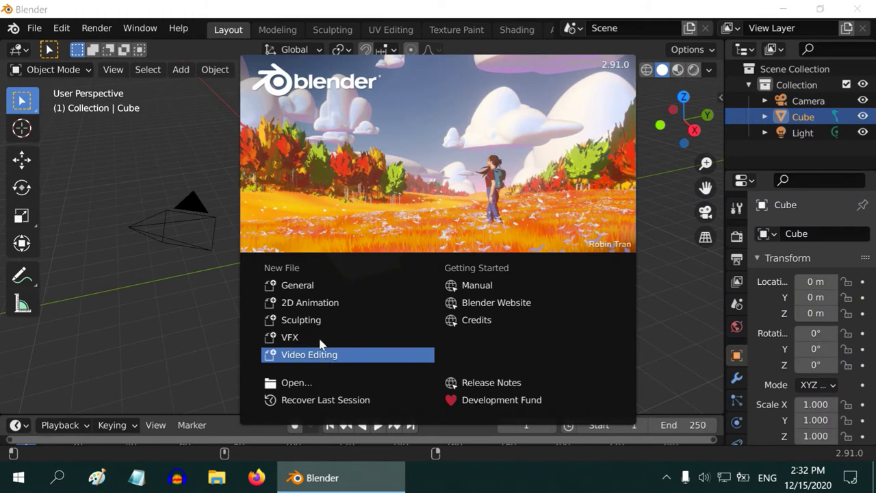
- Start a new General scene, show the viewport sidebar and widen the toolbar to display tool names
click(316, 290)
key(n)
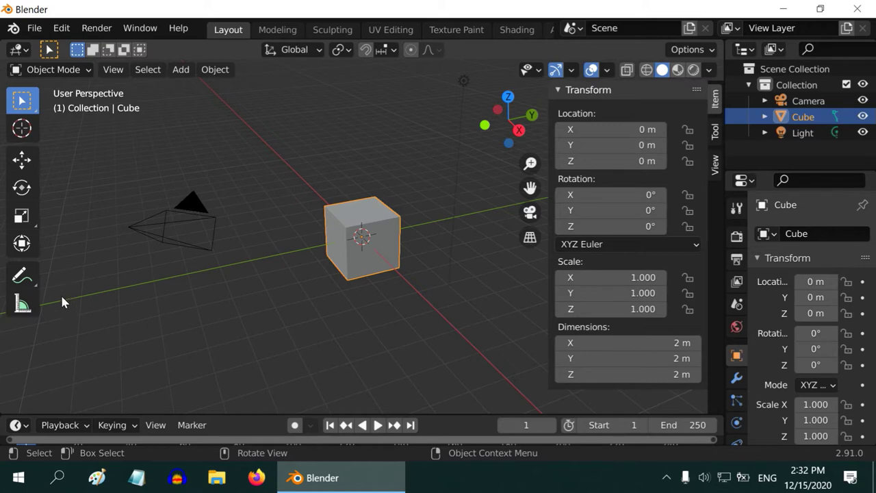
drag(46, 269, 114, 277)
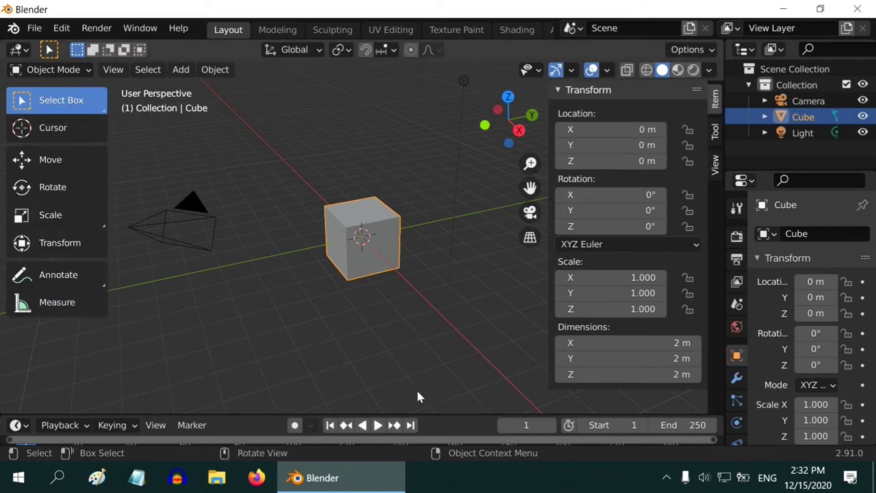
- Enlarge the Timeline area and join it with the 3D Viewport so the viewport takes its space
drag(449, 415, 449, 391)
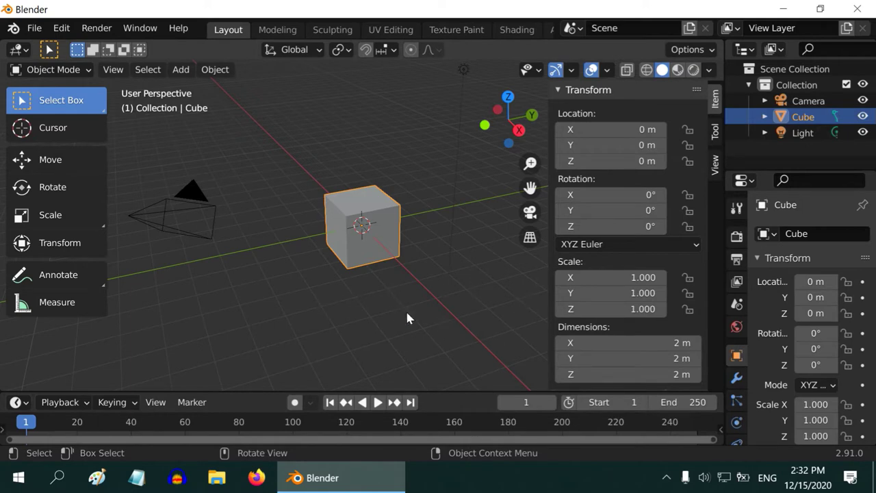
right_click(237, 391)
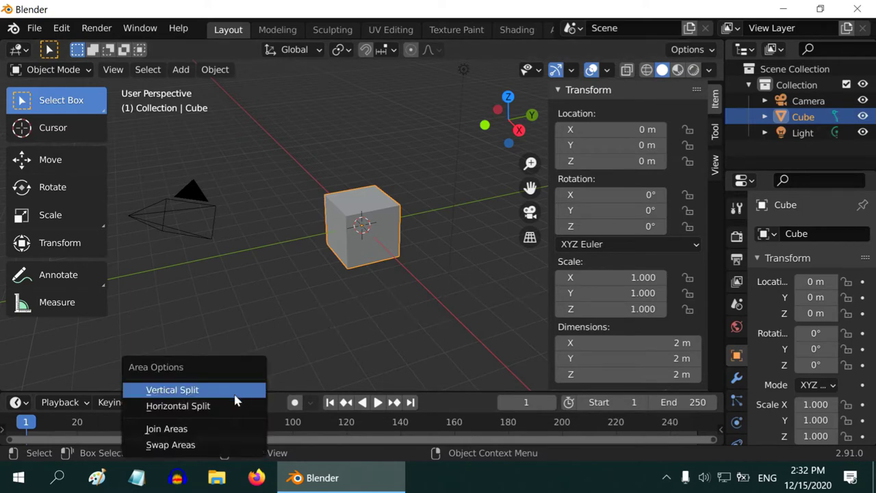
click(231, 430)
click(236, 423)
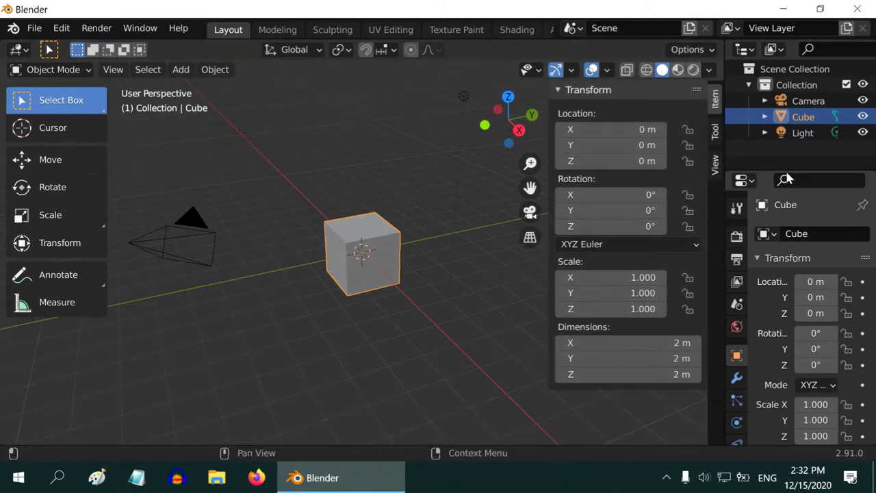
- Join the Properties area into the Outliner and merge the Outliner area into the 3D Viewport, leaving one single area
right_click(825, 173)
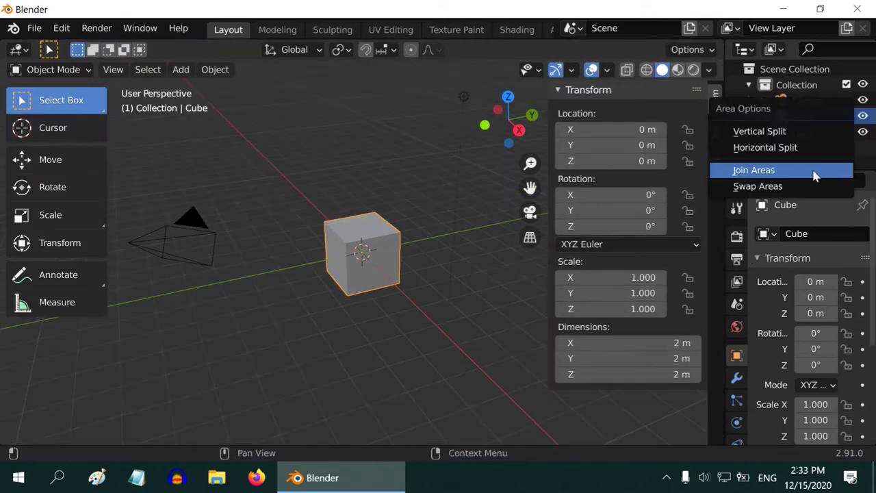
click(825, 171)
click(811, 235)
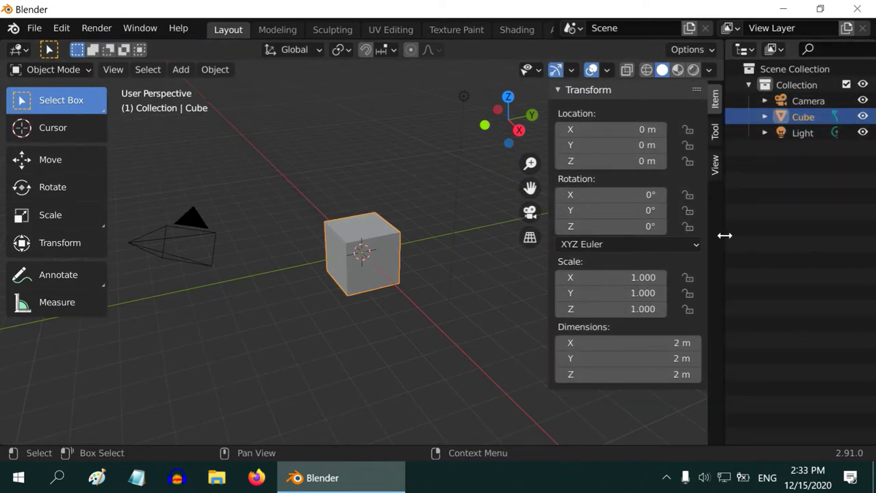
right_click(725, 235)
click(727, 238)
click(794, 238)
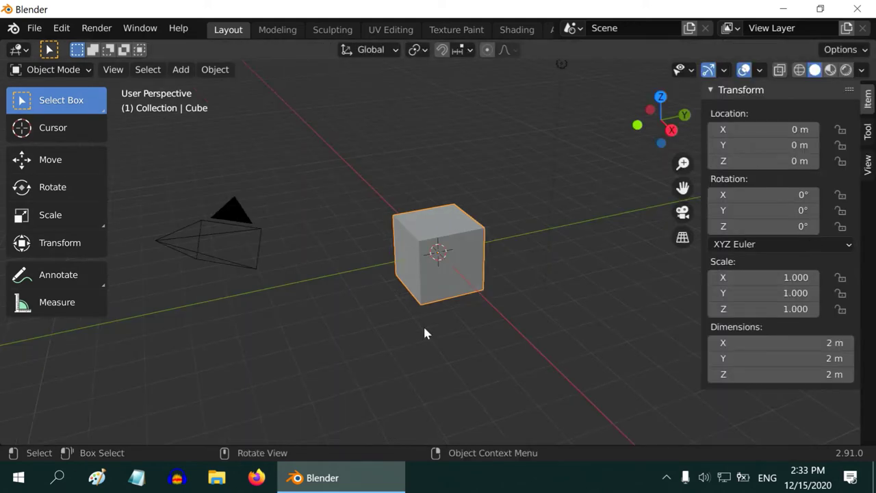
- Add a cylinder mesh and move it along the Y axis to about 3.86 m, beside the cube
scroll(419, 349, up, 2)
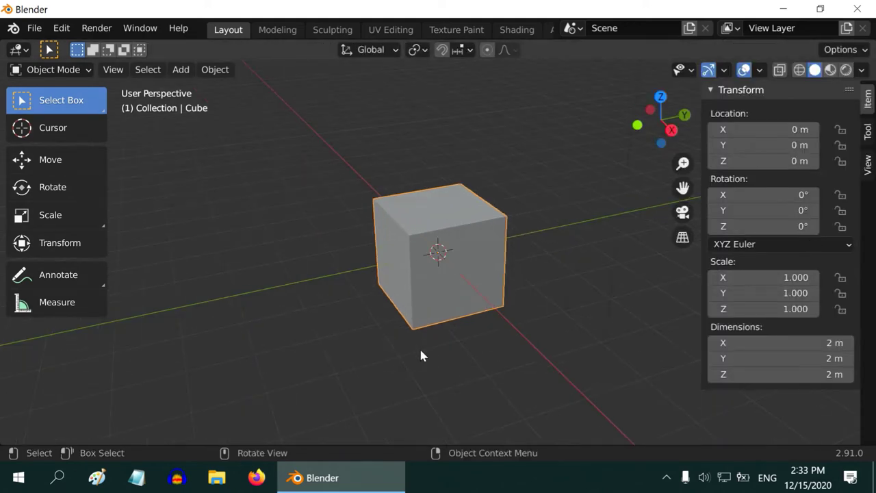
scroll(418, 350, down, 4)
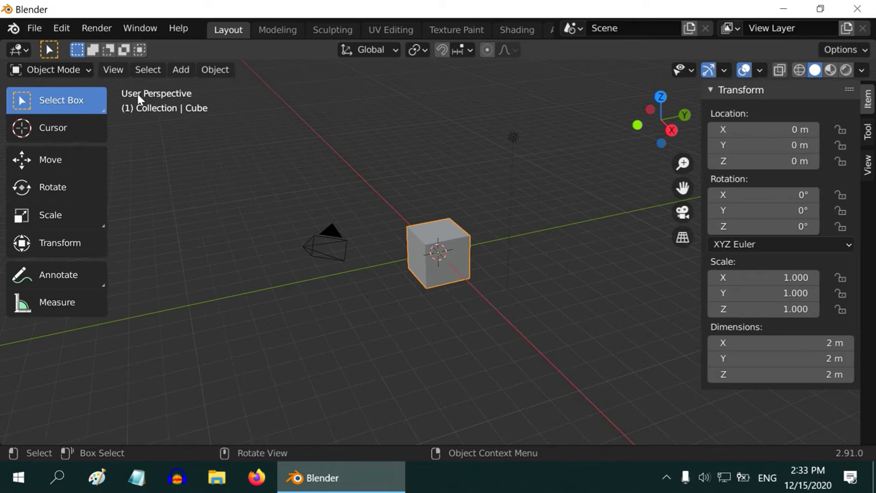
click(179, 70)
mouse_move(199, 88)
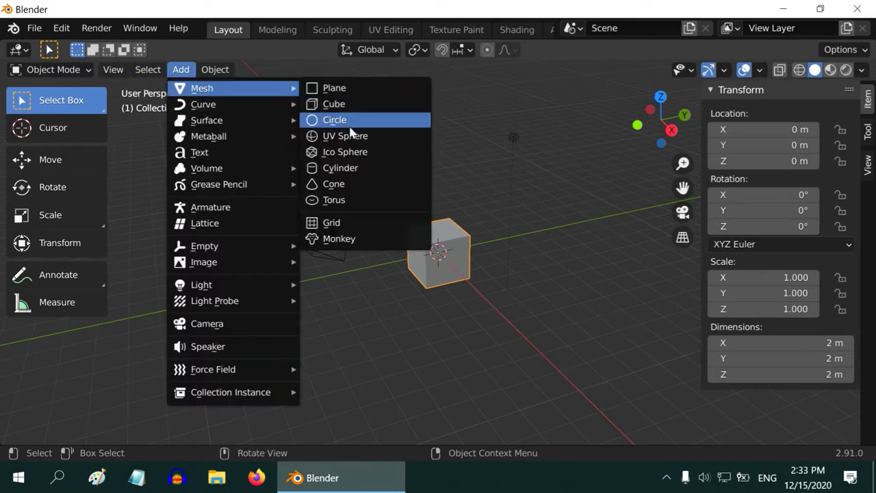
click(348, 168)
click(39, 164)
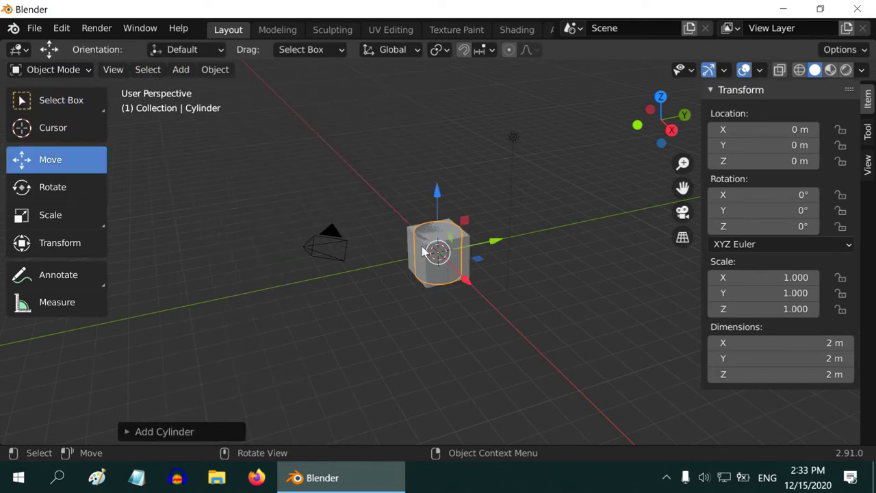
drag(502, 239, 581, 227)
- Add a cone mesh, move it along the Y axis to about -3.59 m, and return to the Select Box tool
click(180, 69)
mouse_move(214, 96)
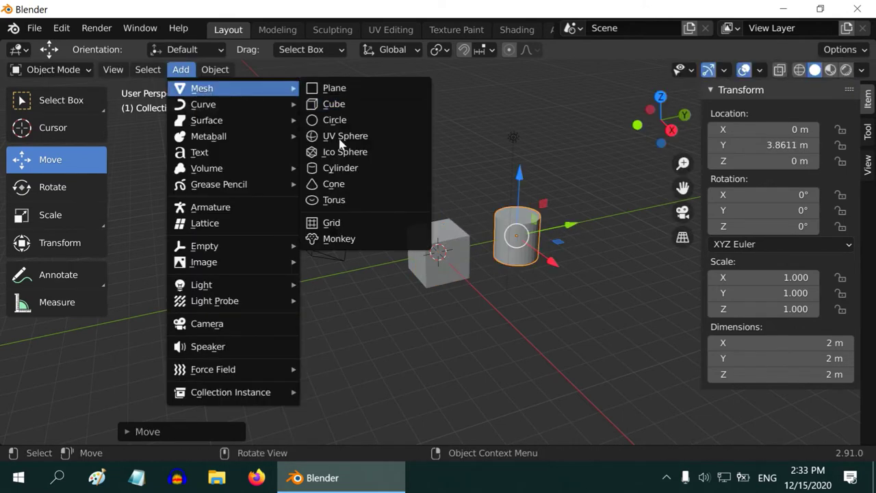
click(333, 182)
drag(499, 247, 416, 254)
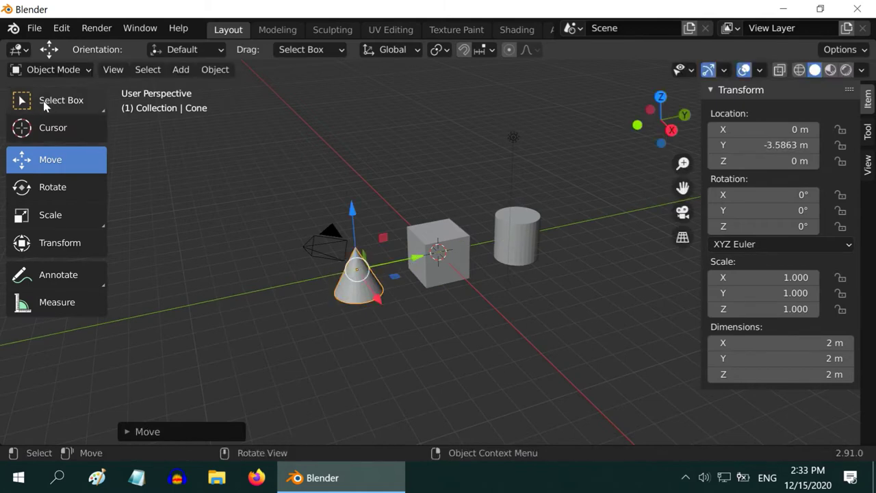
click(58, 100)
scroll(531, 281, up, 2)
middle_drag(595, 293, 554, 304)
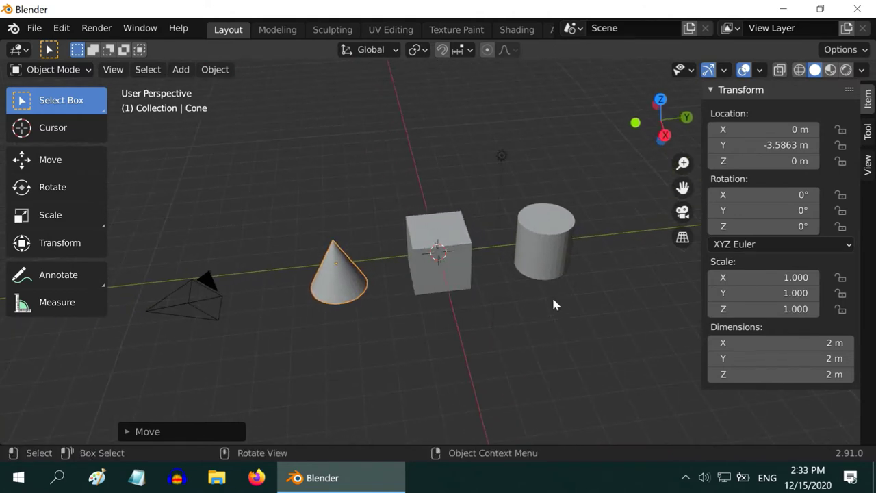
- Change the editor area to the Outliner and select the Cube, Cylinder and Camera one after another
click(18, 49)
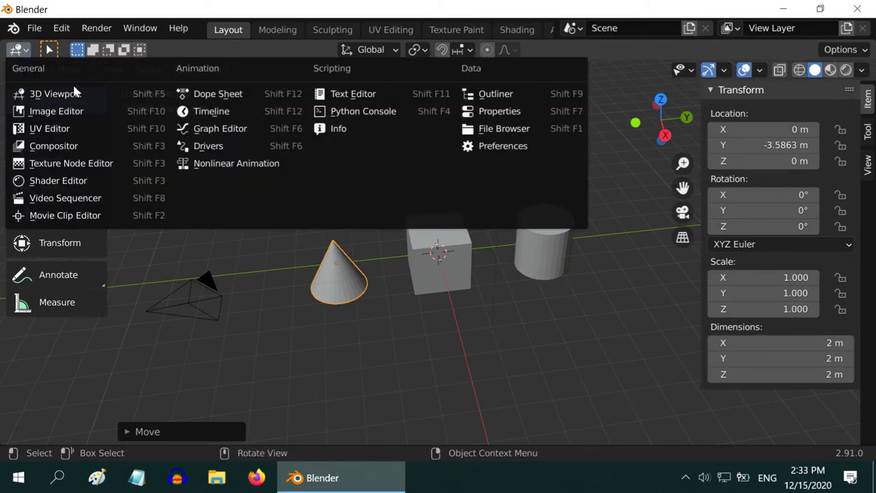
click(103, 94)
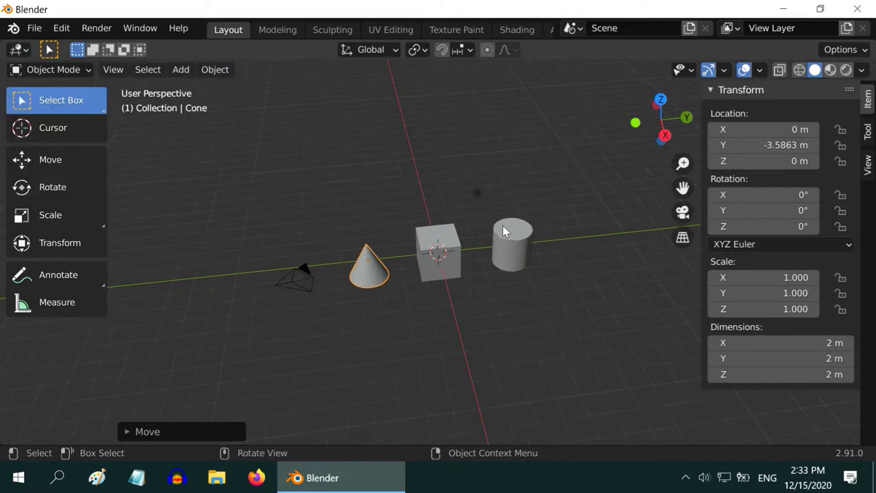
click(18, 50)
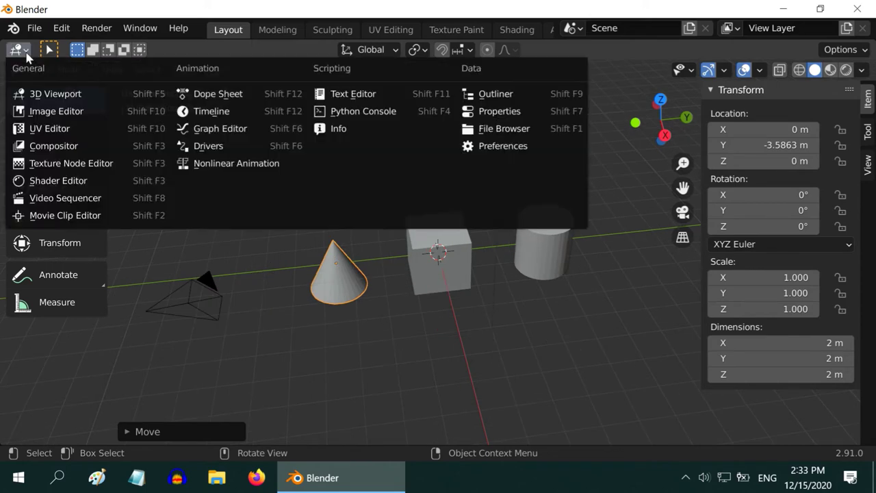
click(490, 96)
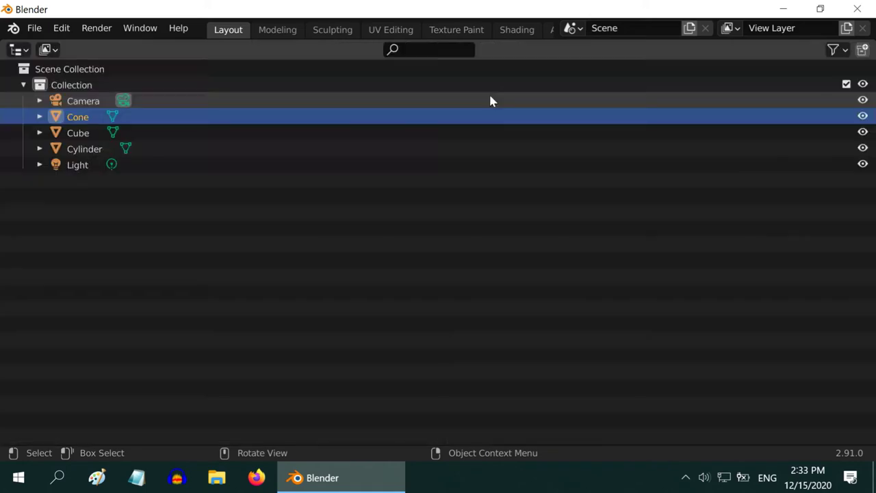
click(80, 136)
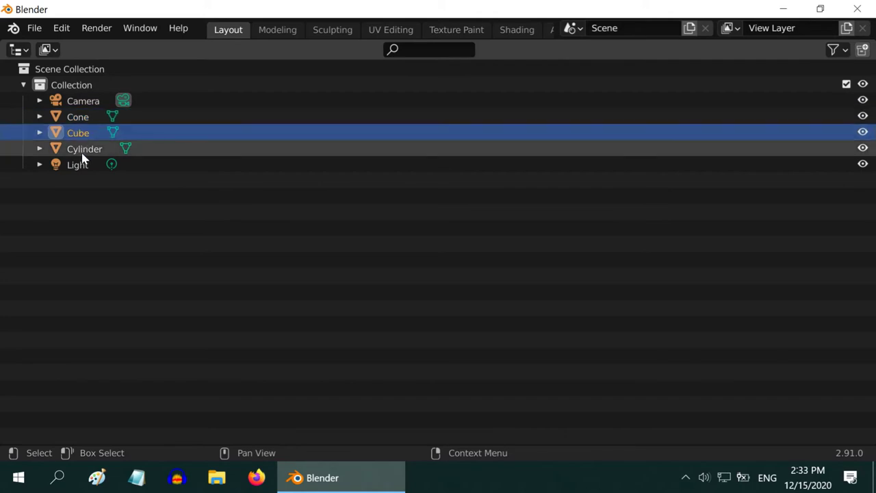
click(81, 151)
click(75, 107)
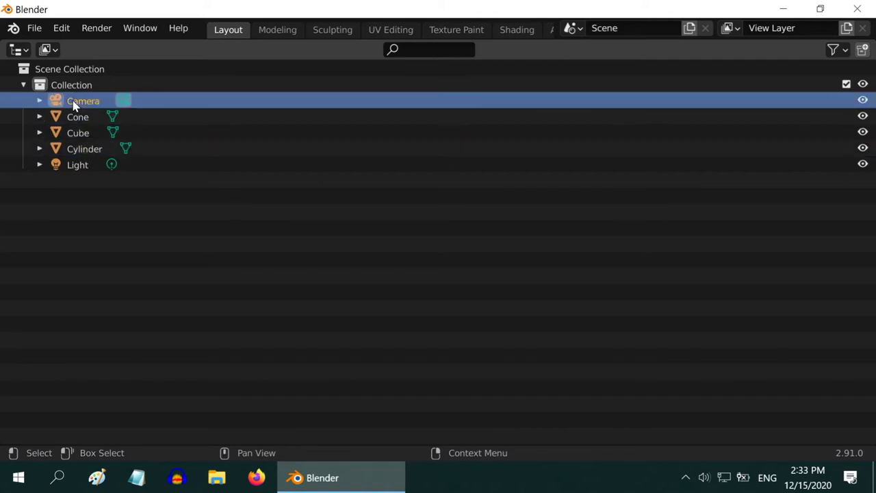
- Change the area back to the 3D Viewport and select the cone, followed by the cube
click(18, 50)
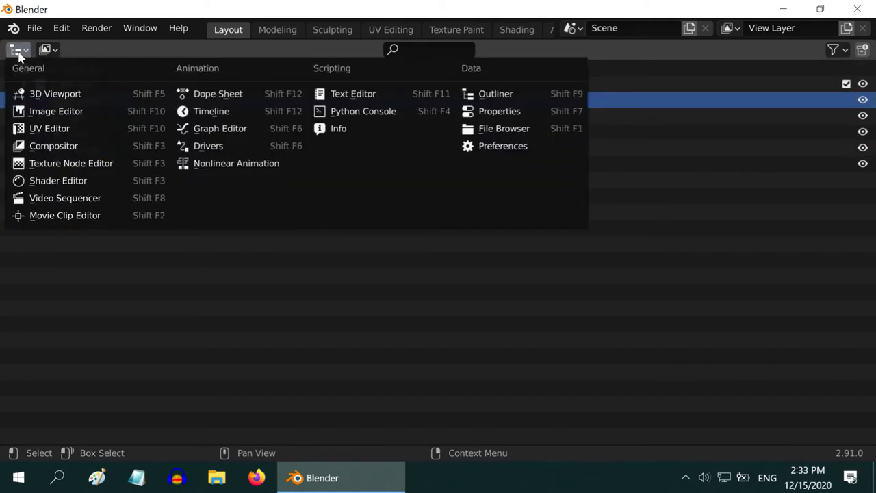
click(59, 99)
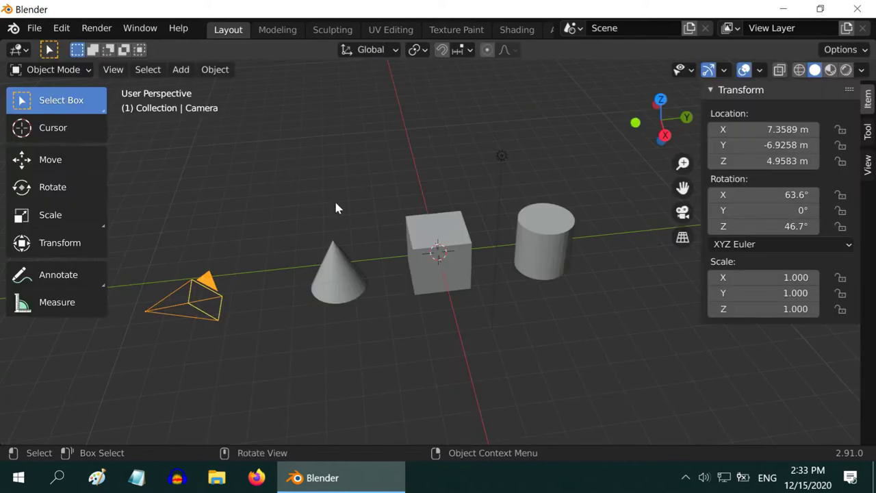
click(345, 279)
click(433, 277)
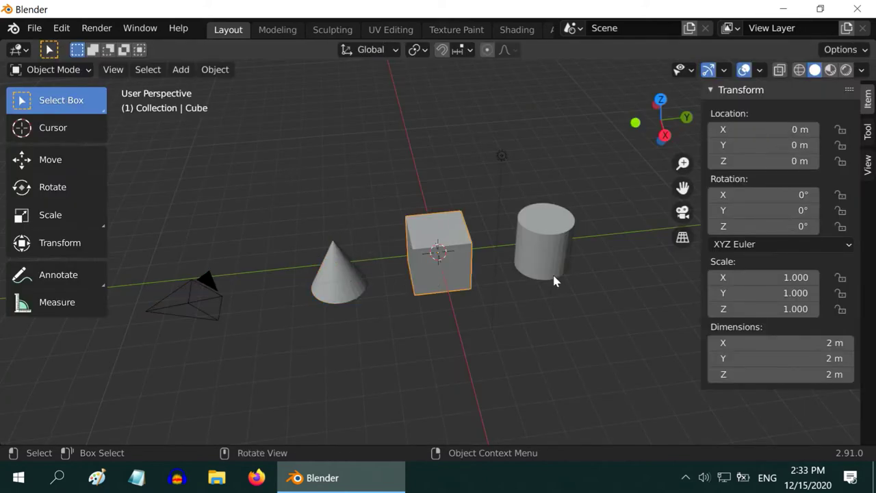
middle_drag(574, 310, 598, 296)
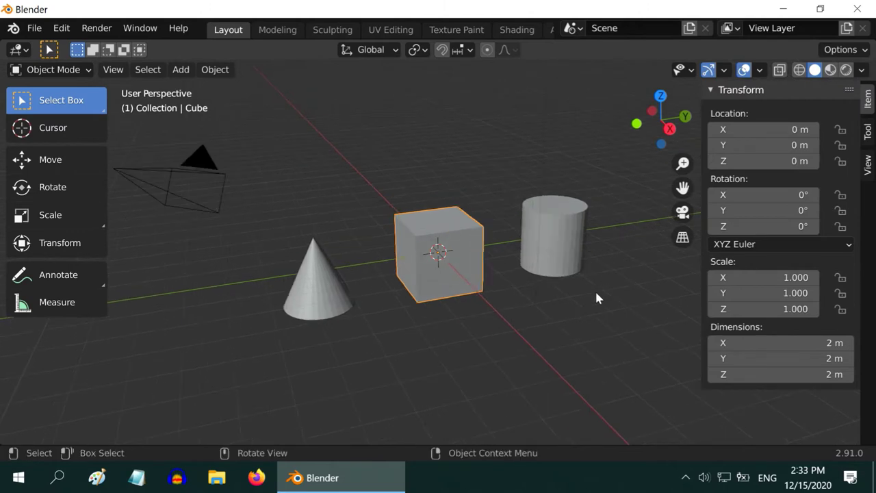
- Change the area to the Properties editor and switch its active object to Cone, followed by Cylinder
click(18, 49)
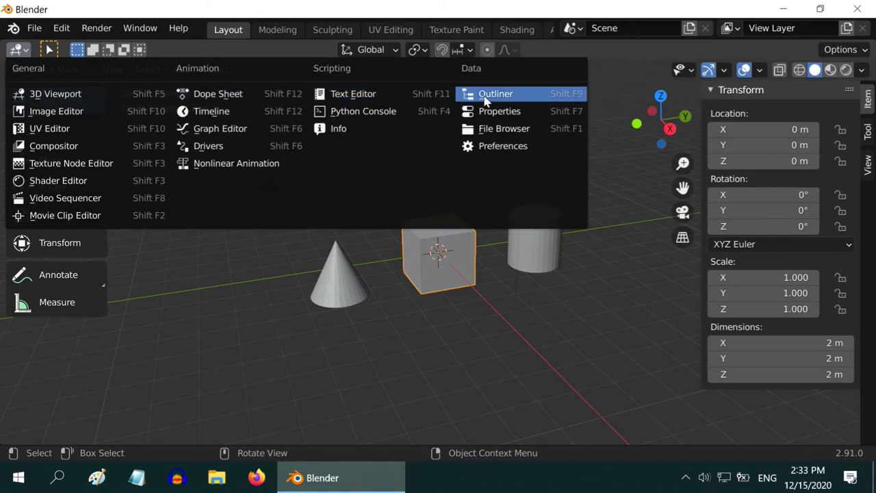
click(501, 112)
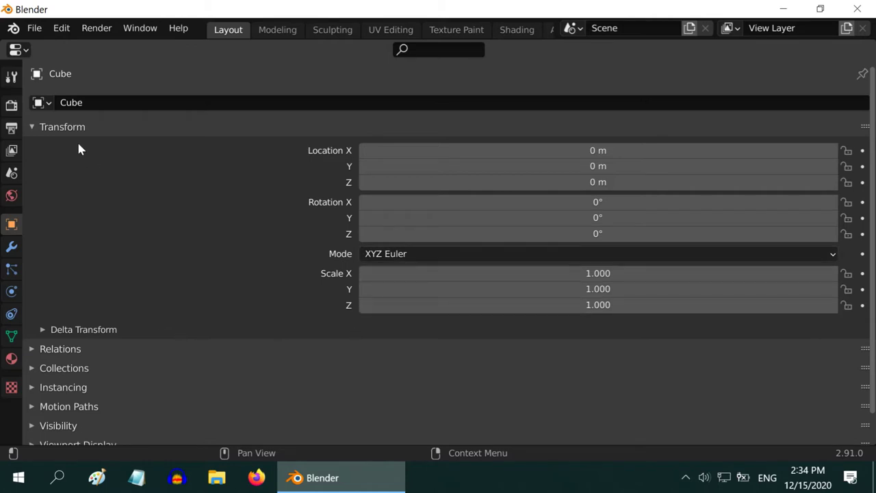
click(41, 102)
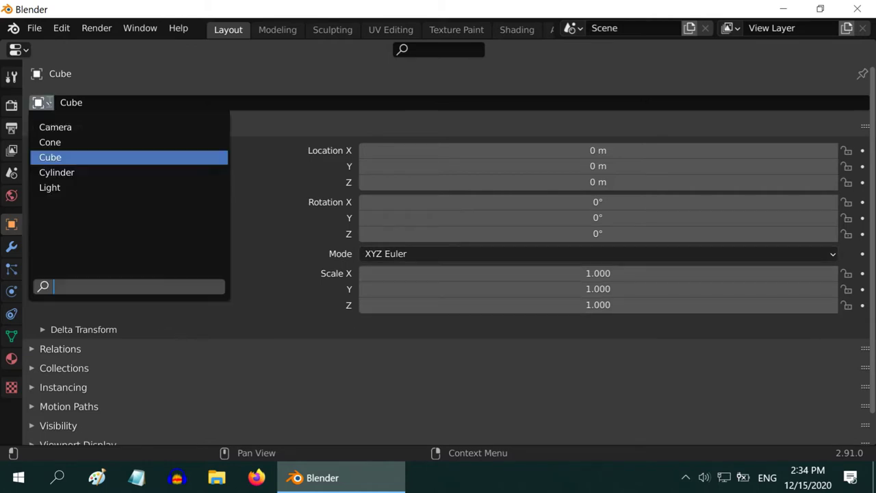
click(57, 143)
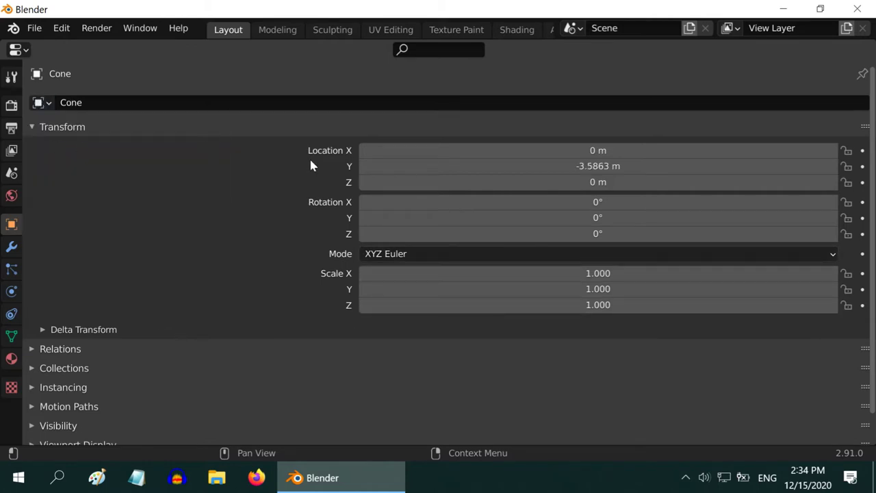
click(40, 104)
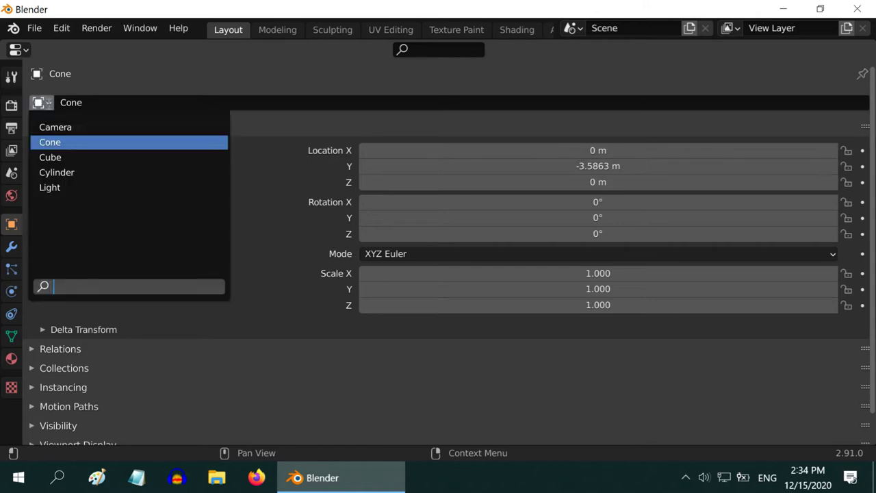
click(58, 172)
- Look through the output, render and object properties, and return the area to the 3D Viewport
click(11, 130)
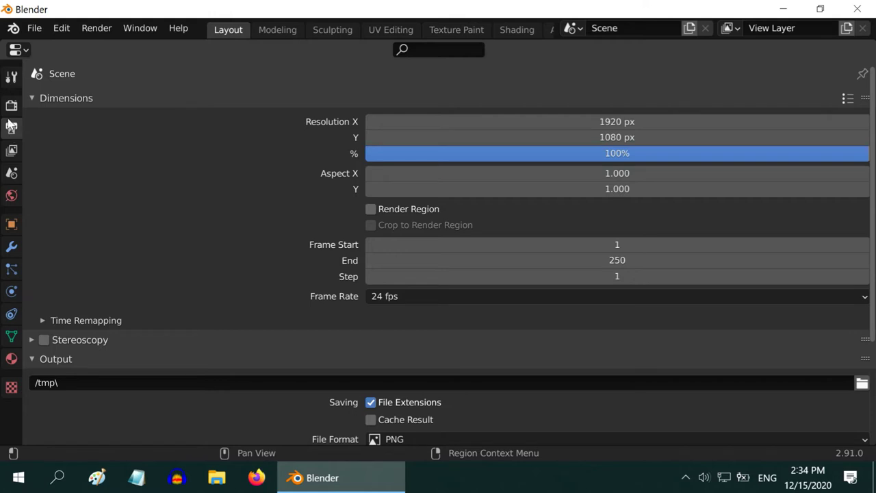
click(13, 107)
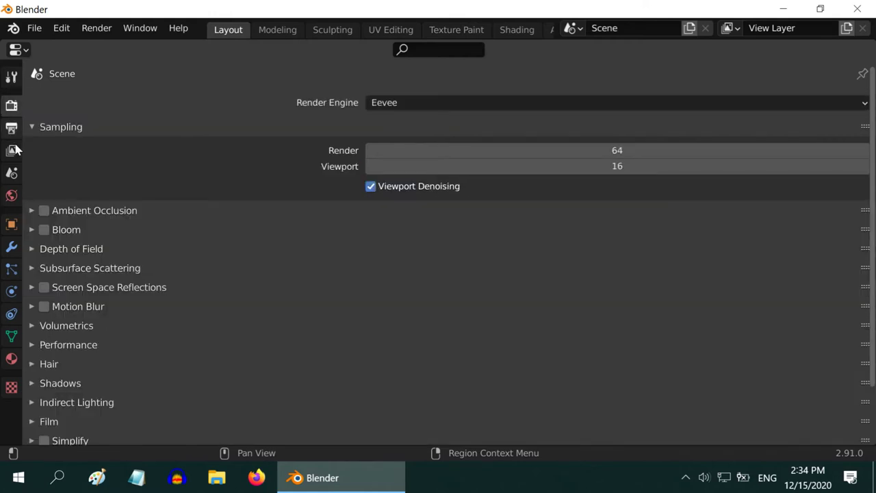
click(11, 224)
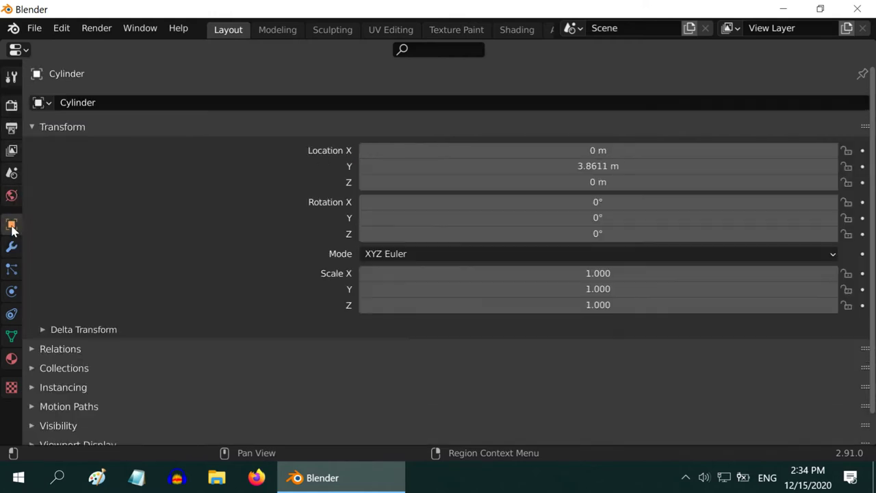
click(20, 52)
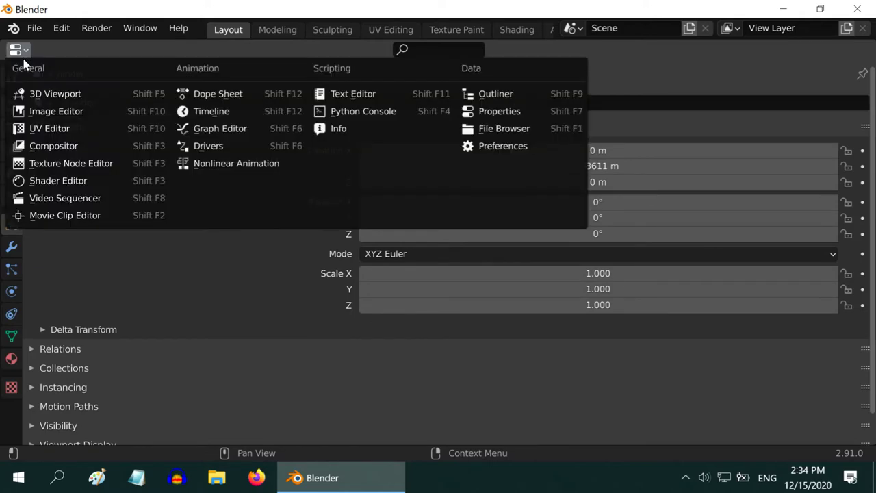
click(62, 94)
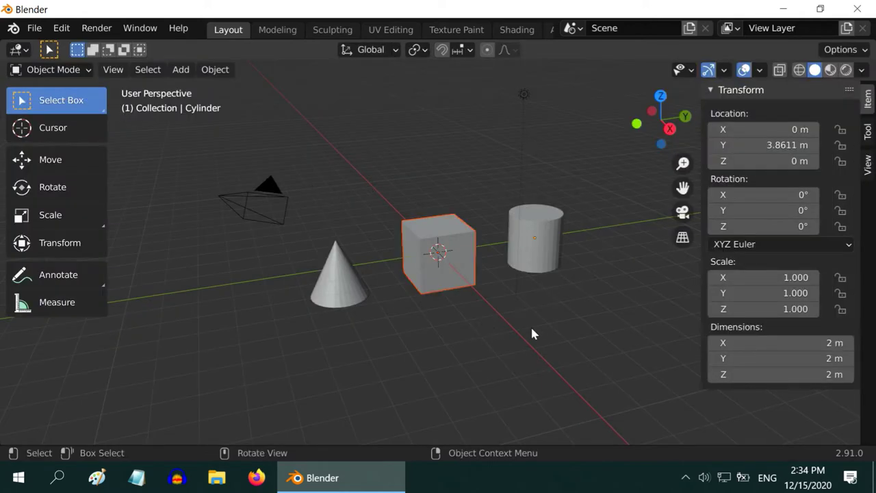
- Split the 3D Viewport area vertically into two side-by-side areas of roughly equal width
right_click(395, 450)
click(363, 428)
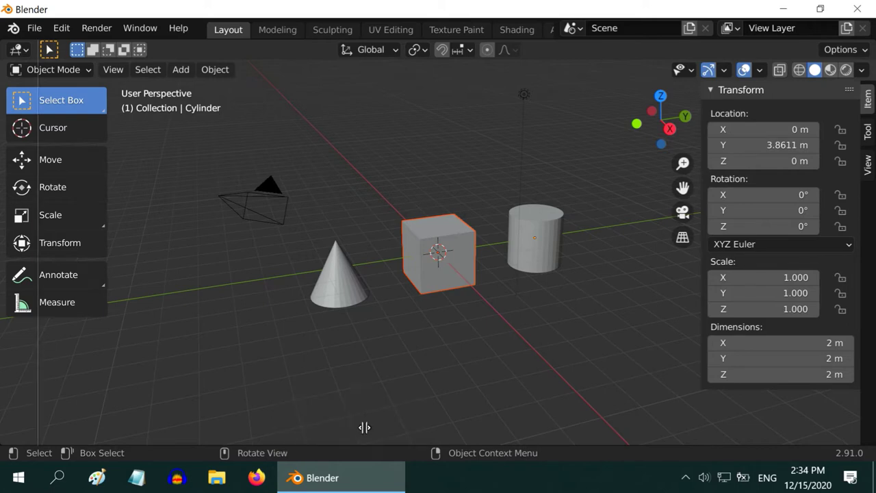
click(476, 298)
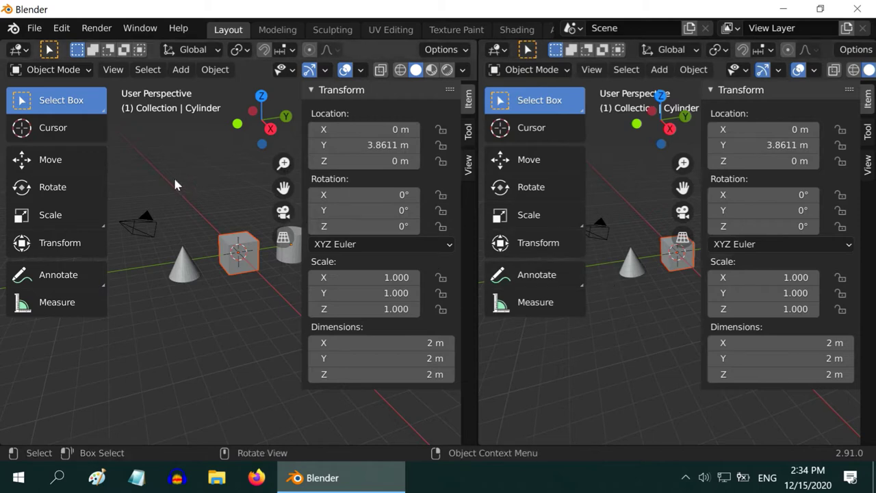
click(23, 52)
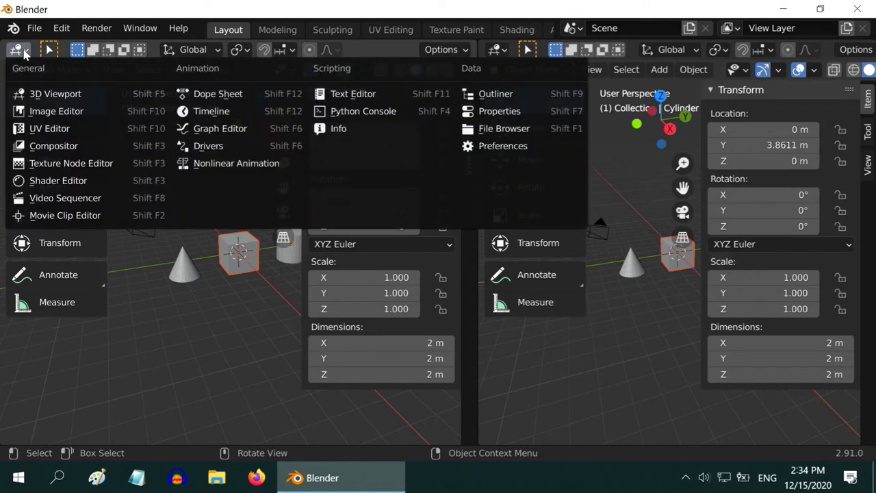
click(24, 52)
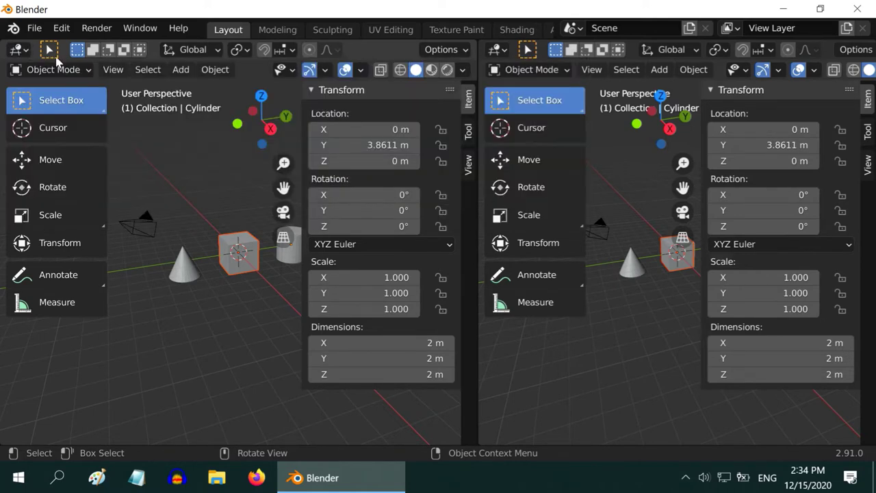
click(501, 50)
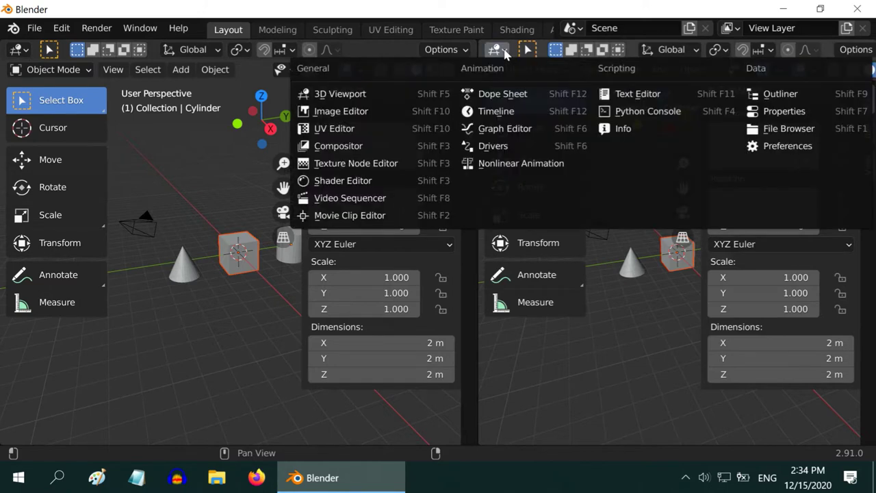
click(505, 54)
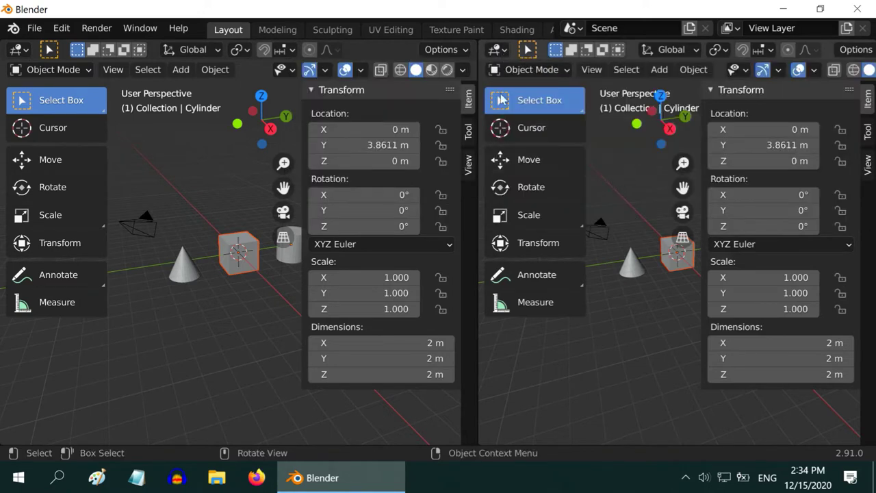
- Change the second area to the Outliner, try Properties there, return it to the Outliner and narrow it to about a fifth of the window
click(502, 52)
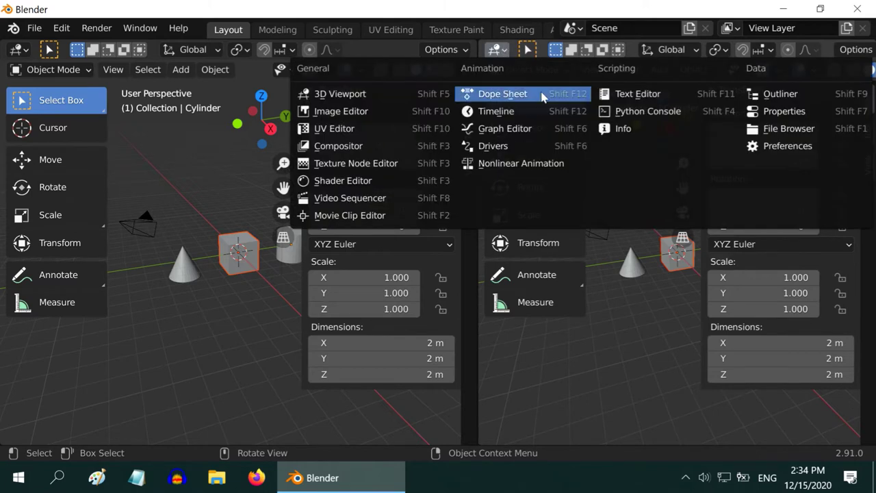
click(780, 94)
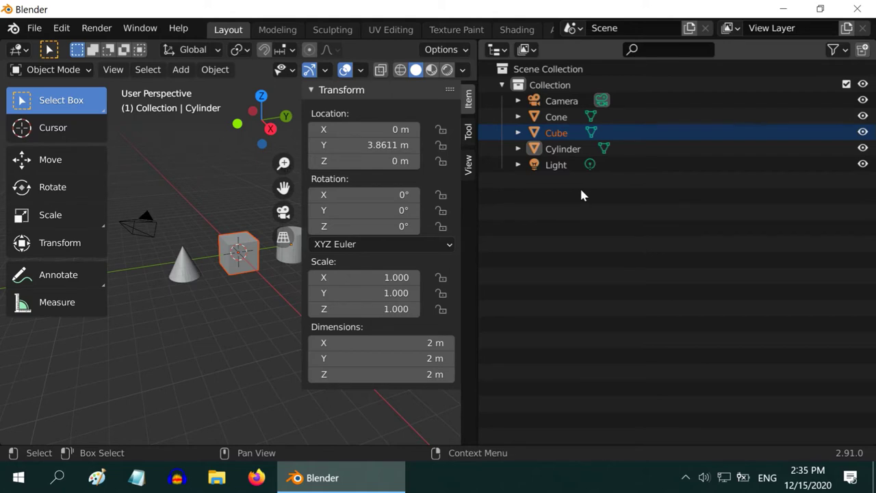
click(497, 49)
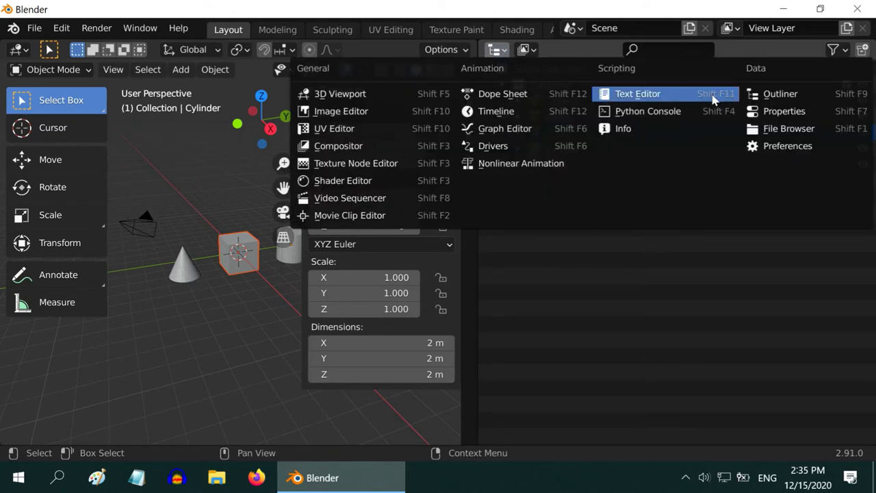
click(780, 111)
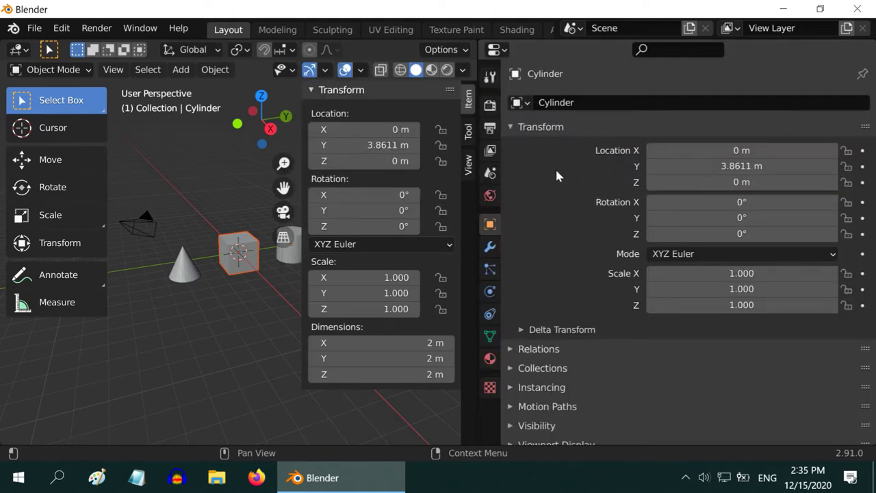
click(498, 49)
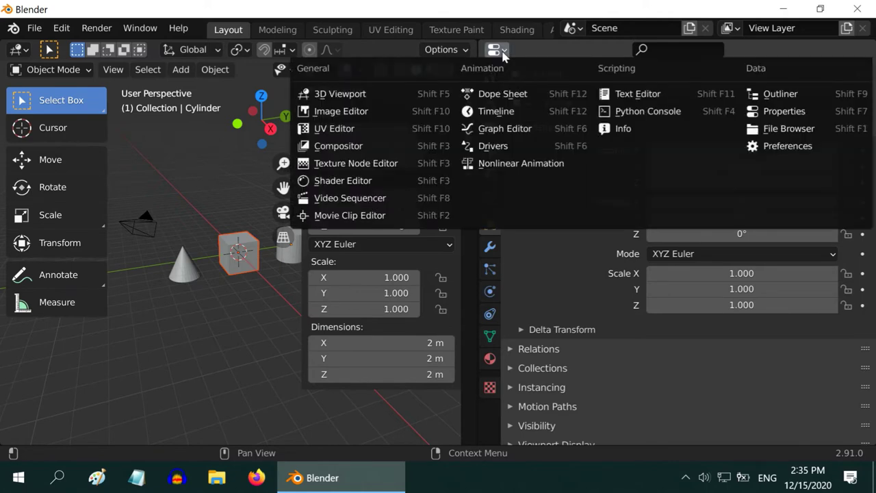
click(792, 92)
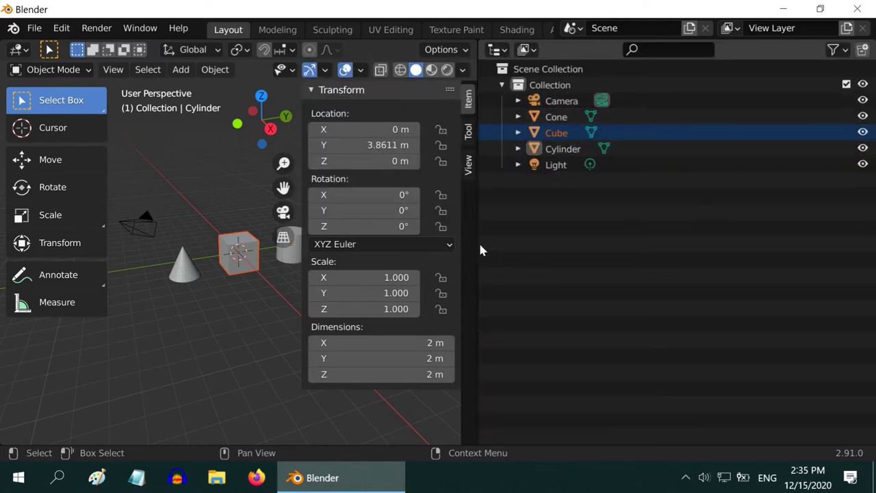
drag(477, 240, 703, 246)
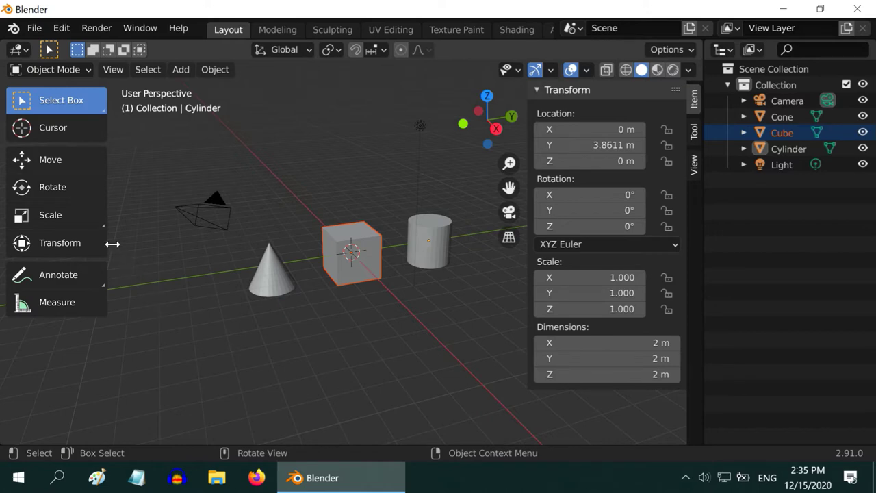
- Resize the viewport's tool shelf through icon-only, hidden and labelled widths, and leave it as a single column of icons
drag(112, 244, 45, 251)
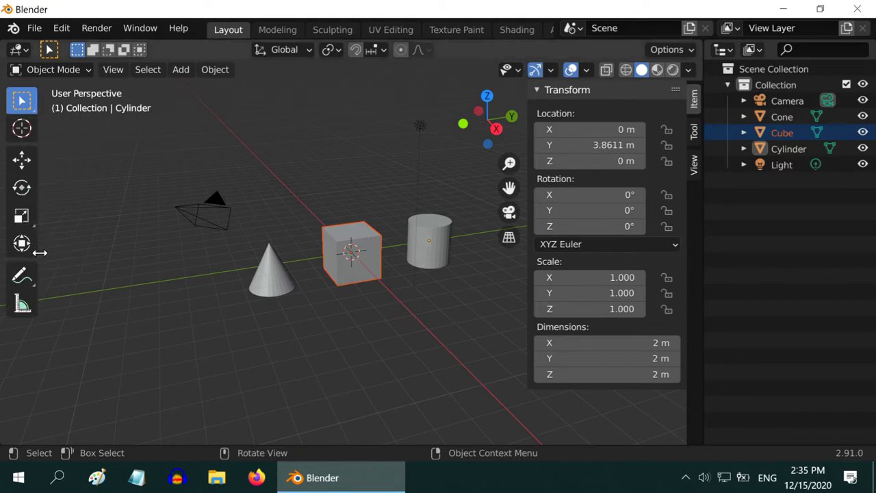
drag(39, 250, 7, 254)
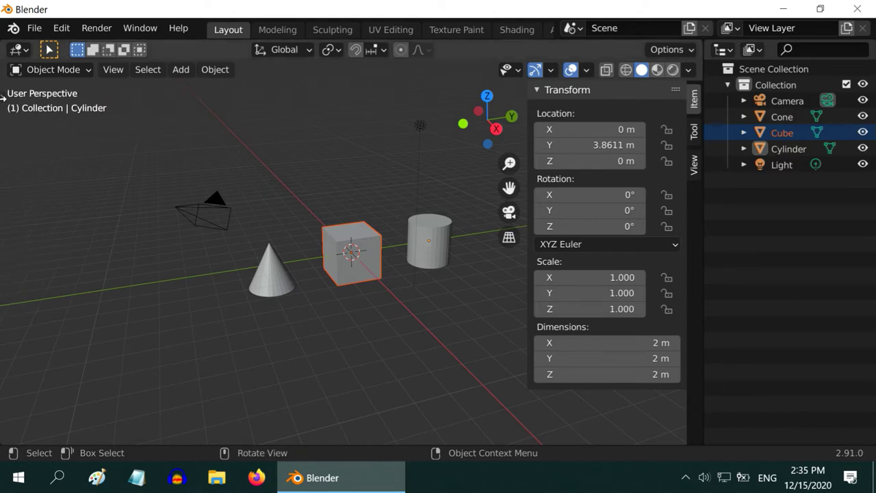
drag(4, 98, 107, 102)
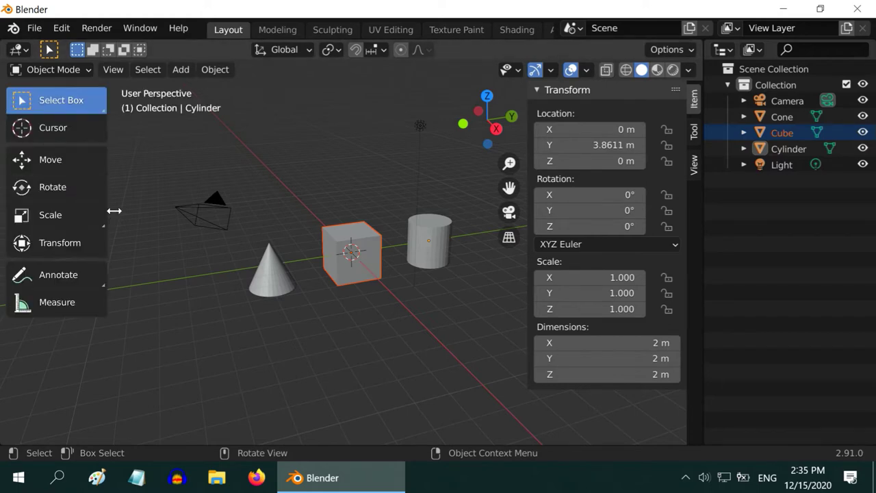
drag(93, 214, 37, 226)
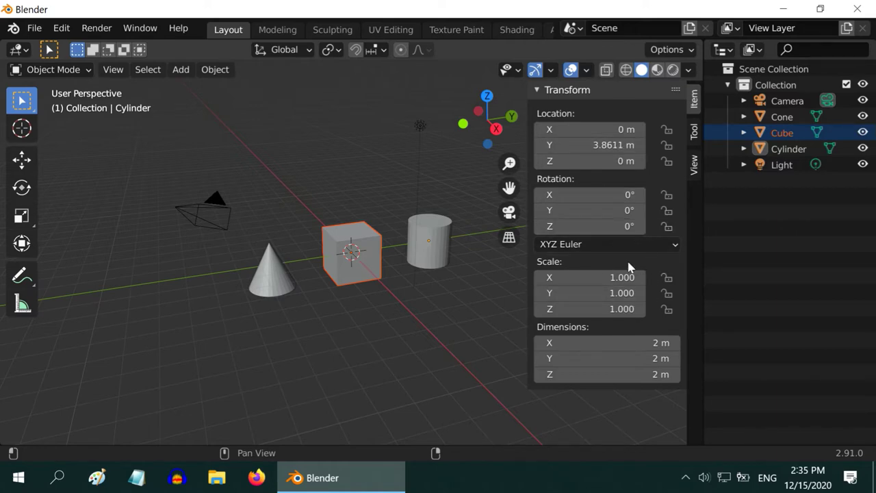
- Show and hide the viewport's sidebar, look through its Tool, View and Item pages, and leave the sidebar hidden
key(n)
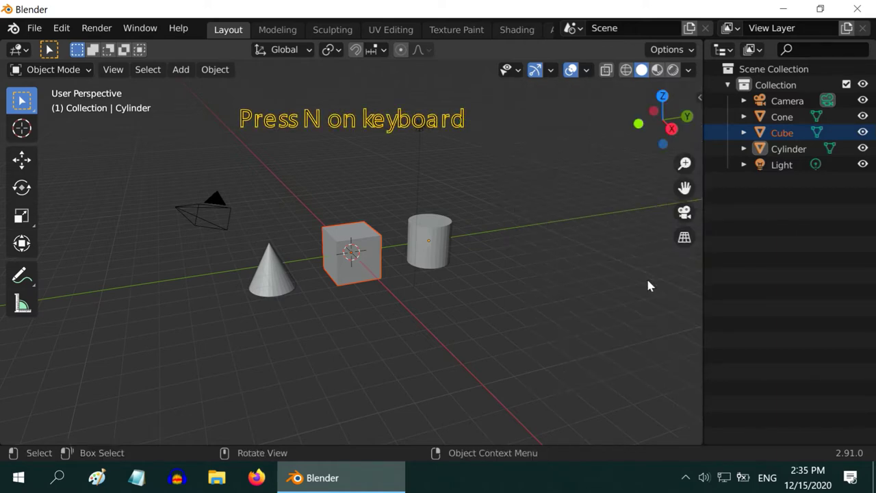
key(n)
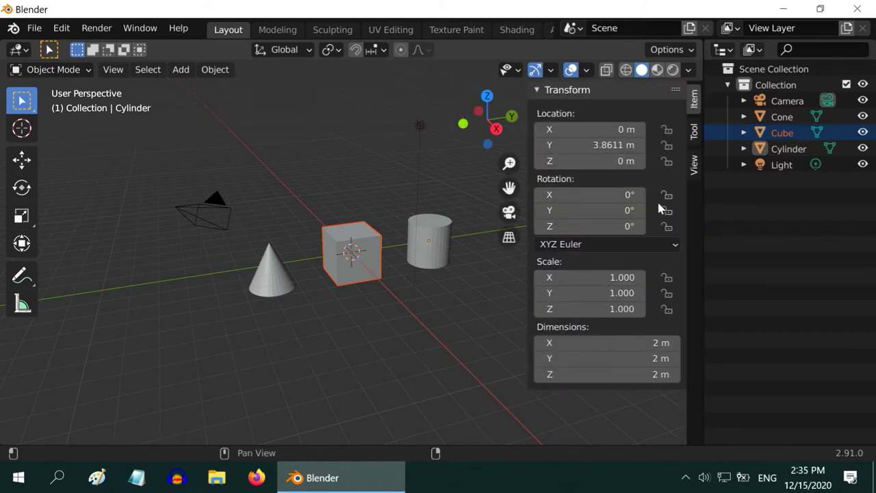
key(n)
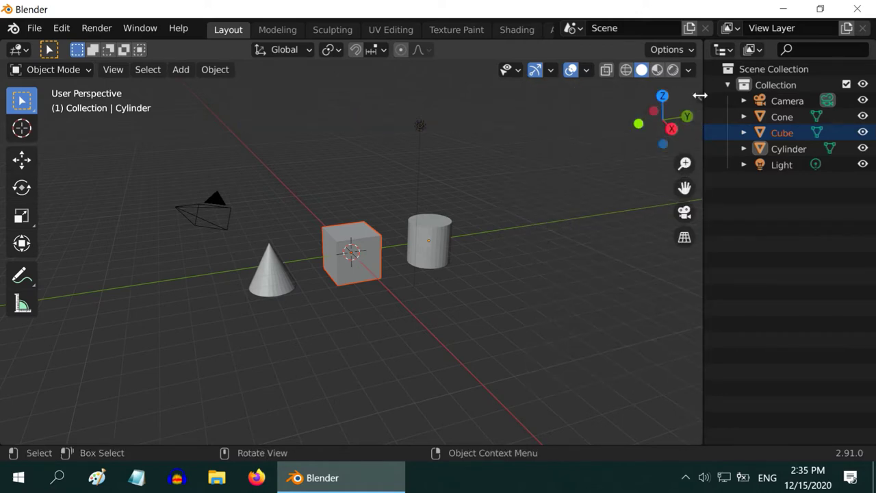
key(n)
click(694, 130)
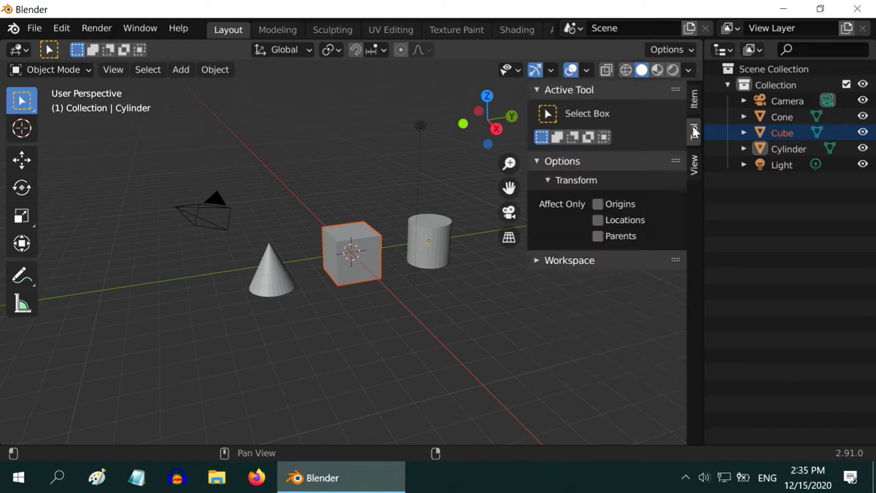
click(694, 164)
click(694, 102)
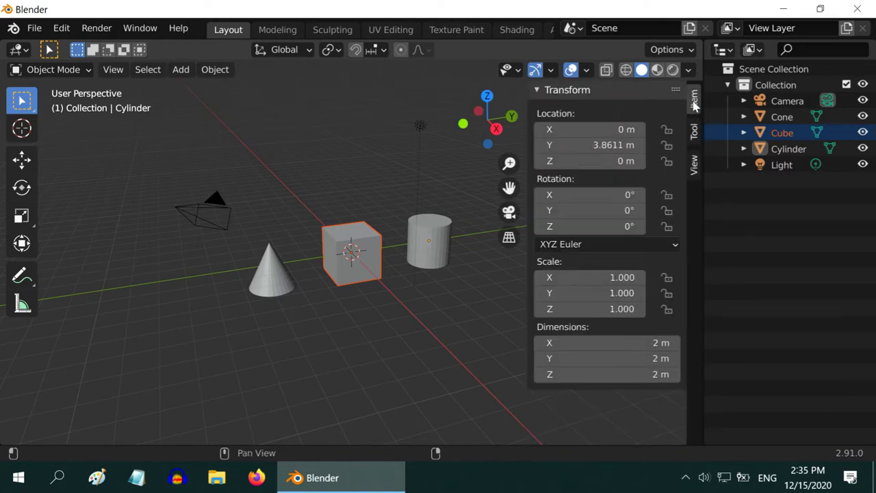
key(n)
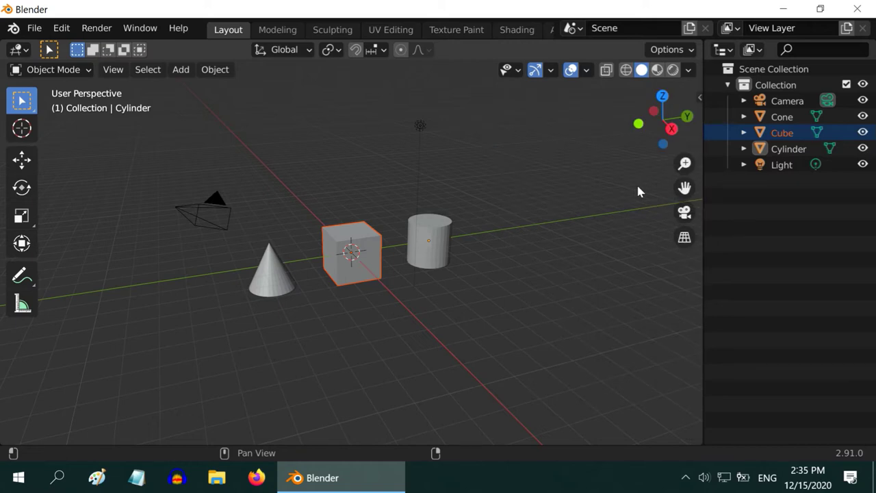
- Split the Outliner area horizontally near its middle and change the lower part to the Properties editor
scroll(506, 255, up, 3)
middle_drag(490, 345, 488, 365)
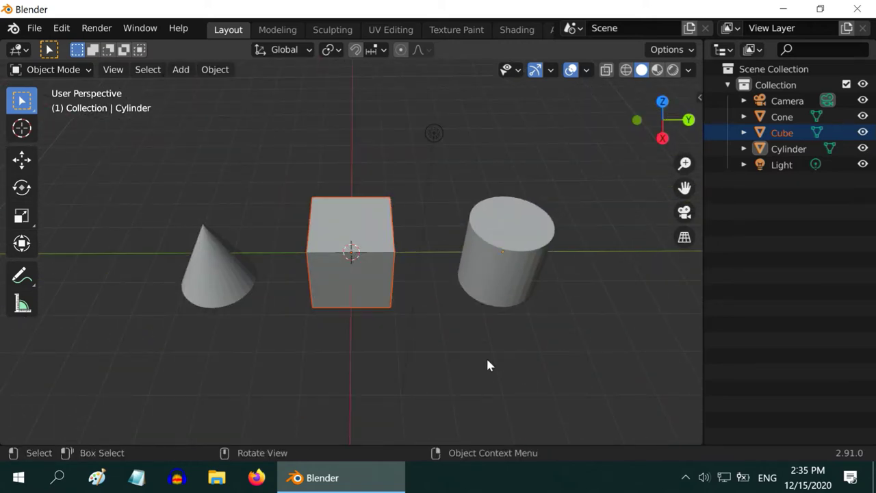
scroll(487, 364, down, 2)
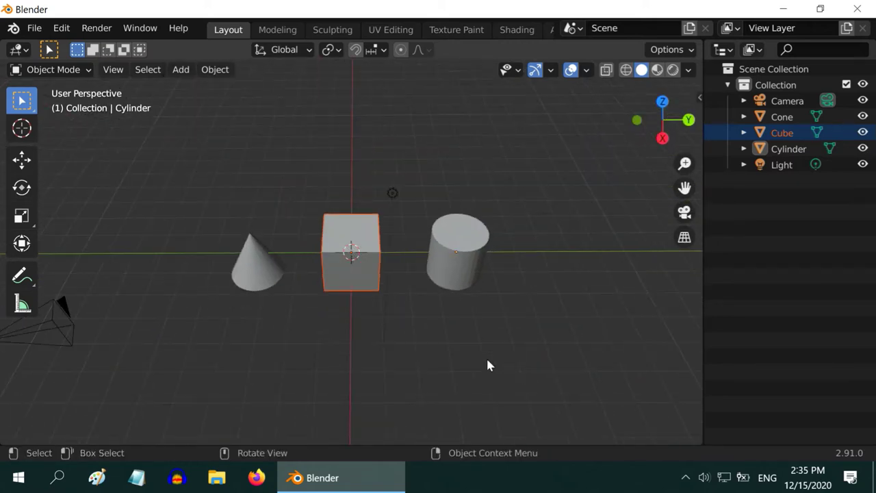
right_click(702, 266)
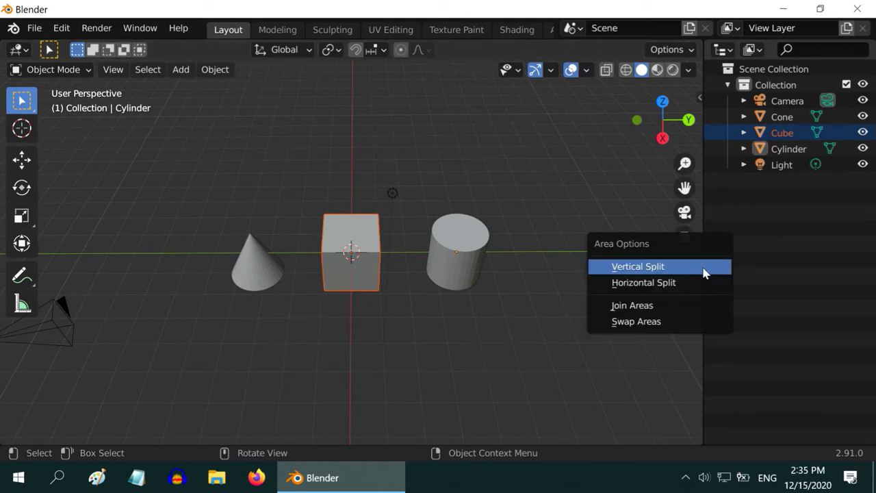
click(673, 283)
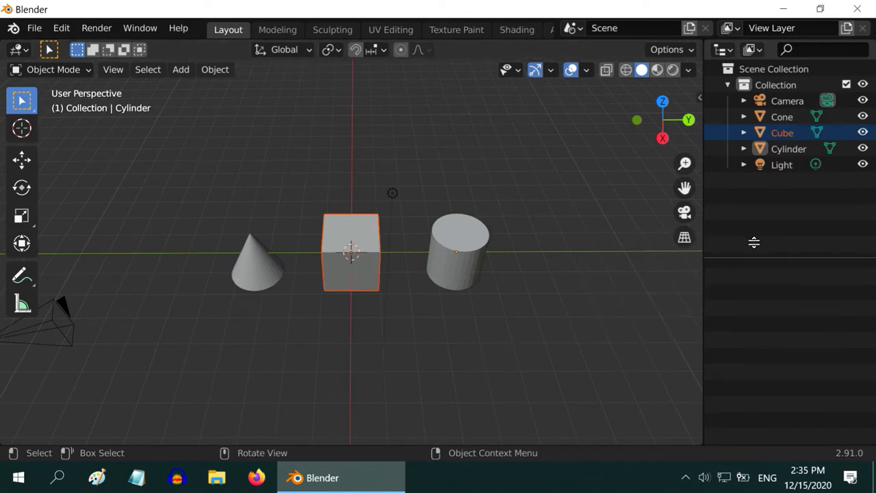
click(772, 217)
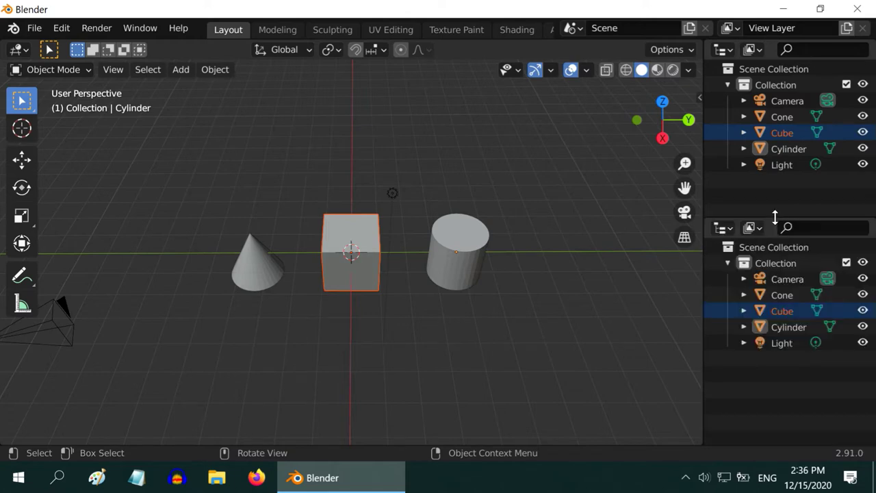
click(723, 228)
click(645, 288)
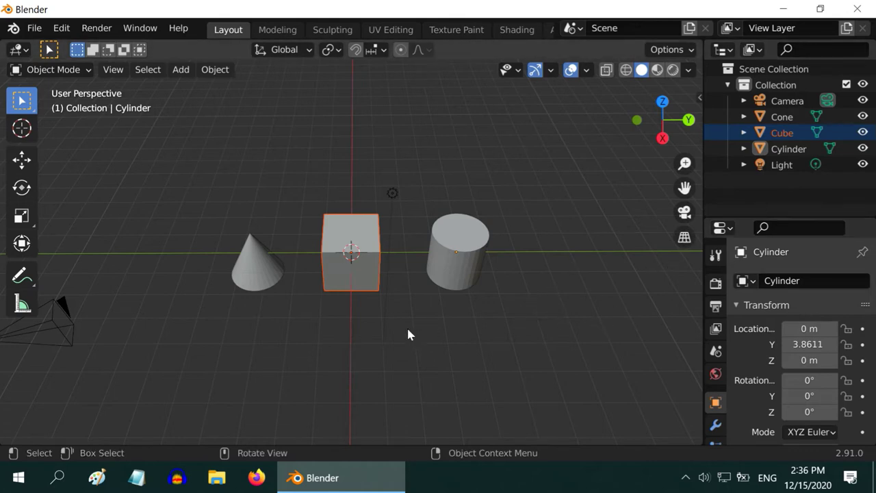
- Select the light, cylinder, cone and cube one after another in the 3D Viewport
middle_drag(428, 319, 484, 289)
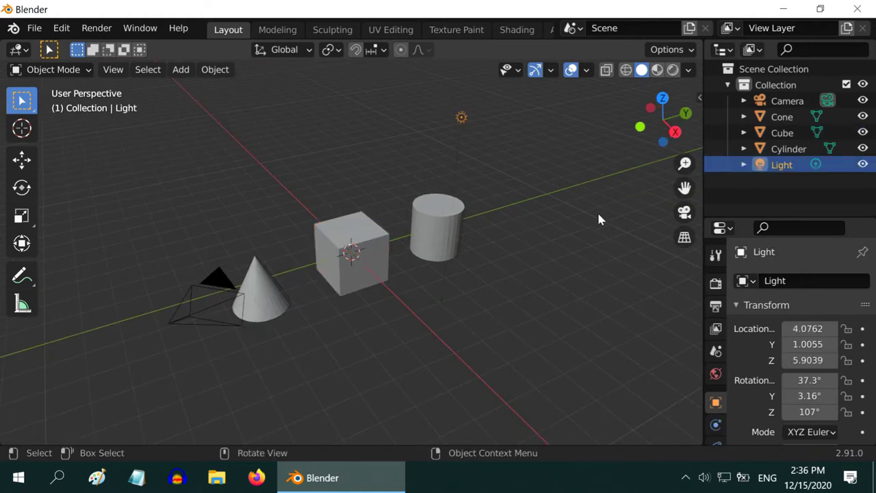
click(441, 236)
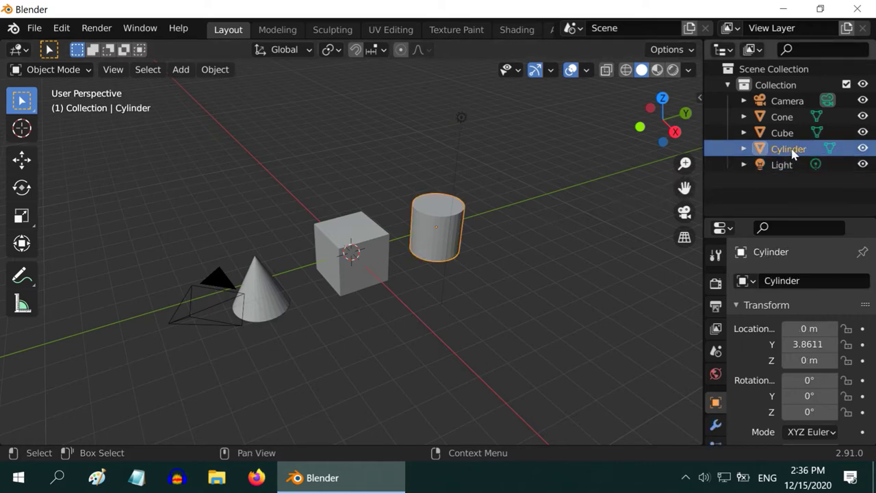
click(274, 304)
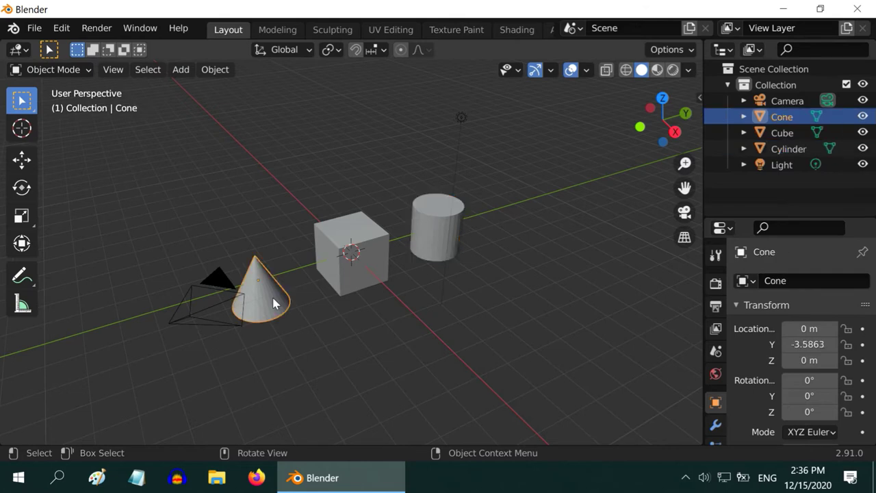
click(350, 275)
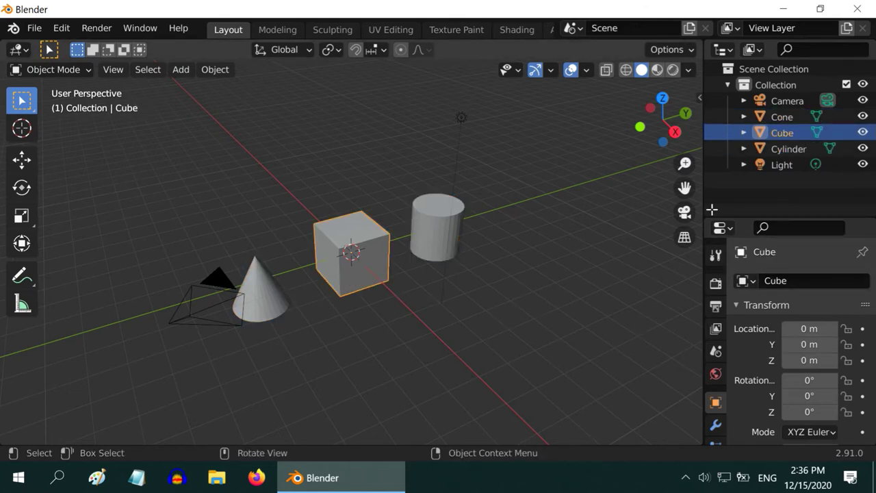
- Set the cube's X location to 4 m in its object properties
click(809, 329)
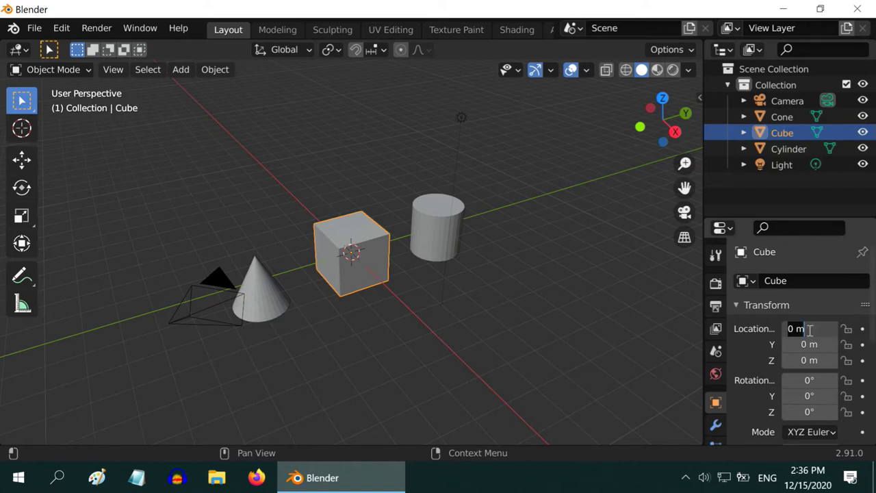
text(4)
key(Return)
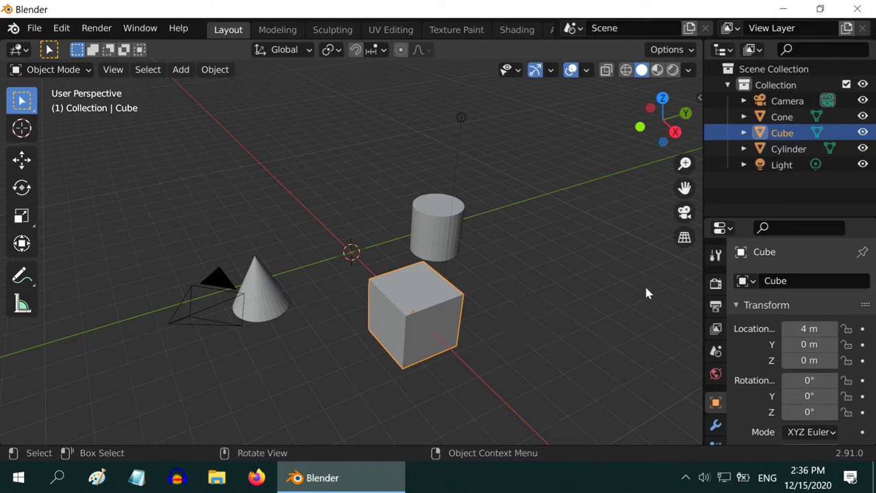
- Widen the Outliner and Properties areas, and split the 3D Viewport horizontally near its lower edge
drag(701, 254, 676, 267)
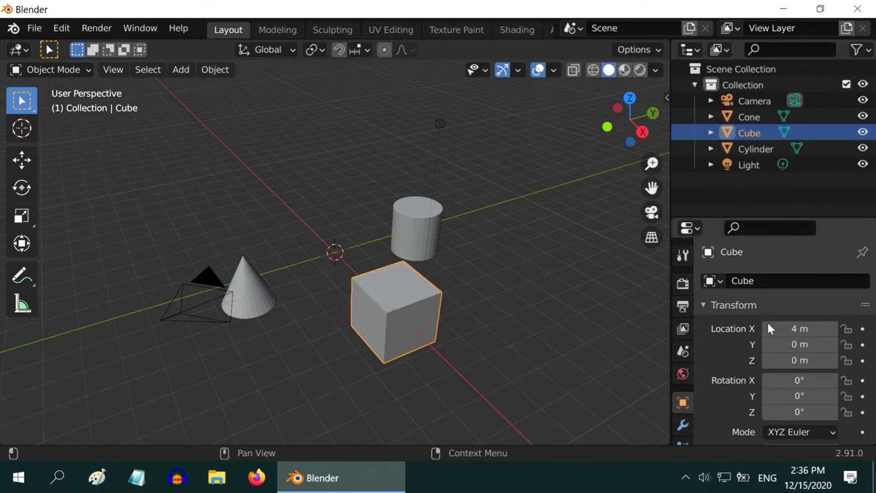
right_click(168, 444)
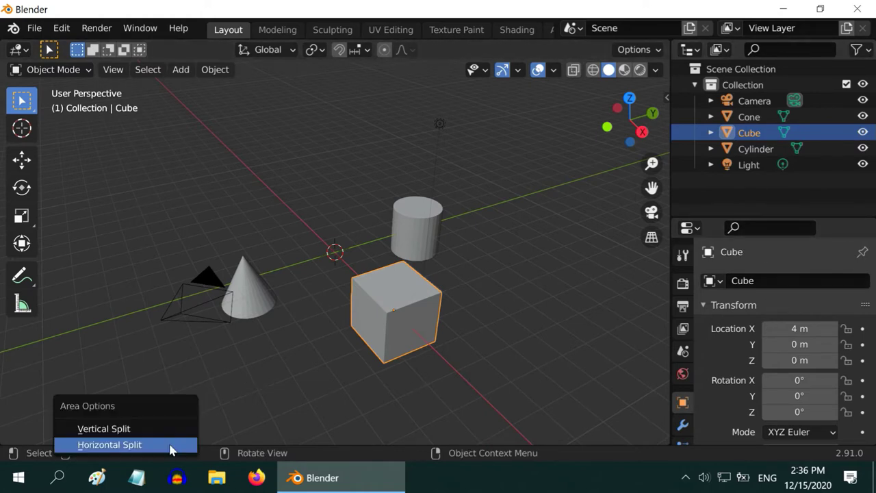
click(110, 445)
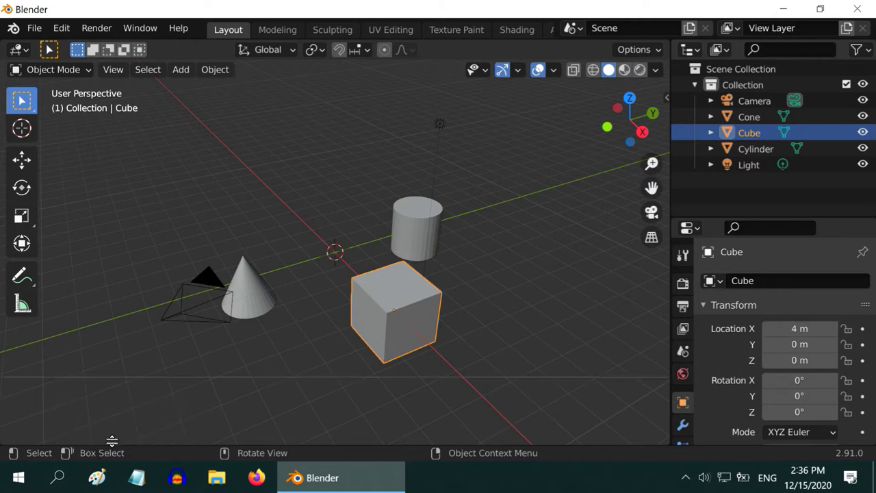
click(145, 378)
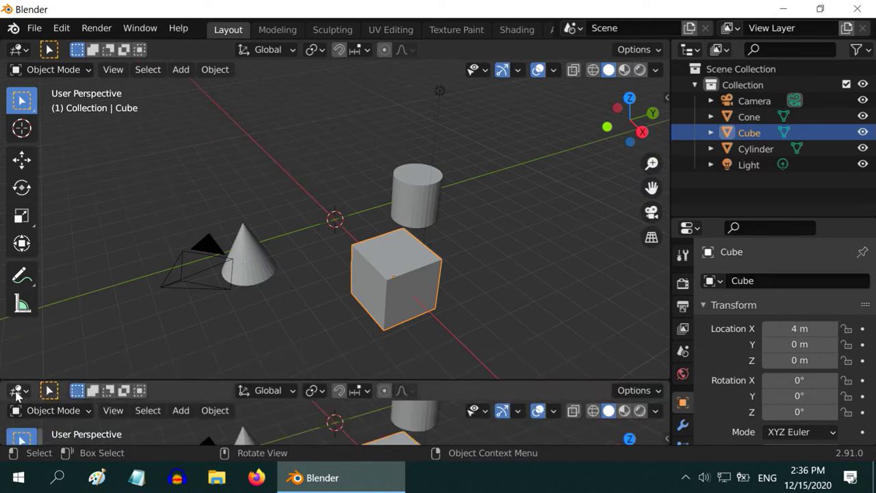
- Change the new area below the 3D Viewport to the Timeline editor and shrink it until only its header shows
click(19, 391)
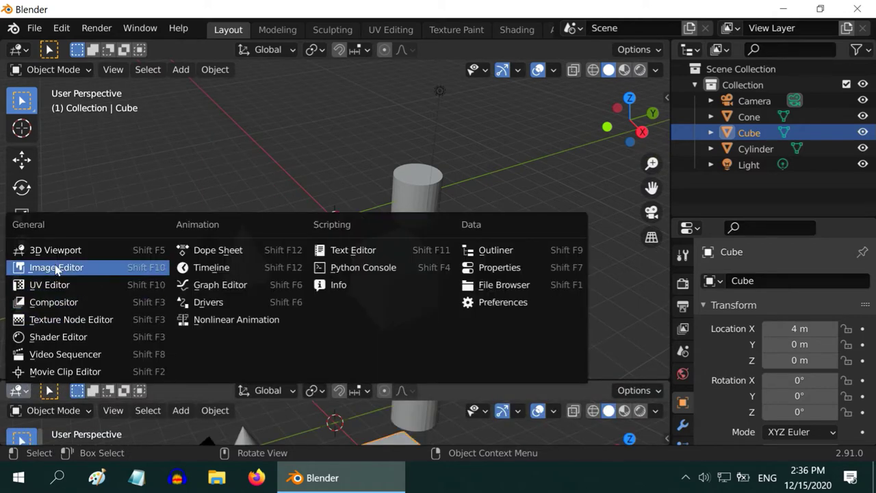
click(226, 274)
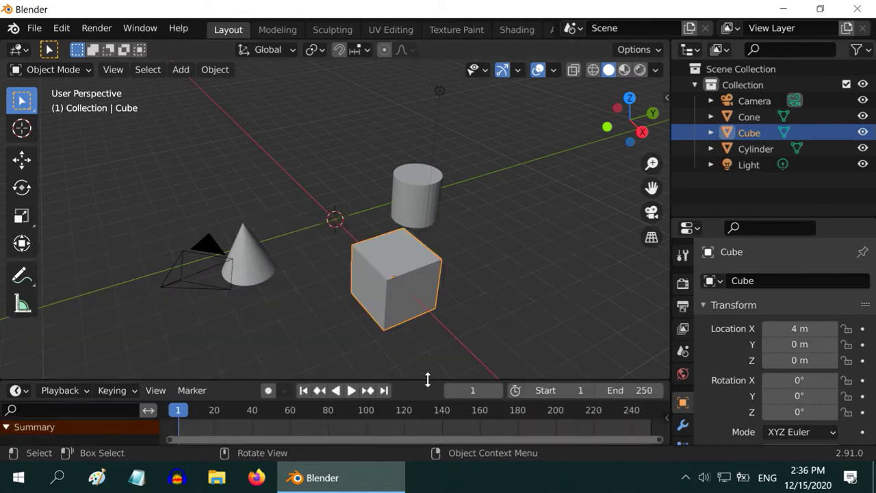
drag(427, 379, 427, 443)
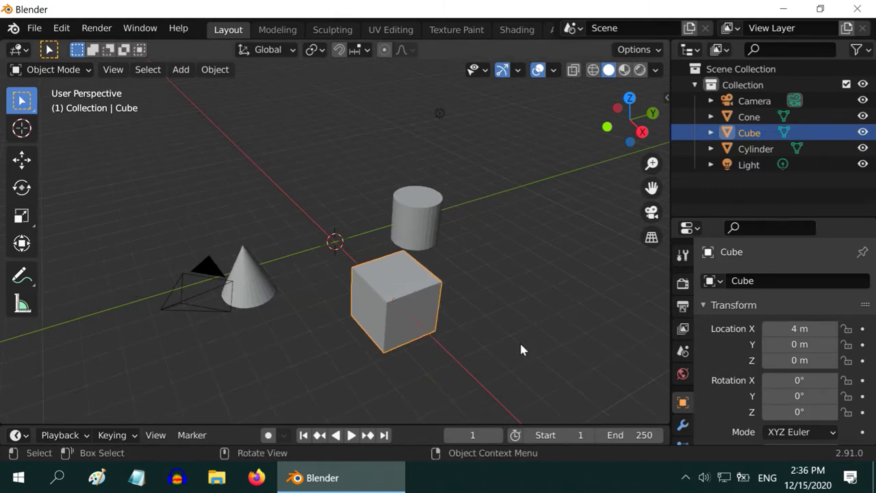
middle_drag(520, 350, 514, 370)
scroll(515, 363, up, 2)
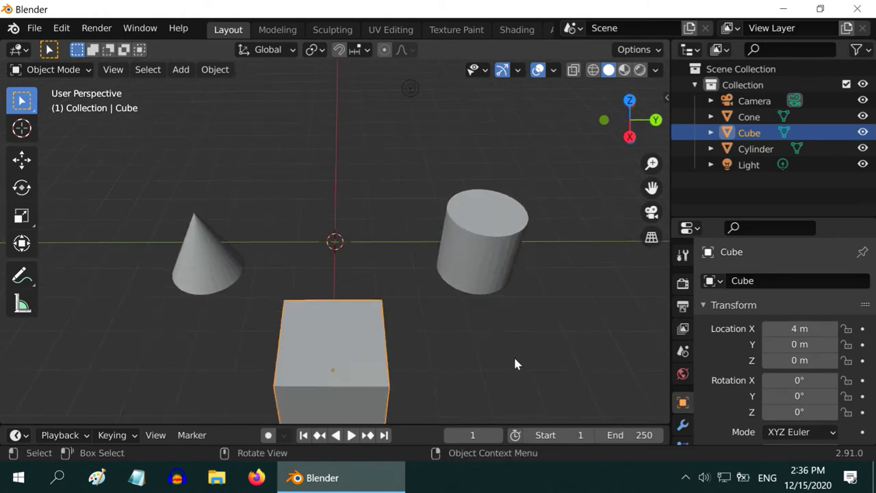
scroll(515, 363, down, 2)
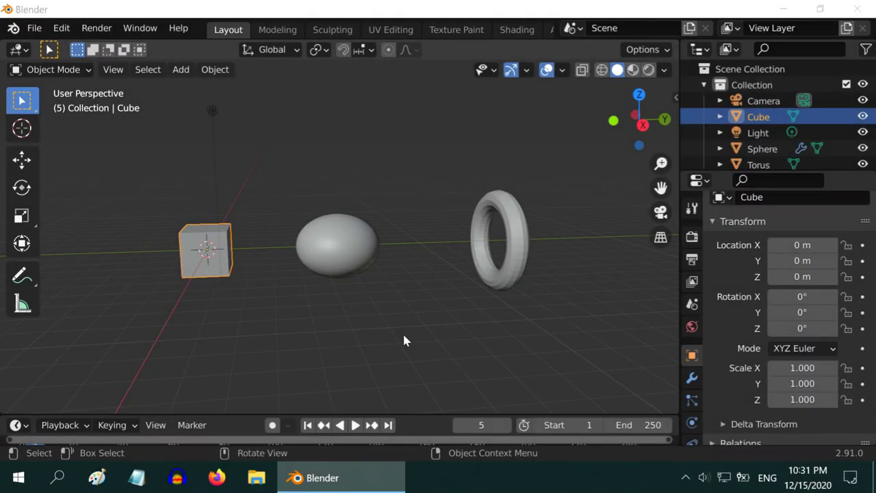
- Select the sphere, the torus and the cube one after another in the 3D Viewport
scroll(404, 340, down, 3)
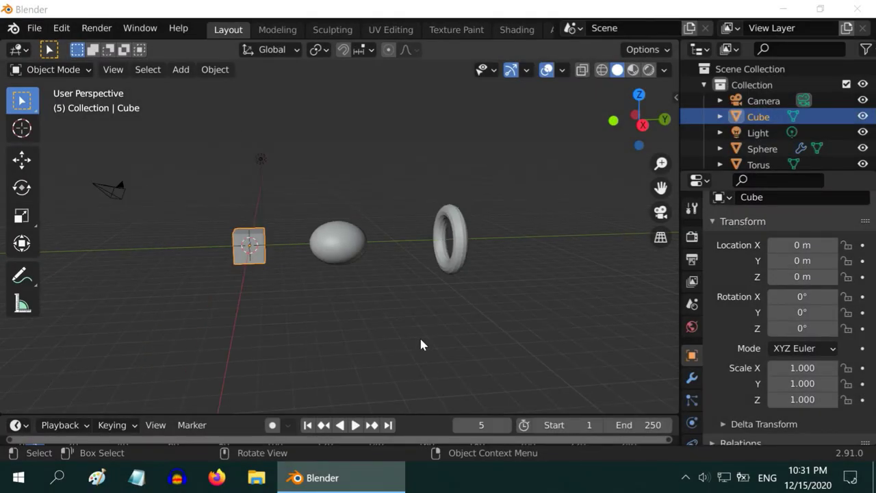
middle_drag(420, 344, 401, 337)
scroll(295, 318, up, 2)
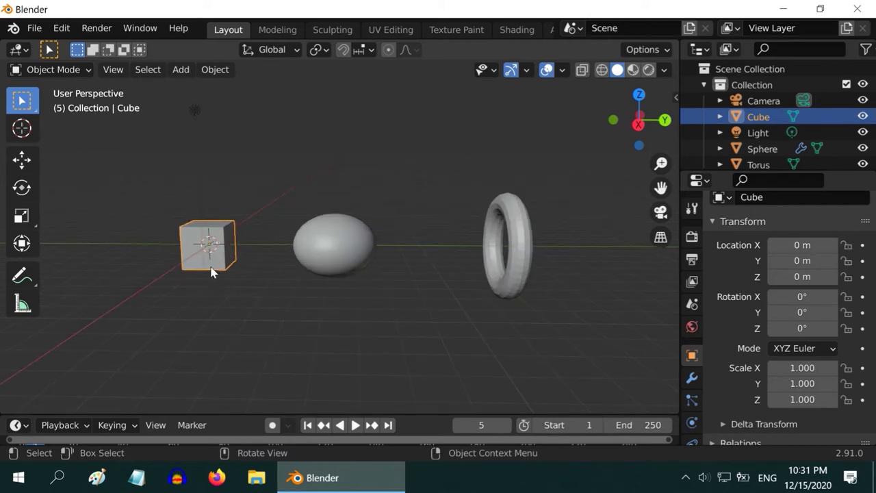
click(334, 247)
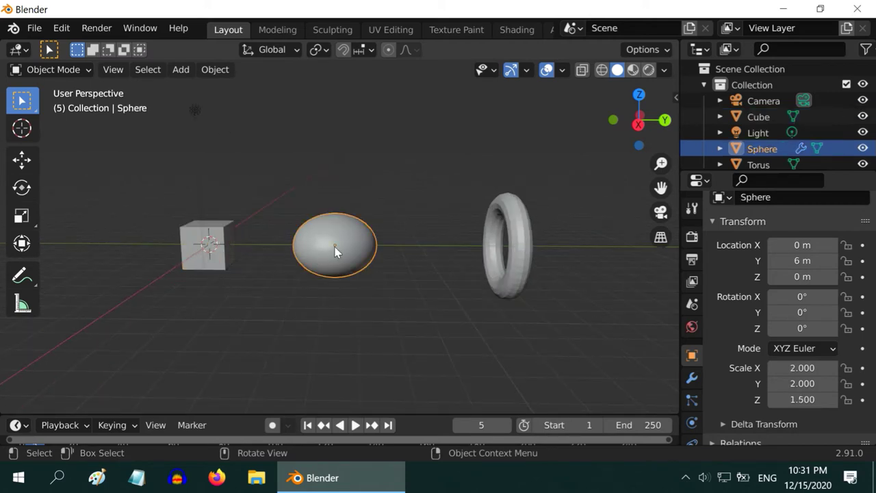
click(528, 264)
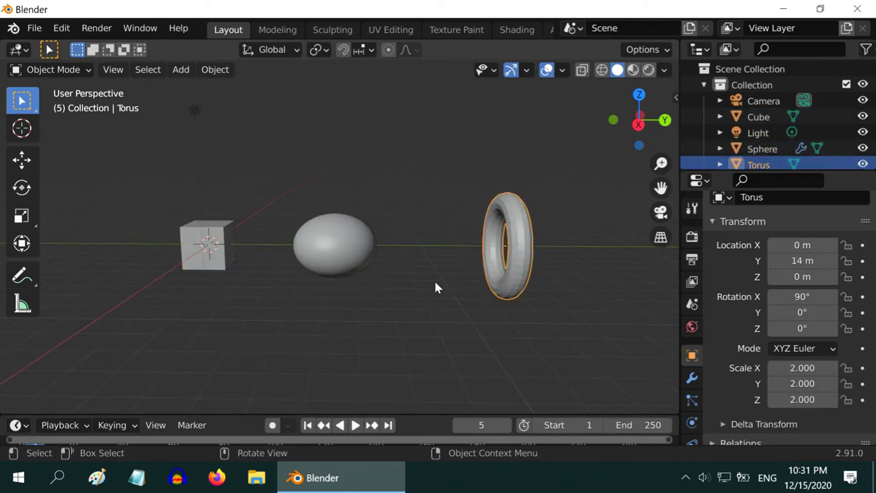
click(218, 262)
- Examine the cube, sphere and torus from different angles and distances in the 3D Viewport
key(Home)
scroll(375, 310, down, 1)
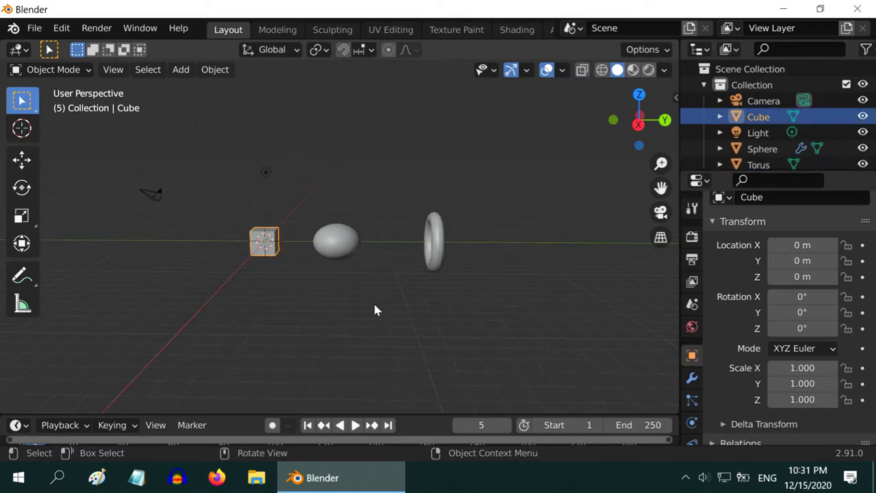
middle_drag(374, 310, 225, 344)
middle_drag(495, 336, 276, 311)
scroll(336, 284, up, 3)
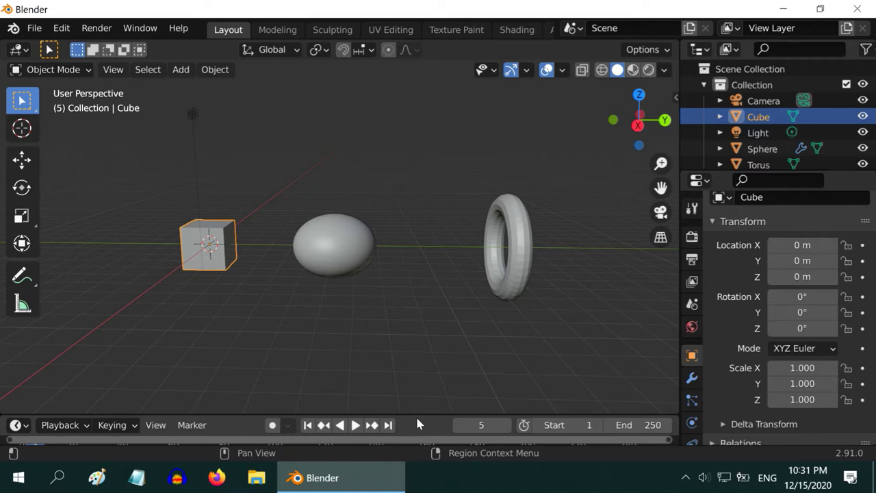
scroll(314, 306, down, 5)
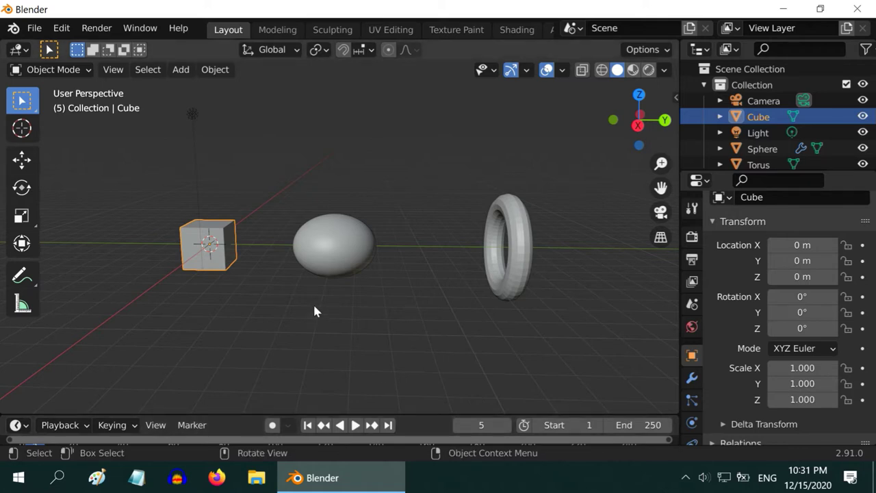
scroll(315, 309, down, 2)
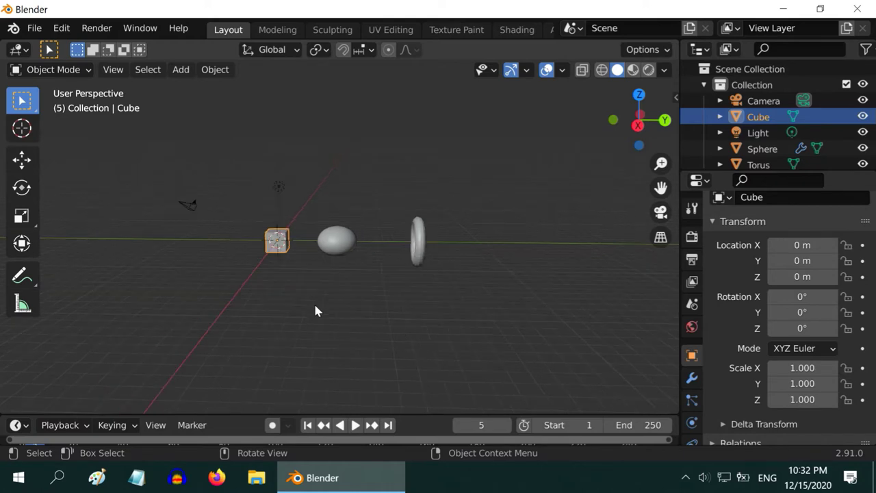
scroll(315, 311, up, 6)
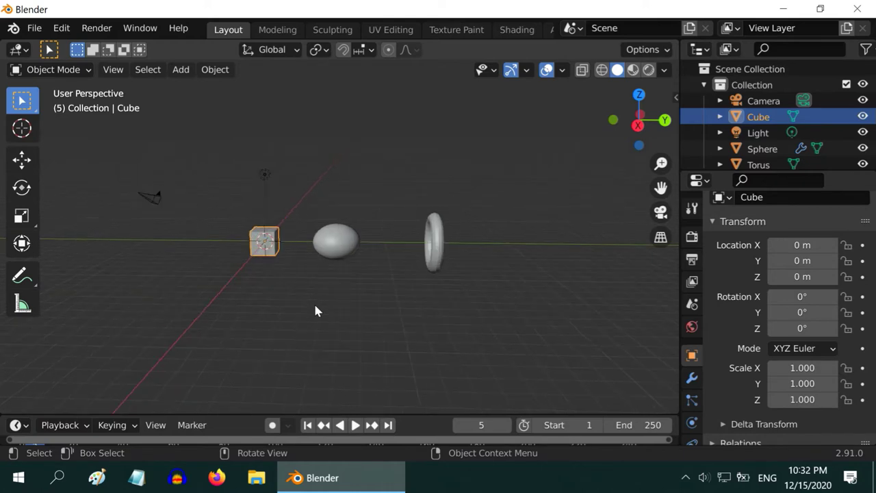
scroll(315, 306, down, 4)
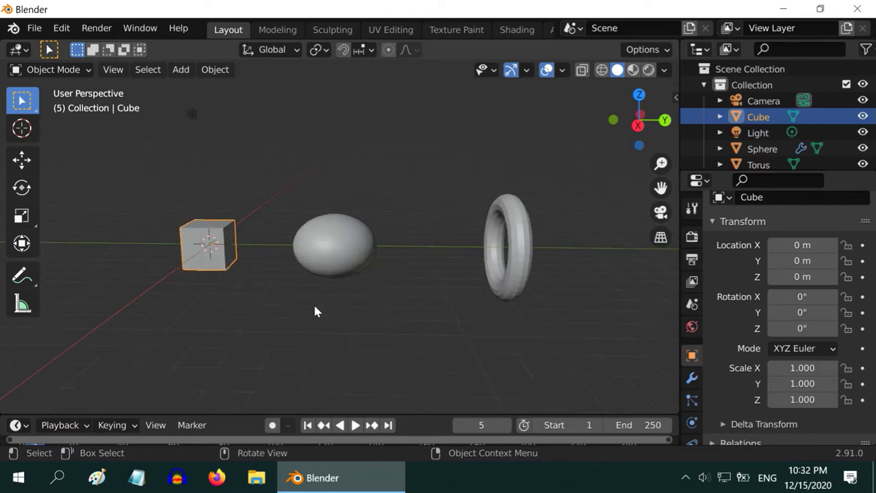
scroll(314, 315, up, 1)
scroll(314, 319, up, 1)
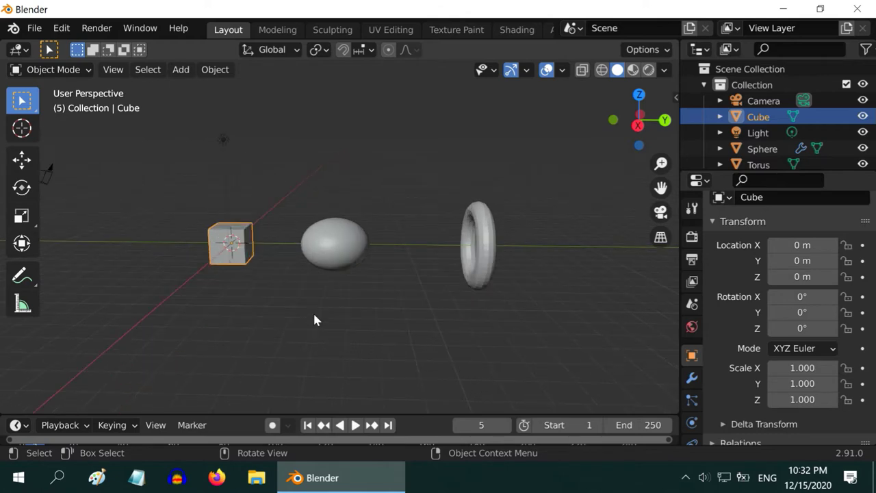
middle_drag(349, 325, 268, 318)
middle_drag(465, 349, 494, 314)
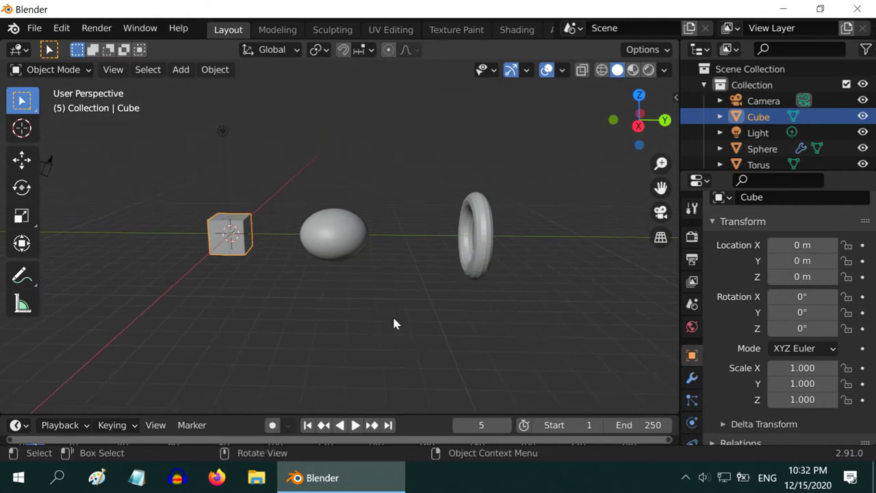
scroll(387, 324, down, 2)
scroll(386, 322, down, 2)
scroll(384, 322, up, 4)
middle_drag(383, 327, 410, 296)
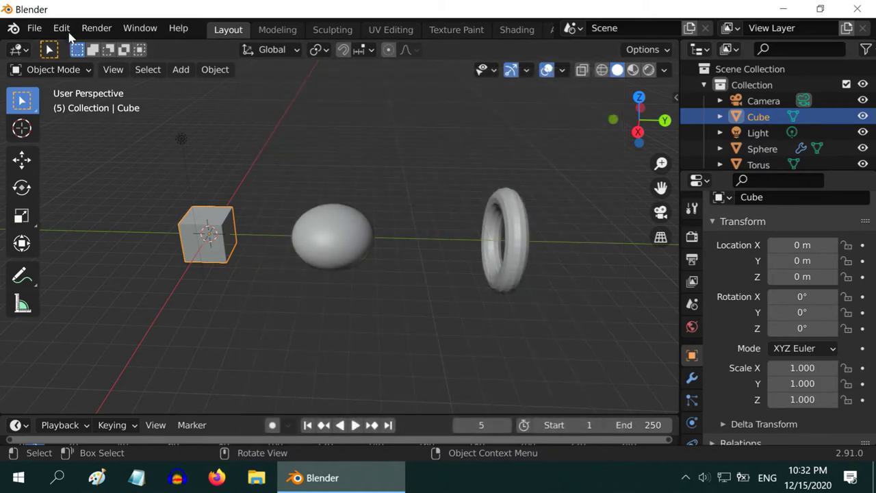
- Enable Emulate 3 Button Mouse in the input preferences and close the preferences window
click(66, 30)
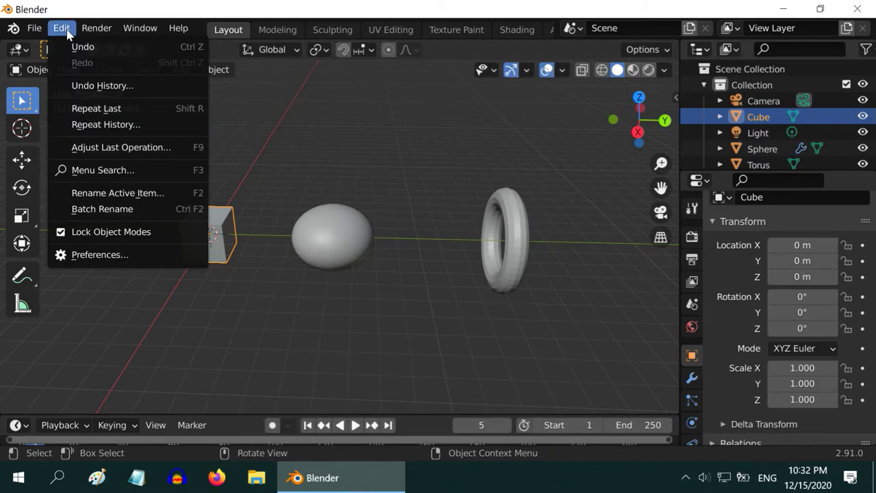
click(98, 255)
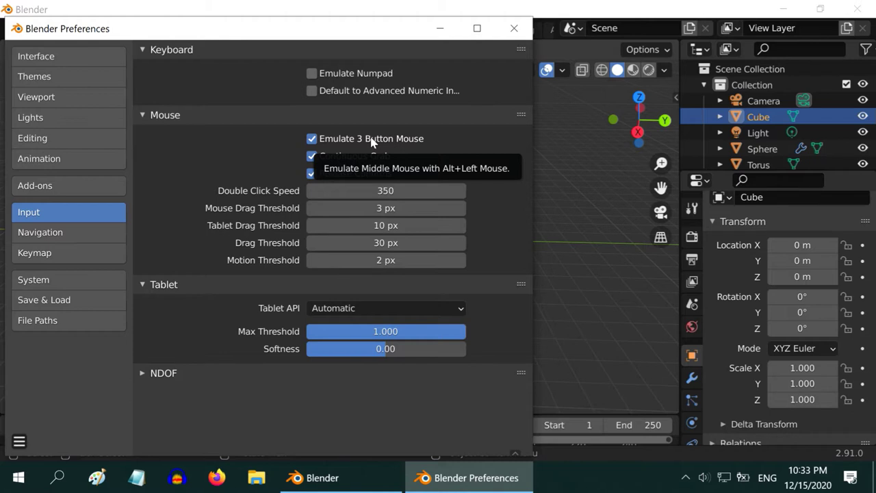
click(373, 141)
click(514, 29)
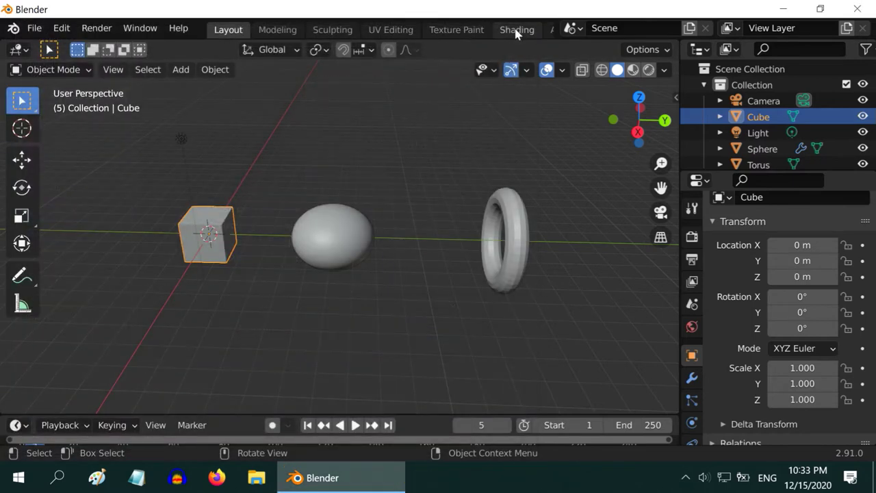
- Examine the sphere at close range and the whole row of objects from farther away
mouse_move(418, 290)
middle_down()
mouse_move(425, 282)
mouse_move(416, 274)
middle_up()
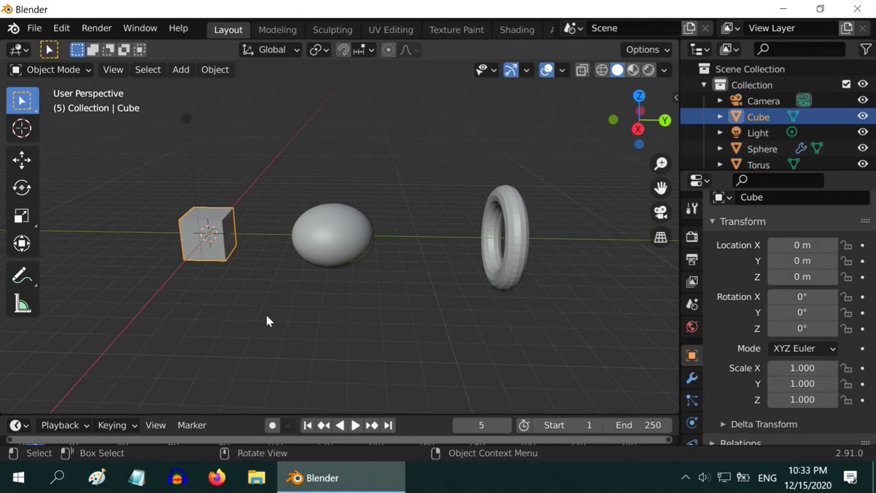
scroll(294, 313, up, 6)
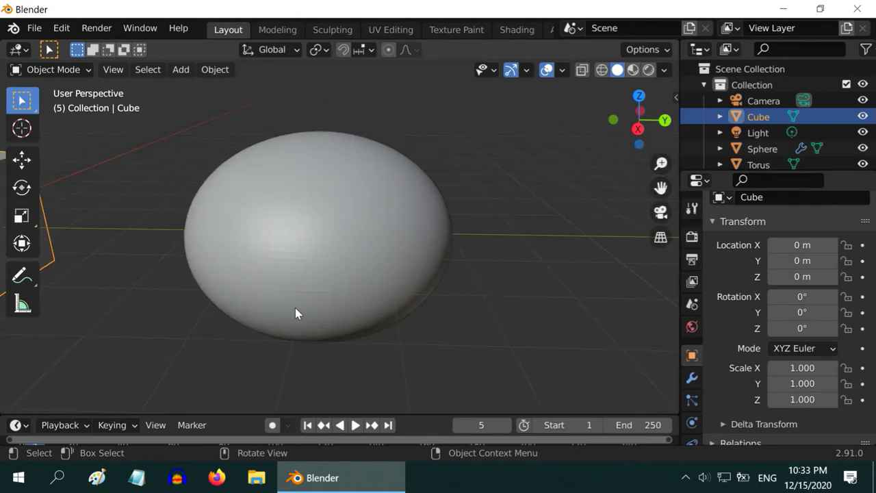
scroll(295, 313, down, 8)
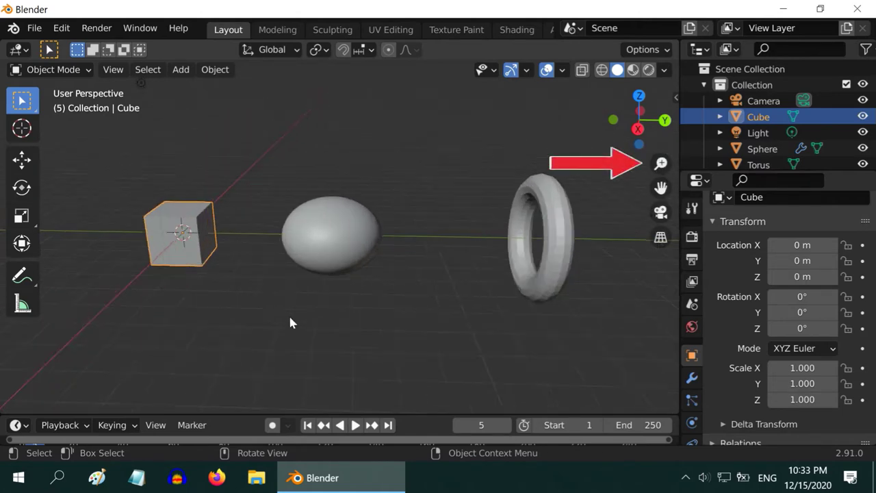
scroll(290, 322, up, 5)
scroll(288, 322, down, 3)
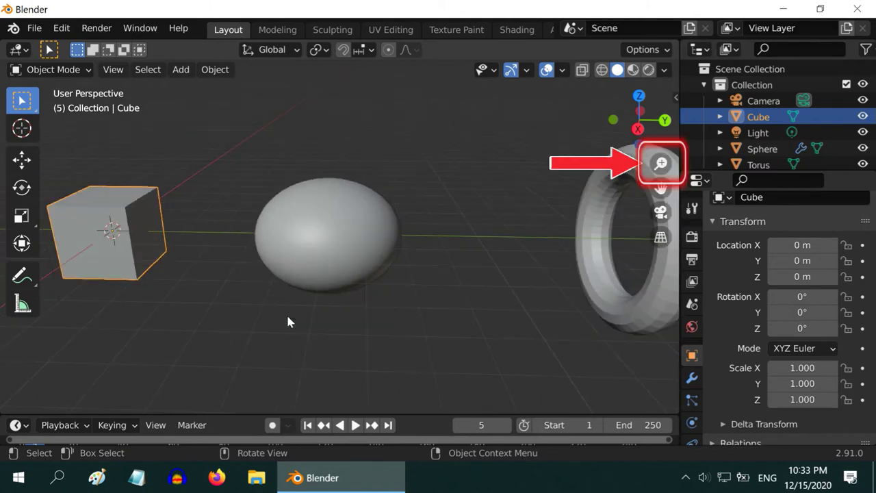
scroll(287, 320, down, 6)
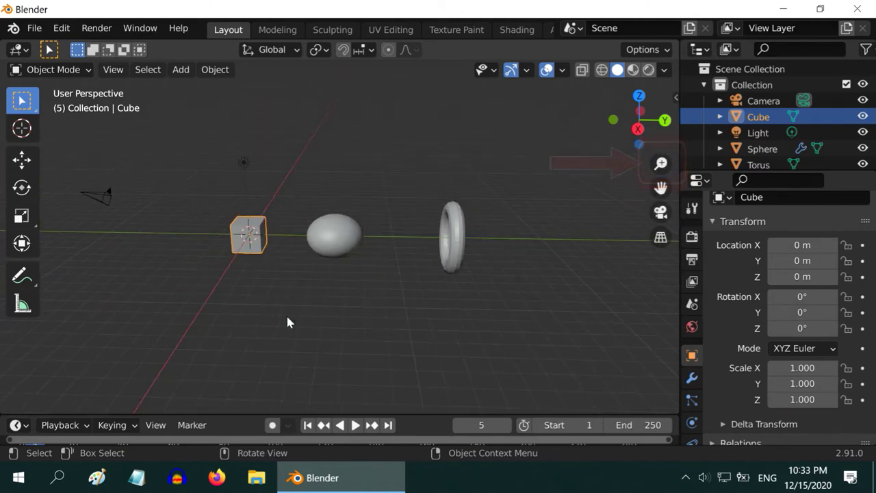
scroll(287, 322, down, 2)
scroll(287, 322, up, 2)
- Orbit, pan and zoom the 3D view to examine the cube, sphere and torus from a shifted, higher viewpoint
middle_drag(372, 303, 393, 316)
scroll(393, 315, up, 4)
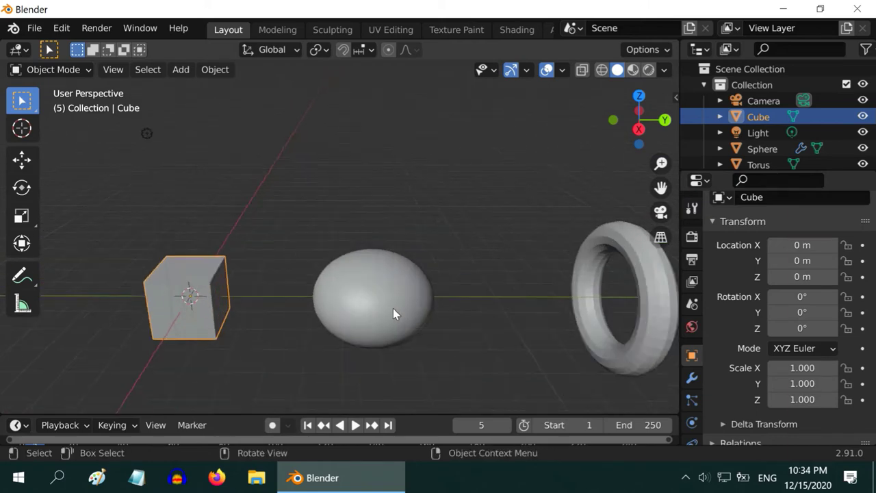
scroll(393, 315, down, 2)
scroll(392, 311, down, 3)
mouse_move(393, 309)
middle_down()
mouse_move(325, 324)
mouse_move(399, 319)
middle_up()
scroll(399, 319, up, 2)
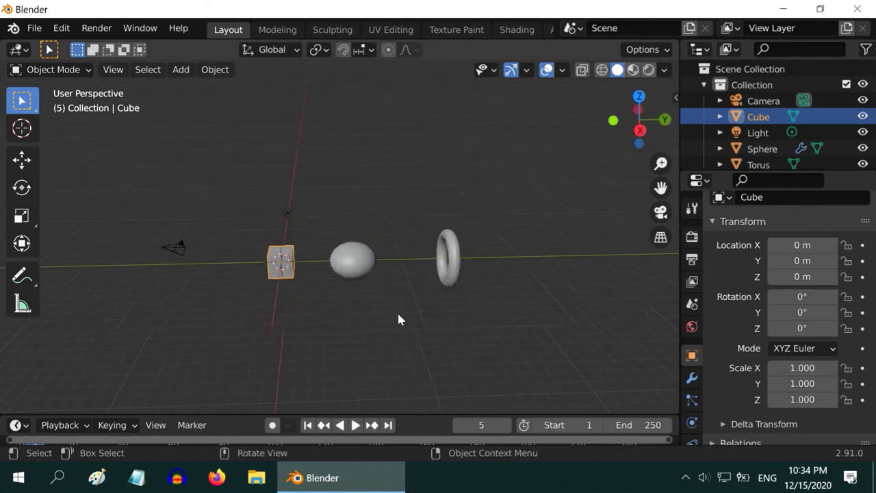
scroll(394, 328, down, 2)
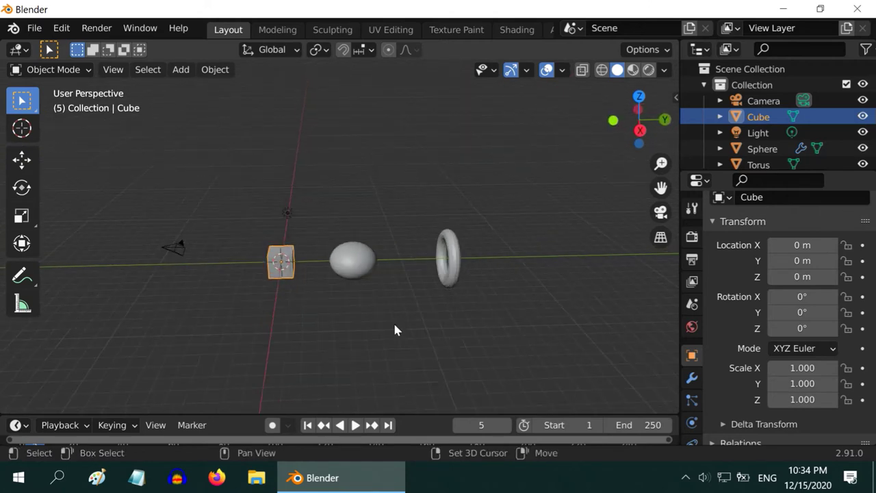
mouse_move(395, 328)
shift+middle_down()
mouse_move(221, 321)
mouse_move(403, 316)
mouse_move(375, 301)
mouse_move(389, 332)
shift+middle_up()
scroll(367, 325, up, 4)
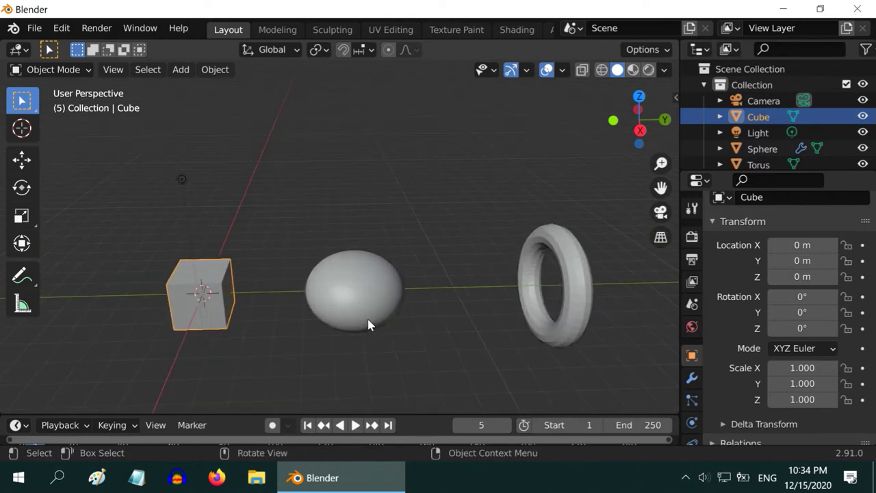
scroll(368, 324, down, 5)
scroll(368, 324, up, 3)
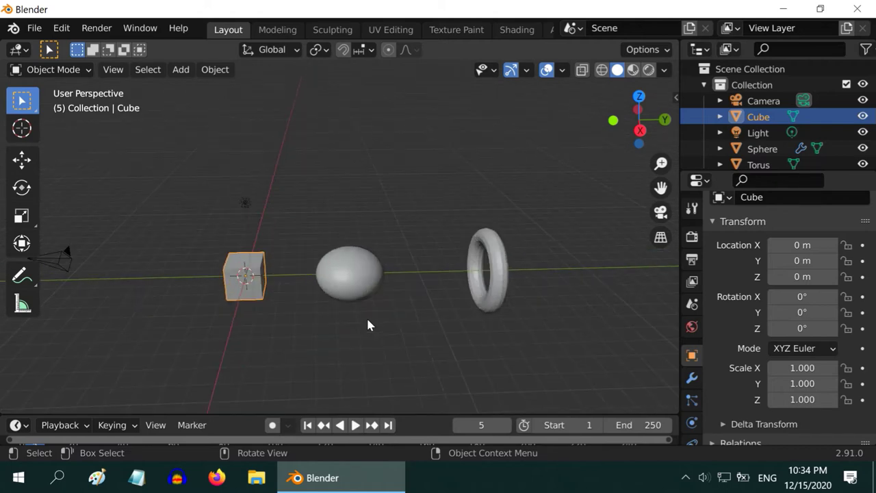
- Examine the cube, sphere and torus at nearer and farther zoom levels and from a steeper diagonal angle
scroll(367, 323, up, 3)
scroll(361, 321, down, 5)
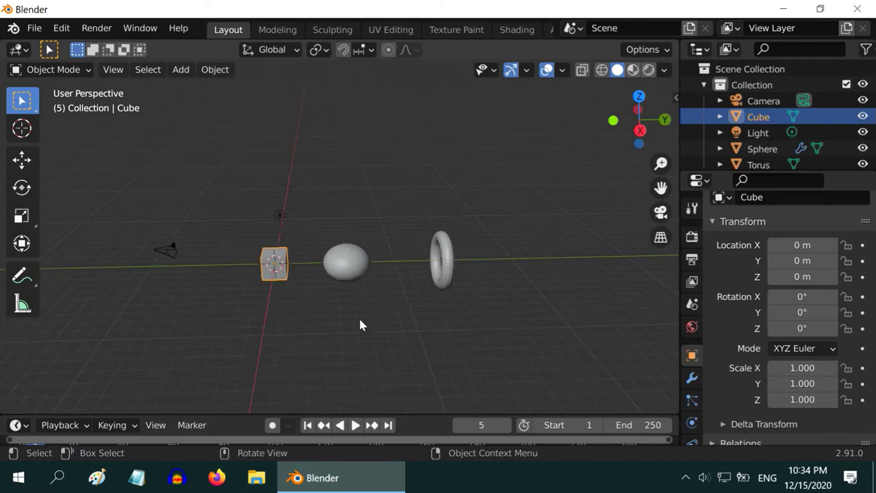
scroll(362, 325, down, 2)
scroll(361, 326, up, 4)
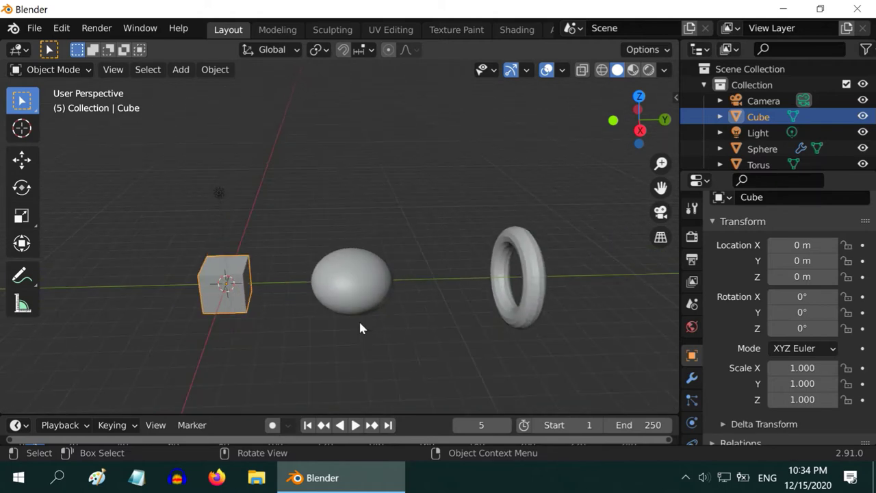
scroll(358, 320, down, 3)
ctrl+middle_drag(358, 316, 356, 283)
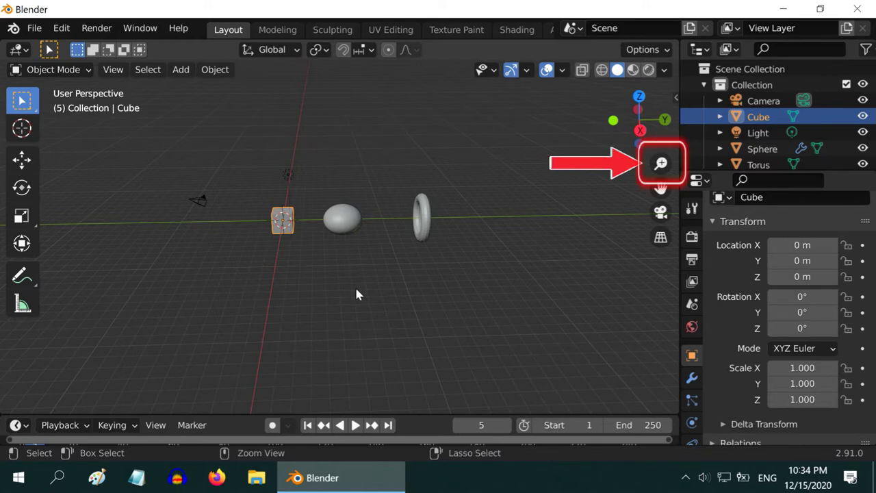
ctrl+middle_drag(356, 284, 341, 228)
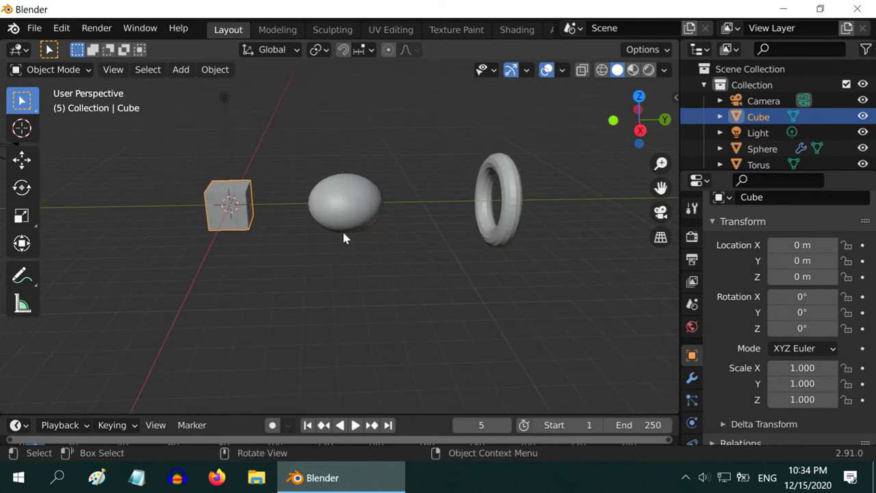
scroll(344, 239, down, 3)
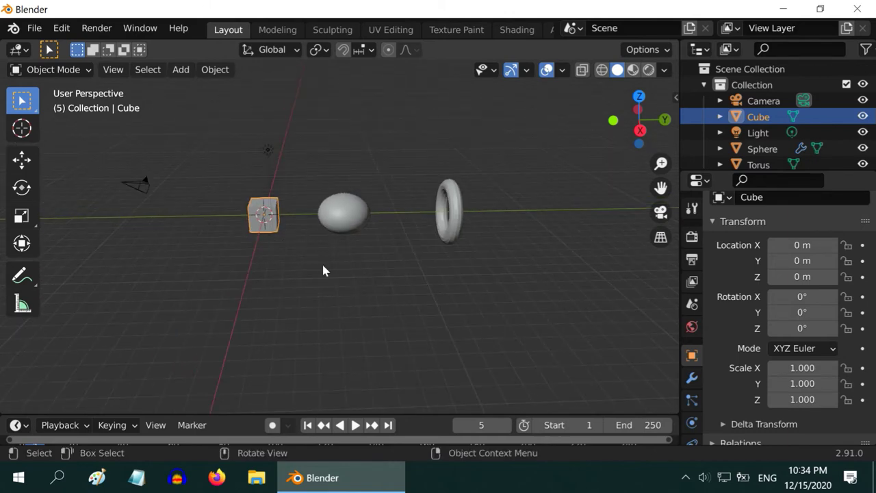
middle_drag(362, 259, 298, 296)
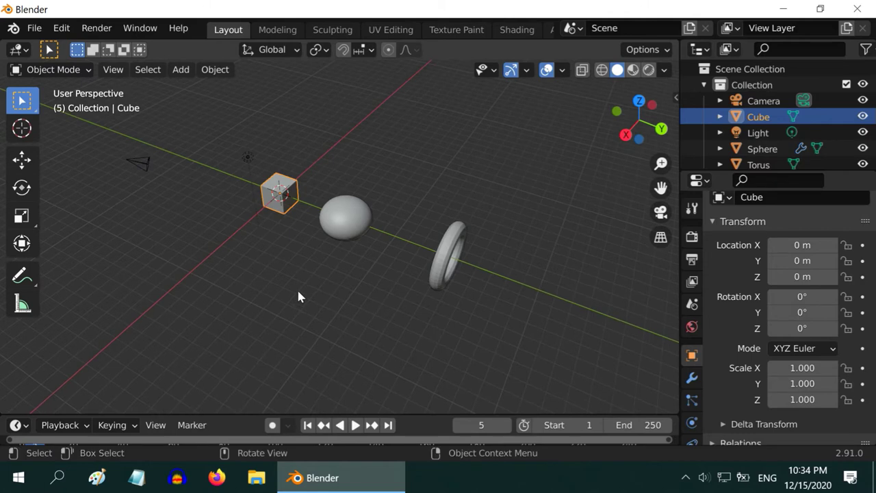
- Select the torus, inspect it from another angle and distance, and make the cube the selected object
click(439, 279)
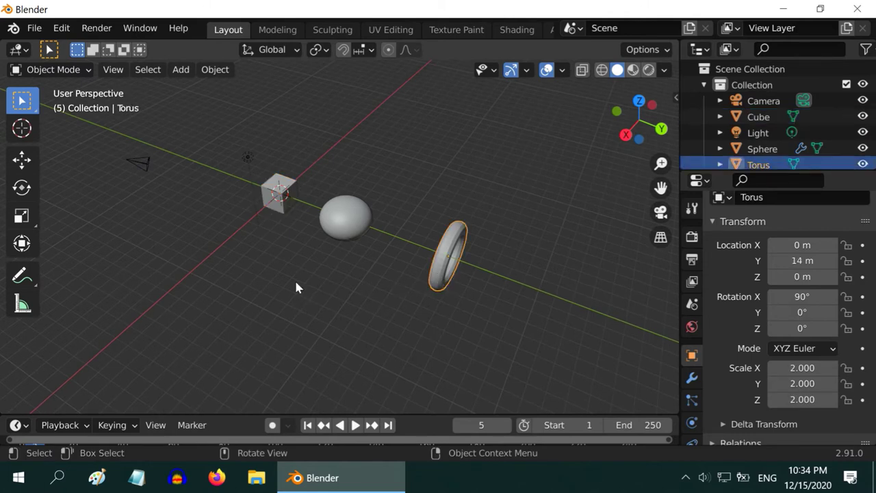
middle_drag(295, 286, 312, 315)
scroll(619, 289, up, 2)
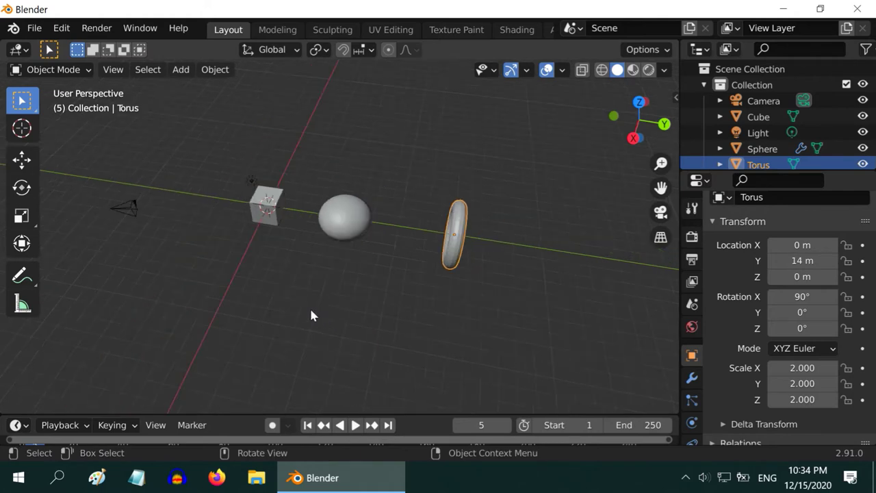
scroll(309, 306, down, 2)
scroll(309, 307, up, 4)
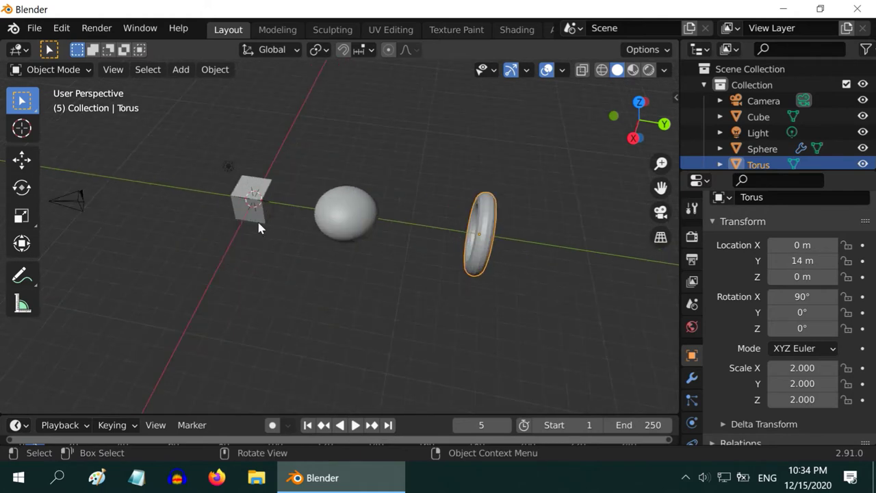
click(260, 220)
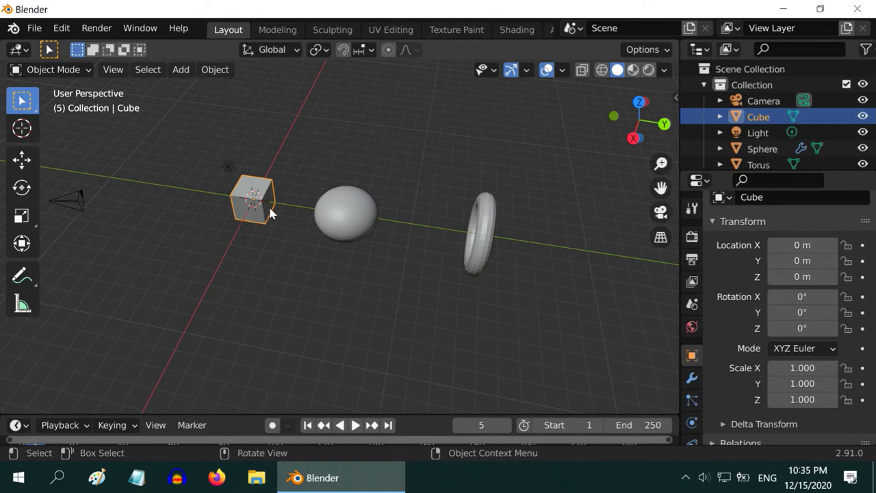
- Select the torus and frame it in the 3D Viewport so it becomes the centre of the view
click(480, 259)
middle_drag(456, 275, 410, 335)
scroll(483, 361, up, 2)
key(KP_5)
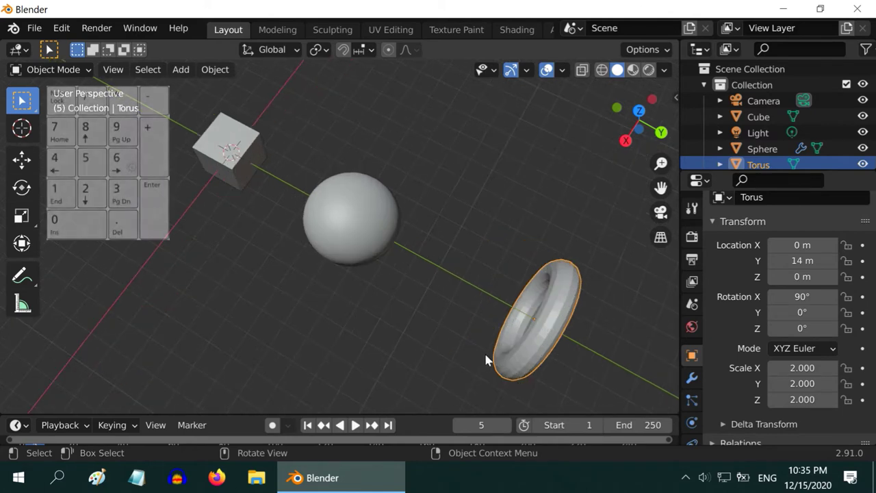
key(KP_5)
key(KP_Decimal)
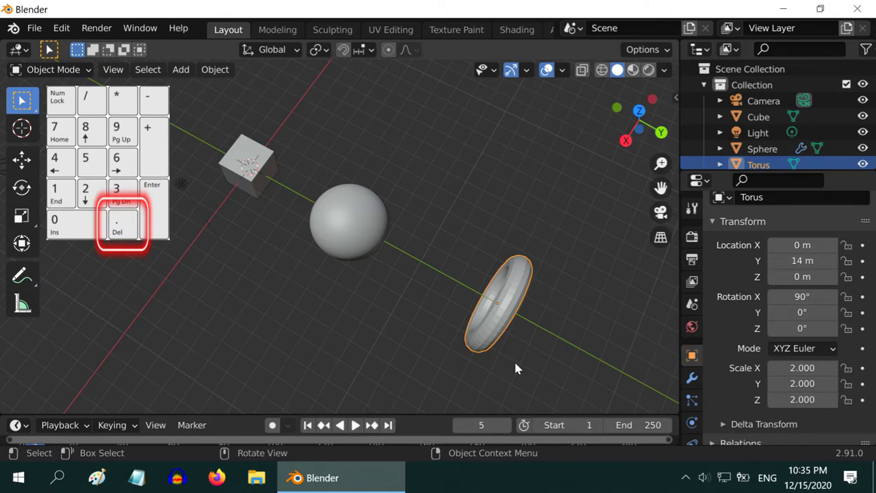
key(KP_Decimal)
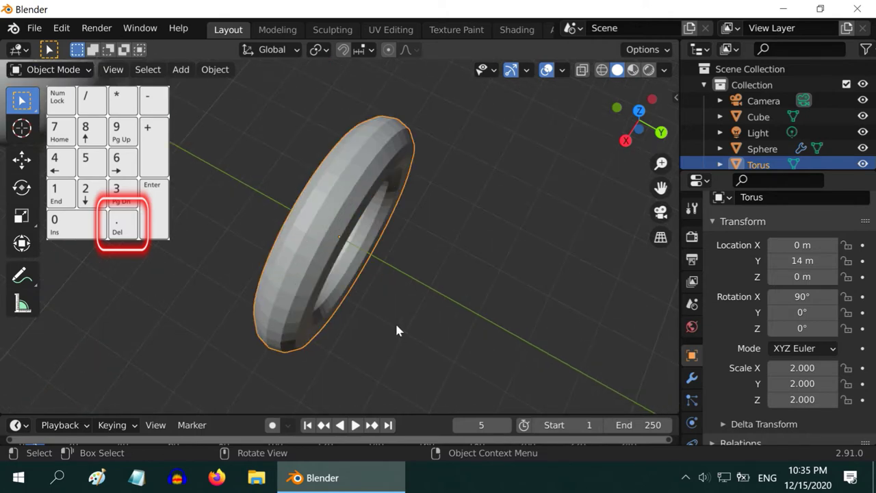
- Zoom out, pan and orbit the 3D view until the objects are out of sight
scroll(396, 329, down, 6)
middle_drag(392, 329, 517, 302)
scroll(497, 204, down, 3)
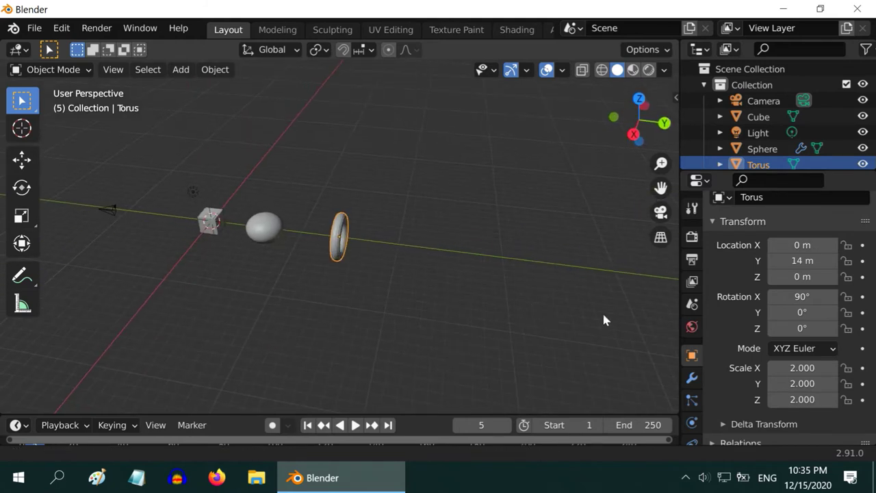
mouse_move(603, 320)
middle_down()
mouse_move(617, 333)
mouse_move(609, 321)
middle_up()
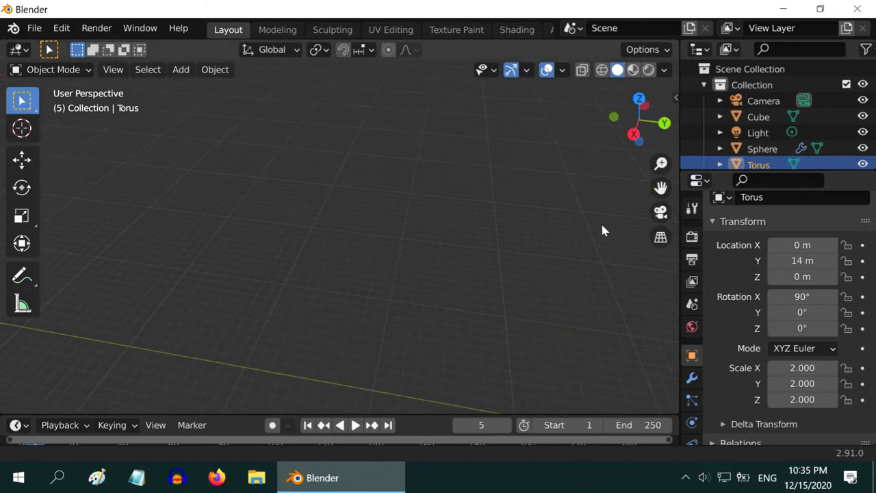
shift+middle_drag(602, 230, 554, 396)
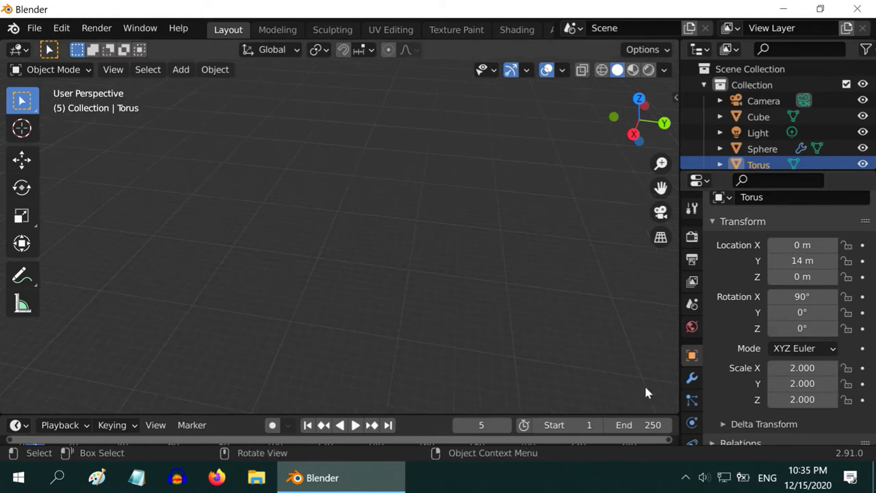
middle_drag(647, 391, 427, 281)
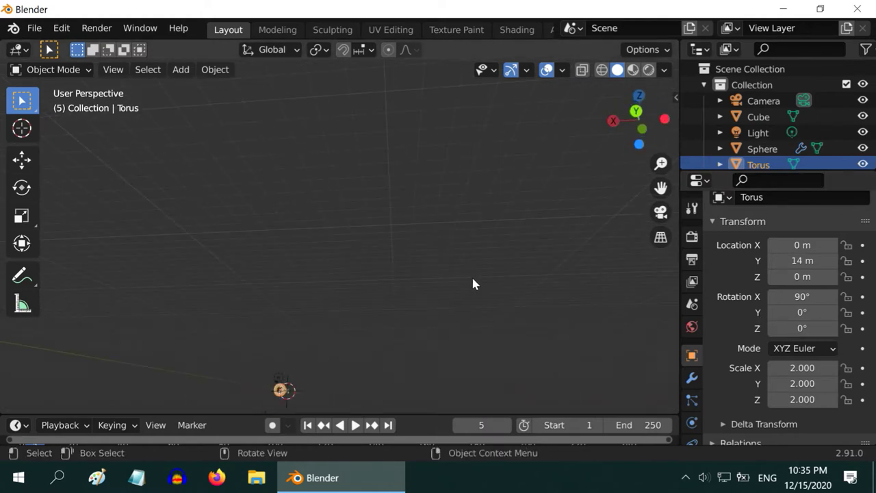
middle_drag(470, 268, 435, 388)
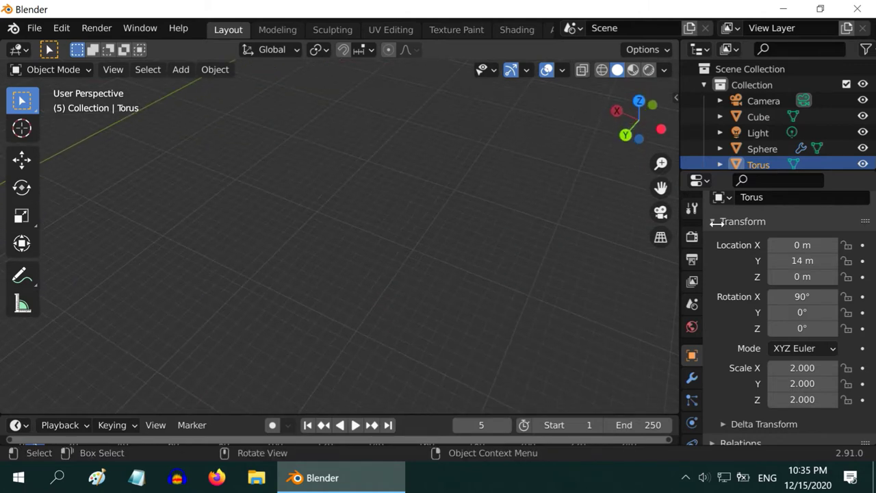
- Select the cube in the Outliner, frame it in the 3D Viewport and inspect it from farther away and other angles
click(758, 117)
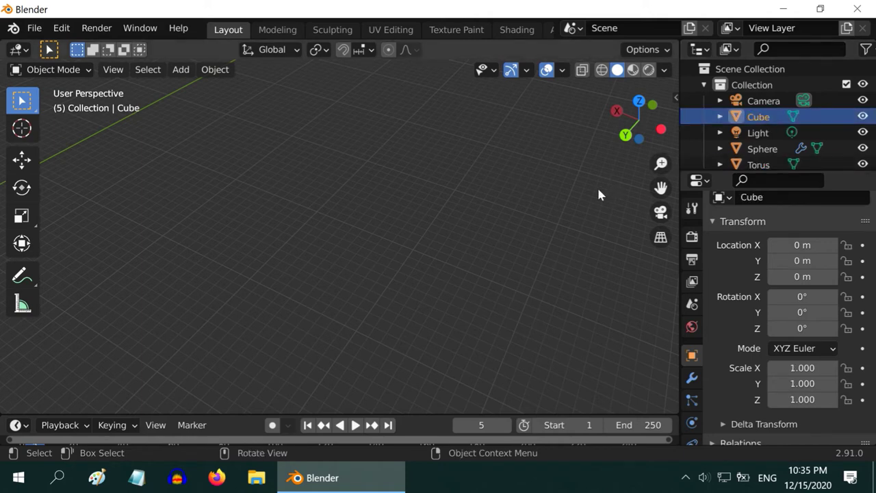
key(KP_Decimal)
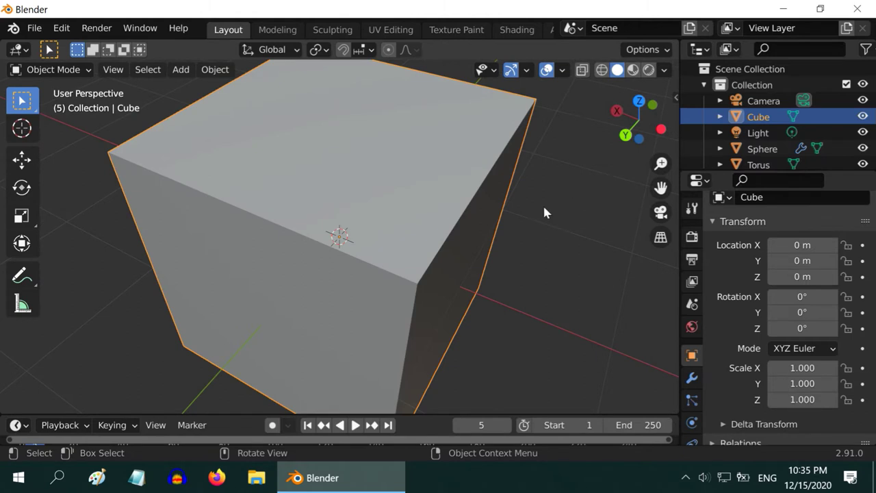
scroll(542, 209, down, 7)
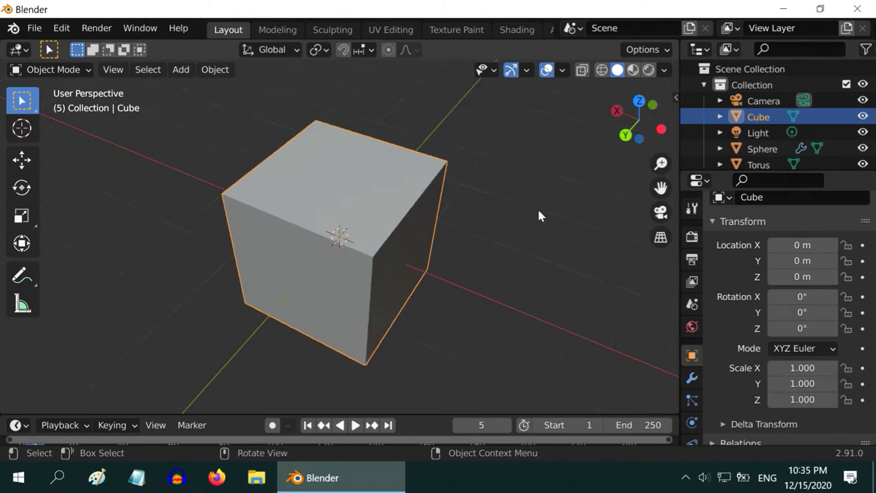
scroll(538, 217, down, 5)
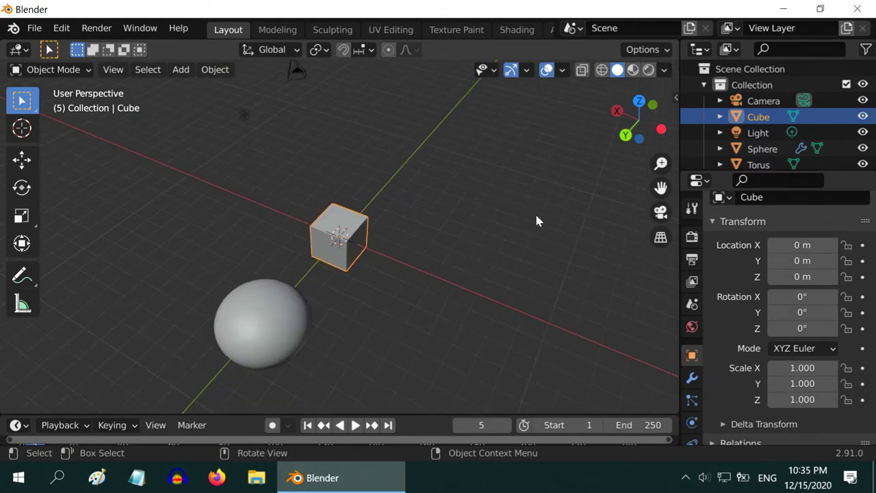
middle_drag(393, 333, 588, 312)
middle_drag(467, 349, 381, 345)
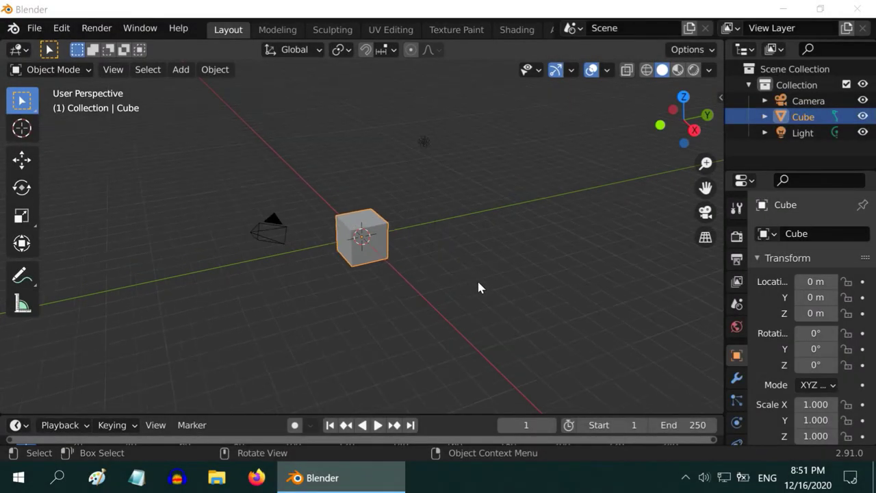
- Examine the default cube from another side at several zoom distances
middle_drag(493, 305, 374, 304)
scroll(364, 298, down, 2)
scroll(374, 303, up, 2)
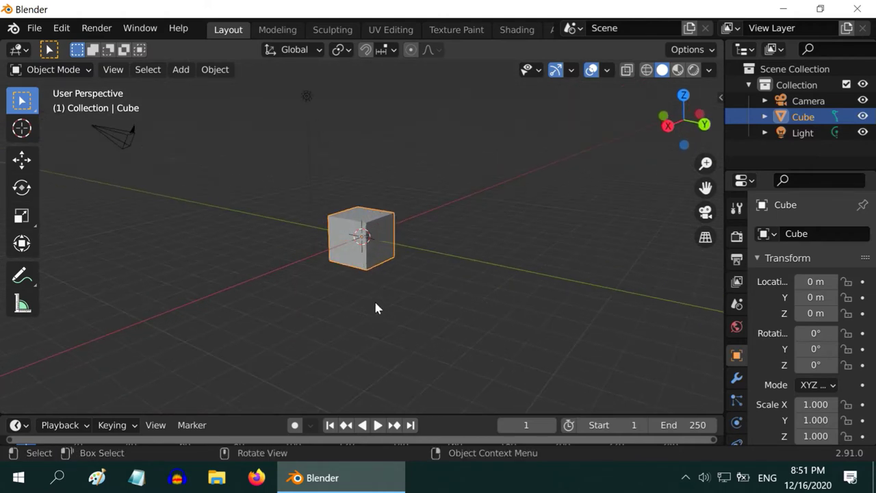
scroll(374, 300, up, 2)
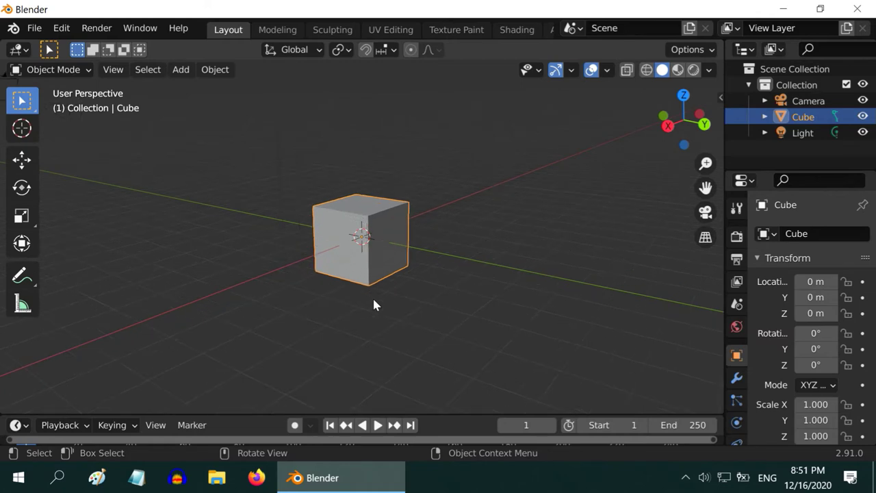
scroll(374, 300, down, 2)
scroll(373, 300, up, 1)
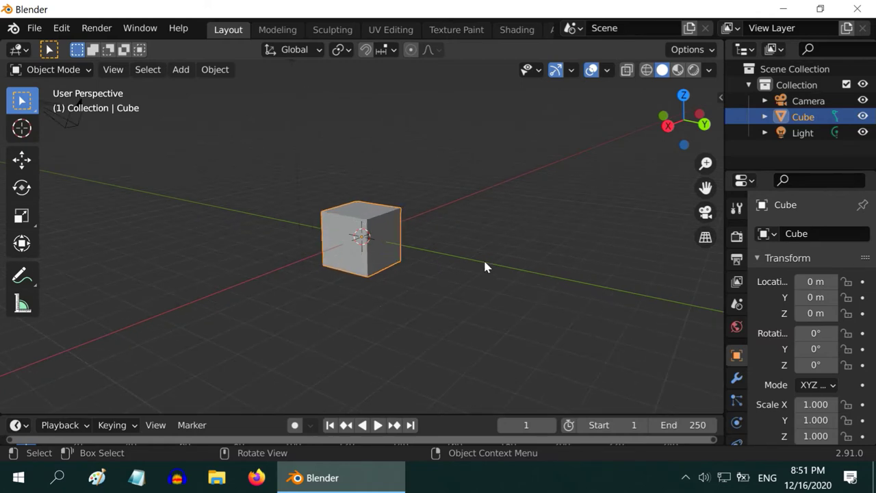
scroll(438, 271, down, 2)
scroll(438, 271, up, 1)
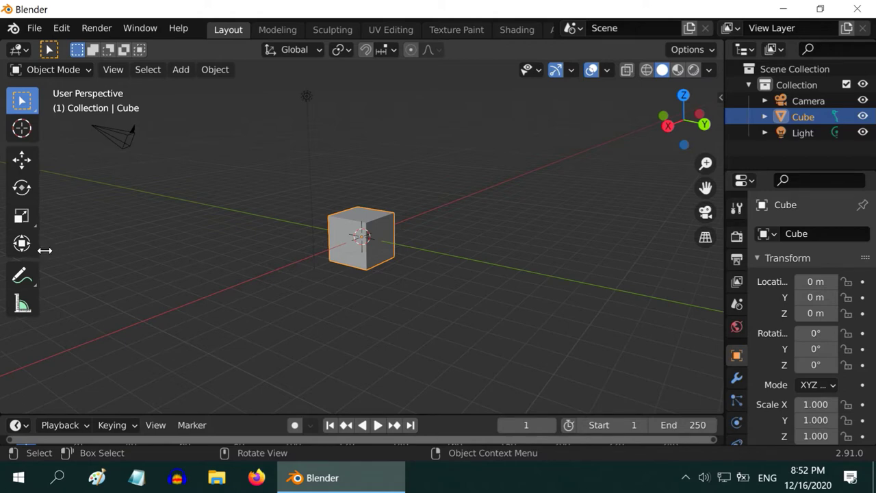
- Expand the toolbar to show the tool names and move the cube along its axes and freely to about X 0.749, Y -4.95, Z -1.21 m
drag(44, 249, 105, 256)
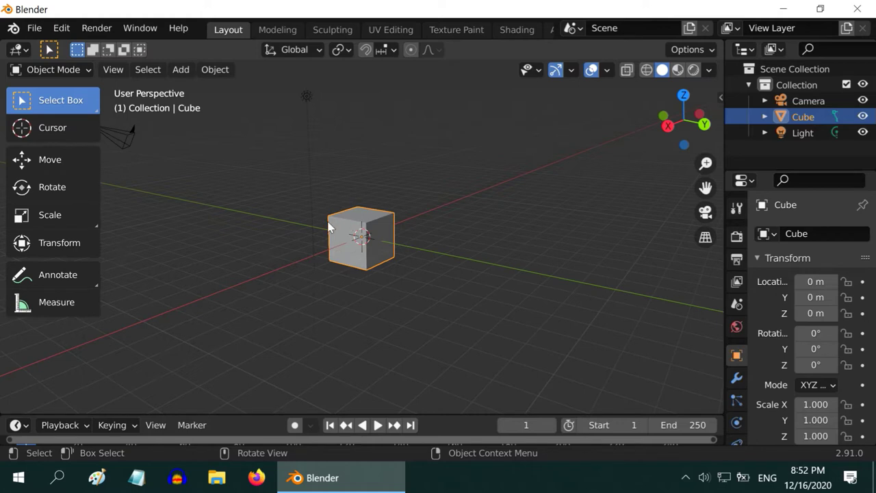
click(50, 161)
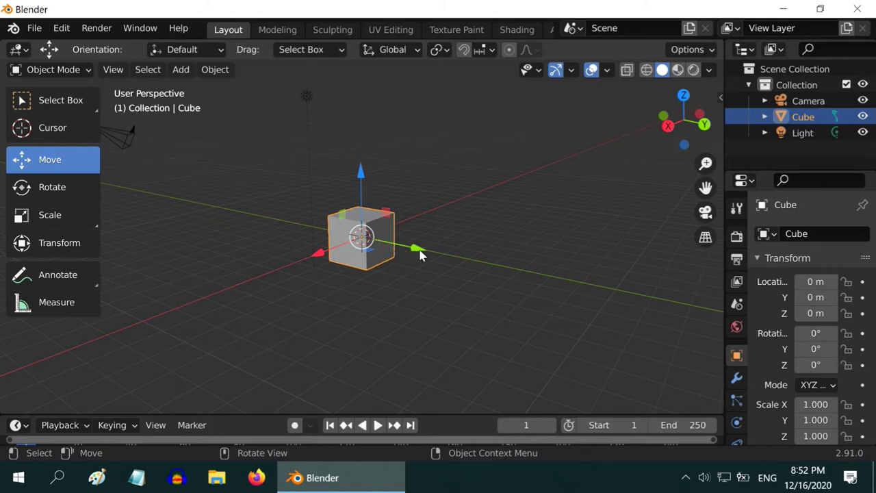
drag(416, 252, 455, 258)
drag(361, 267, 431, 260)
mouse_move(461, 152)
mouse_down()
mouse_move(463, 82)
mouse_move(462, 166)
mouse_up()
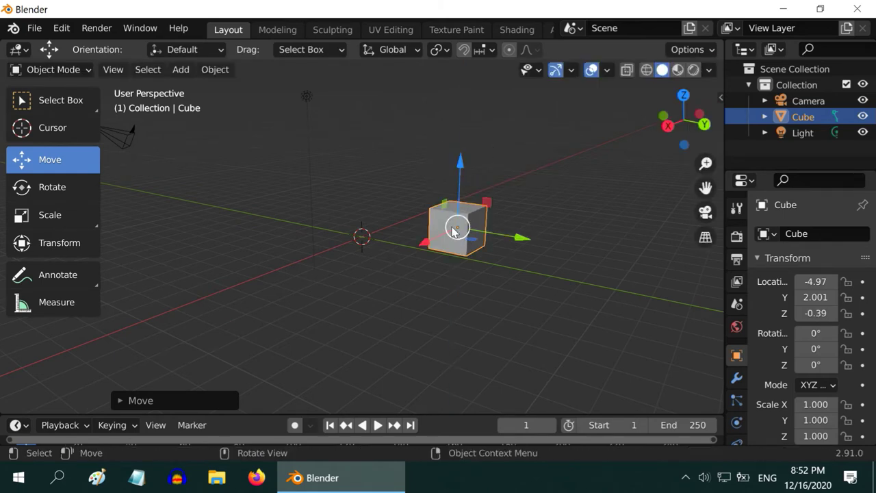
drag(458, 233, 270, 252)
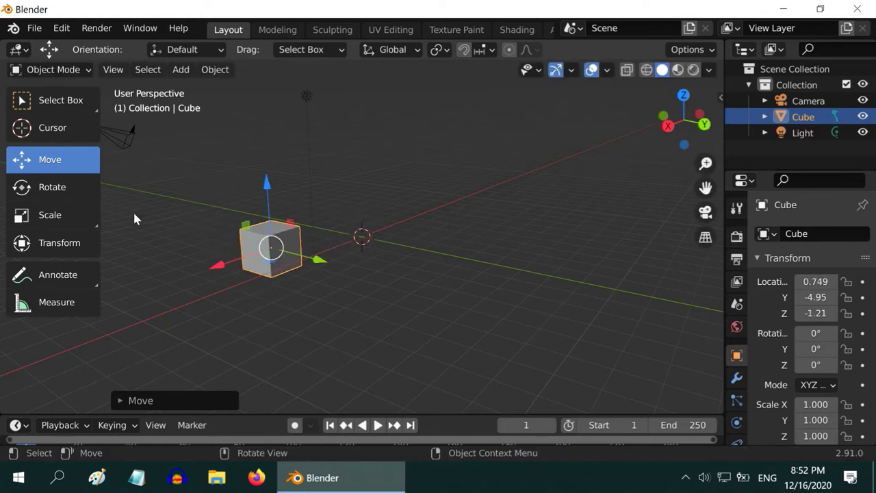
- Rotate the cube to about -4.26° around Y and 16.7° around Z
click(51, 189)
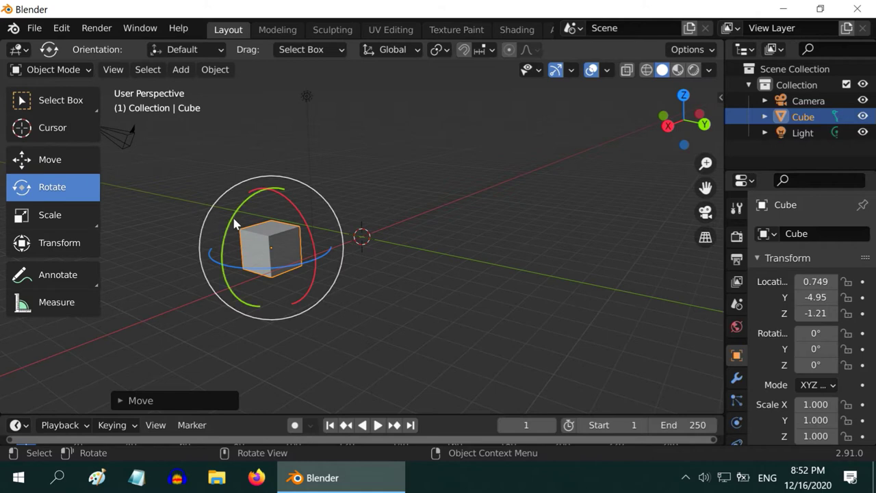
mouse_move(231, 221)
mouse_down()
mouse_move(218, 254)
mouse_move(231, 221)
mouse_up()
drag(211, 256, 178, 240)
- Scale the cube along Y and Z to about X 1.009, Y 1.092, Z 1.019
click(59, 216)
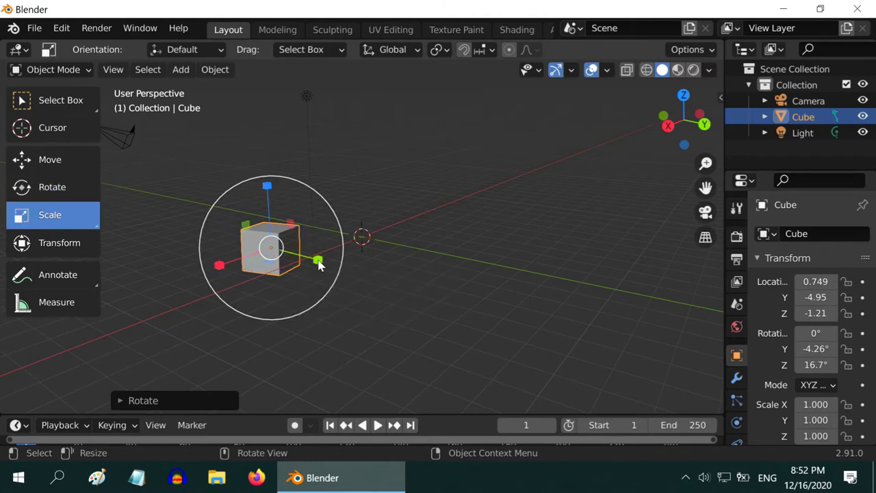
mouse_move(322, 267)
mouse_down()
mouse_move(370, 290)
mouse_move(316, 265)
mouse_move(325, 269)
mouse_up()
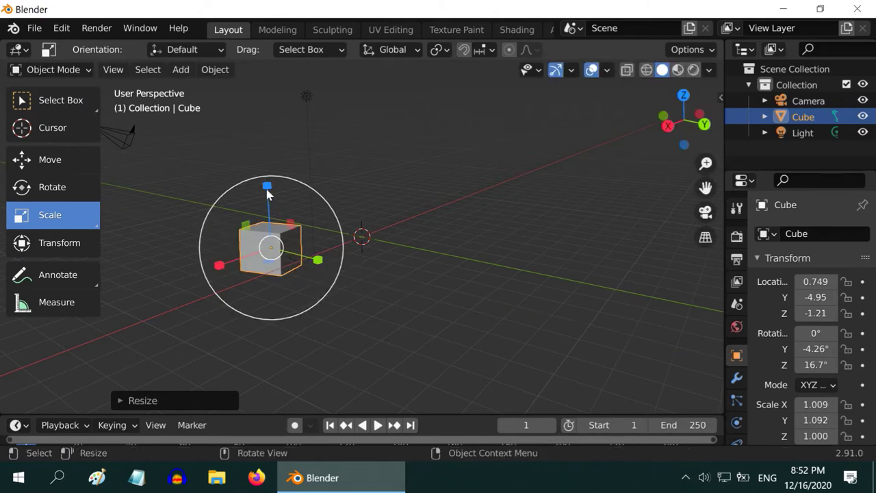
drag(267, 189, 268, 286)
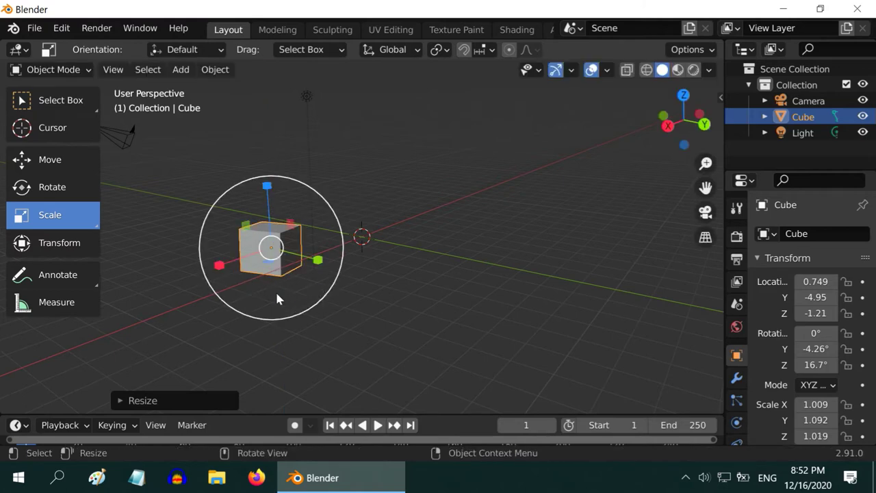
- Scale the cube uniformly to about X 1.177, Y 1.274, Z 1.189, and move it to about Y -9.54, Z -1.83 m
key(s)
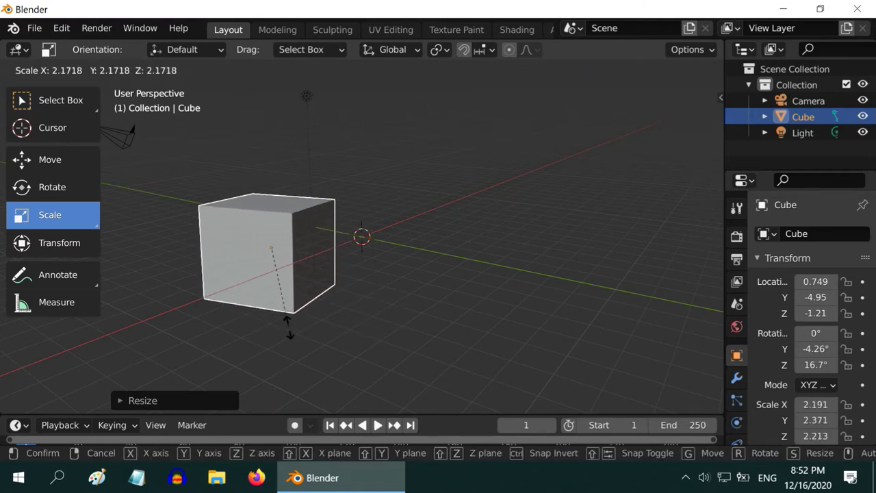
click(252, 288)
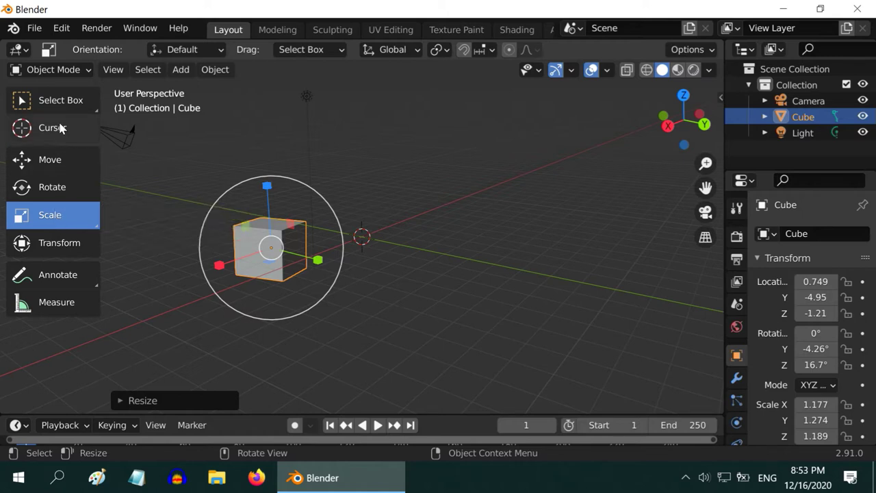
click(62, 163)
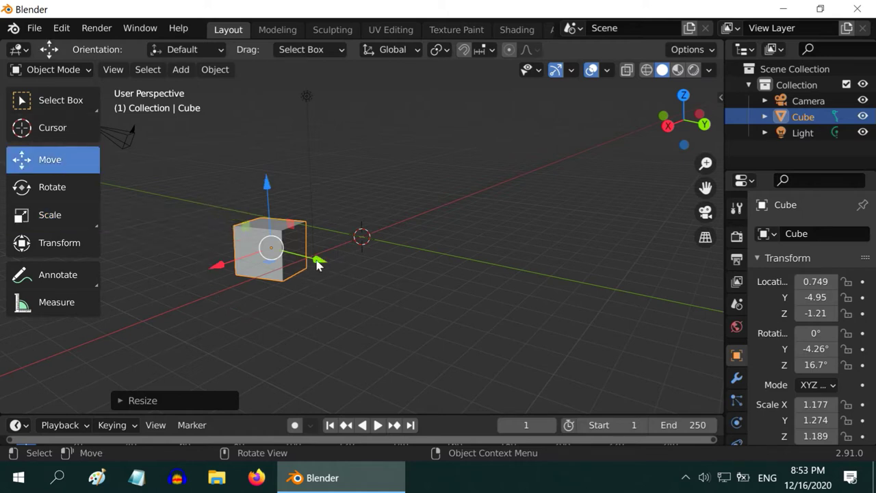
drag(317, 265, 253, 240)
mouse_move(206, 170)
mouse_down()
mouse_move(205, 91)
mouse_move(207, 201)
mouse_move(202, 174)
mouse_up()
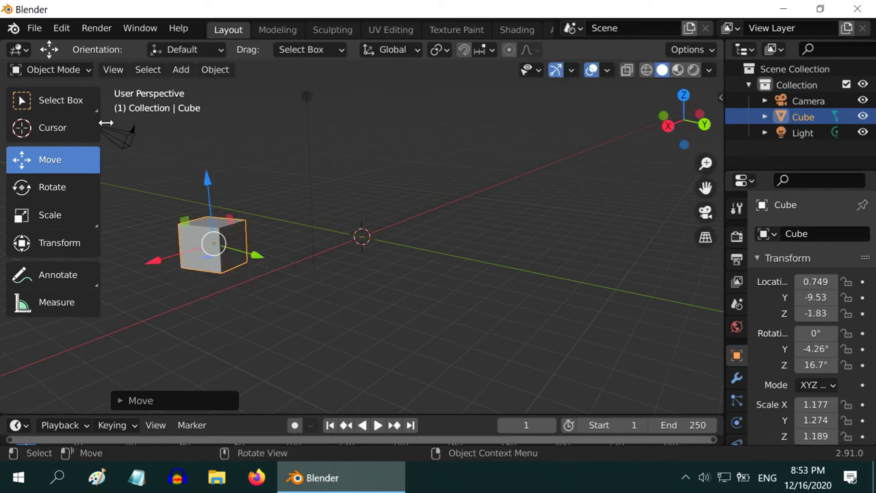
click(62, 103)
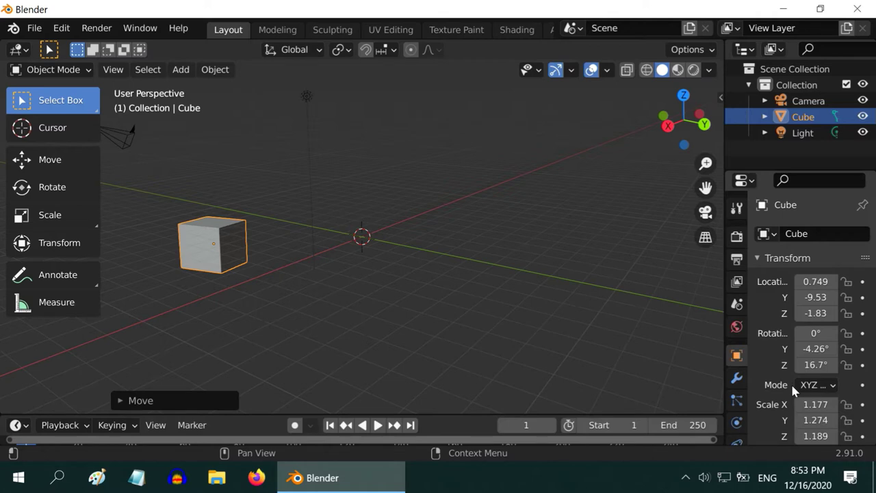
- Widen the properties area and set the cube's location to X 2 m, Y 1 m, Z -1.5 m
drag(723, 345, 676, 349)
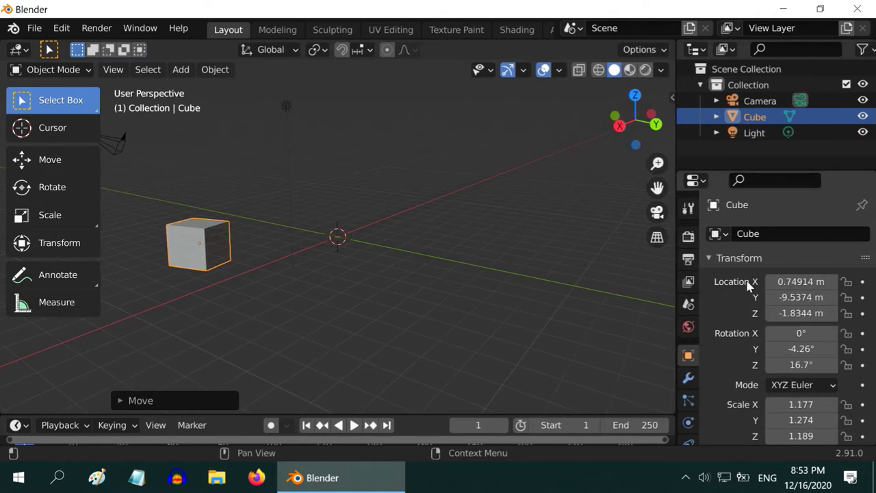
click(798, 282)
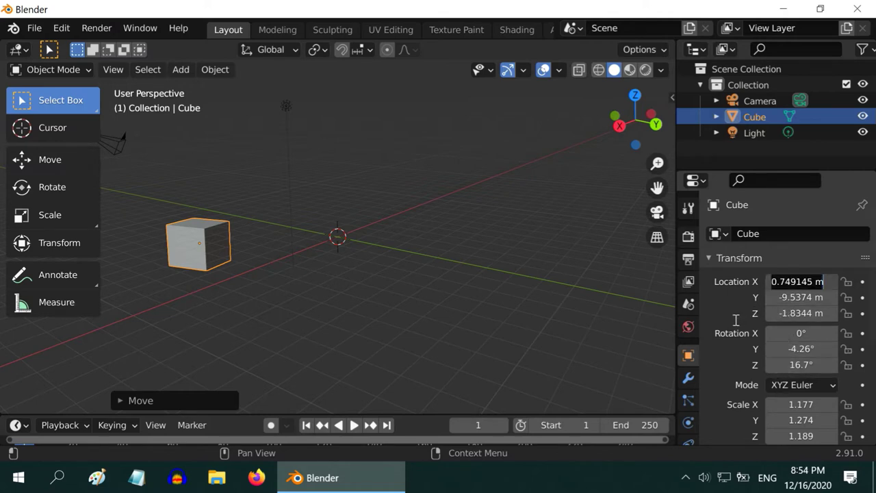
text(2)
key(Return)
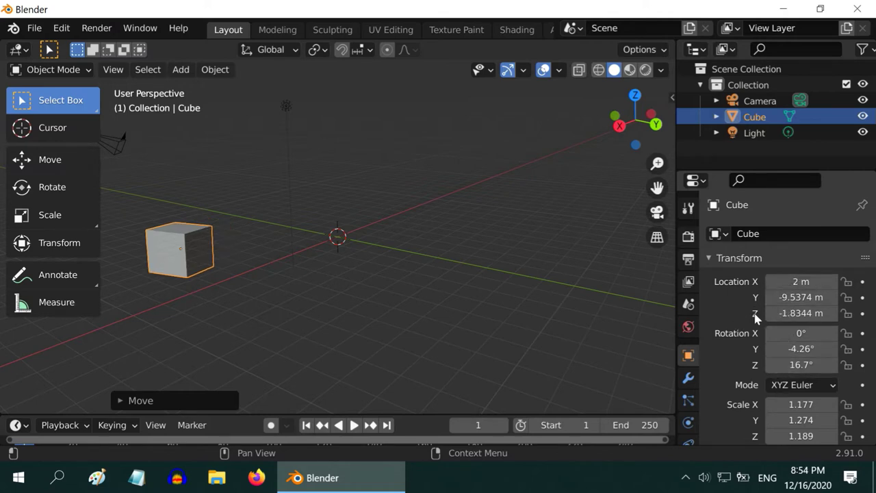
click(787, 297)
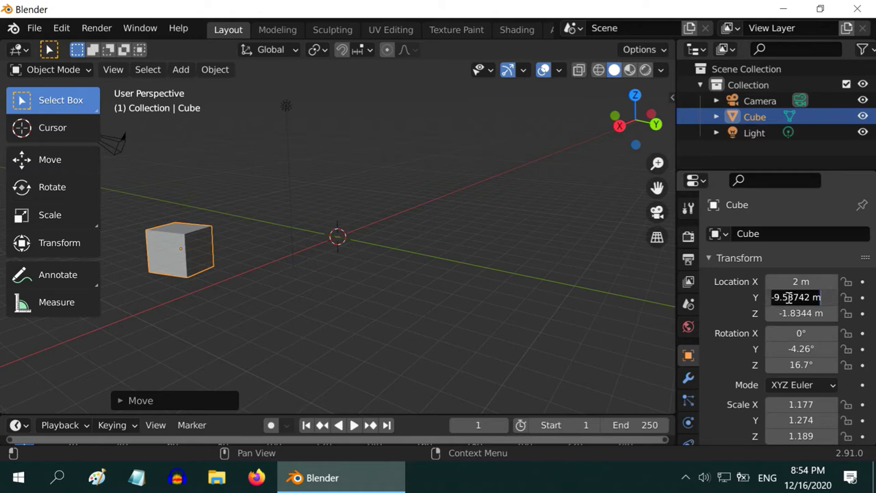
text(1)
key(Return)
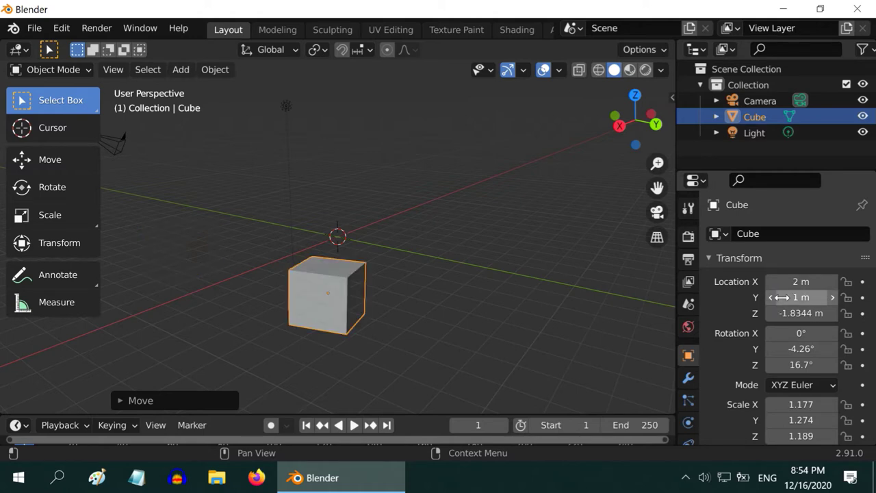
click(793, 313)
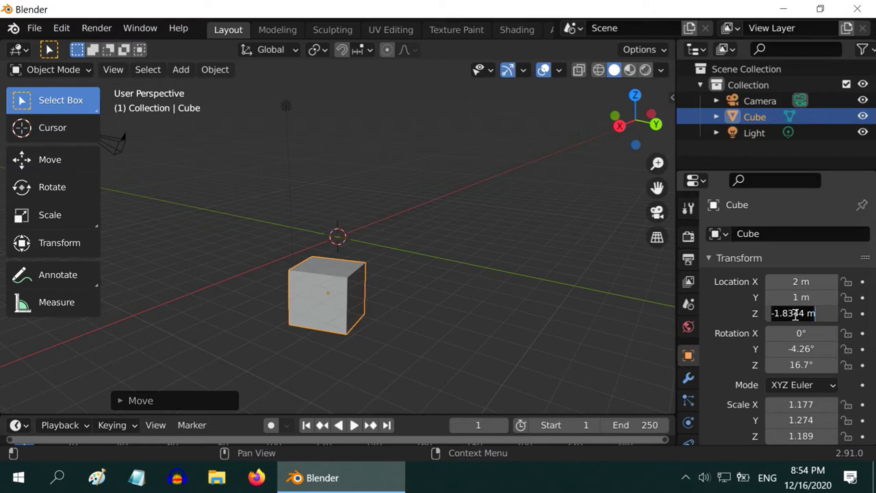
key(BackSpace)
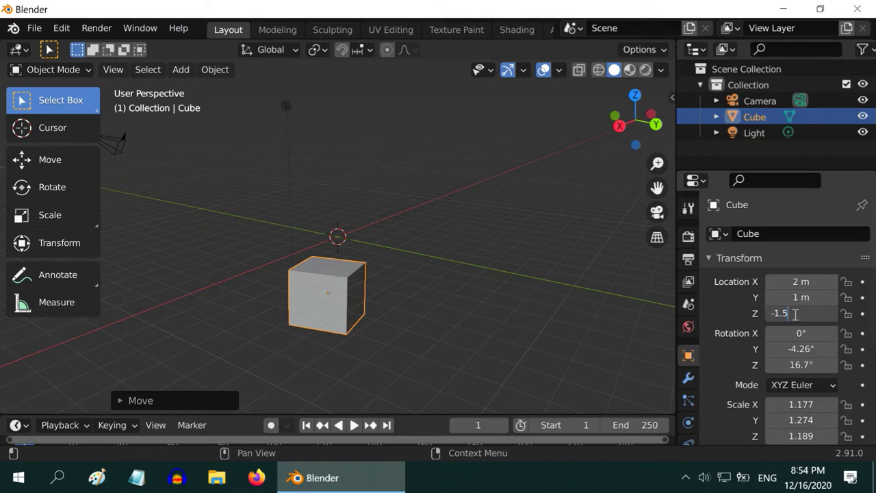
text(-1.5)
key(Return)
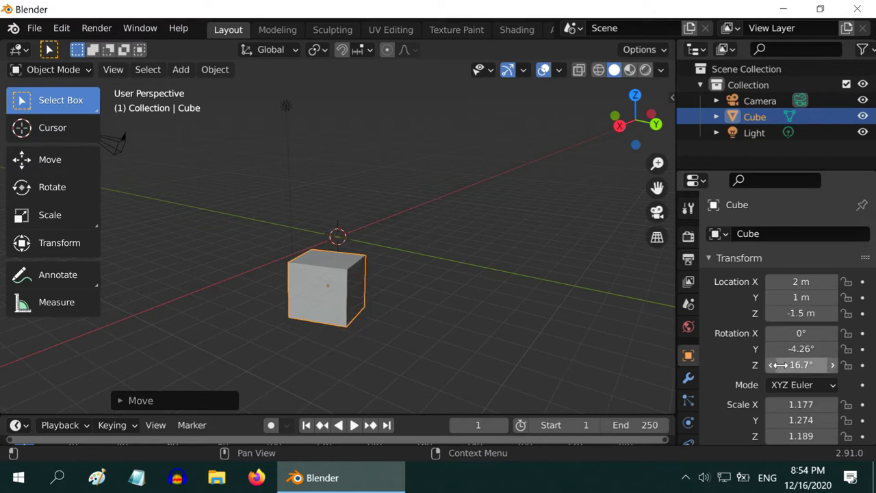
- Set the cube's rotation to 45° around X, 90° around Y and 0° around Z
click(802, 333)
text(45)
key(Return)
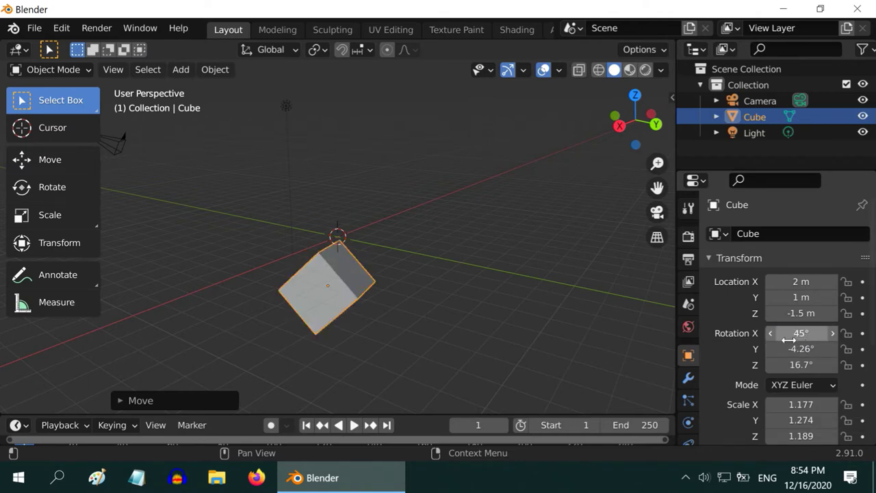
click(800, 349)
text(90)
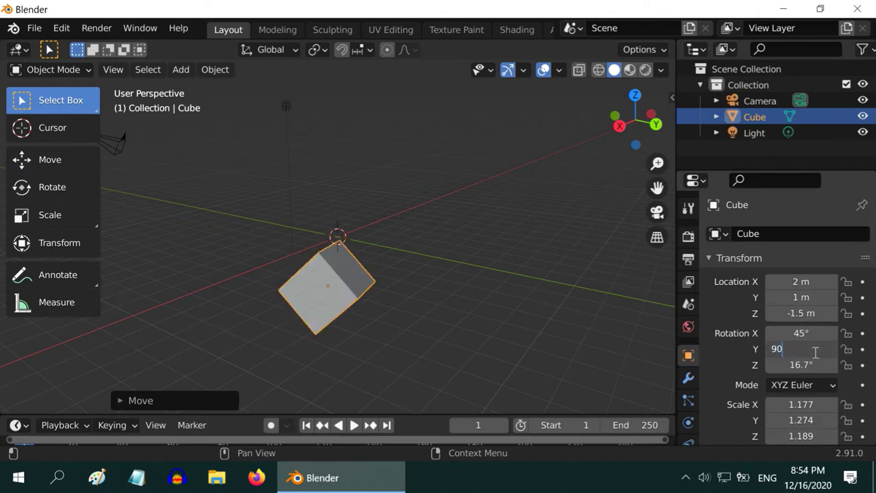
key(Return)
click(810, 364)
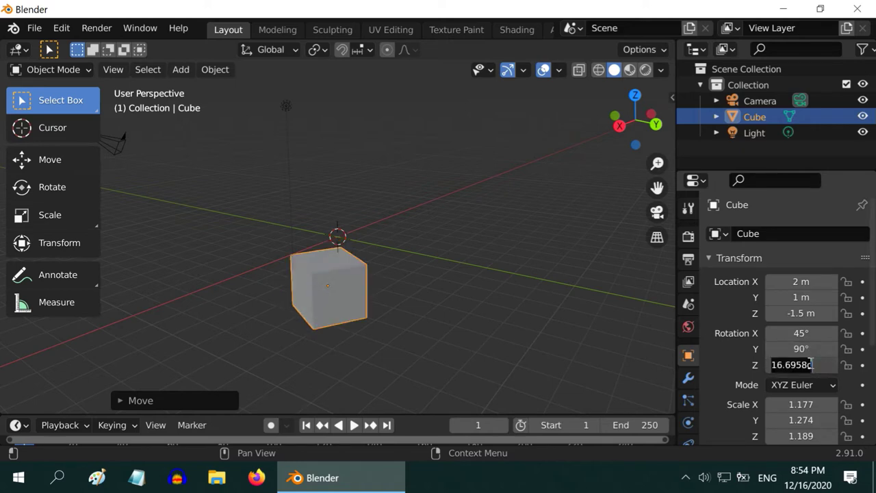
text(0)
key(Return)
- Set the cube's scale to 1.5 along X and 0.75 along Y
click(804, 405)
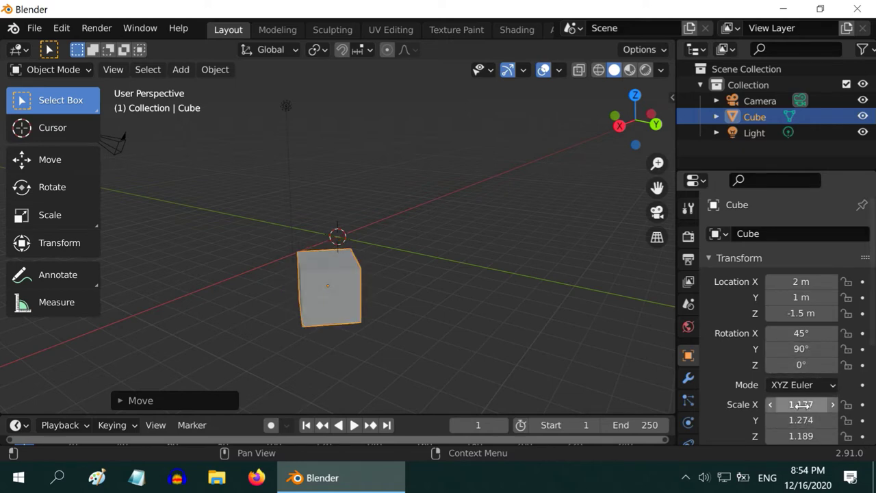
text(1.5)
key(Return)
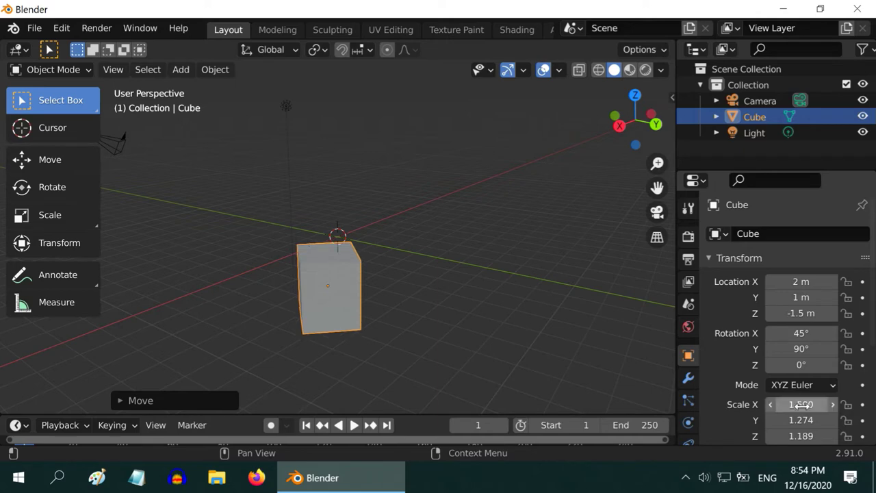
click(796, 421)
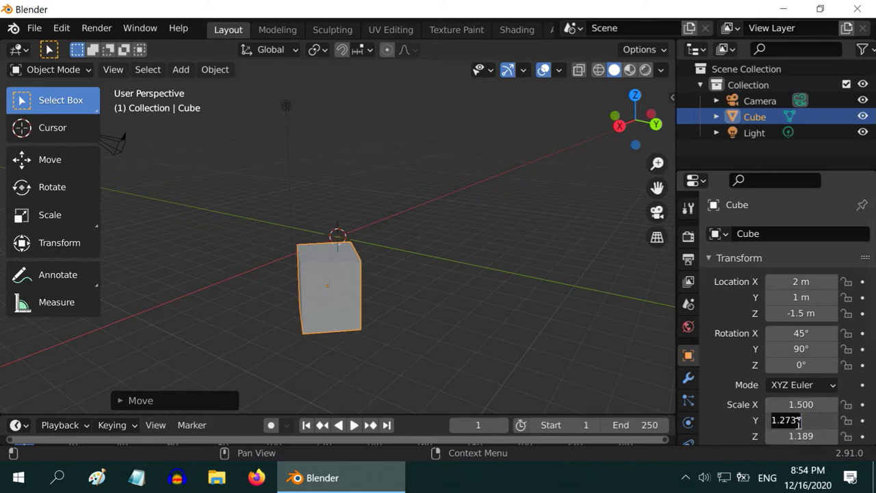
key(BackSpace)
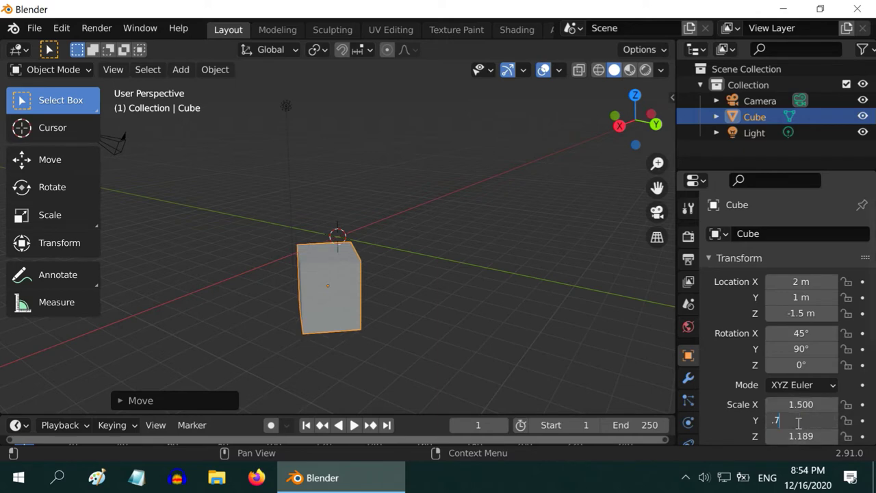
key(Return)
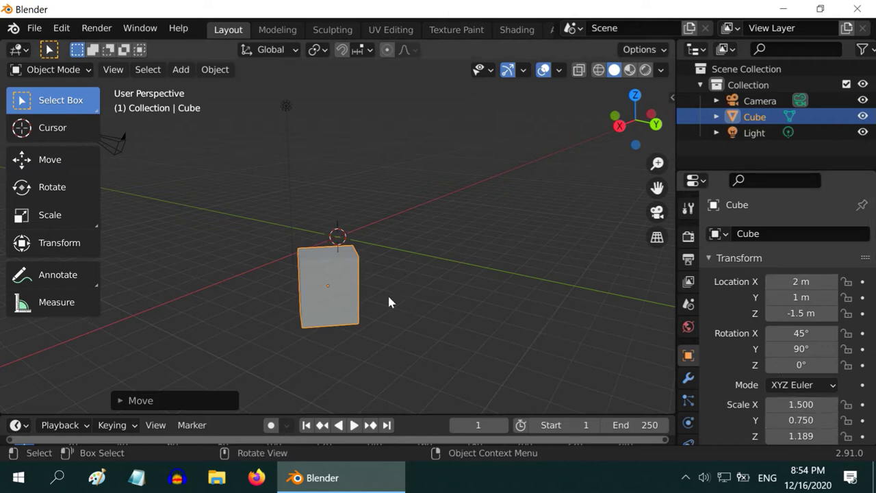
- Move the cube freehand along the X axis to about -30.7 m and return to the Select Box tool
click(64, 160)
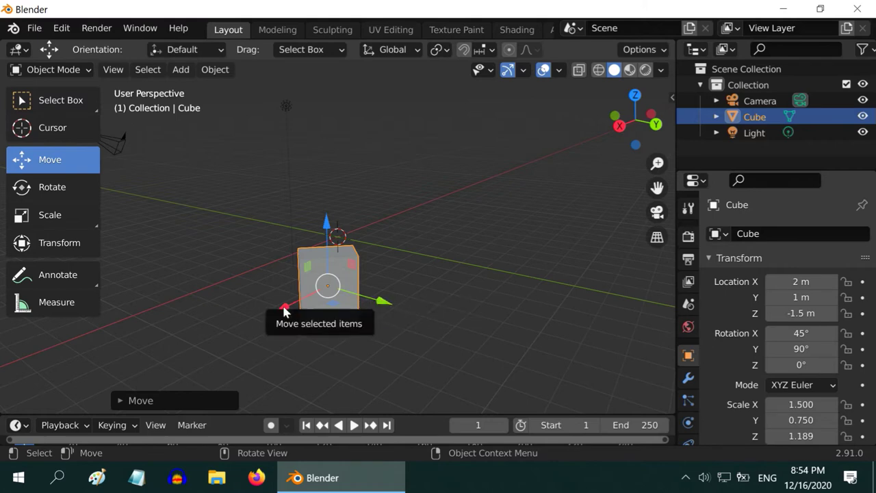
drag(284, 303, 514, 221)
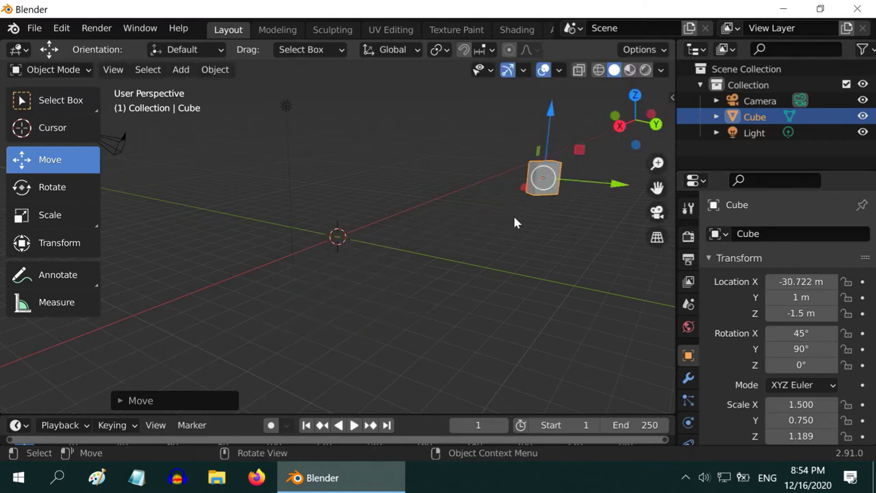
click(58, 100)
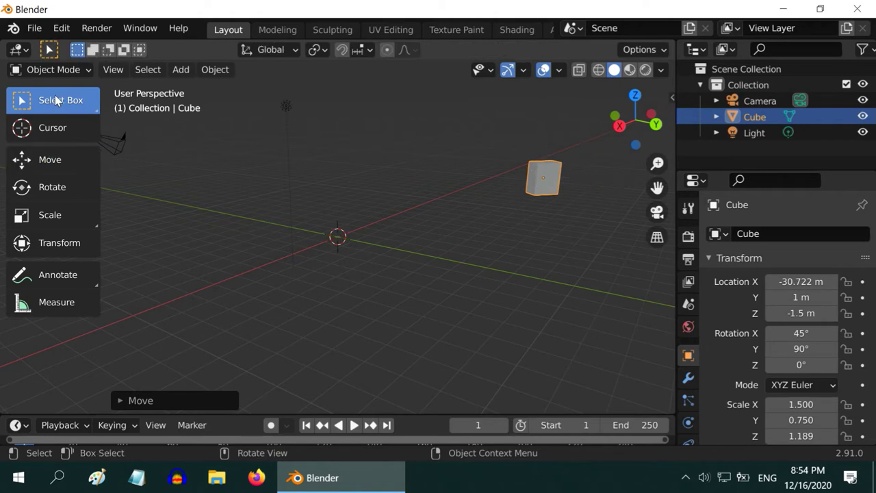
- Add a cylinder mesh to the scene at the 3D cursor
click(180, 70)
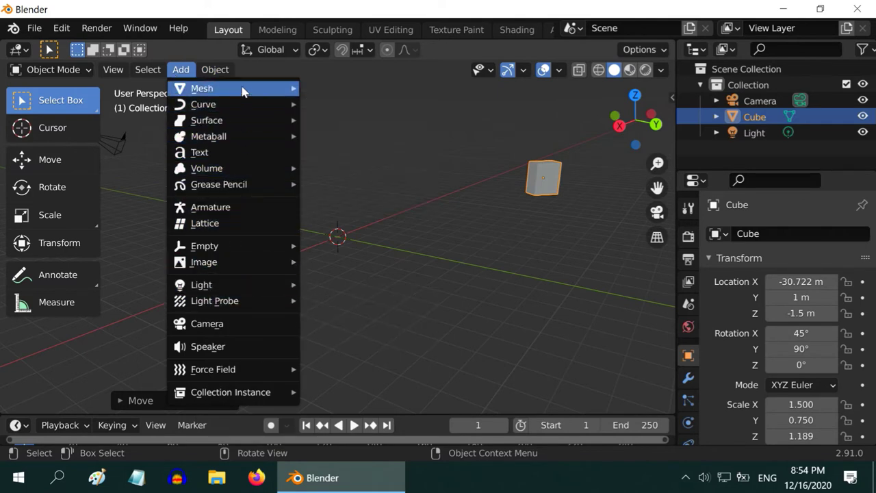
mouse_move(243, 91)
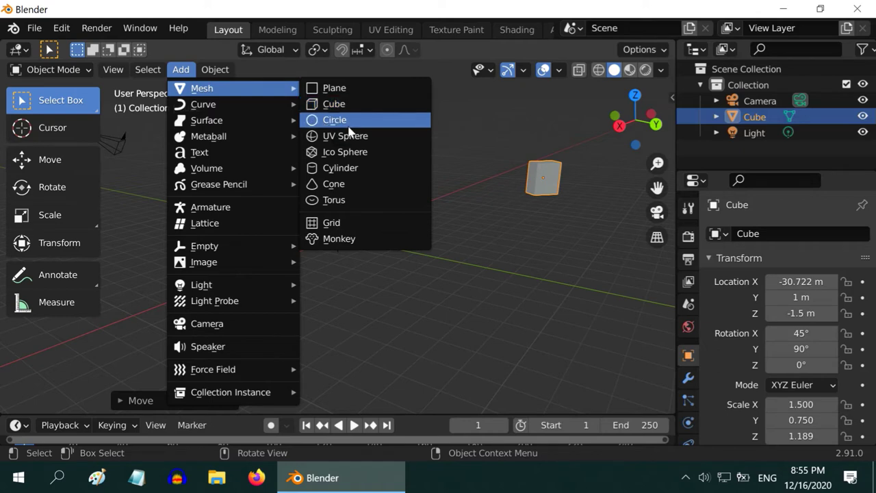
click(351, 167)
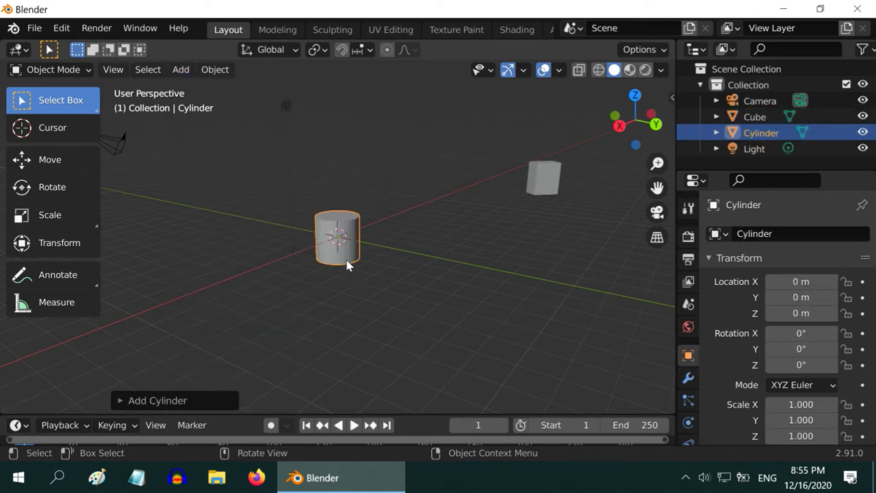
- Set the cylinder's location to X 2 m and Y -5 m
click(780, 282)
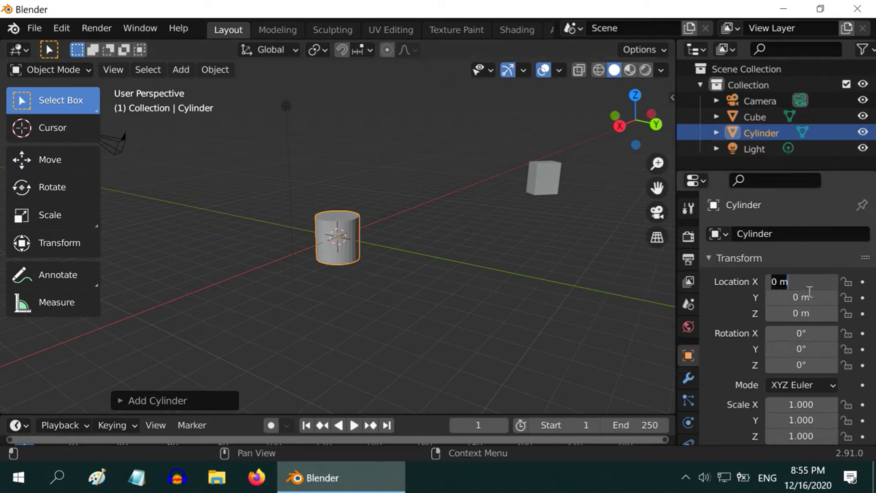
text(2)
key(Return)
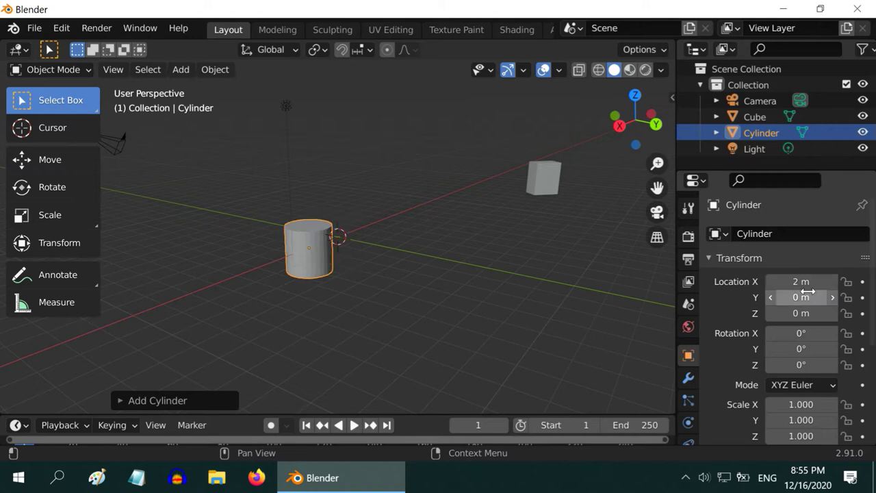
click(804, 298)
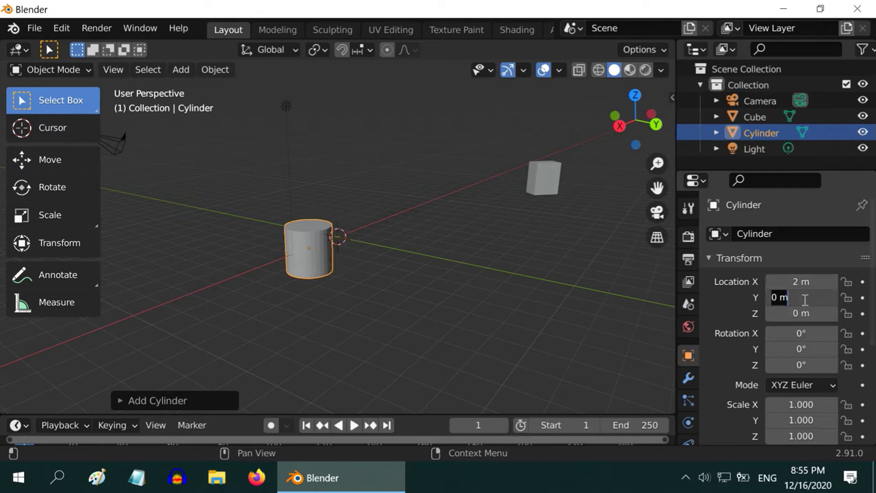
text(-5)
key(Return)
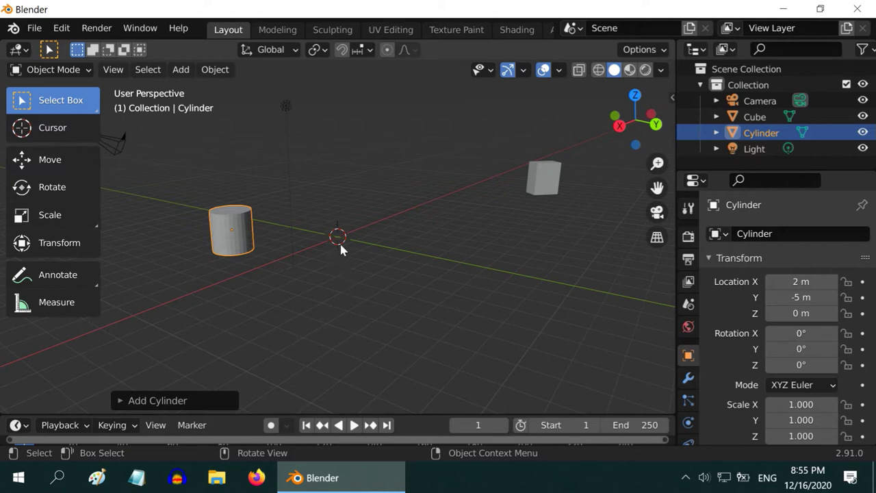
key(space)
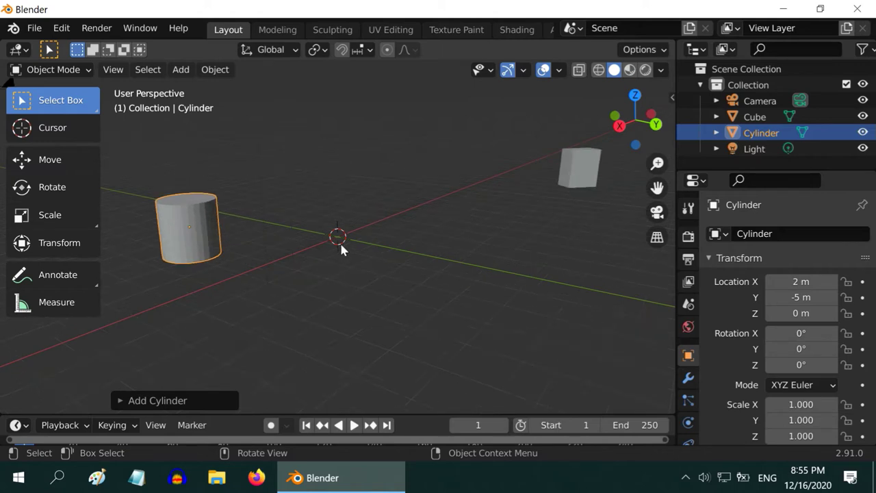
key(Escape)
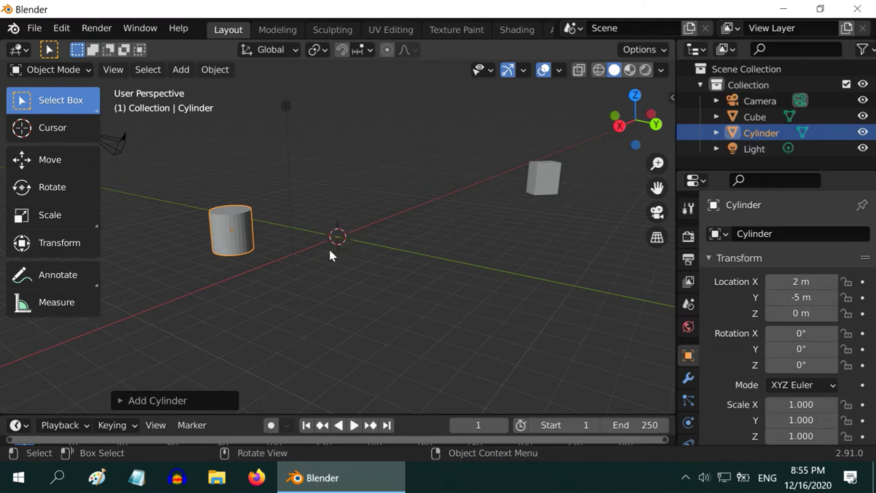
- Place the 3D cursor freehand on empty space near the positive Y axis and add a cube mesh there
click(51, 127)
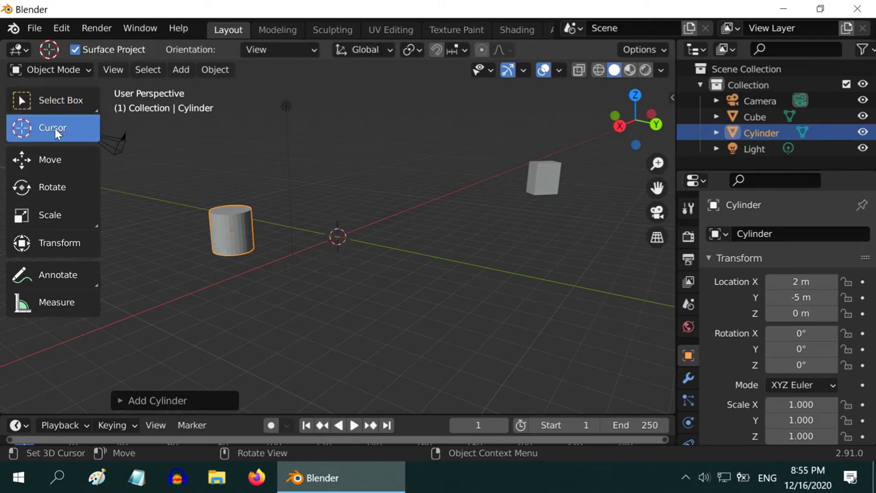
click(467, 275)
click(180, 69)
mouse_move(196, 89)
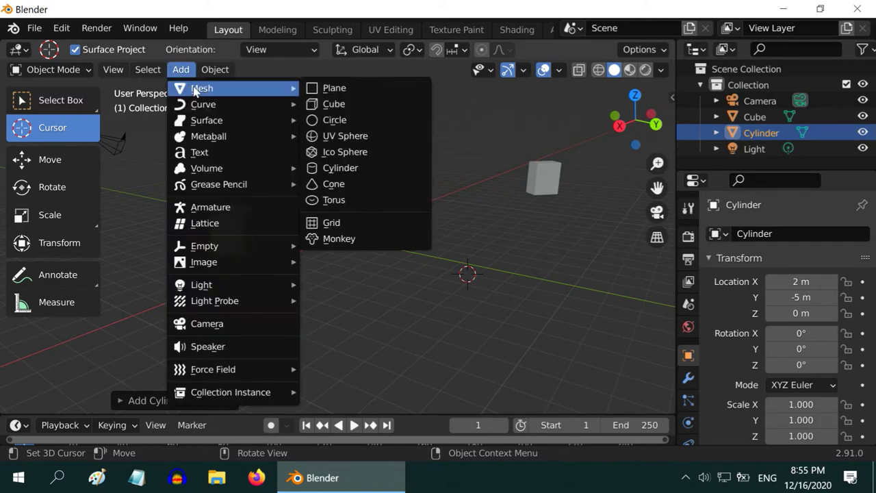
click(344, 104)
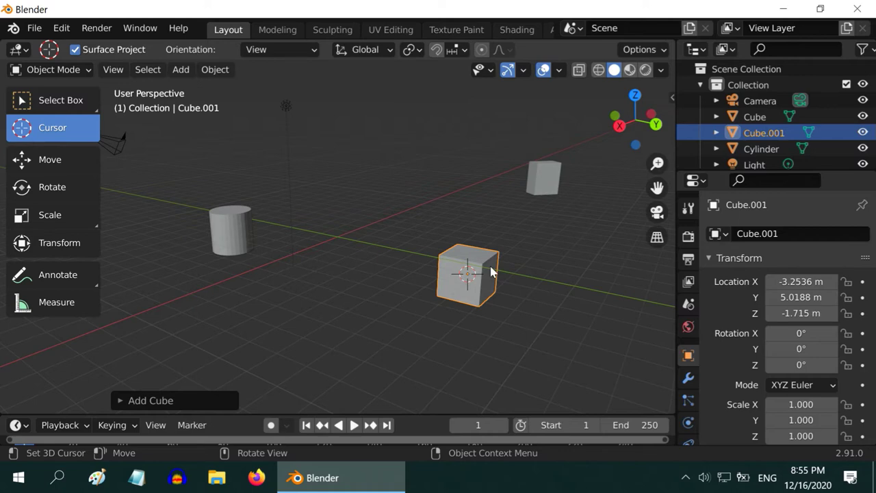
- Delete the cube that was just added at the 3D cursor
right_click(450, 283)
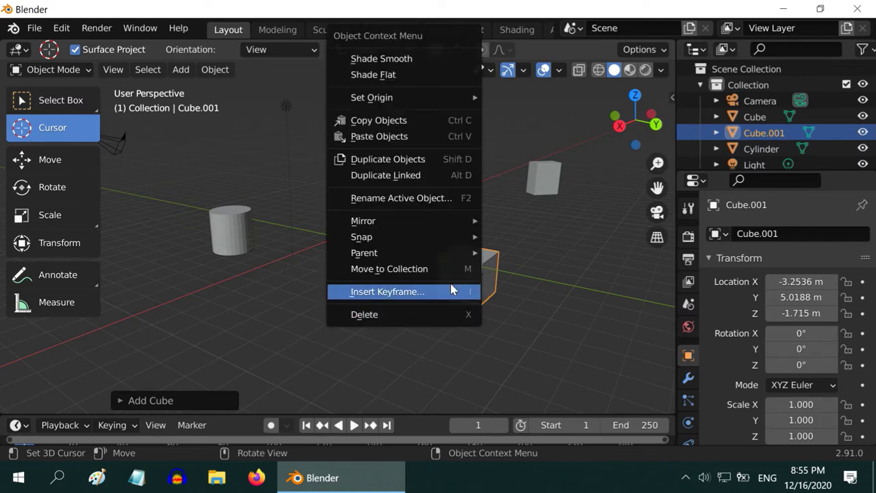
click(391, 315)
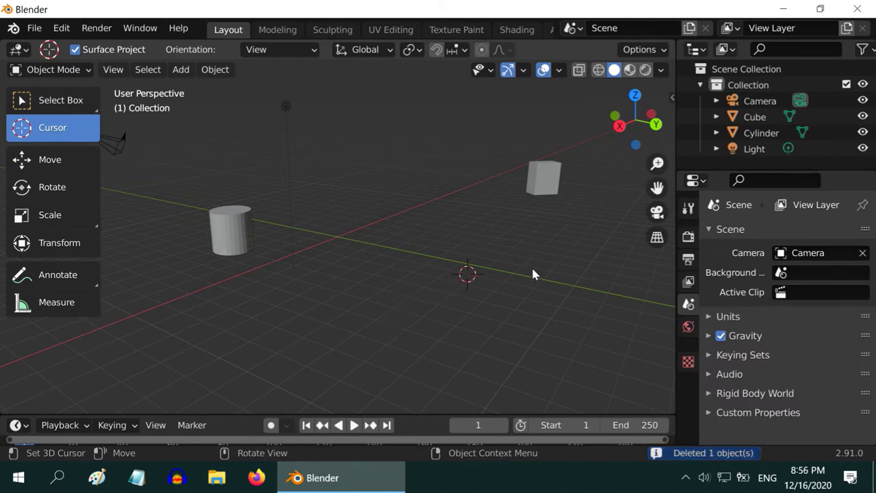
- Set the 3D cursor's location to X 3 m and Y 4 m in the sidebar's view settings, and hide the sidebar
key(n)
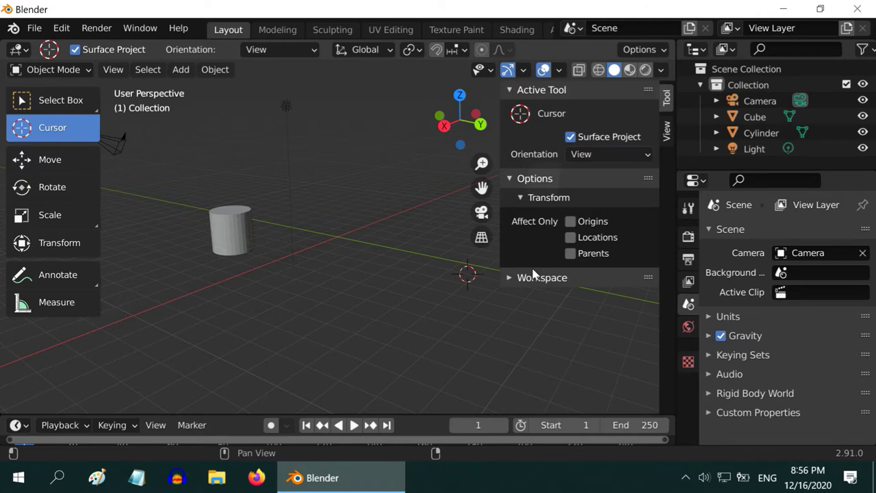
click(666, 131)
scroll(614, 226, down, 2)
scroll(611, 217, down, 3)
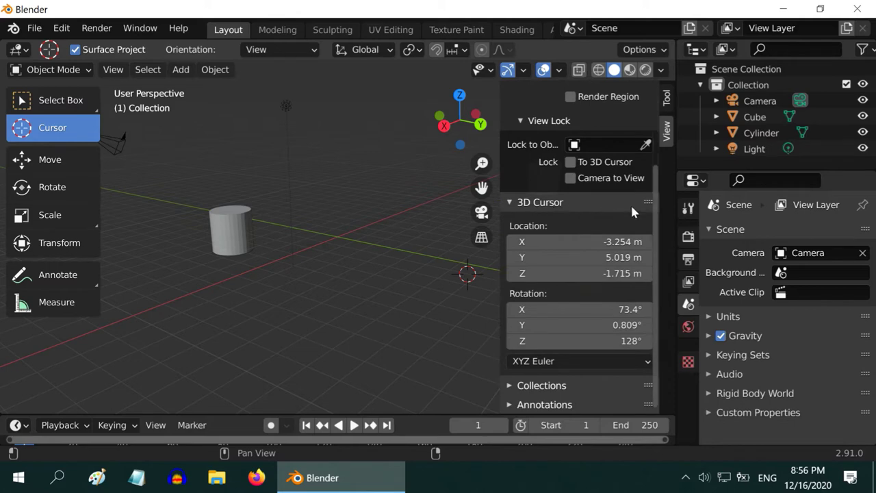
click(630, 242)
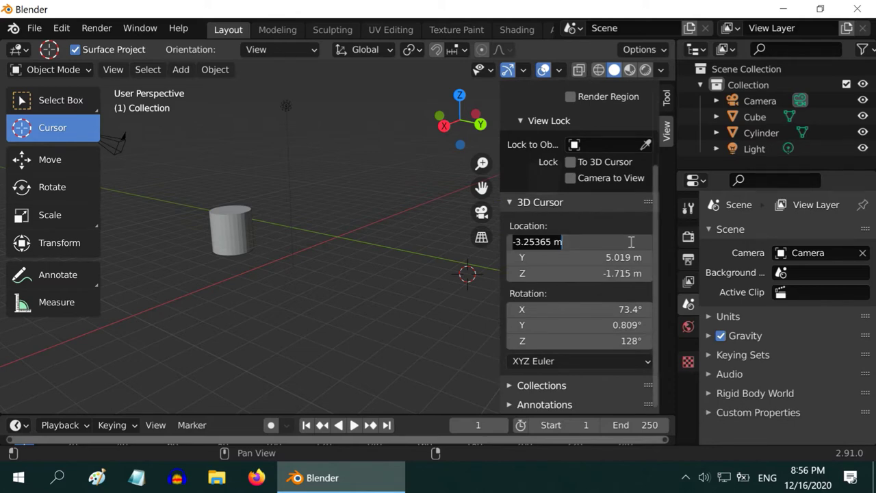
text(3)
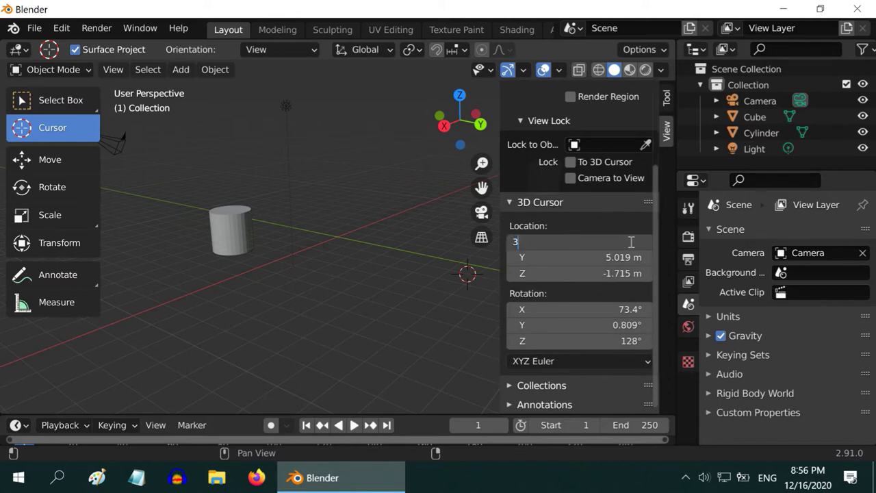
key(Return)
click(627, 258)
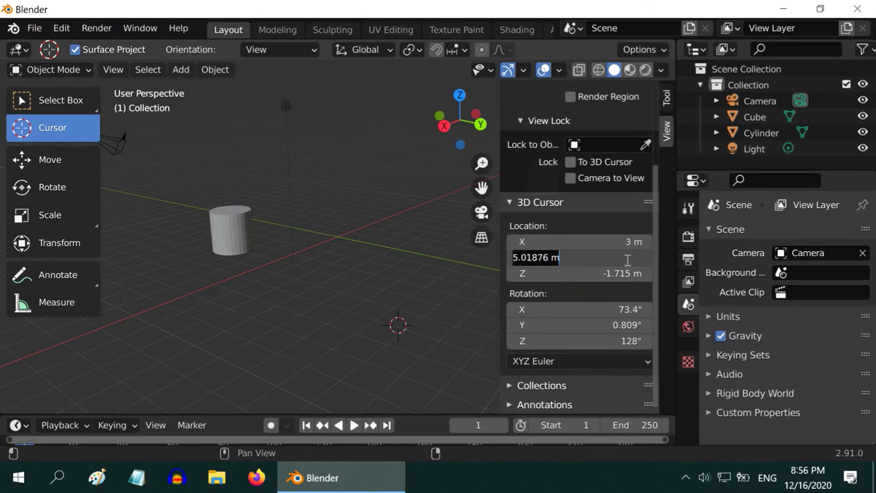
text(4)
key(Return)
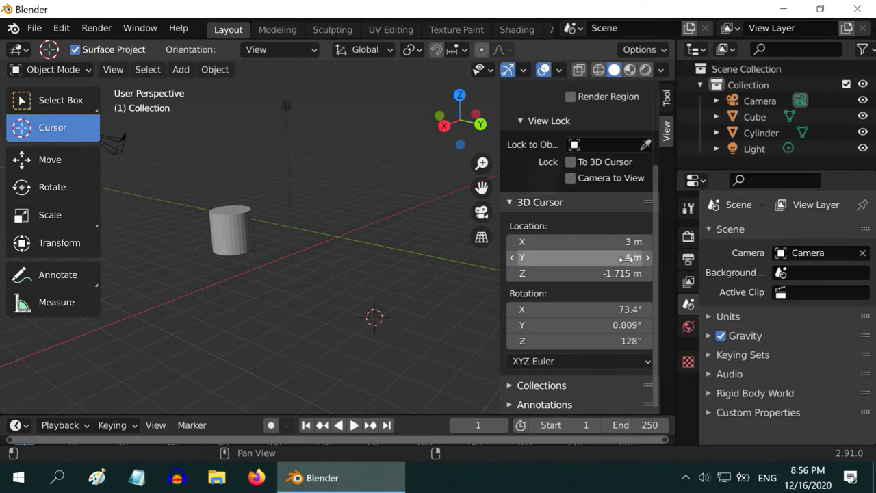
key(n)
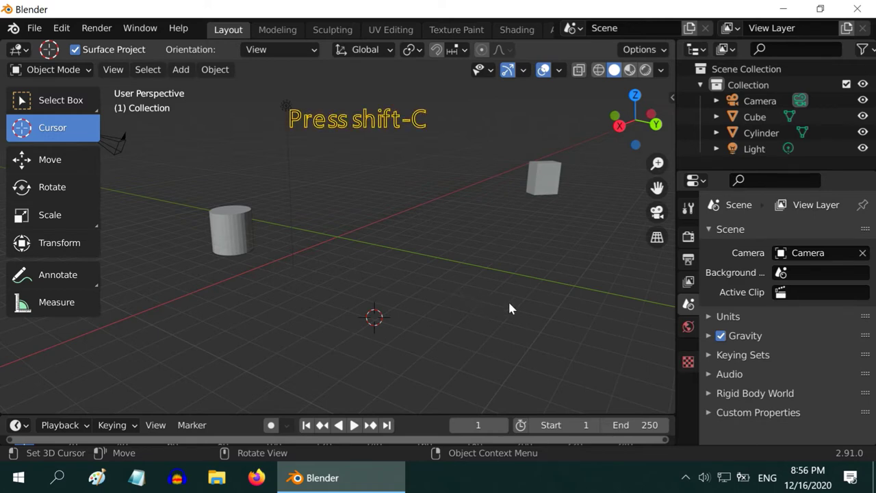
- Reset the 3D cursor to the world origin and frame all objects in the viewport
key(shift+c)
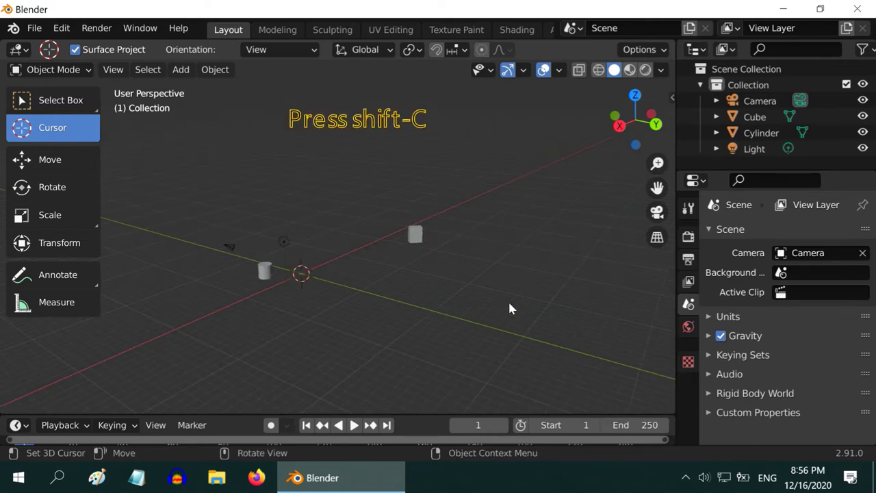
scroll(319, 308, up, 3)
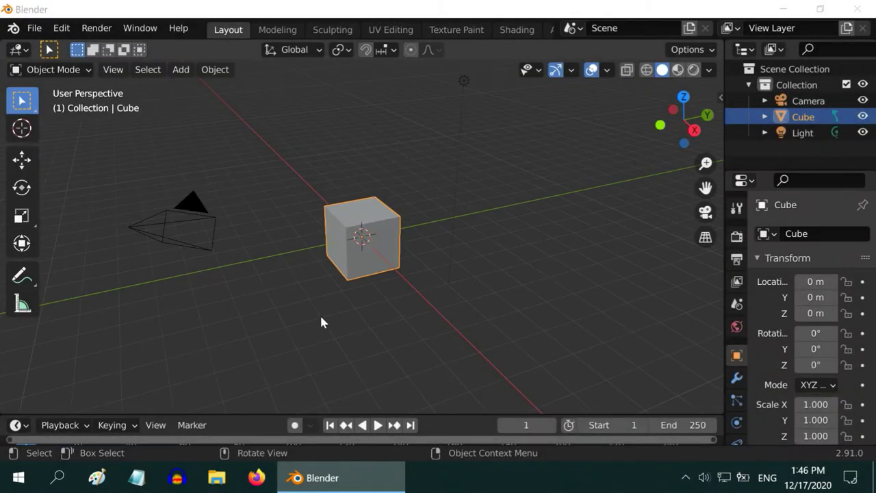
- Examine the default cube from several angles and compare it in perspective and orthographic projection
middle_drag(322, 322, 227, 306)
middle_drag(429, 307, 350, 309)
scroll(349, 309, up, 3)
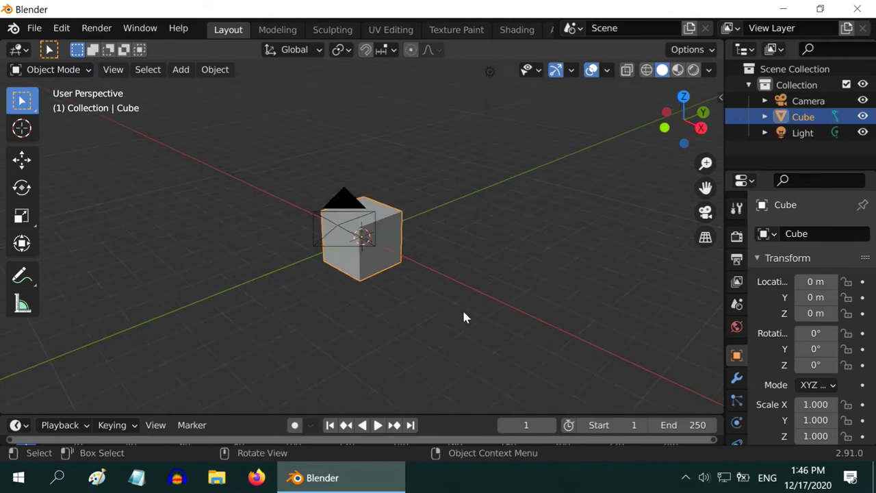
middle_drag(464, 317, 421, 288)
scroll(526, 194, down, 3)
scroll(479, 205, up, 2)
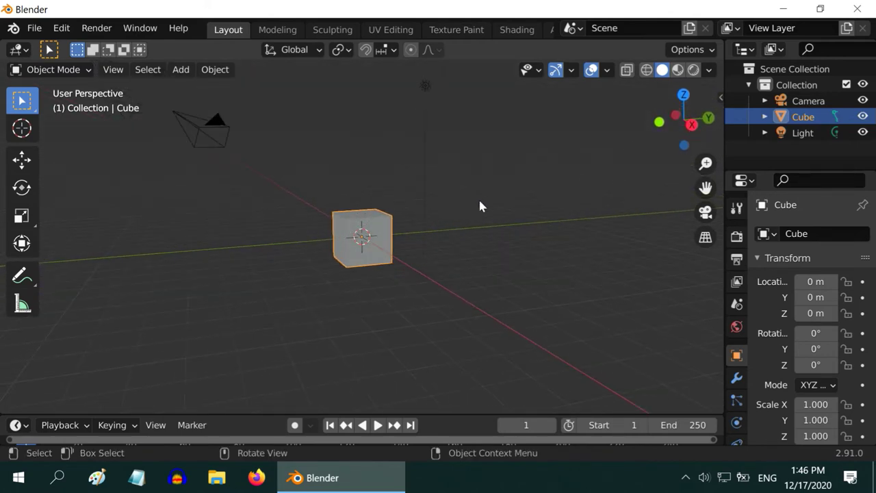
middle_drag(465, 294, 471, 286)
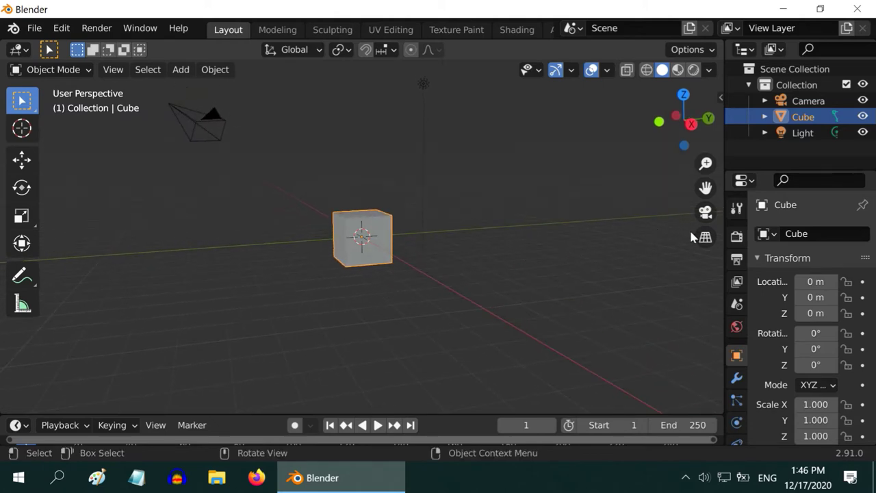
click(705, 236)
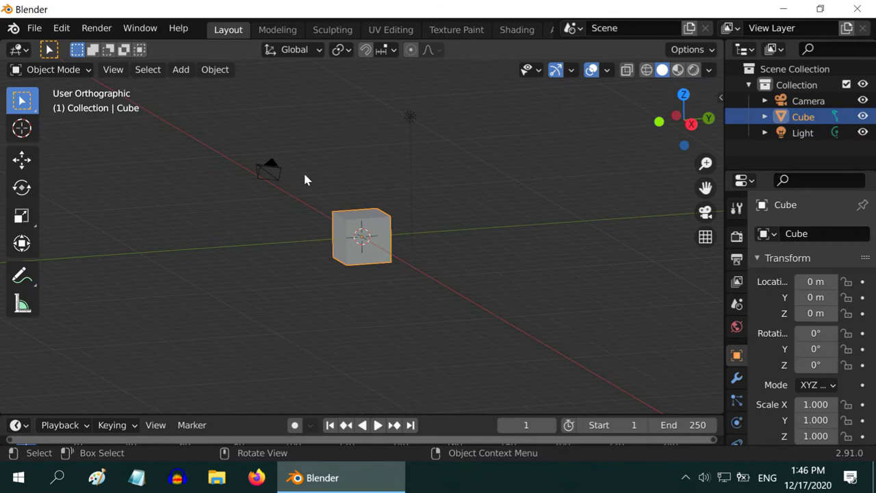
click(705, 237)
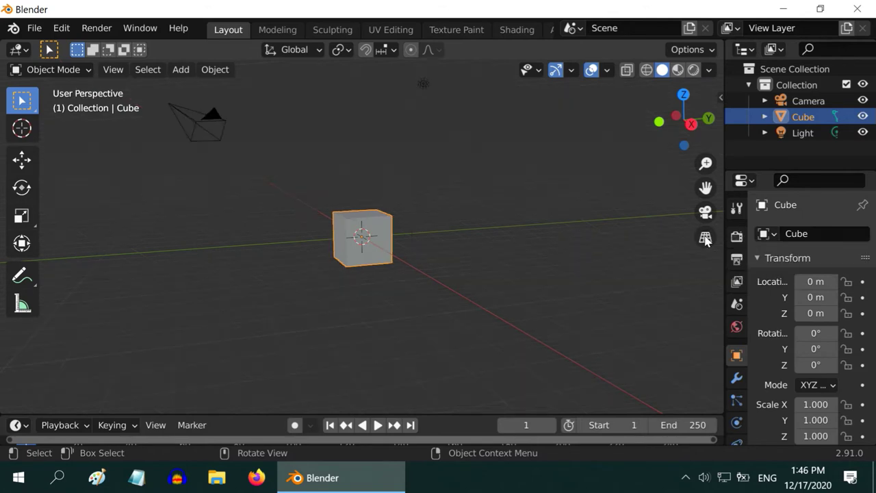
click(705, 238)
click(704, 238)
- Move the cube freehand along the X axis to about -0.46 m in perspective projection
click(21, 160)
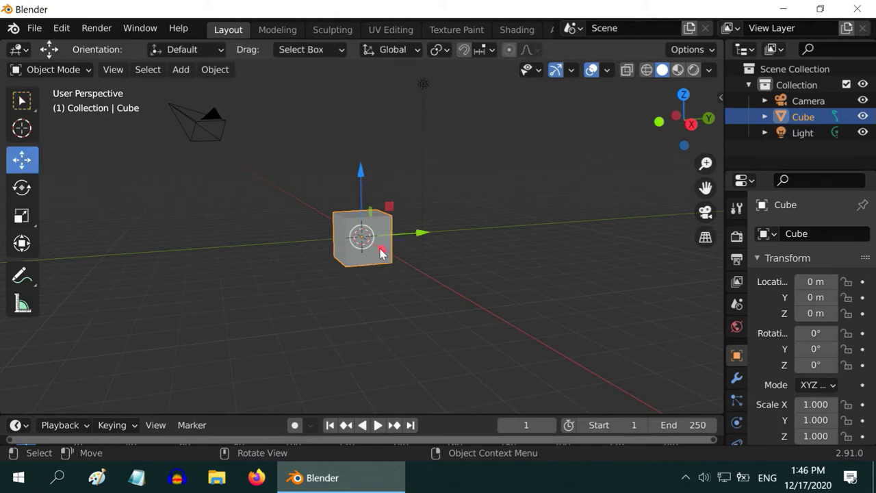
mouse_move(381, 253)
mouse_down()
mouse_move(514, 338)
mouse_move(256, 162)
mouse_move(317, 221)
mouse_move(464, 319)
mouse_move(393, 260)
mouse_move(370, 258)
mouse_up()
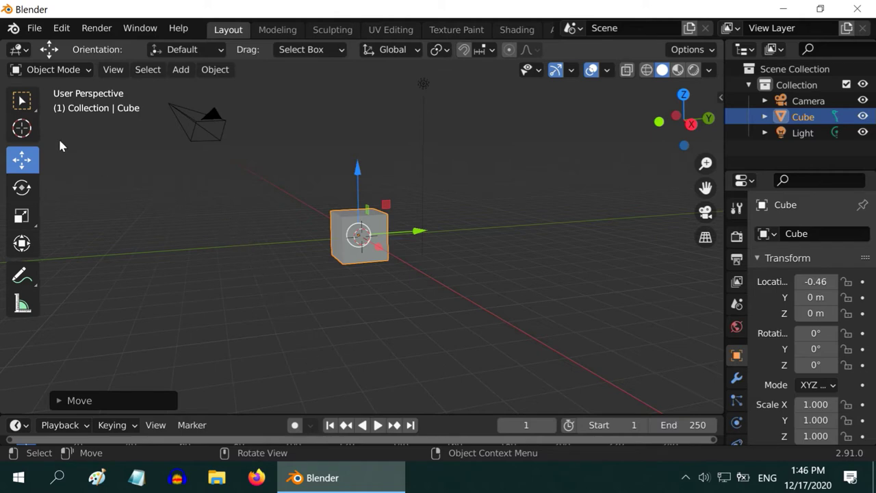
- Move the cube along X to about 0.32 m in orthographic projection, and return to perspective with the Select Box tool
click(704, 237)
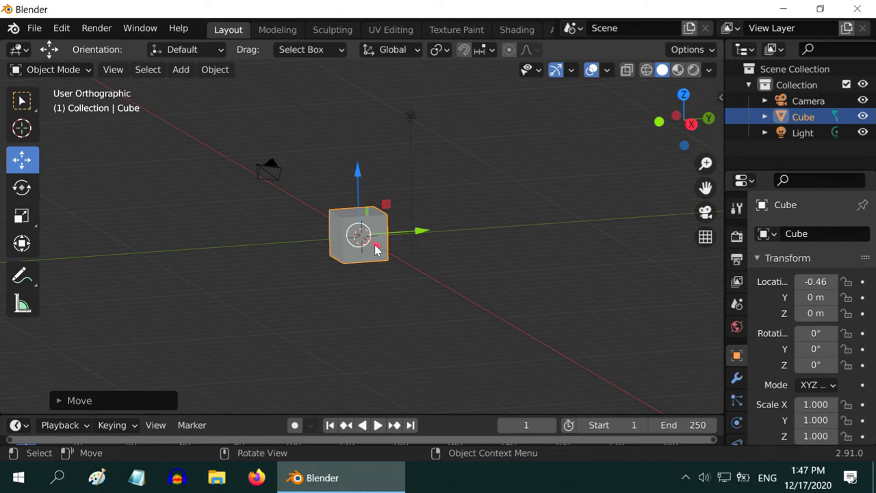
drag(376, 249, 373, 272)
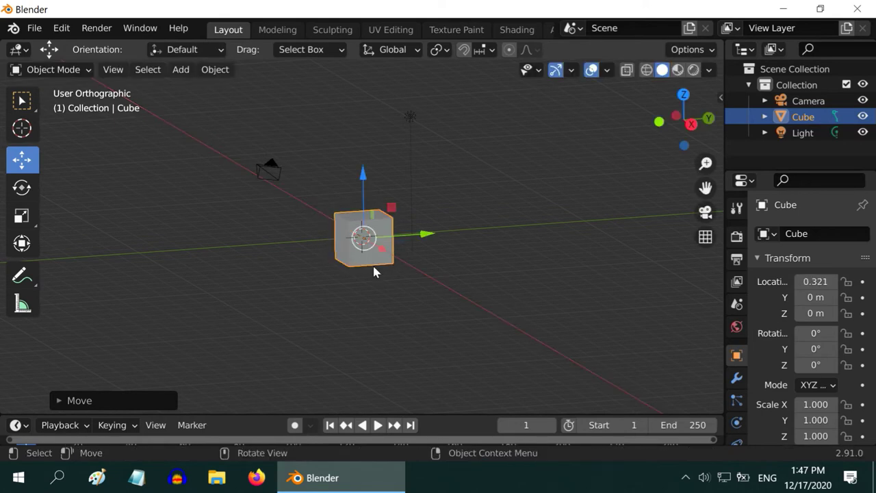
click(705, 237)
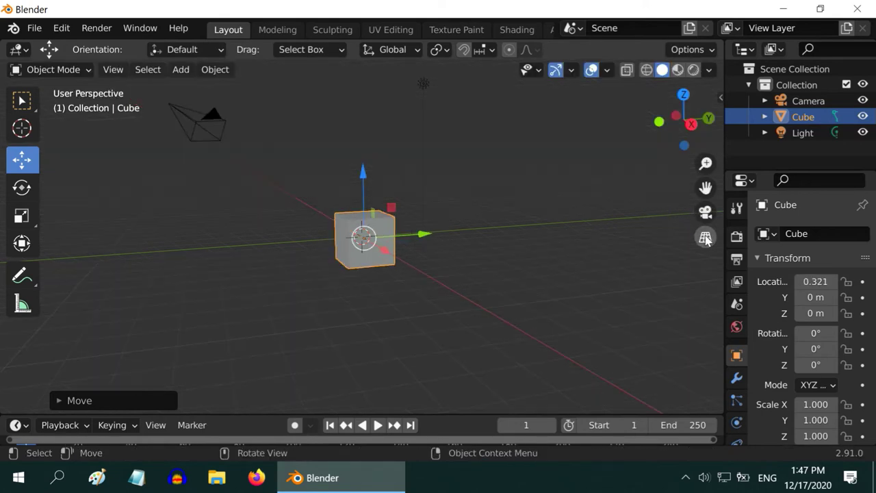
scroll(283, 280, down, 2)
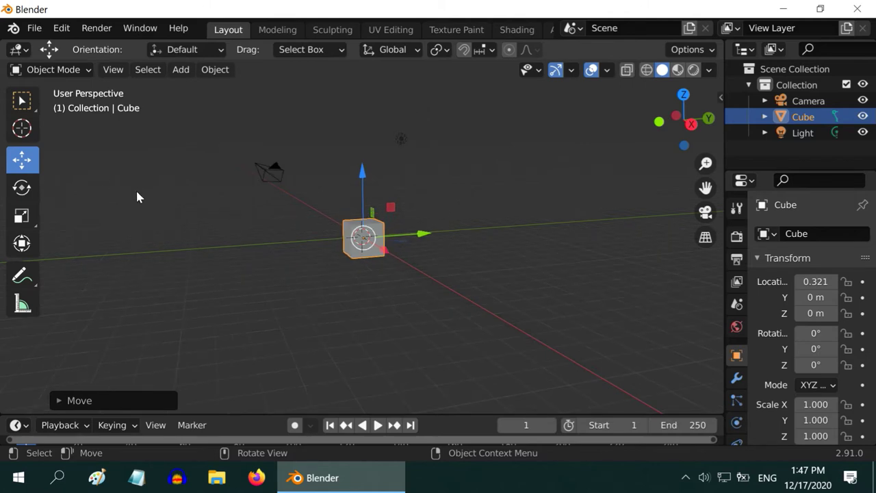
click(22, 100)
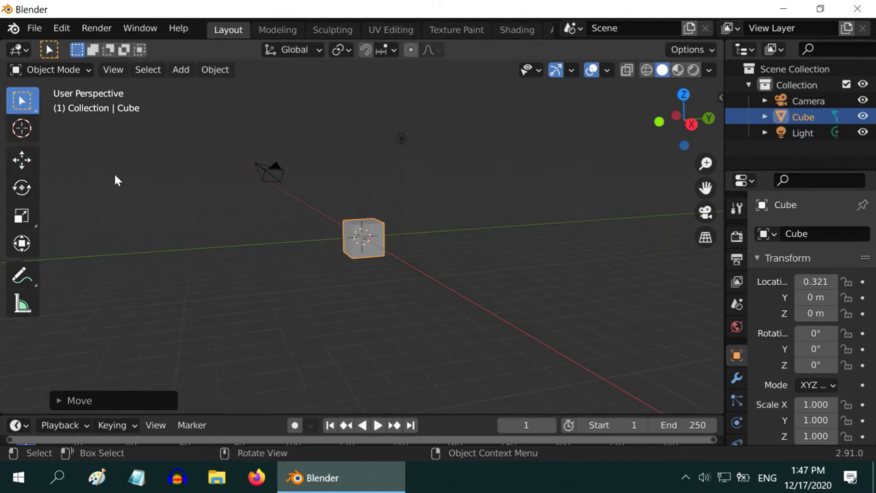
- Select the camera briefly, and move the cube freehand along the X axis to about 6.3 m
middle_drag(232, 272, 245, 309)
scroll(361, 314, up, 1)
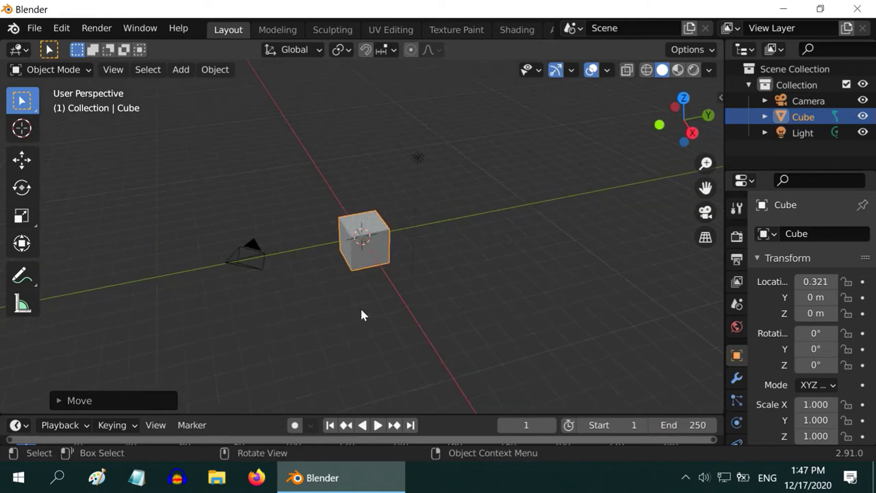
click(251, 269)
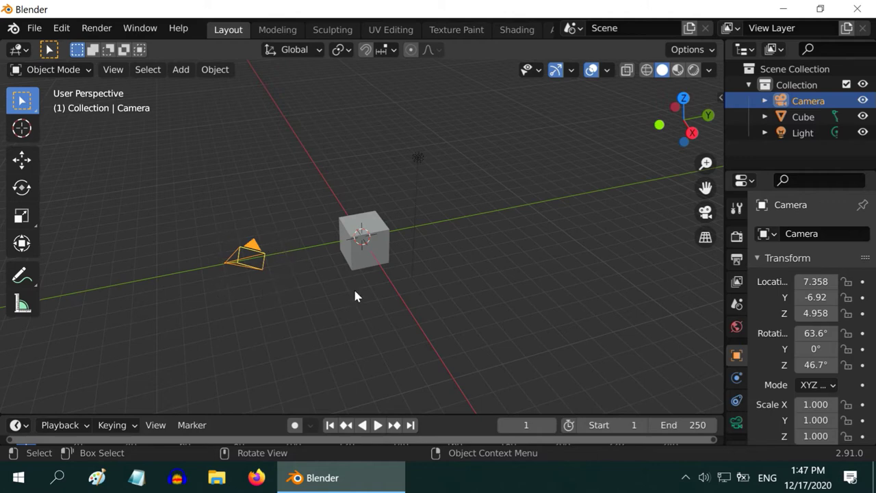
middle_drag(355, 295, 354, 267)
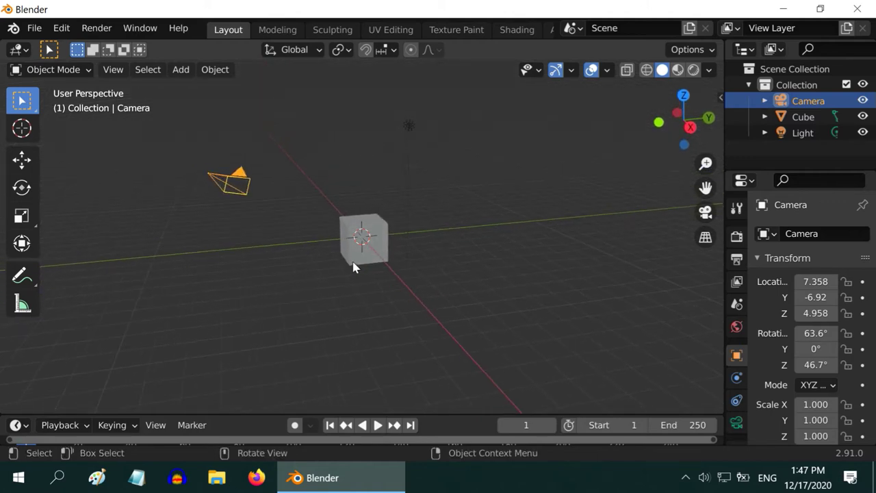
click(353, 267)
click(22, 160)
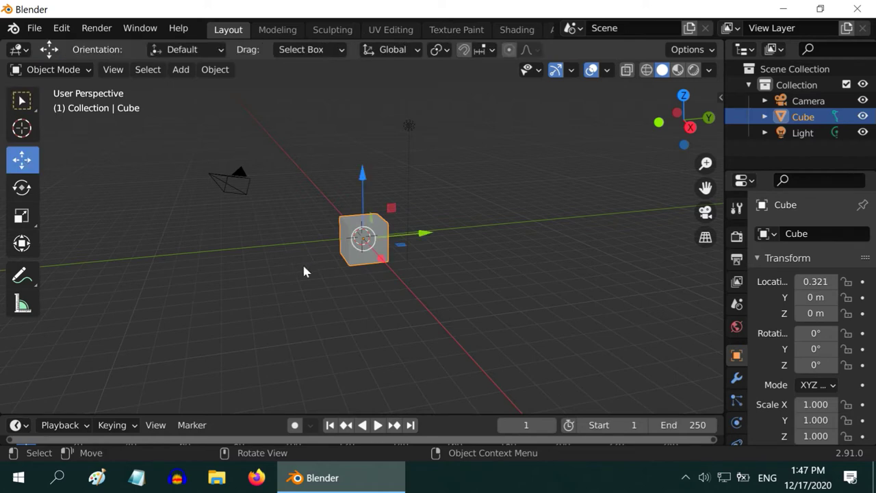
drag(381, 256, 415, 314)
- Add a cylinder mesh at the 3D cursor, behind the moved cube
click(181, 70)
mouse_move(206, 88)
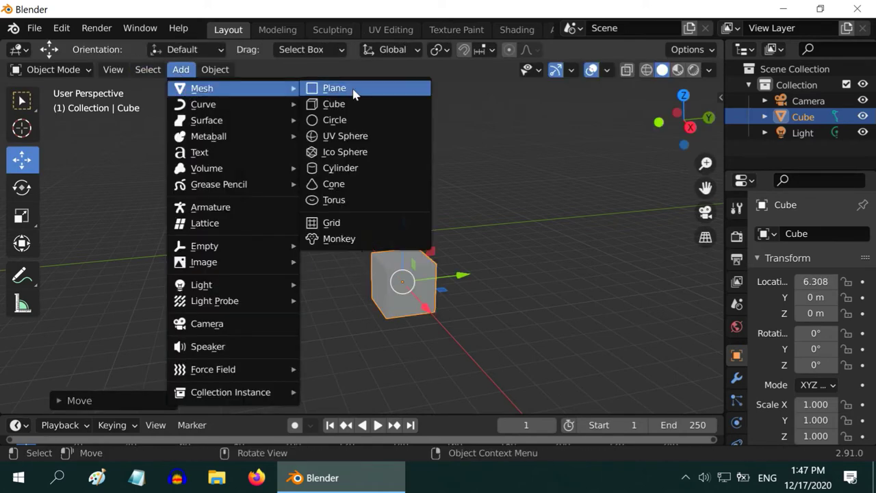
click(366, 167)
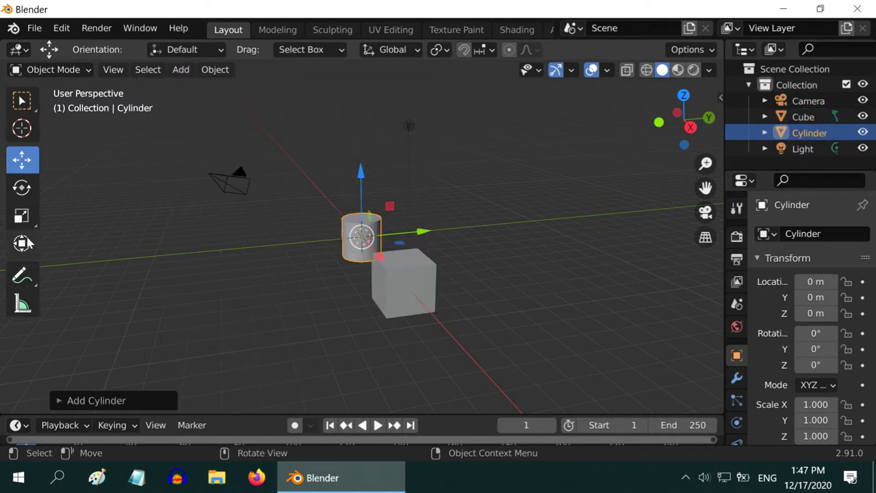
- Scale the cylinder freehand along the Z axis to about 2.03 and return to the Select Box tool
click(22, 216)
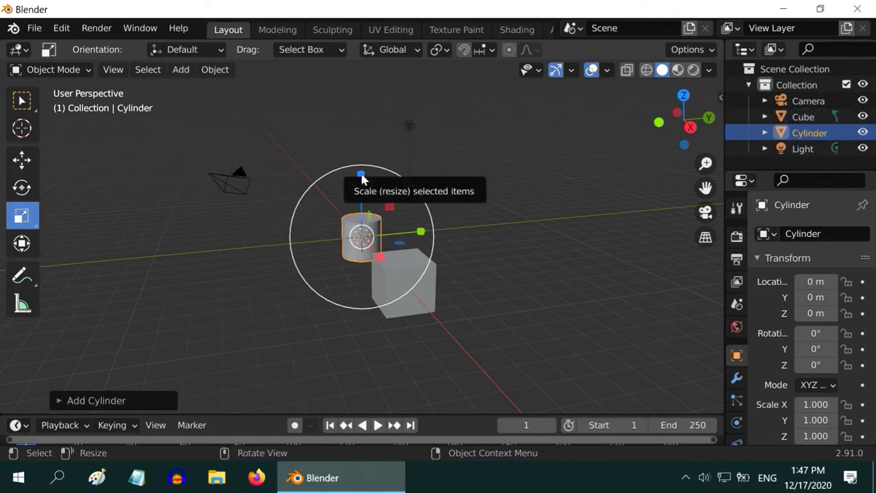
drag(361, 176, 368, 113)
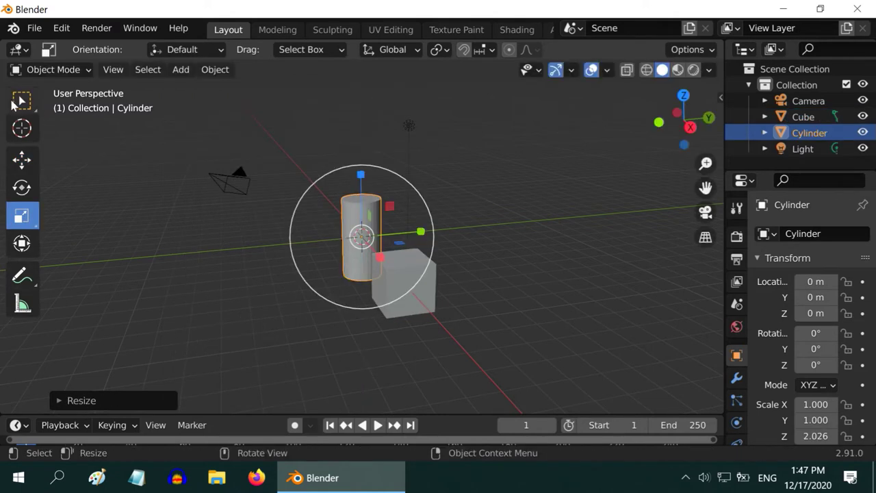
click(18, 102)
middle_drag(329, 326, 355, 353)
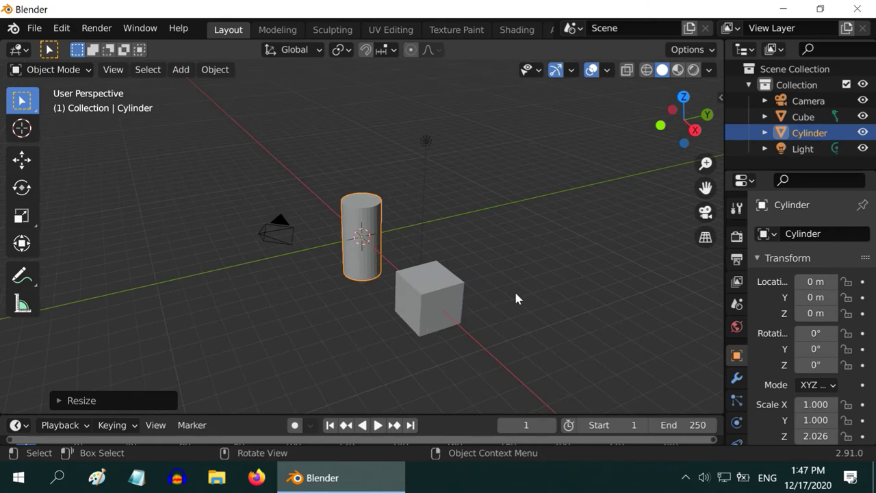
- Look at the cylinder and cube through the camera, select the cube outside the camera frame, and return to the user perspective
click(705, 212)
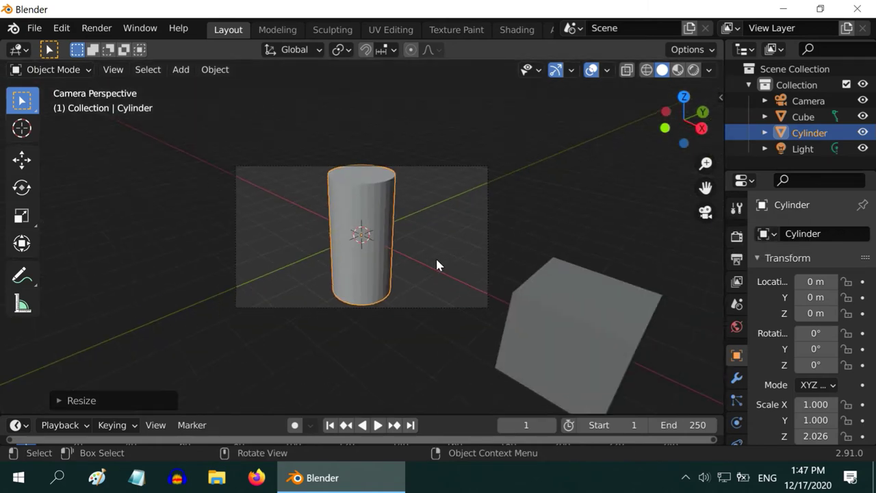
scroll(437, 261, up, 1)
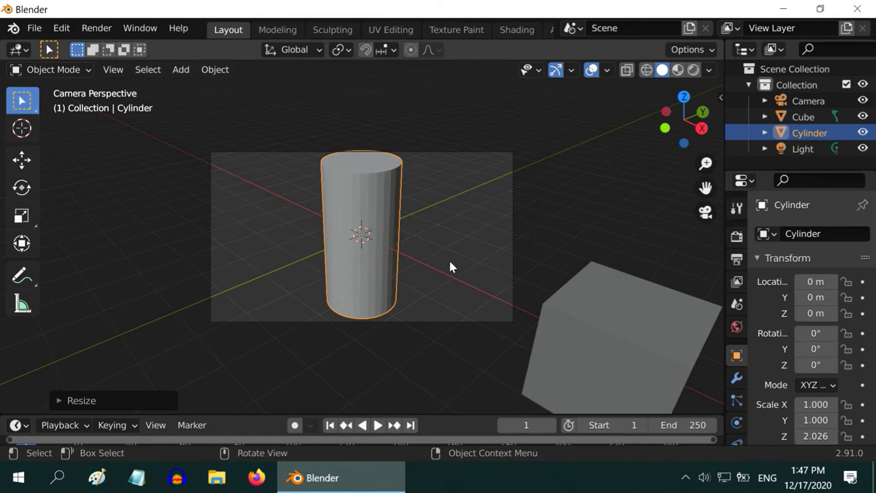
scroll(377, 305, up, 1)
scroll(378, 311, down, 3)
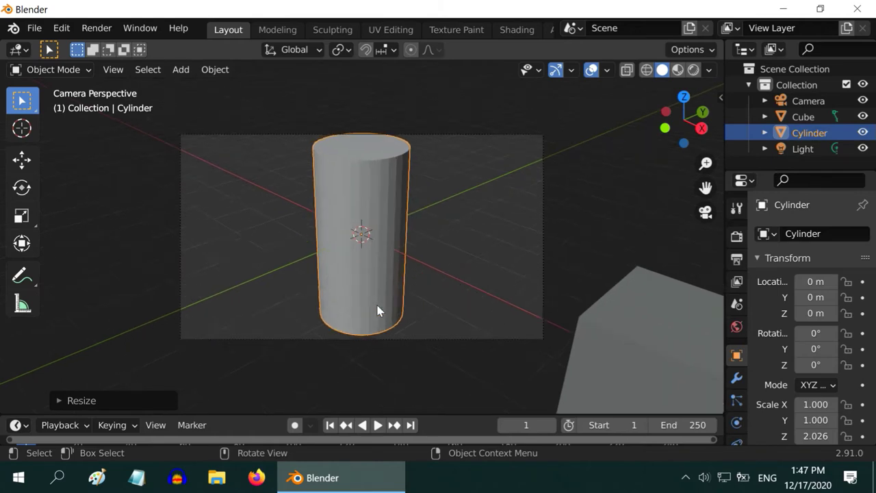
click(583, 325)
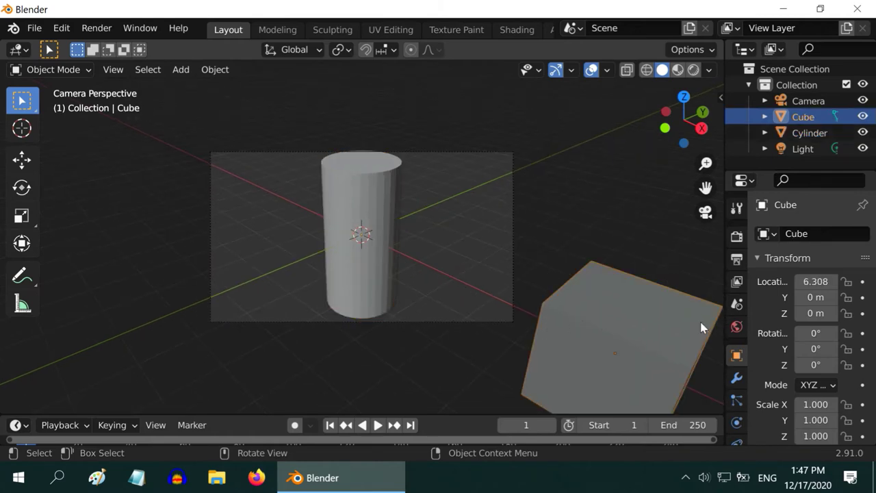
scroll(346, 298, up, 2)
scroll(345, 300, up, 1)
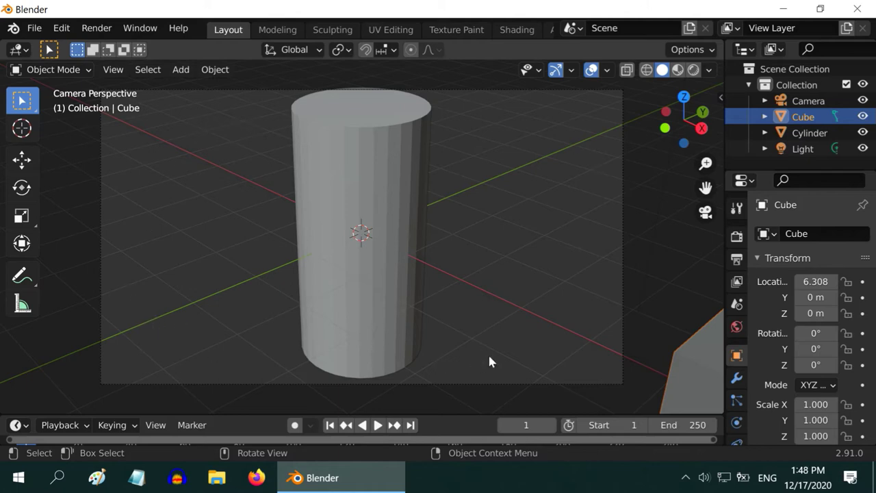
scroll(239, 288, down, 3)
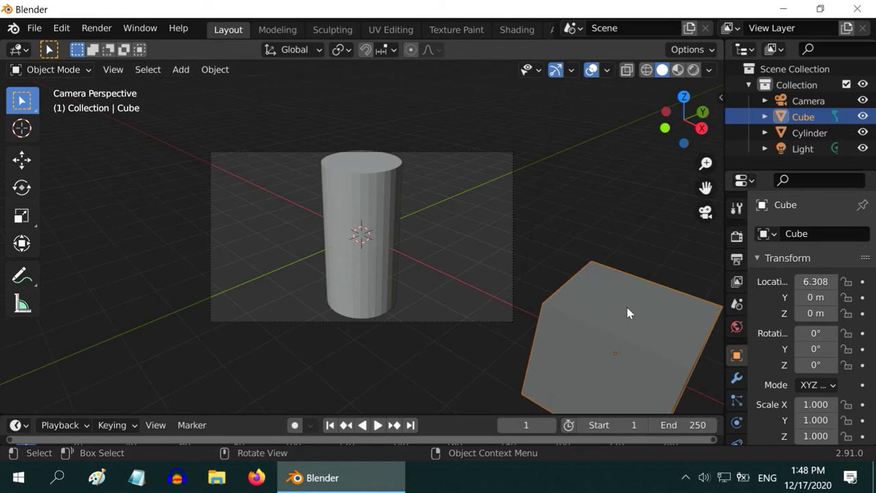
scroll(508, 277, up, 3)
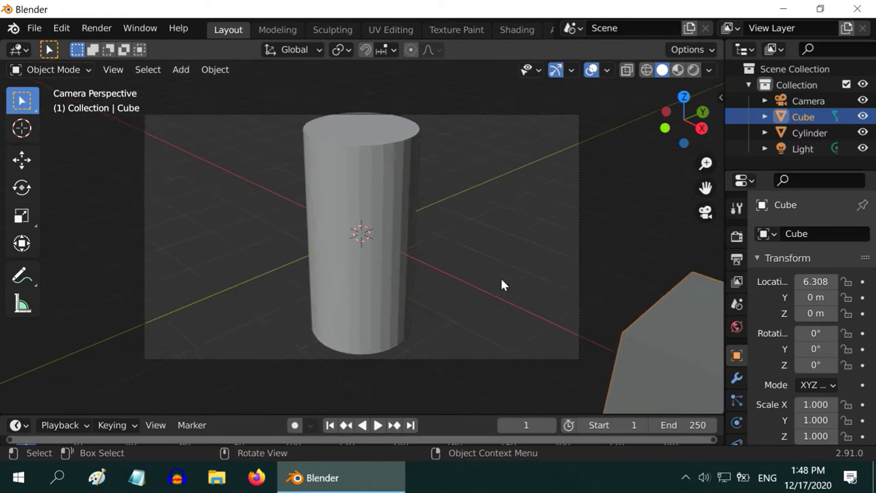
scroll(501, 285, down, 1)
click(705, 212)
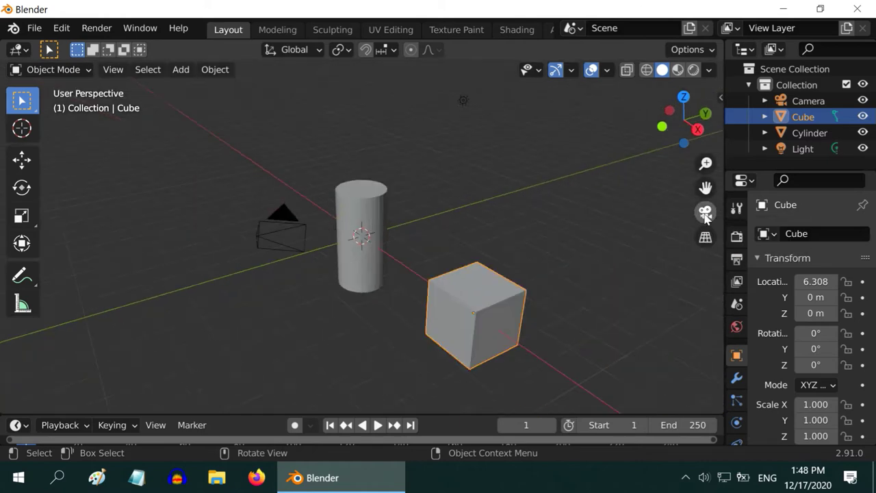
- Move the camera freehand along the X axis to about 9.26 m and return to the Select Box tool
scroll(314, 255, down, 3)
scroll(329, 250, up, 2)
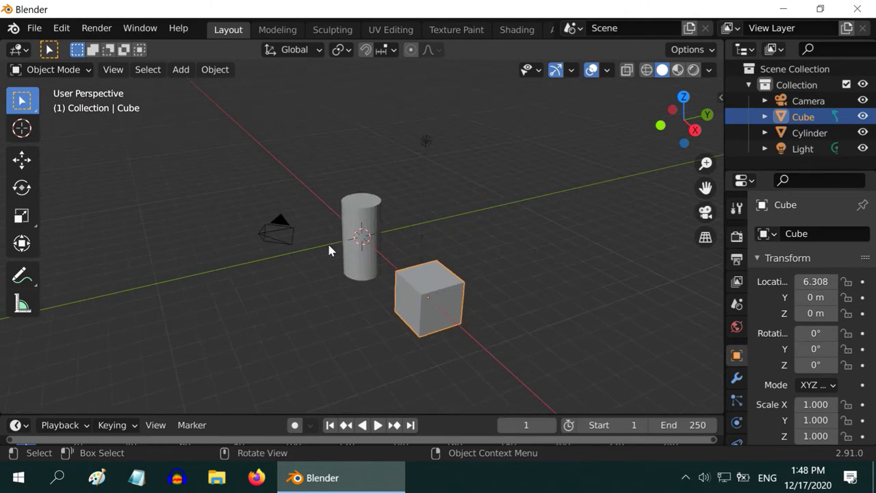
click(276, 238)
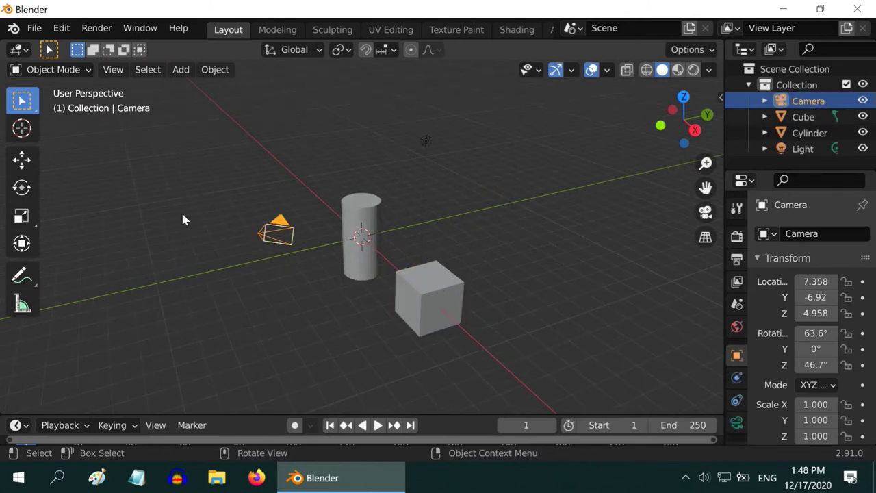
click(21, 162)
drag(277, 267, 295, 299)
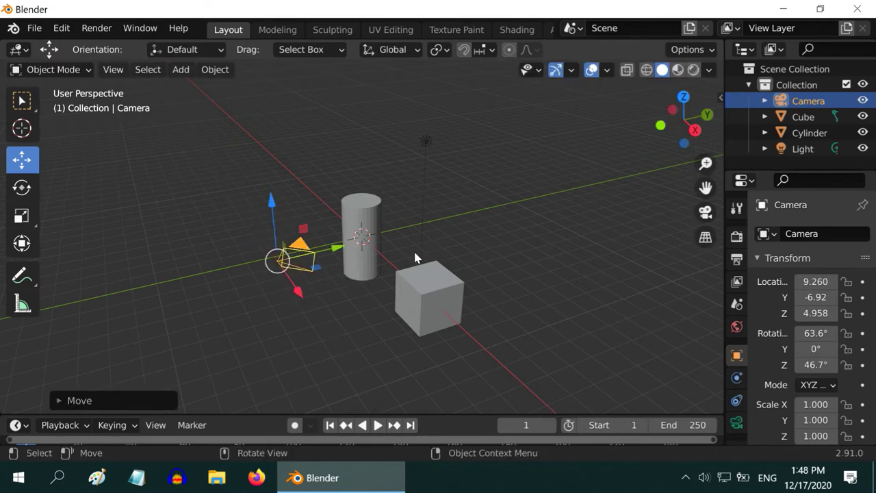
click(22, 100)
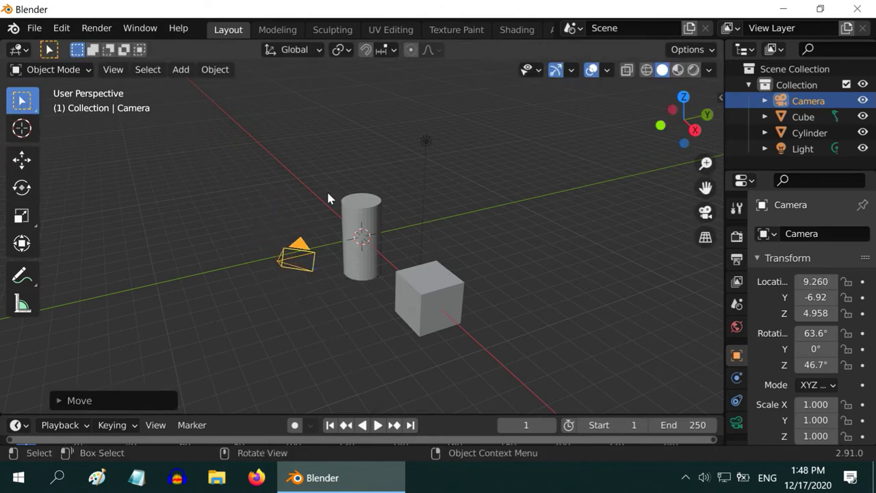
- Check the moved camera's framing of the cylinder and cube, then examine the camera's placement in the user perspective
click(706, 213)
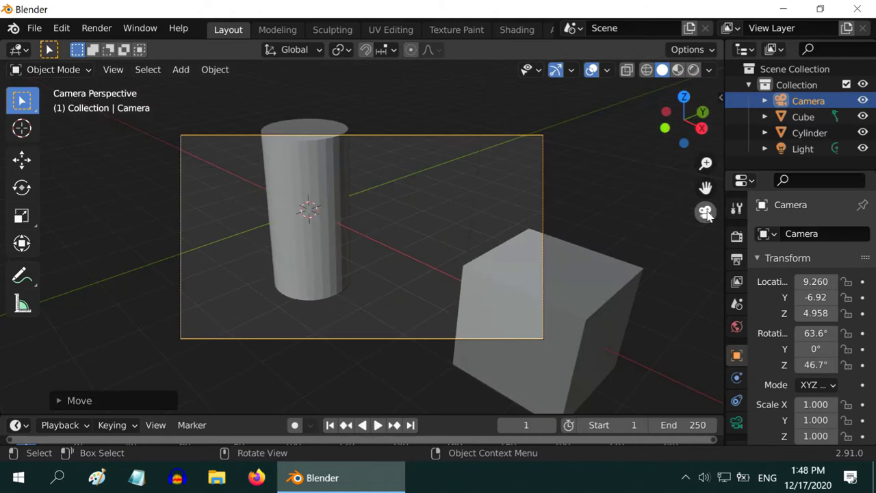
scroll(185, 256, up, 1)
scroll(185, 256, down, 1)
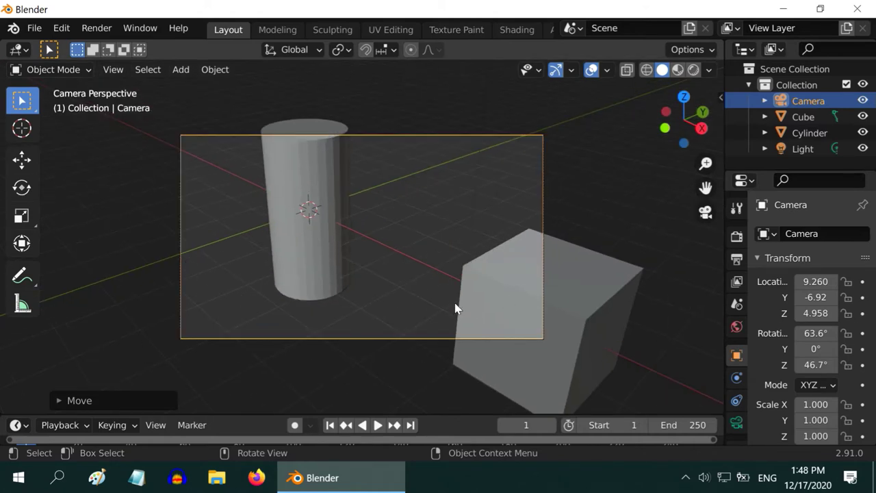
scroll(461, 287, down, 1)
scroll(461, 287, up, 1)
click(706, 212)
middle_drag(557, 260, 444, 265)
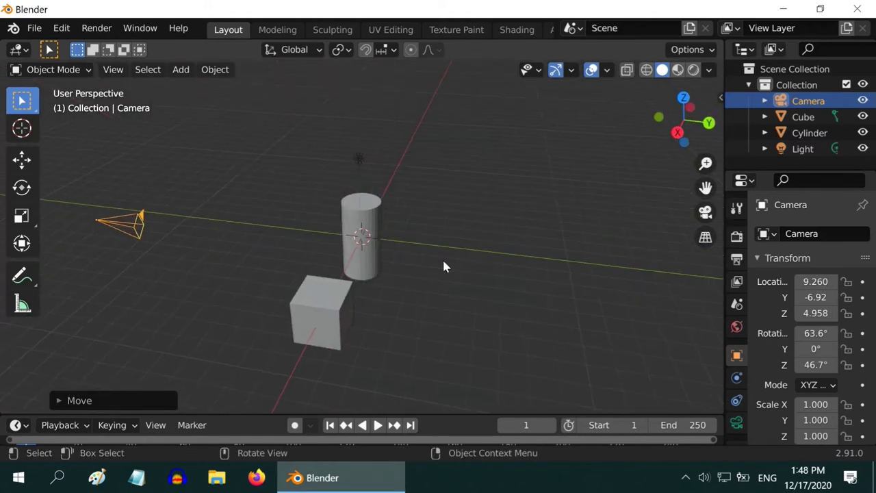
click(104, 222)
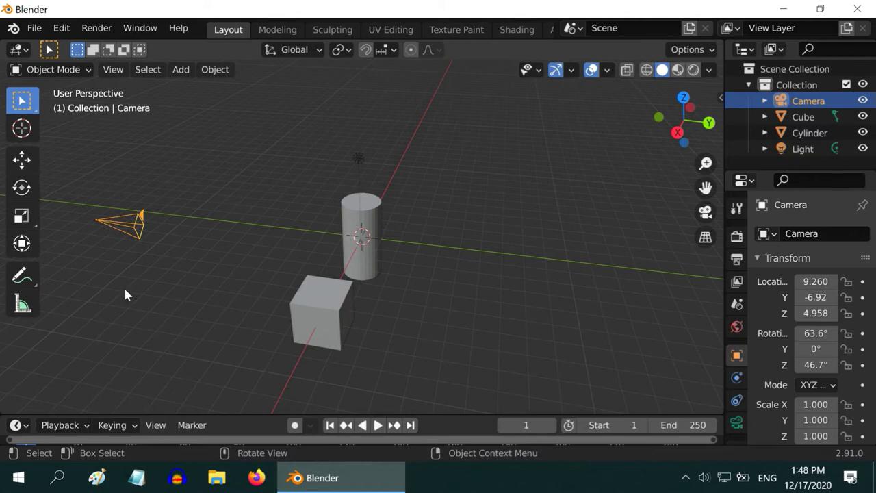
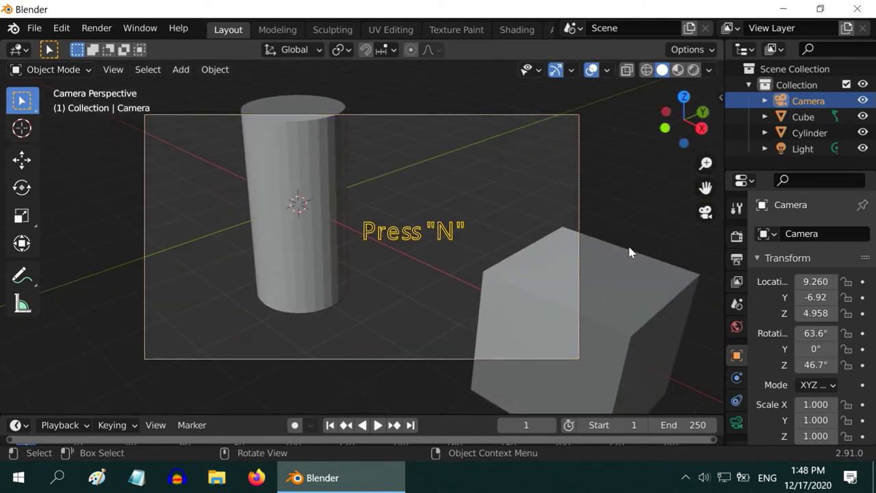
- Lock the camera to the view with the Camera to View option while looking through the camera
key(n)
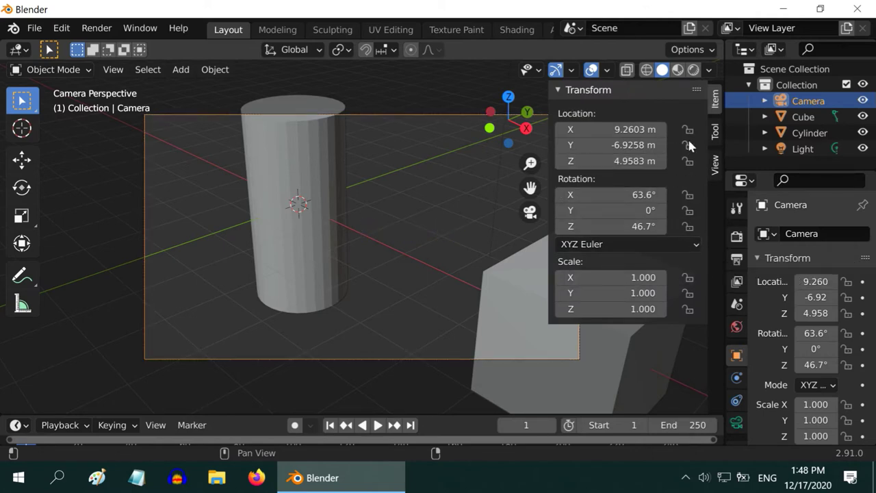
click(714, 165)
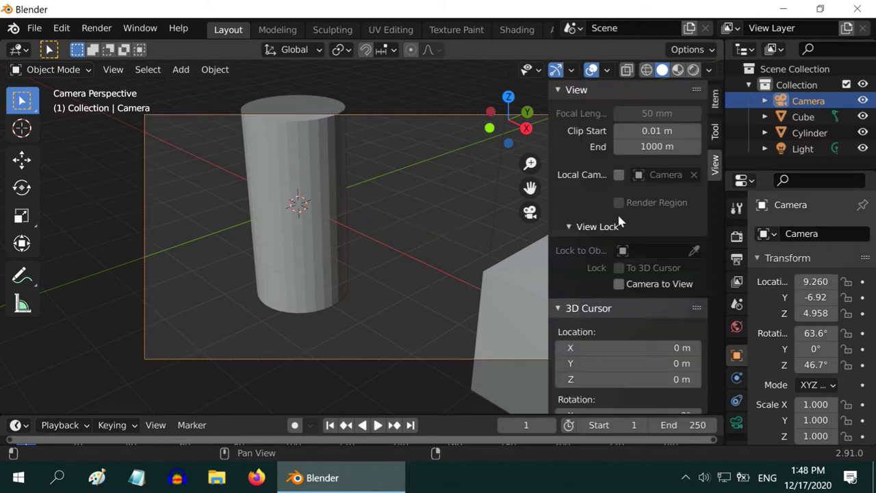
click(623, 284)
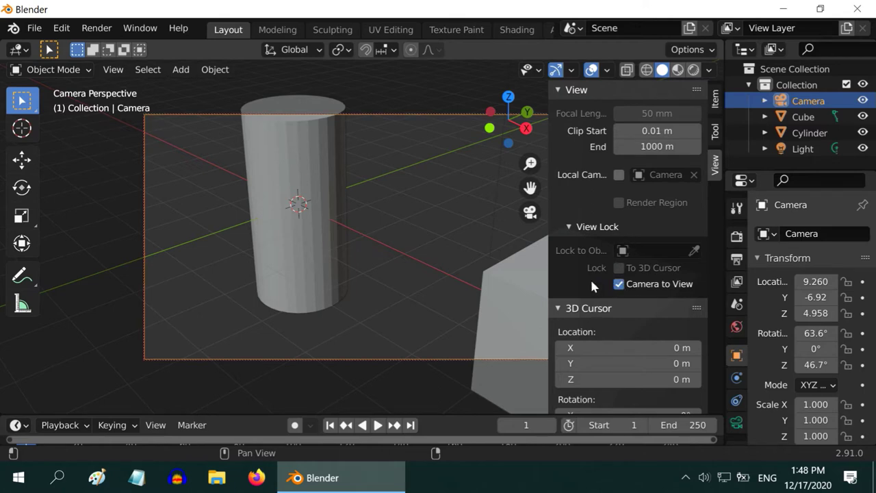
key(n)
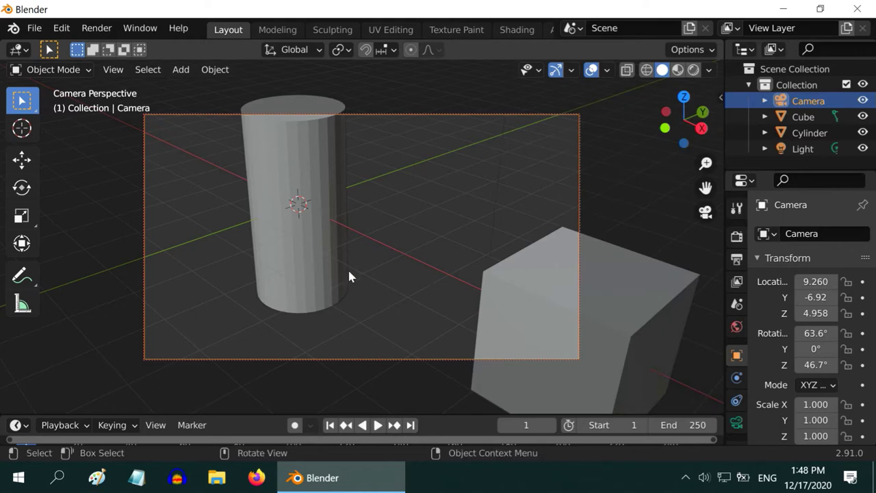
- Reframe the locked camera freehand around the cylinder and cube, to about X 28.2, Y -14.6, Z 2.8 m, and leave the camera view
scroll(347, 267, down, 5)
mouse_move(342, 294)
middle_down()
mouse_move(365, 261)
mouse_move(358, 277)
mouse_move(342, 279)
middle_up()
scroll(342, 280, down, 3)
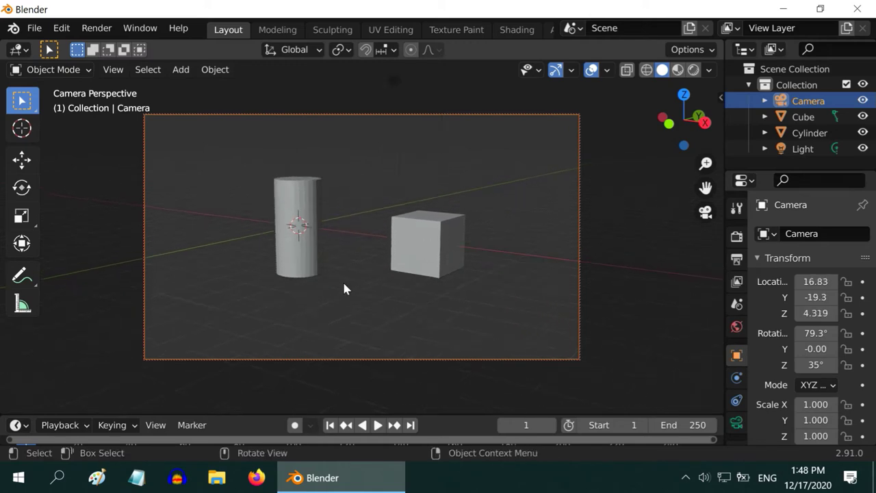
scroll(344, 284, down, 3)
shift+middle_drag(401, 291, 431, 323)
middle_drag(503, 317, 456, 307)
scroll(353, 313, up, 2)
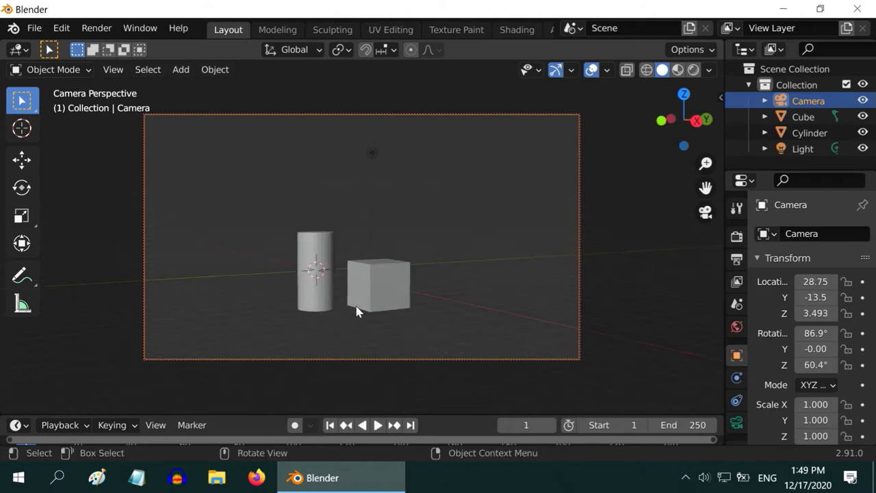
shift+middle_drag(360, 319, 381, 305)
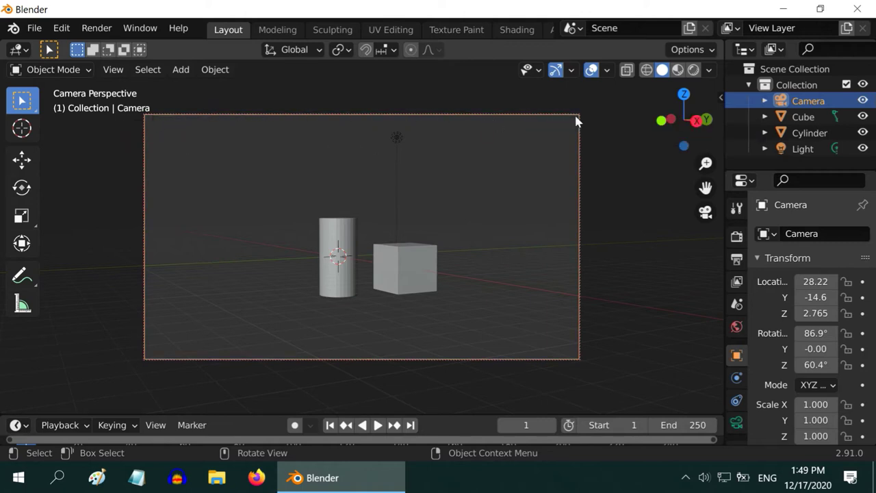
click(137, 359)
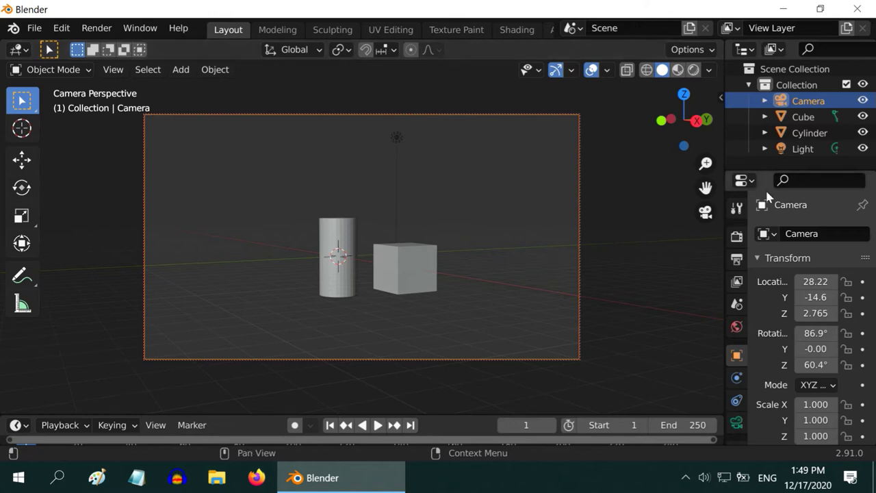
click(706, 212)
- Move the cylinder freehand along the Y axis to about 7.44 m
middle_drag(524, 299, 432, 320)
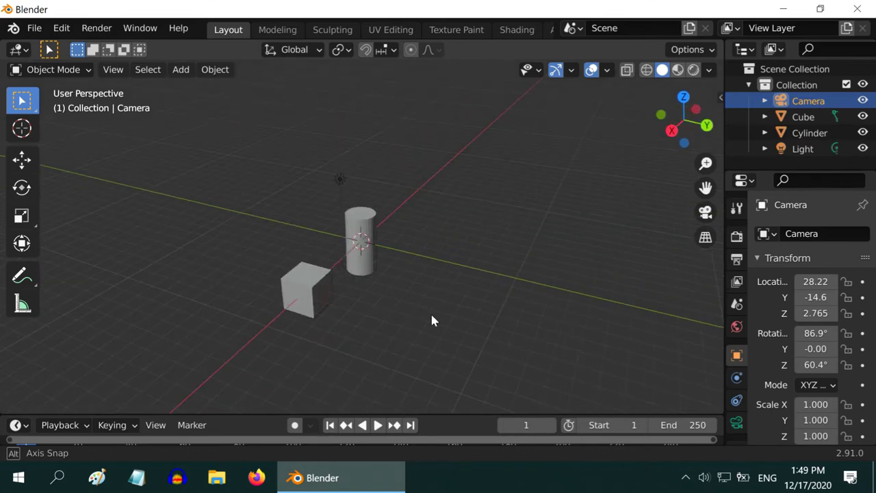
click(357, 254)
click(21, 159)
drag(420, 256, 541, 288)
- Add a UV sphere mesh at the 3D cursor
click(181, 69)
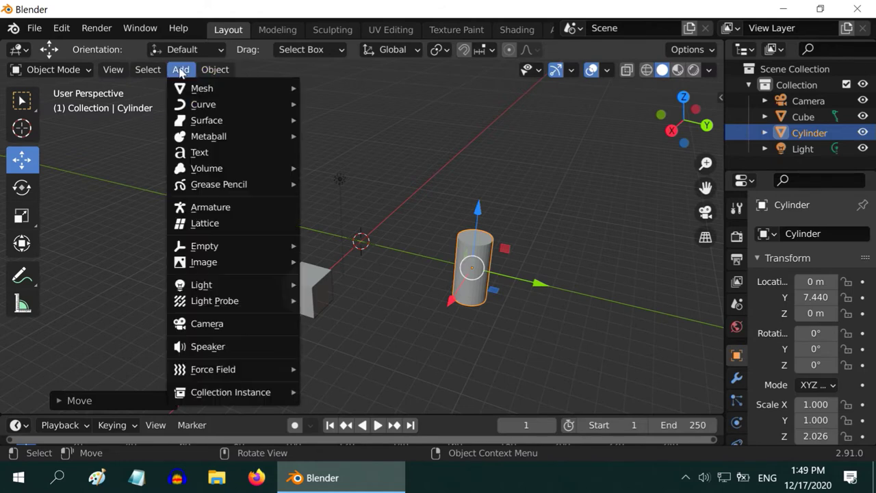
mouse_move(198, 89)
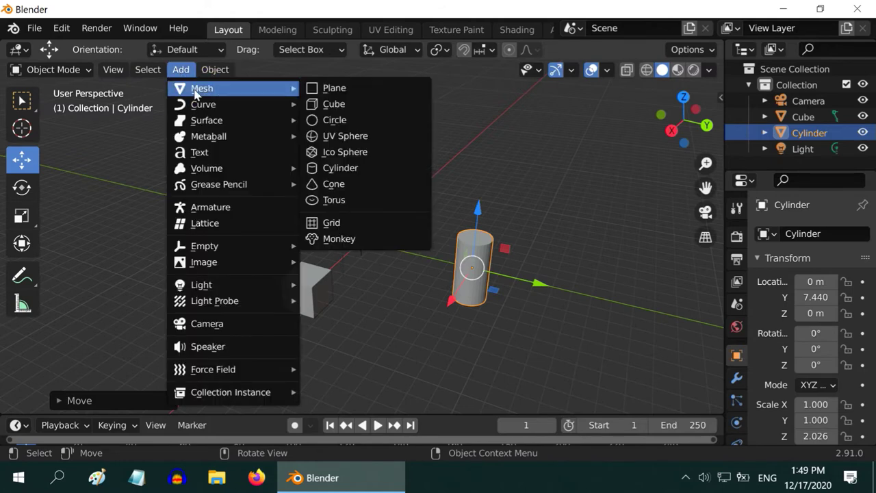
click(346, 136)
- Set the sphere's scale to 2 on the X, Y and Z axes
click(814, 404)
text(2)
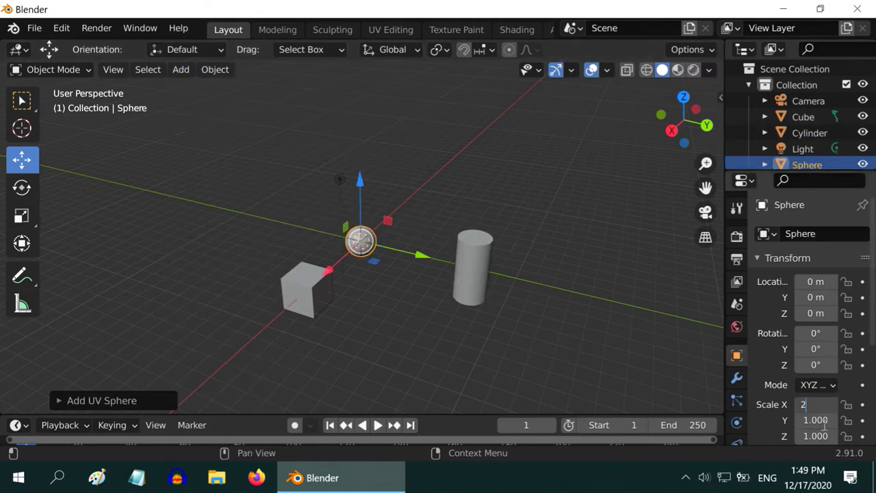
key(Return)
click(814, 421)
text(2)
key(Return)
click(815, 436)
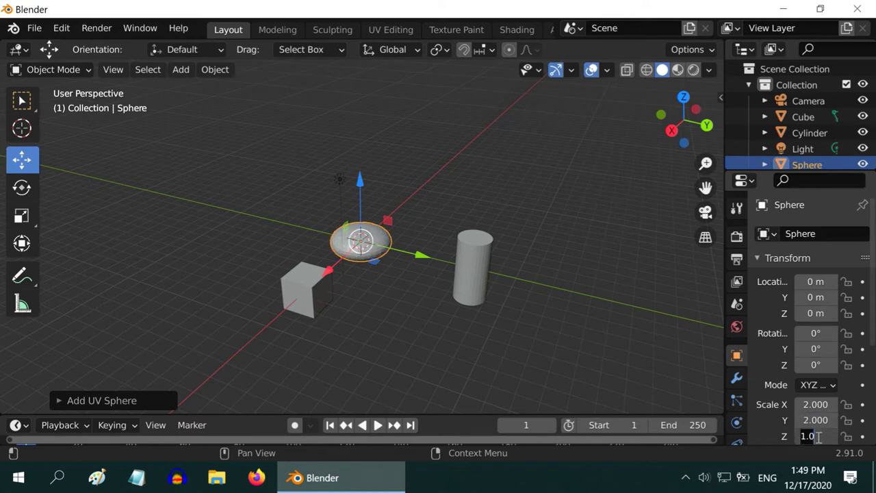
text(2)
key(Return)
- Move the sphere freehand along the Y axis to about -8.57 m, return to the Select Box tool and deselect it
drag(420, 257, 316, 215)
click(22, 102)
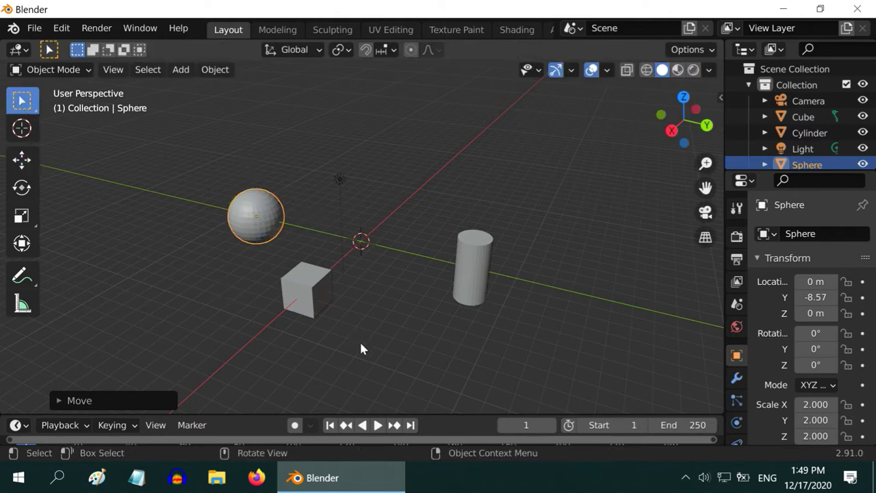
click(362, 339)
- View the sphere, cube and cylinder from the front, back, right and left orthographic views in turn
key(KP_1)
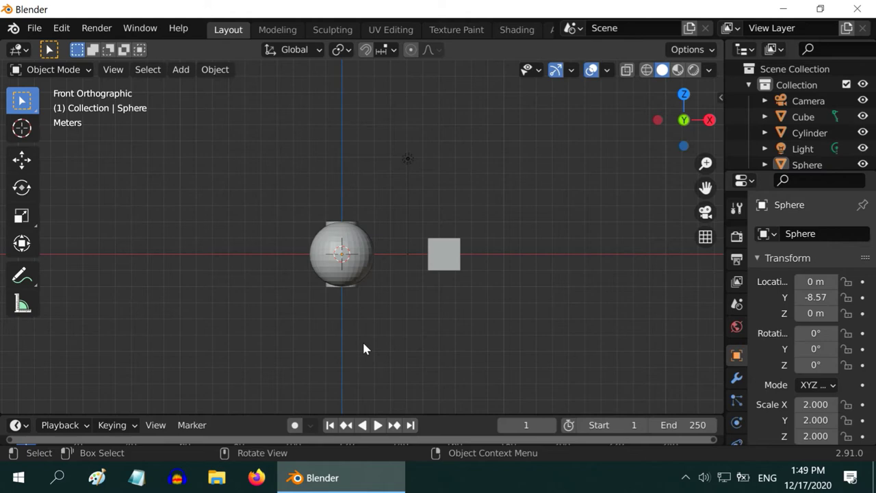
key(ctrl+KP_1)
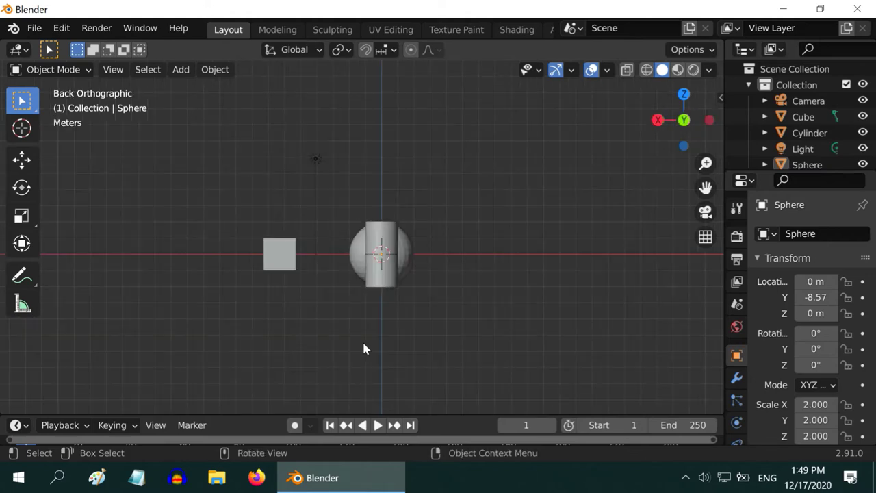
key(KP_3)
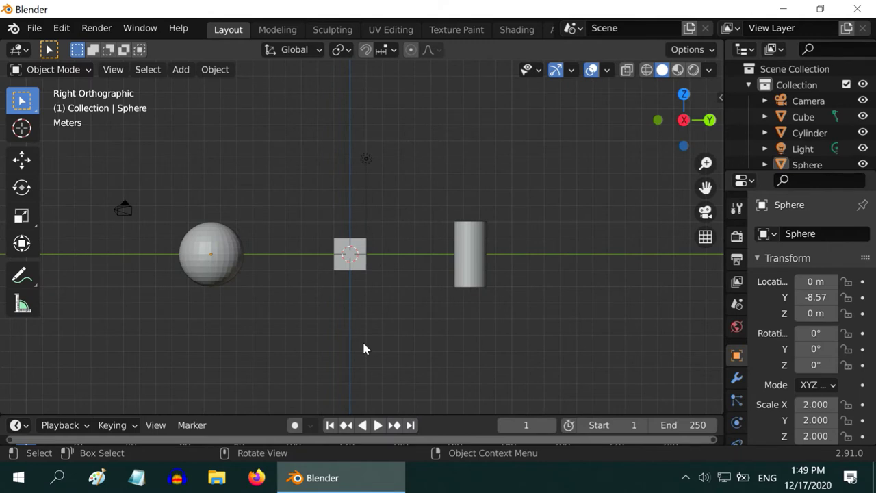
key(ctrl+KP_3)
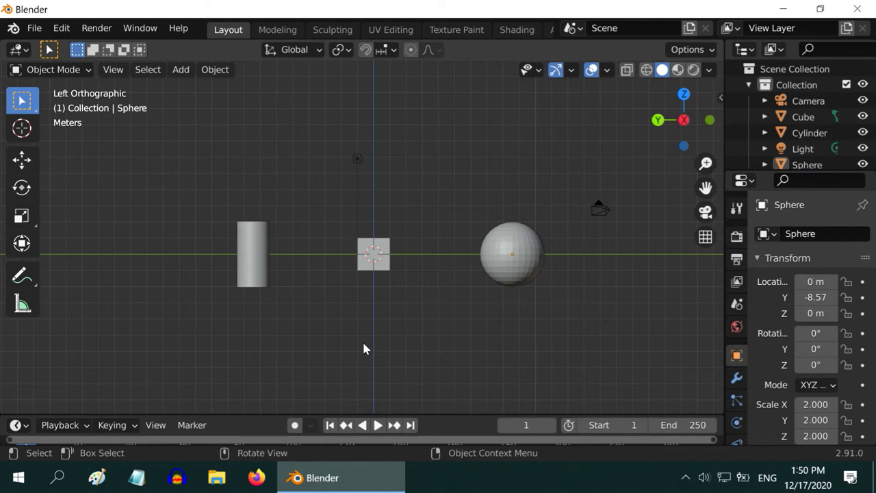
- View the scene from the right, left, top and bottom in turn, finishing in the top orthographic view
key(KP_3)
key(ctrl+KP_3)
key(KP_7)
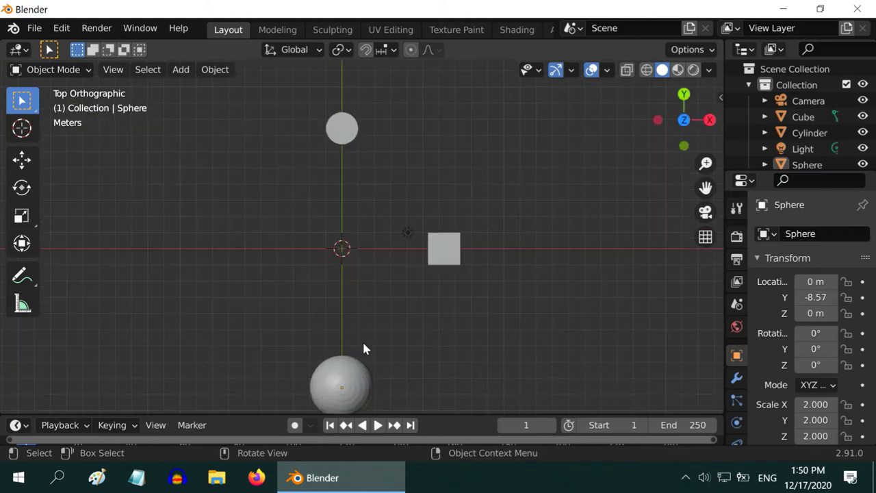
key(ctrl+KP_7)
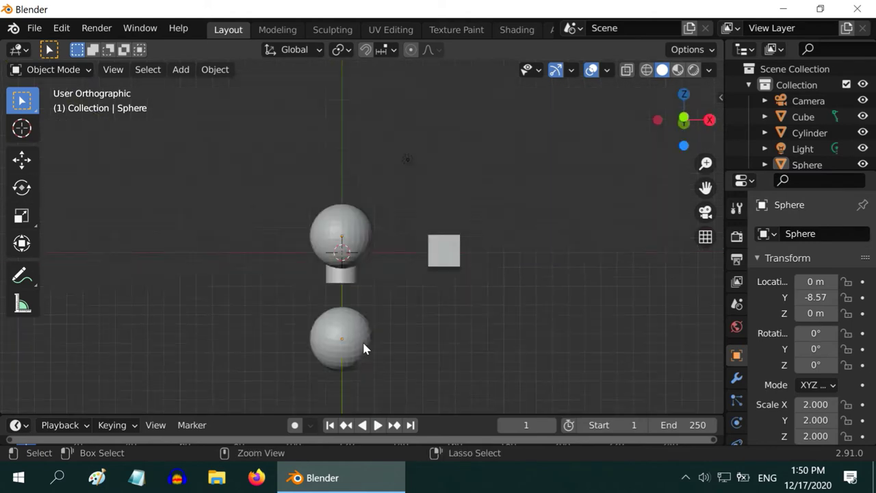
key(KP_7)
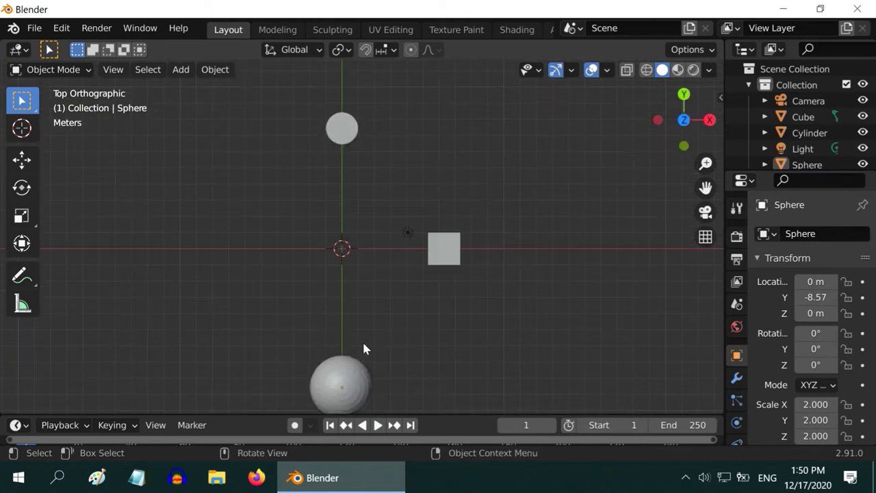
- Move the sphere freehand in the top view to the far side of the cube, at about X 11.26 m, Y 0.2 m
scroll(357, 338, down, 1)
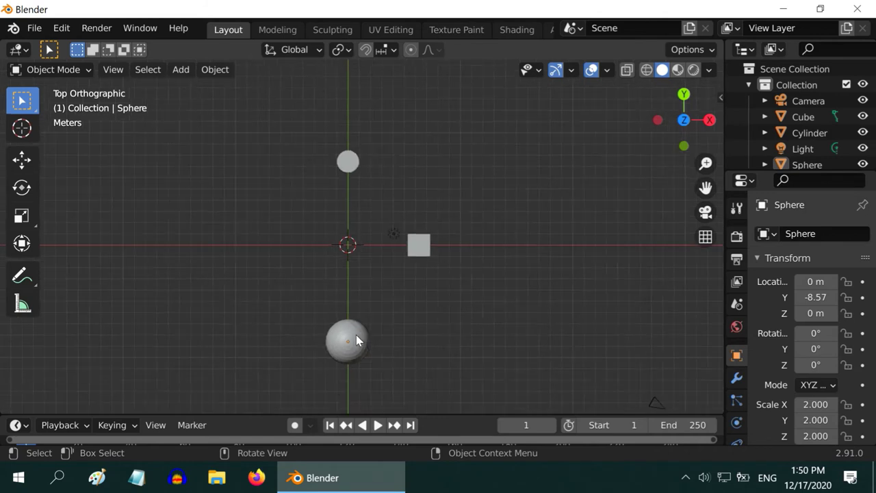
click(355, 339)
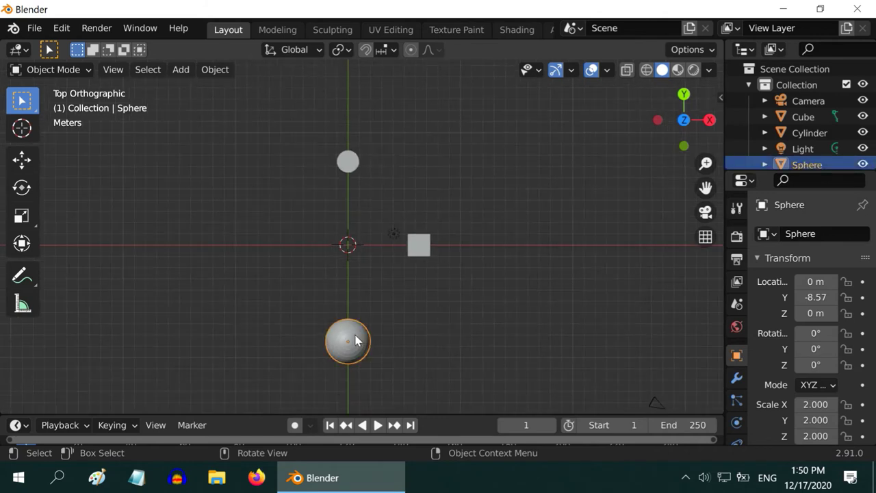
click(22, 160)
drag(348, 342, 482, 254)
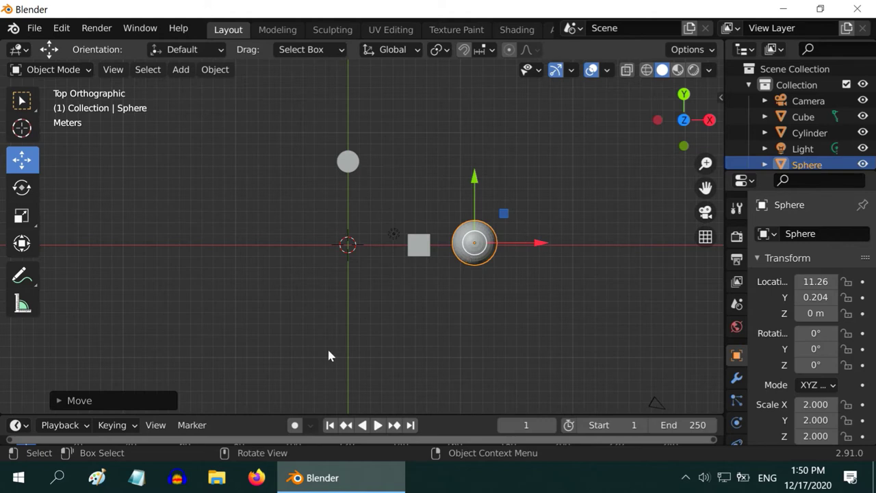
- Move the sphere freehand from the front view to about X 3.09 m, raise it to about Z 6.71 m, and return to the Select Box tool
key(KP_1)
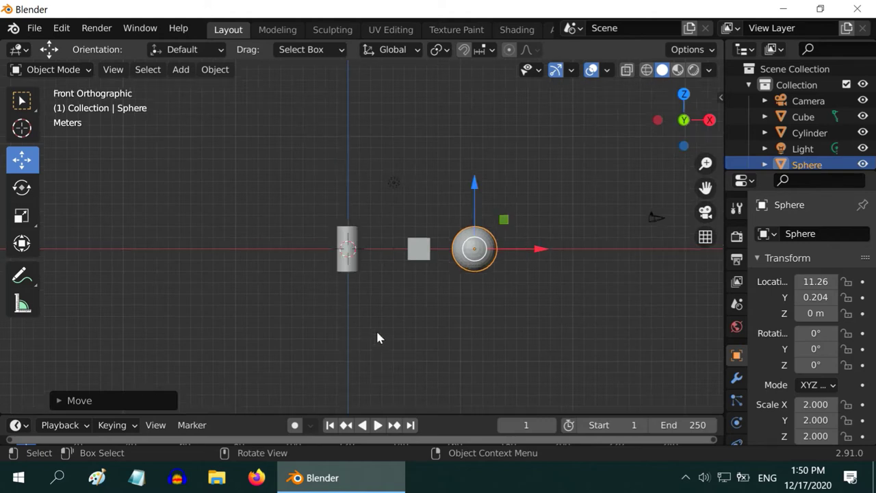
drag(484, 263, 371, 305)
middle_drag(470, 356, 583, 354)
drag(379, 234, 381, 85)
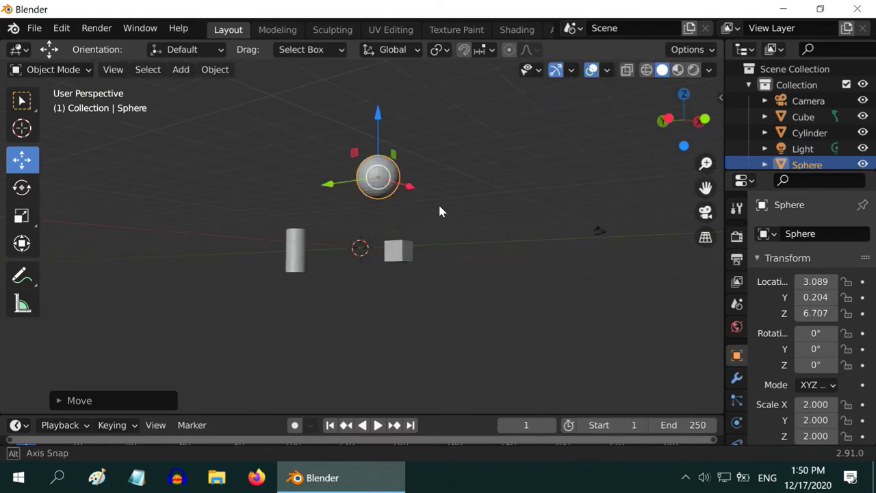
click(26, 104)
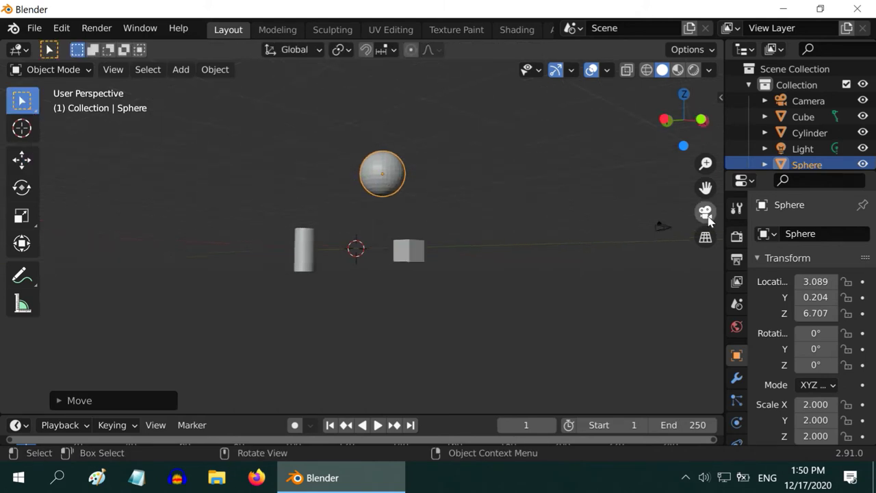
- Look through the camera, turn off the Camera to View lock, and orbit out of the camera view
click(705, 212)
middle_drag(401, 328, 496, 331)
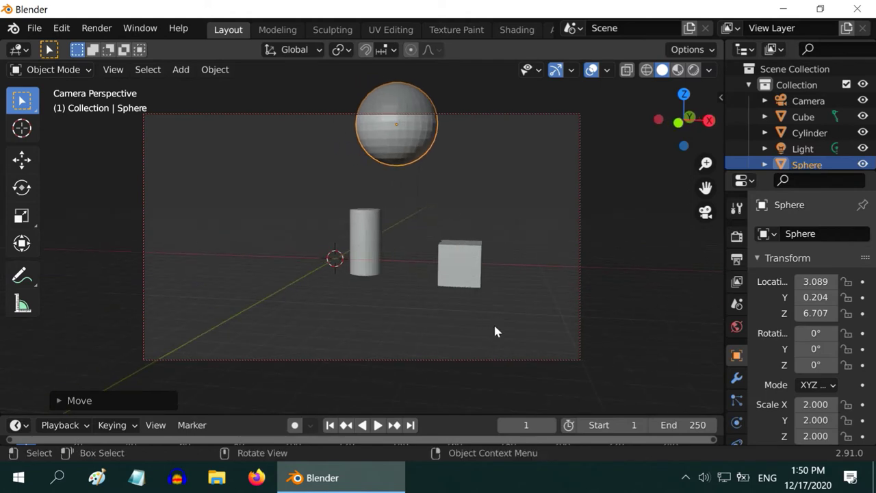
key(n)
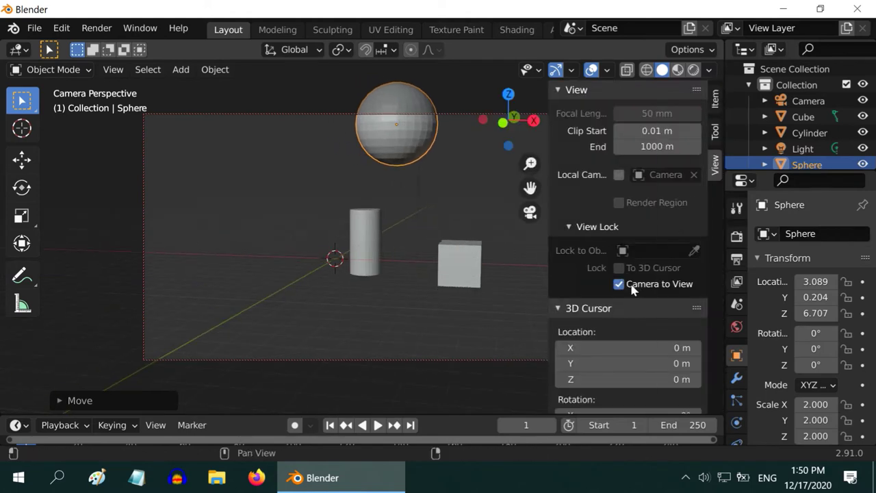
key(n)
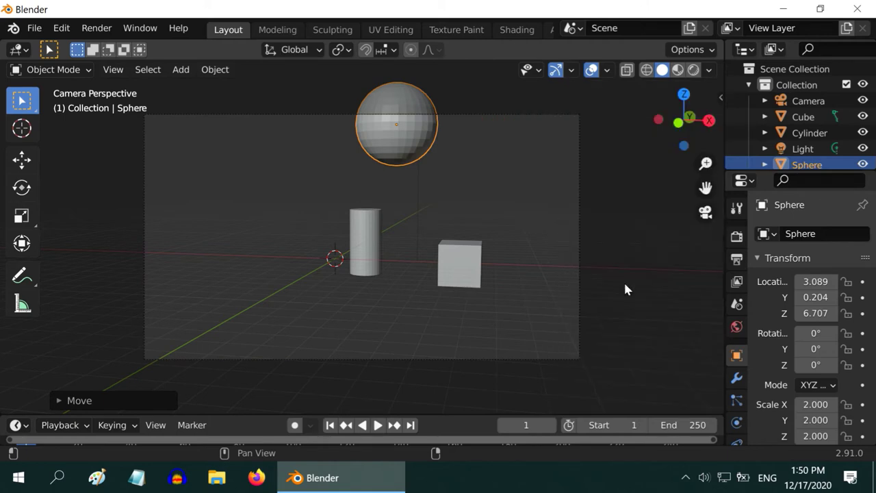
middle_drag(553, 303, 655, 303)
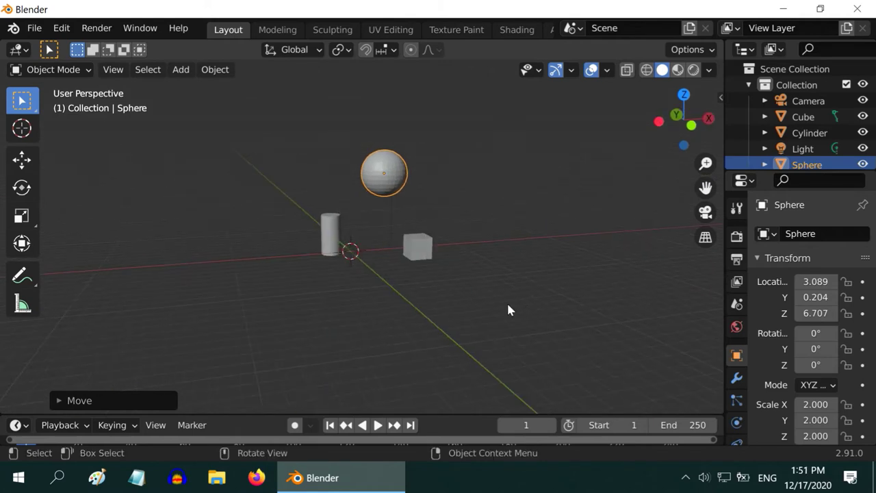
scroll(507, 312, down, 1)
scroll(508, 312, up, 2)
middle_drag(534, 306, 269, 318)
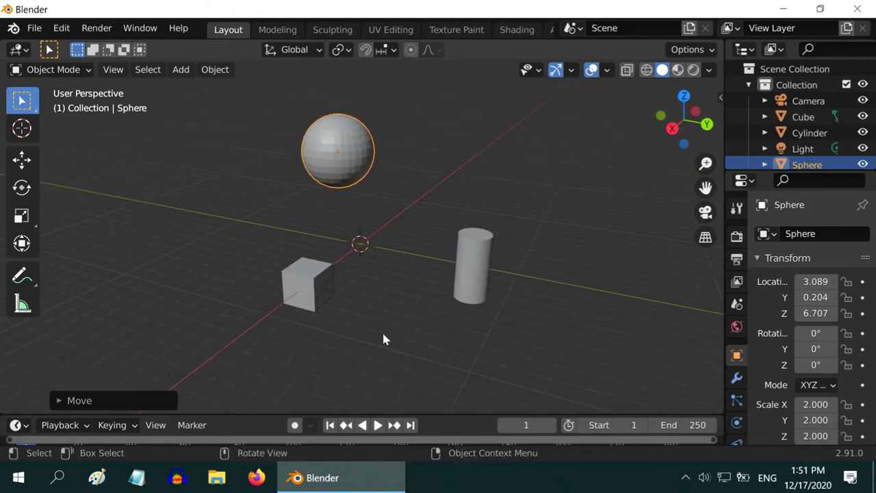
scroll(383, 338, down, 4)
scroll(384, 338, up, 3)
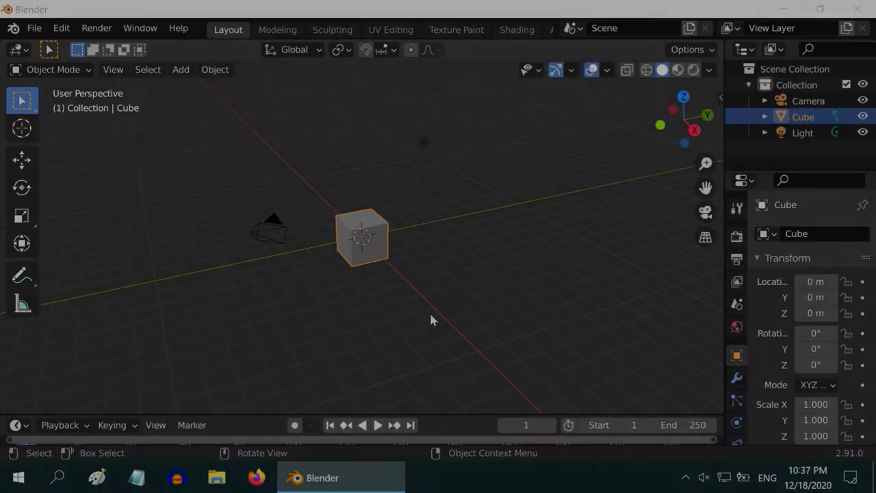
- Delete the default cube and add a UV sphere mesh at the 3D cursor
middle_drag(429, 311, 429, 292)
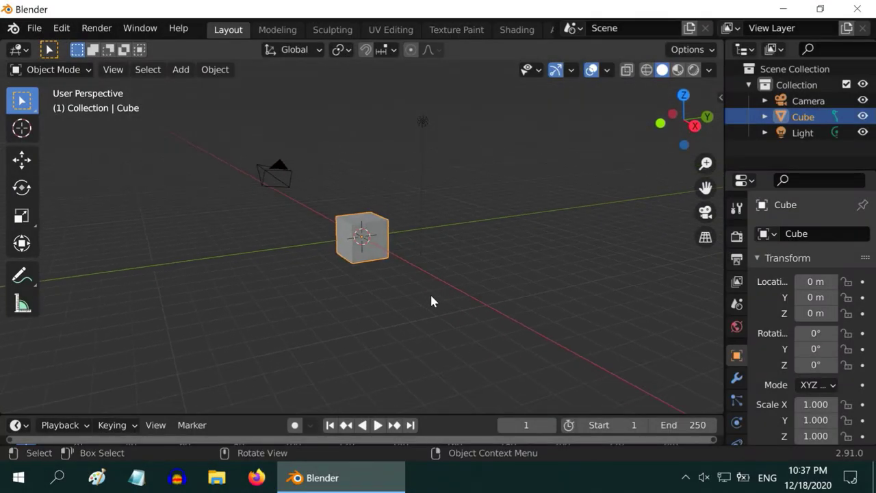
scroll(429, 291, up, 3)
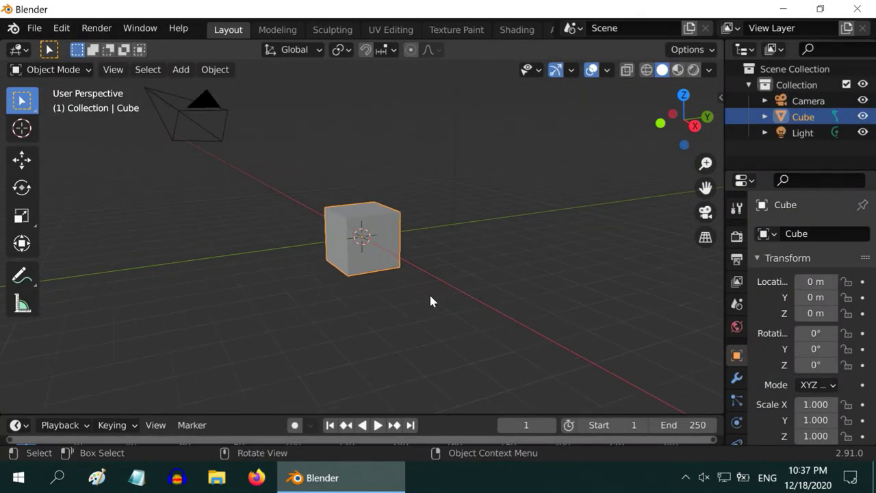
right_click(391, 258)
click(327, 315)
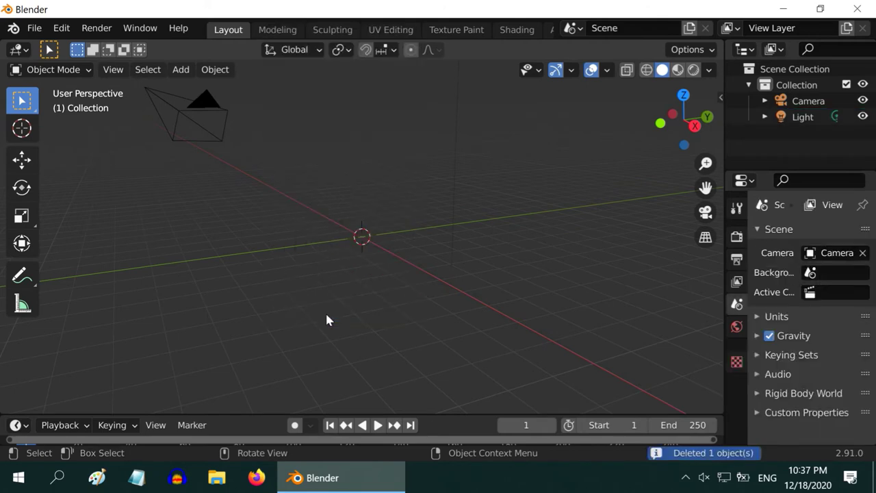
click(182, 71)
mouse_move(181, 87)
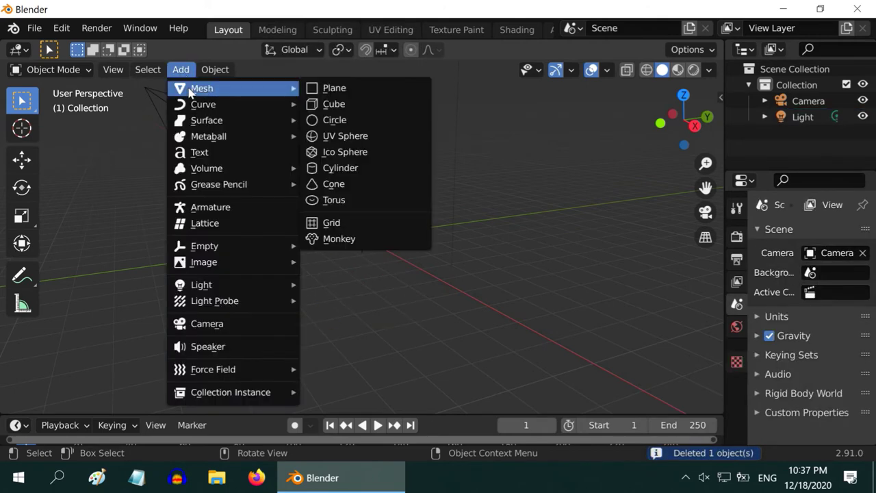
click(342, 135)
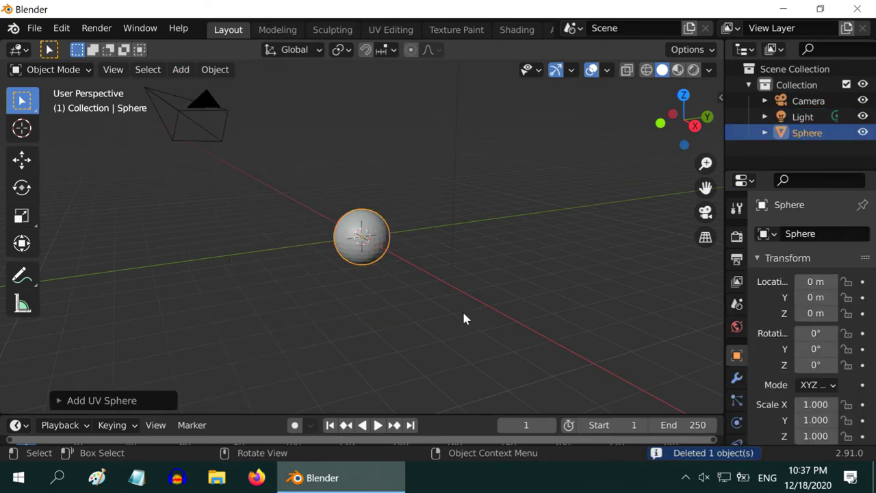
- Add a Subdivision Surface modifier to the sphere with viewport and render levels of 3, and widen the properties area
scroll(464, 317, up, 3)
click(736, 377)
click(786, 233)
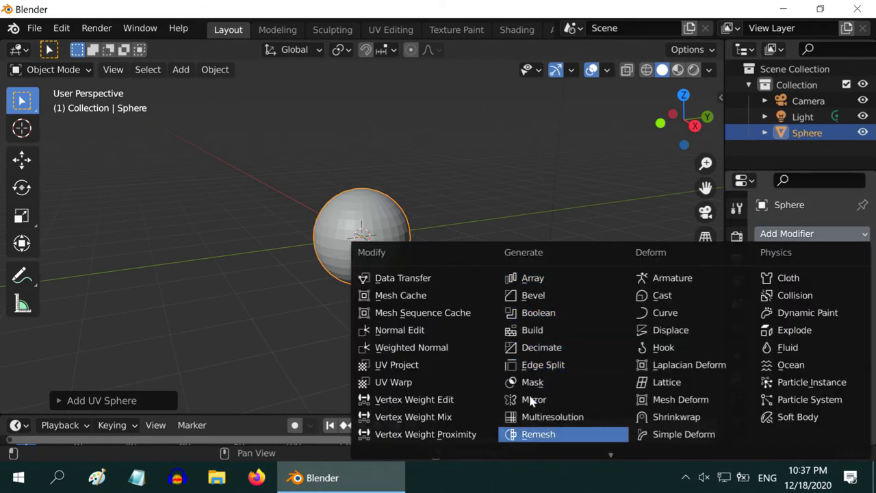
scroll(530, 411, down, 5)
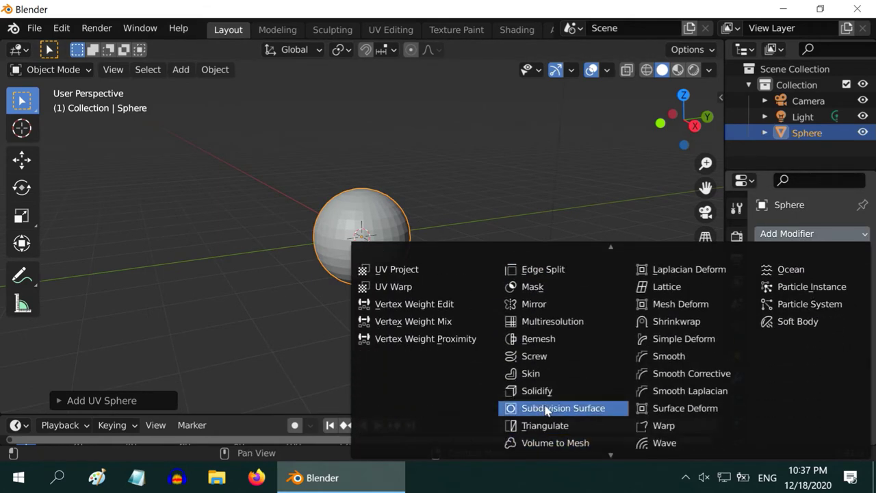
click(544, 410)
click(846, 305)
click(847, 306)
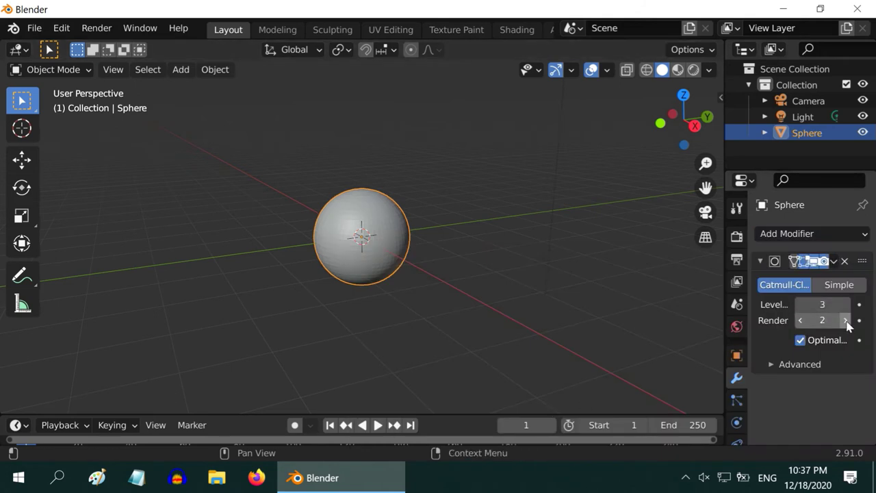
drag(721, 354, 698, 357)
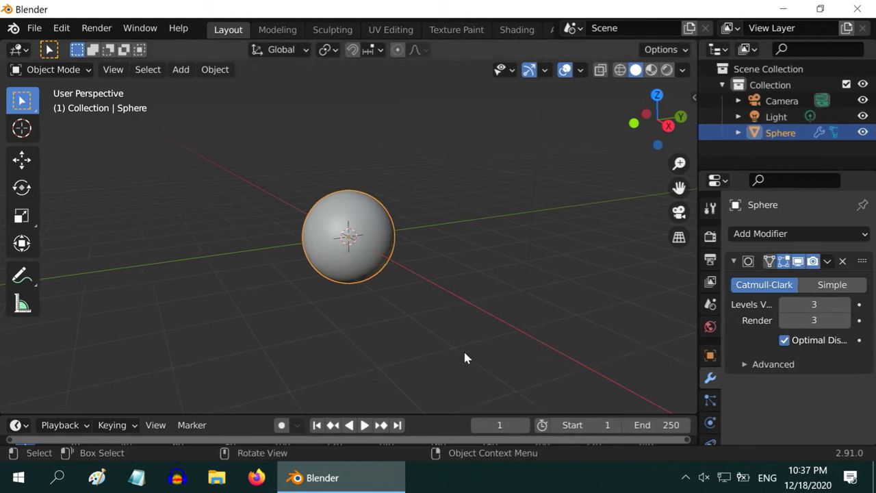
- Examine the scene's output settings for resolution, frame range and frame rate
click(710, 261)
scroll(377, 347, down, 3)
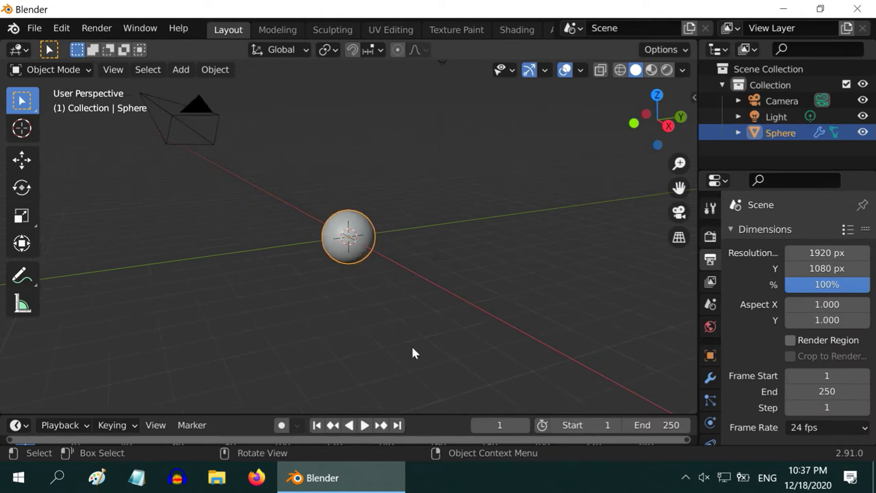
middle_drag(415, 348, 430, 352)
scroll(430, 351, down, 3)
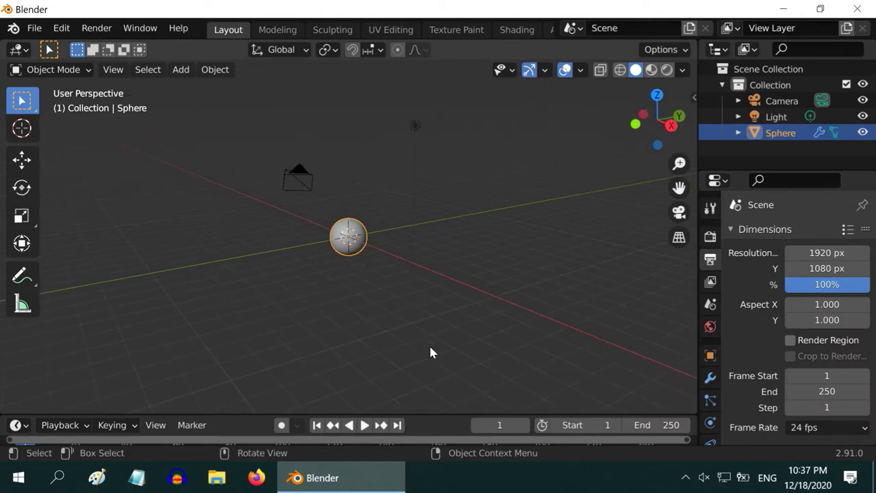
middle_drag(422, 320, 413, 336)
scroll(412, 338, up, 4)
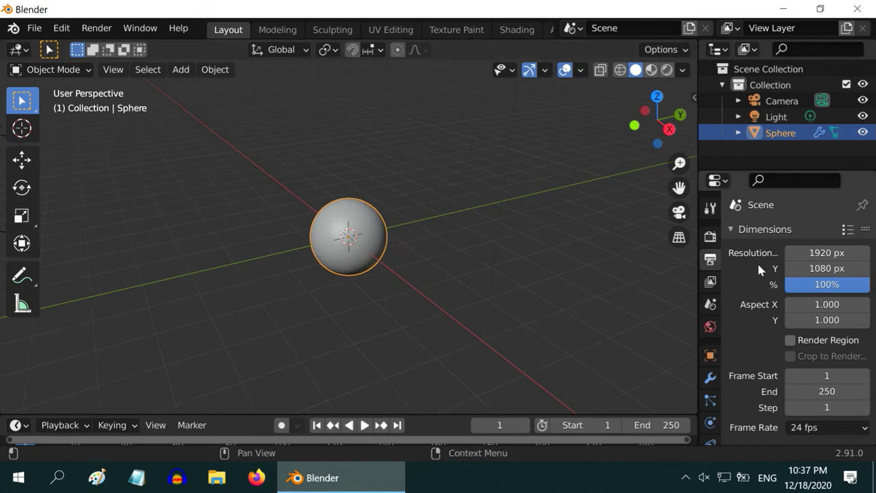
scroll(767, 384, down, 3)
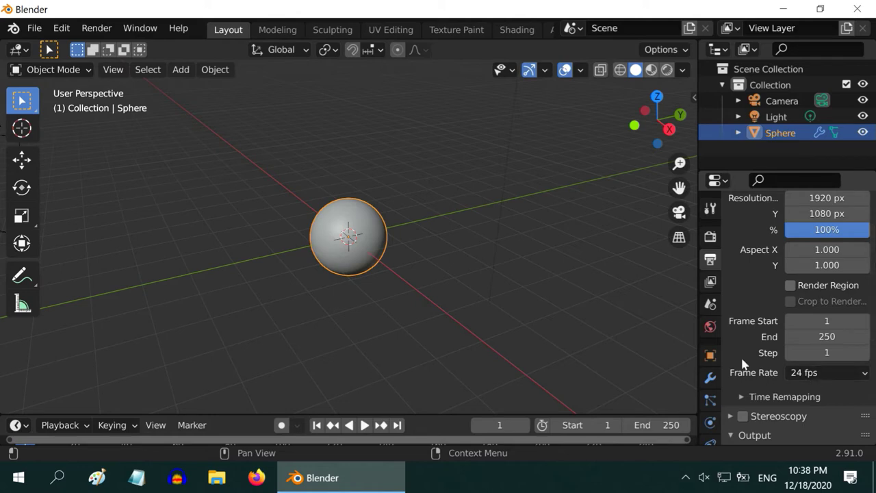
scroll(397, 326, down, 3)
- Enlarge the timeline area to examine its frame ruler, and shrink it back to its header
middle_drag(397, 326, 413, 316)
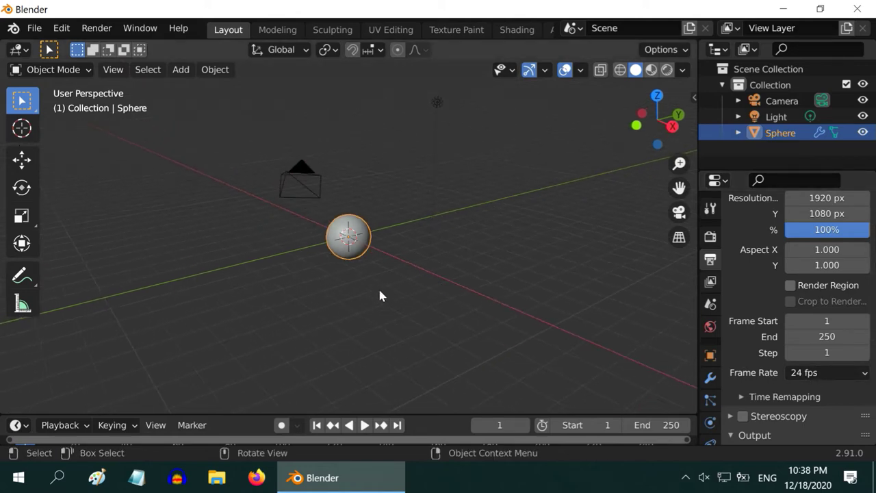
middle_drag(367, 276, 360, 267)
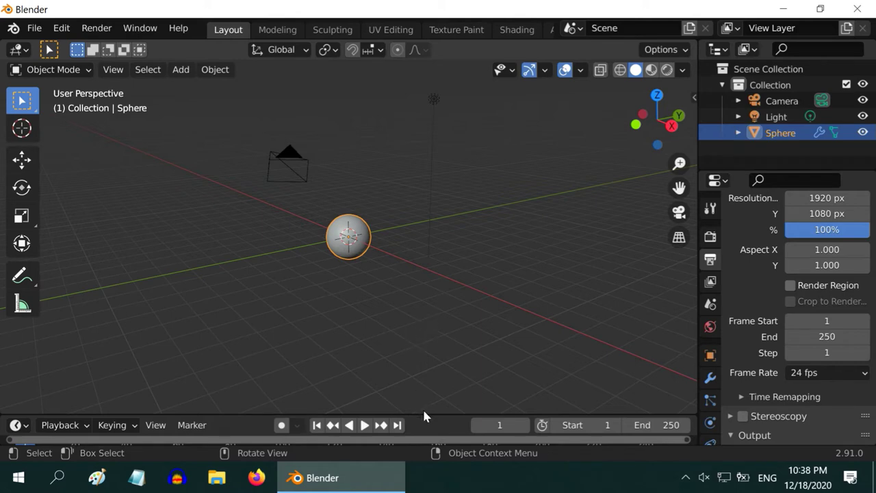
drag(425, 414, 417, 347)
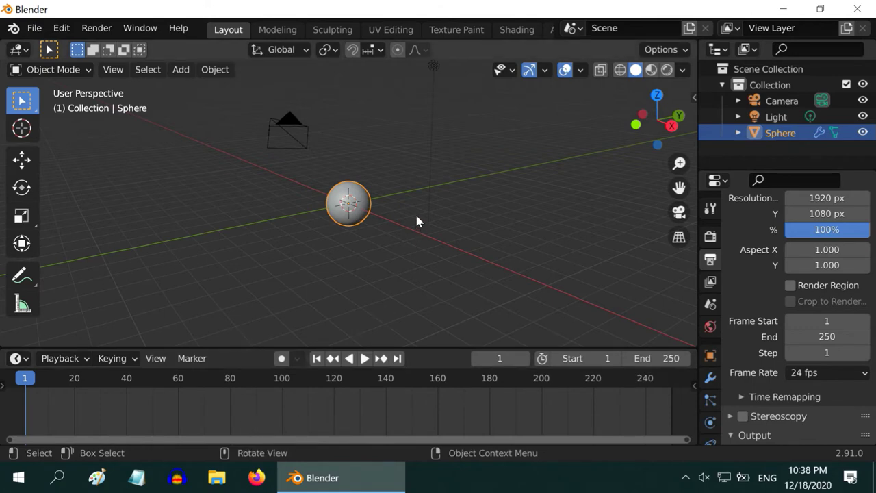
drag(431, 347, 444, 432)
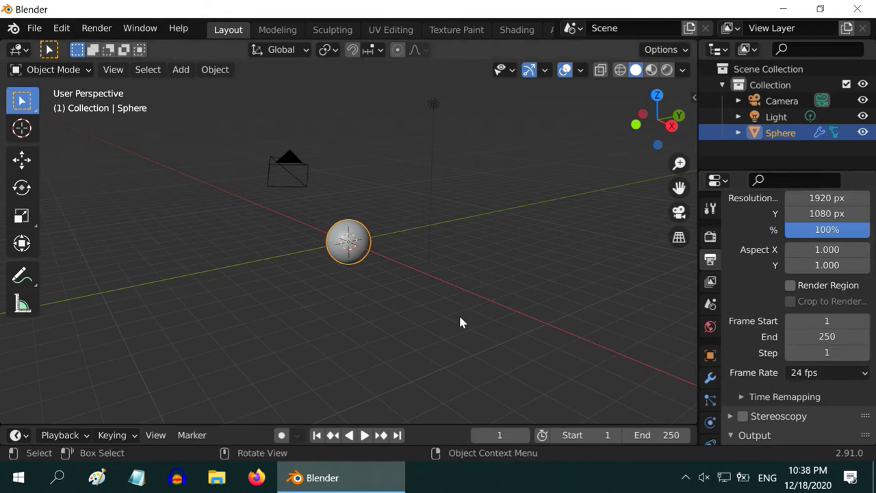
- Show the sphere's object transform properties and move it freehand along the X axis to about -4.79 m
click(710, 355)
scroll(791, 332, up, 2)
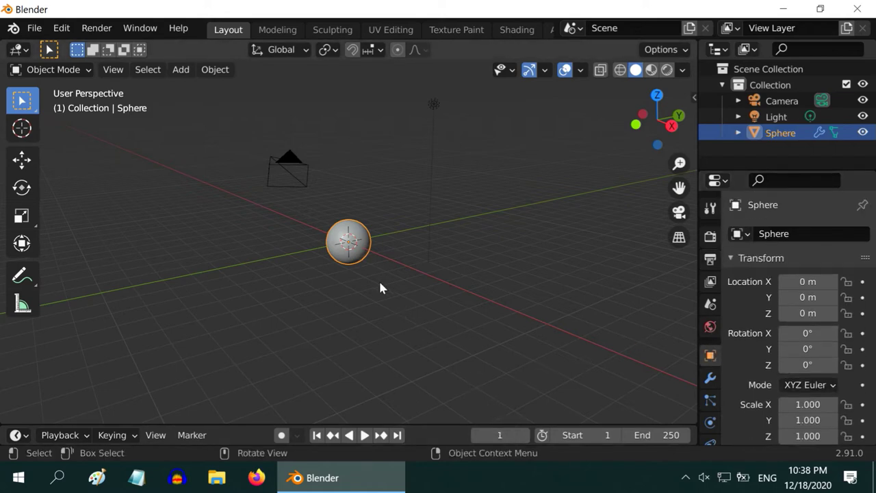
click(22, 161)
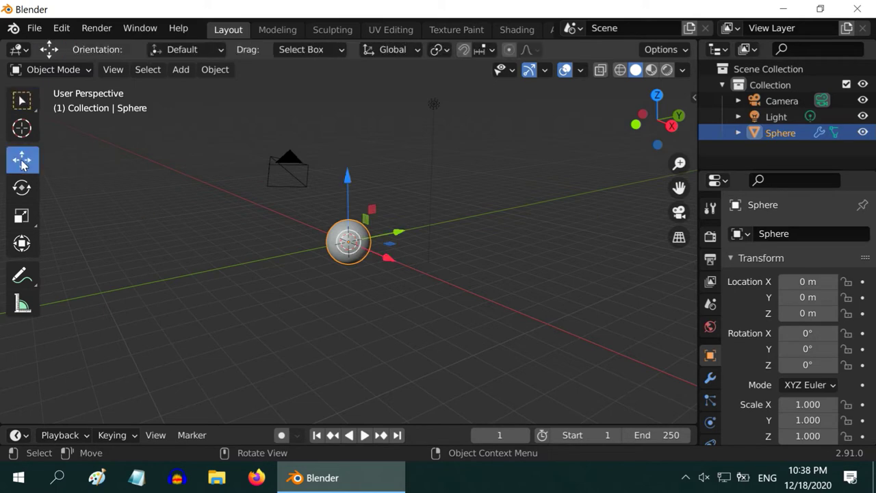
drag(385, 257, 339, 222)
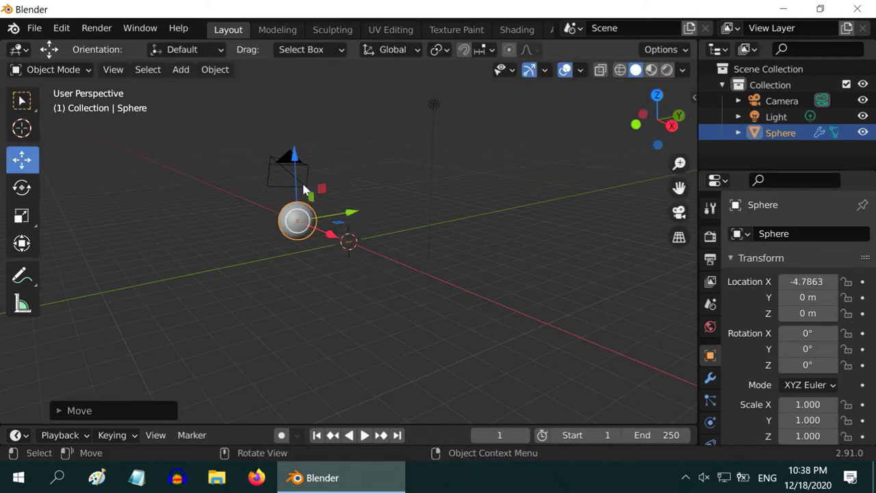
- Raise the sphere, set its location to X -4 m and Z 4 m, and insert location keyframes at frame 1
drag(292, 159, 294, 76)
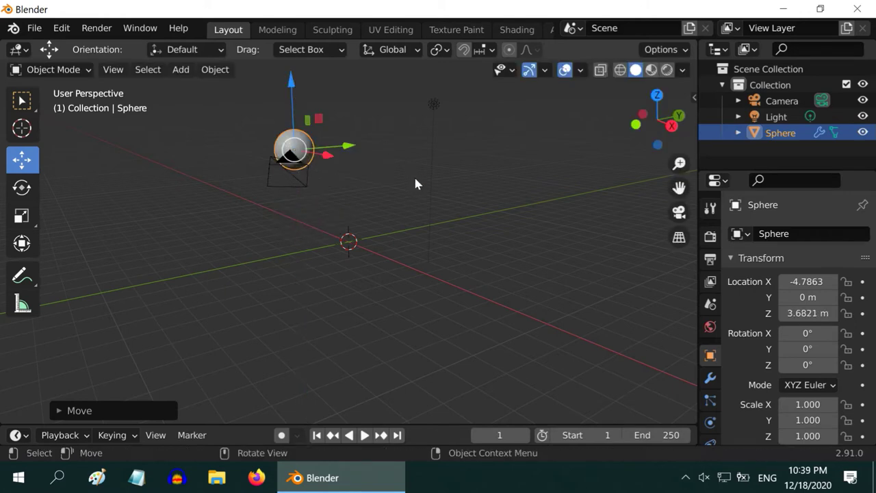
click(796, 283)
text(-4)
key(Return)
click(807, 313)
text(4)
key(Return)
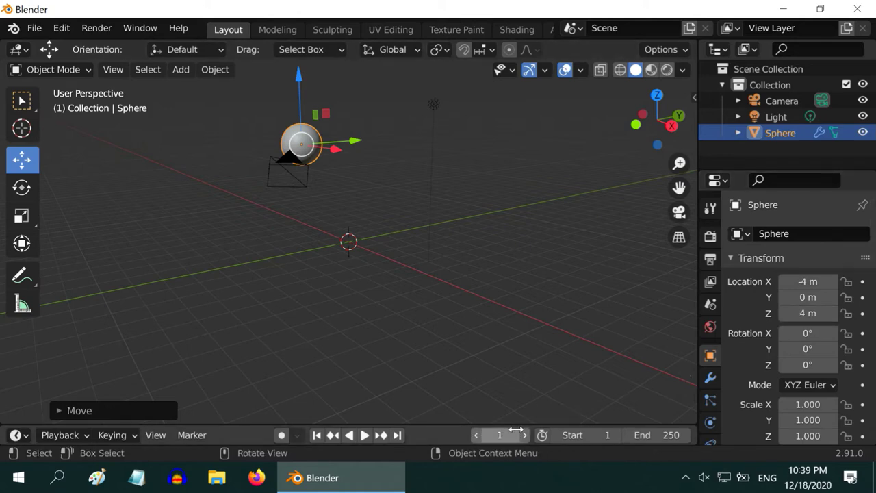
right_click(812, 294)
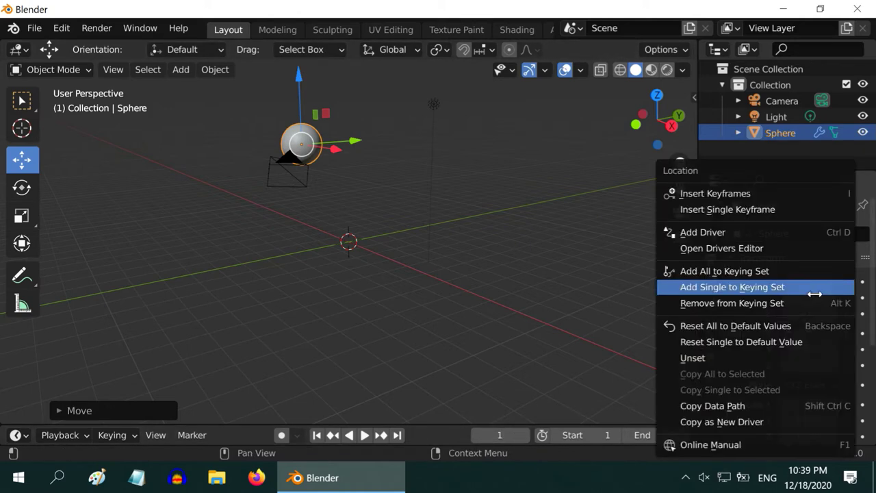
click(716, 193)
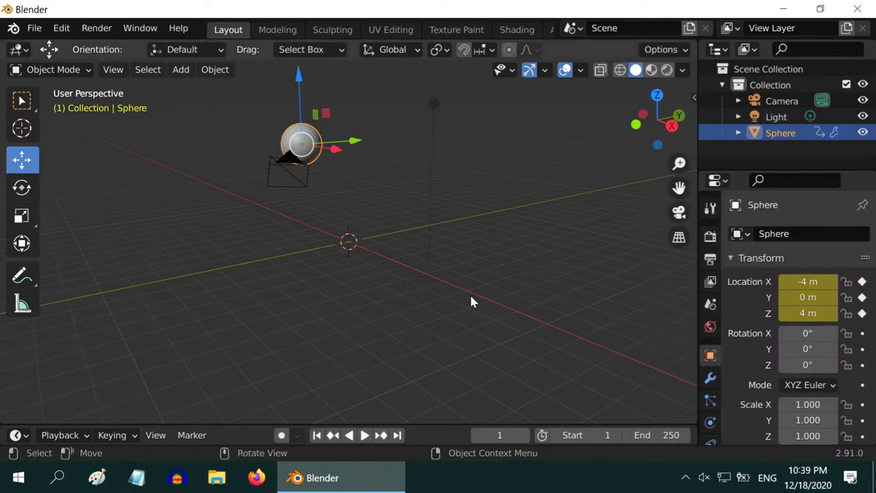
- Go to frame 36 and move the sphere freehand forward along X and down to about 0.01 m in Z
click(501, 434)
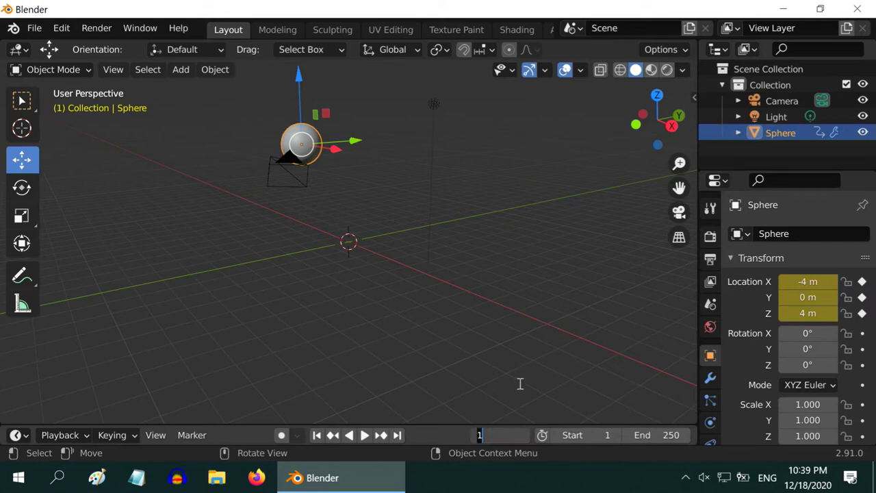
key(Return)
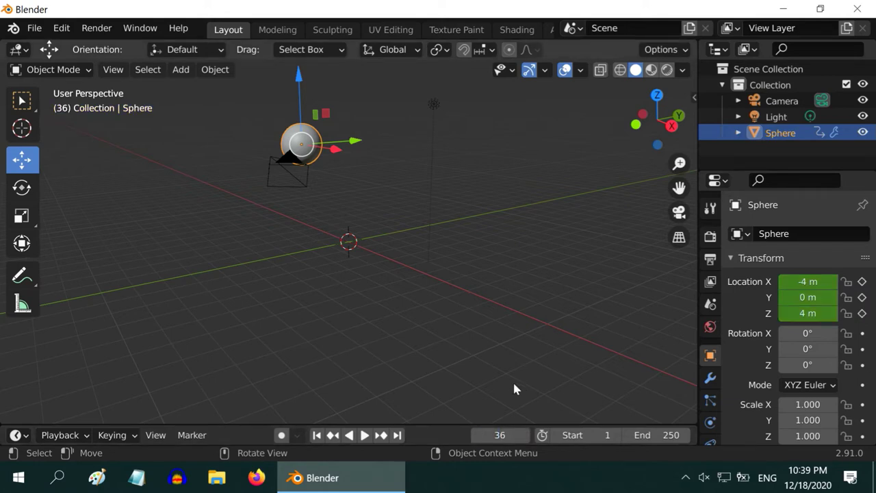
drag(336, 150, 385, 182)
drag(349, 86, 374, 177)
drag(391, 267, 405, 267)
- Set the sphere's location to X 1.75 m and Z 0.8 m, and insert location keyframes at frame 36
double_click(811, 282)
text(1.75)
key(Return)
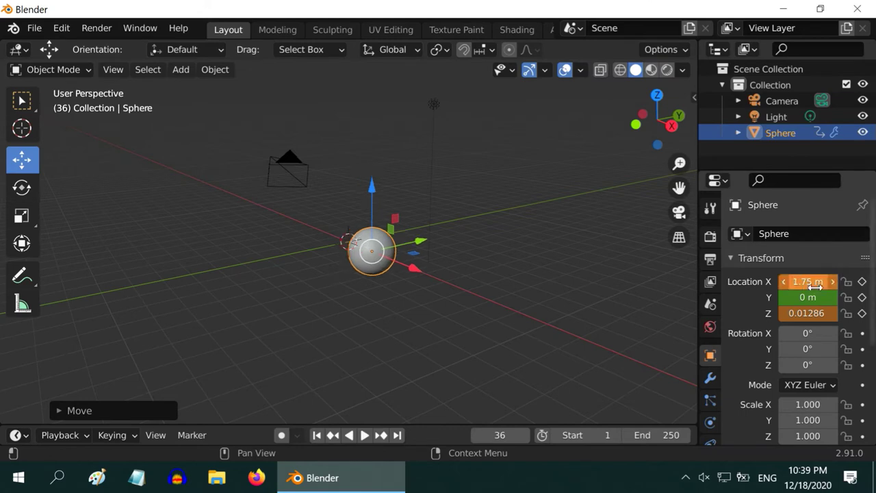
double_click(816, 314)
key(BackSpace)
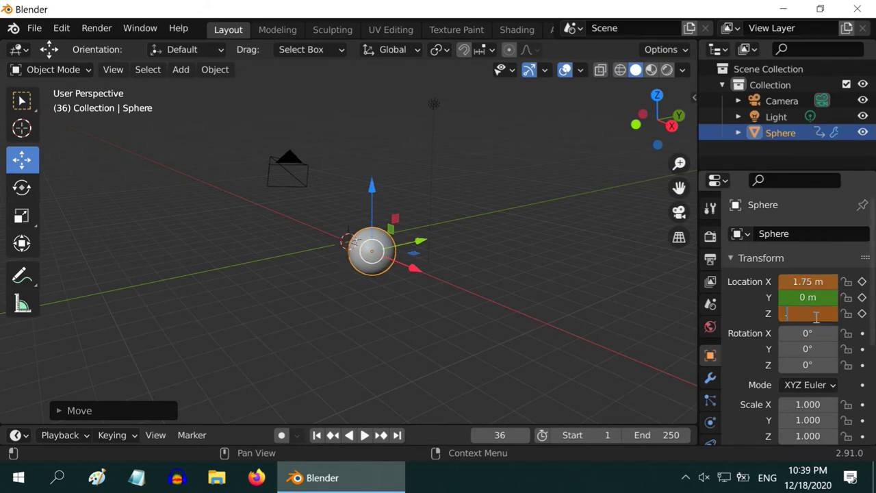
text(0.8)
key(Return)
right_click(814, 314)
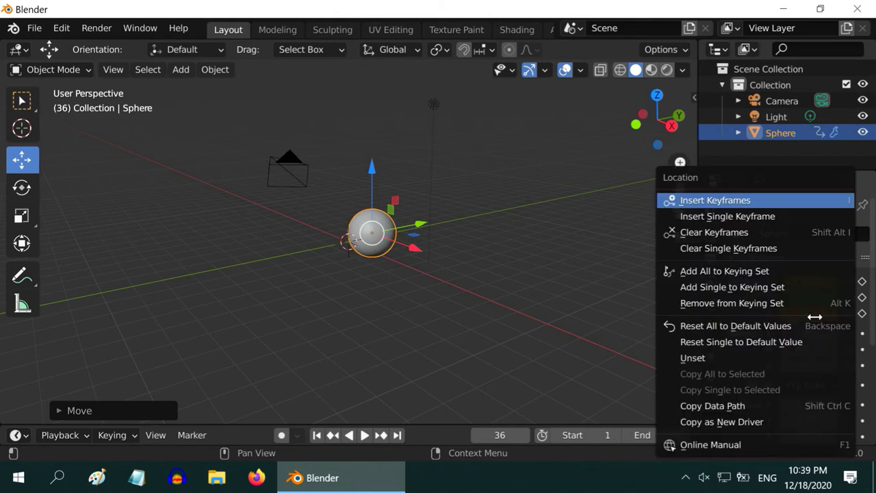
click(745, 199)
- Go to frame 72 and move the sphere freehand to about 7.91 m in X and 3.84 m in Z
middle_drag(556, 334, 571, 362)
click(497, 434)
text(72)
key(Return)
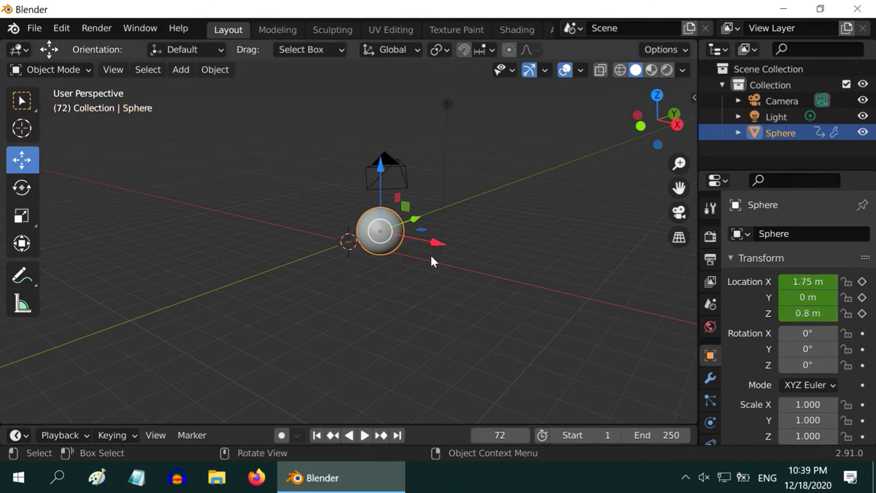
drag(436, 245, 581, 286)
key(g)
key(z)
click(542, 93)
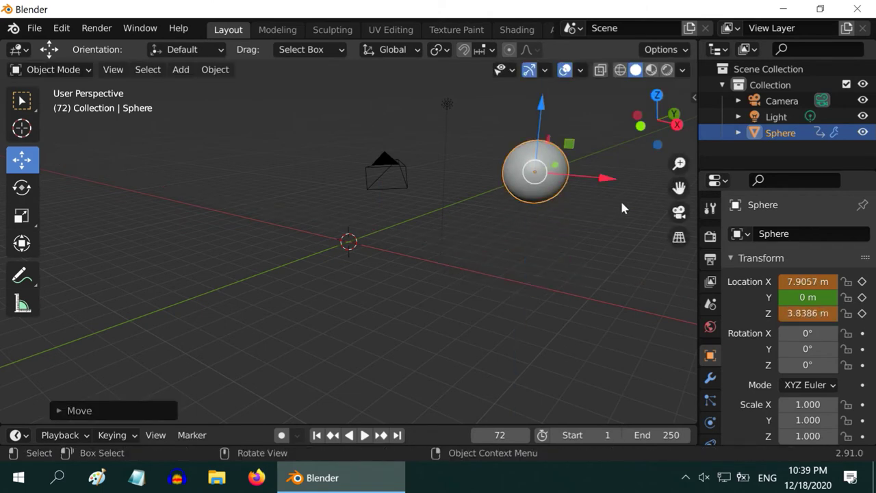
- Set the sphere's location to X 8 m and Z 4 m, insert location keyframes at frame 72, and return to the Select Box tool
double_click(806, 282)
text(8)
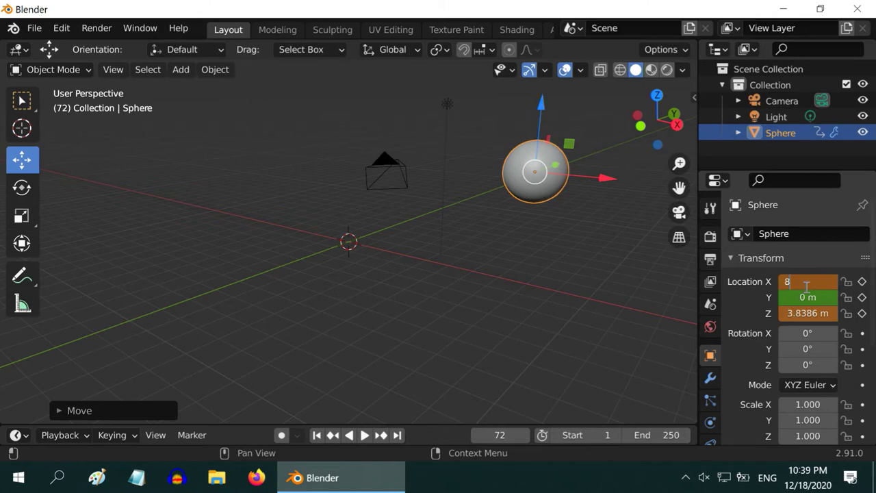
key(Return)
double_click(811, 313)
text(4)
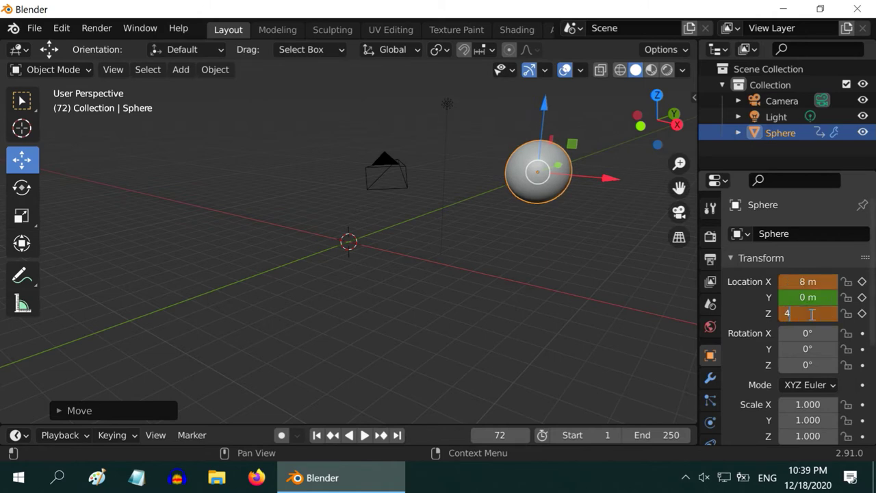
key(Return)
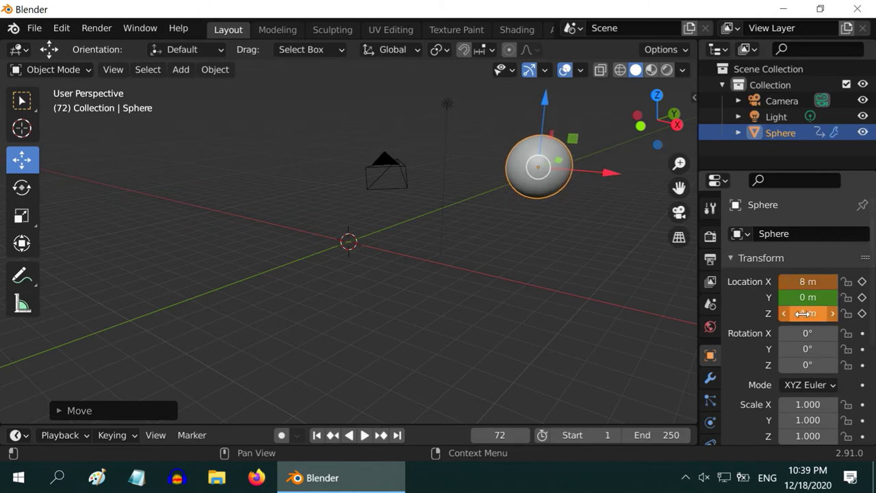
right_click(809, 313)
click(753, 207)
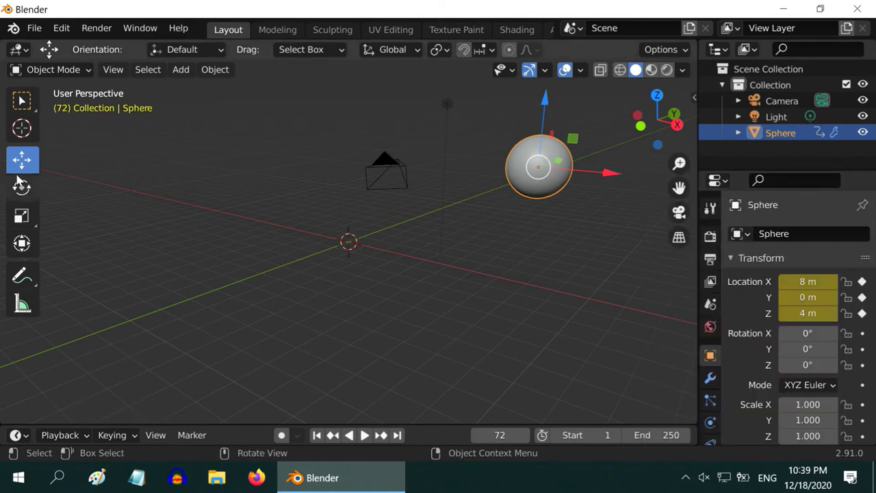
click(21, 101)
middle_drag(405, 319, 423, 324)
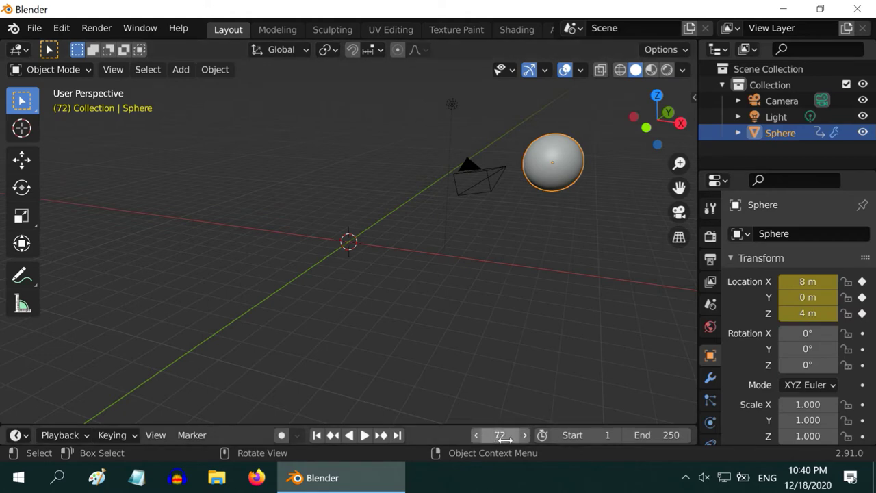
- Set the animation's end frame to 100 and play it from the first frame
click(672, 434)
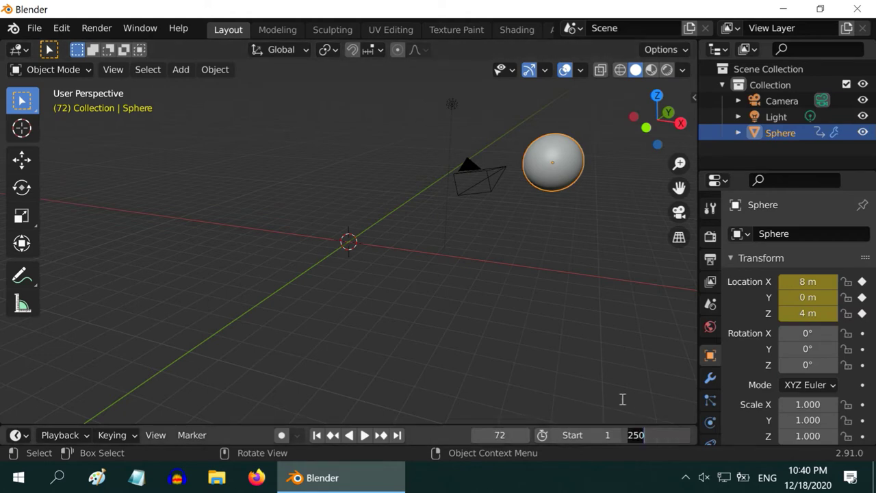
text(1)
key(Return)
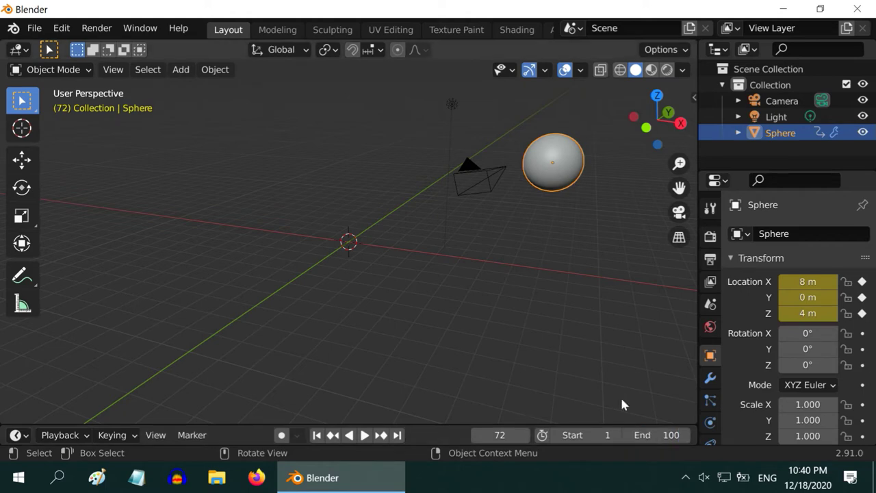
click(317, 434)
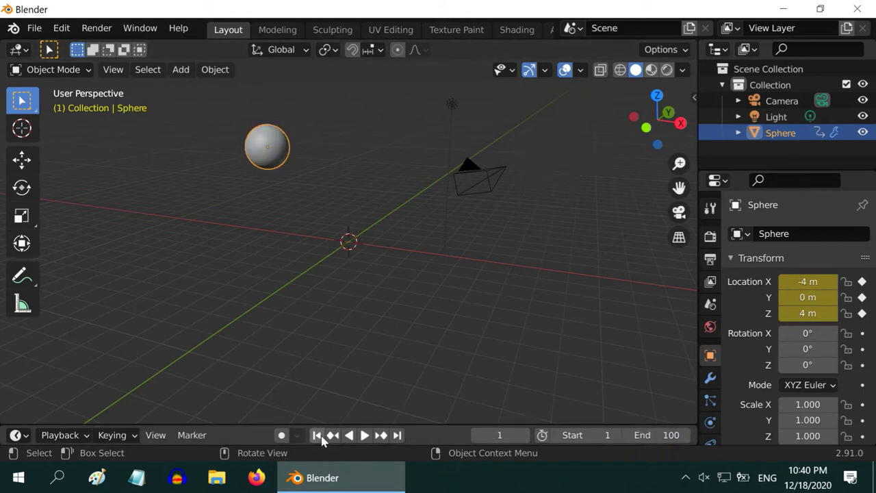
click(365, 436)
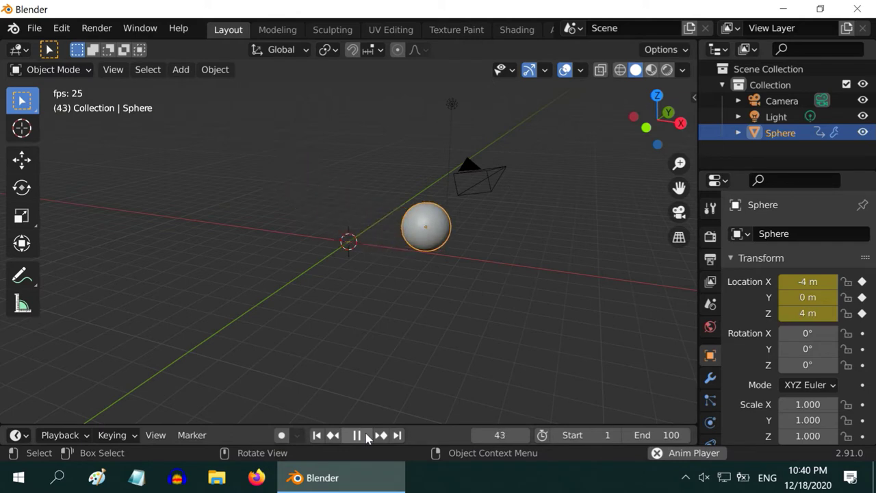
- Stop the animation playback, select the camera and switch the viewport to look through it
click(367, 436)
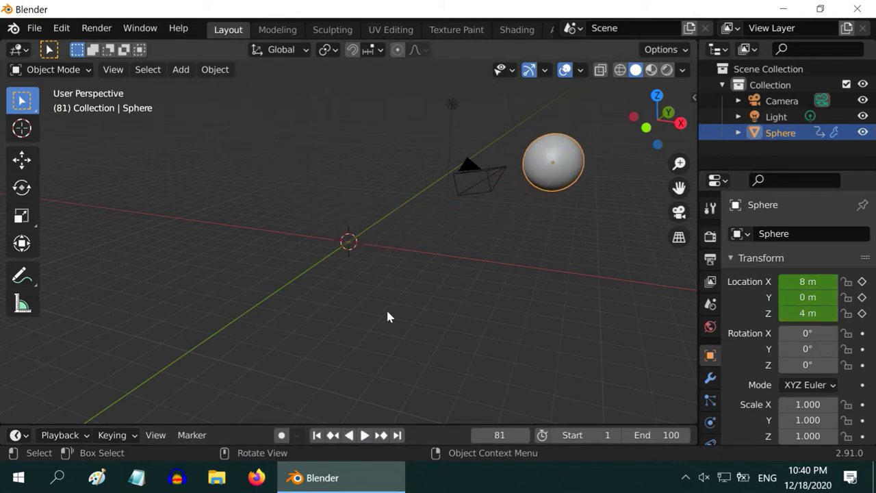
click(494, 187)
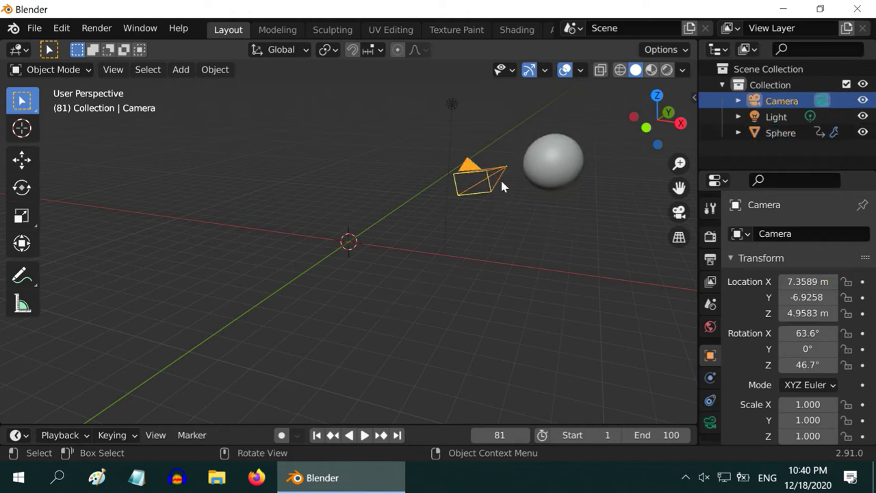
click(680, 214)
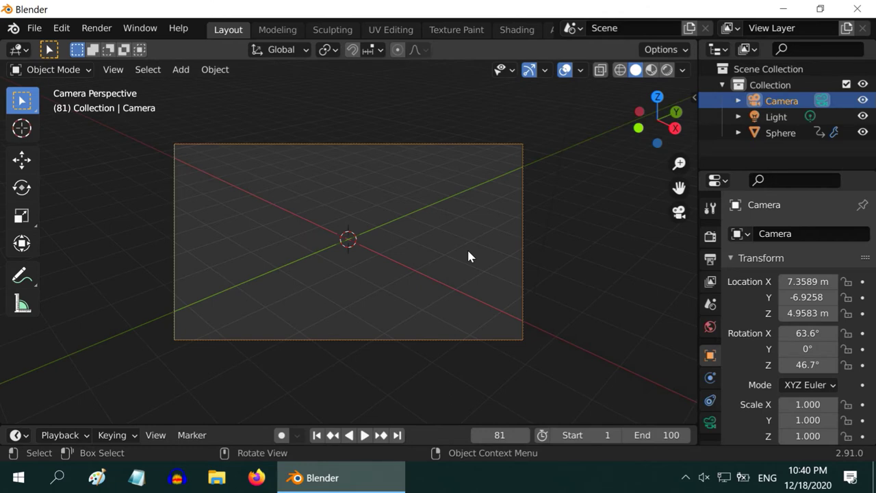
scroll(468, 252, down, 4)
scroll(468, 257, up, 2)
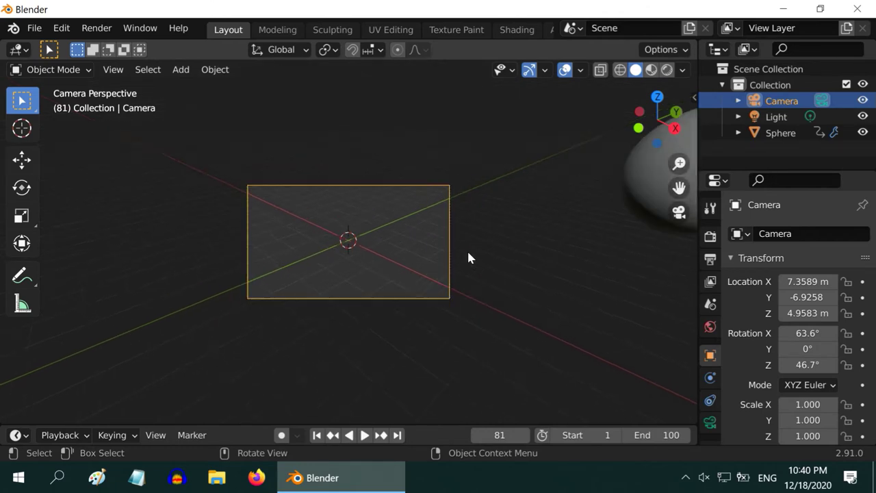
scroll(467, 259, down, 2)
scroll(468, 260, up, 4)
scroll(468, 260, up, 2)
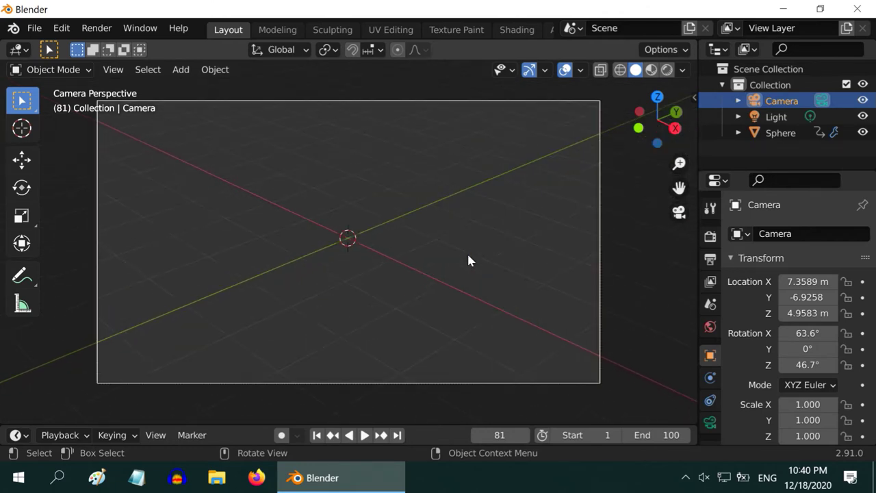
- Lock the camera to the view so that viewport navigation moves the camera
key(n)
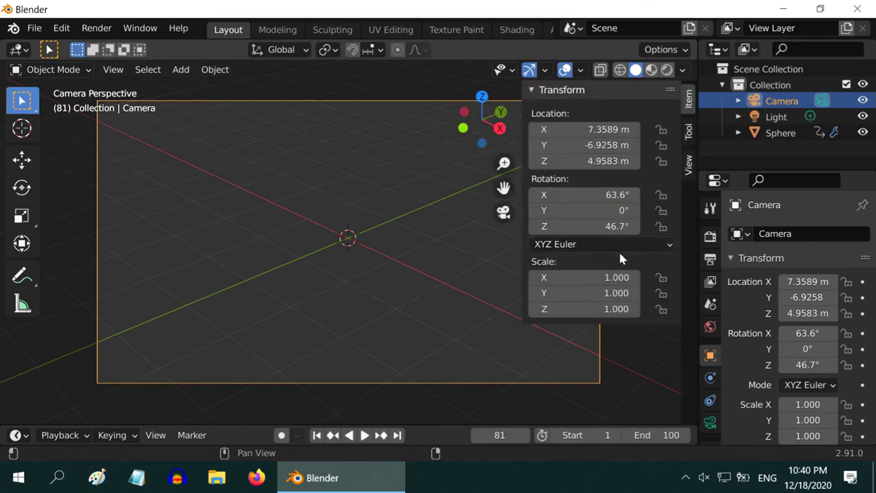
click(688, 170)
click(597, 283)
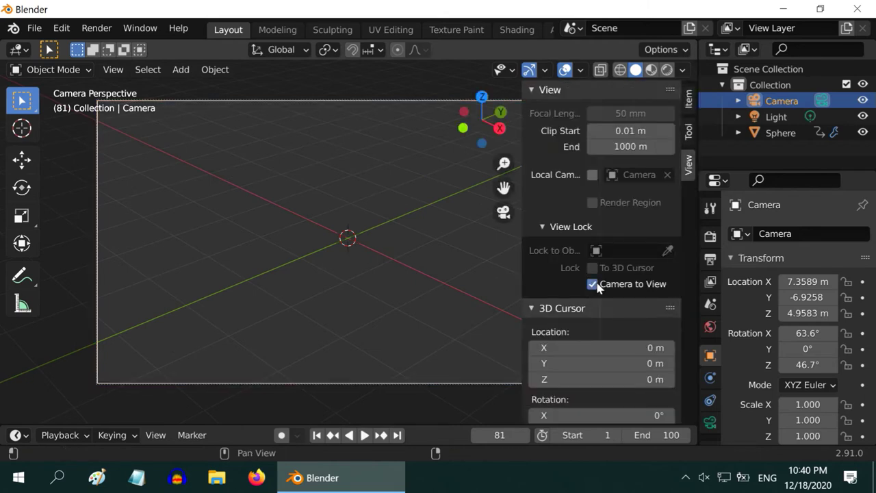
key(n)
- Reposition the camera to about X 12.8, Y -18.2, Z 10.5 m to frame the sphere's path, and return to frame 1
scroll(437, 274, down, 5)
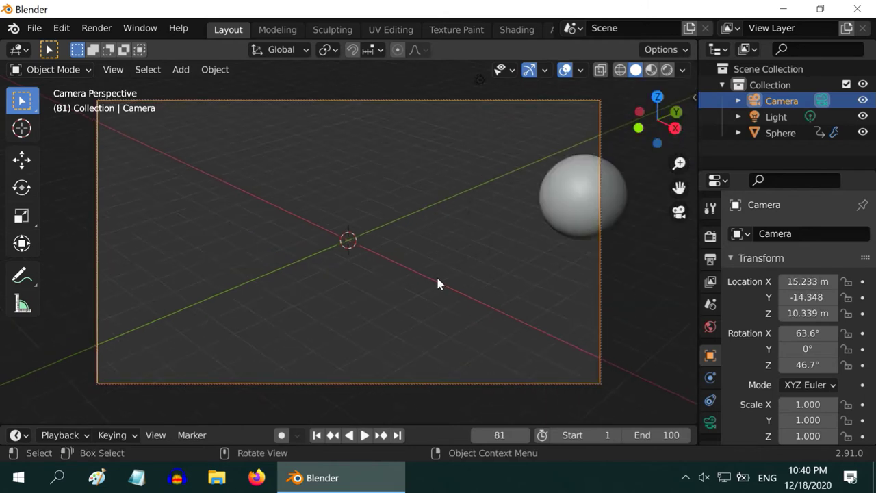
middle_drag(436, 284, 431, 332)
middle_drag(481, 342, 450, 356)
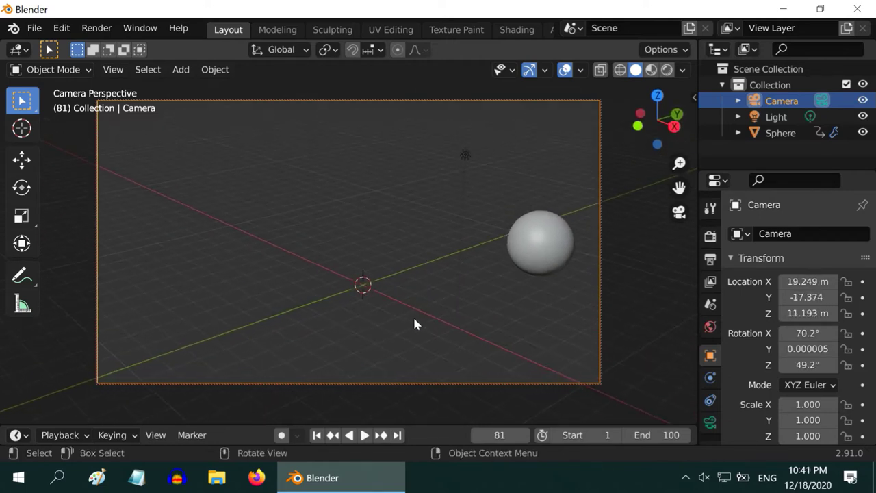
shift+middle_drag(415, 318, 373, 308)
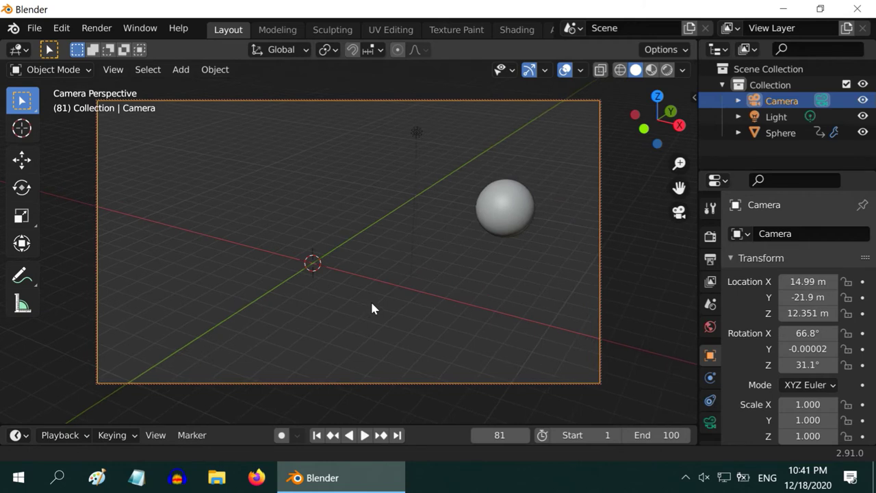
click(317, 435)
scroll(361, 339, up, 2)
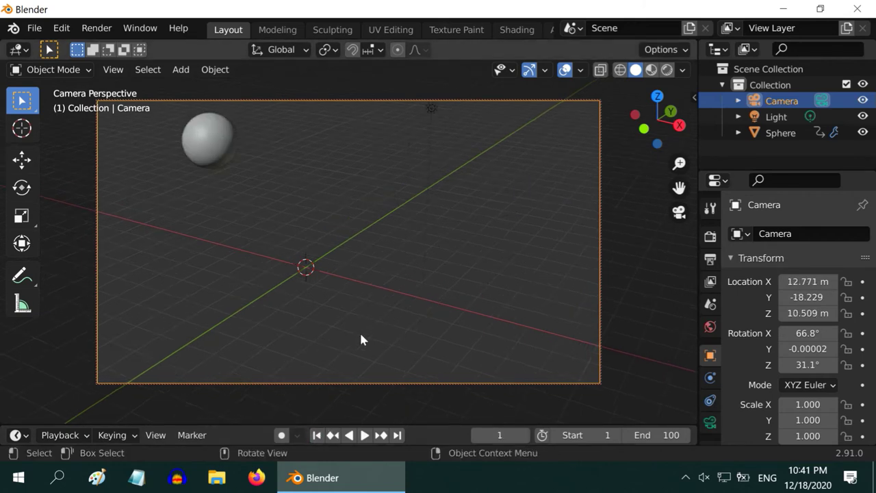
- Select the sphere, step through its keyframes to check they stay in the camera frame, and return to frame 1
click(383, 436)
click(221, 156)
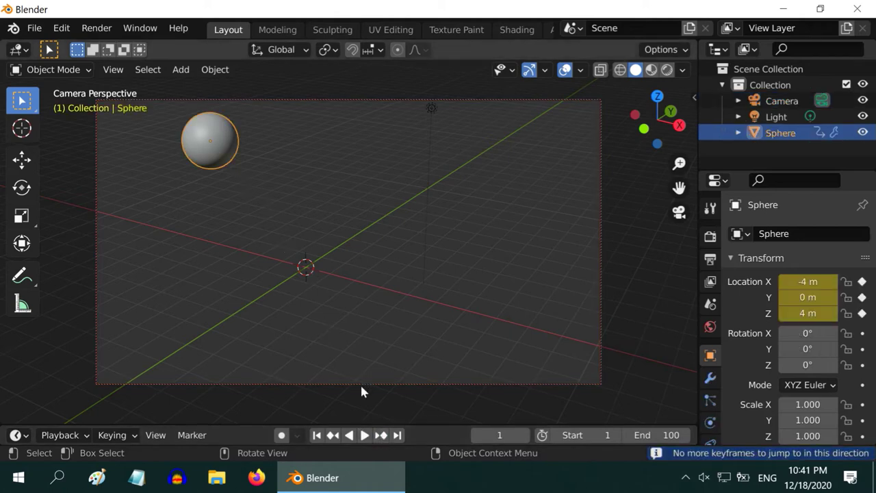
click(381, 435)
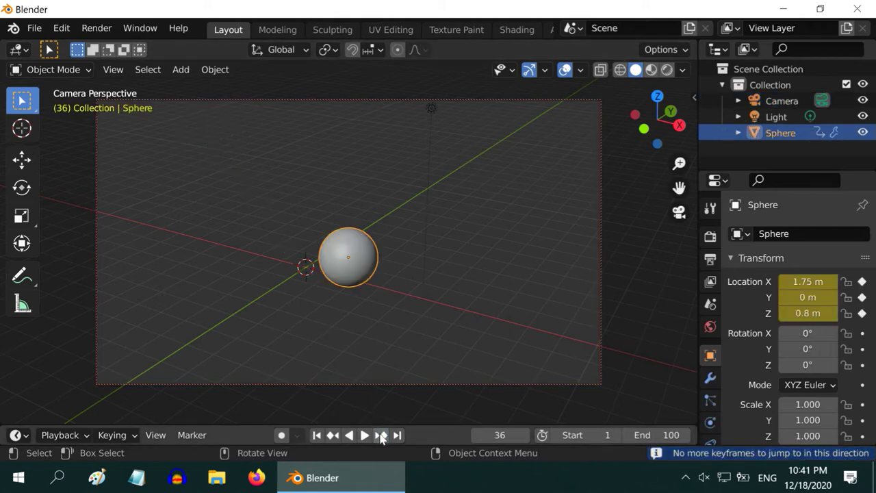
click(381, 436)
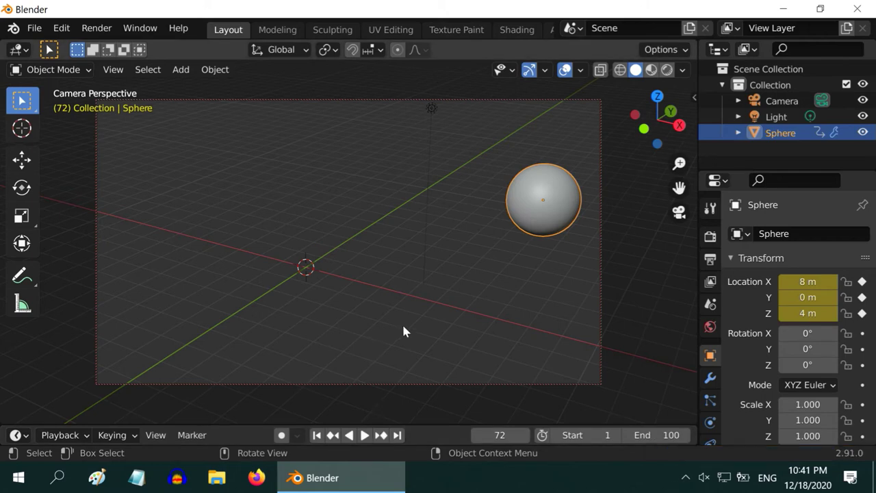
click(334, 435)
click(333, 436)
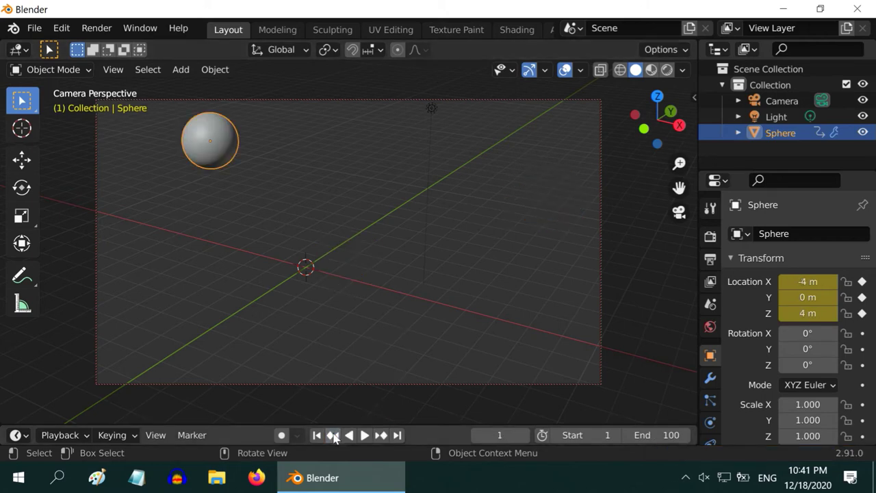
- Add a mesh plane at the origin and scale it by 20 as the floor
click(179, 70)
mouse_move(198, 87)
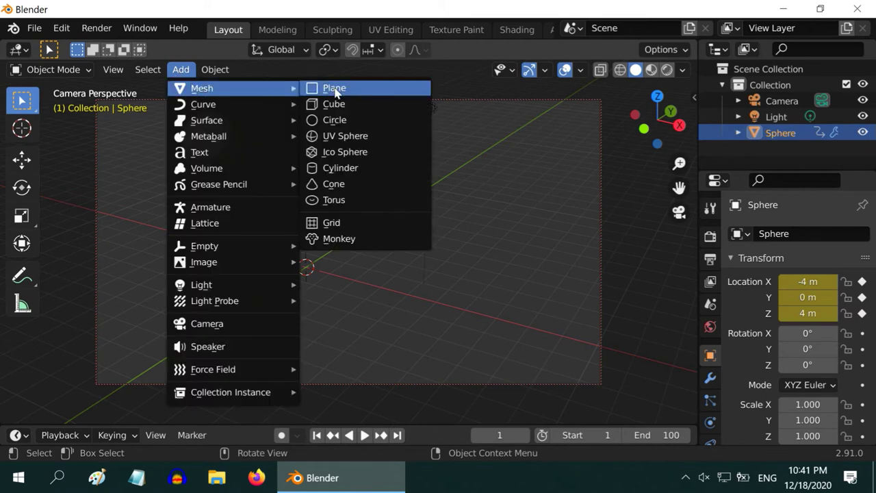
click(334, 88)
text(s20)
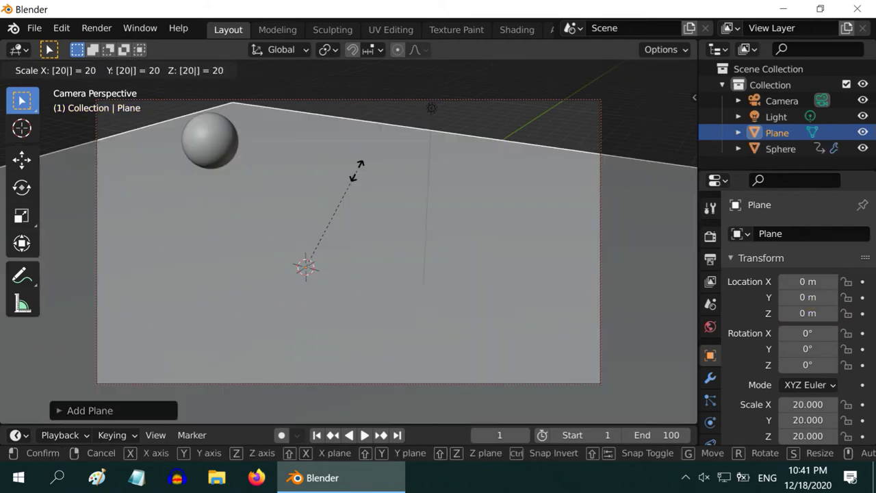
key(Return)
- Add a second mesh plane at the origin and scale it by 20
click(176, 72)
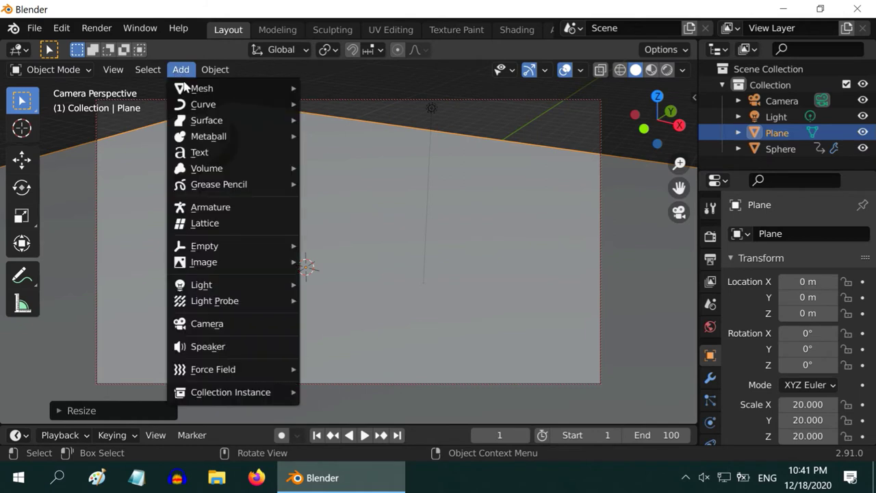
mouse_move(195, 88)
click(334, 88)
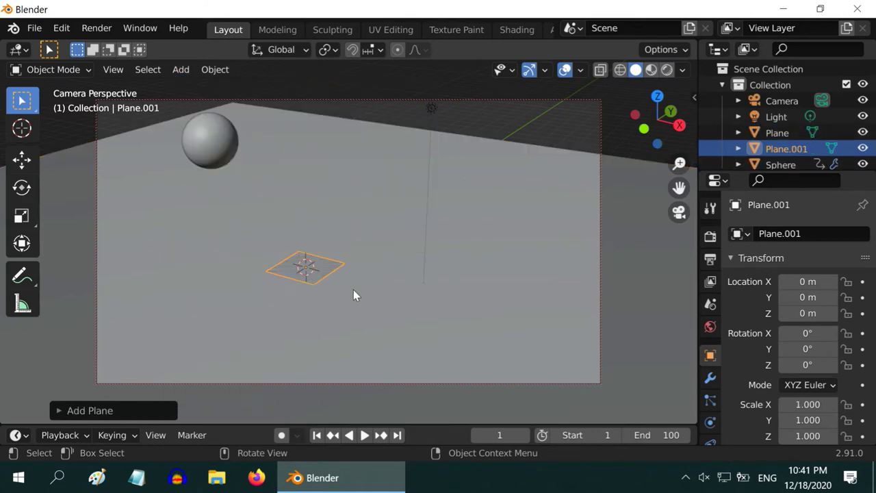
text(s20)
key(Return)
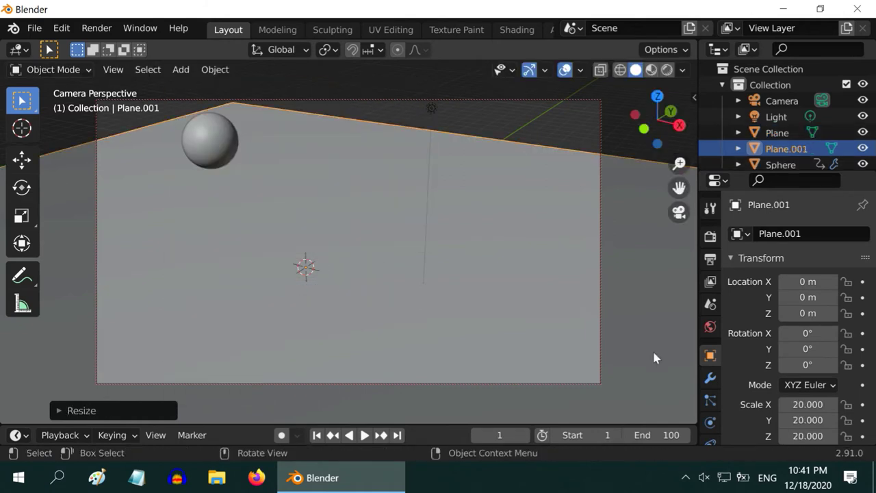
- Turn the second plane into a back wall with an X rotation of 90° and a Y location of 3 m
click(808, 333)
text(90)
key(Return)
click(805, 297)
text(3)
key(Return)
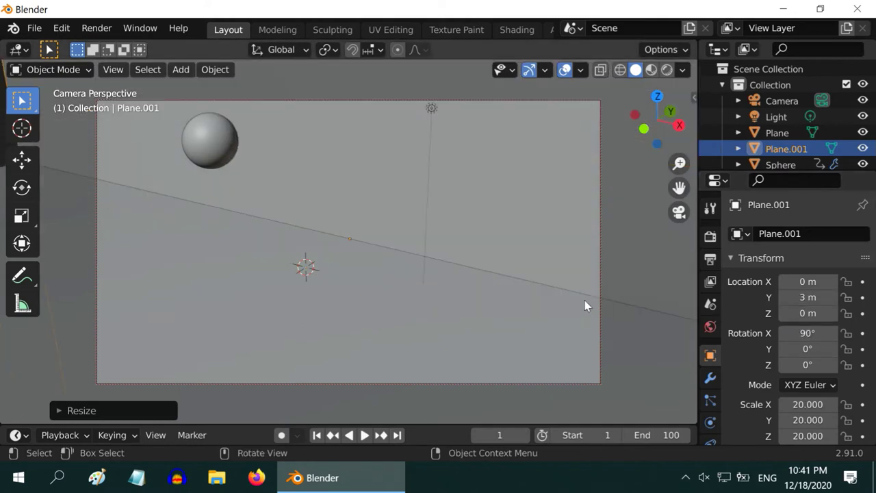
- Play the animation from the first frame to check the sphere against the floor and wall, and stop it
click(317, 436)
click(364, 435)
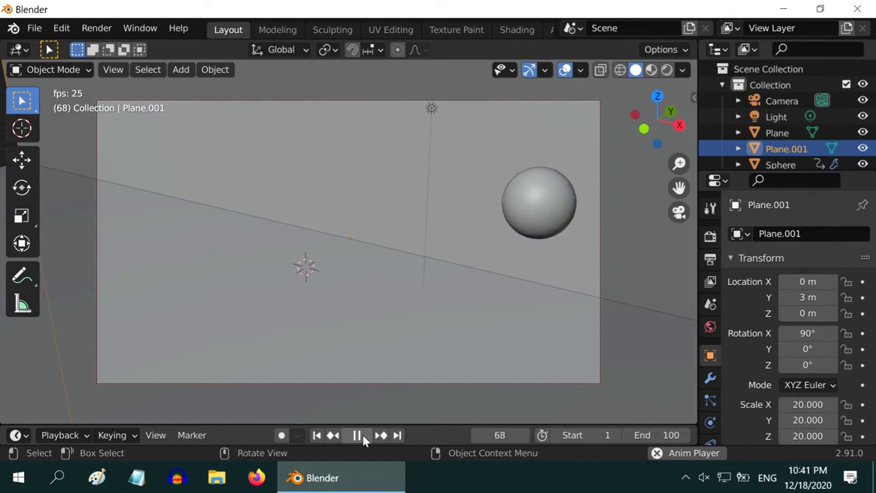
click(357, 436)
- Set the render output folder to the Desktop and the output file format to FFmpeg video
click(710, 259)
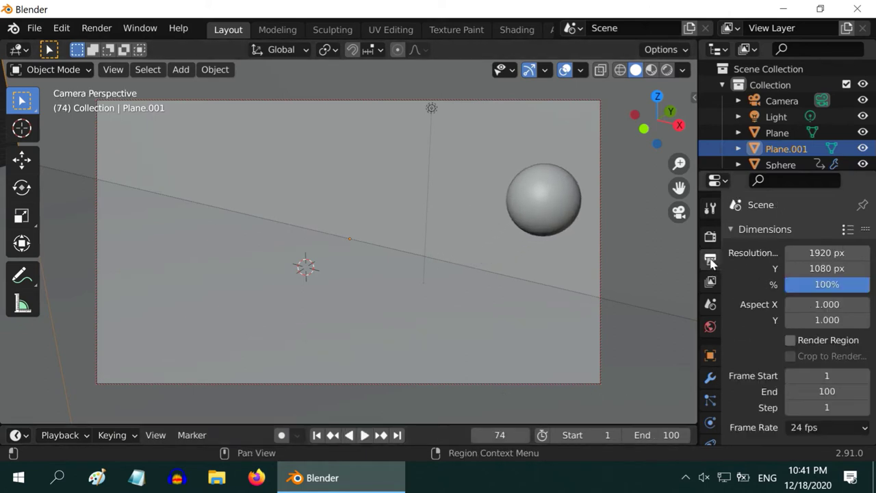
scroll(775, 293, down, 1)
scroll(774, 293, down, 4)
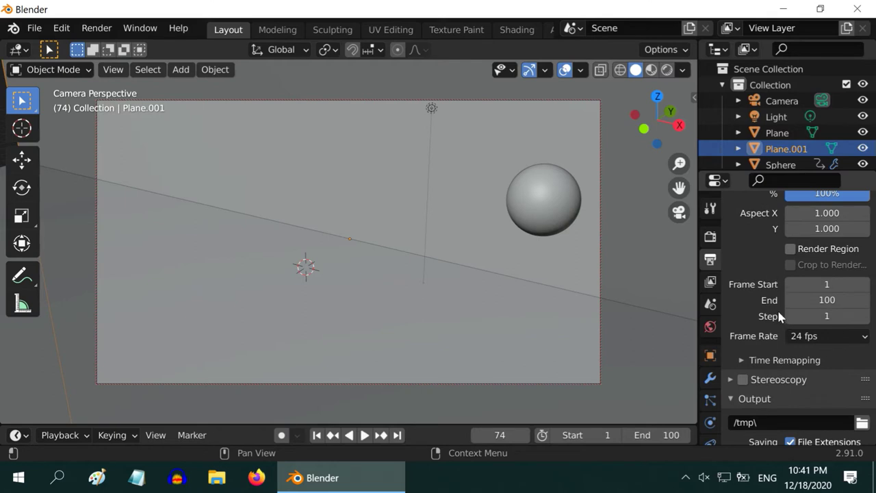
scroll(778, 316, down, 8)
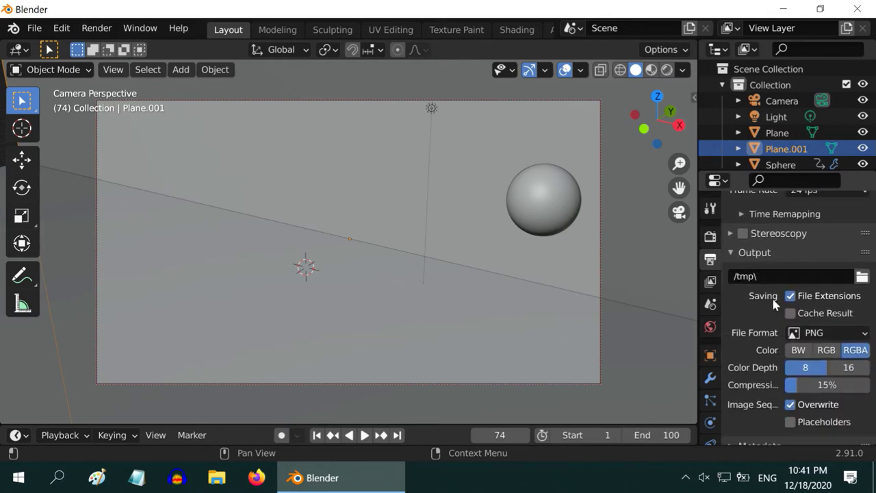
click(862, 278)
click(80, 368)
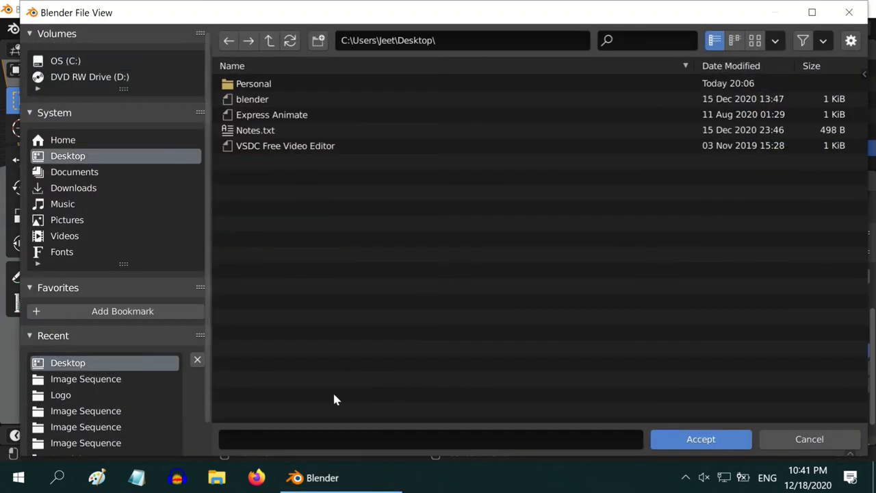
click(684, 440)
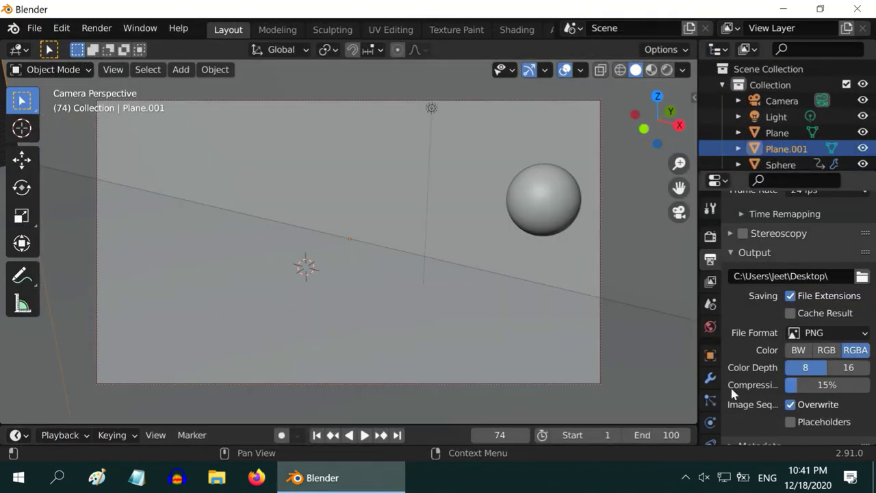
click(826, 334)
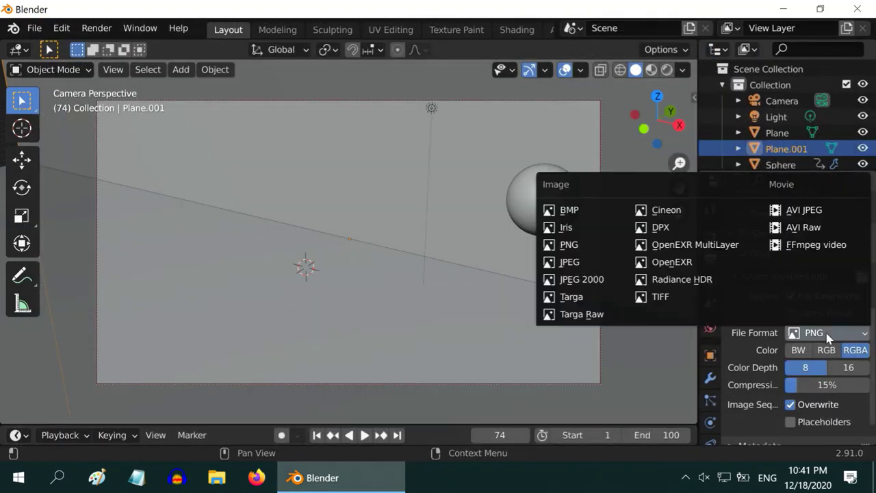
click(822, 247)
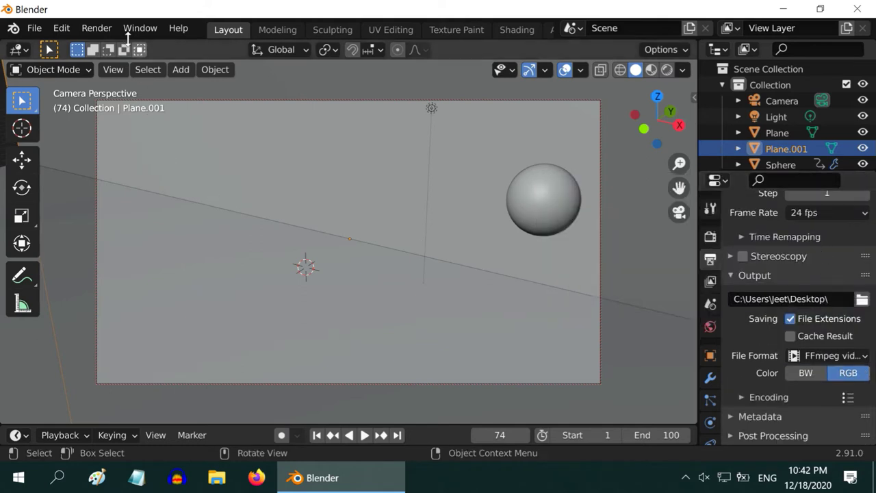
- Render the animation, minimize the render window and open the rendered 0001-0100 video from the desktop
click(100, 28)
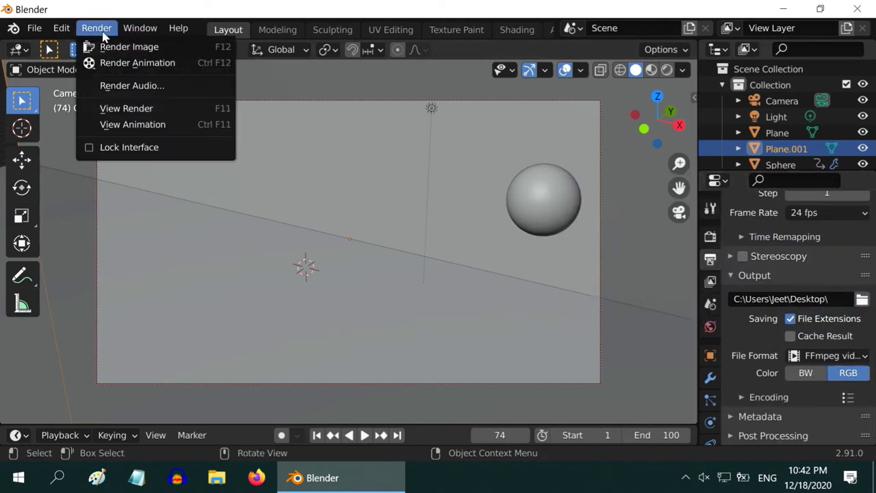
click(120, 63)
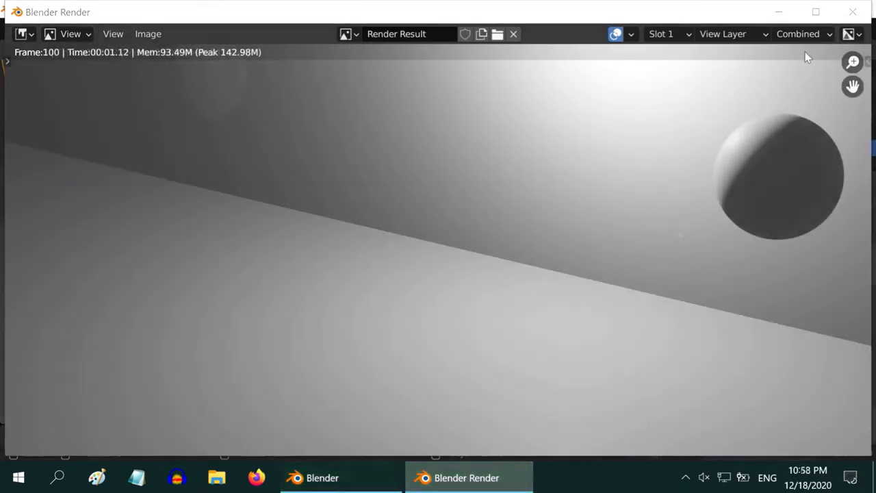
click(778, 12)
key(super+d)
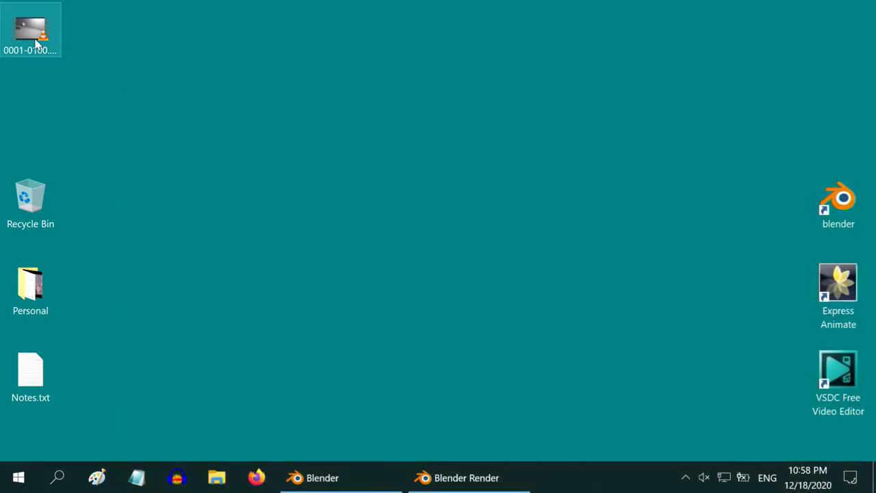
double_click(34, 35)
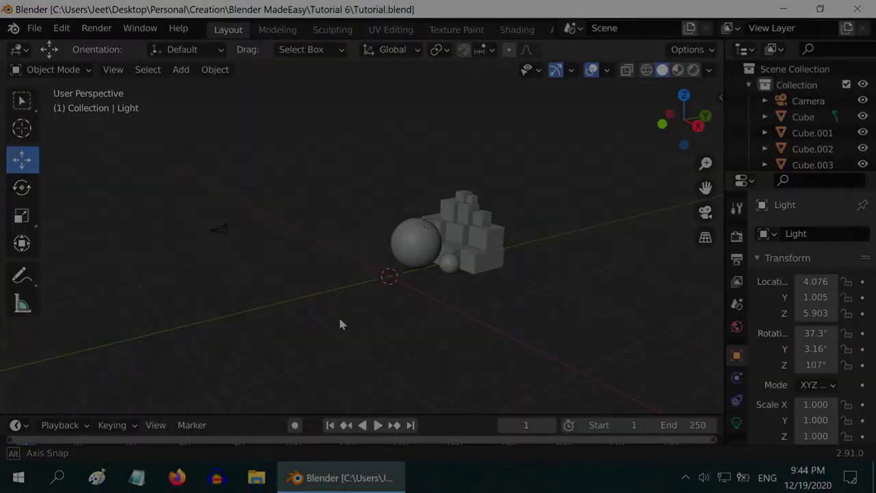
- Select the camera, look through it and enable the Camera to View lock
middle_drag(338, 315, 448, 317)
scroll(413, 307, up, 4)
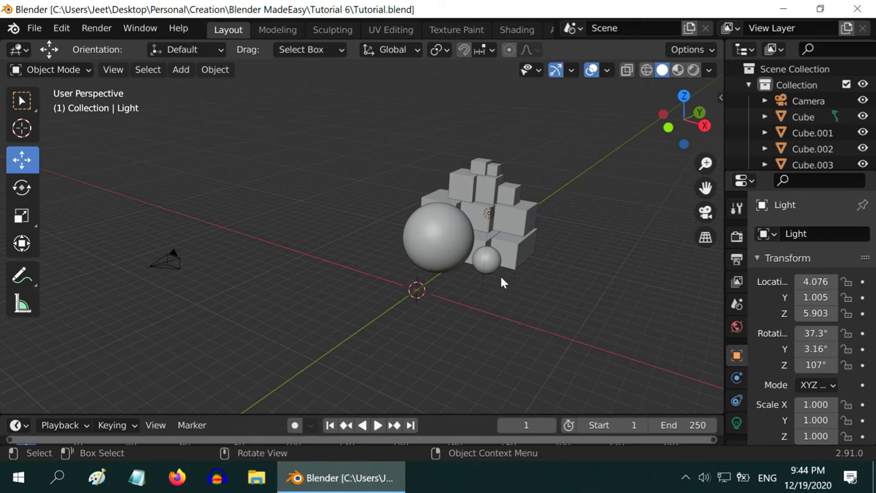
click(173, 270)
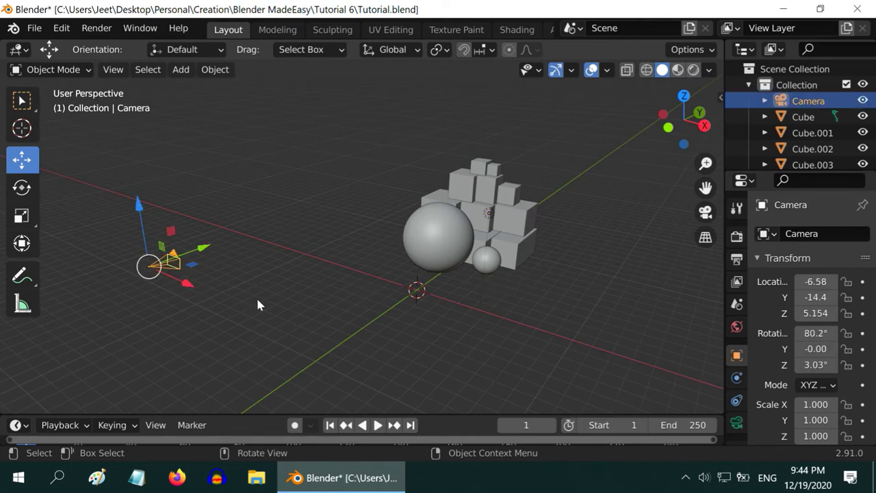
scroll(257, 300, down, 3)
middle_drag(257, 300, 251, 320)
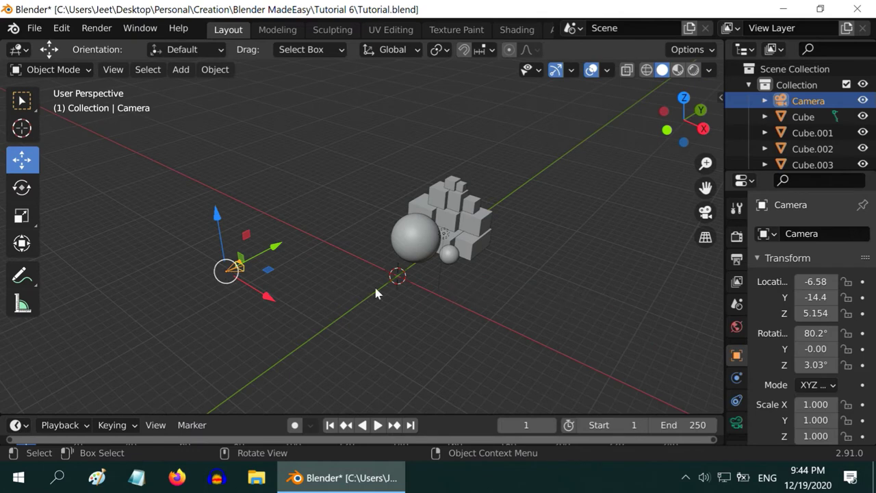
mouse_move(444, 299)
middle_down()
mouse_move(446, 309)
mouse_move(454, 294)
middle_up()
click(706, 212)
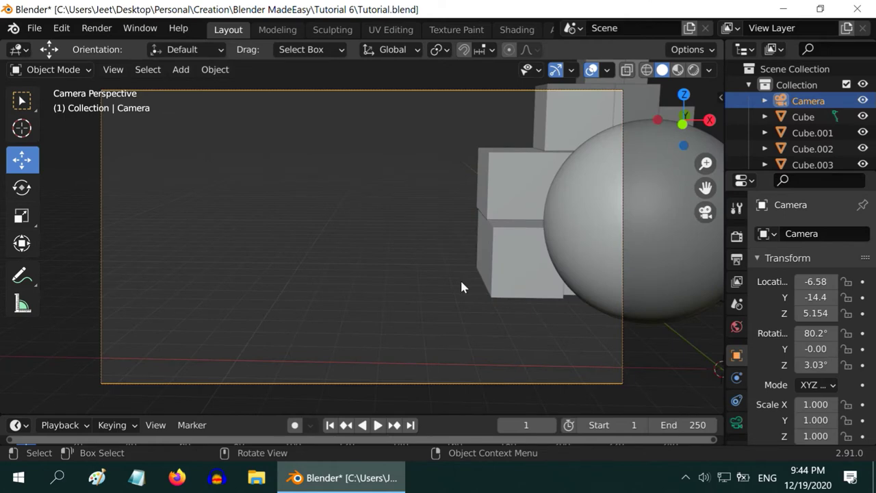
key(n)
click(619, 284)
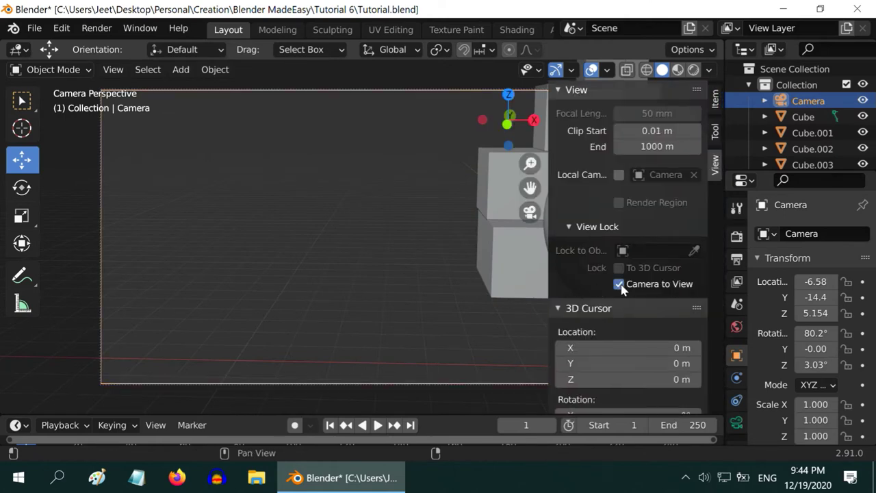
key(n)
- Pull the camera back to about X -12.4 m, Y -41.1 m, Z 9.55 m to frame all cubes and spheres, then leave the camera view
scroll(432, 272, down, 8)
shift+middle_drag(430, 275, 432, 336)
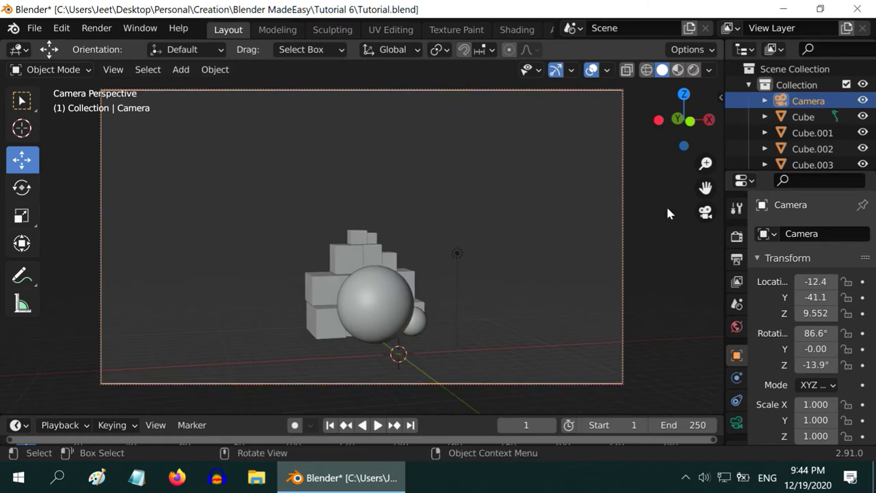
click(705, 213)
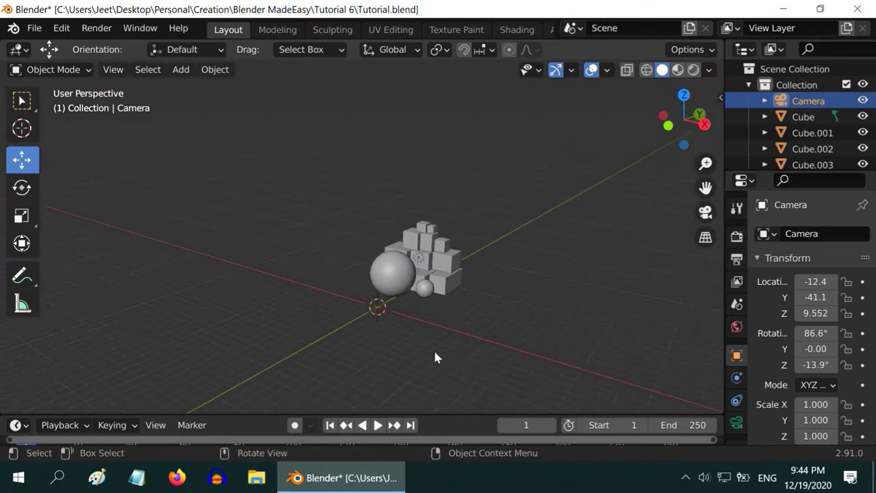
- Show the camera in top view and insert location keyframes for it at frame 1
scroll(436, 356, down, 4)
key(KP_7)
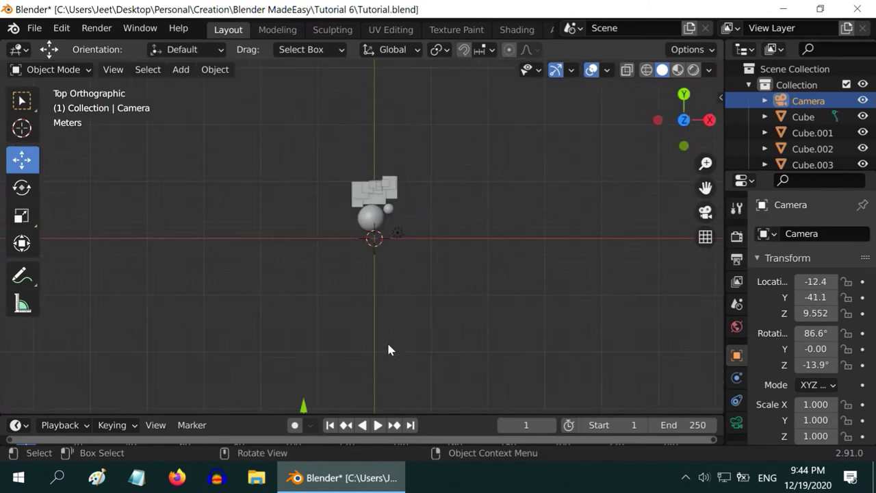
scroll(420, 344, down, 1)
shift+middle_drag(403, 350, 377, 287)
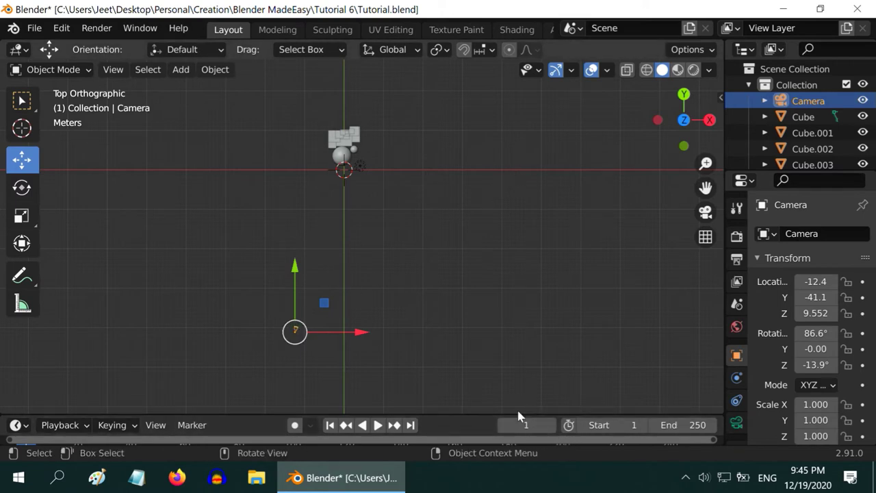
right_click(815, 297)
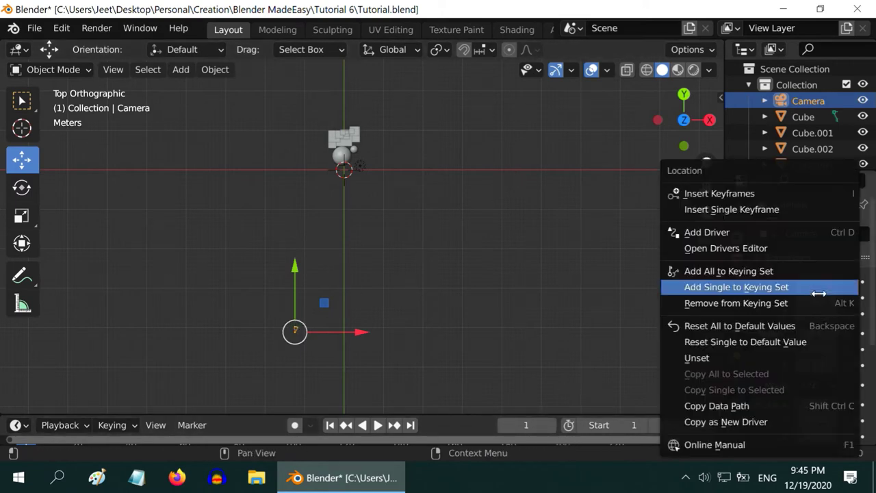
click(732, 193)
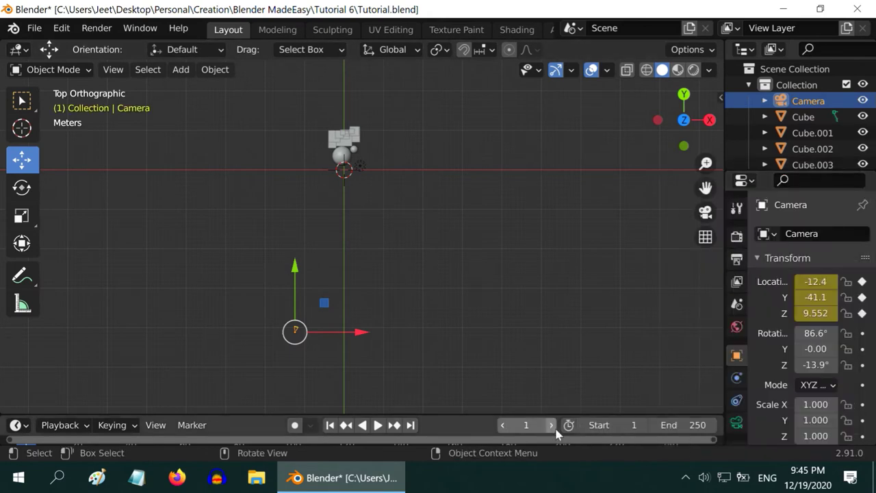
- At frame 100, move the camera to about X 47.3 m, Y 0.08 m and insert location keyframes
click(532, 424)
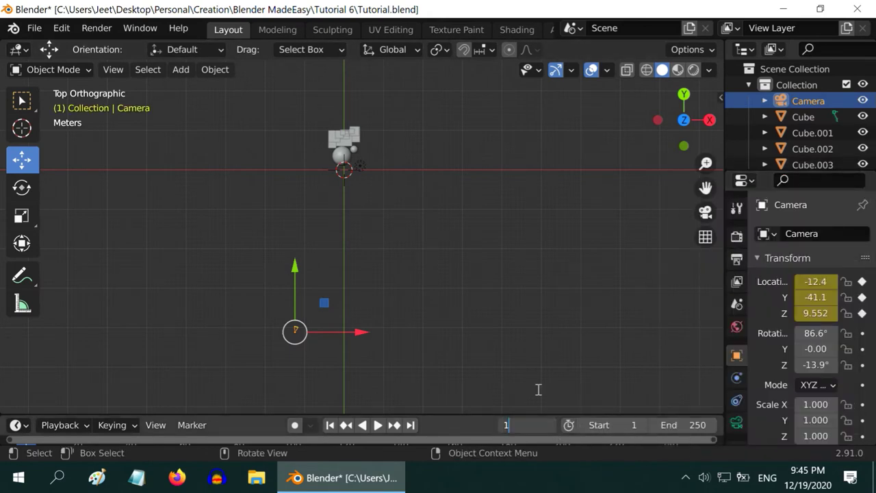
text(100)
key(Return)
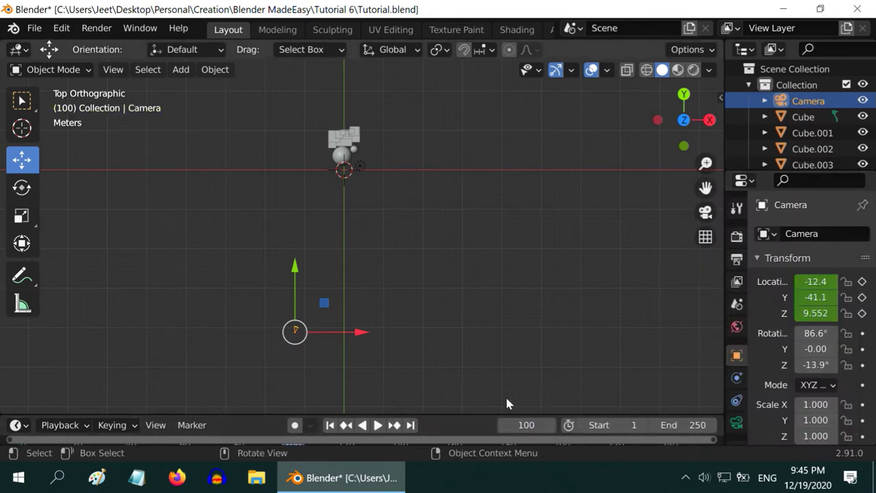
drag(301, 340, 531, 170)
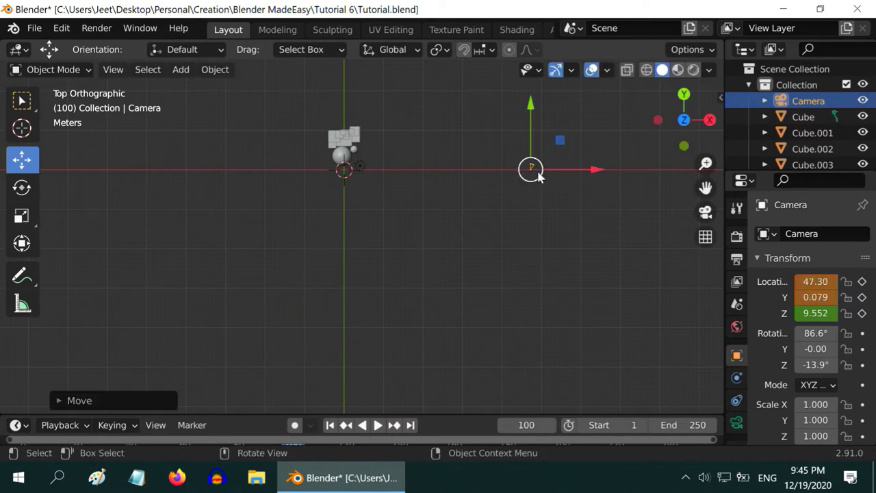
right_click(814, 281)
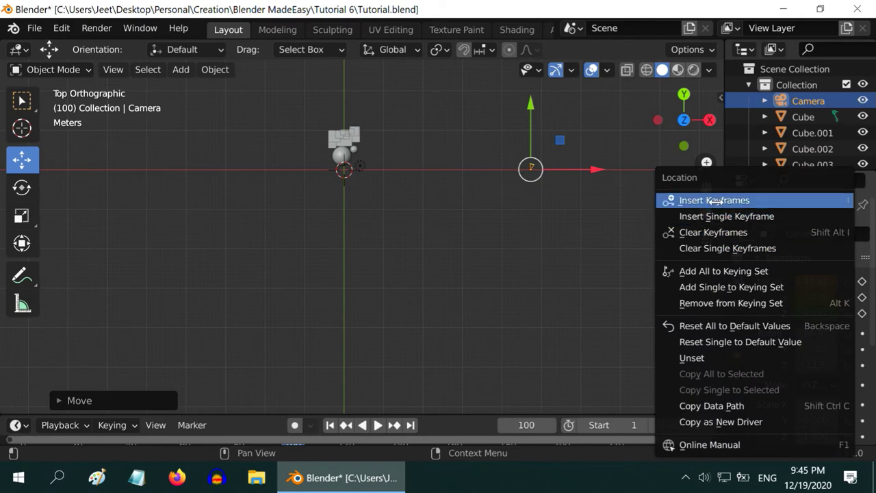
click(716, 200)
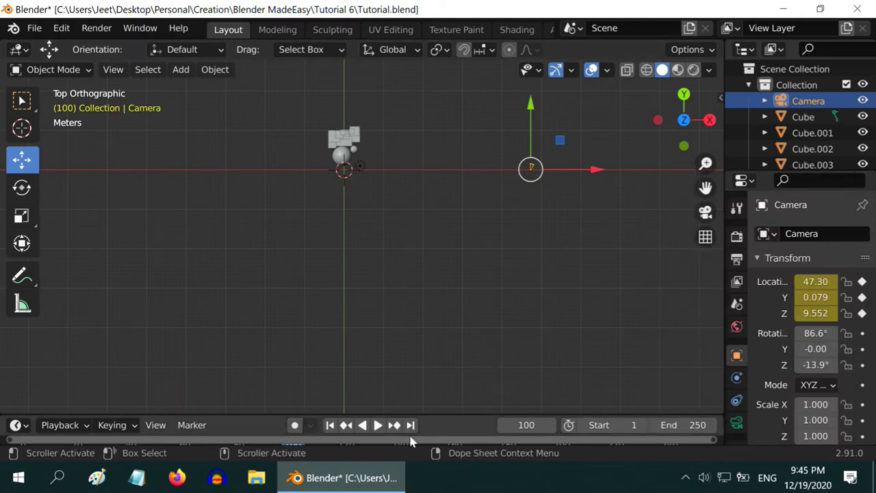
- Play the camera movement from the first frame in top view, stop it and return to frame 1
click(330, 426)
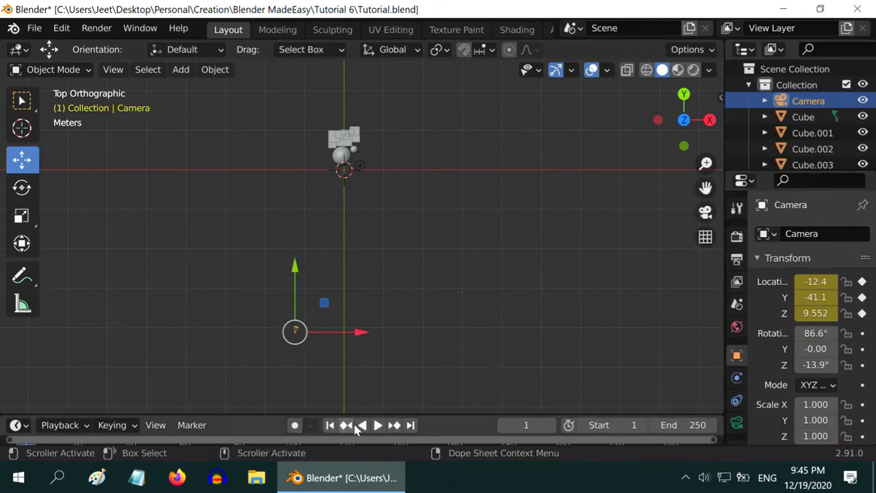
click(377, 424)
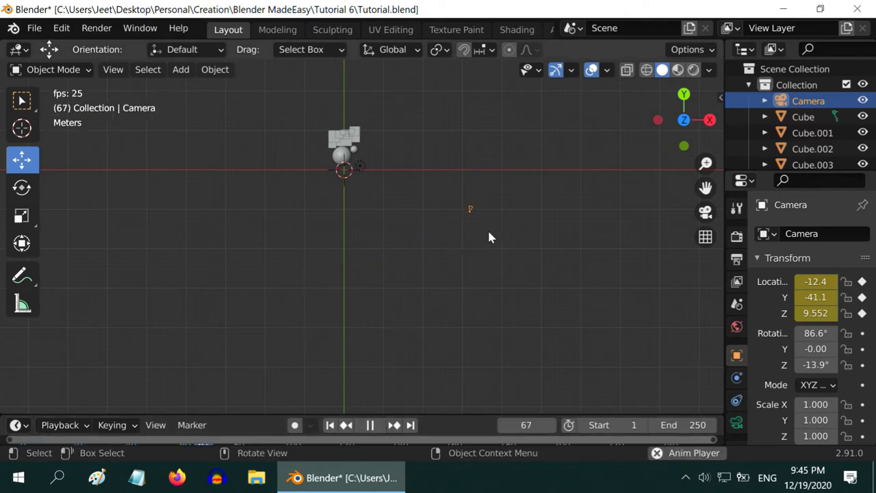
click(369, 425)
click(329, 425)
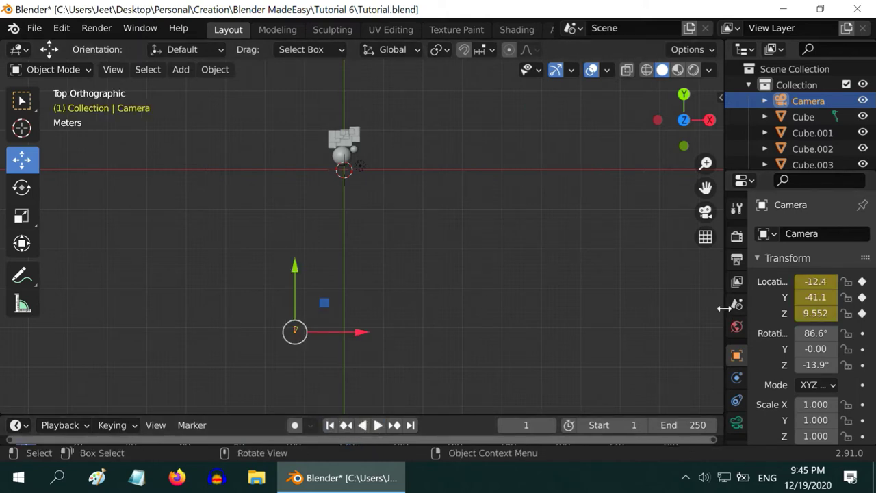
- Widen the properties area, play the animation through the camera, stop it and leave the camera view
drag(713, 313, 696, 311)
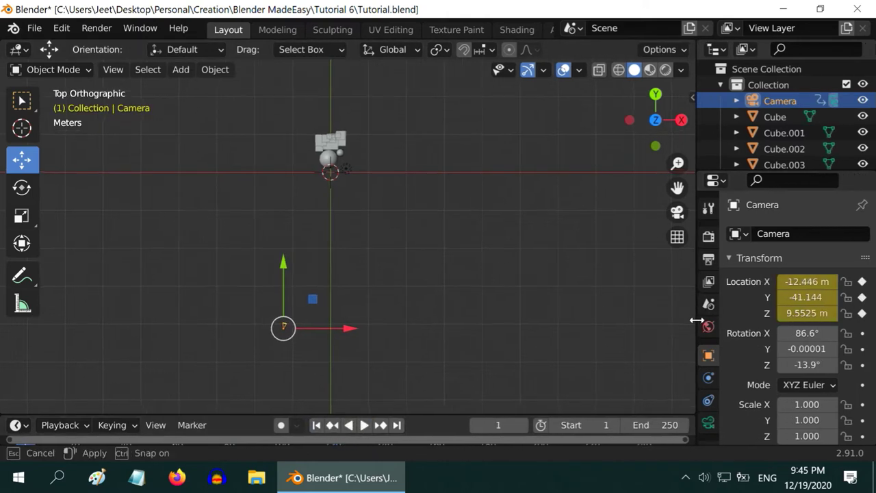
click(676, 213)
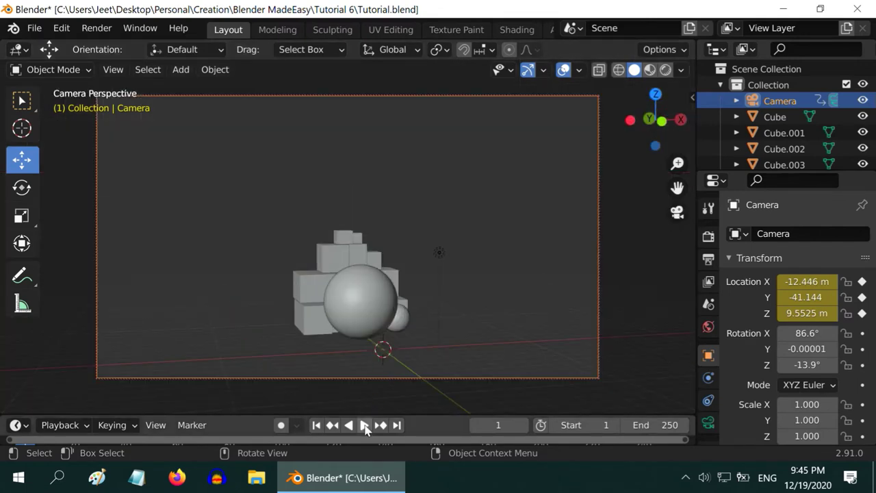
click(364, 425)
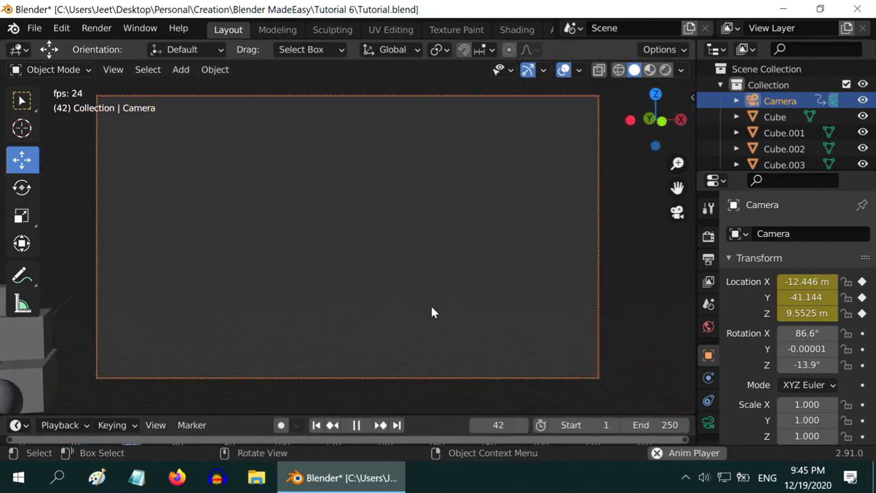
click(356, 425)
click(676, 213)
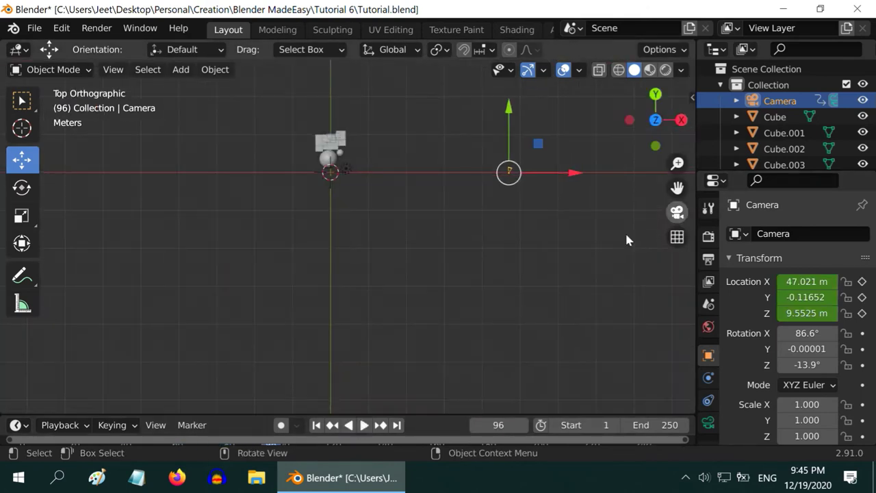
- Replay the camera's path from above, stop playback and go back to the first frame
click(316, 425)
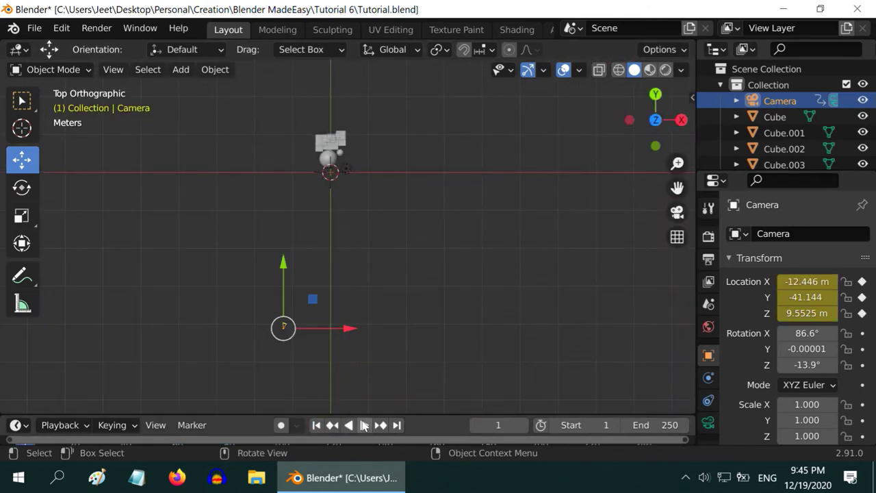
click(363, 425)
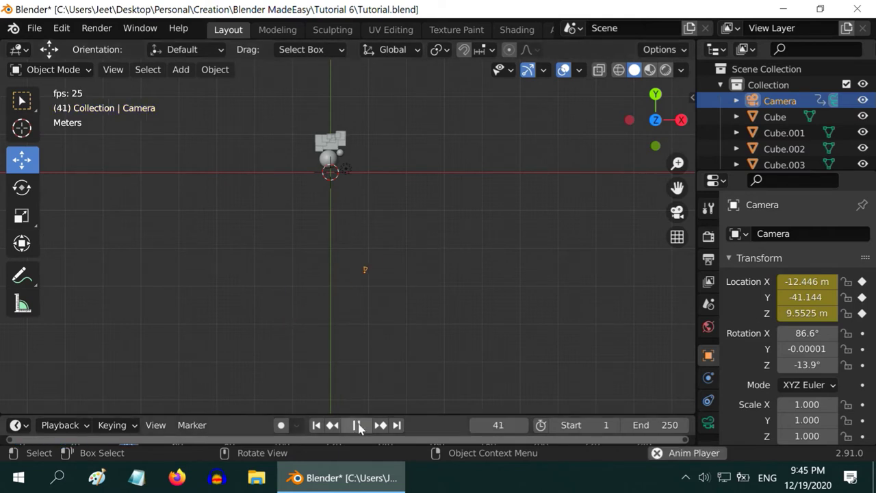
click(356, 425)
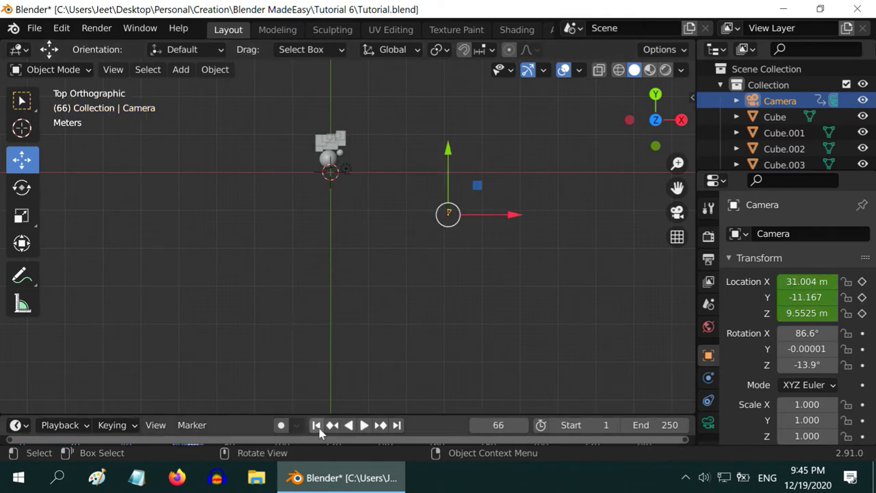
click(316, 425)
- Select the small cube at the top of the pile and locate its name in the scene's object list
middle_drag(388, 318, 363, 223)
scroll(368, 230, up, 5)
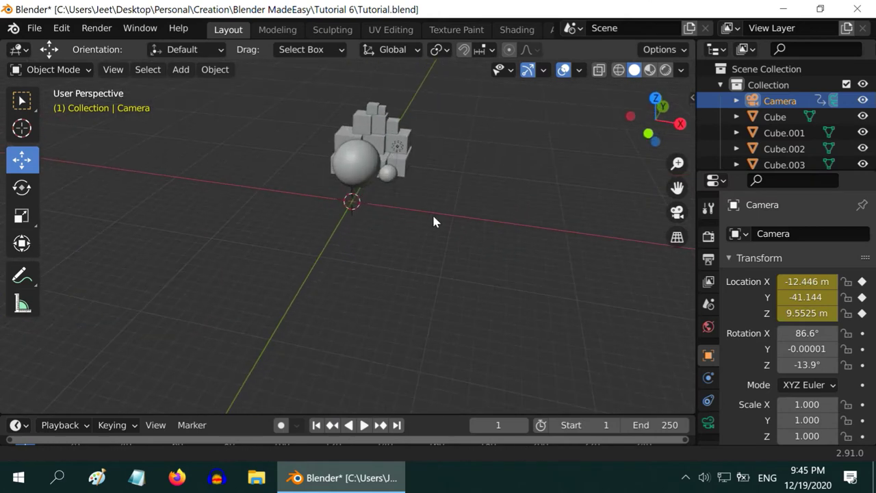
shift+scroll(434, 221, up, 4)
scroll(422, 290, up, 2)
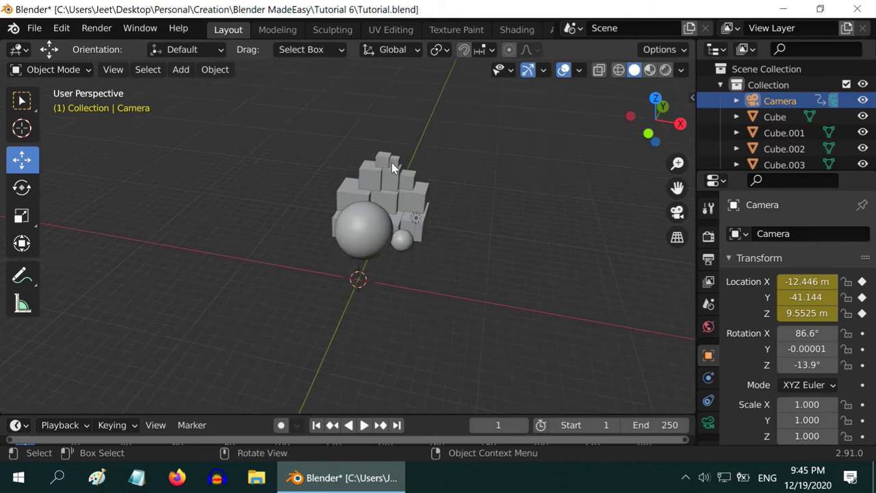
click(394, 162)
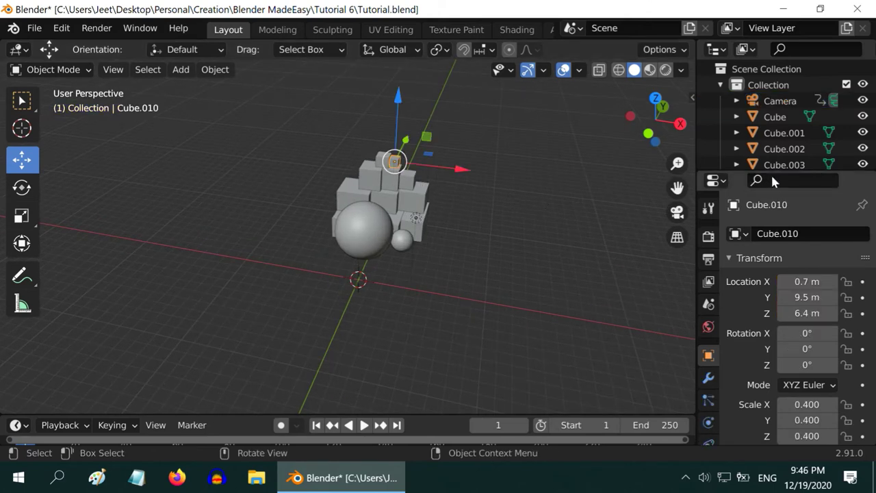
drag(779, 173, 780, 253)
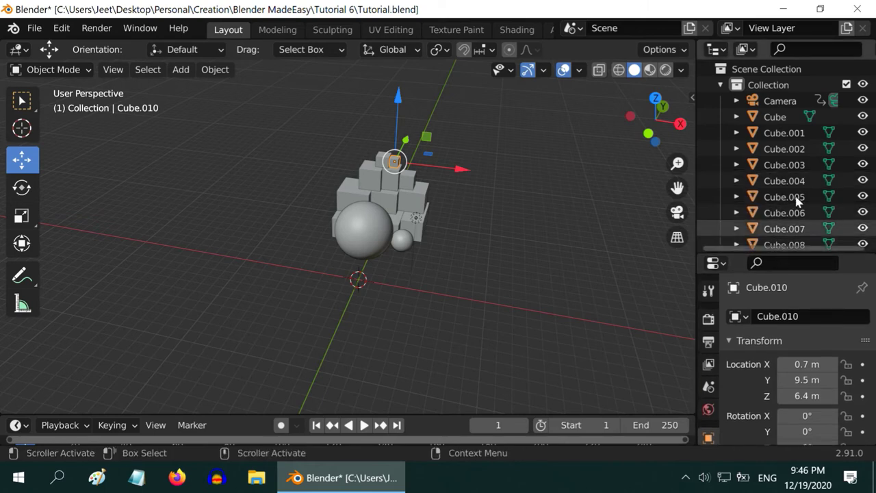
scroll(793, 197, down, 3)
scroll(793, 195, down, 2)
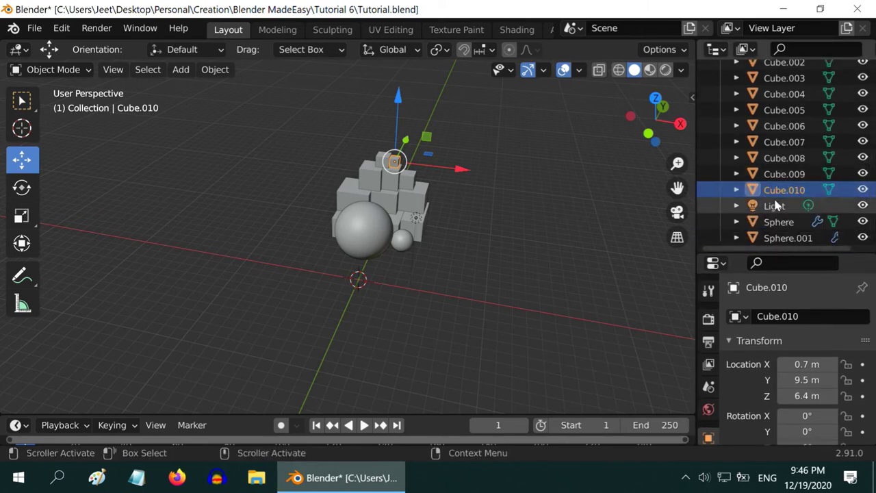
drag(787, 250, 776, 162)
scroll(326, 238, down, 5)
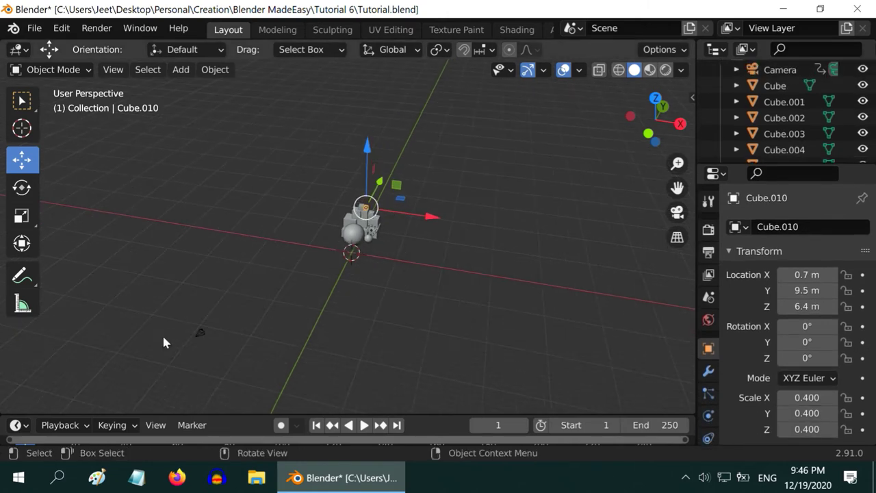
- Add a Track To constraint to the camera and set its target to Cube.010
click(198, 332)
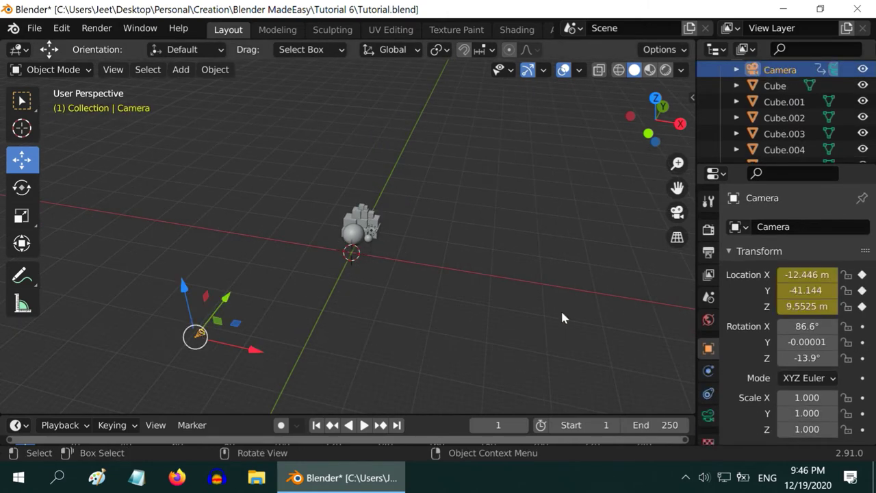
scroll(708, 336, down, 1)
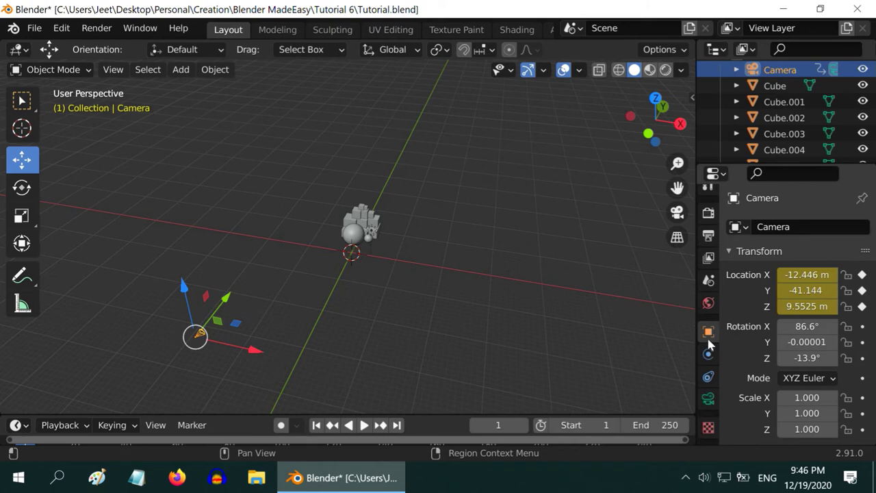
click(708, 379)
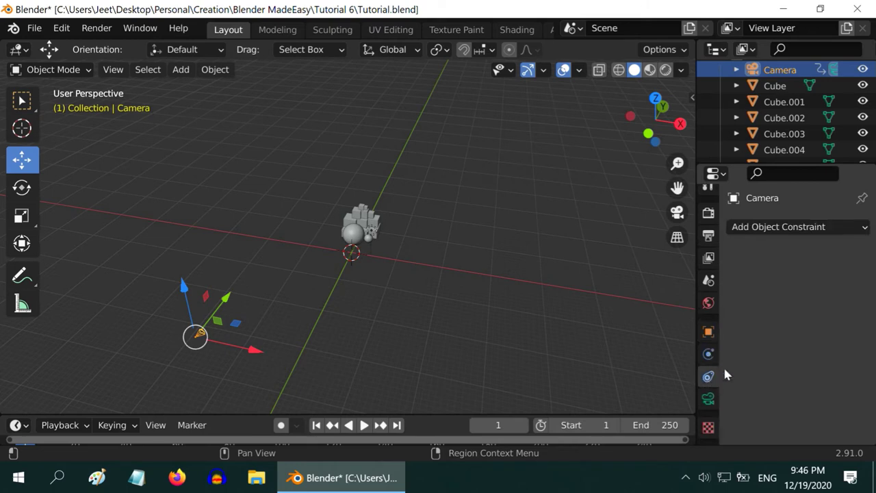
click(779, 229)
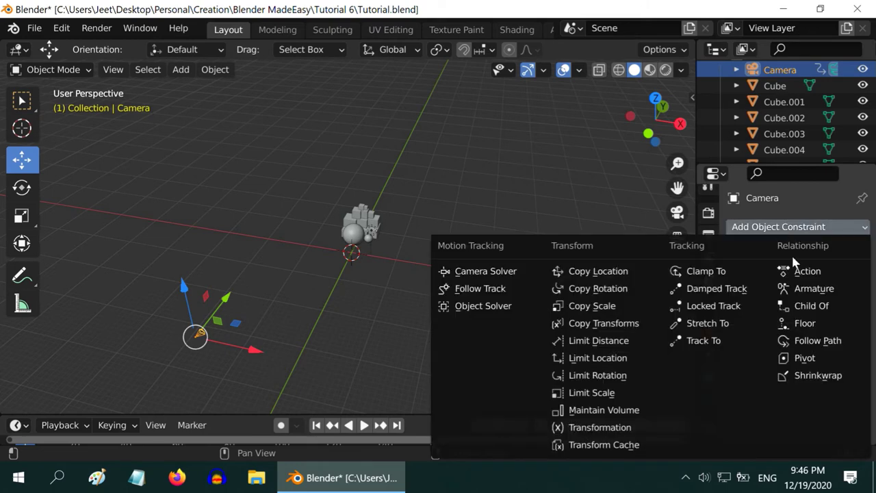
click(705, 340)
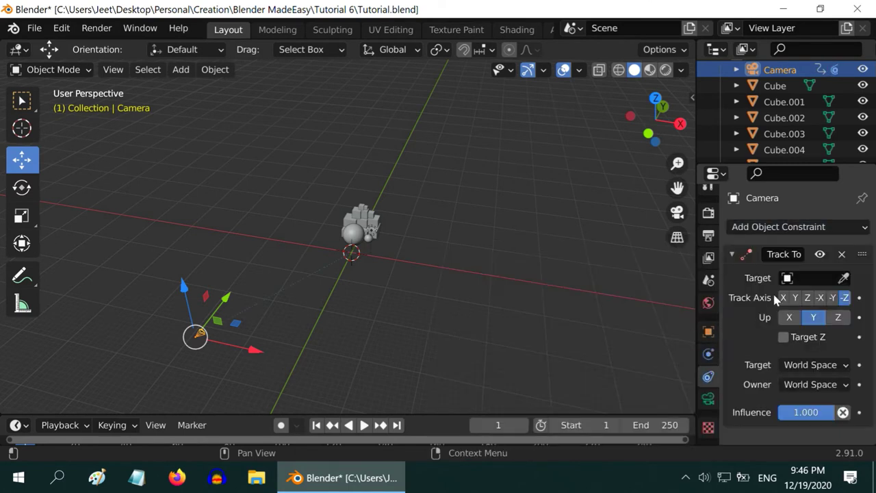
click(787, 279)
scroll(732, 347, down, 10)
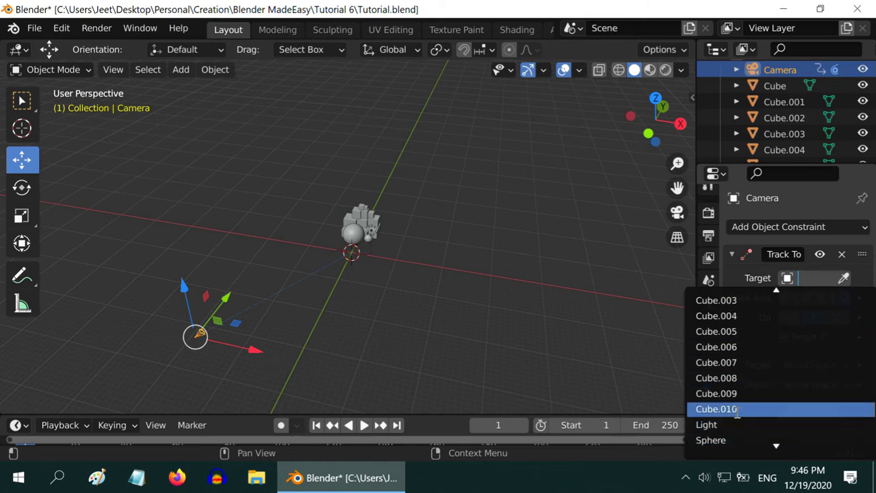
click(735, 409)
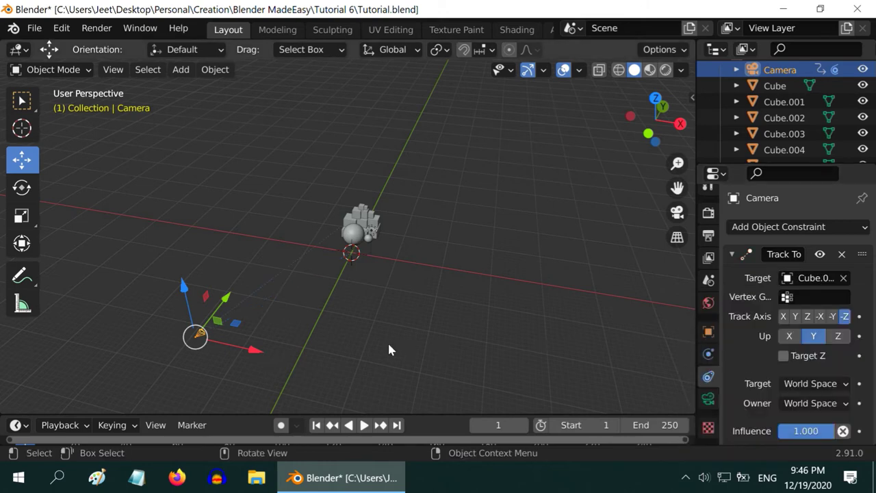
- Play the tracked animation through the camera, stop it, return to frame 1 and leave the camera view
click(677, 212)
click(363, 426)
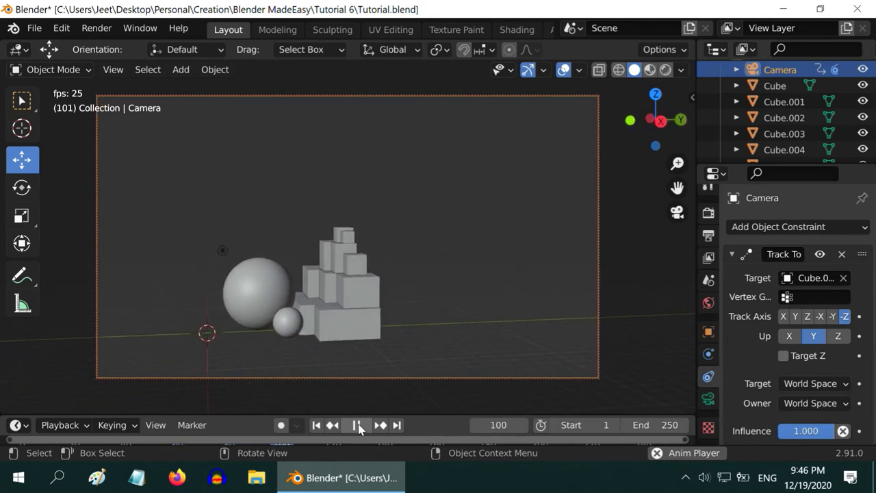
click(359, 425)
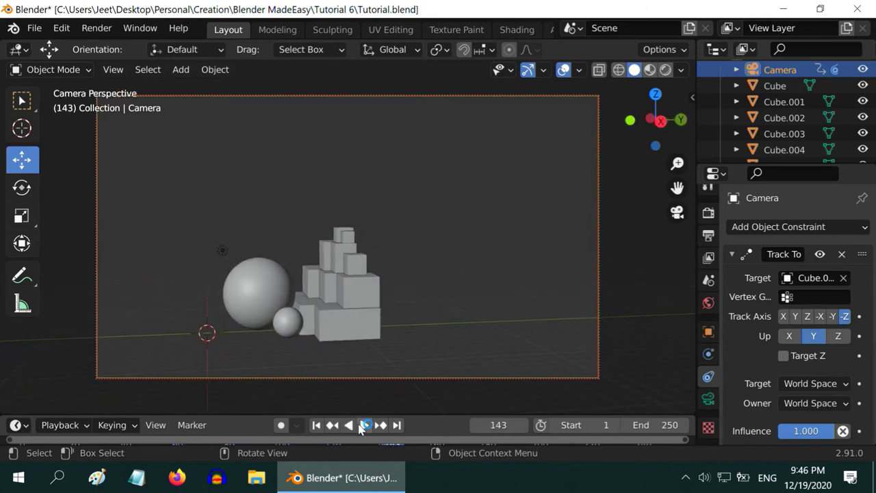
click(317, 425)
click(681, 214)
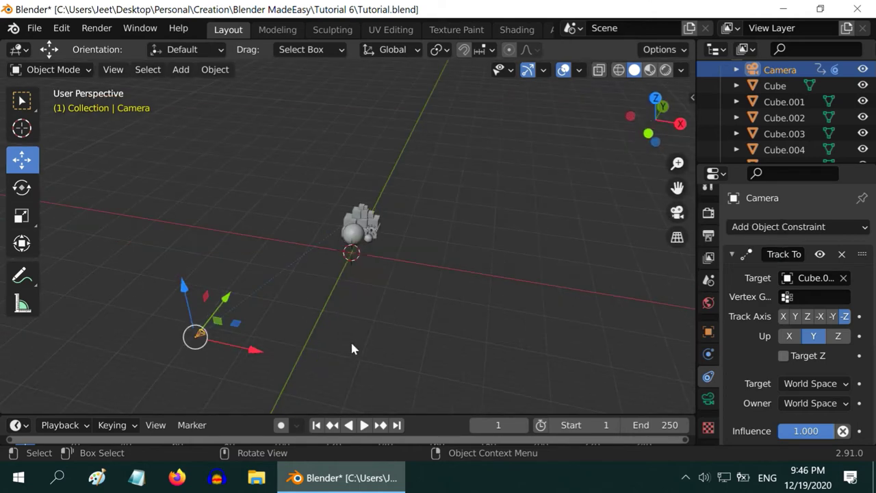
- Add a Bezier curve at the scene's origin and scale it by 20
middle_drag(351, 348, 339, 335)
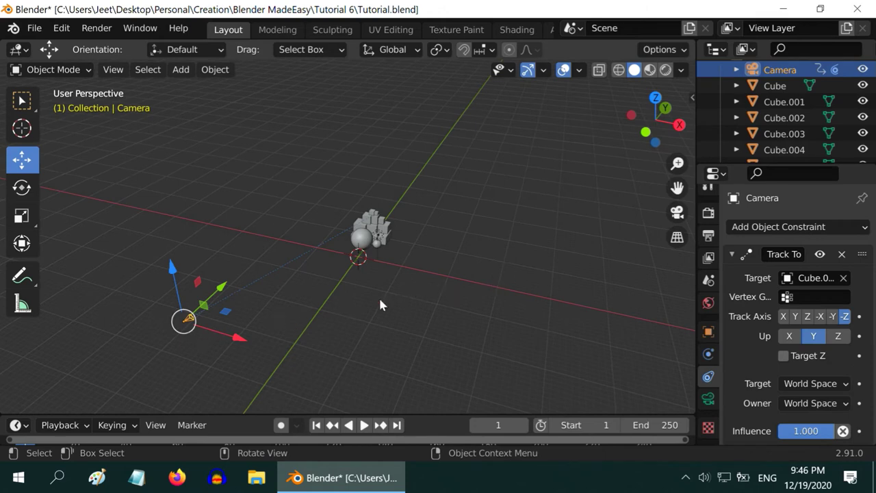
scroll(410, 304, up, 2)
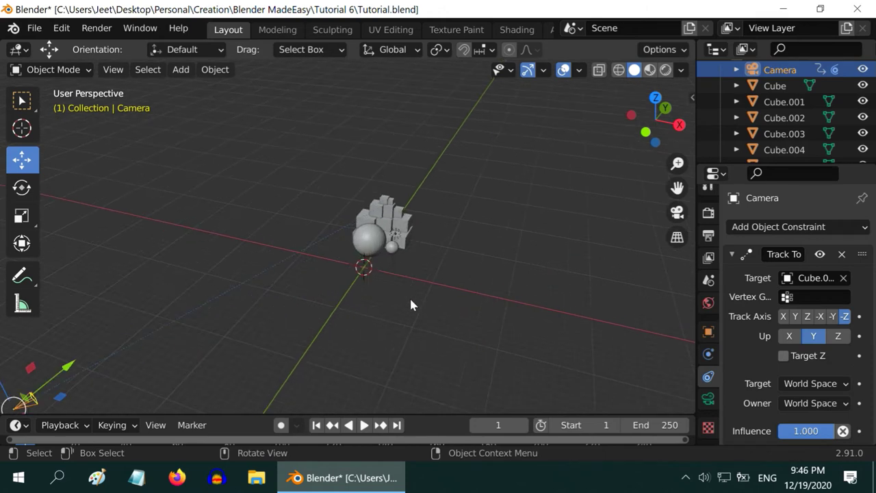
middle_drag(407, 298, 405, 308)
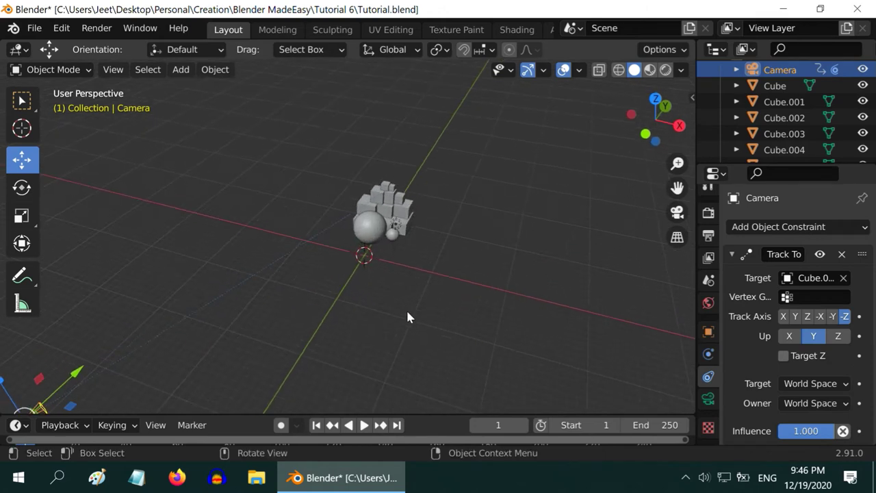
scroll(406, 308, down, 2)
scroll(406, 313, down, 1)
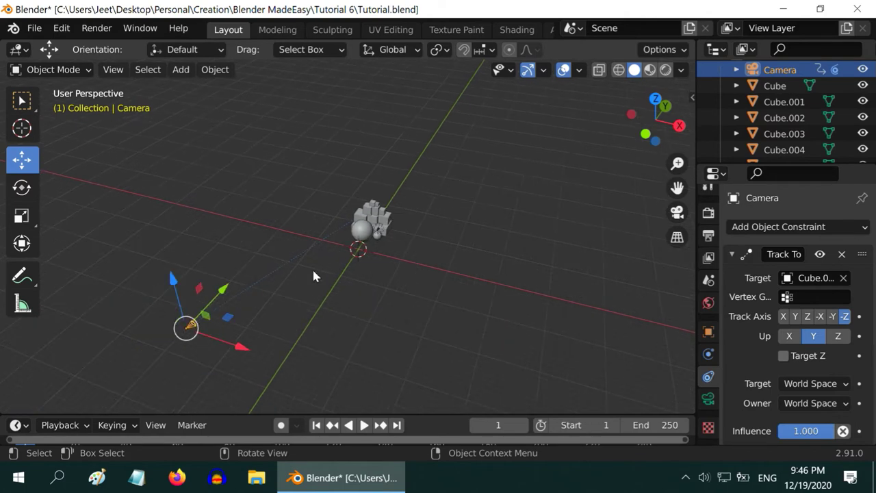
click(181, 71)
mouse_move(199, 106)
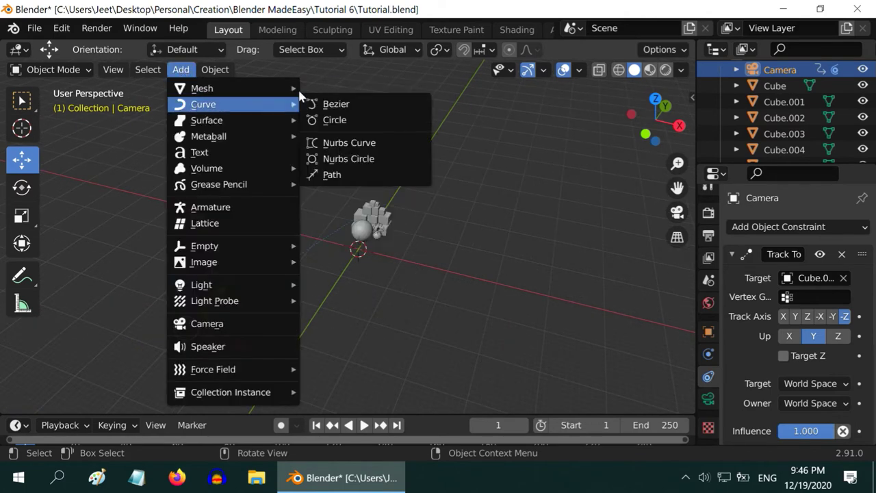
click(375, 106)
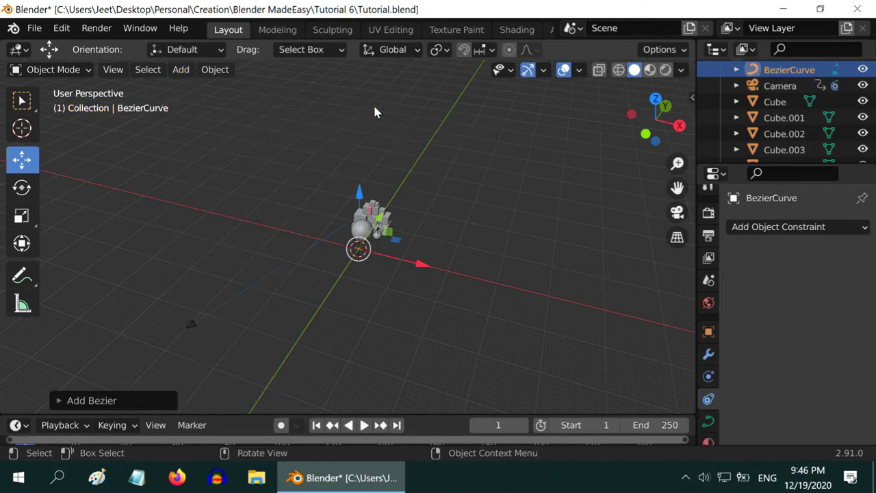
scroll(360, 276, up, 3)
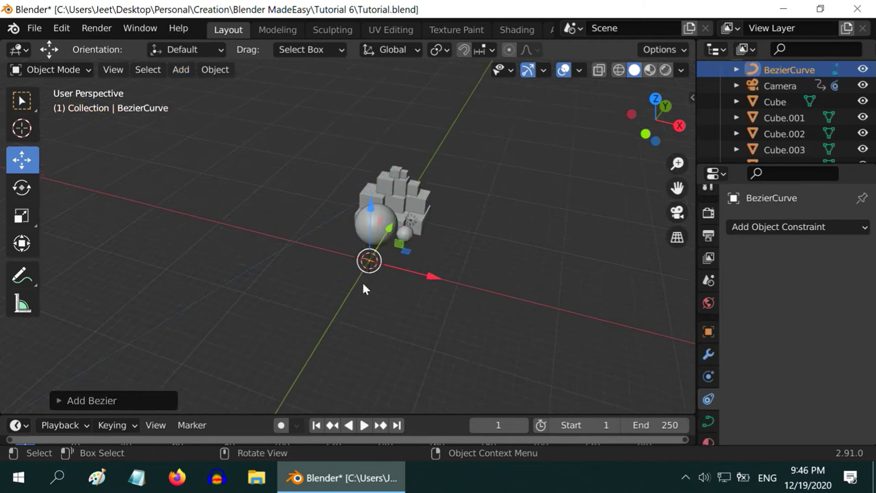
text(s)
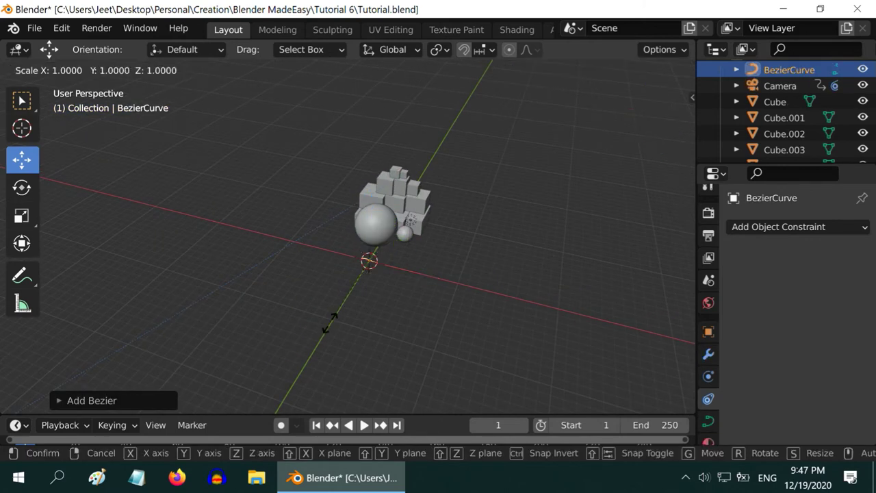
text(20)
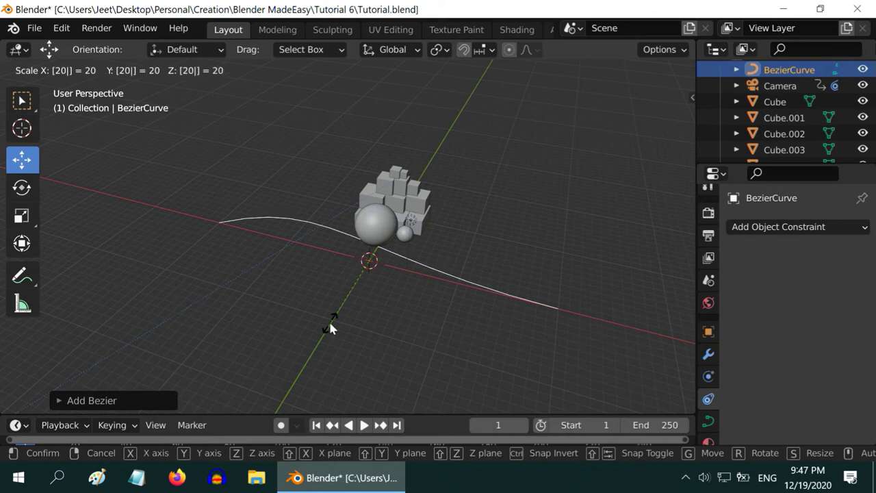
key(Return)
- Move the Bezier curve about 20.8 m in the negative Y direction and set its Y rotation to -50°
drag(388, 232, 293, 377)
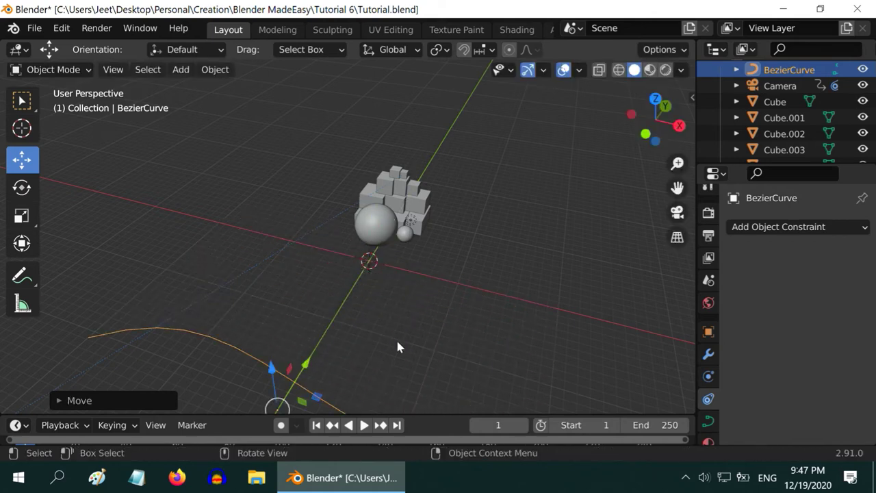
click(708, 331)
scroll(401, 351, down, 4)
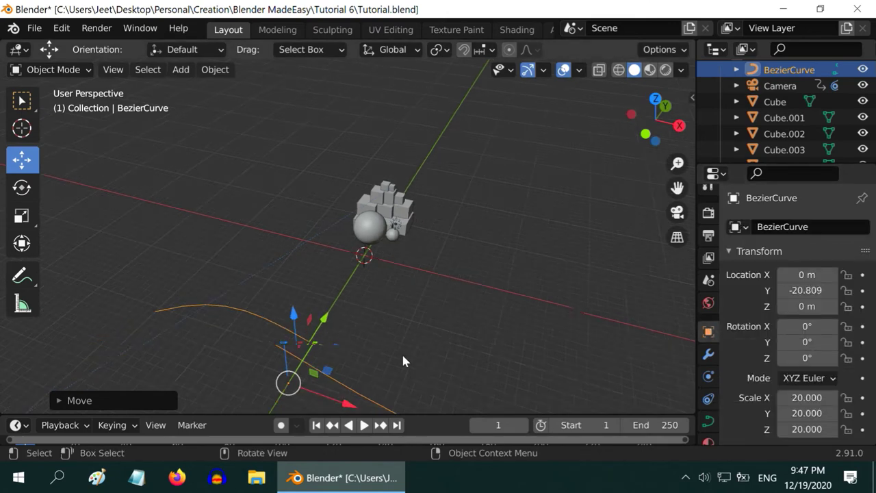
click(807, 342)
key(BackSpace)
text(-50)
key(Return)
- In Edit Mode, pull the inner handle of the curve's upper control point along negative Y, away from the pile, to bend the curve
middle_drag(285, 381, 325, 345)
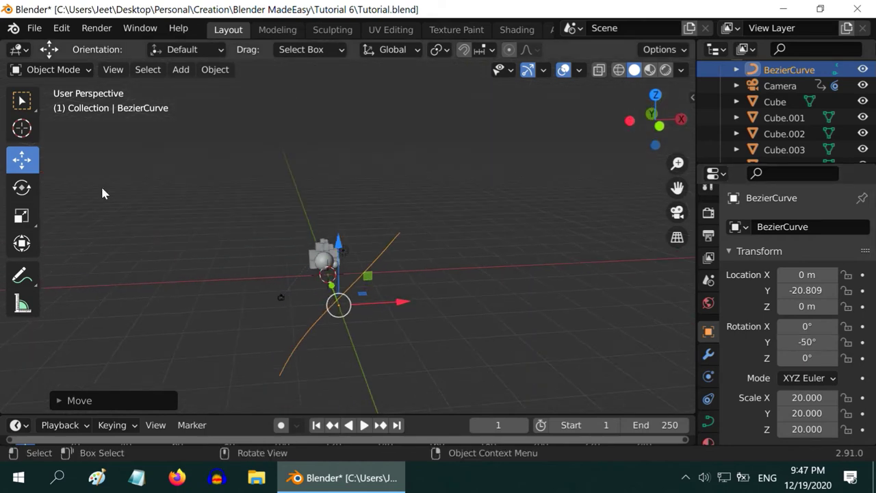
click(60, 70)
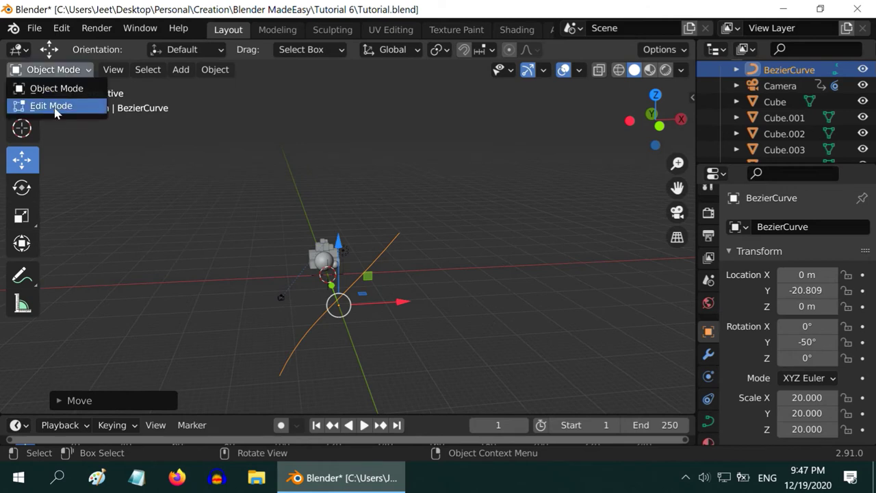
click(53, 106)
click(339, 305)
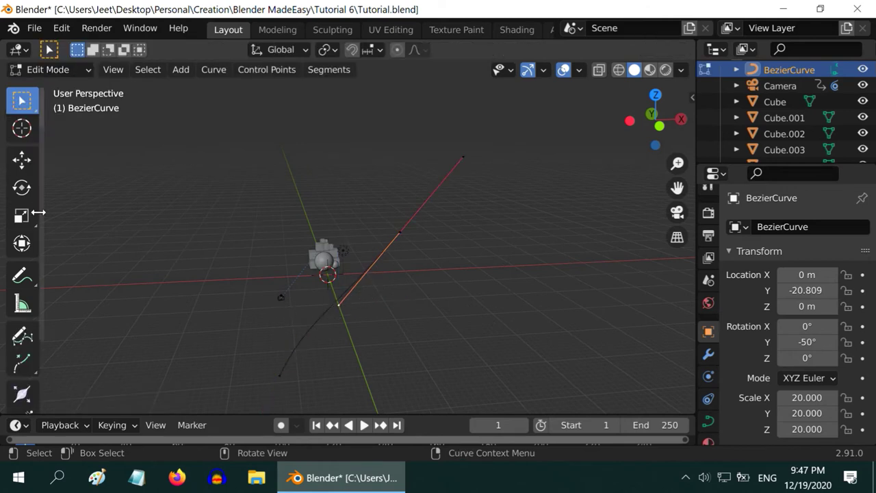
click(21, 159)
drag(325, 292, 366, 376)
middle_drag(224, 381, 290, 371)
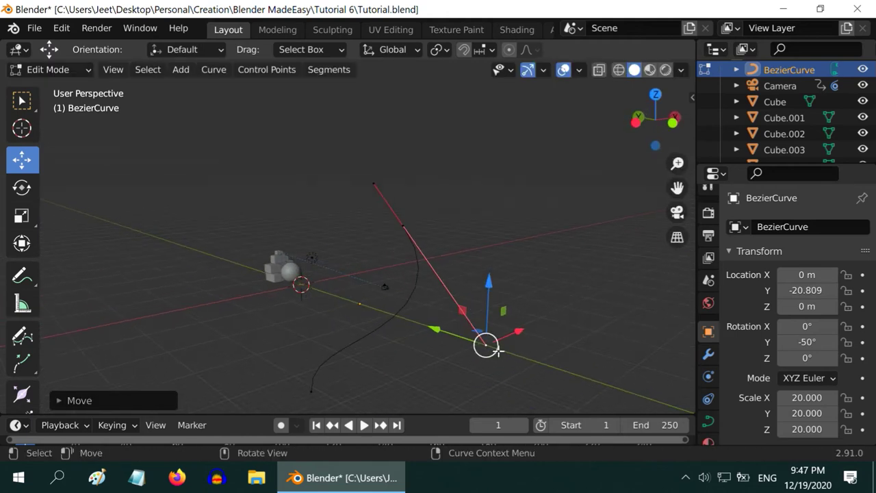
drag(433, 329, 425, 329)
- Return to Object Mode, raise the Bezier curve to about 18.3 m in Z and deselect it
click(48, 69)
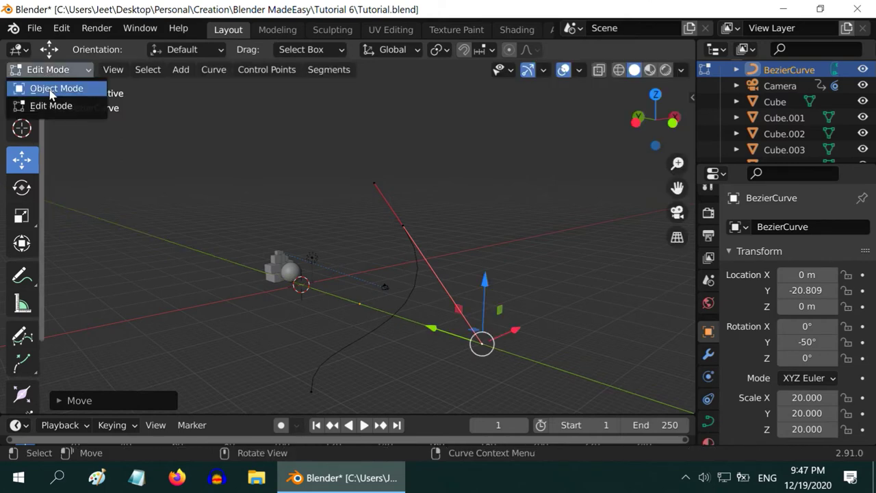
click(52, 89)
drag(360, 238, 373, 148)
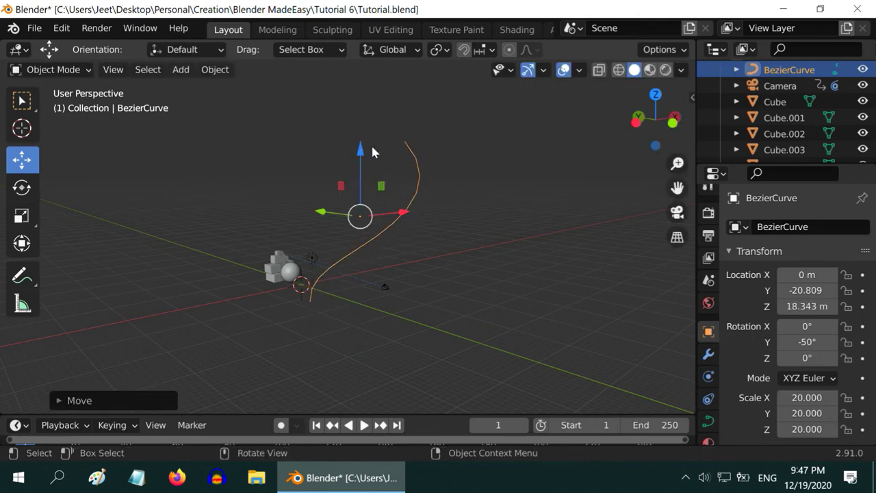
click(438, 293)
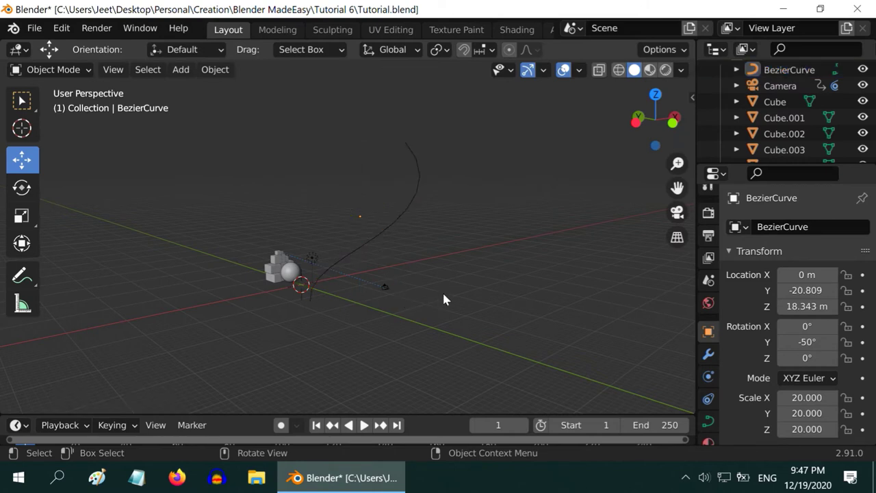
- Select the camera, clear all its location keyframes and reset its location to the origin
click(22, 100)
middle_drag(460, 276, 294, 350)
click(242, 373)
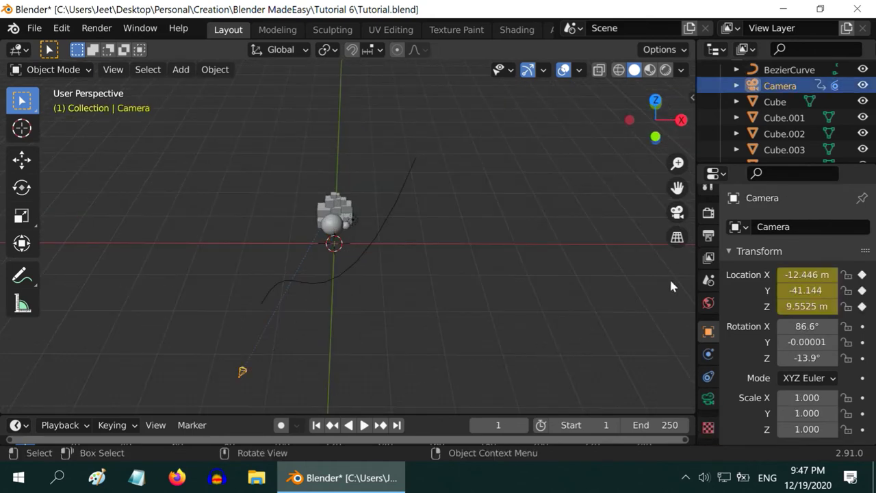
right_click(800, 290)
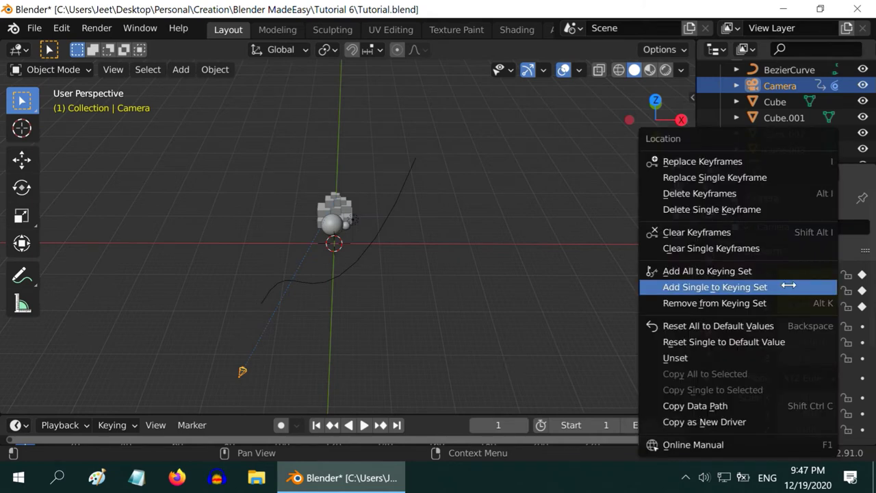
click(734, 234)
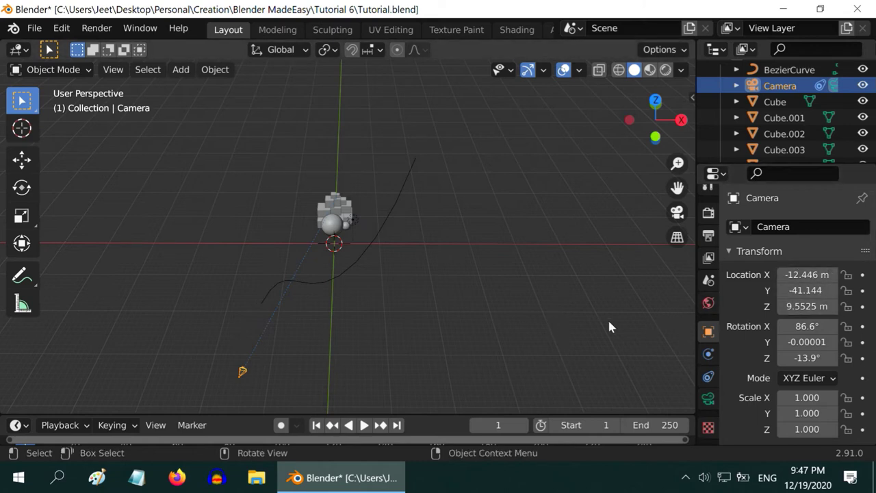
key(alt)
key(alt+g)
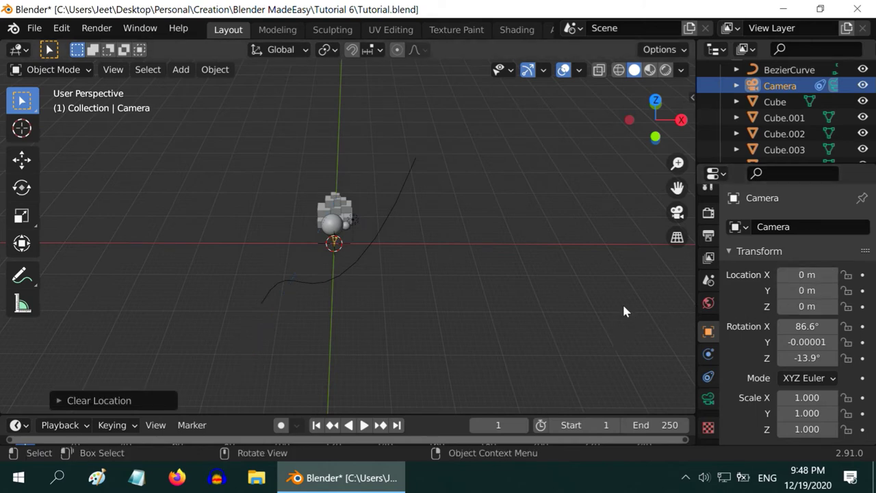
- Remove the camera's Track To constraint and add a Follow Path constraint with the Bezier curve as its target
middle_drag(334, 302, 395, 338)
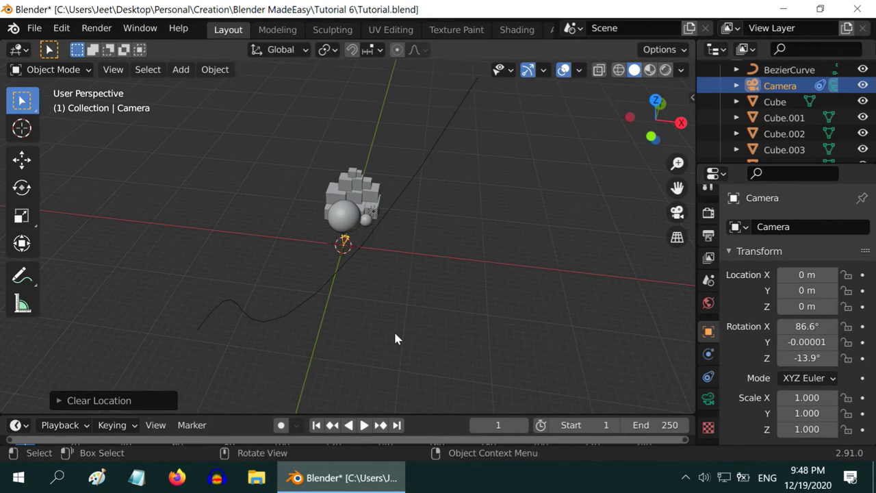
click(709, 376)
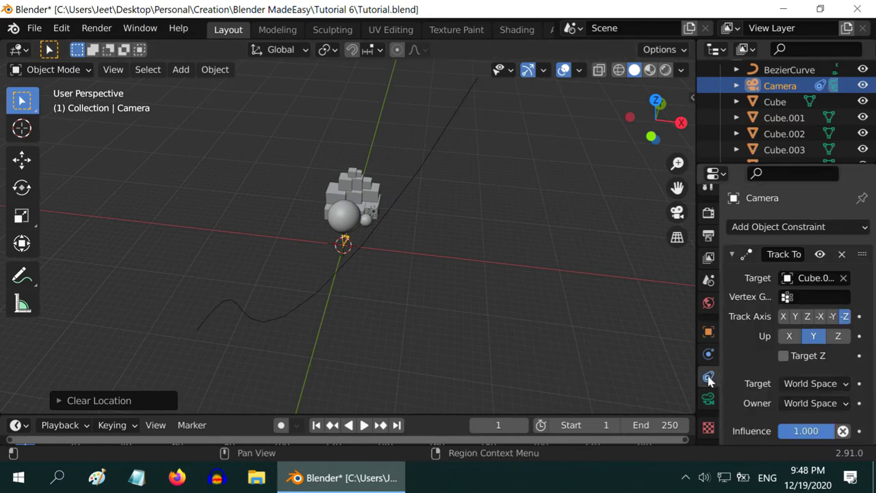
click(841, 255)
click(773, 228)
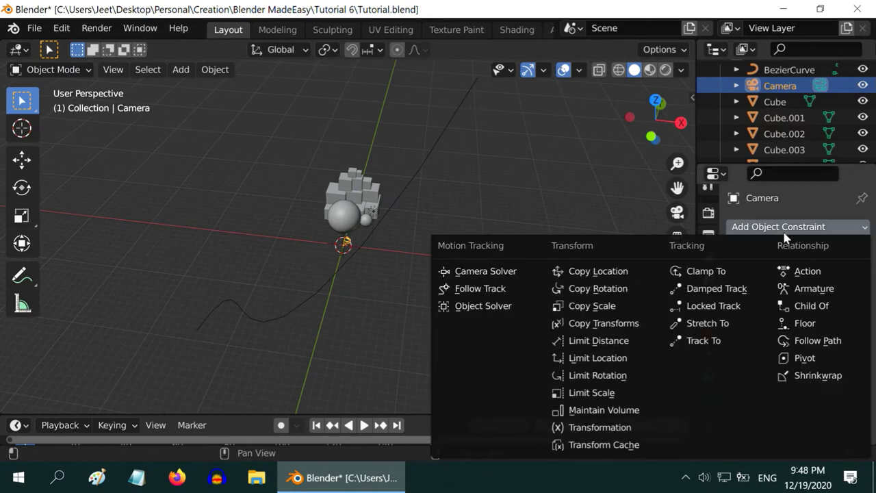
click(826, 345)
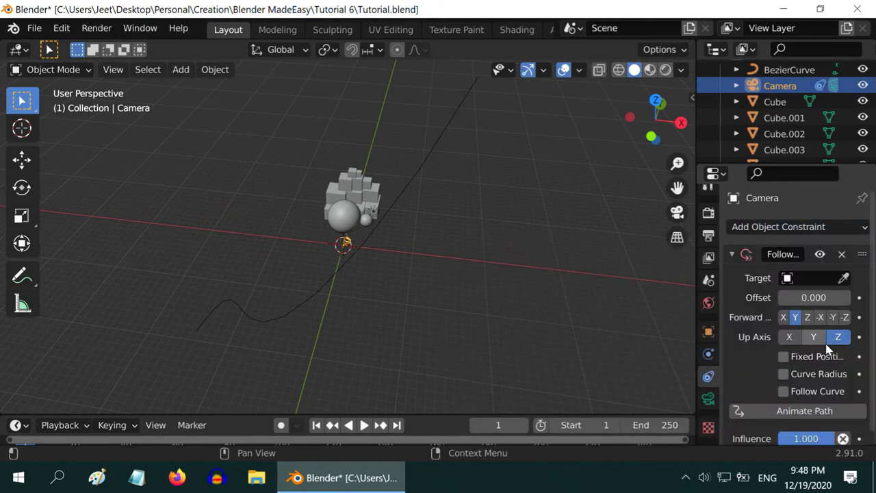
click(787, 278)
click(728, 302)
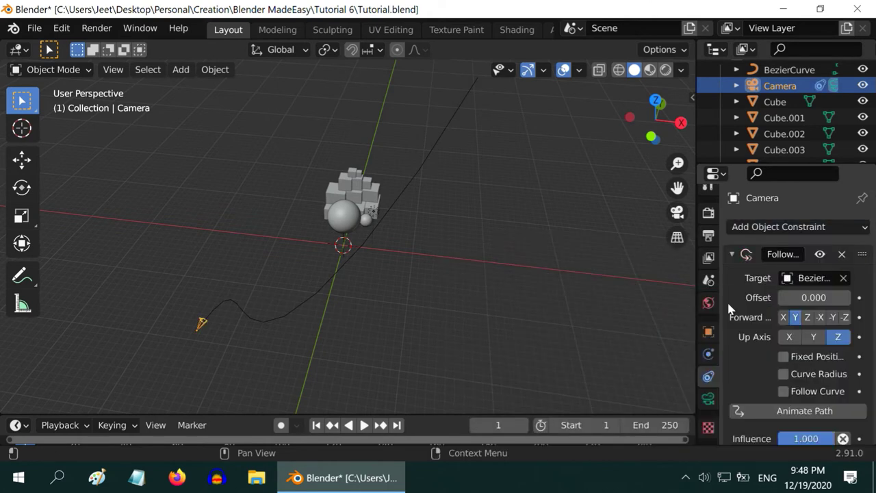
- In the Follow Path constraint, set Forward Axis to -Z and Up Axis to Y, enable Follow Curve and animate the path
scroll(749, 325, down, 1)
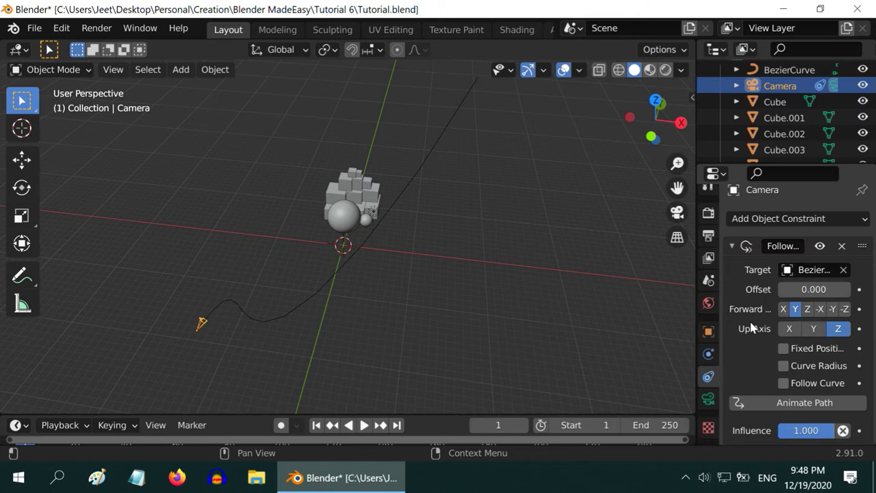
click(845, 308)
click(813, 329)
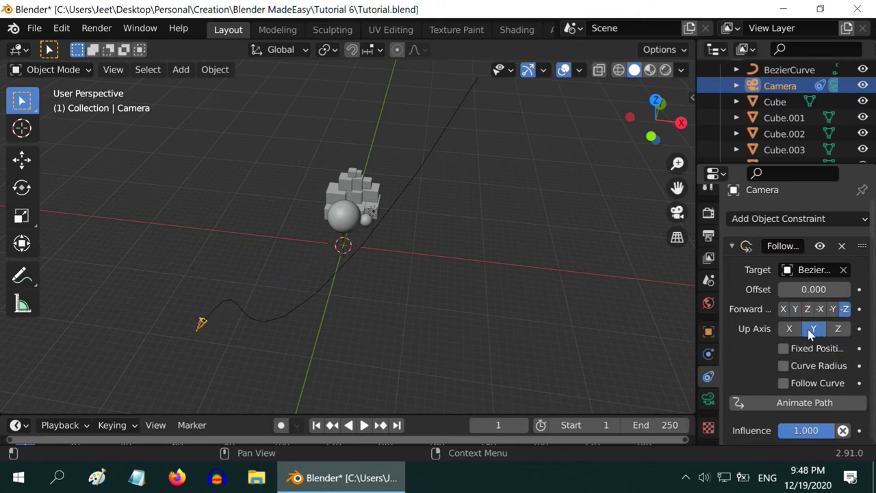
click(784, 383)
click(791, 403)
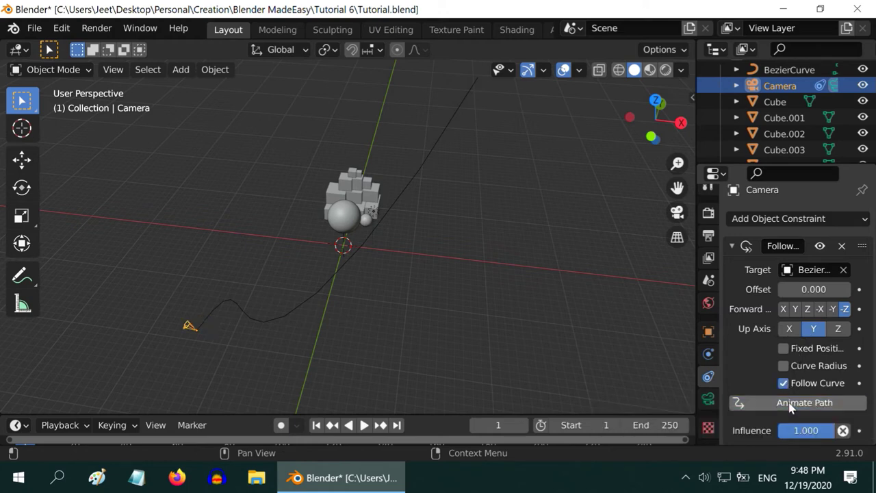
- Add a Track To constraint to the camera with Cube.010 as its target
drag(695, 361, 682, 362)
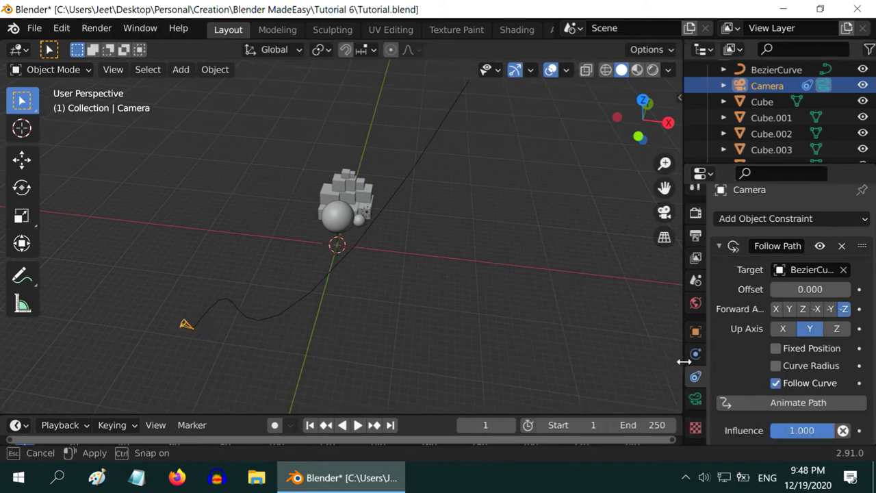
click(758, 220)
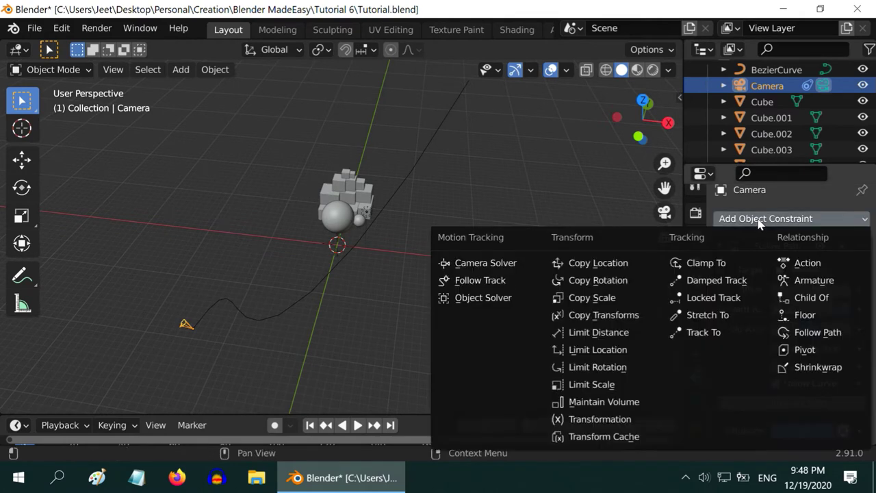
click(705, 335)
scroll(755, 352, down, 2)
scroll(755, 351, down, 5)
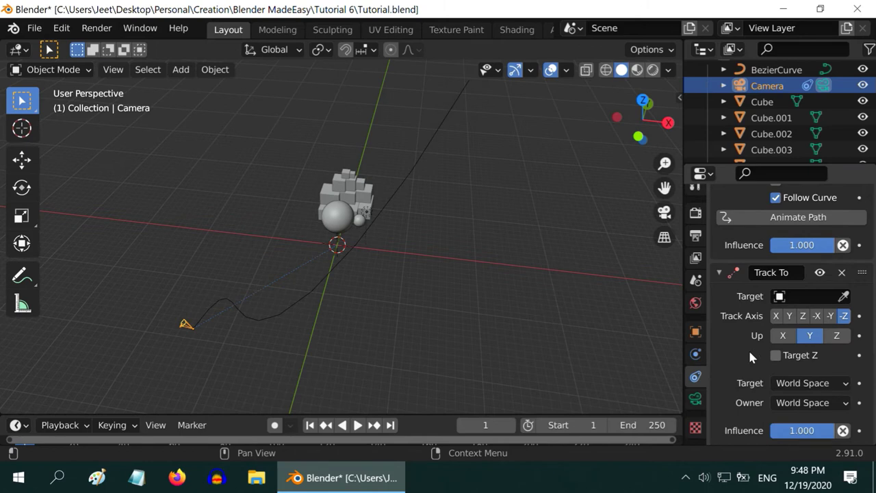
click(781, 296)
scroll(734, 253, down, 2)
scroll(733, 254, down, 3)
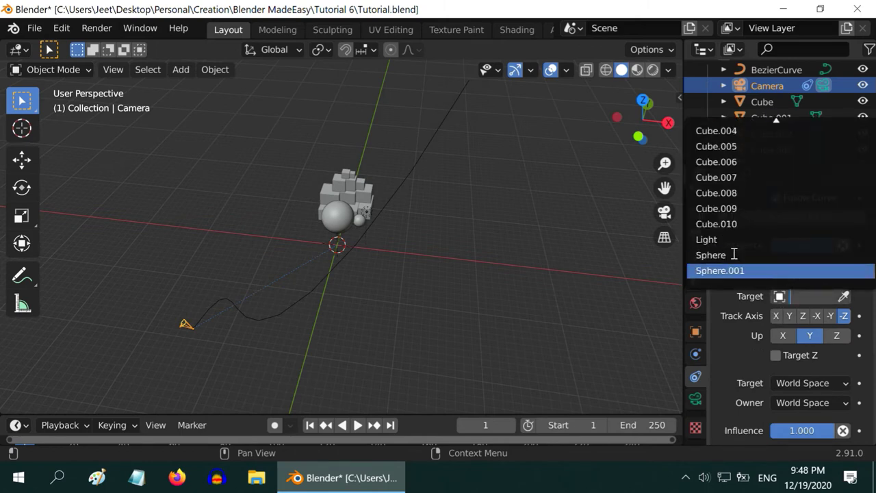
click(738, 224)
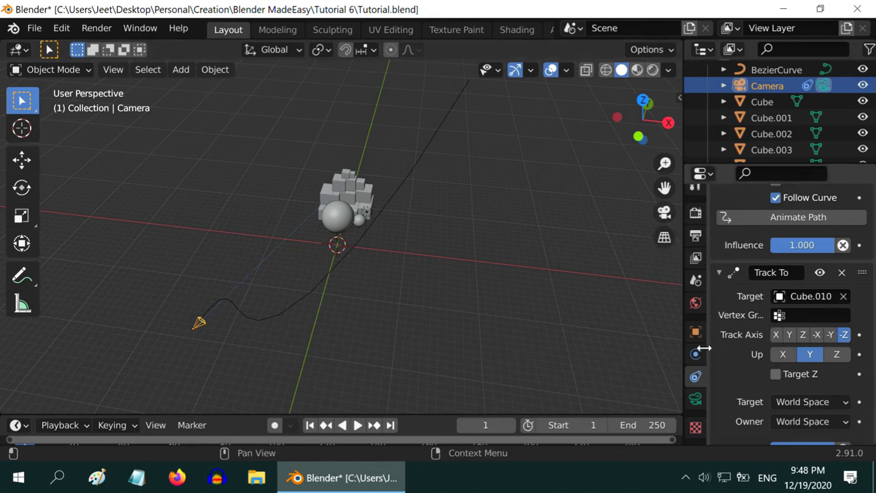
- Select the Bezier curve and set its Path Animation length to 200 frames
click(322, 288)
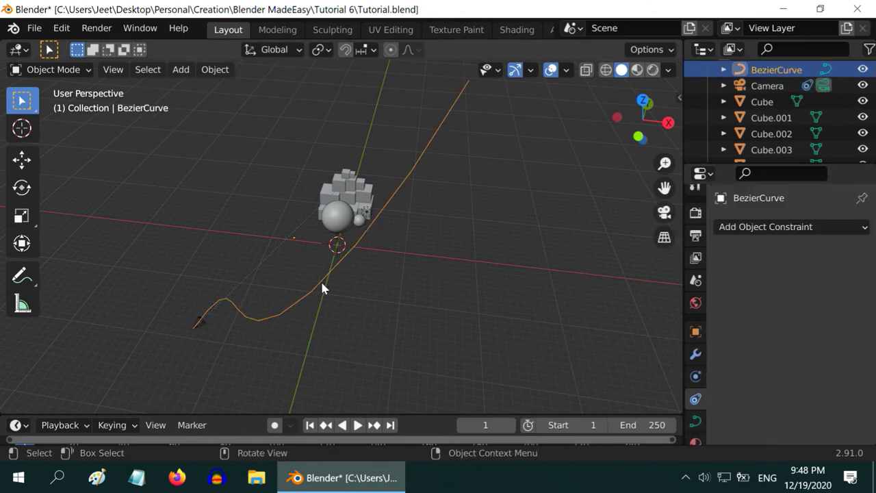
scroll(679, 377, down, 3)
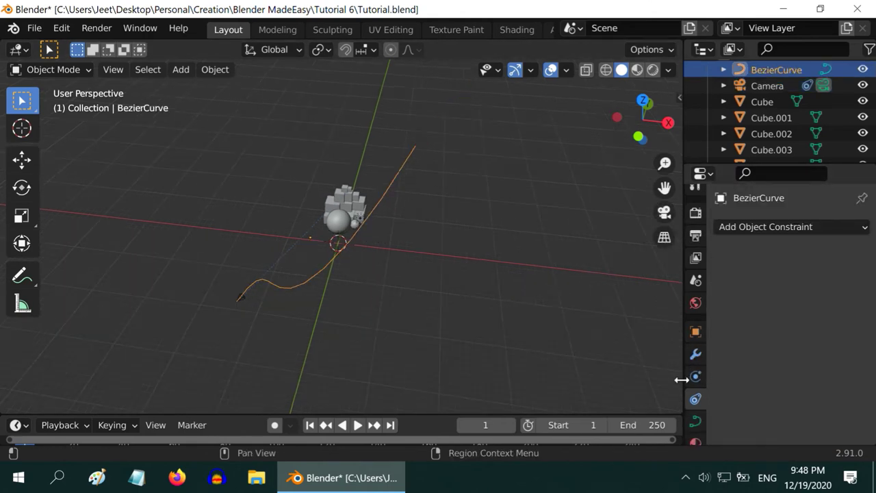
scroll(570, 375, up, 4)
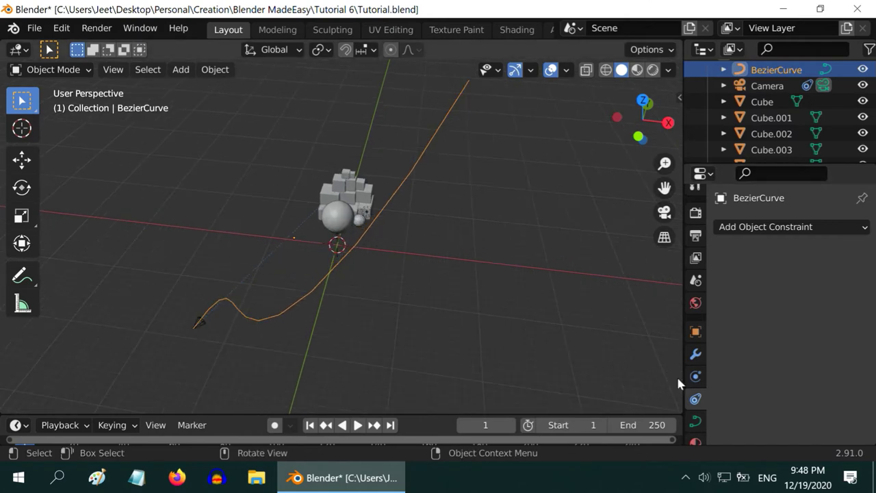
scroll(695, 404, down, 2)
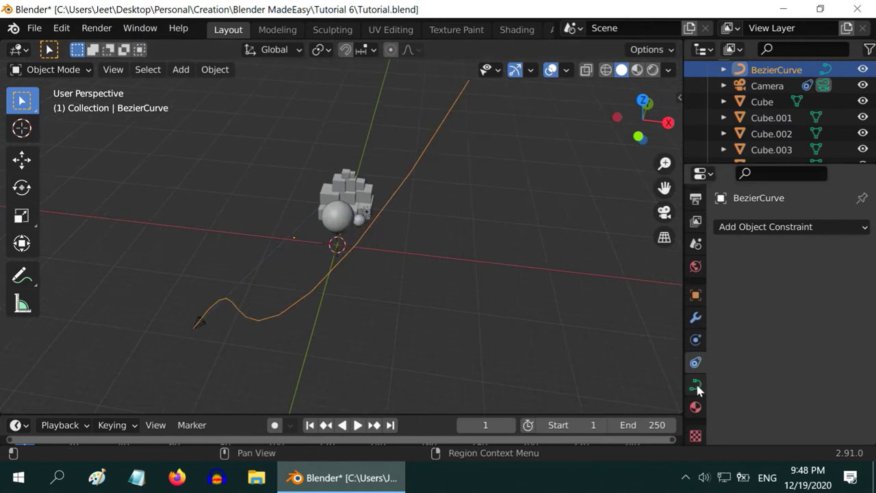
click(695, 385)
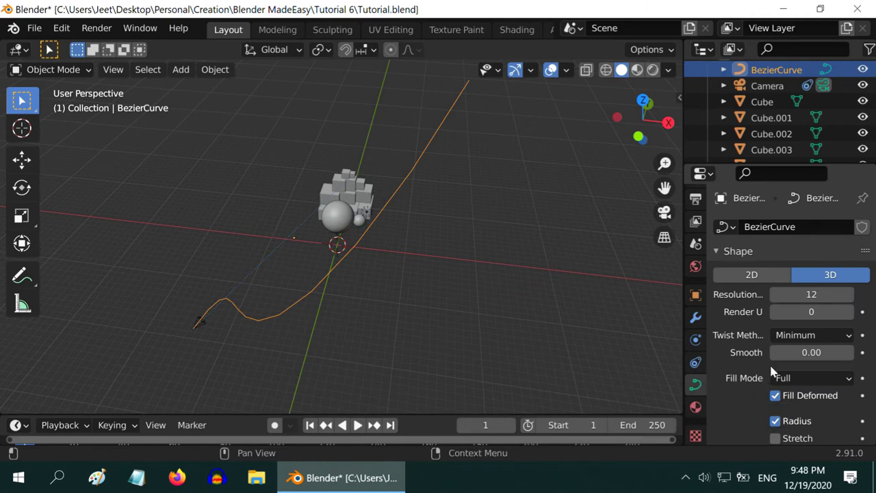
scroll(776, 364, down, 6)
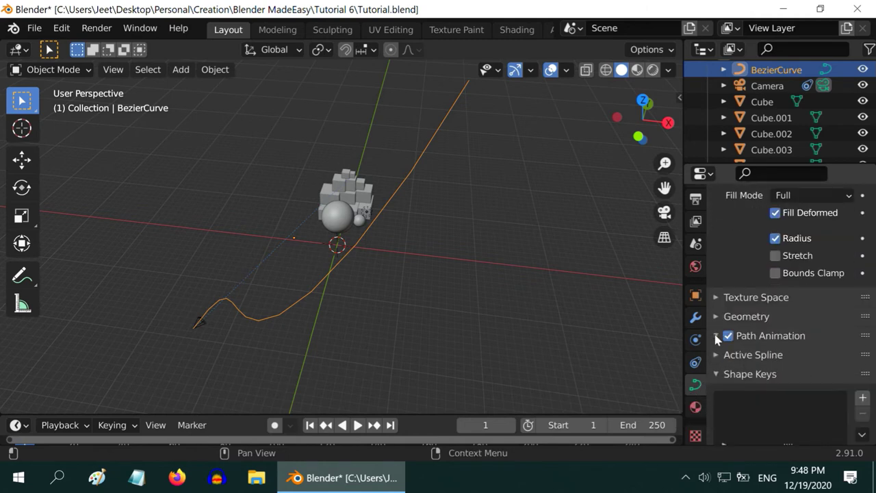
click(716, 335)
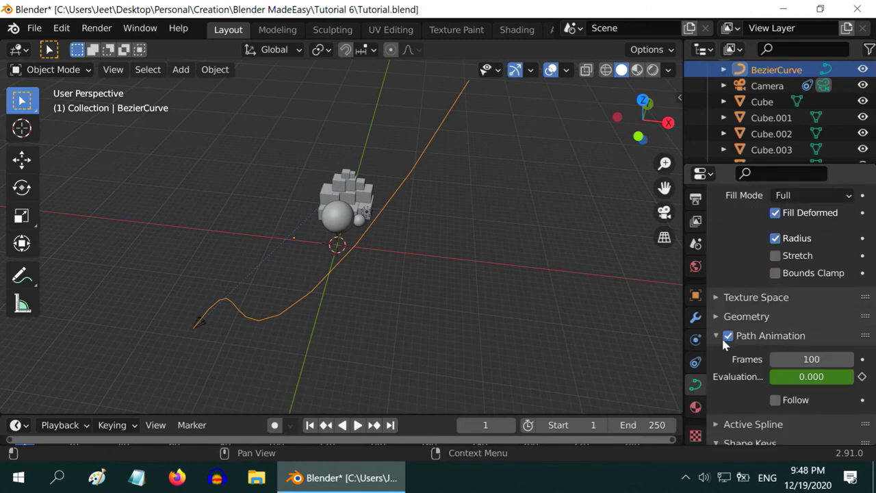
click(811, 359)
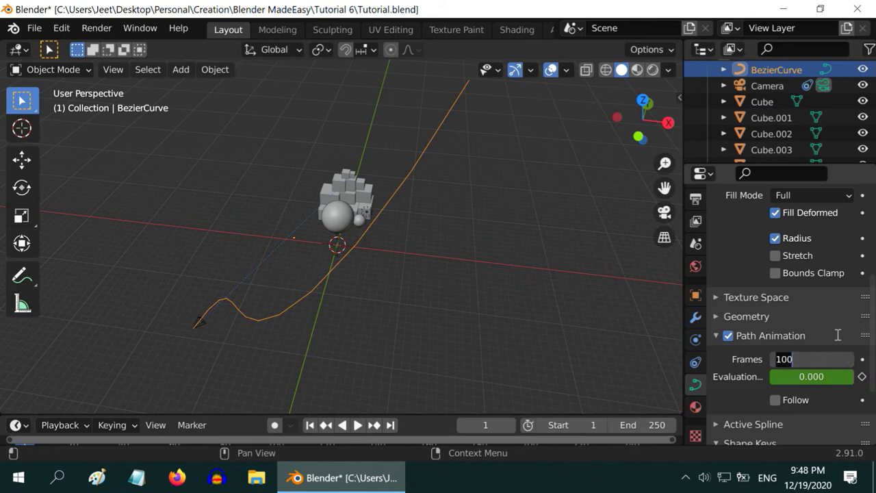
text(200)
key(Return)
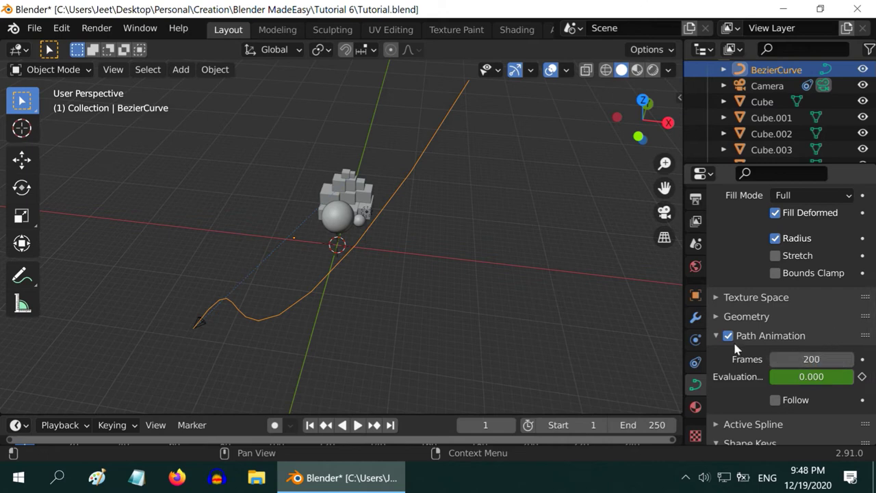
- Look through the camera and play the animation to review its motion along the curve, then stop playback
click(666, 215)
click(356, 425)
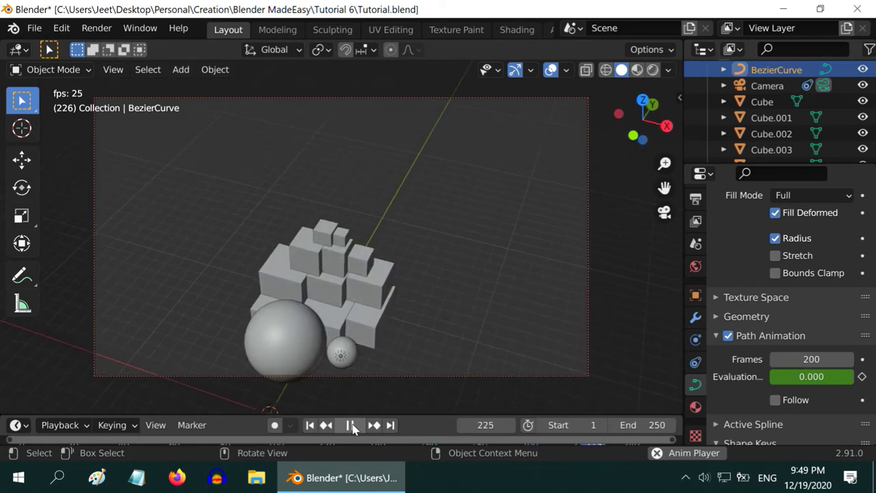
click(351, 426)
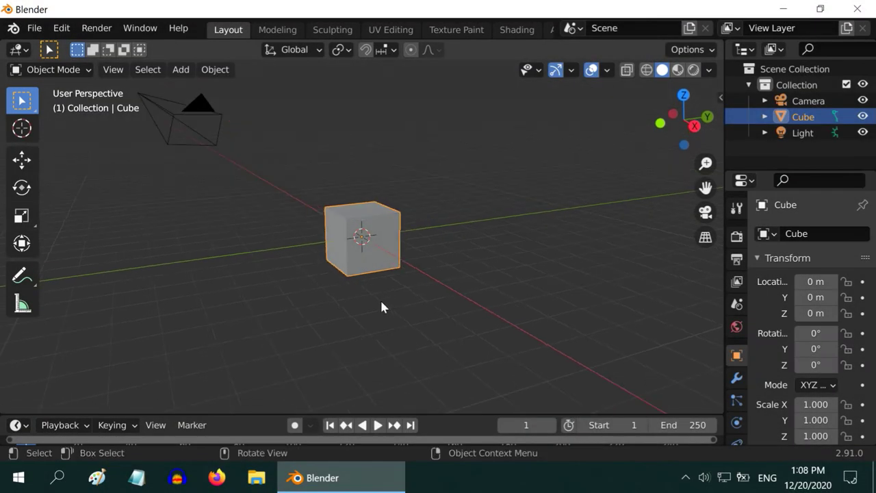
scroll(381, 301, up, 2)
middle_drag(269, 305, 338, 307)
scroll(338, 307, up, 3)
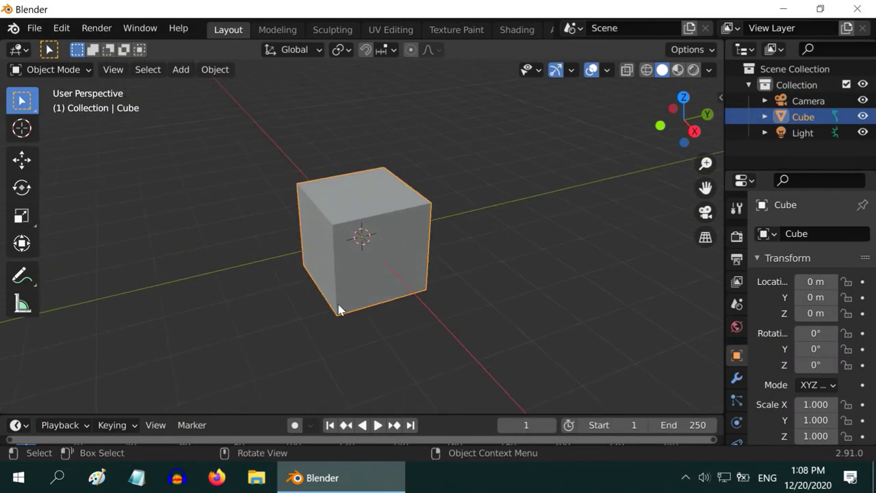
middle_drag(283, 306, 266, 293)
scroll(278, 293, down, 3)
scroll(271, 308, down, 3)
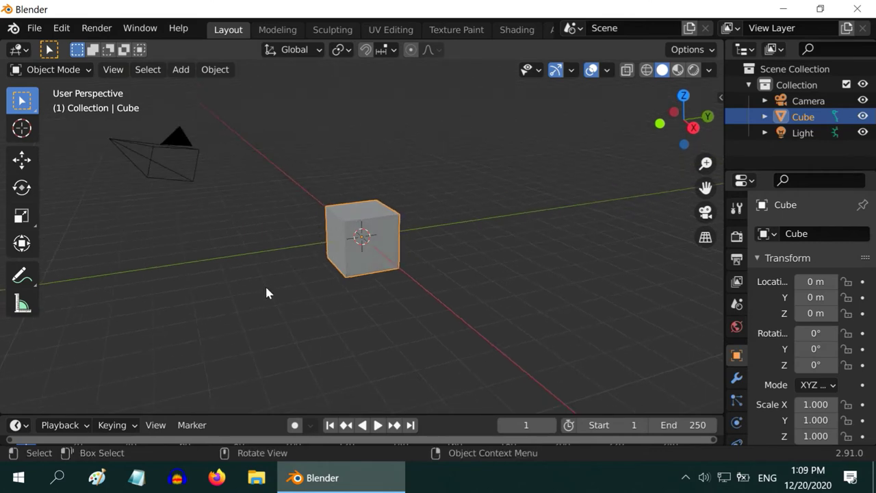
scroll(386, 290, up, 2)
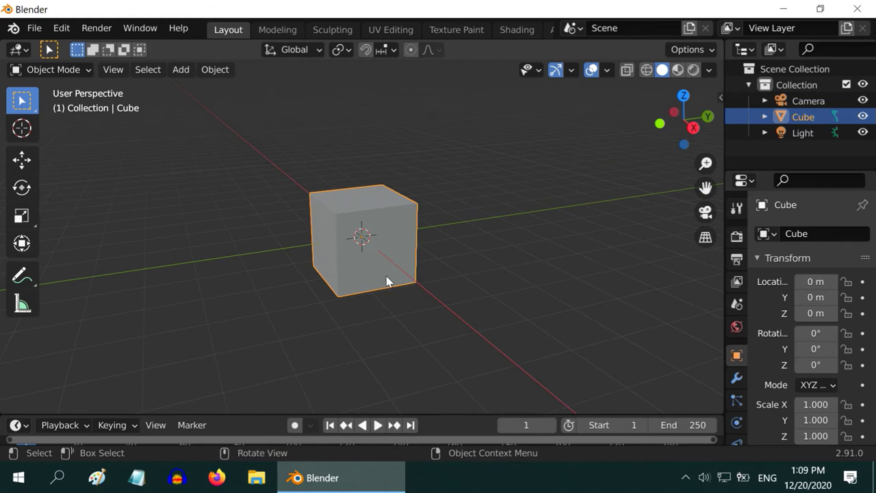
- Show the default cube's material properties and widen the properties area to display its Surface settings in full
scroll(735, 349, down, 4)
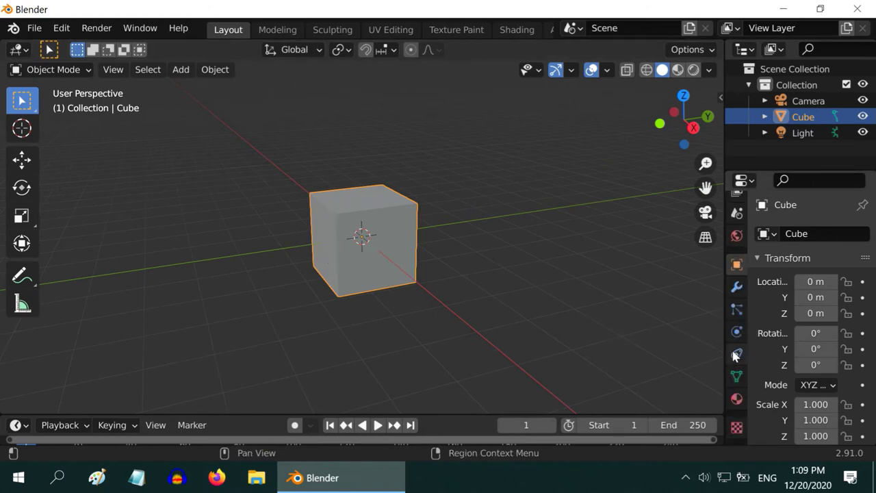
click(736, 398)
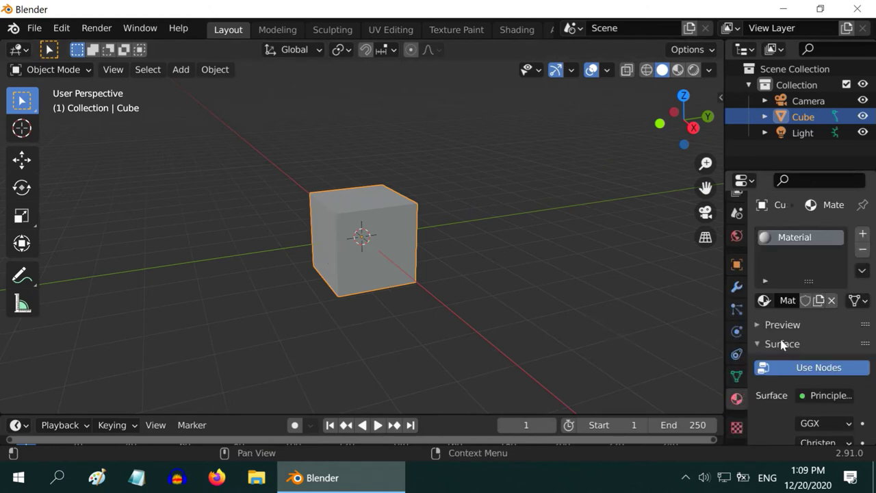
scroll(801, 294, down, 1)
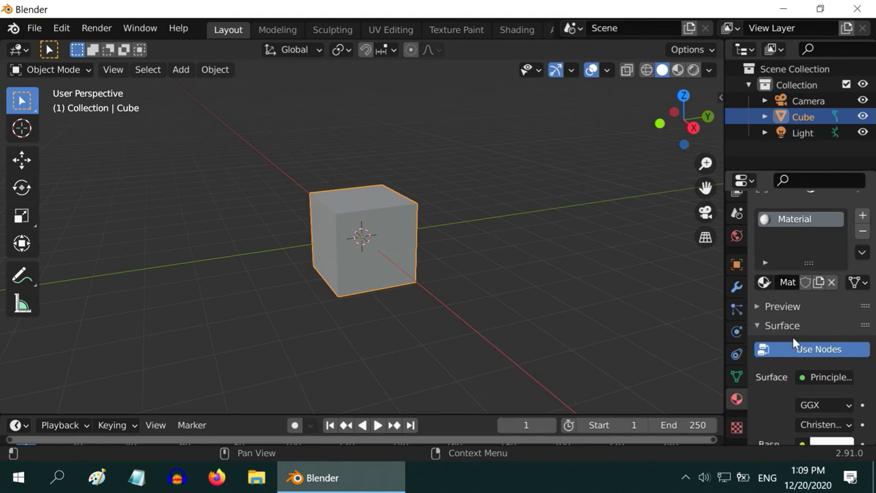
scroll(793, 340, up, 1)
drag(723, 343, 673, 342)
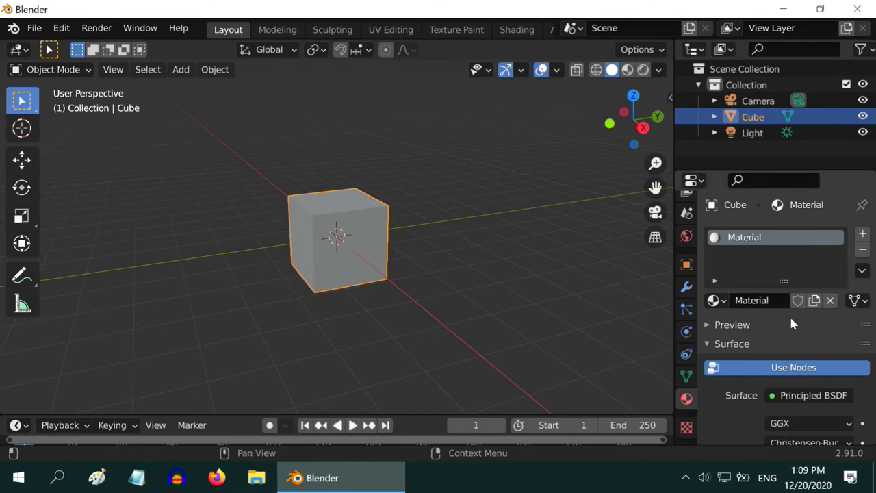
scroll(792, 322, down, 6)
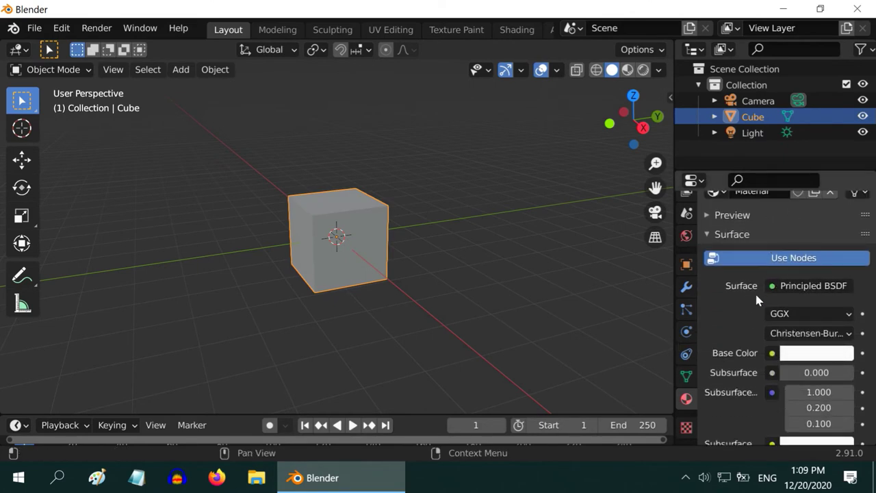
- Look through the material's surface shader types, keep Principled BSDF, and set its Base Color to red
click(814, 285)
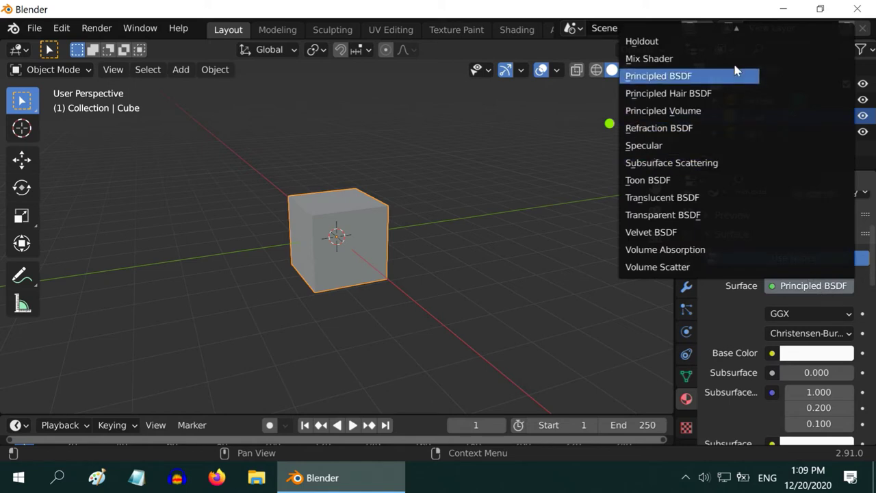
click(803, 287)
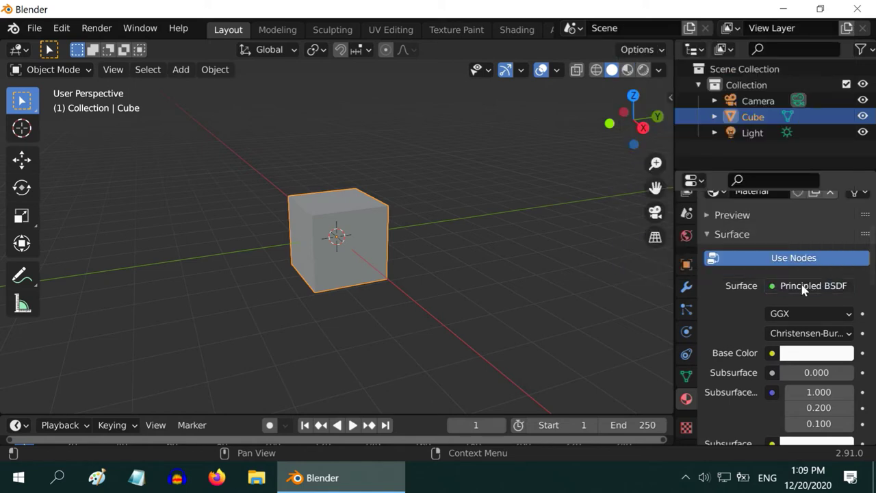
click(816, 353)
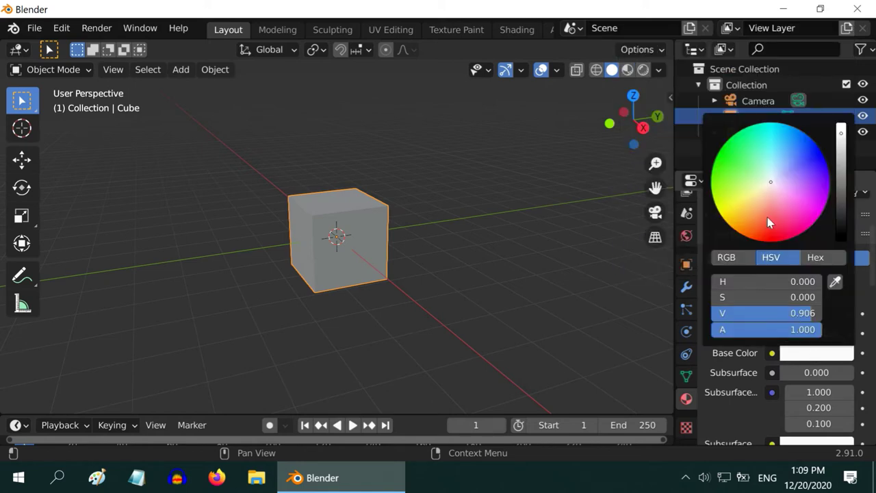
click(775, 238)
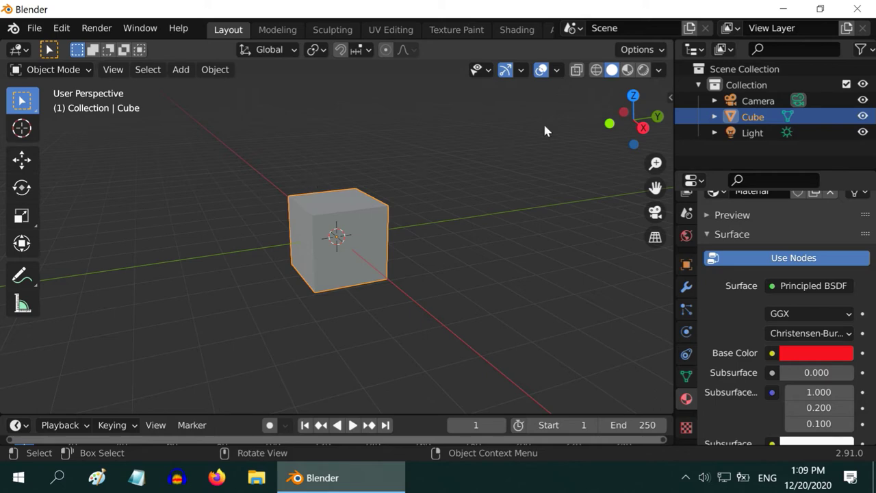
- Compare the viewport's Wireframe, Solid and Material Preview shading on the cube, ending in Rendered shading
click(596, 70)
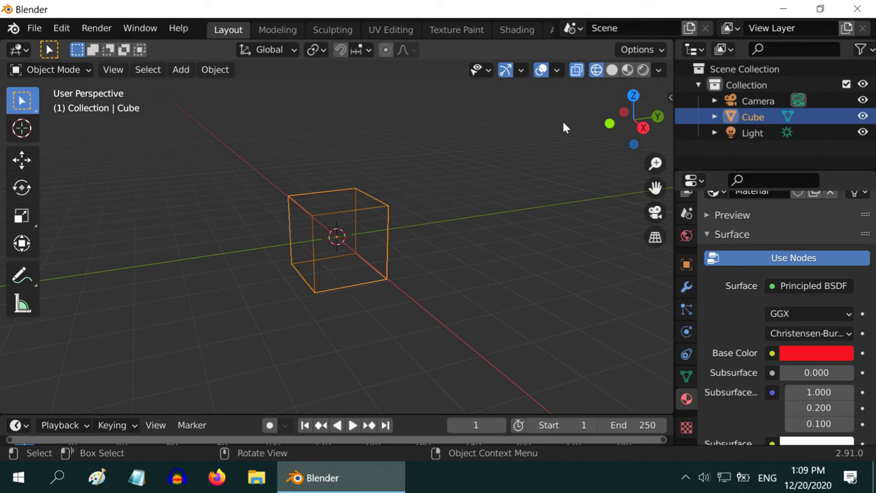
click(613, 74)
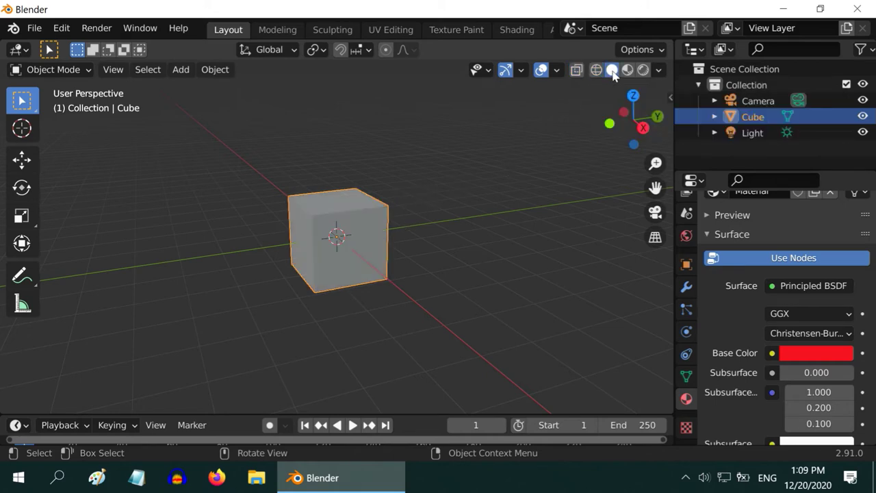
click(627, 70)
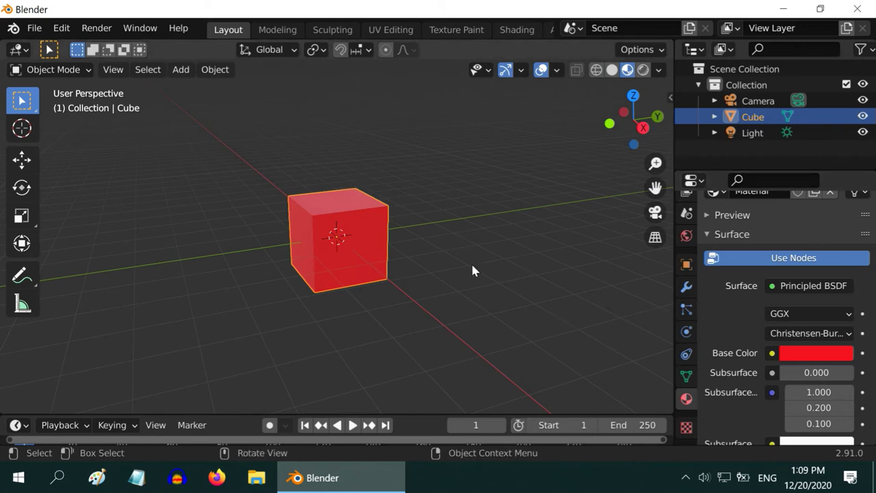
click(643, 70)
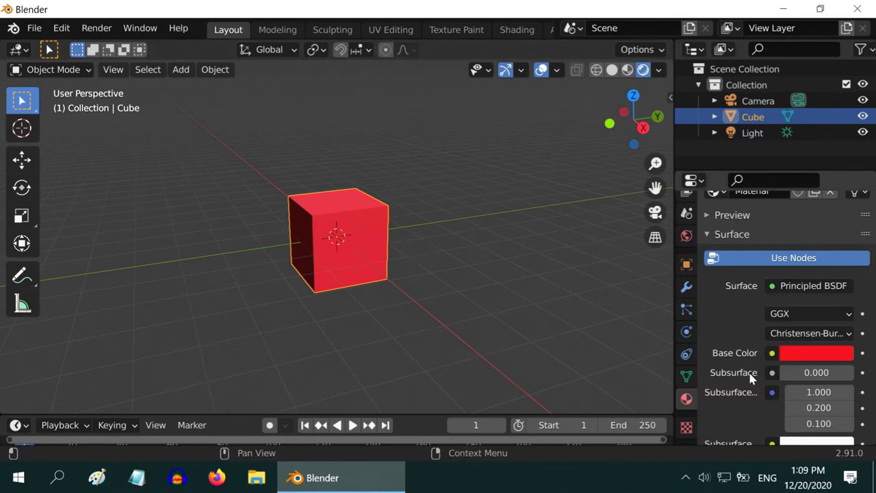
- Widen the 3D viewport and split it vertically into two side-by-side areas of roughly similar width
drag(674, 362, 731, 364)
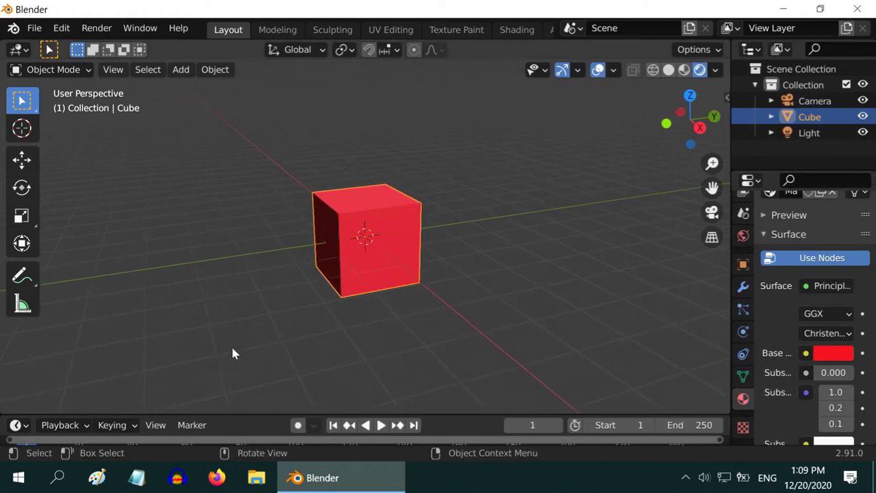
right_click(196, 414)
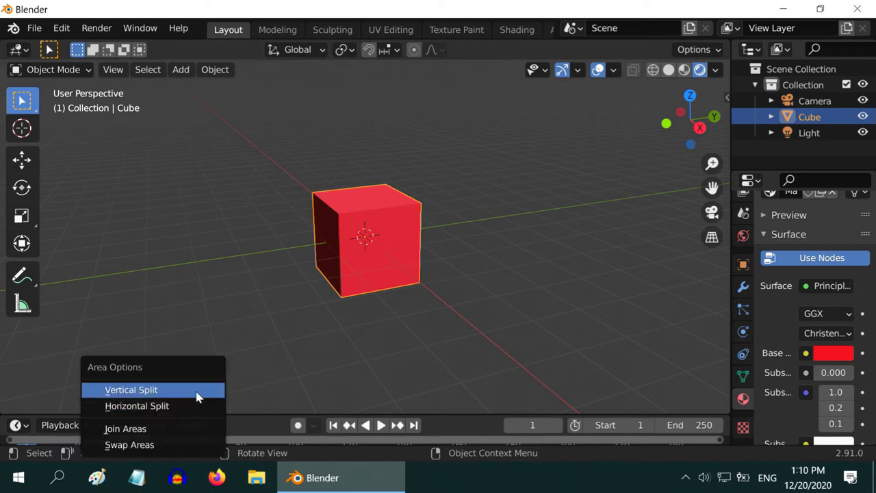
click(196, 392)
click(299, 347)
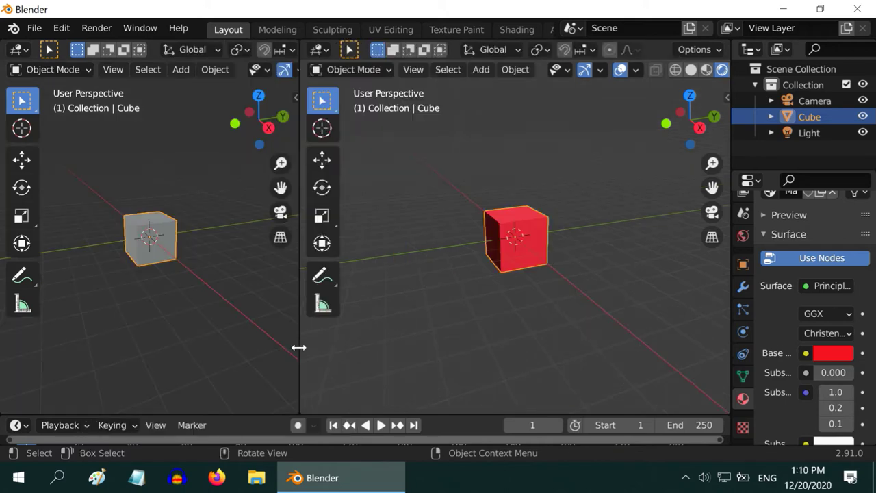
scroll(452, 299, up, 4)
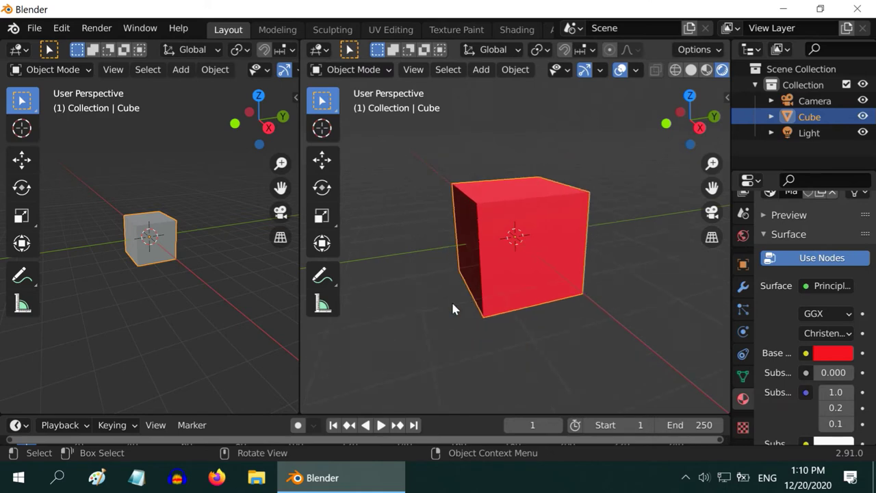
drag(299, 344, 410, 346)
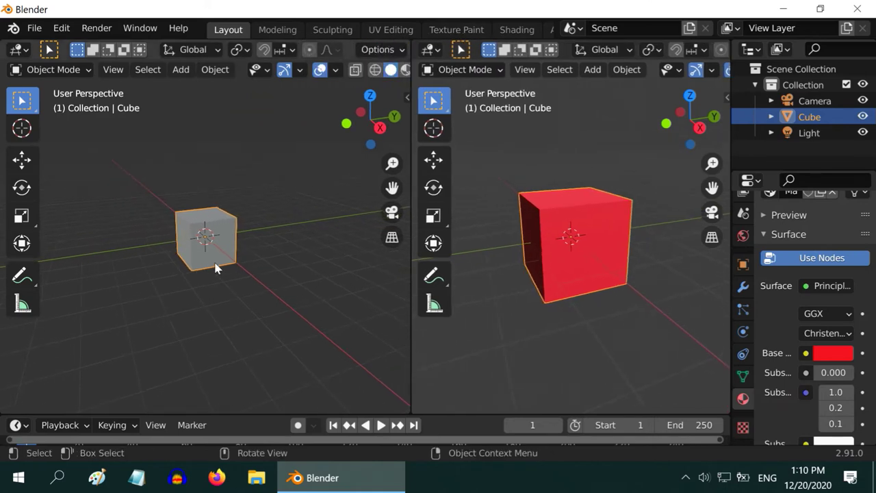
- Turn the solid-shaded viewport area into a Shader Editor and collapse its sidebar to show the material's nodes
click(19, 51)
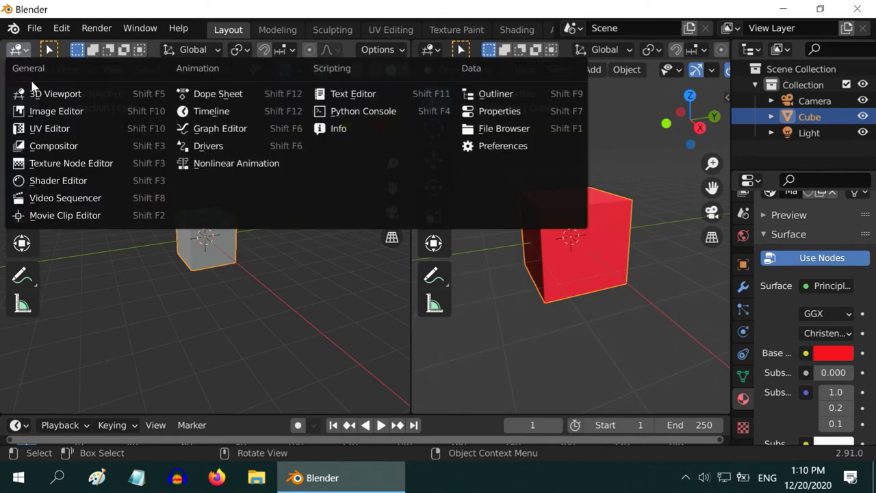
click(102, 180)
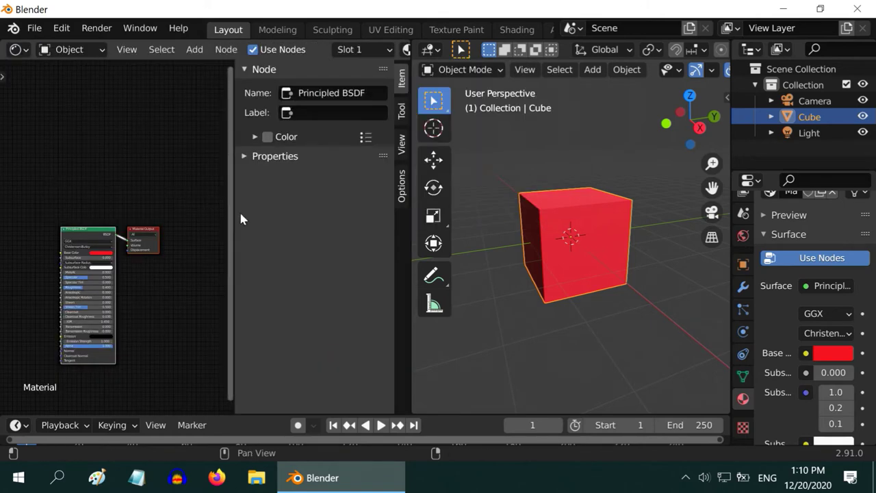
drag(233, 217, 404, 356)
scroll(214, 314, up, 4)
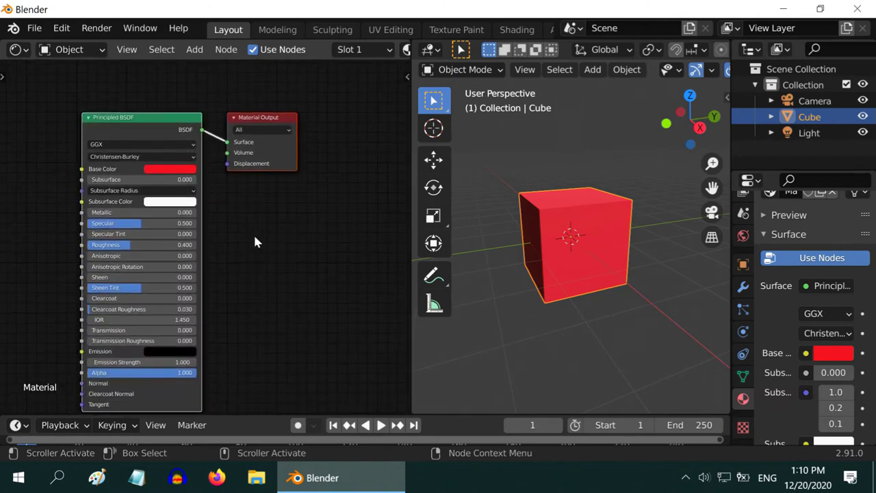
- Move the Material Output node farther from the Principled BSDF node, and delete the Principled BSDF node
click(170, 121)
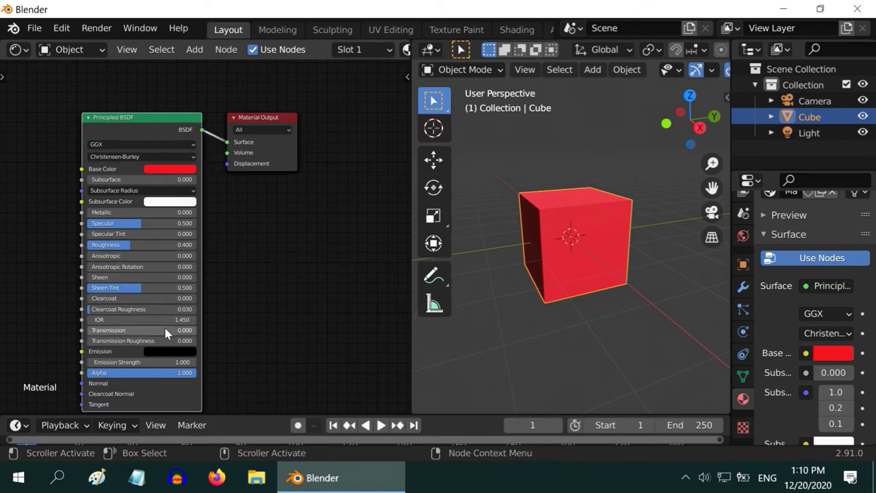
drag(264, 122, 330, 147)
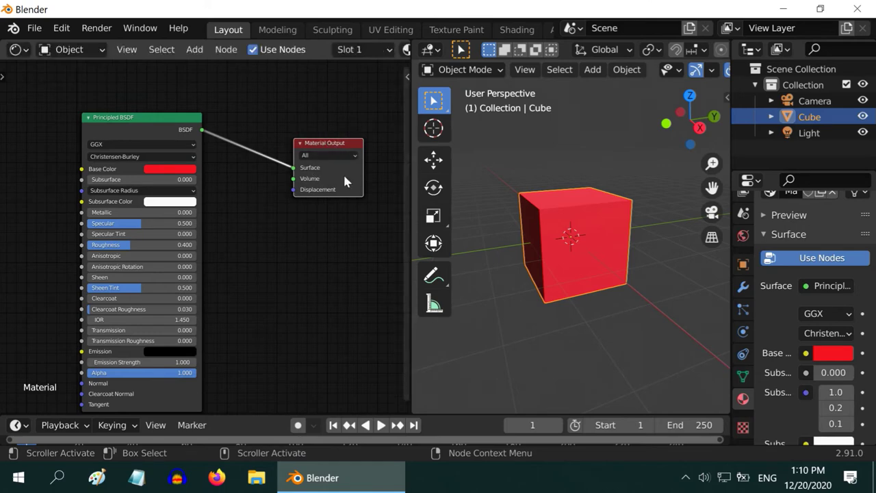
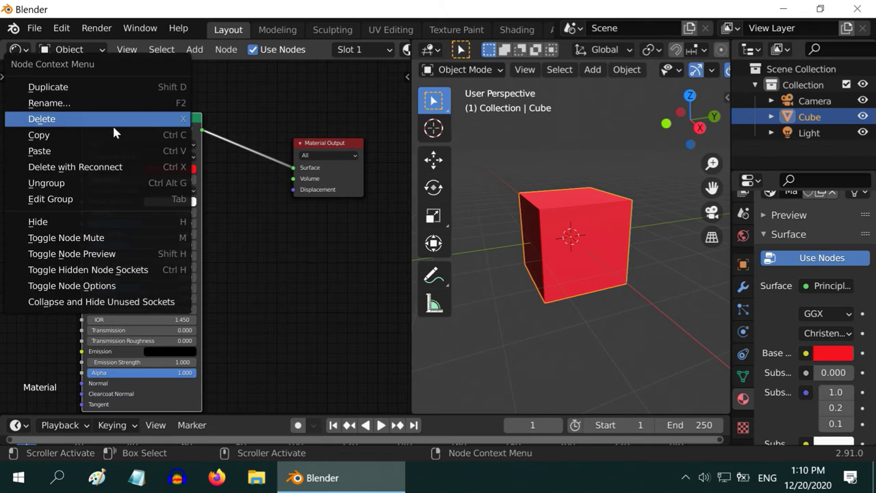
click(107, 119)
- Add a Diffuse BSDF shader node in front of the Material Output node
click(194, 50)
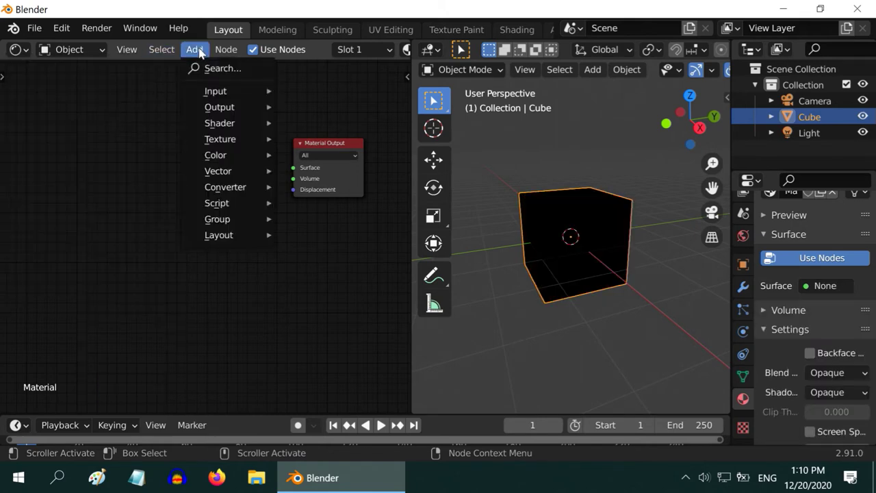
mouse_move(215, 122)
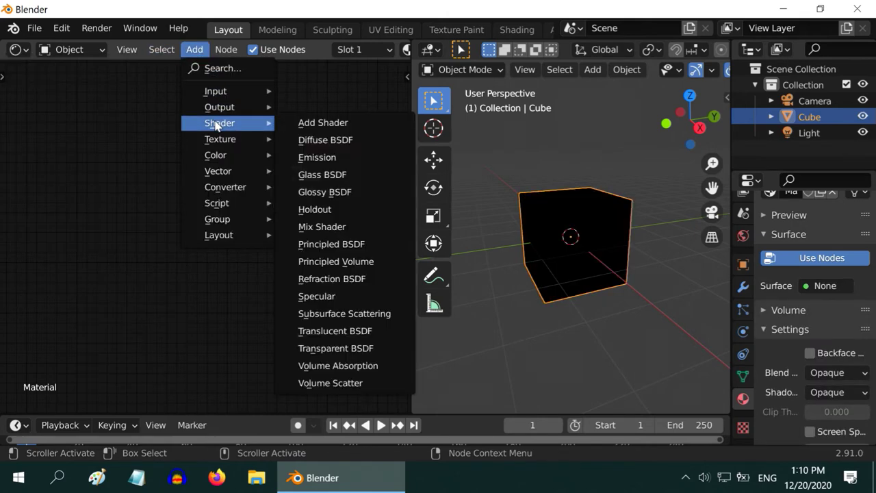
click(332, 140)
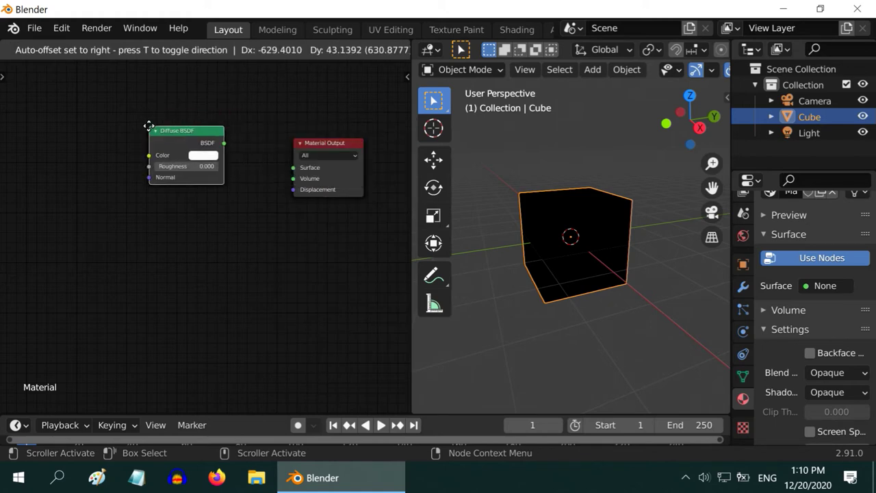
click(142, 121)
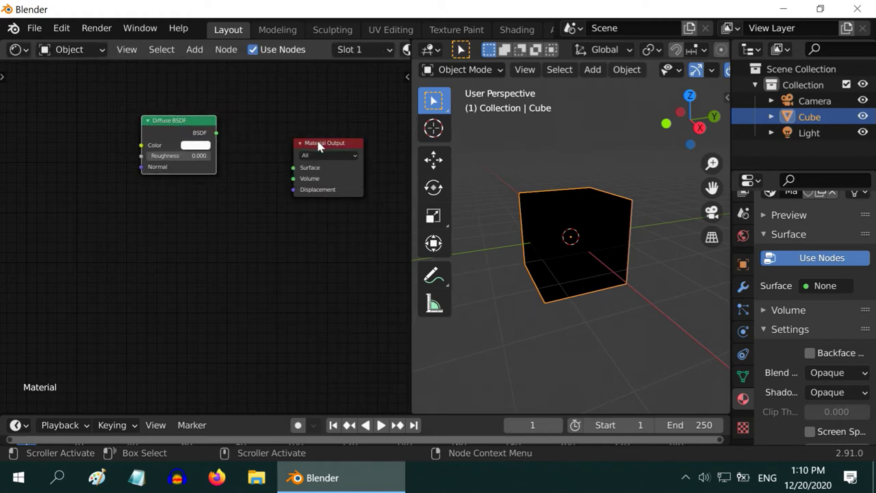
- Connect the Diffuse BSDF output to the Material Output's Surface input and set the diffuse color to red
drag(318, 146, 324, 150)
click(185, 121)
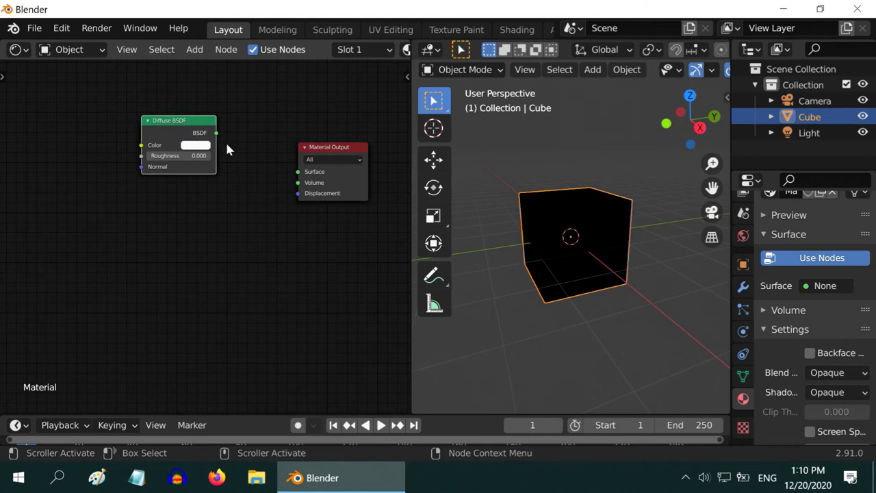
drag(217, 132, 241, 146)
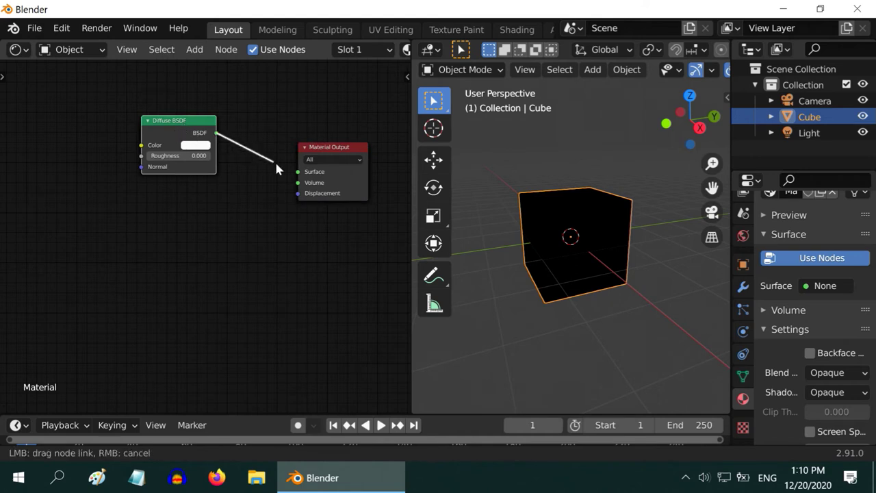
drag(295, 177, 297, 172)
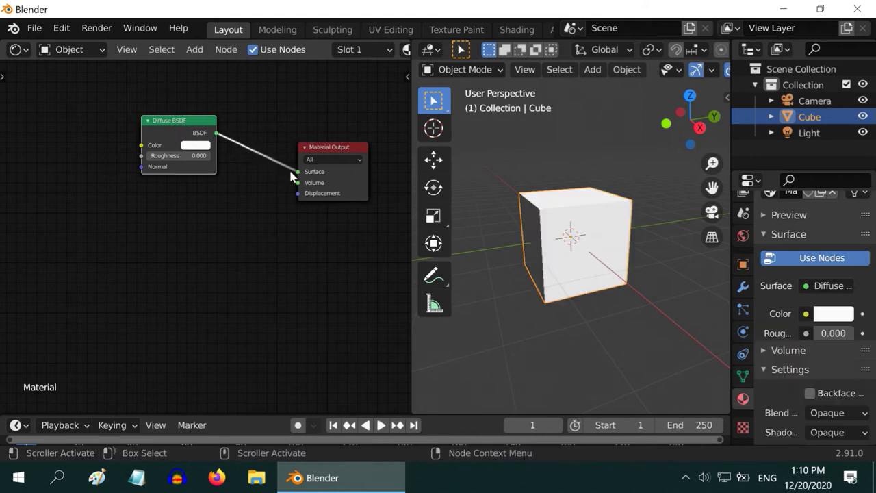
click(193, 145)
click(225, 227)
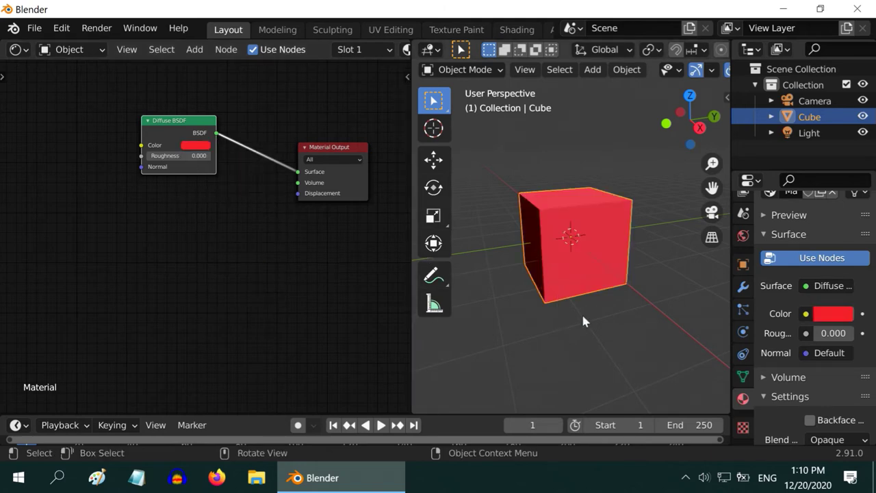
- Move the red cube away from the world origin to a spot behind it, and return to the selection tool
scroll(575, 332, down, 2)
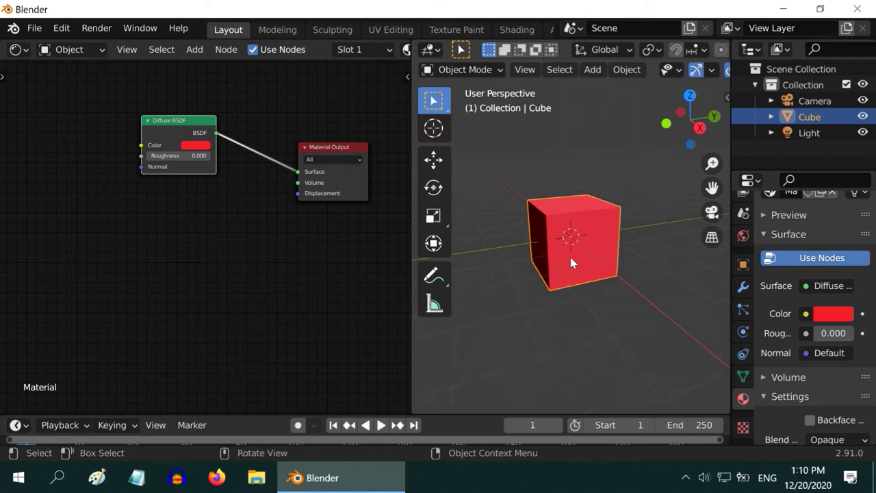
click(432, 160)
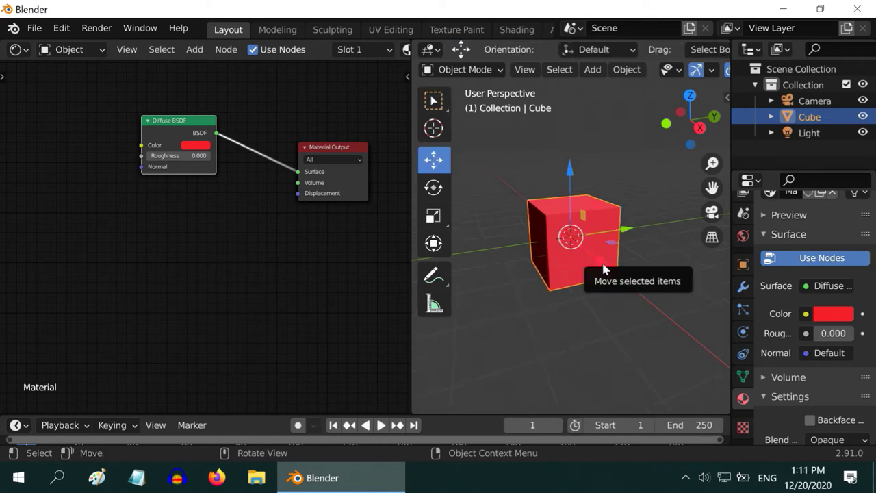
drag(602, 267, 652, 205)
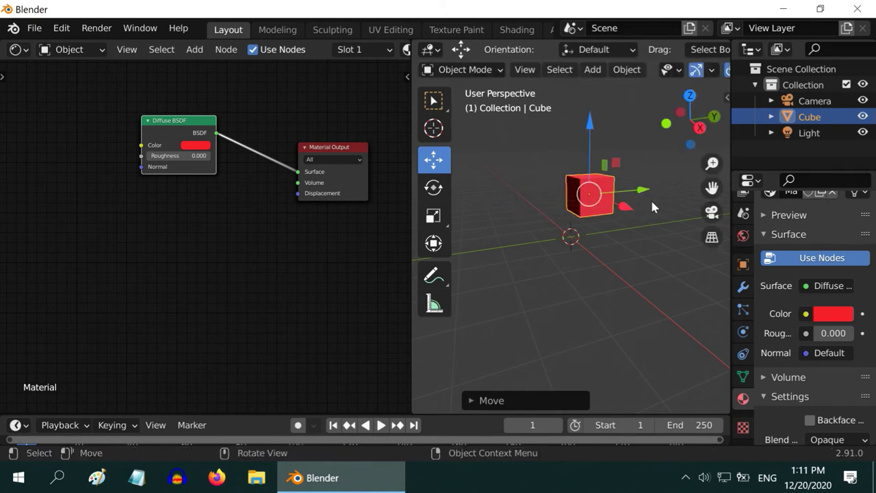
click(433, 102)
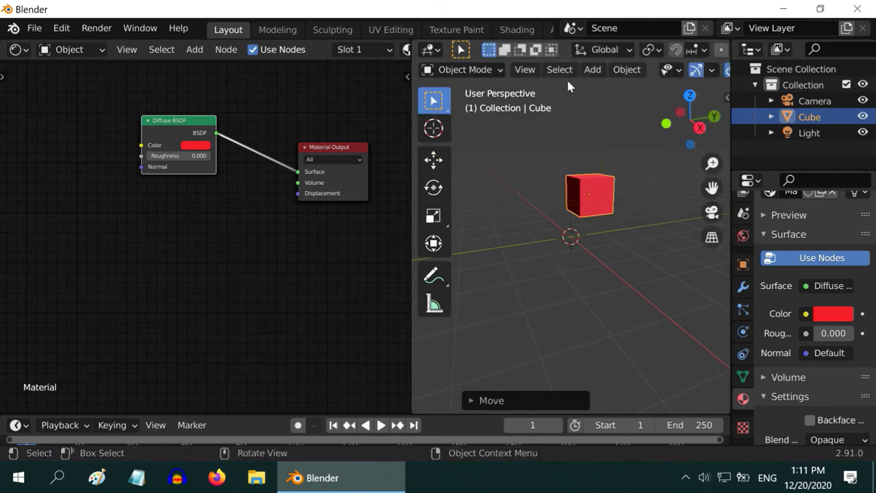
- Add a second mesh cube at the world origin and give it a new material
click(593, 71)
mouse_move(619, 90)
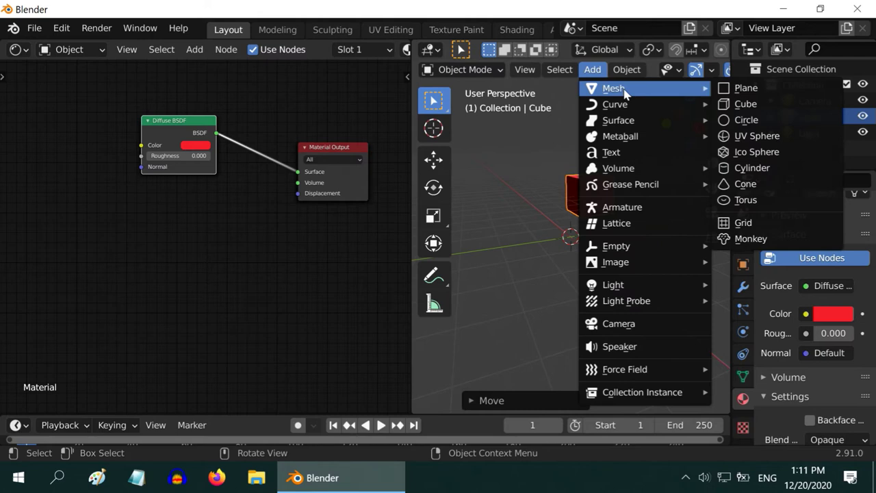
click(753, 105)
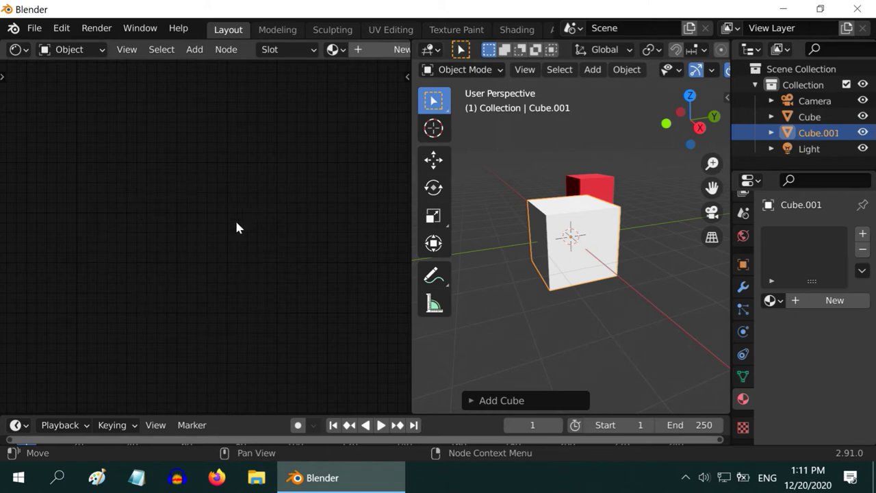
click(807, 303)
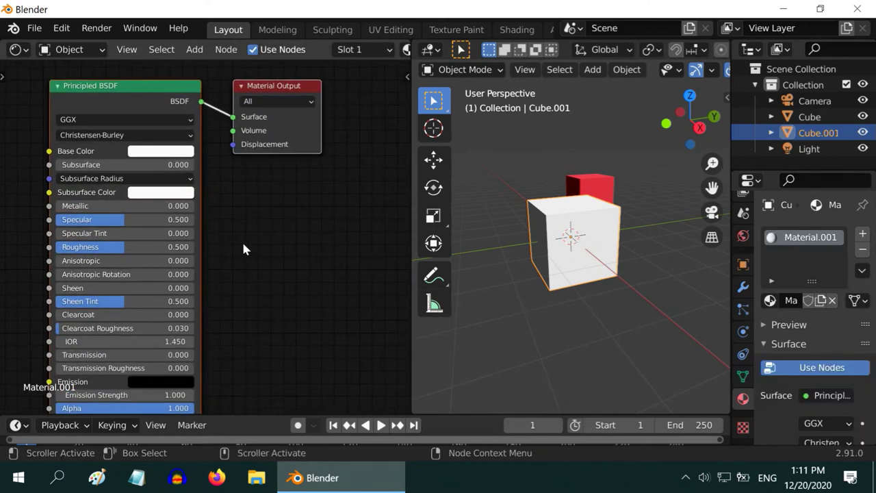
scroll(245, 232, down, 2)
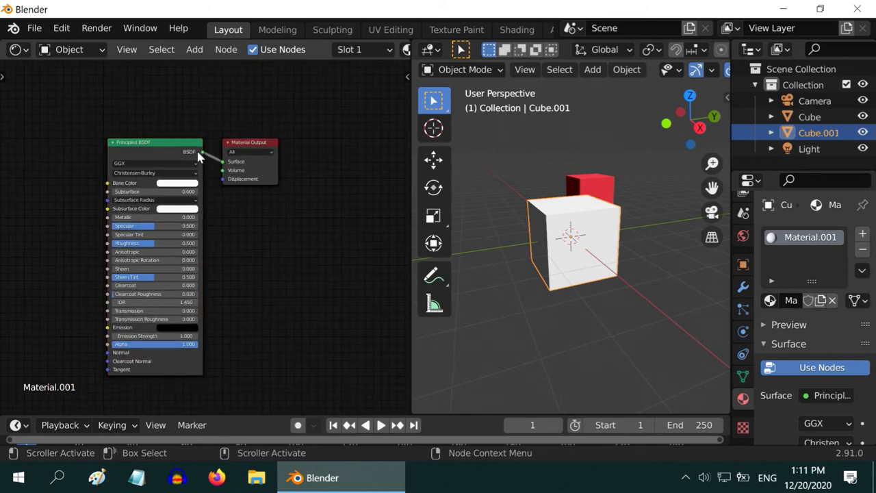
- Move the Principled BSDF node well away from the Material Output and disconnect the two nodes
drag(196, 142, 26, 117)
drag(223, 162, 45, 134)
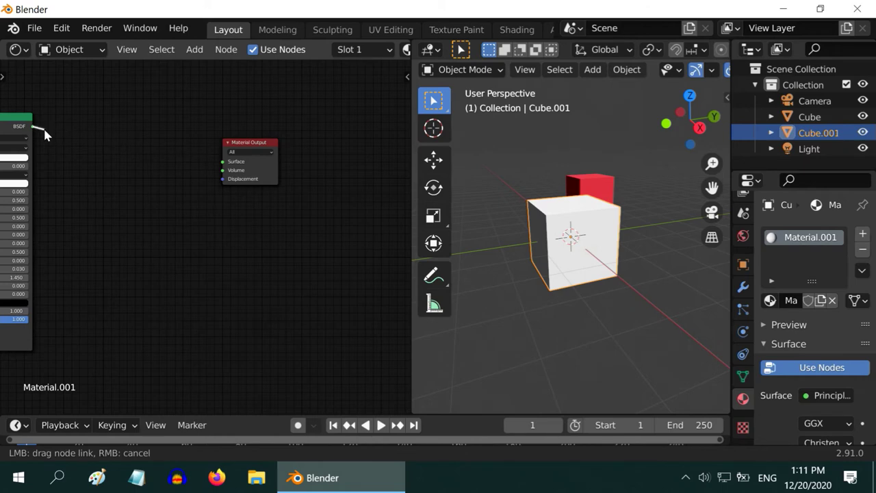
drag(133, 107, 135, 104)
- Add a Glossy BSDF shader node in front of the Material Output node
click(195, 49)
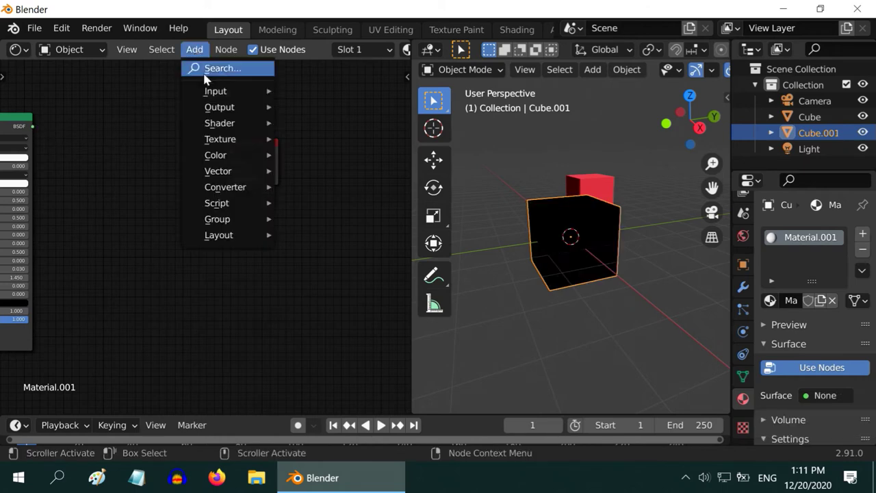
mouse_move(226, 123)
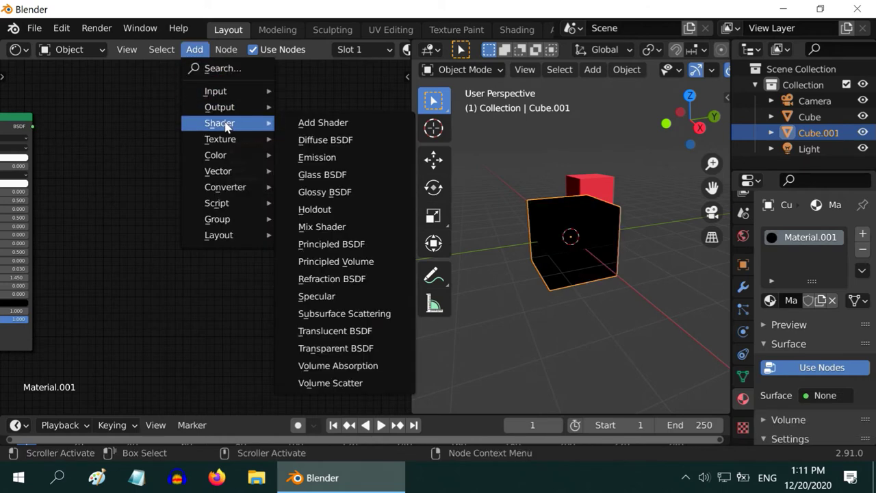
click(336, 191)
click(156, 171)
scroll(157, 172, up, 2)
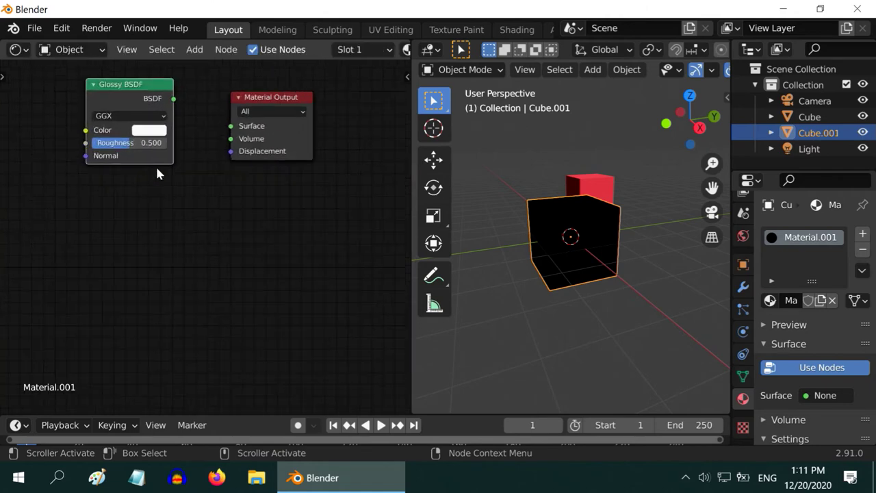
- Connect the Glossy BSDF output to the Material Output's Surface input and set the glossy color to yellow
drag(176, 109, 228, 135)
click(150, 139)
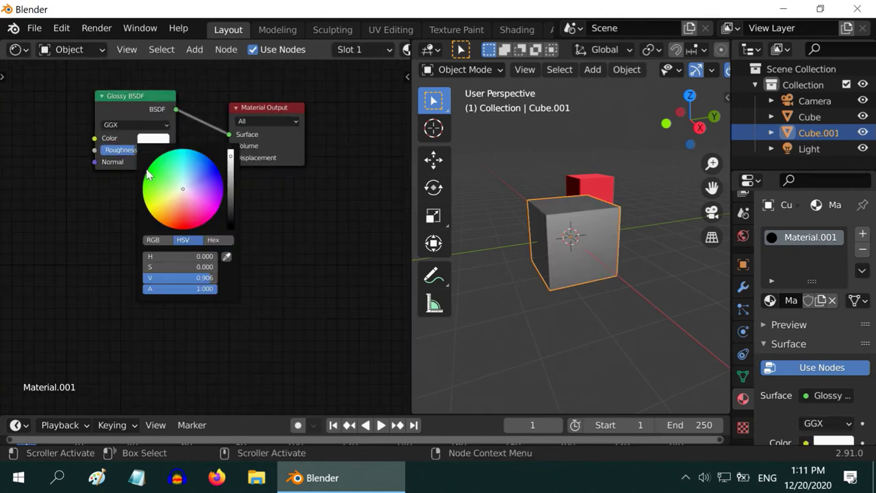
click(157, 207)
scroll(587, 235, up, 2)
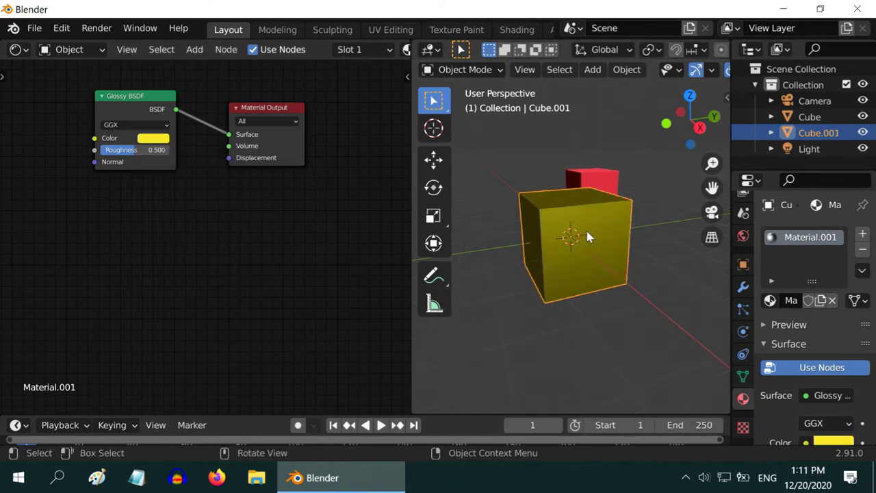
scroll(587, 236, down, 1)
middle_drag(602, 231, 579, 247)
scroll(579, 246, down, 2)
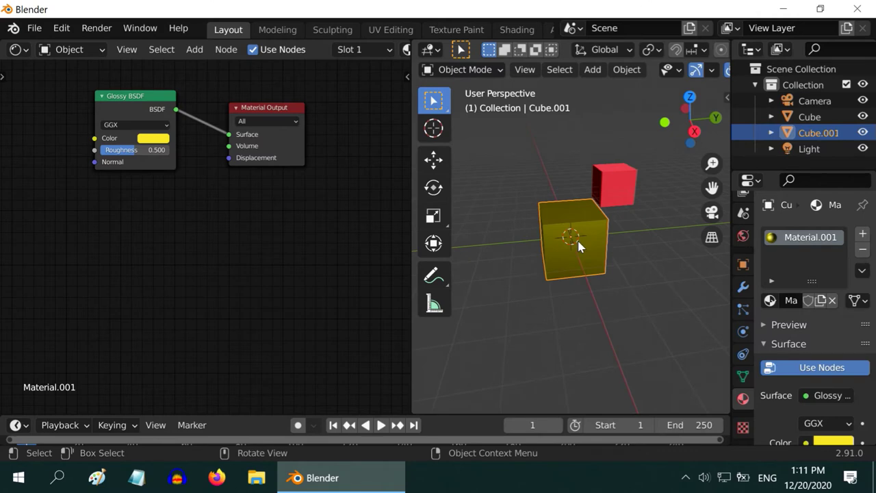
- Add a Transparent BSDF node below the Glossy BSDF and connect it to the Material Output's Surface input
click(193, 50)
mouse_move(219, 123)
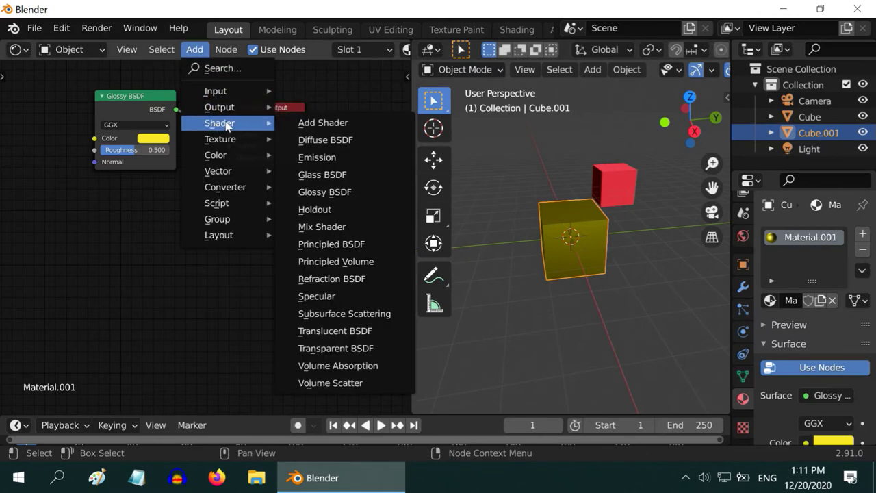
click(335, 349)
click(93, 194)
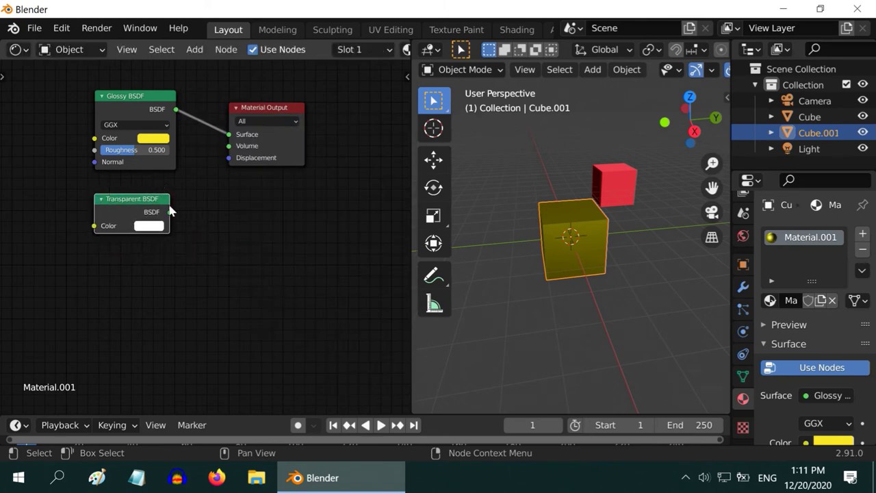
drag(284, 111, 327, 143)
drag(170, 213, 274, 165)
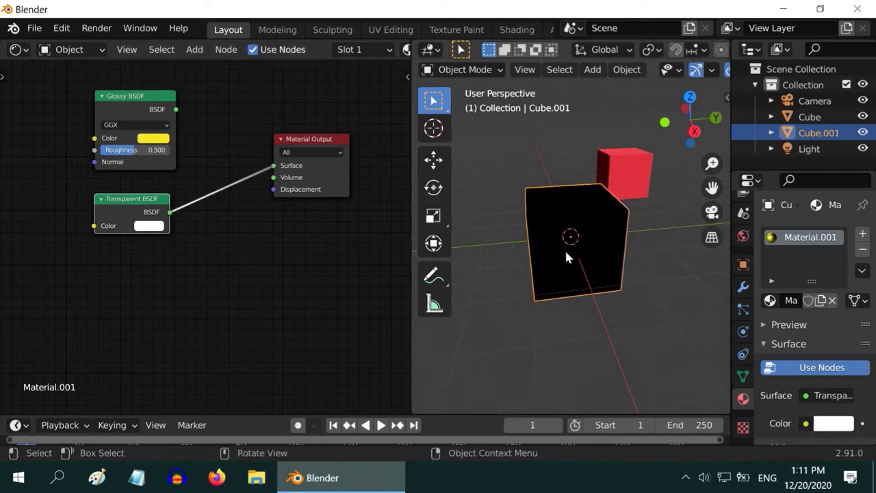
- Set the material's blend mode to Alpha Blend and check the red cube through the transparent cube
scroll(818, 359, down, 10)
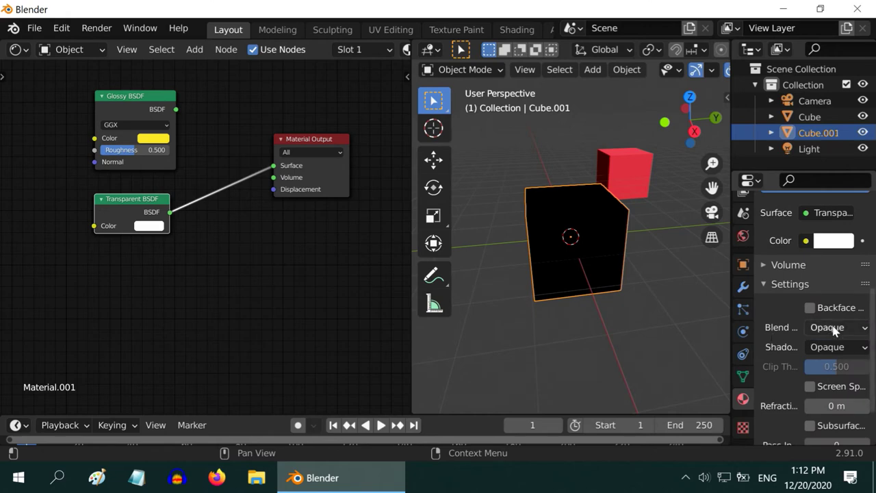
click(833, 329)
click(815, 398)
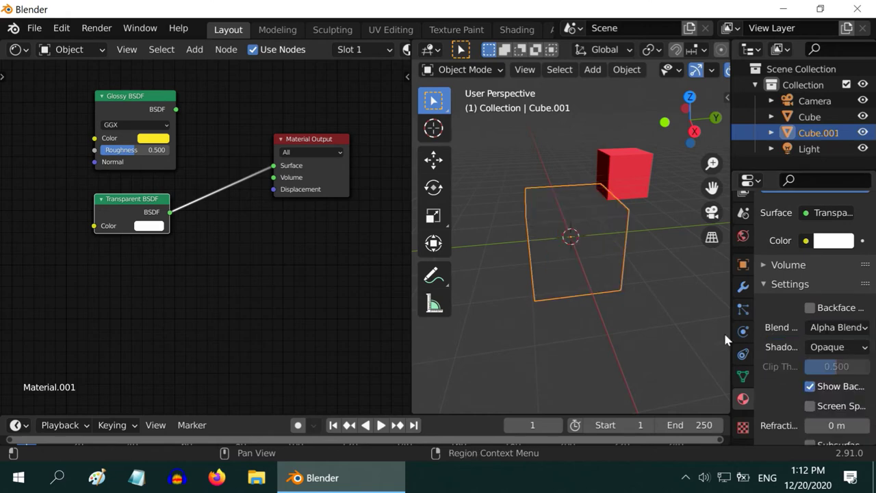
middle_drag(610, 303, 611, 269)
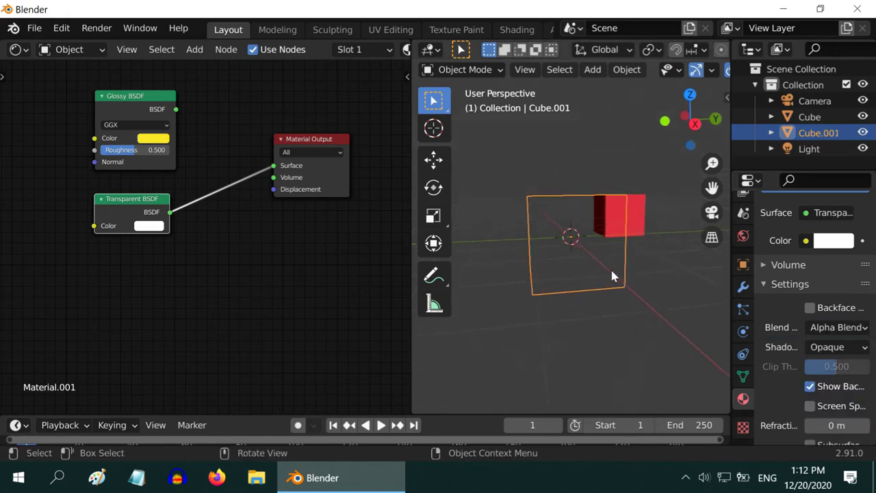
scroll(608, 267, up, 1)
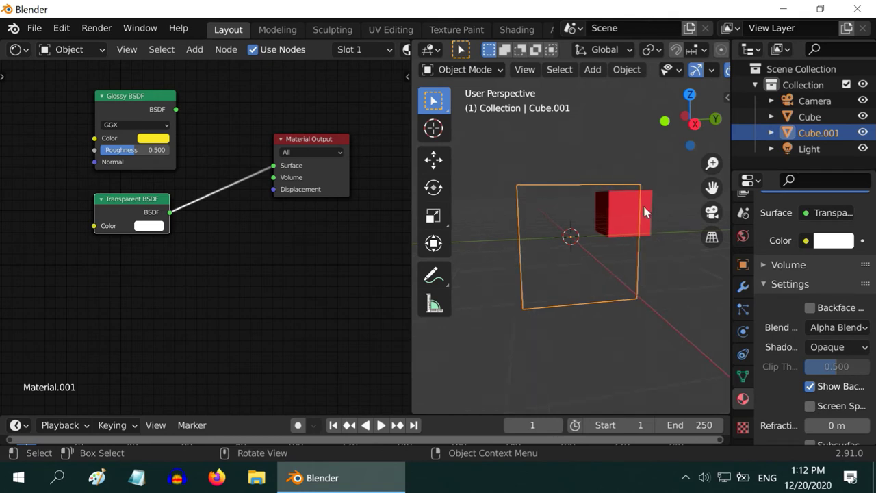
- Make room beside the Glossy and Transparent BSDF nodes and add a Mix Shader node in front of the Material Output
drag(143, 97, 94, 98)
drag(152, 199, 102, 207)
click(194, 50)
mouse_move(230, 124)
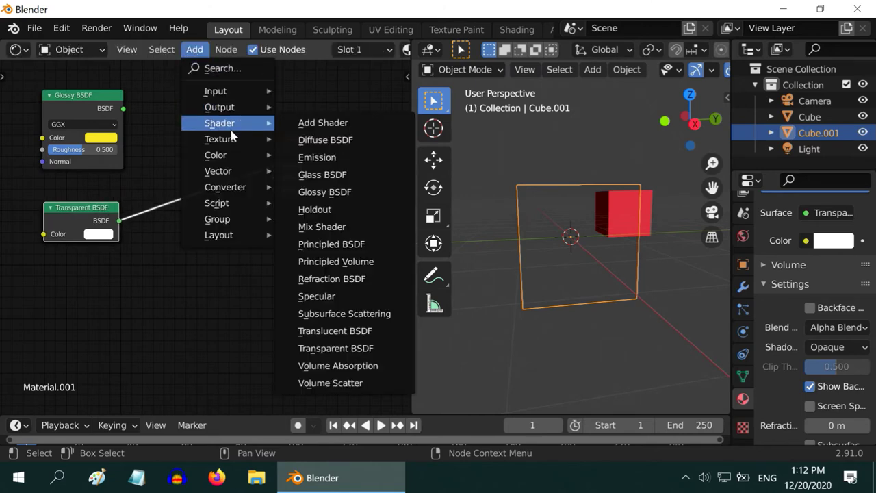
click(321, 226)
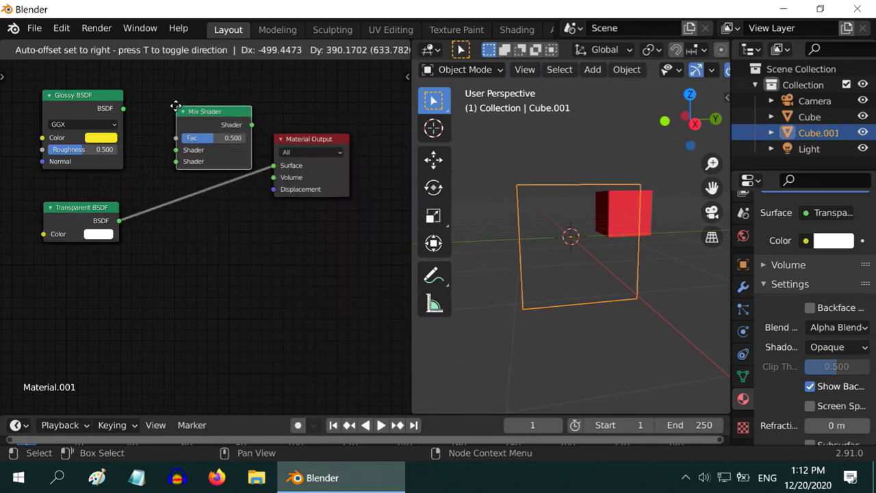
click(176, 111)
- Feed Glossy BSDF into the Mix Shader's first shader input and Transparent BSDF into the second, and connect the mix to the Surface input
drag(276, 171, 174, 162)
drag(123, 109, 175, 150)
drag(250, 125, 274, 166)
middle_drag(651, 221, 639, 259)
- Add an Emission node below the Mix Shader and connect it to the Material Output's Surface input
click(195, 50)
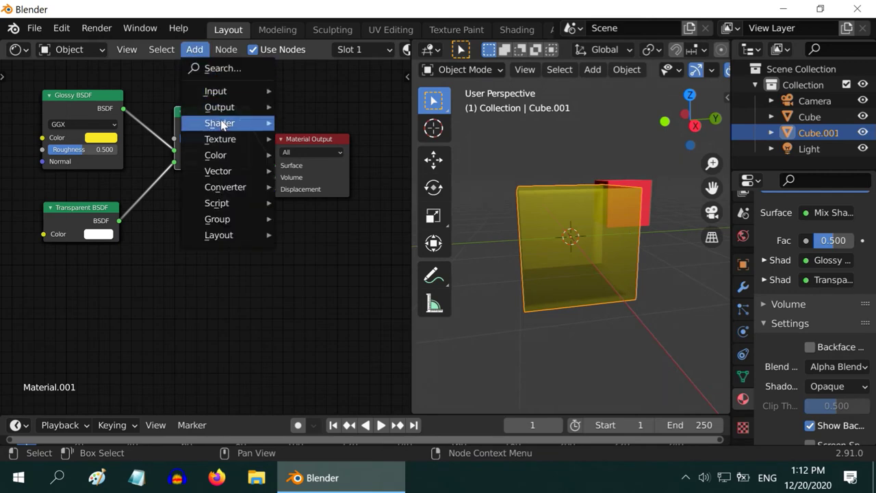
mouse_move(219, 122)
click(328, 157)
click(173, 208)
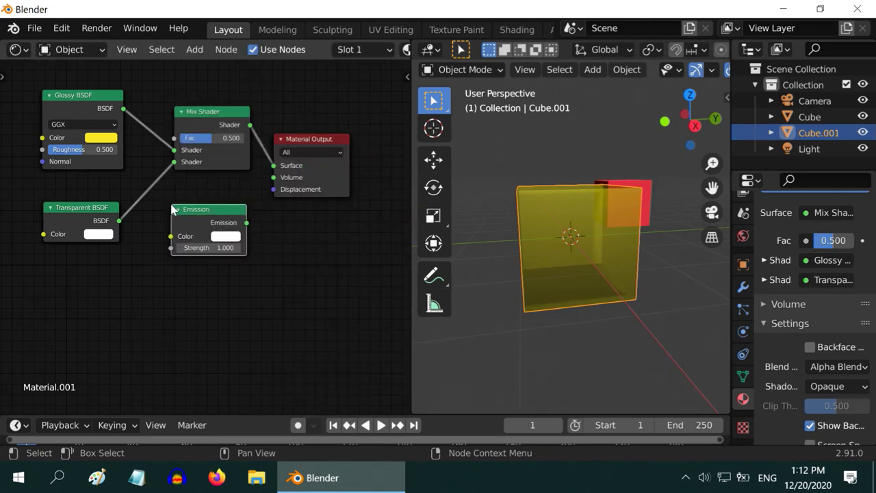
drag(315, 147, 338, 153)
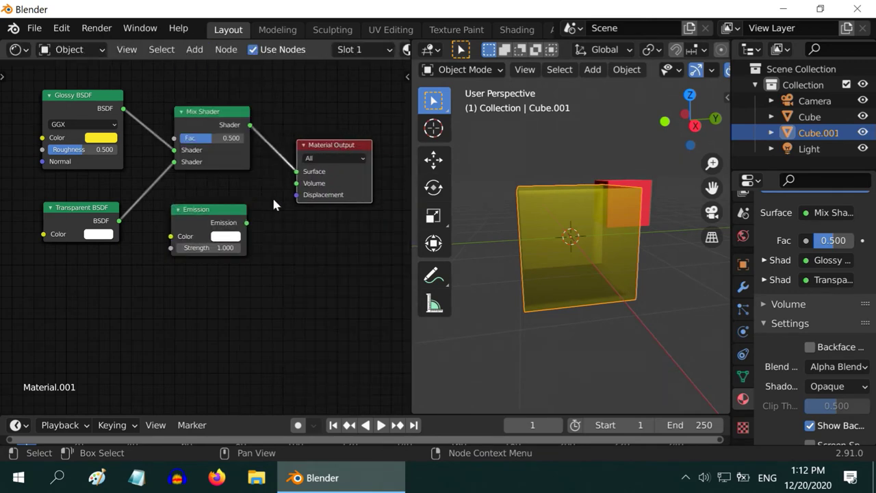
drag(247, 223, 295, 178)
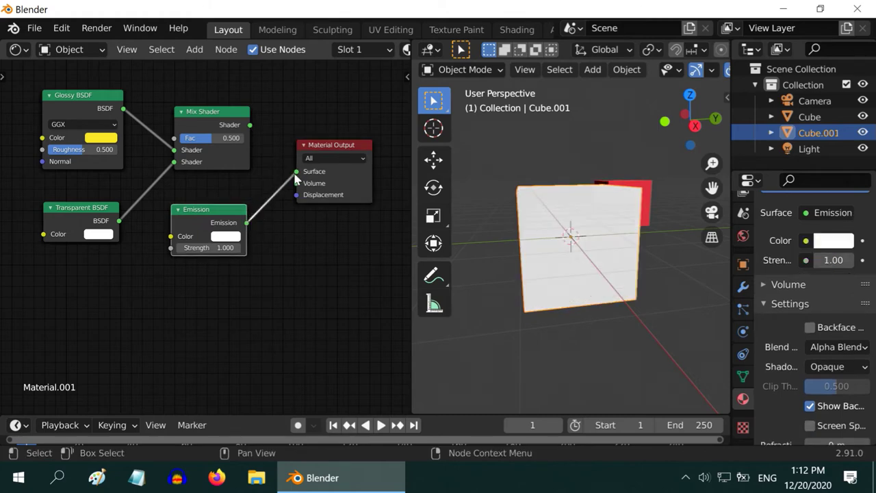
- Set the Emission color to light green and the material's blend mode to Opaque
click(226, 239)
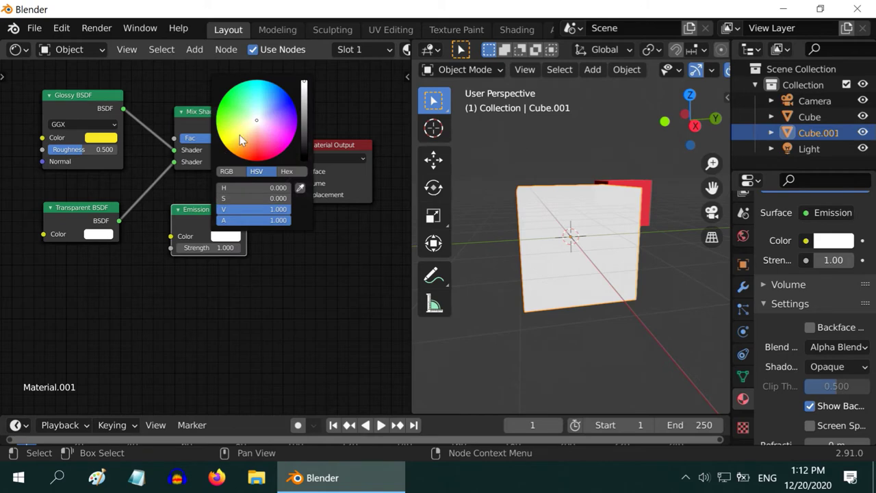
click(234, 113)
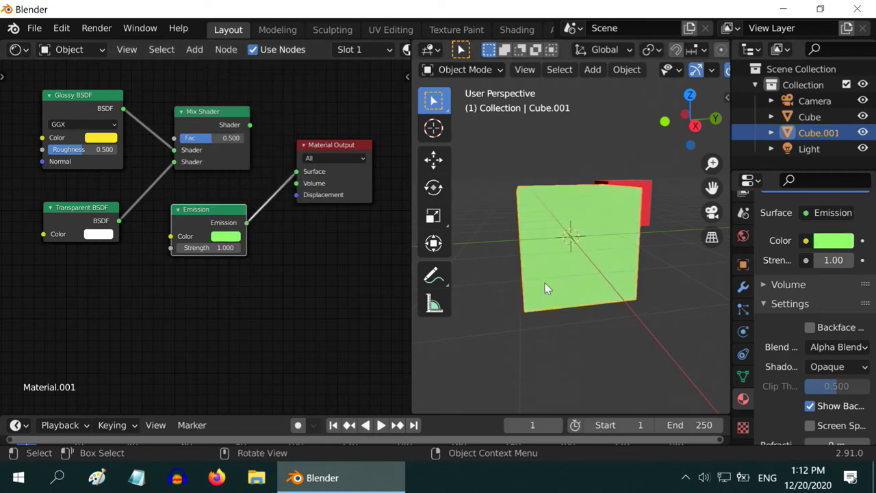
scroll(570, 324, down, 3)
middle_drag(507, 319, 485, 245)
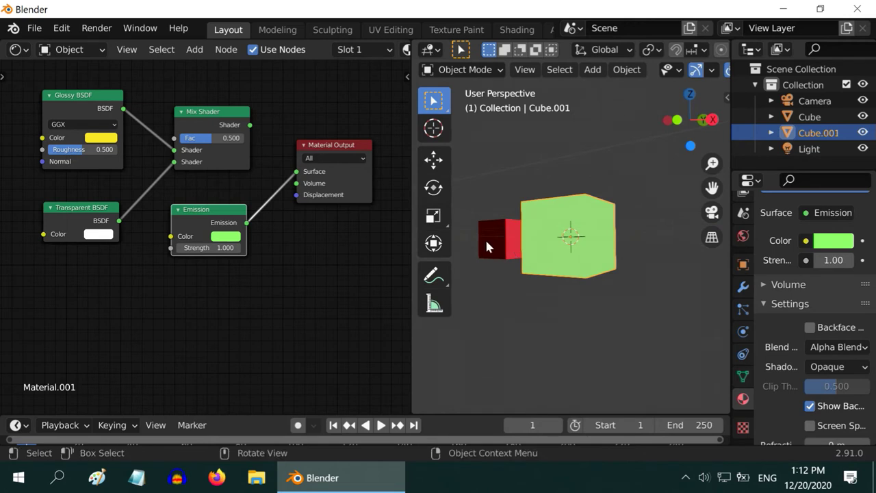
middle_drag(572, 312, 464, 346)
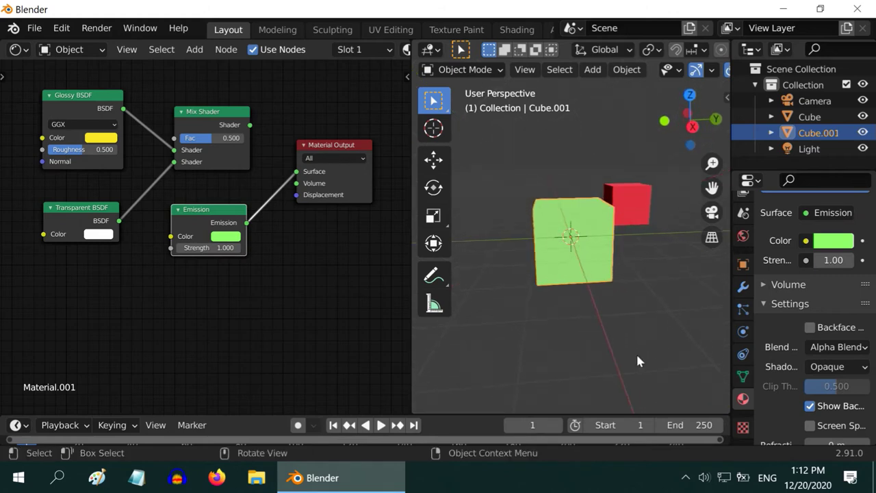
click(832, 352)
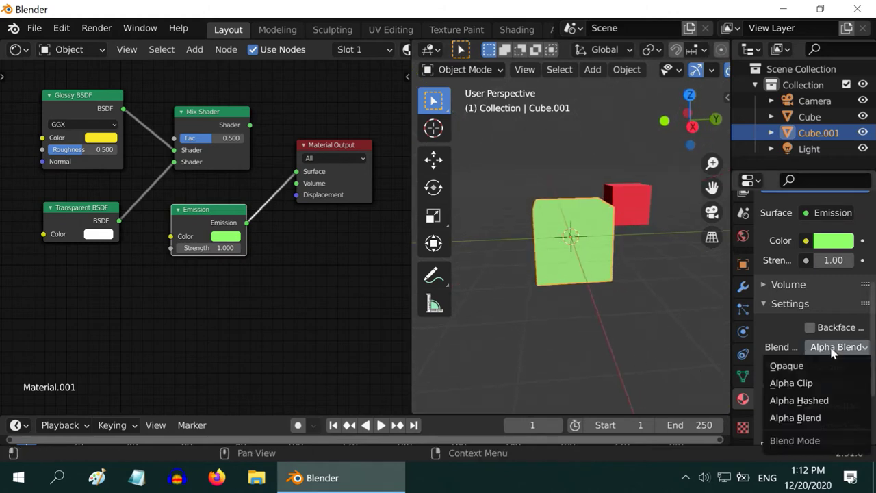
click(794, 361)
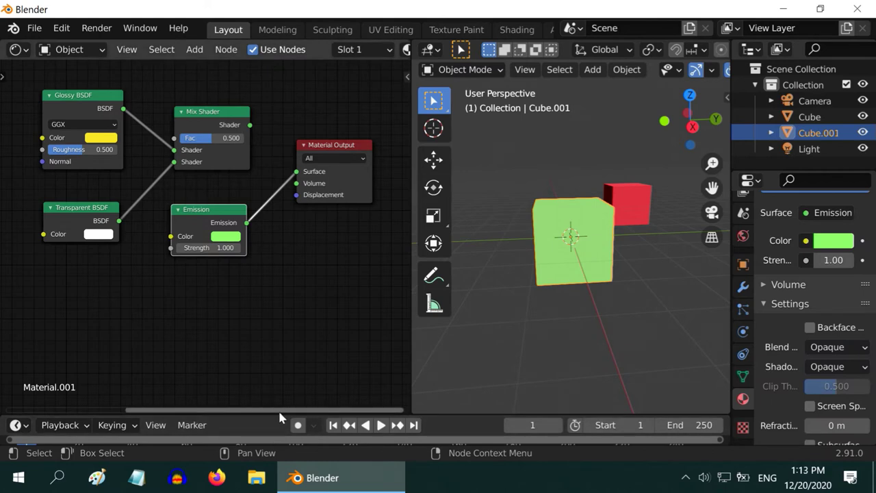
- Set the emission color of the disconnected Principled BSDF node to grey
drag(279, 409, 122, 403)
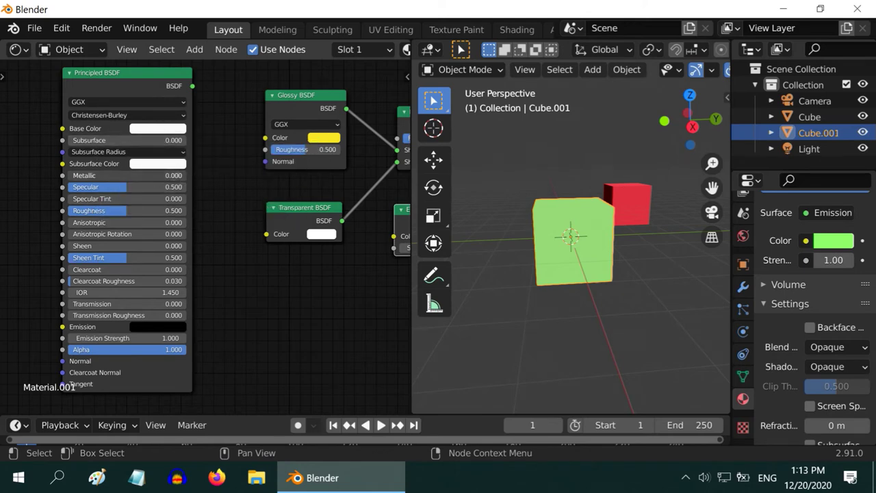
key(Escape)
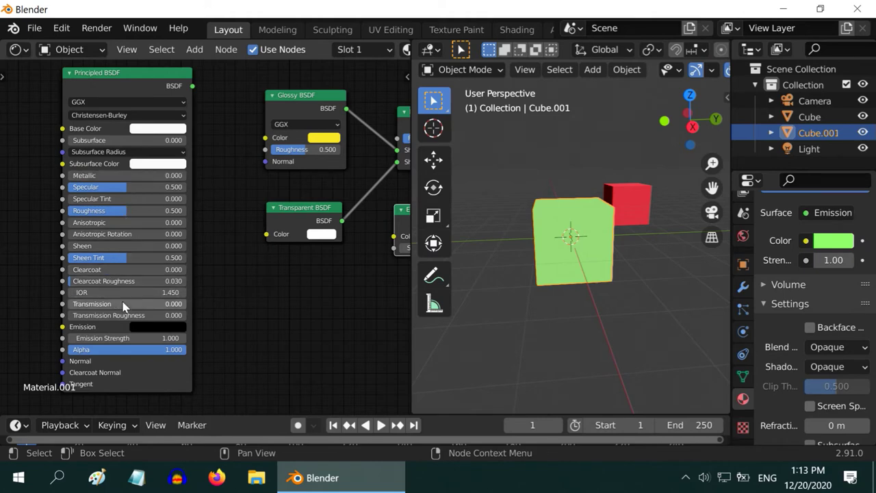
click(149, 325)
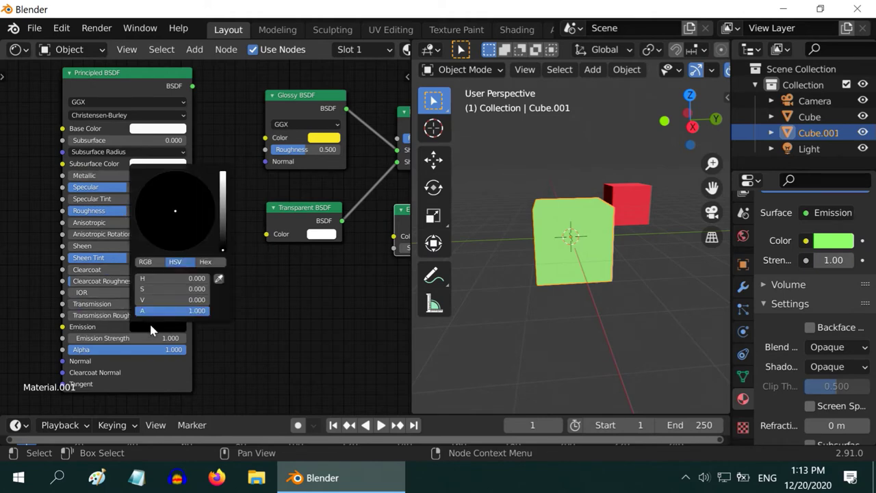
key(Escape)
click(149, 327)
drag(223, 233, 222, 195)
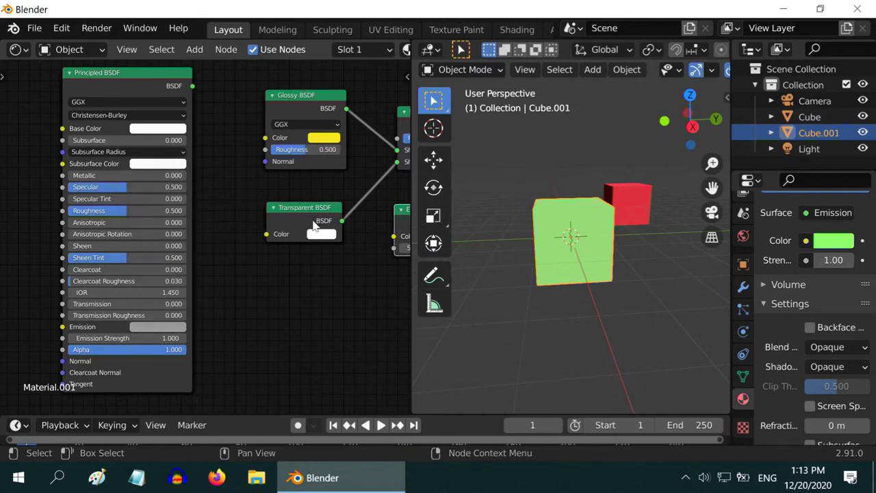
- Disconnect the Emission node from the Material Output and move the output node lower, clear of the other nodes
drag(213, 410, 404, 407)
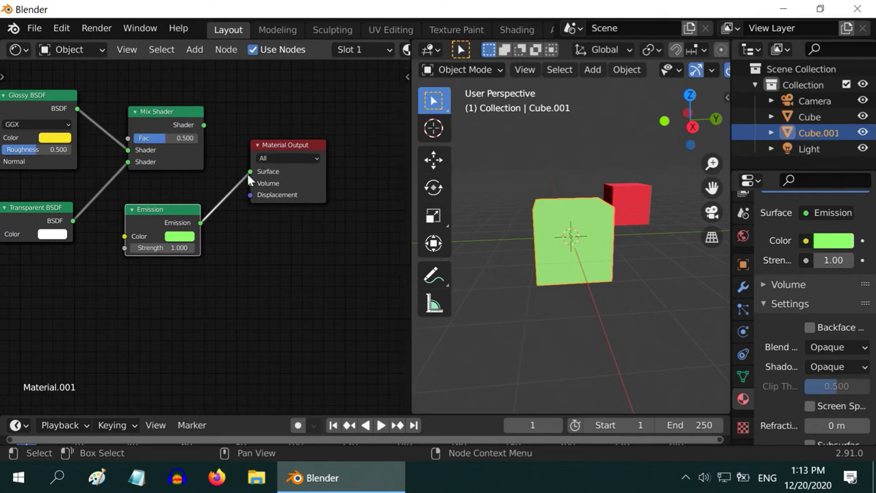
drag(253, 175, 206, 226)
drag(283, 145, 322, 242)
- Add an Image Texture node below the Emission node
click(193, 50)
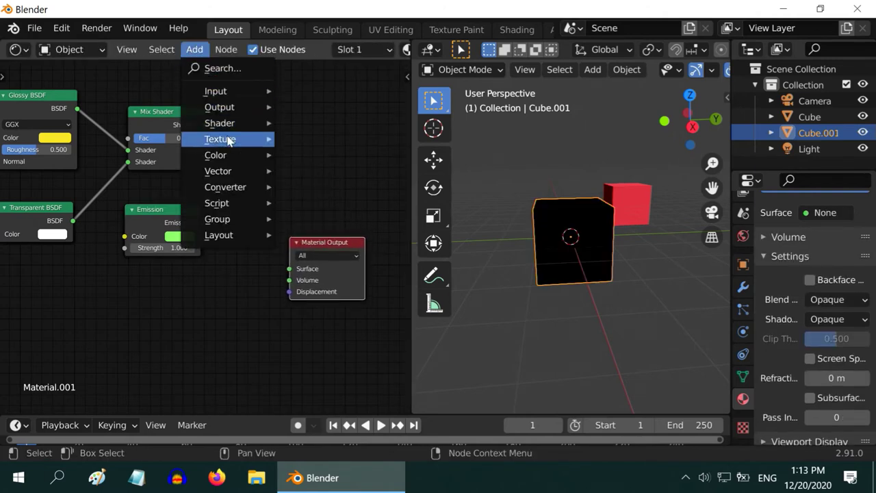
mouse_move(228, 139)
click(327, 225)
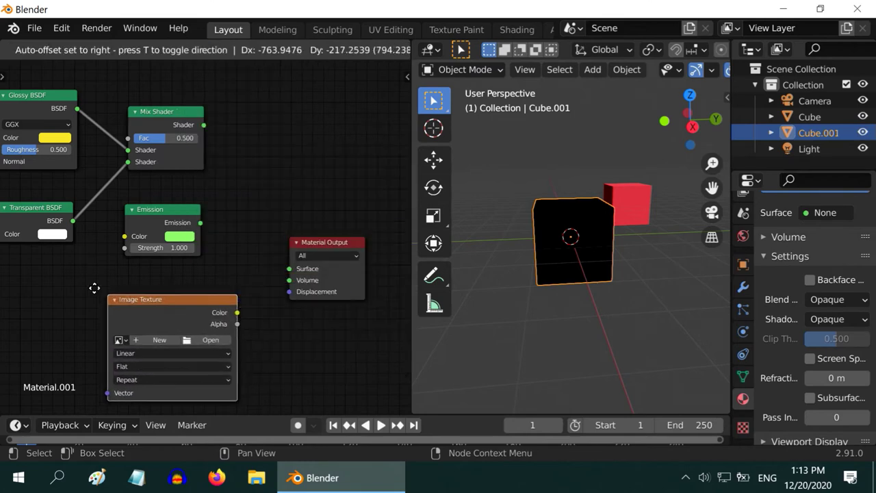
click(93, 293)
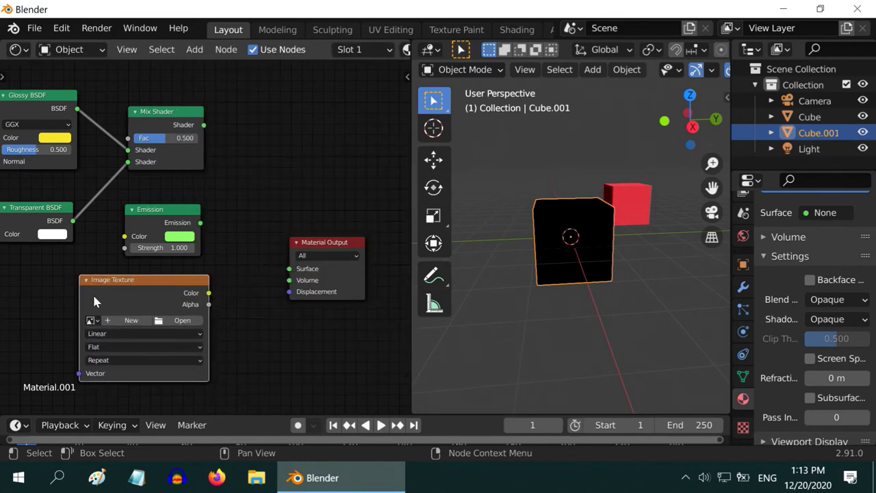
- Load My Texture.jpg from the C: drive into the Image Texture node
click(177, 323)
click(265, 286)
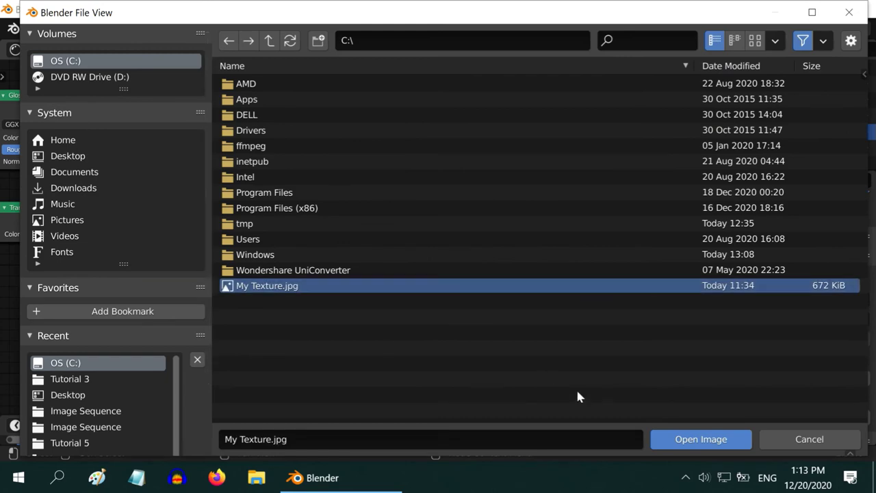
click(701, 439)
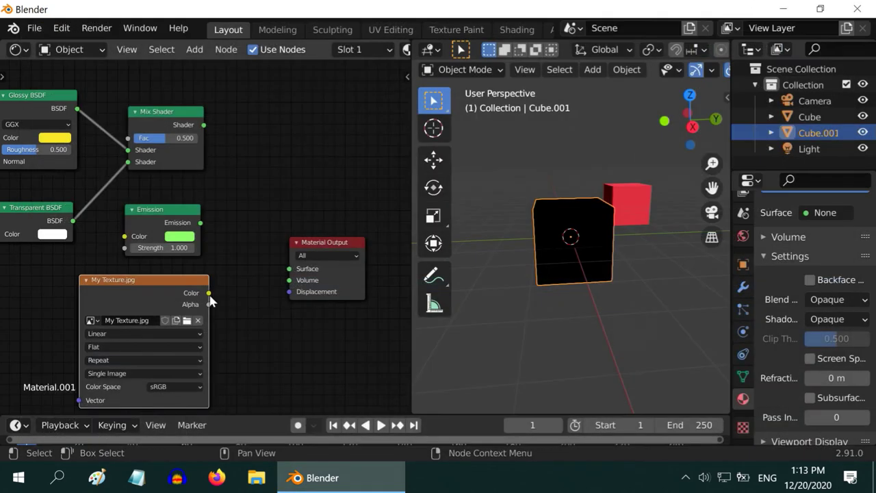
- Connect the image texture's Color output to the Material Output's Surface and widen the 3D viewport beside the node editor
drag(208, 293, 289, 269)
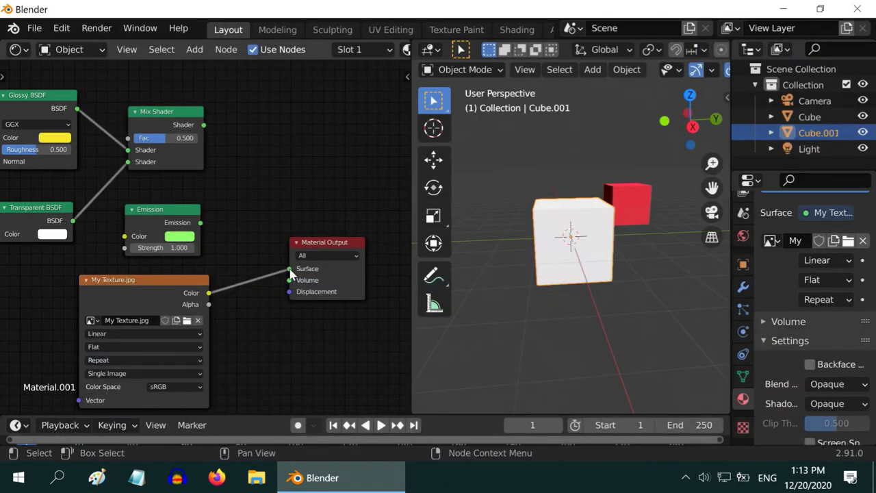
middle_drag(599, 355, 637, 373)
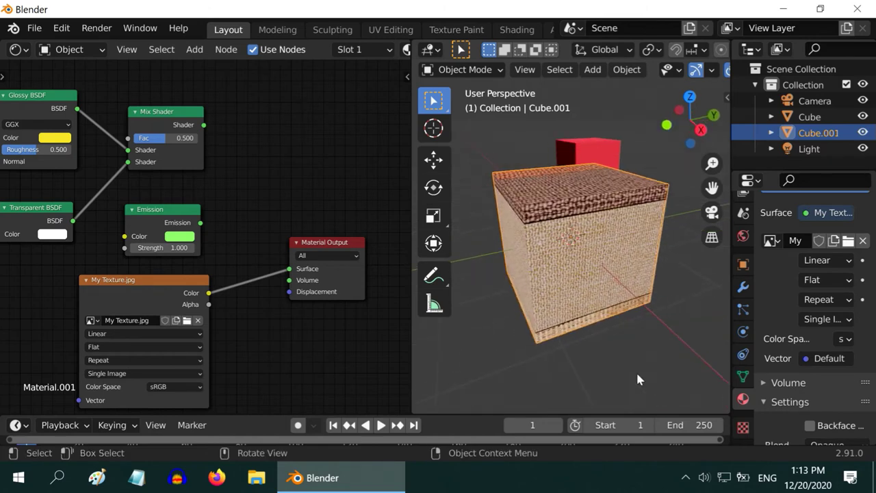
scroll(637, 374, down, 2)
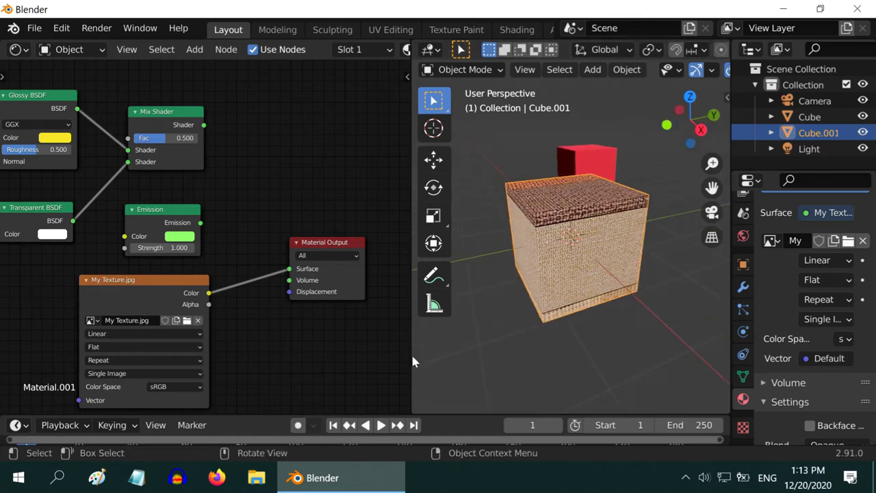
drag(411, 354, 149, 358)
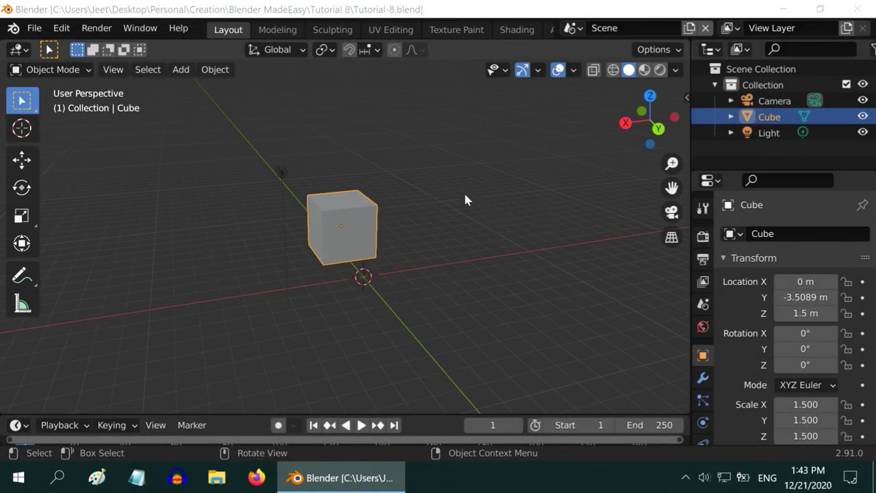
- Check the cube through the camera view, return to the user perspective, and select the light to inspect its placement
click(671, 213)
scroll(447, 274, up, 3)
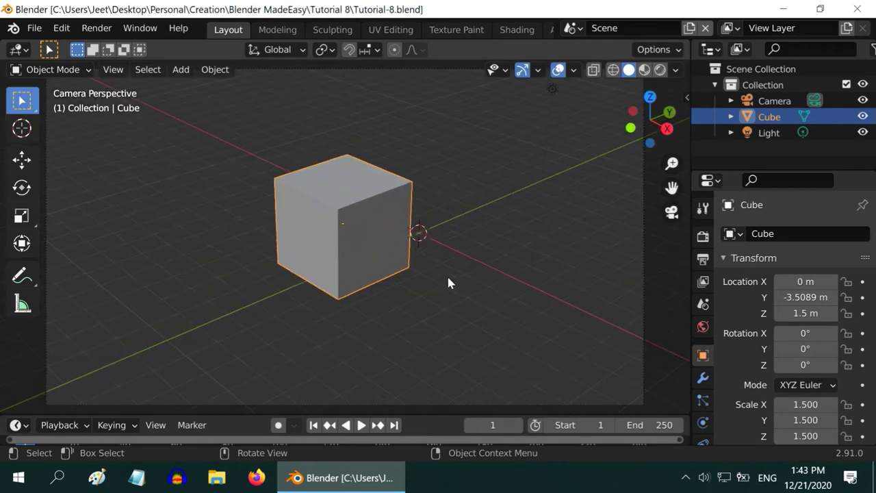
scroll(448, 283, down, 3)
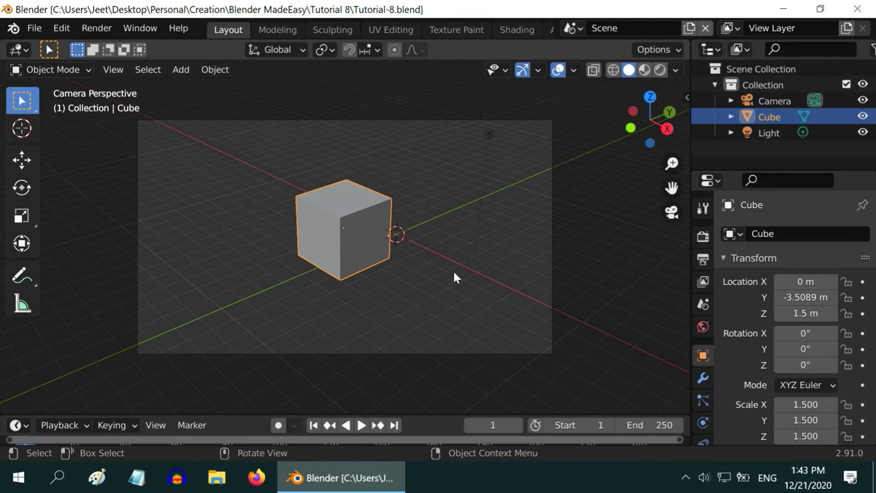
click(671, 212)
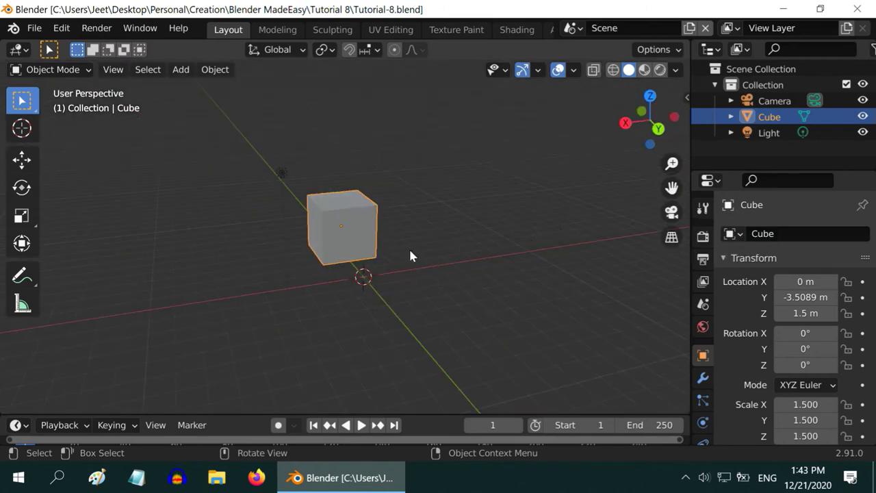
scroll(381, 268, up, 1)
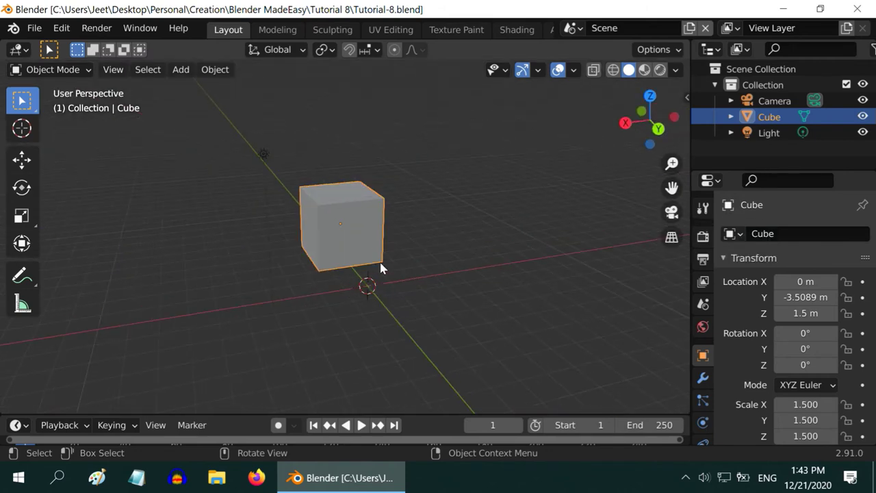
click(265, 154)
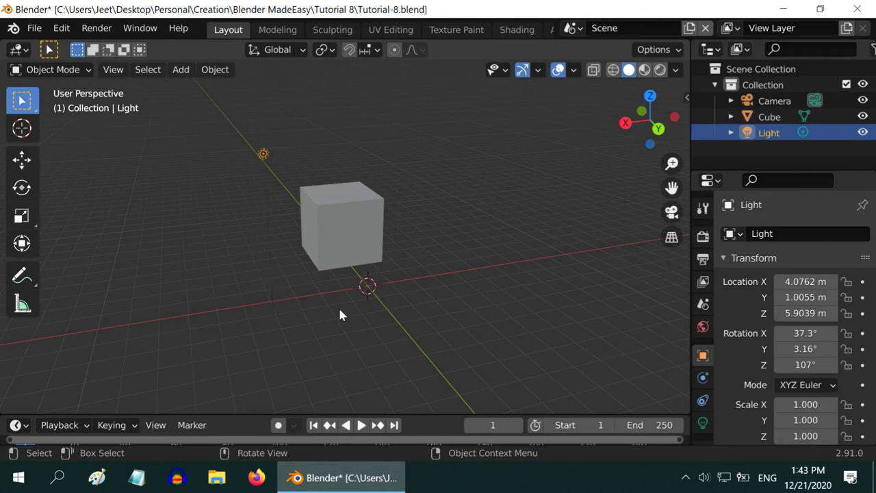
scroll(191, 256, down, 1)
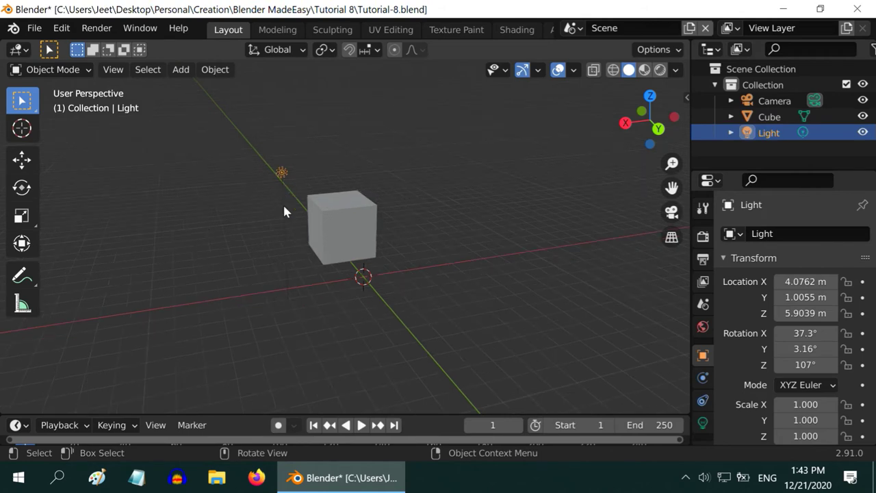
- Select the cube and set its material's Base Color to red
click(360, 217)
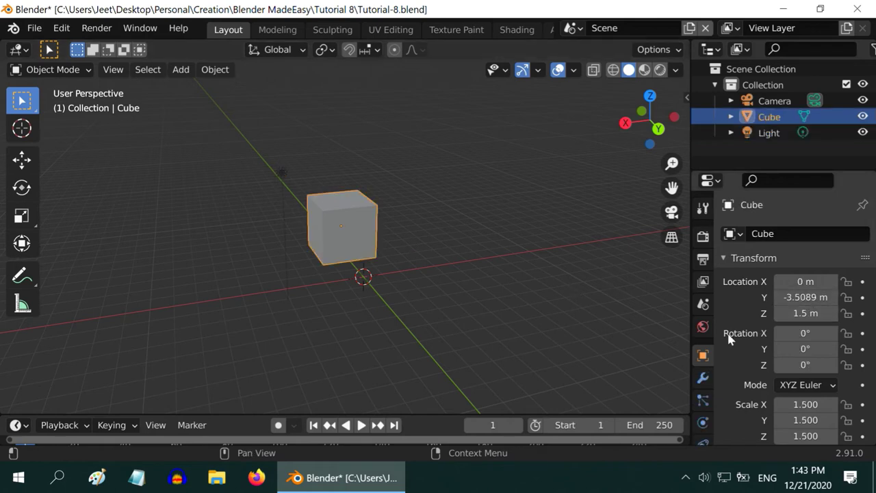
scroll(700, 356, down, 4)
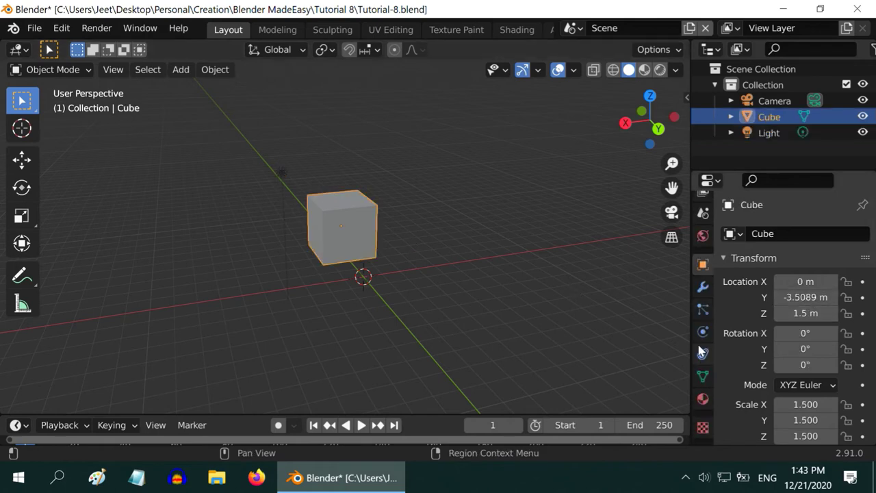
click(702, 398)
scroll(785, 304, down, 3)
scroll(784, 313, down, 1)
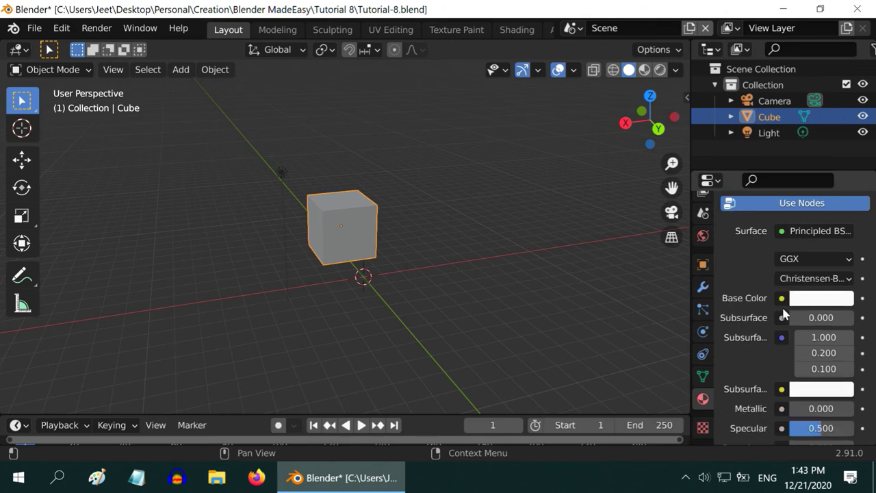
click(803, 300)
click(780, 181)
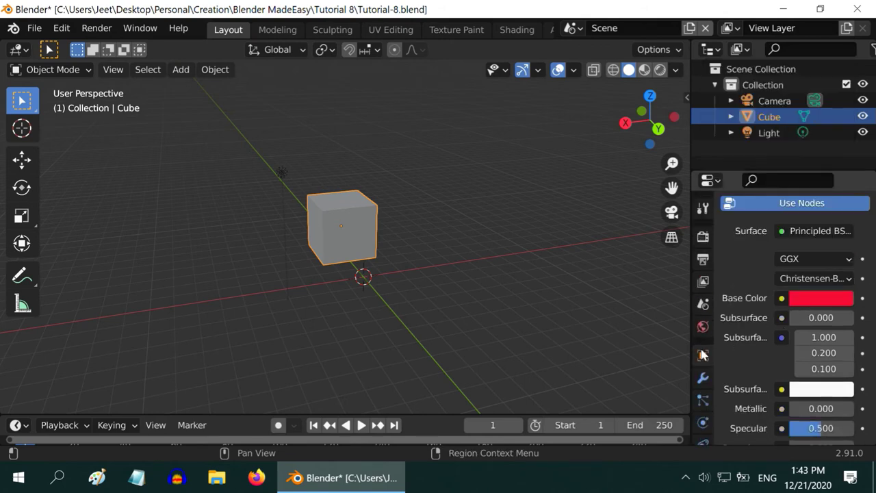
- Return to the cube's object properties and switch the viewport to Rendered shading
click(703, 354)
scroll(776, 306, up, 5)
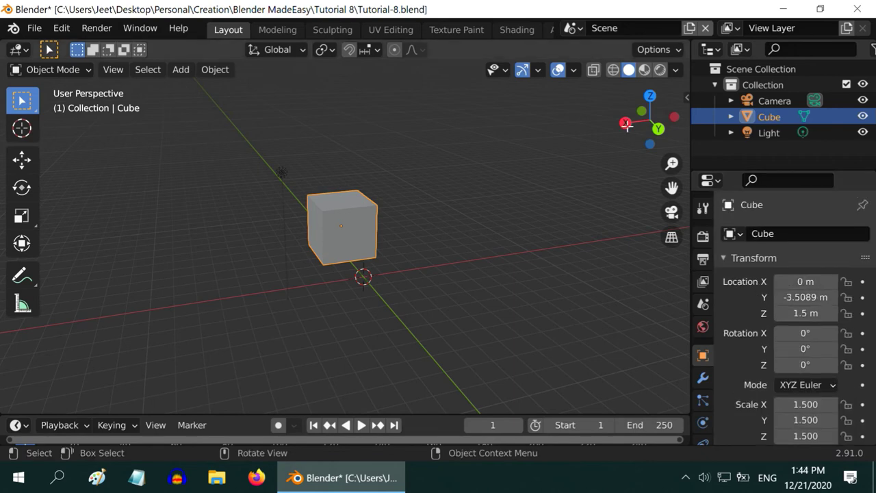
click(659, 70)
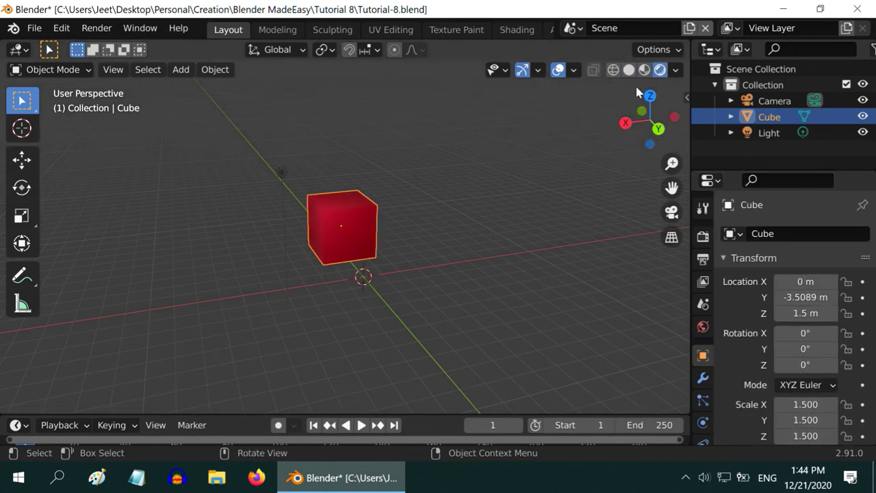
- Add a plane at the world origin and scale it by 300 to serve as the floor
click(180, 69)
mouse_move(198, 87)
click(336, 88)
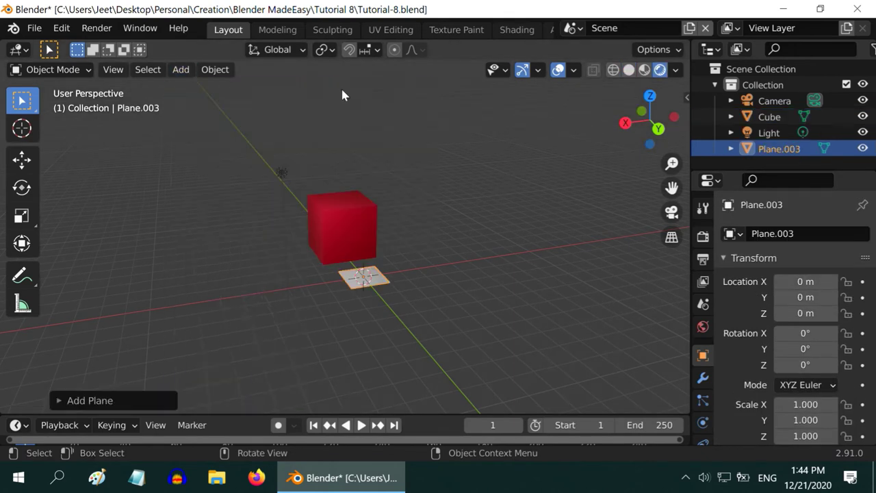
text(s300)
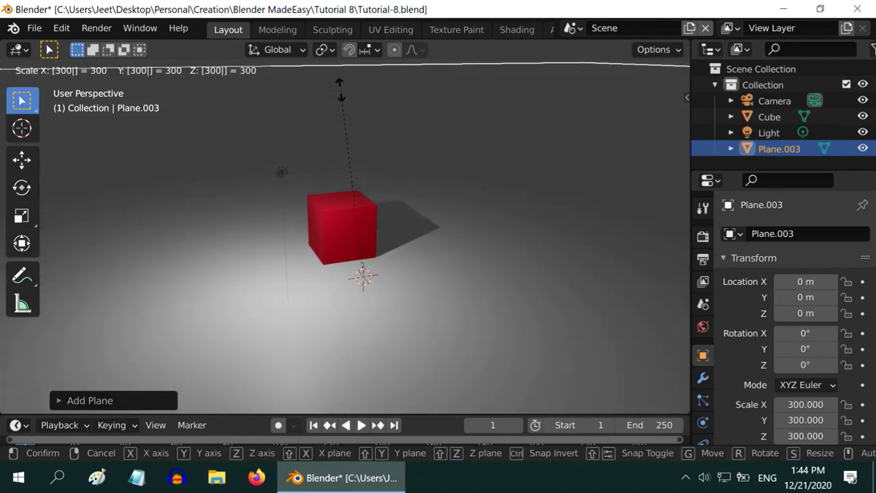
key(Return)
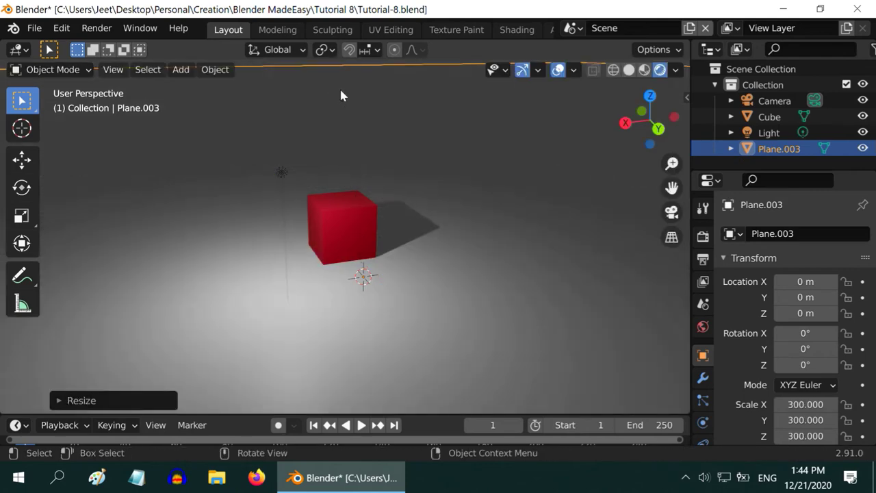
- Set the World background color to black
click(702, 328)
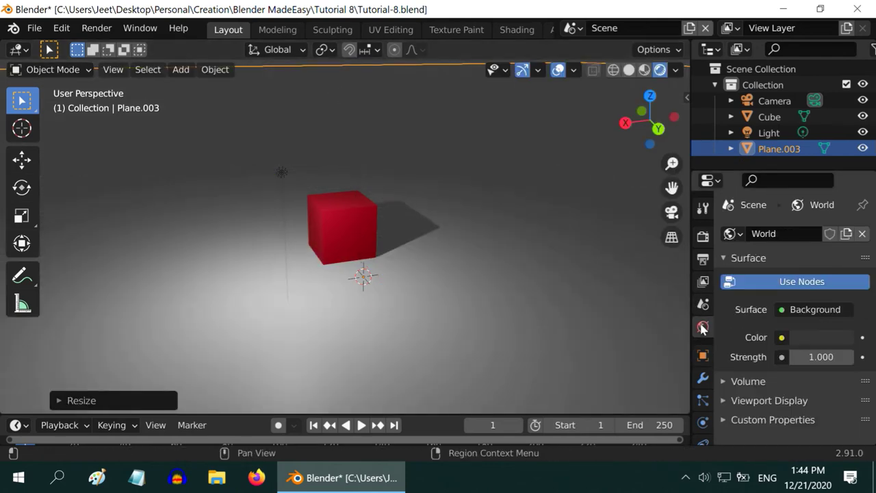
click(849, 342)
drag(844, 207, 842, 229)
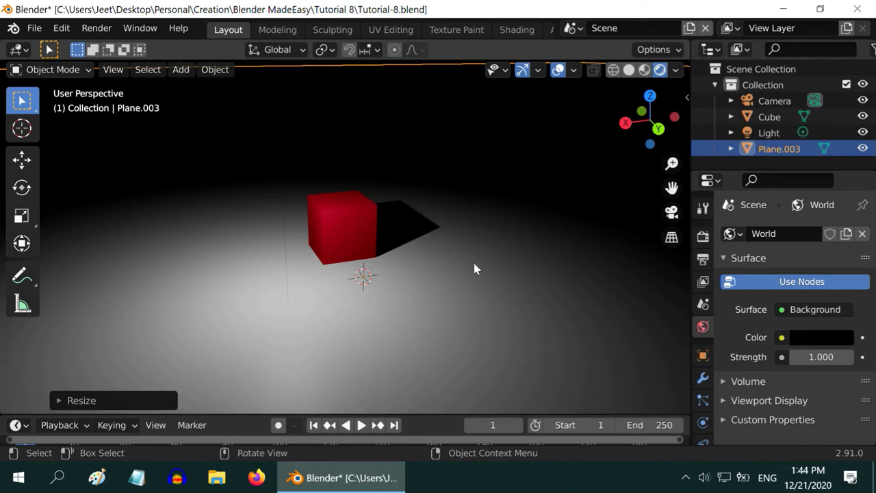
- Examine the differently lit example scenes Scene 1, Scene 2 and Scene 3, and return to the original Scene
click(575, 29)
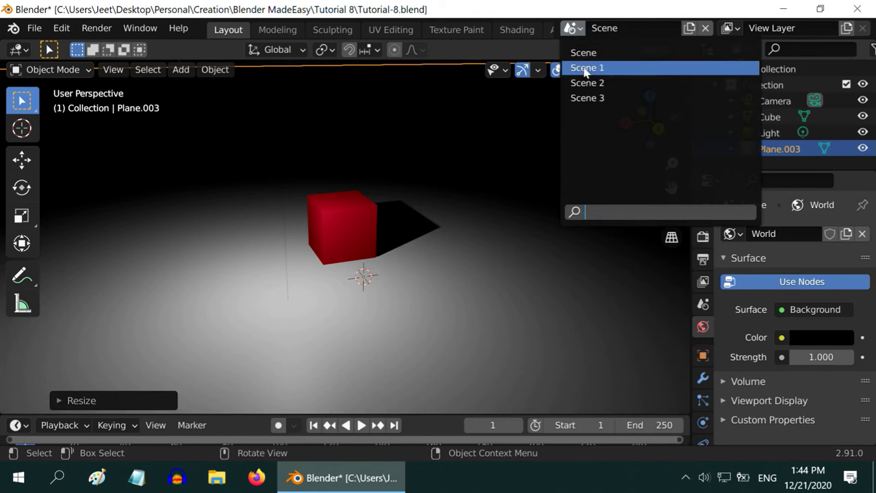
click(586, 68)
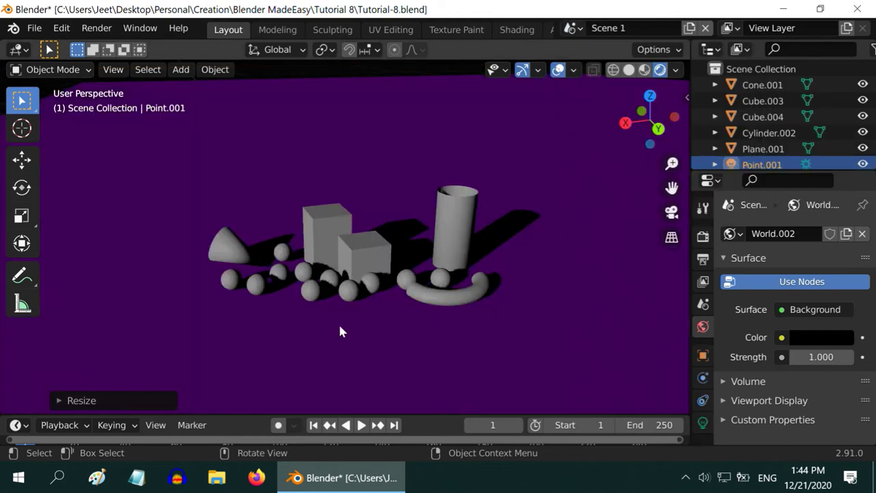
click(575, 30)
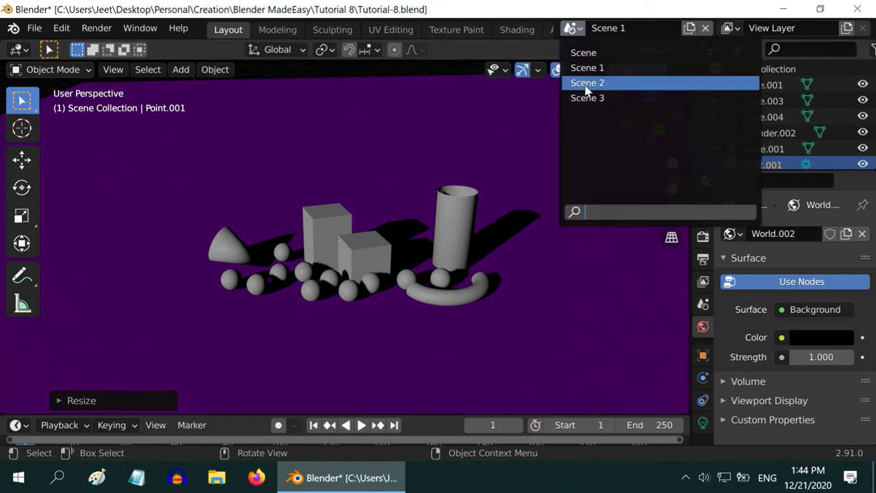
click(586, 83)
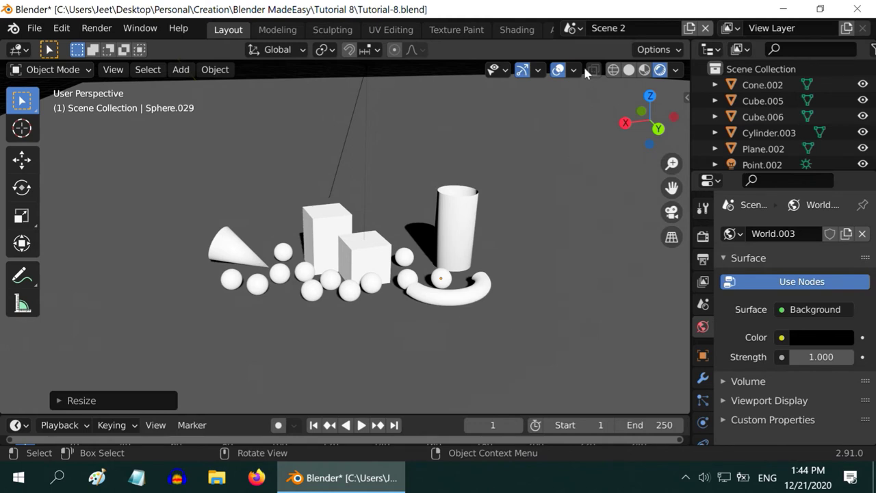
click(575, 30)
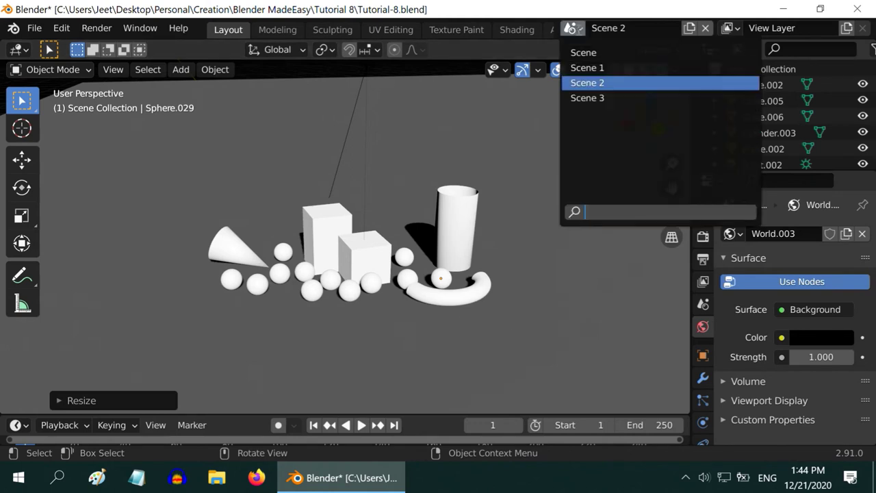
click(590, 98)
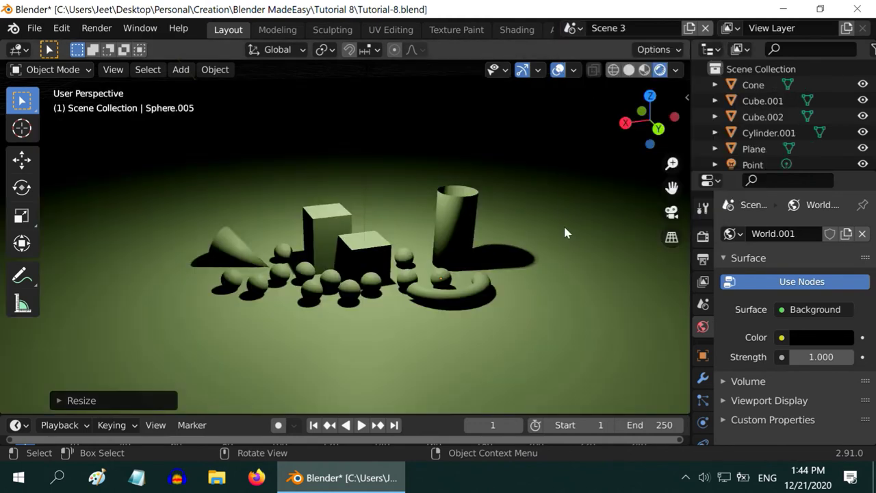
middle_drag(381, 336, 388, 343)
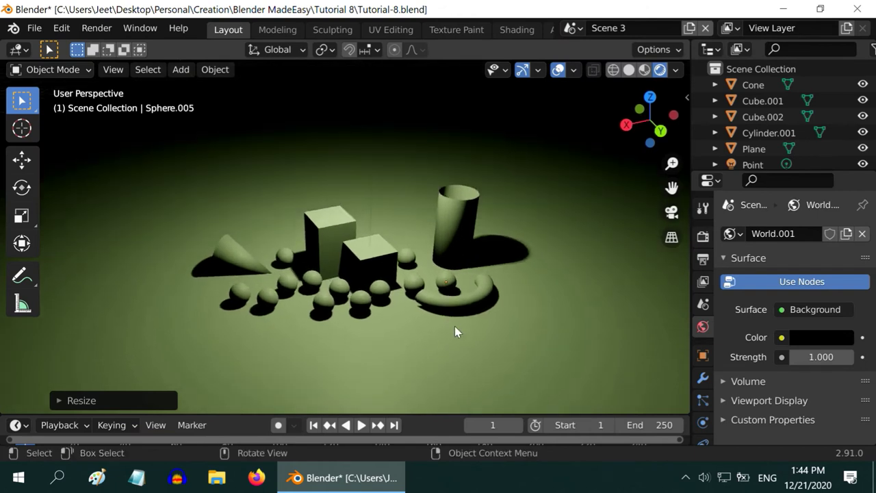
scroll(455, 327, up, 1)
scroll(455, 331, down, 1)
click(572, 28)
click(582, 53)
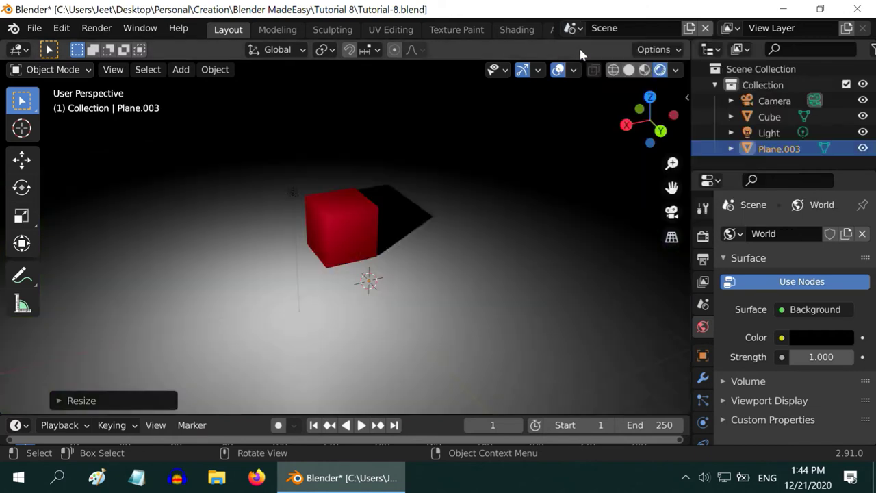
- Select the light beside the red cube and open its light settings
click(293, 194)
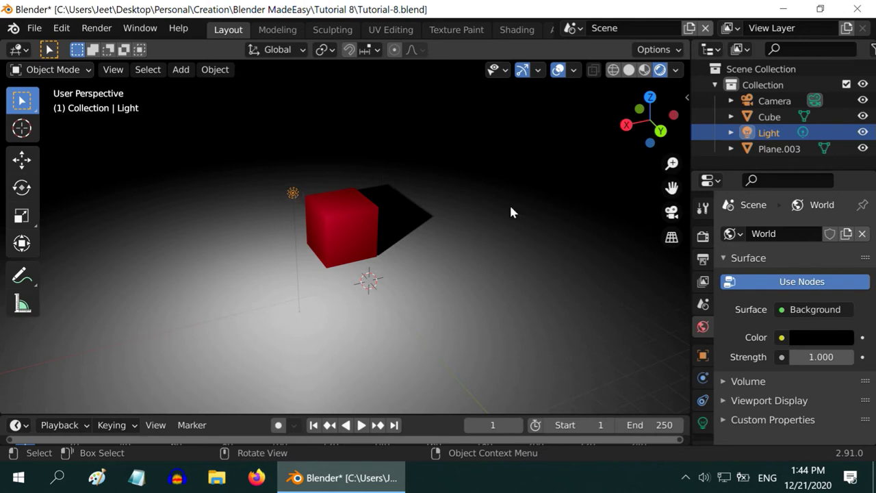
scroll(704, 352, down, 1)
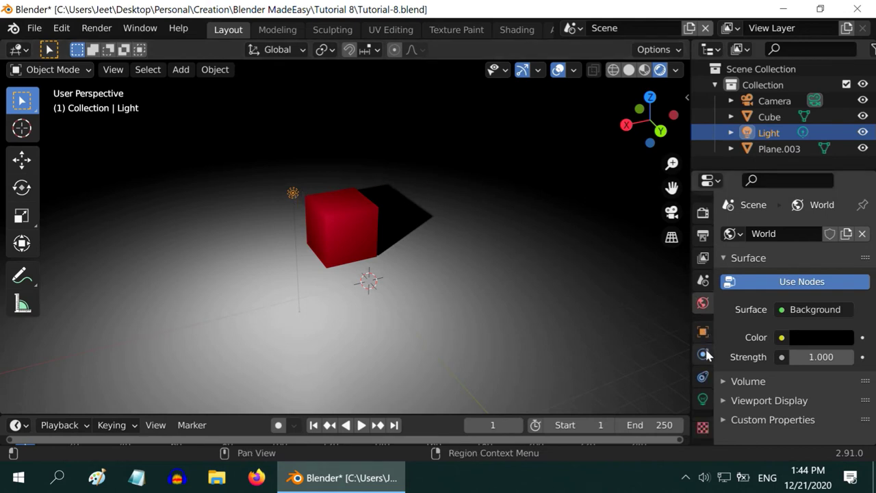
click(703, 399)
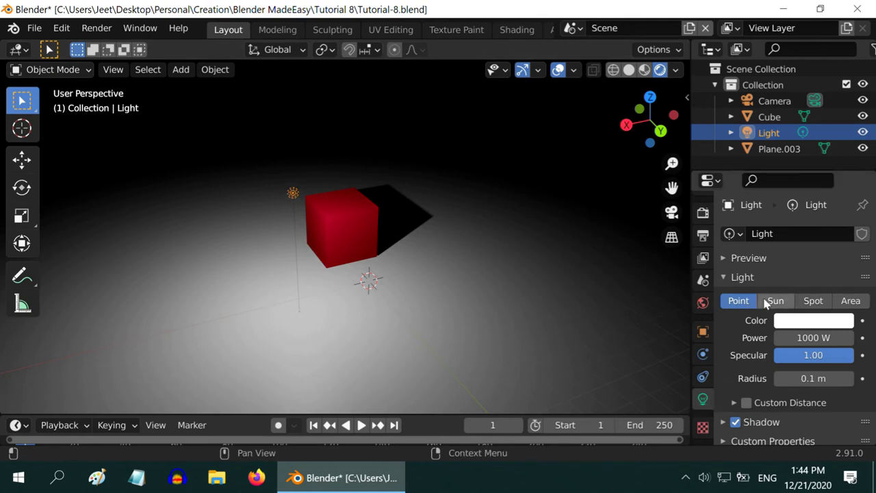
scroll(768, 324, down, 1)
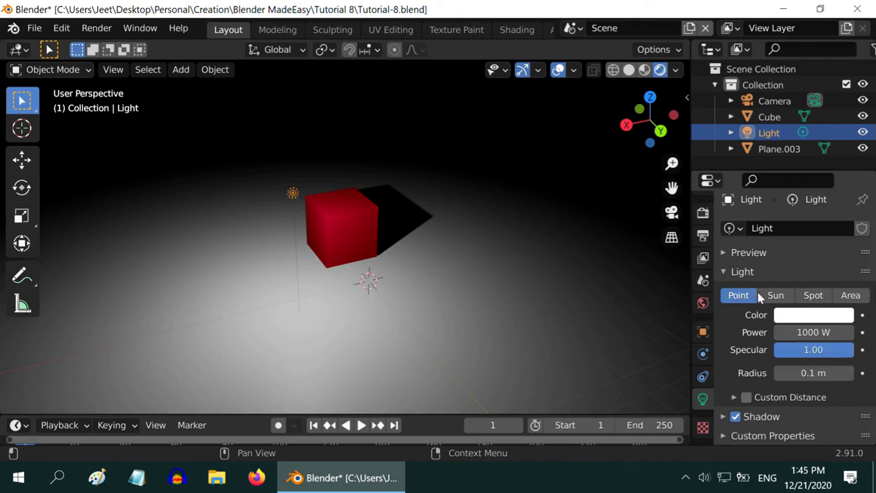
- Set the point light's power to 2000 W
click(791, 333)
text(2)
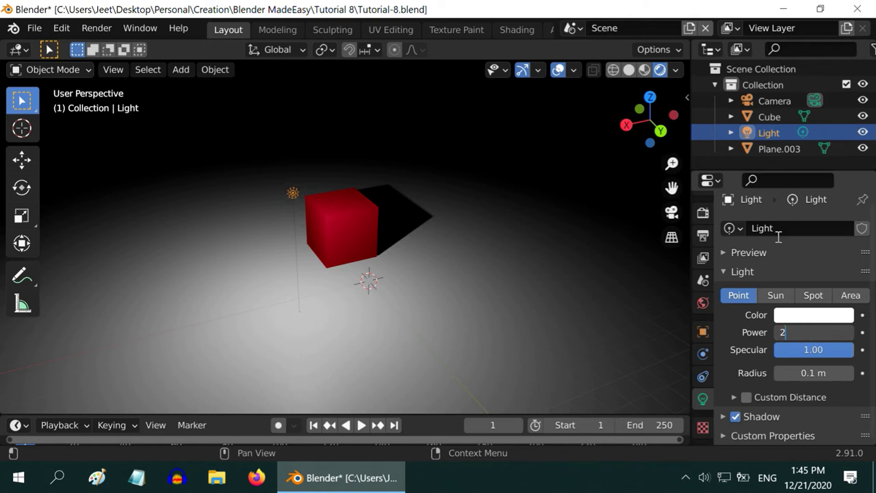
text(000)
key(Return)
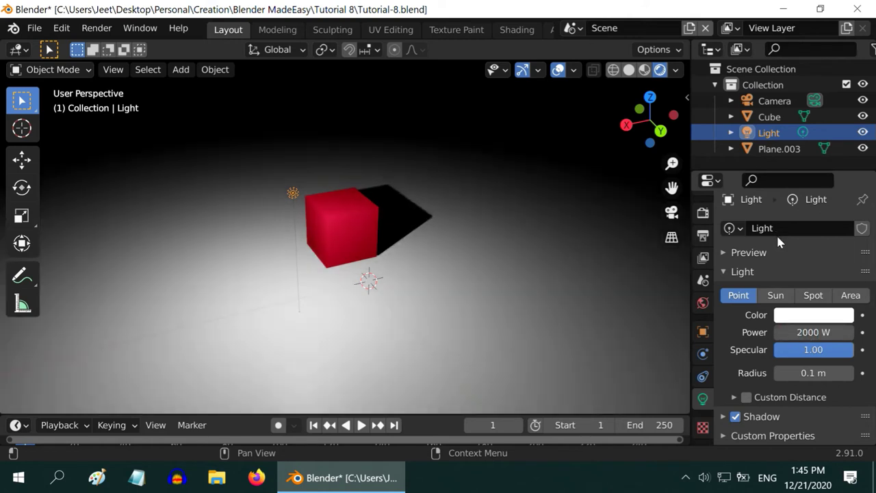
- Move the point light along negative X to the opposite side of the cube and shift it slightly along negative Y
click(22, 161)
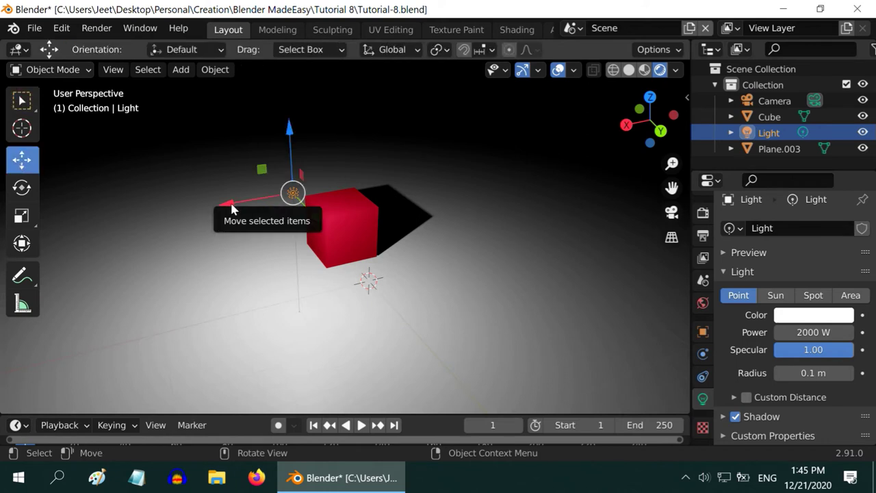
drag(231, 203, 344, 196)
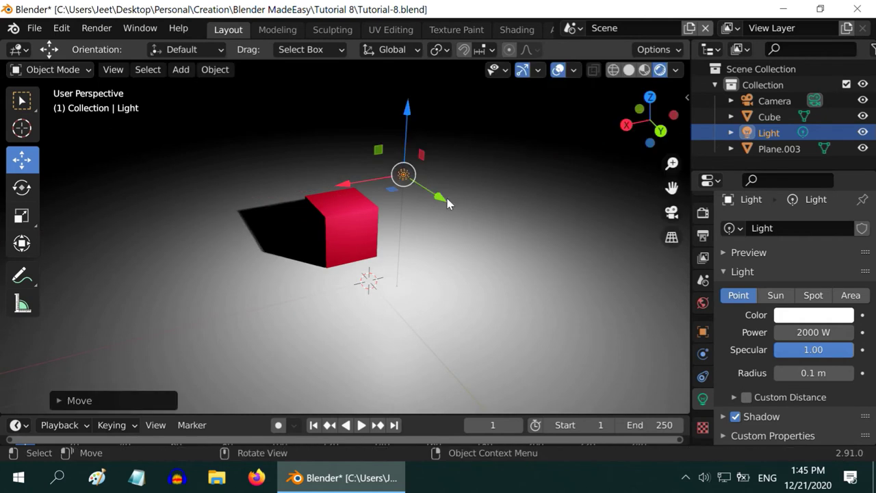
mouse_move(440, 199)
mouse_down()
mouse_move(471, 246)
mouse_move(426, 191)
mouse_up()
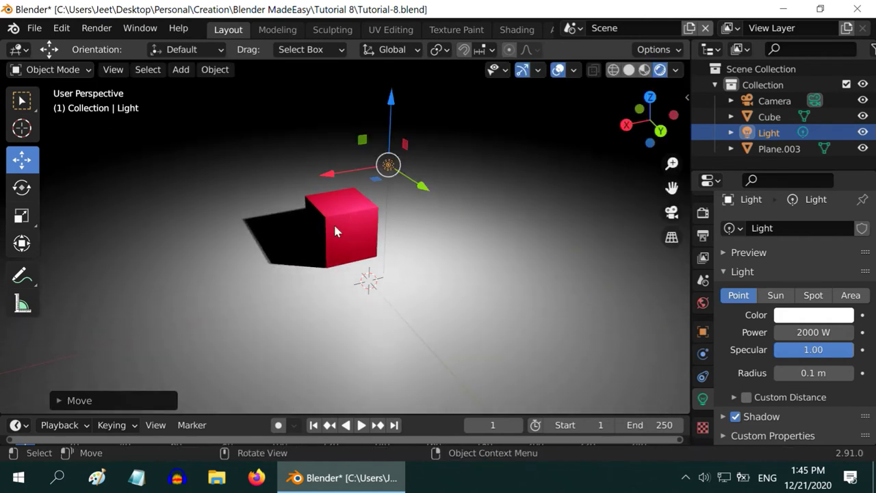
- Change the light type to Sun and set its strength to 3
click(775, 295)
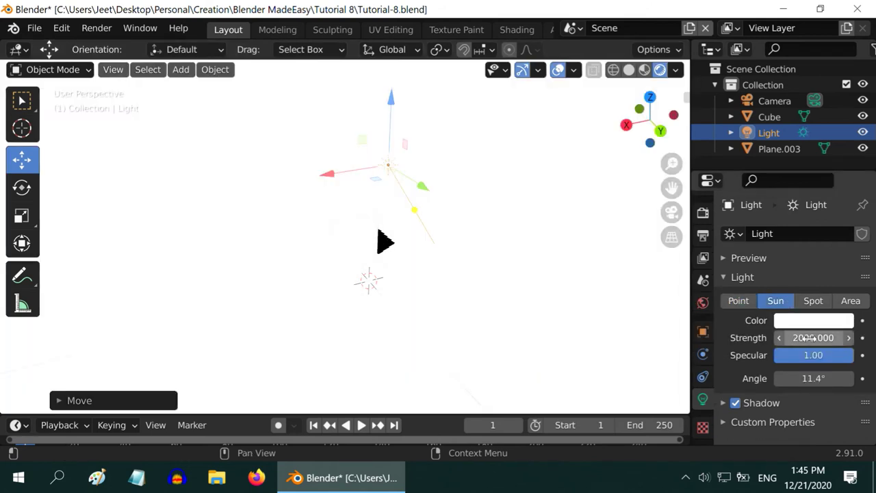
click(811, 338)
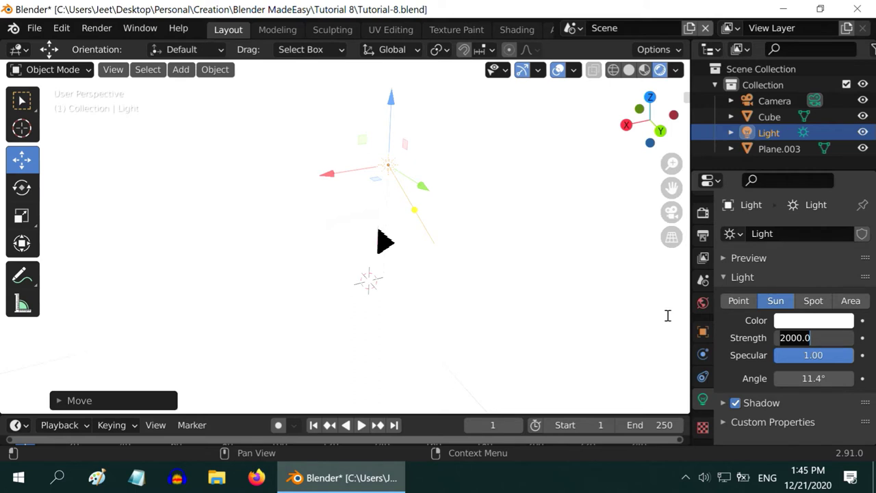
text(3)
key(Return)
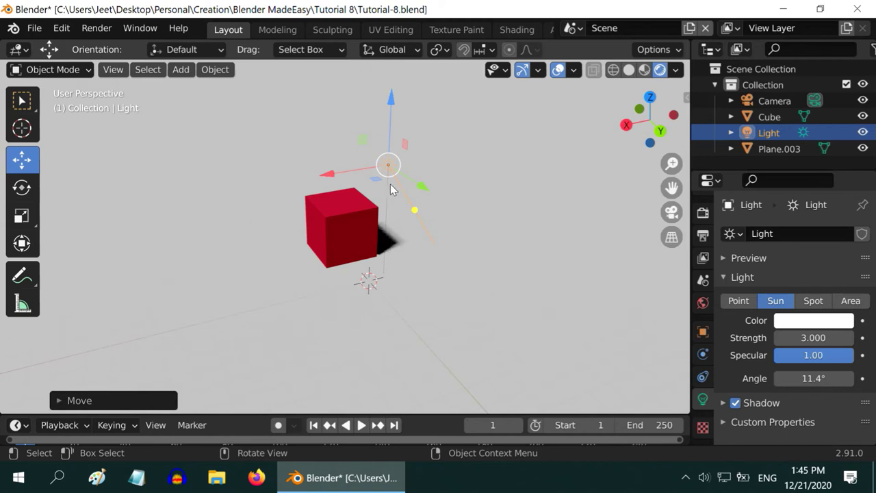
- Move the sun light back across to the other side of the cube and aim its direction line toward the cube
drag(388, 164, 213, 167)
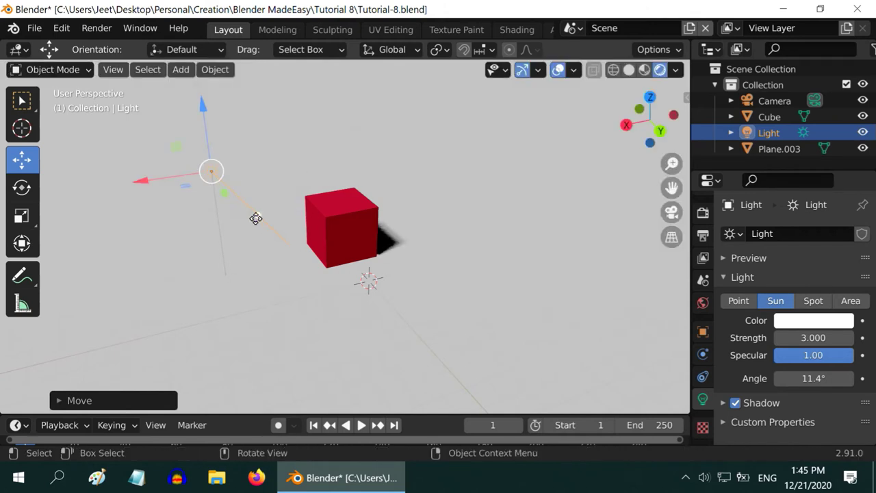
drag(260, 215, 303, 244)
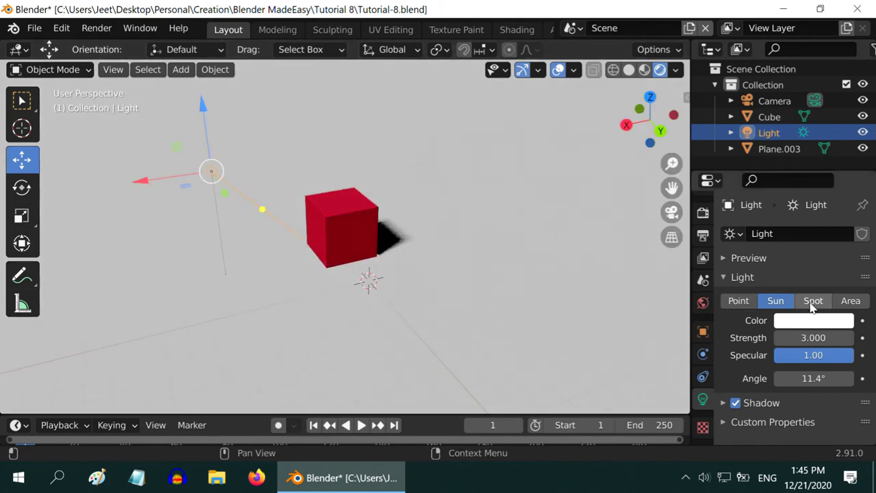
- Change the light type to Spot and set its power to 2500 W
click(812, 301)
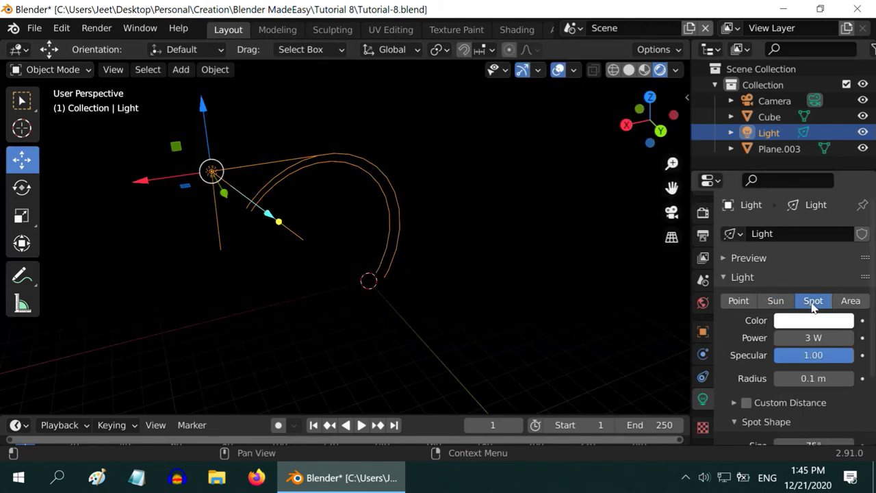
click(815, 337)
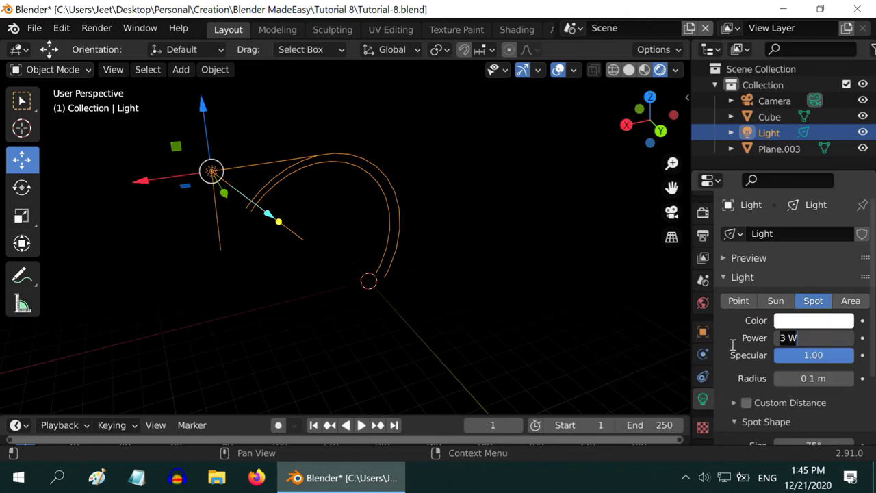
text(2500)
key(Return)
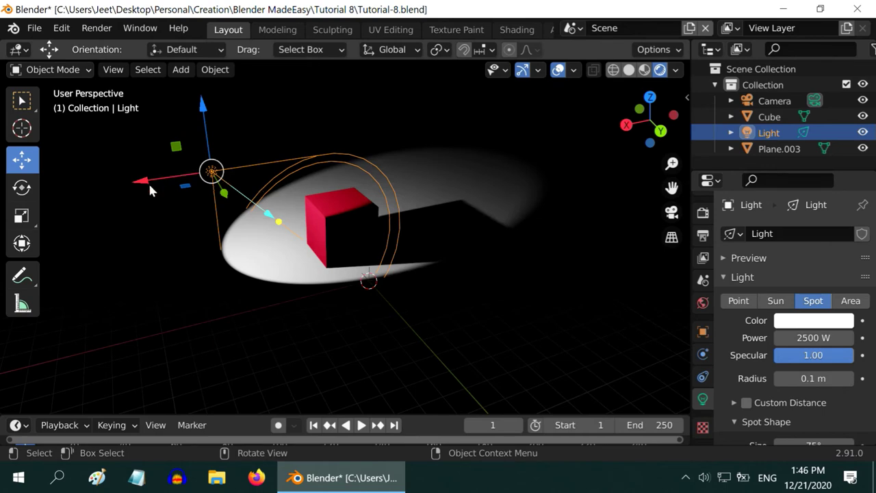
- Move the spot light along X closer to the cube and aim its beam at the cube
drag(141, 181, 273, 243)
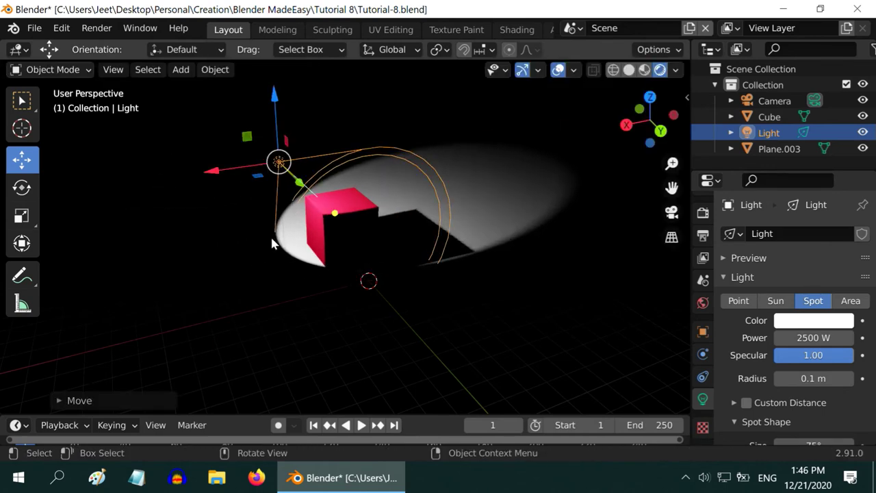
key(shift+t)
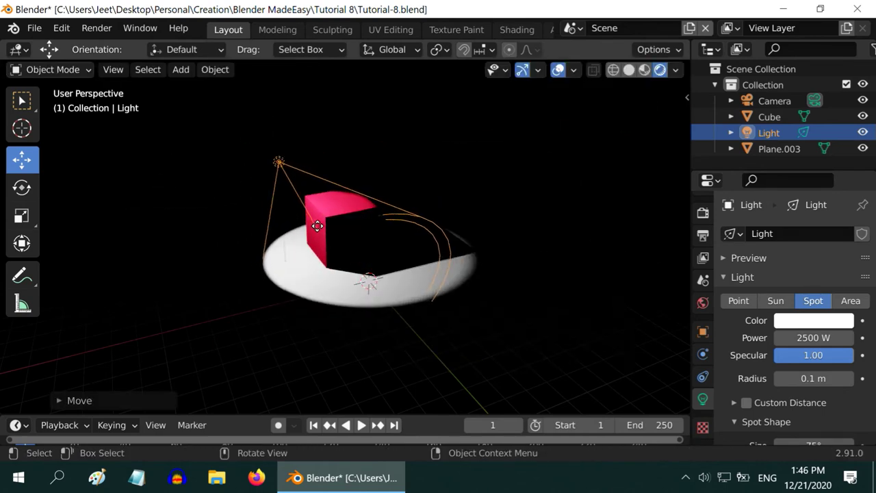
click(317, 224)
middle_drag(286, 290, 342, 247)
key(shift+t)
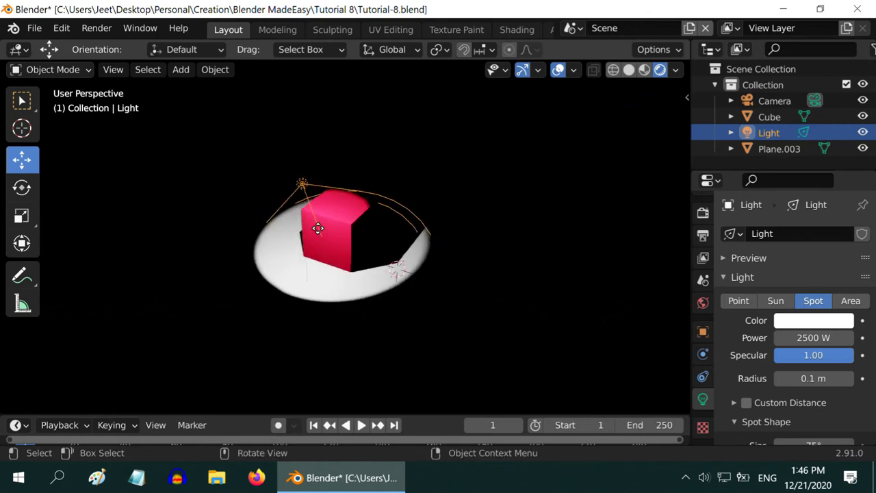
click(322, 213)
middle_drag(442, 245, 36, 282)
scroll(246, 290, up, 2)
scroll(247, 289, down, 2)
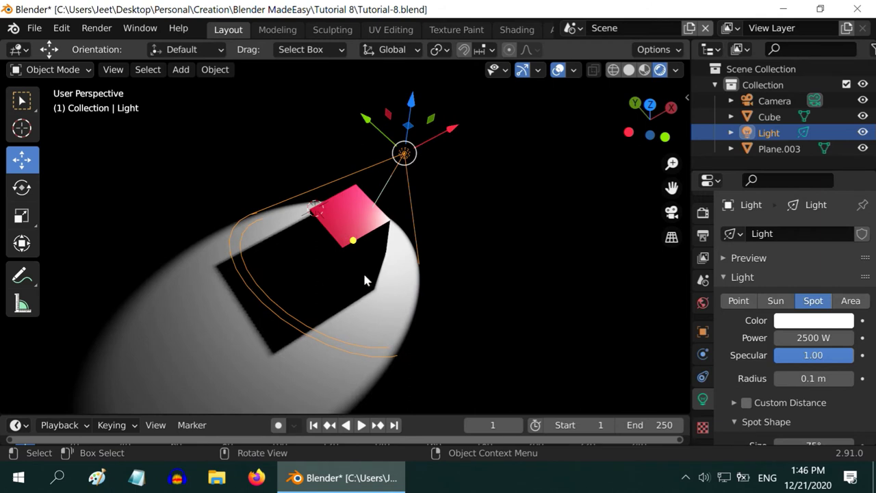
- Change the light type to Area, compare it with the Point type, and re-aim the area light near the cube
click(851, 301)
scroll(529, 262, down, 3)
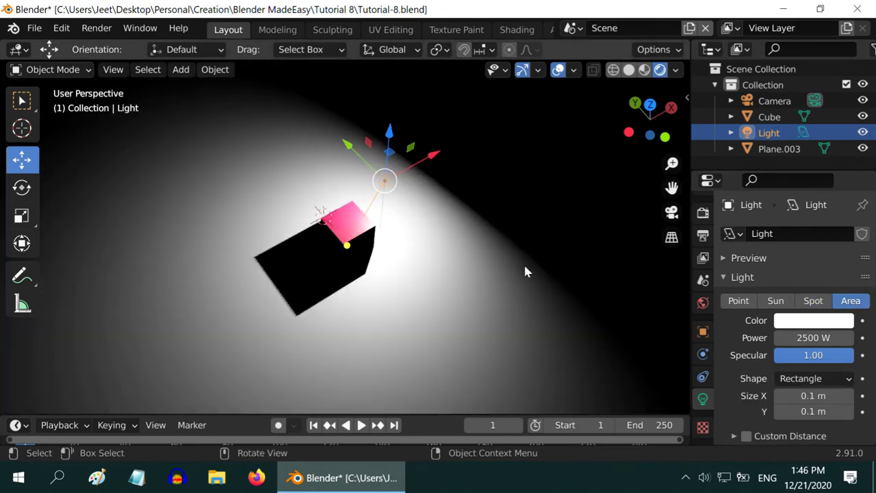
click(739, 301)
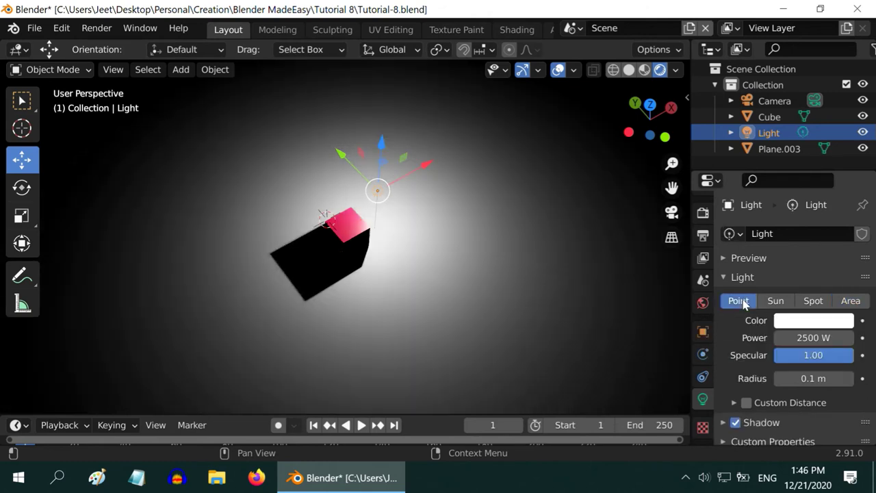
click(853, 301)
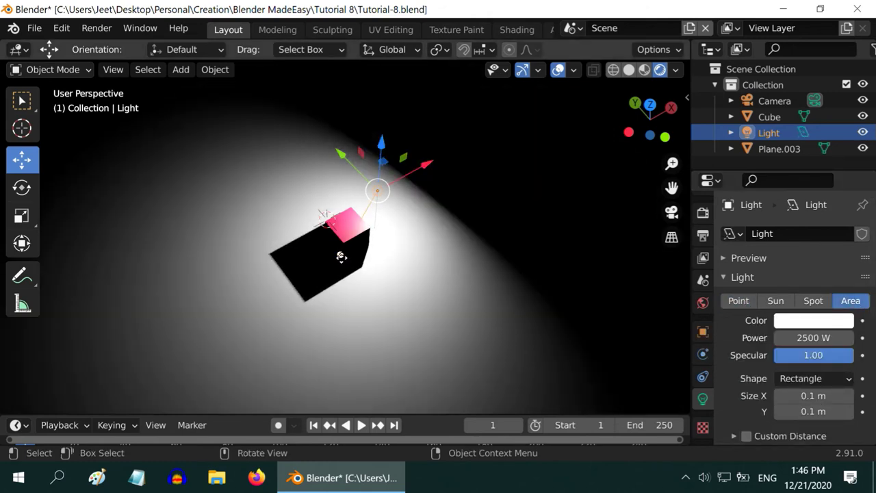
drag(342, 254, 360, 226)
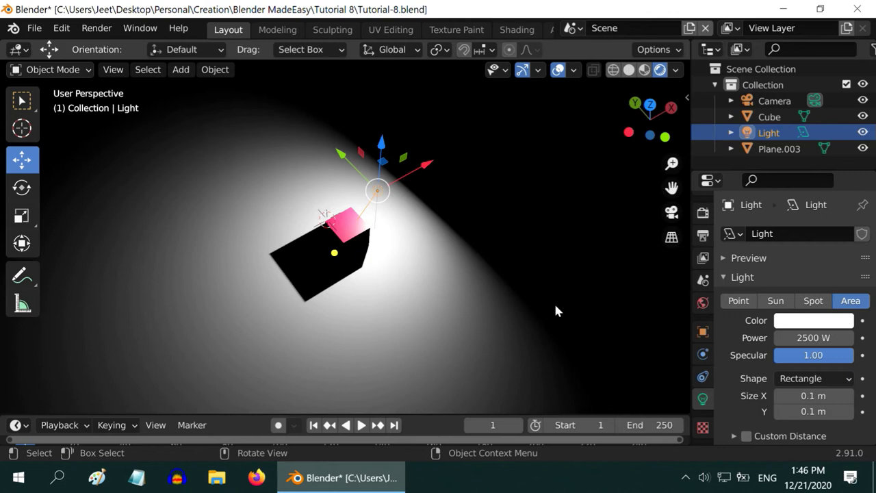
- Change the light type back to Point and move it along negative Y, away from the cube
click(734, 302)
scroll(353, 264, up, 2)
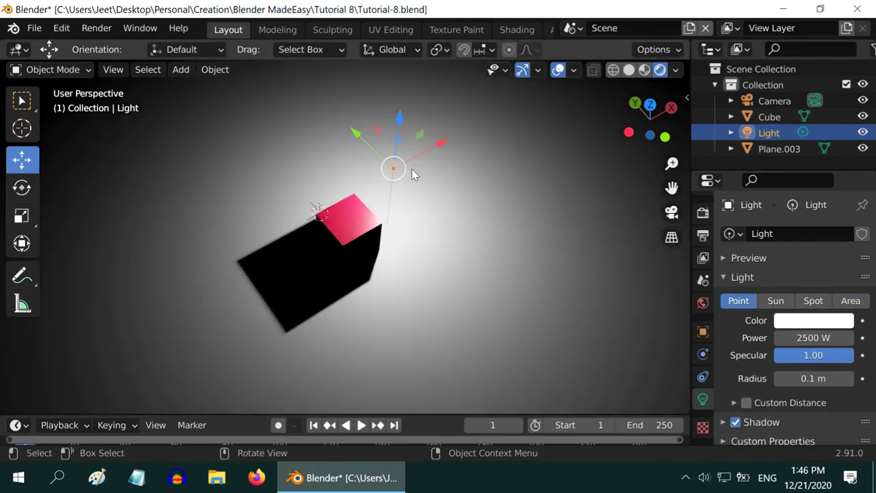
drag(356, 134, 408, 185)
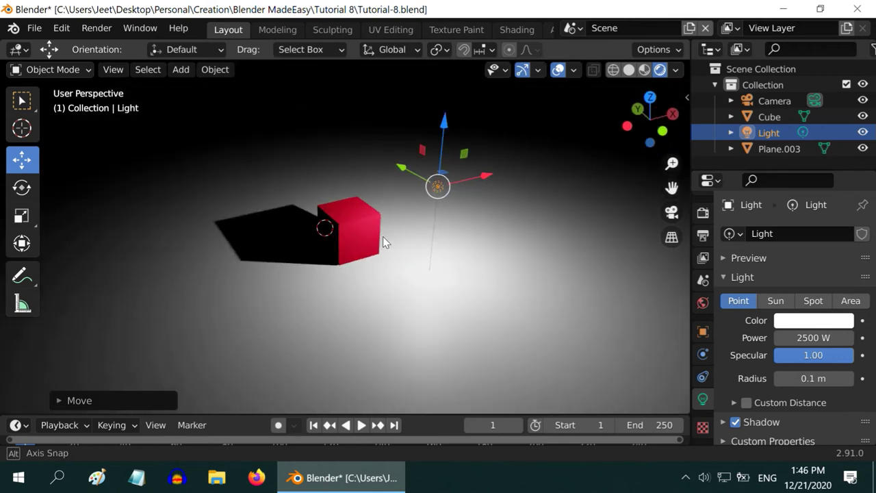
scroll(382, 241, up, 1)
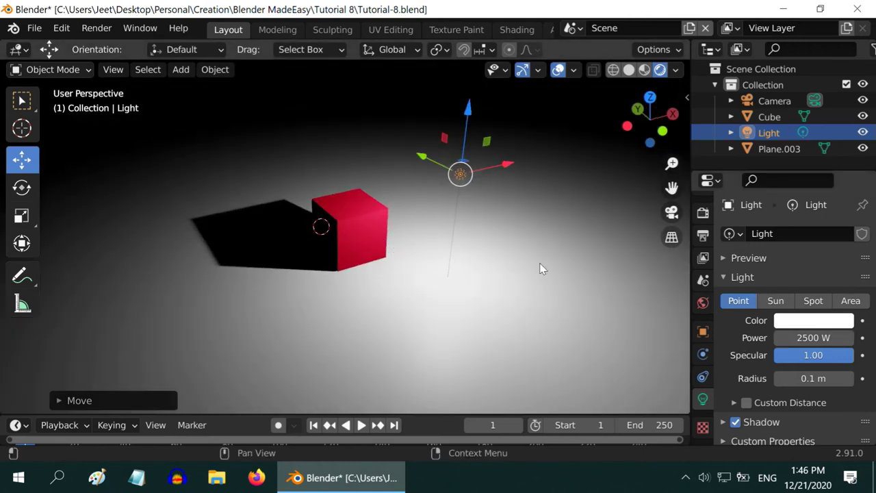
- Try a yellow-green color for the point light, and change it to a pinkish purple
click(22, 100)
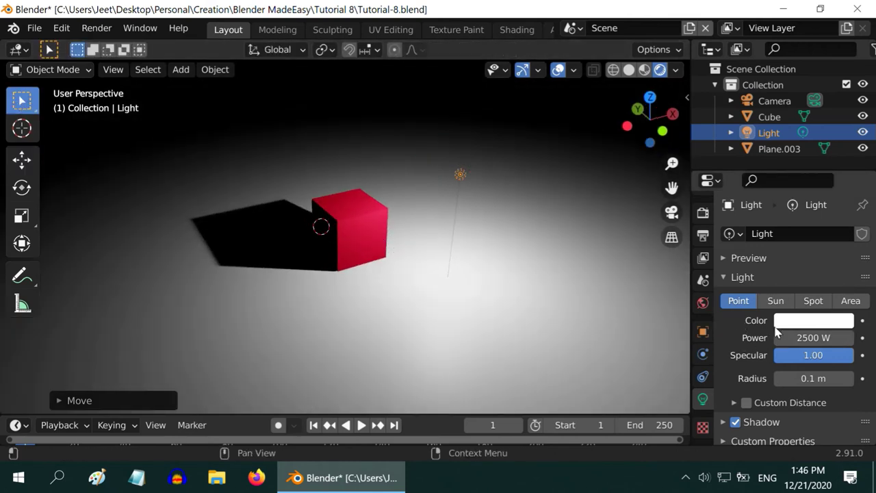
click(796, 322)
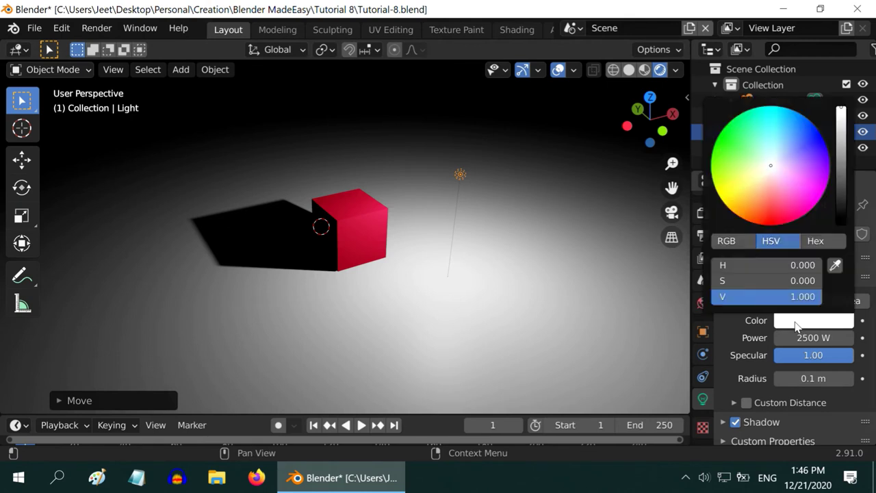
click(726, 172)
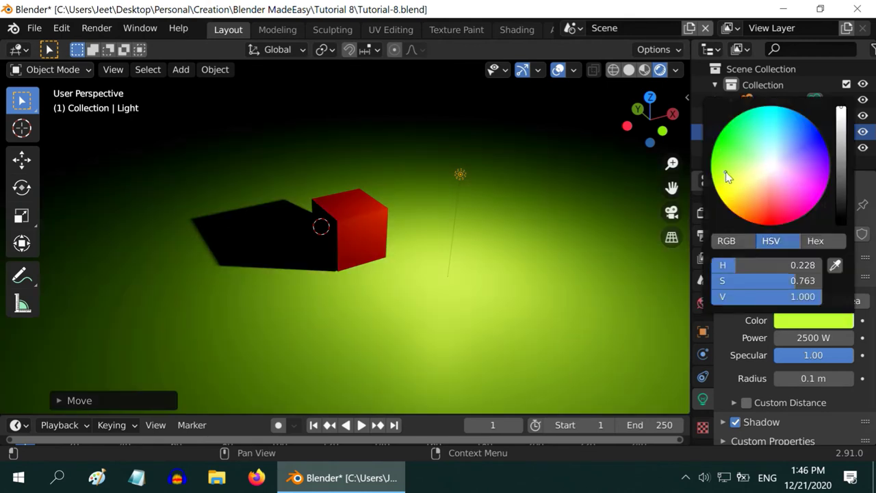
click(803, 177)
mouse_move(481, 234)
middle_down()
mouse_move(483, 254)
mouse_move(484, 238)
middle_up()
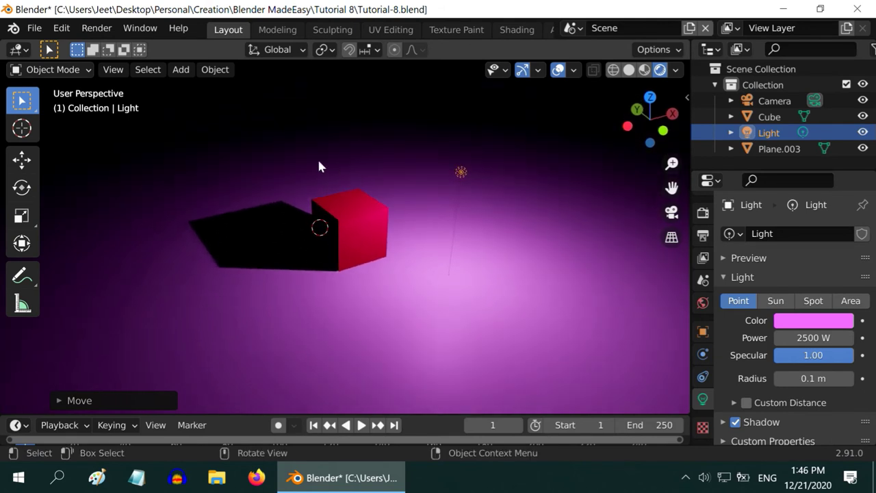
- Add a second point light and set its power to 1000 W
click(181, 69)
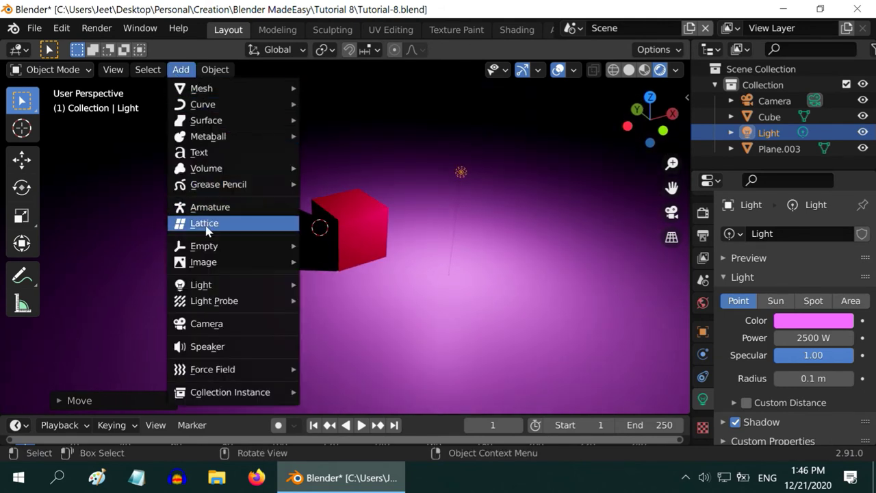
mouse_move(209, 284)
click(335, 284)
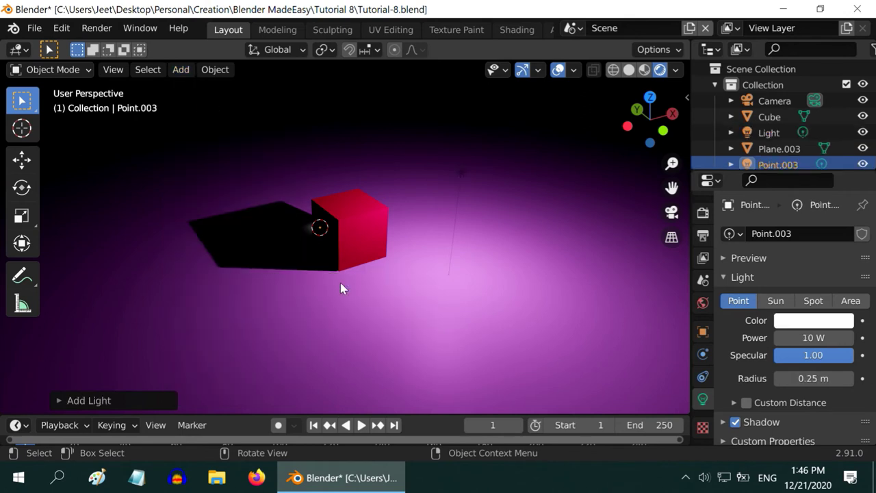
click(821, 337)
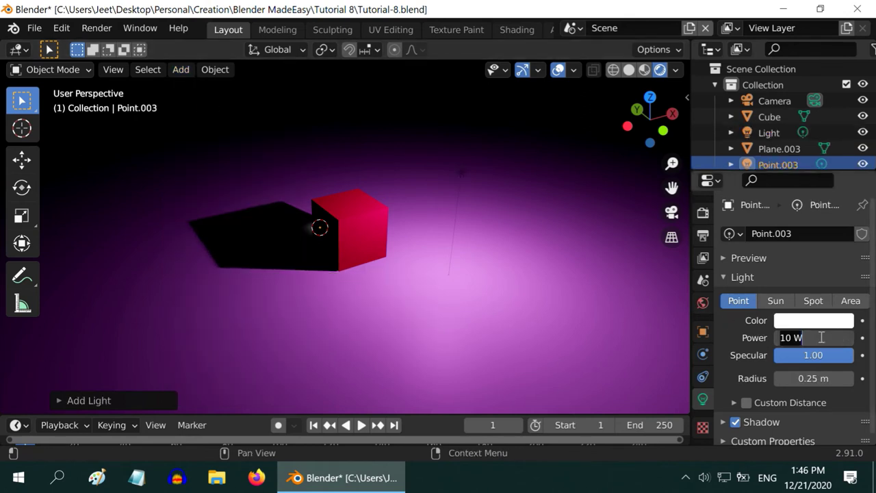
text(1000)
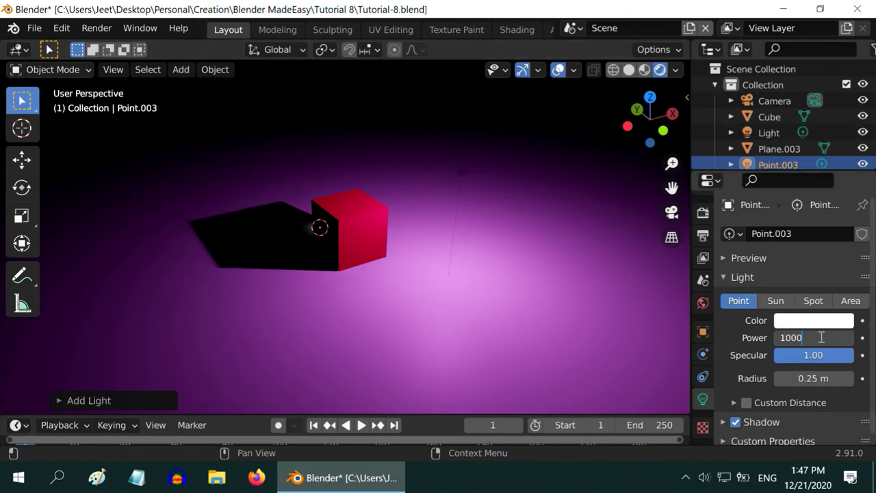
key(Return)
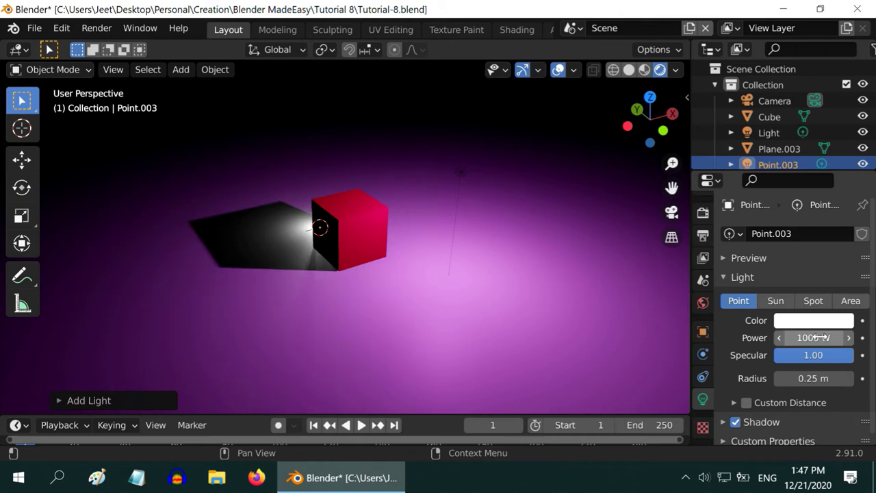
- Raise the new point light along Z to well above the cube, and select the cube
click(21, 160)
drag(320, 171, 329, 65)
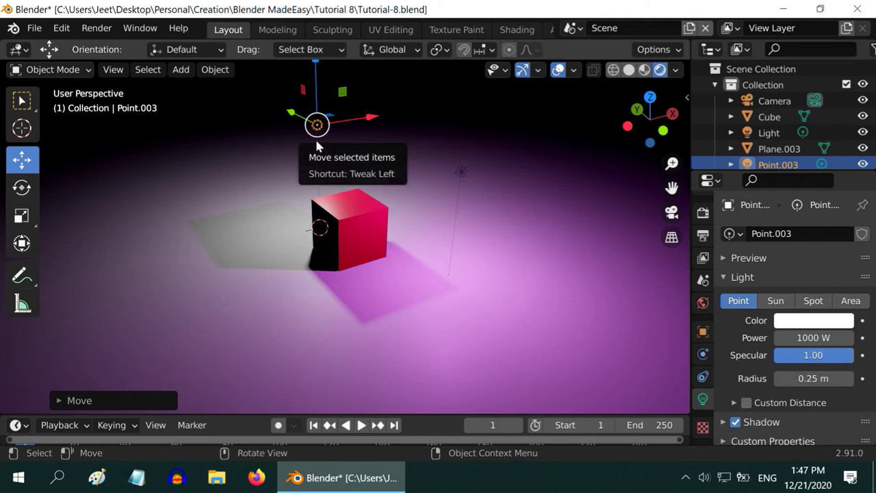
click(380, 219)
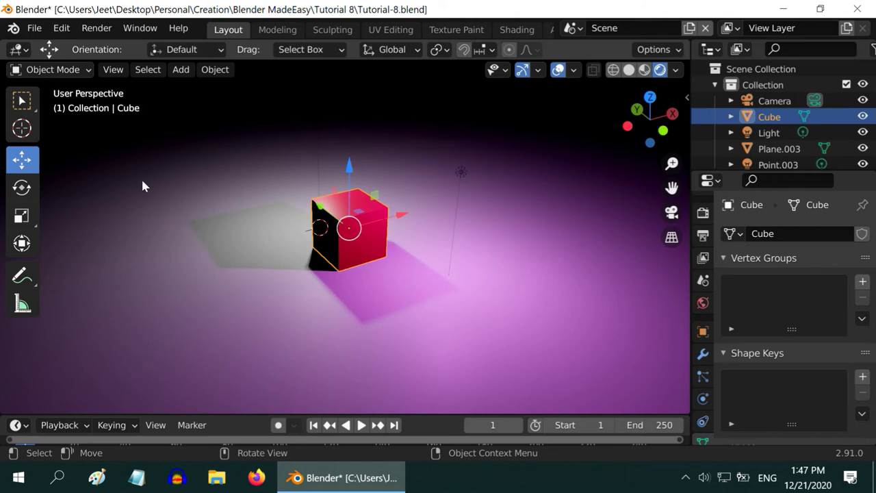
- Try the None shadow mode on the cube's material, and set it back to Opaque
click(21, 103)
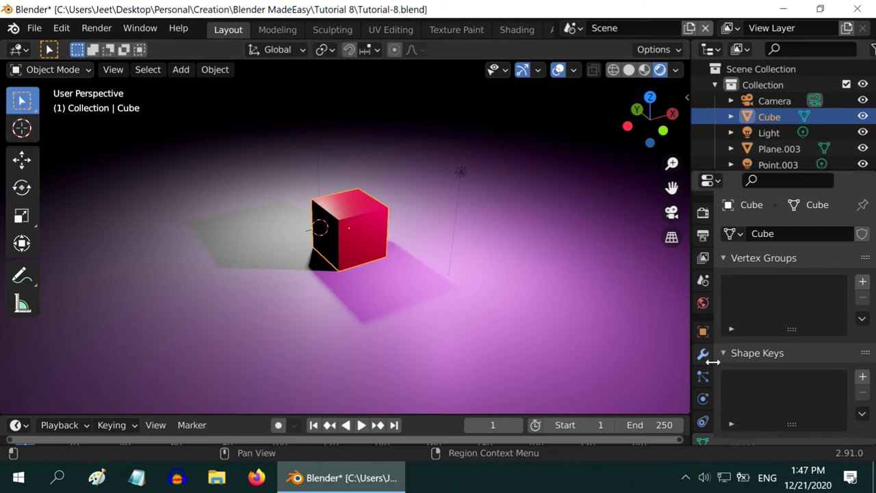
scroll(708, 372, down, 3)
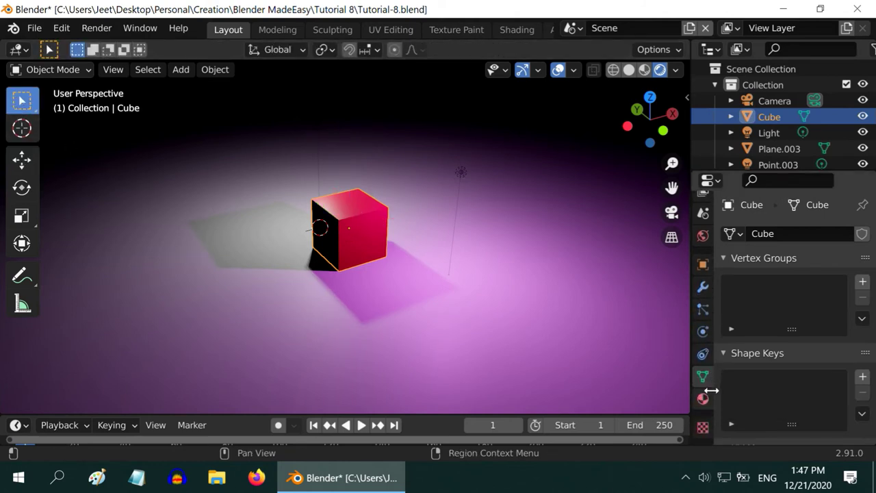
click(703, 399)
scroll(761, 332, down, 15)
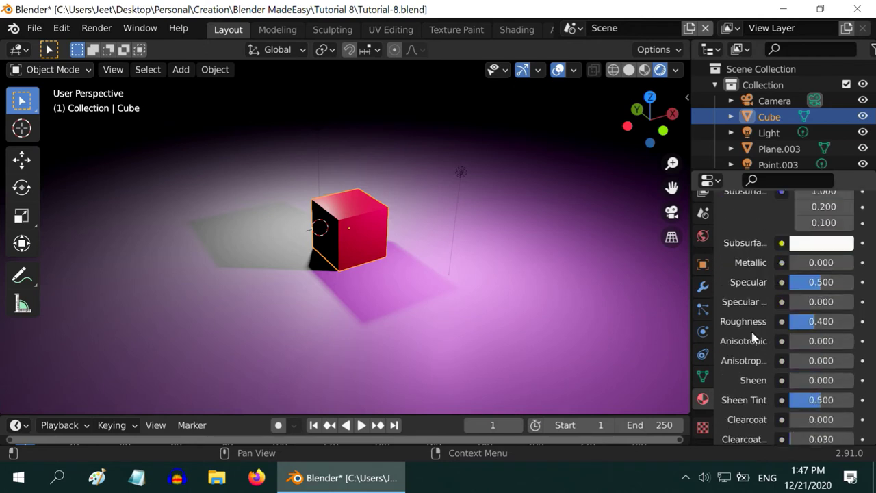
scroll(745, 340, down, 8)
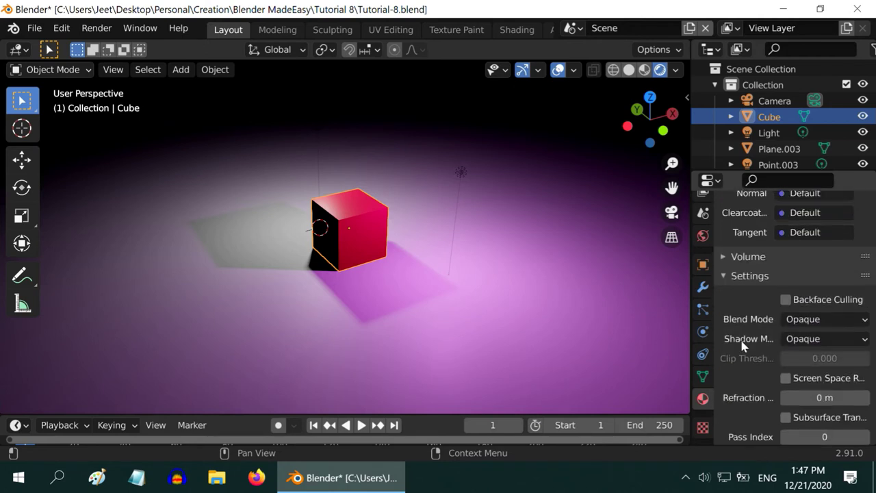
scroll(743, 345, down, 2)
click(801, 305)
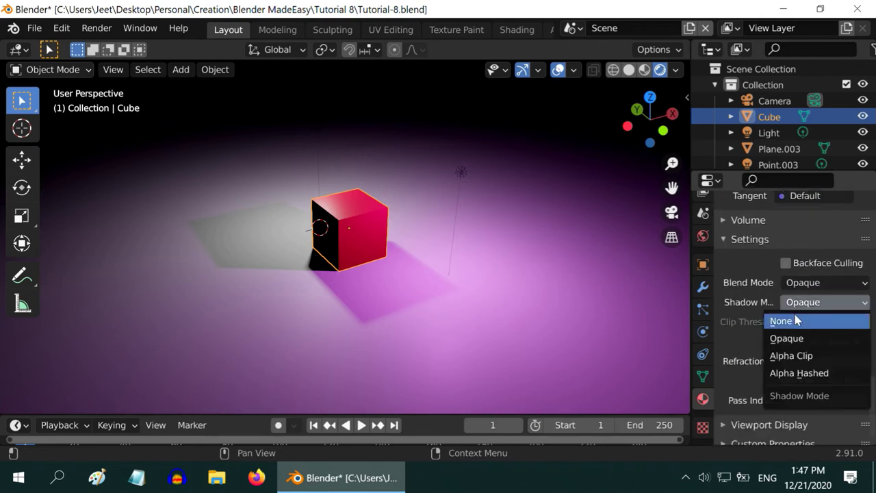
click(796, 321)
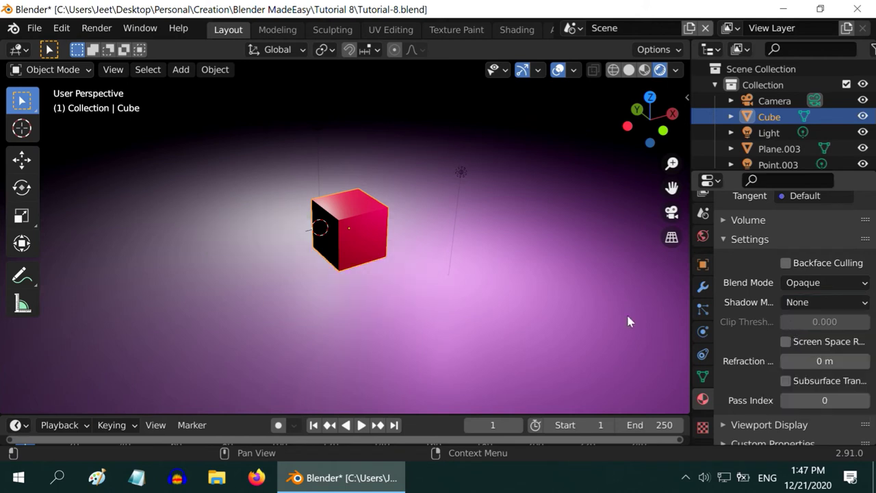
click(815, 307)
click(800, 338)
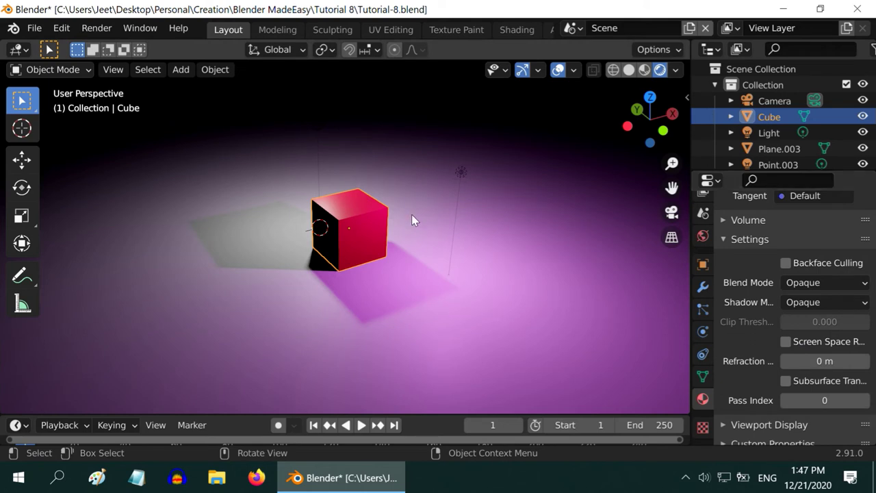
- Delete both point lights from the scene
scroll(416, 237, down, 1)
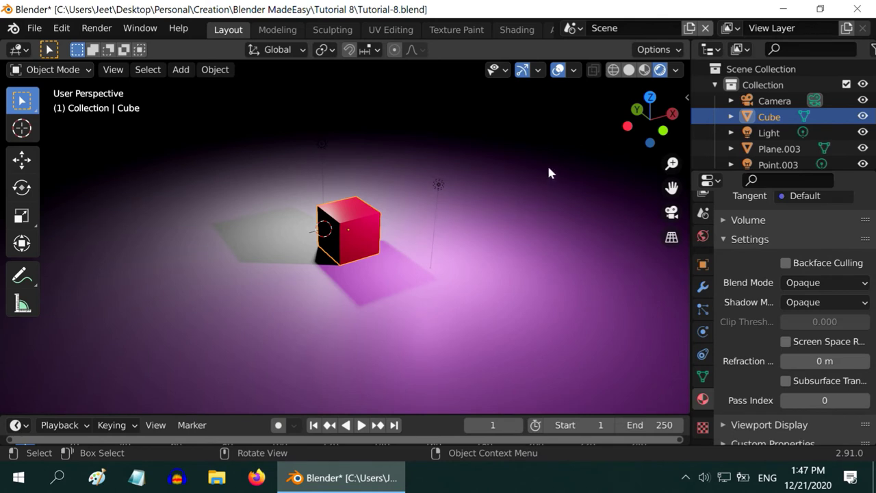
click(769, 133)
right_click(770, 133)
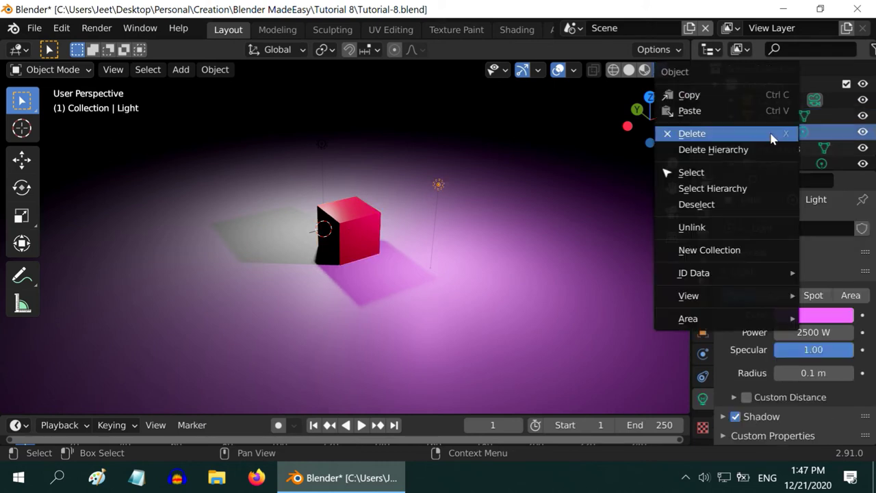
click(727, 134)
click(780, 147)
right_click(787, 150)
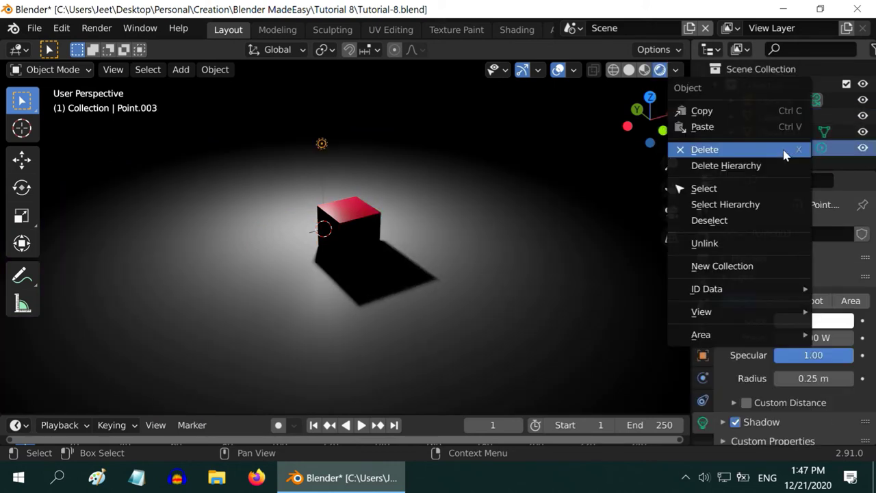
click(709, 150)
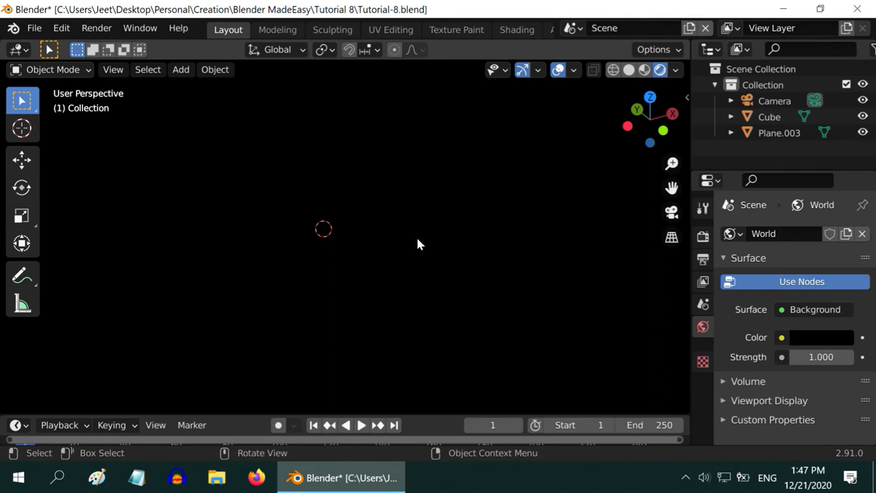
- Change the surface shader of the cube's material to Emission
click(770, 121)
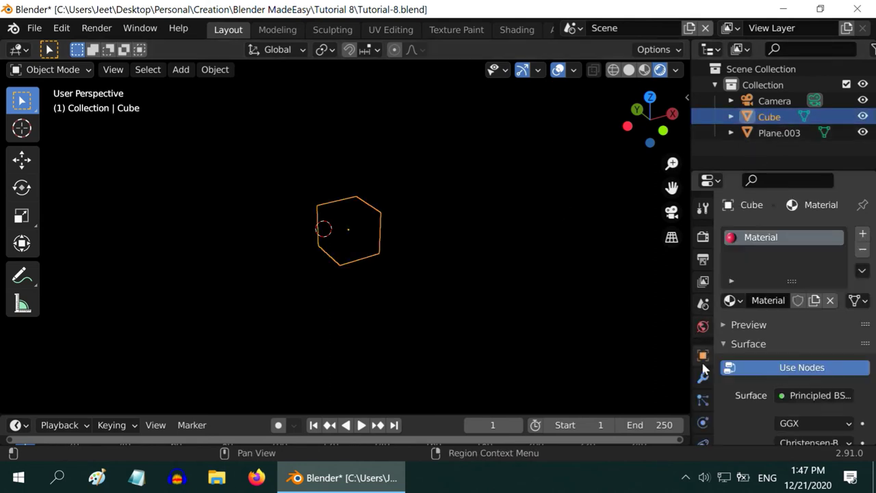
click(818, 397)
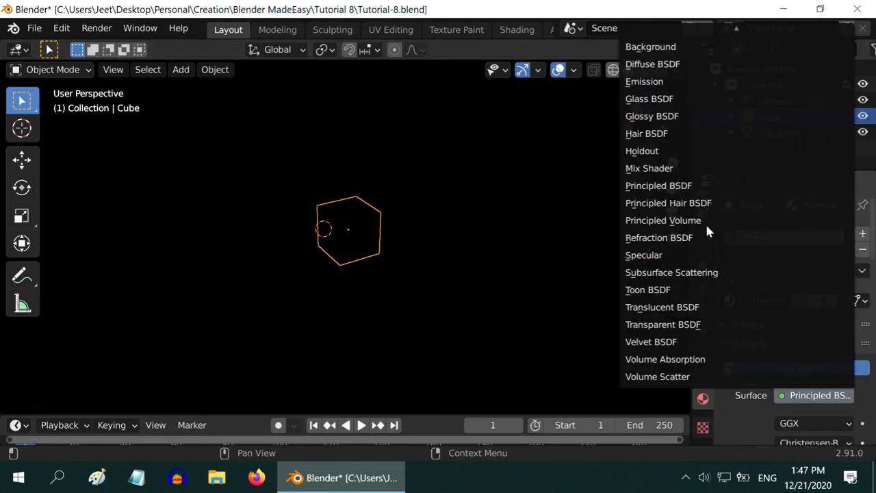
click(684, 82)
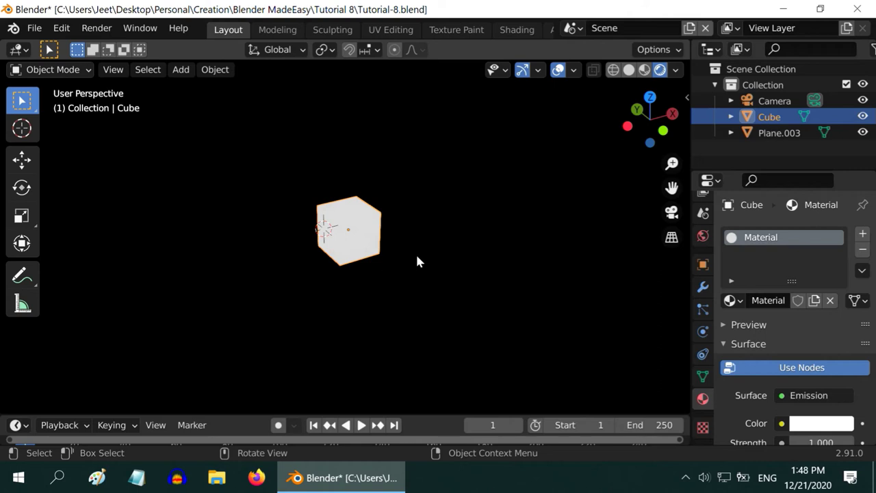
- Brighten the world background color from black to a dark gray, and view the emissive cube against it
click(703, 235)
click(846, 338)
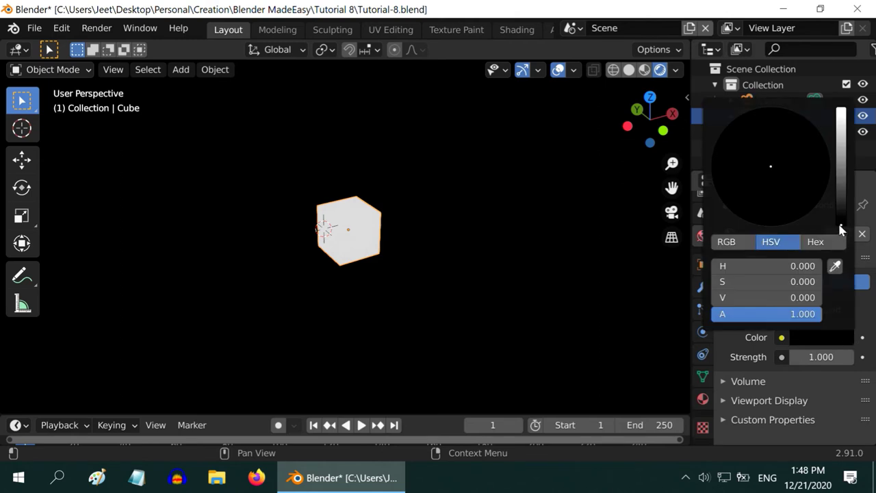
drag(767, 297, 797, 297)
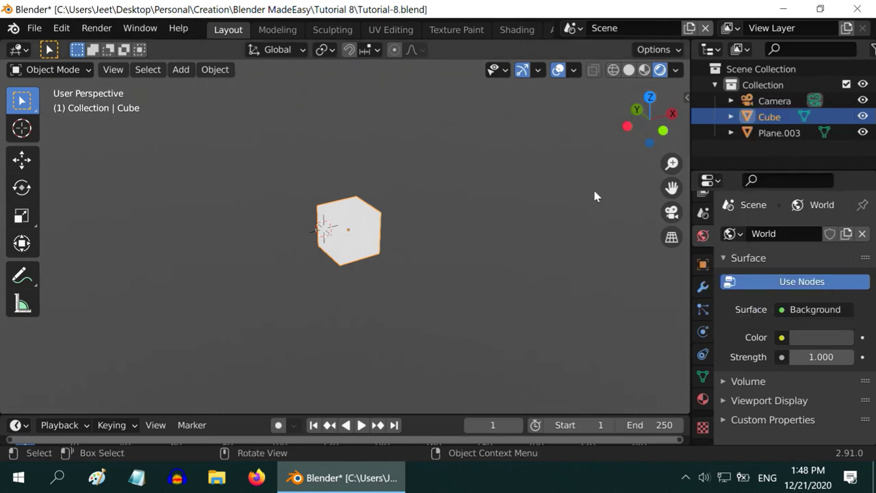
scroll(594, 197, up, 2)
middle_drag(600, 232, 477, 235)
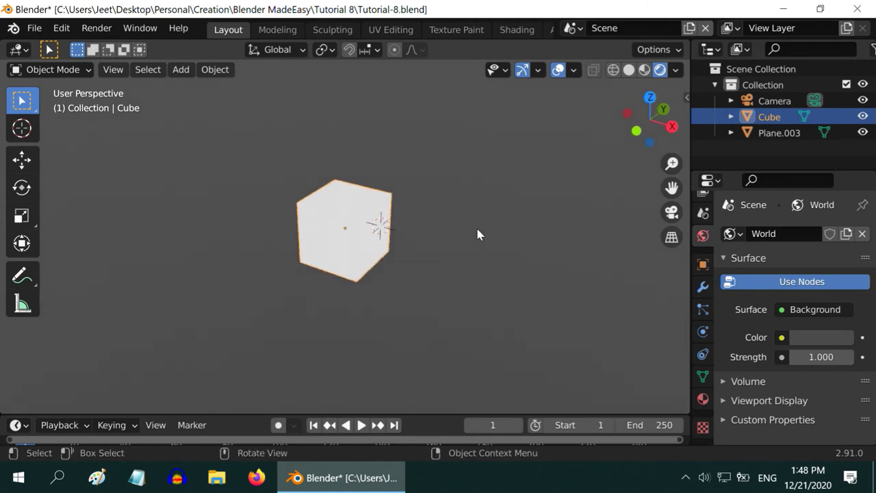
scroll(477, 235, up, 2)
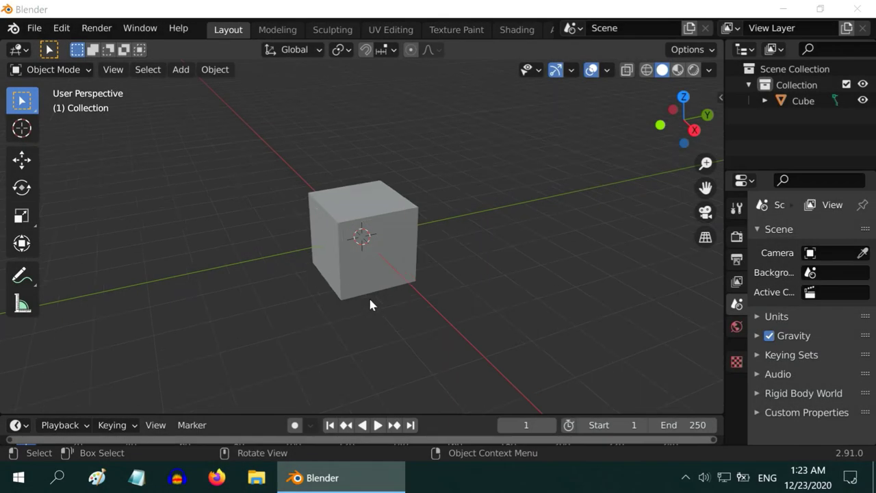
click(180, 69)
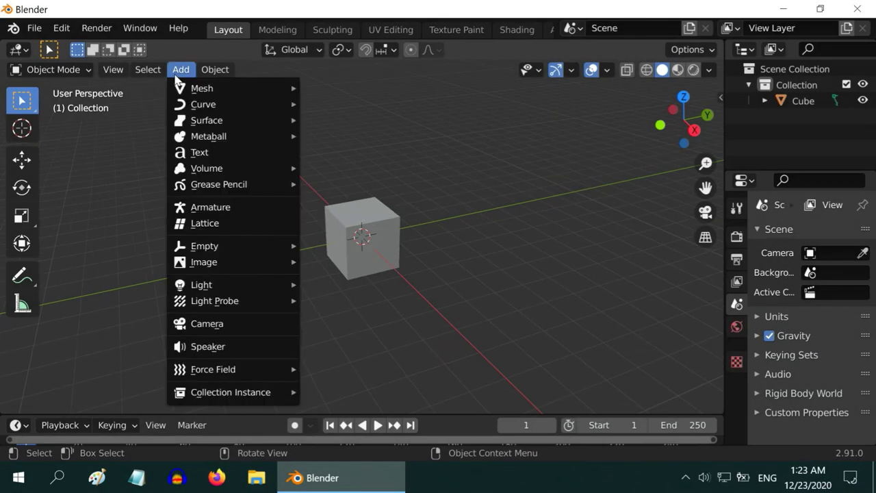
mouse_move(195, 92)
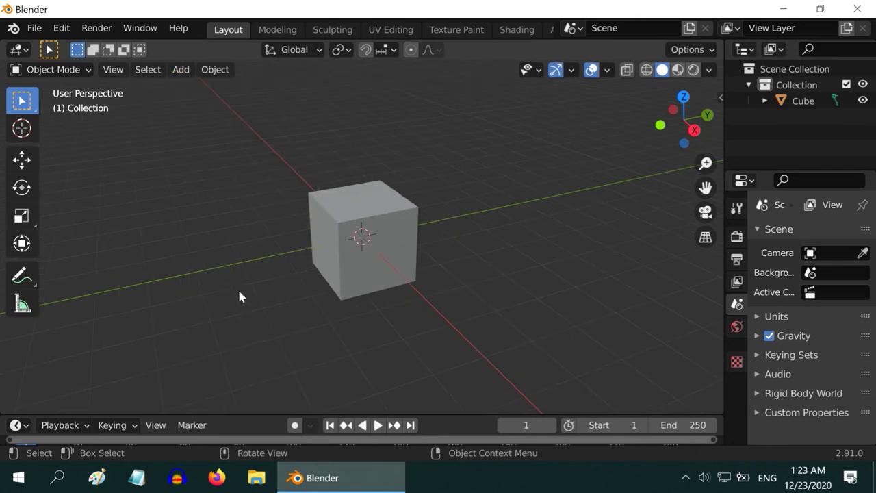
middle_drag(239, 293, 282, 273)
scroll(451, 276, up, 2)
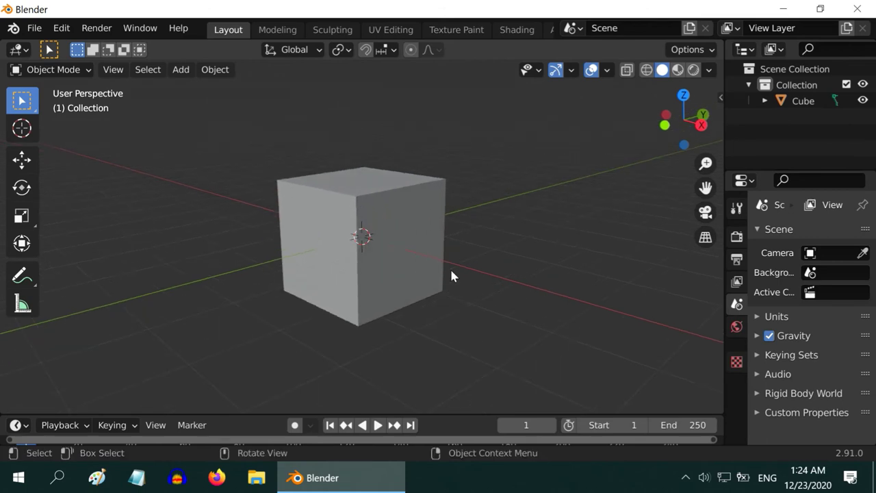
middle_drag(451, 274, 371, 172)
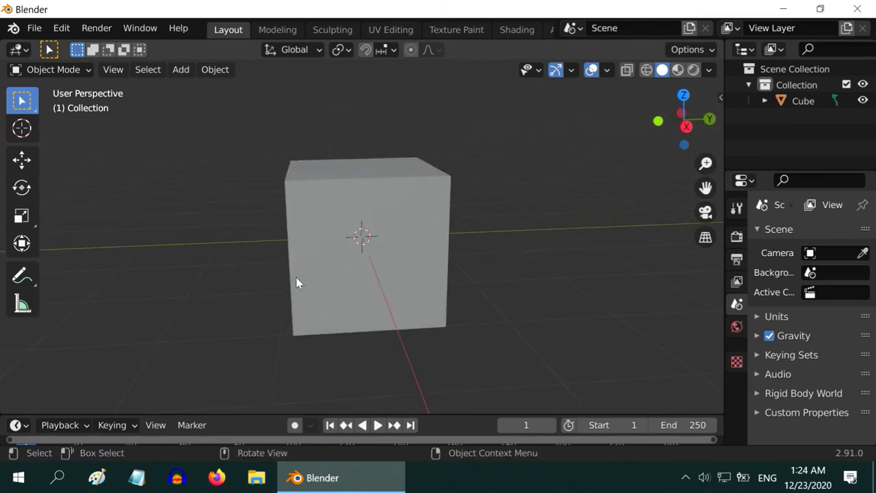
scroll(380, 195, down, 8)
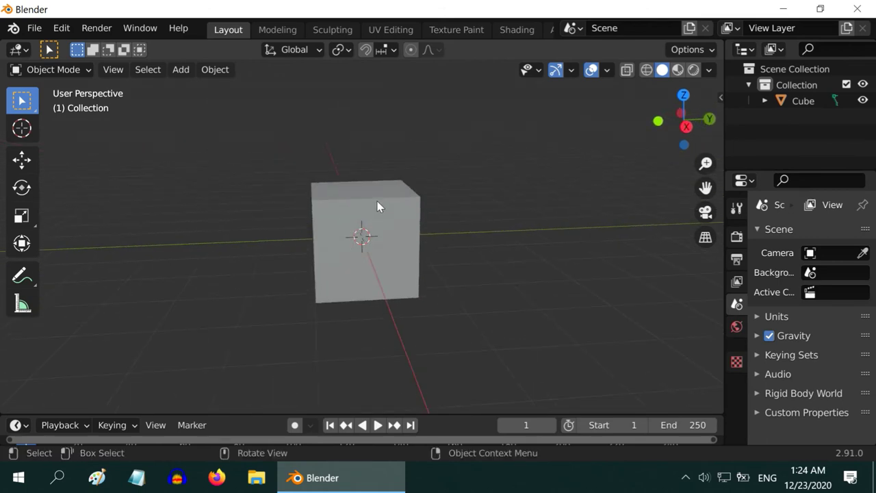
middle_drag(310, 277, 352, 297)
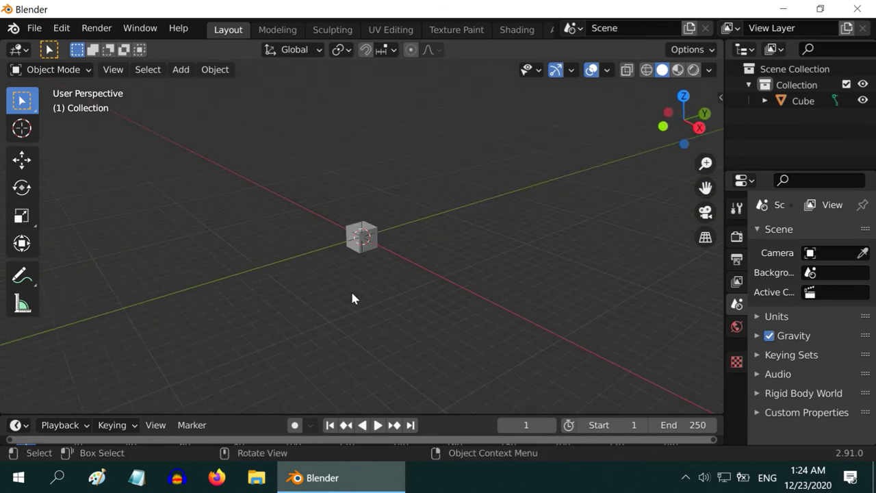
- Add a cylinder mesh and set its location to X 10 m and Z 1 m
click(181, 70)
mouse_move(286, 90)
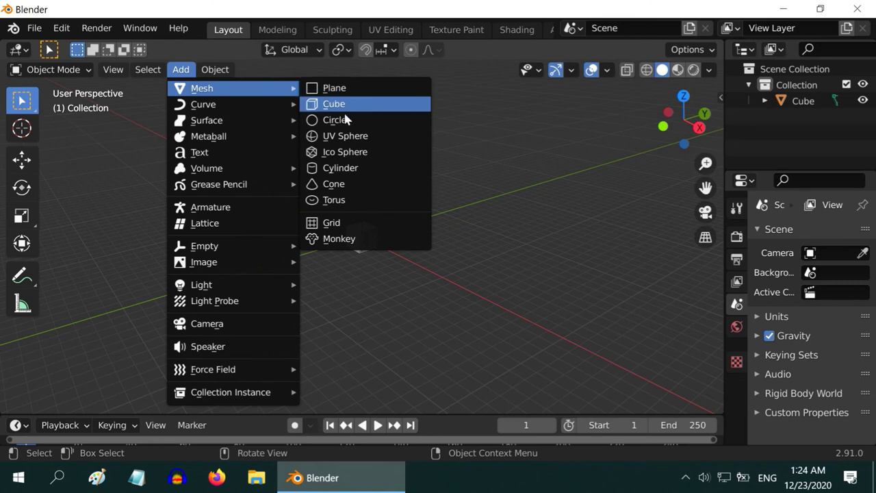
click(350, 168)
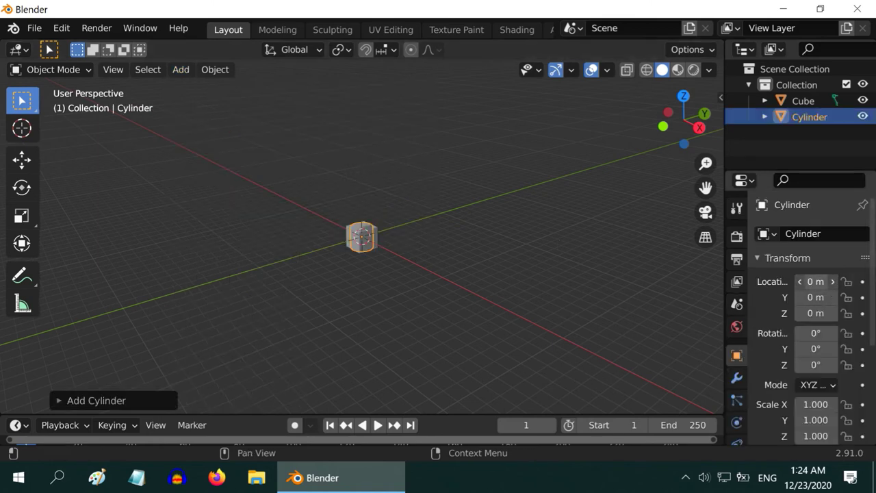
click(814, 281)
text(10)
key(Return)
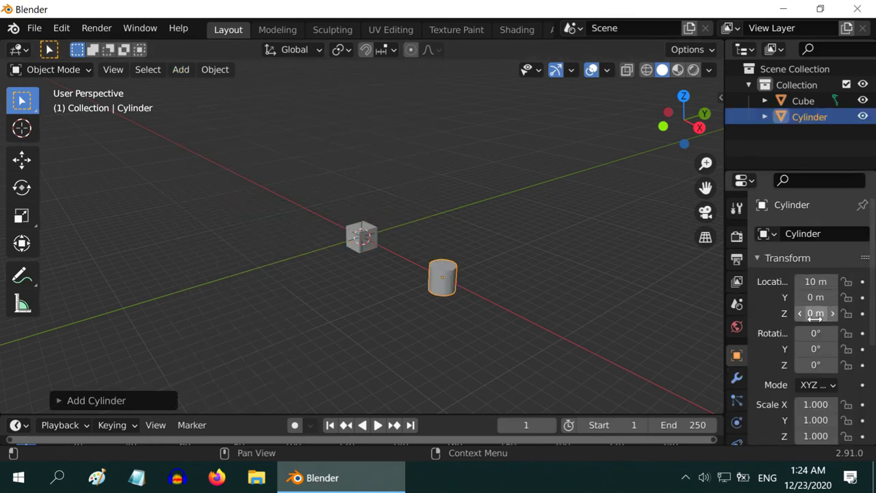
click(814, 313)
text(1)
key(Return)
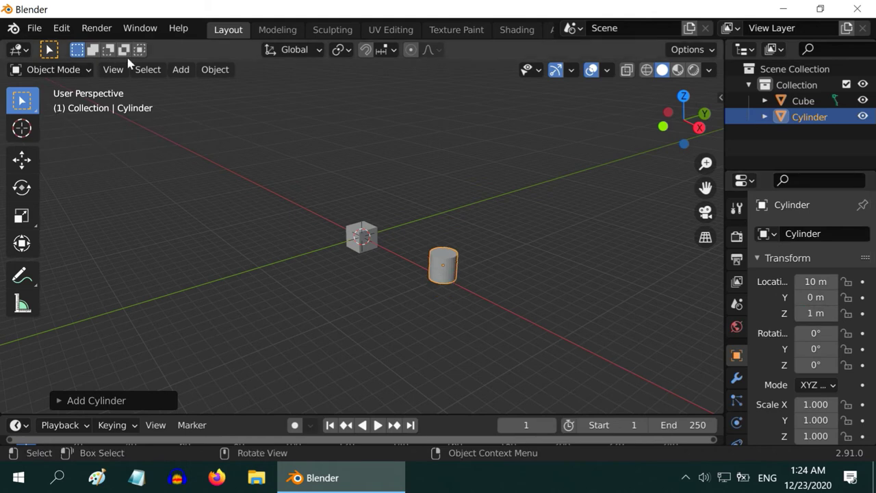
- Add a UV sphere mesh to the scene
click(181, 69)
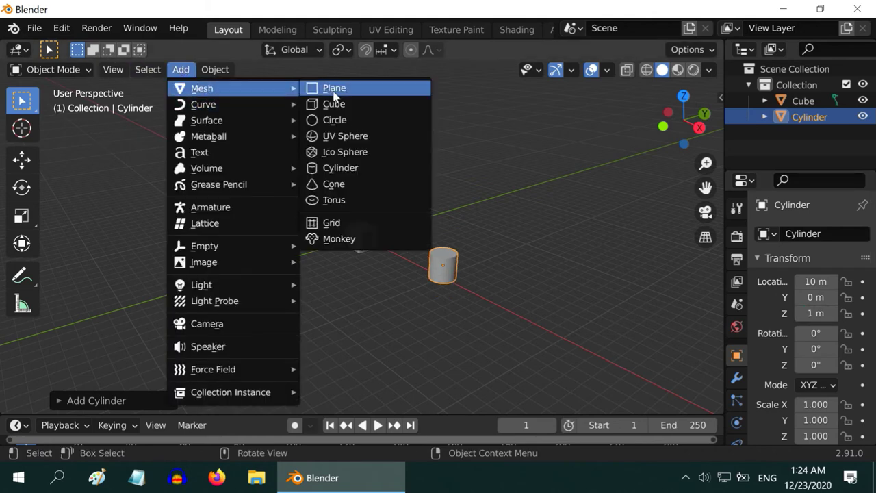
click(351, 136)
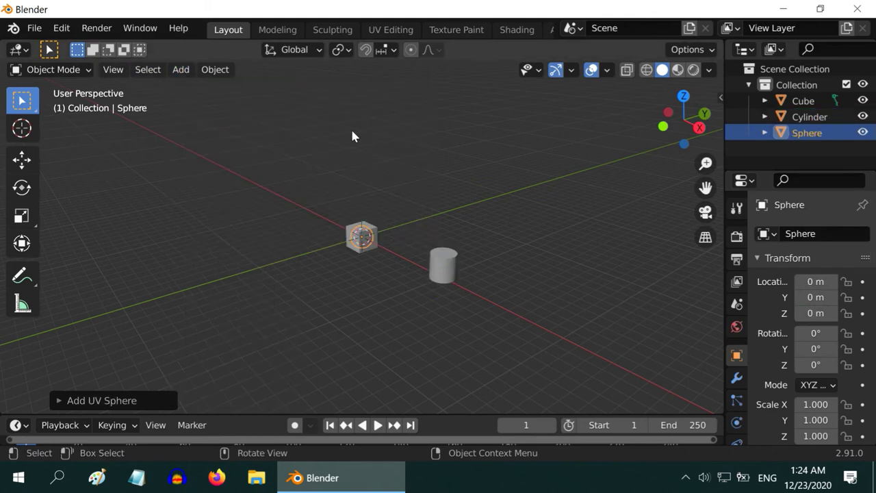
- Move the sphere to a Y location of 10 m and a Z location of 1 m
click(822, 297)
text(10)
key(Tab)
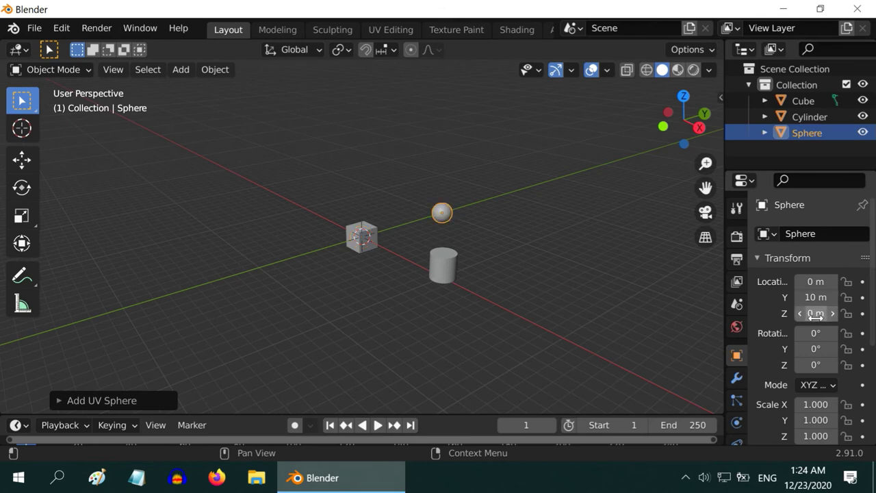
text(1)
key(Return)
scroll(486, 283, down, 2)
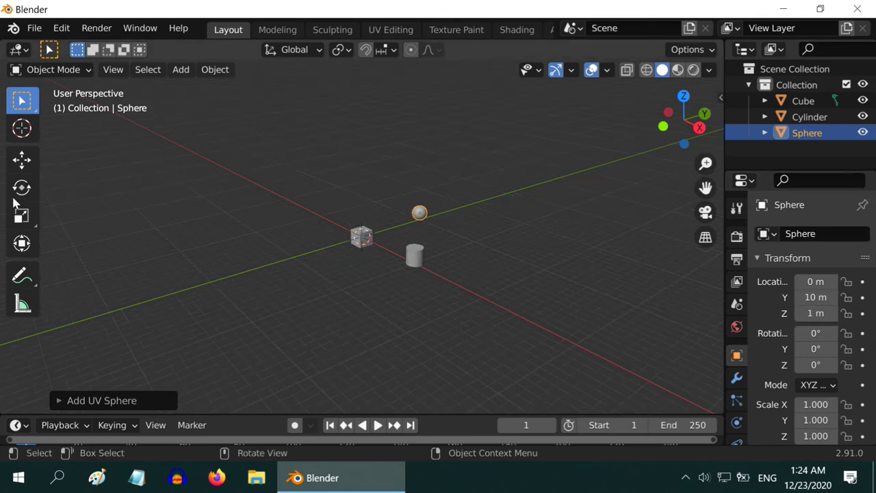
- Place the 3D cursor on an empty area of the grid beyond the cylinder and return to the Select Box tool
click(21, 128)
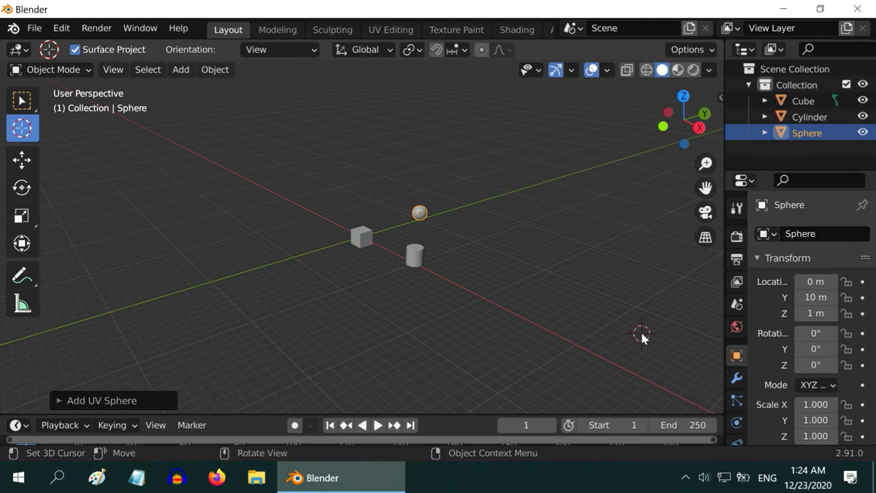
click(21, 100)
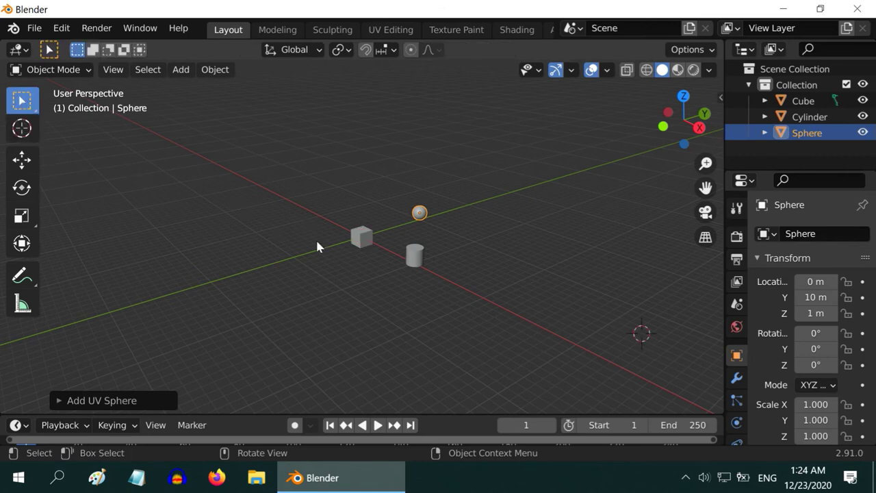
- Stretch the cube vertically by setting its Z scale to 2
click(359, 237)
key(KP_Decimal)
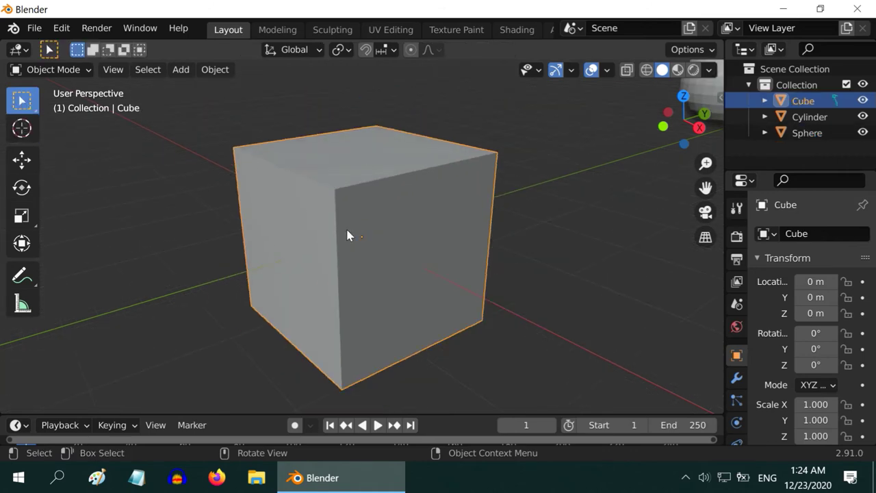
middle_drag(347, 235, 520, 231)
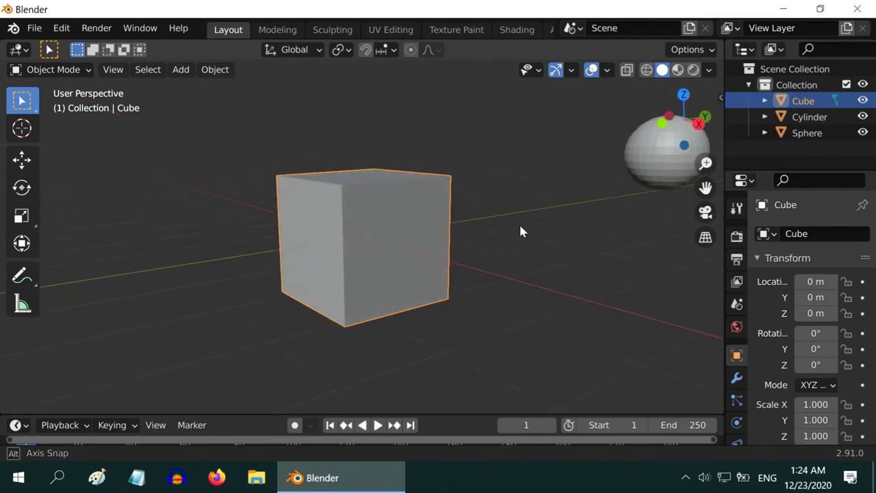
scroll(520, 231, up, 1)
click(818, 436)
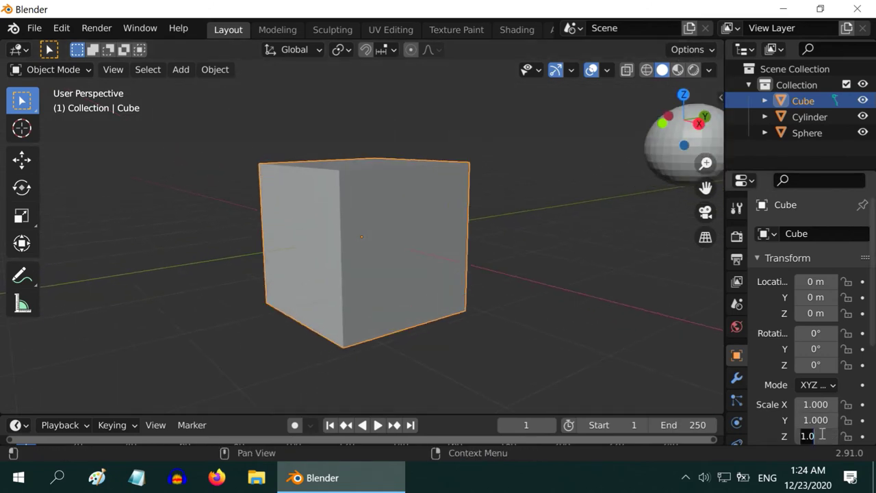
key(BackSpace)
key(BackSpace)
key(BackSpace)
text(2)
key(Return)
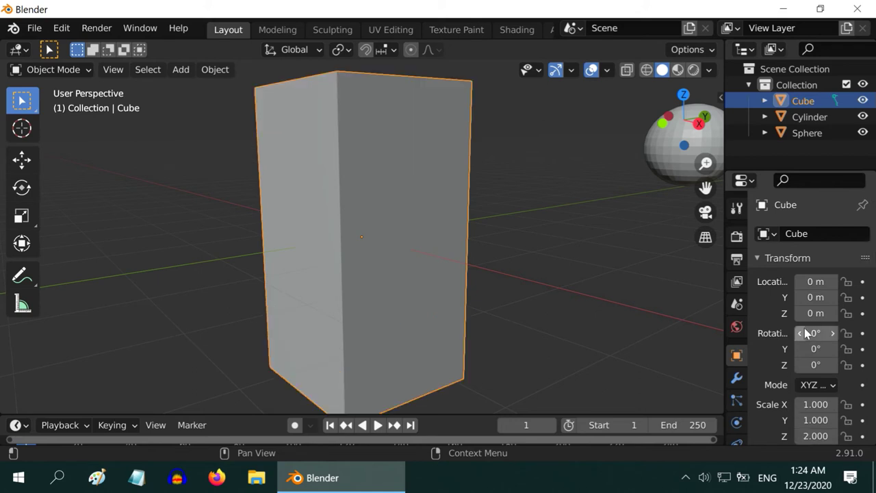
- Raise the stretched cube to a Z location of 2 m so it rests on the grid
double_click(814, 313)
text(2)
key(Return)
scroll(451, 247, down, 2)
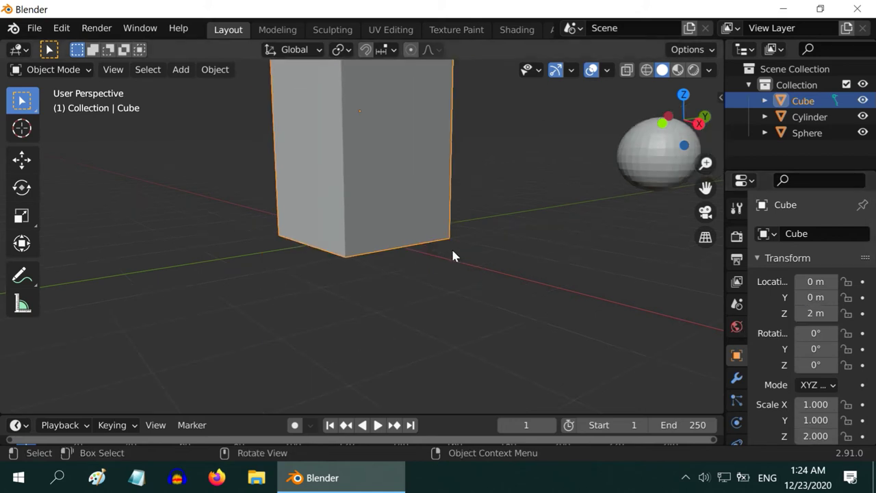
- Enter Edit Mode on the stretched cube and deselect all of its geometry
middle_drag(398, 215, 371, 305)
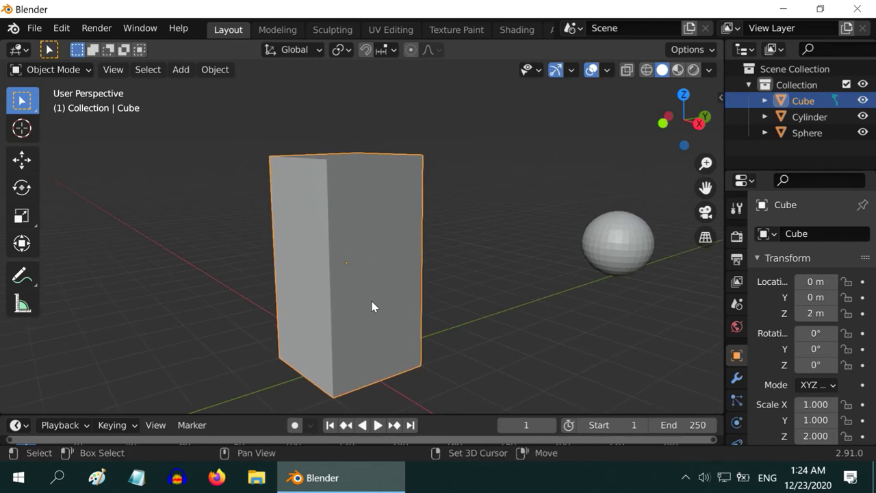
middle_drag(454, 297, 331, 297)
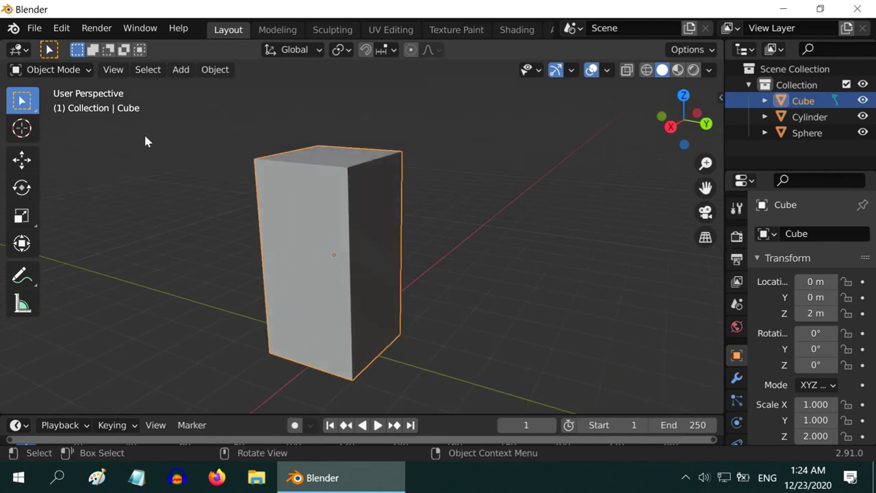
click(76, 72)
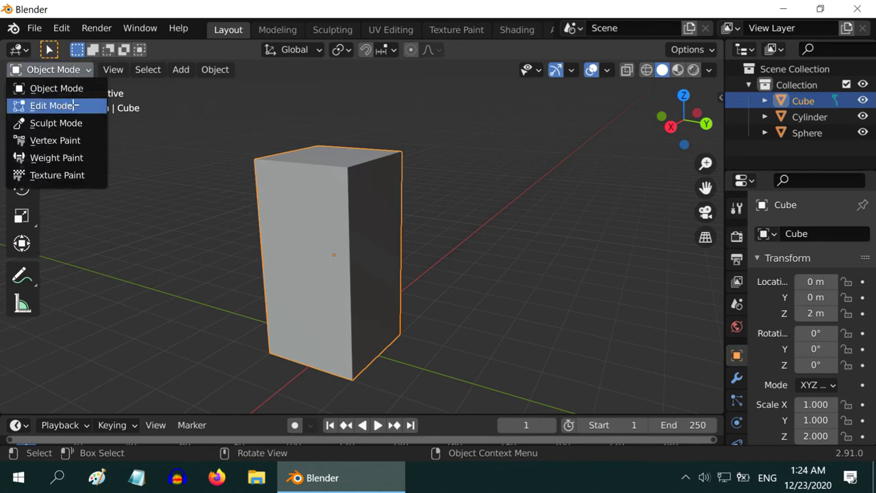
click(74, 105)
middle_drag(201, 196, 395, 182)
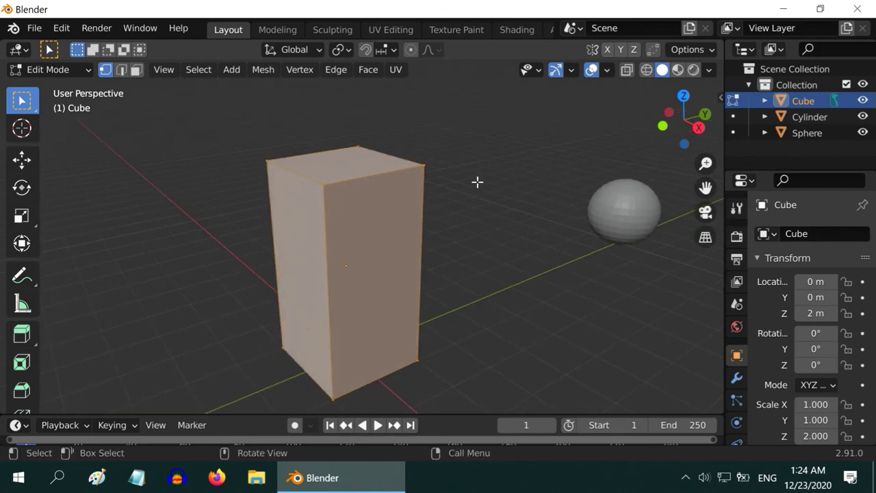
key(alt+a)
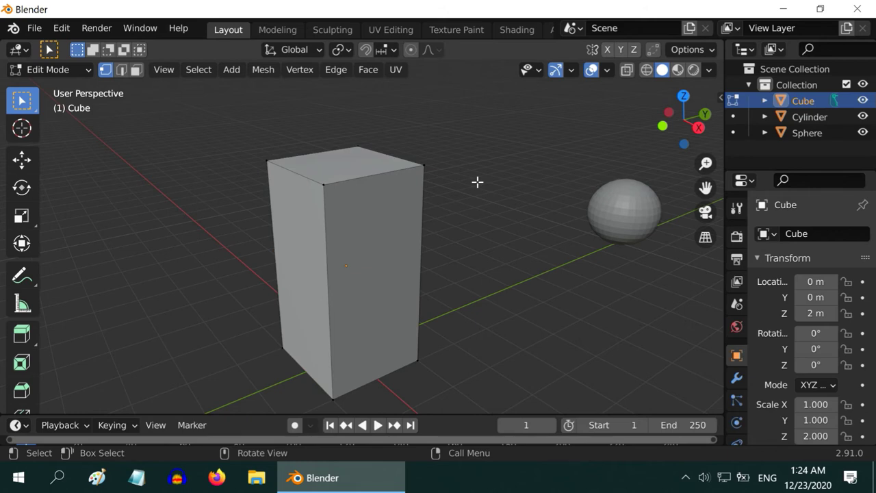
- In edge select mode, box-select the four edges around the top of the stretched cube
click(120, 71)
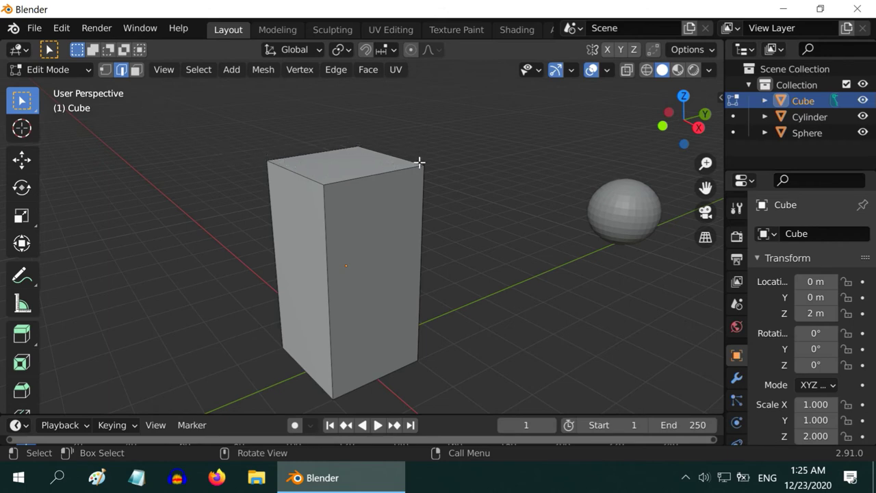
click(315, 152)
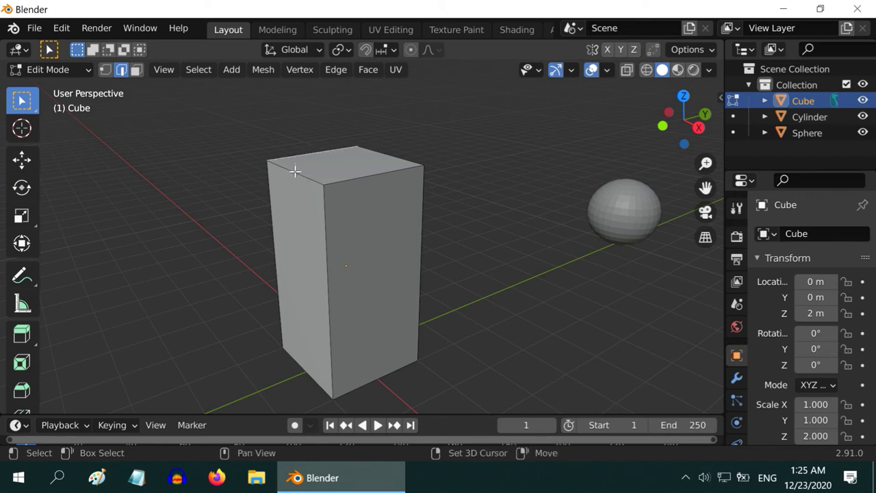
shift+click(295, 171)
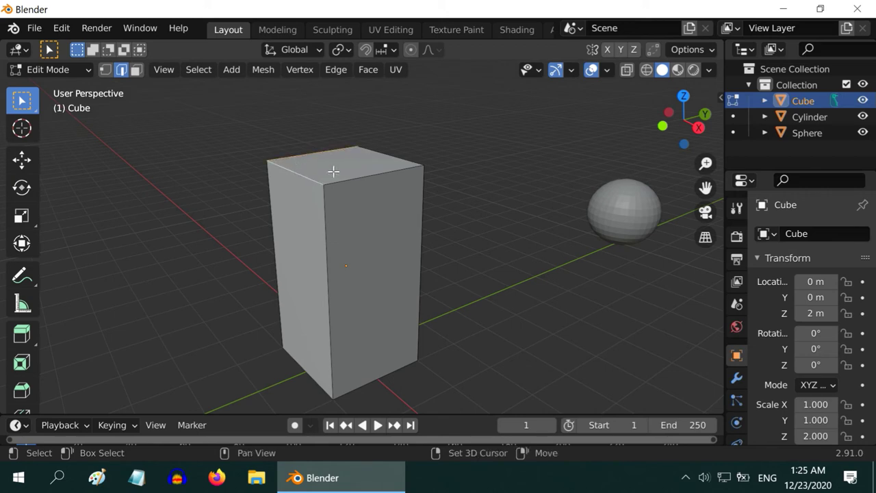
click(415, 134)
drag(233, 117, 453, 194)
drag(452, 194, 452, 193)
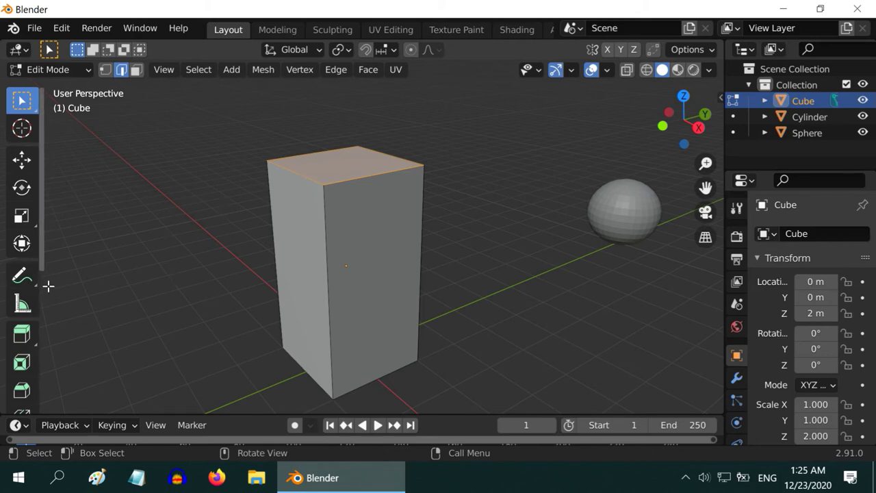
- Shrink/Fatten the selected top edges by about -1.69 so they converge to a point, forming a pyramid
scroll(24, 287, down, 2)
scroll(23, 291, down, 6)
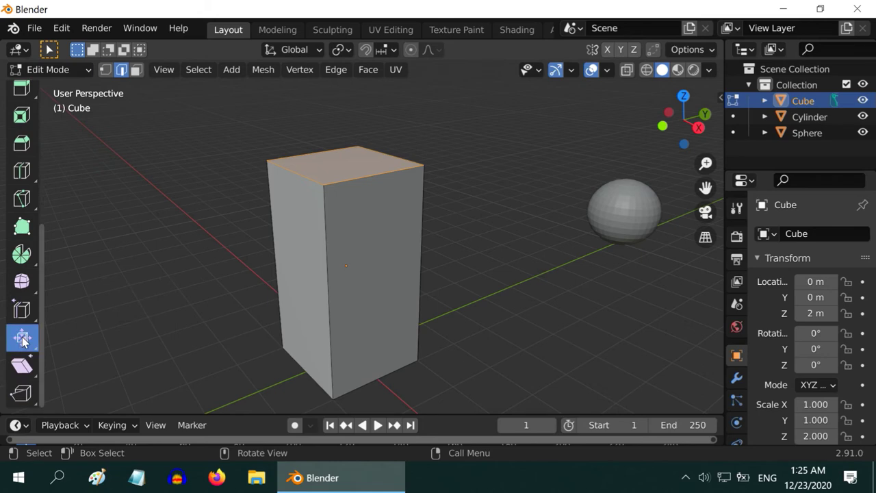
click(22, 336)
scroll(196, 222, down, 1)
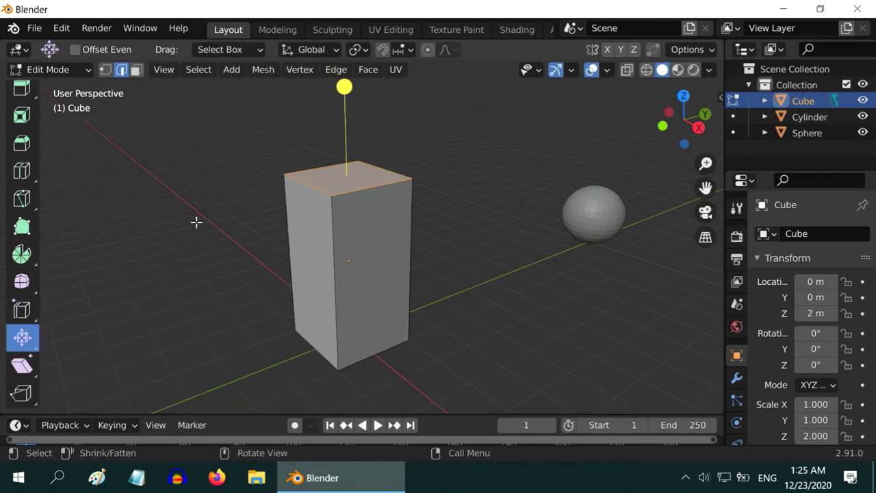
drag(346, 85, 351, 118)
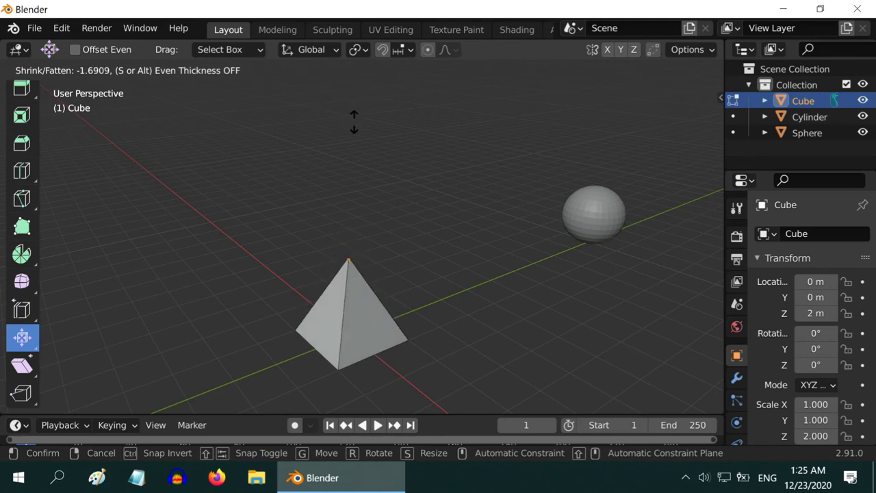
drag(354, 121, 354, 123)
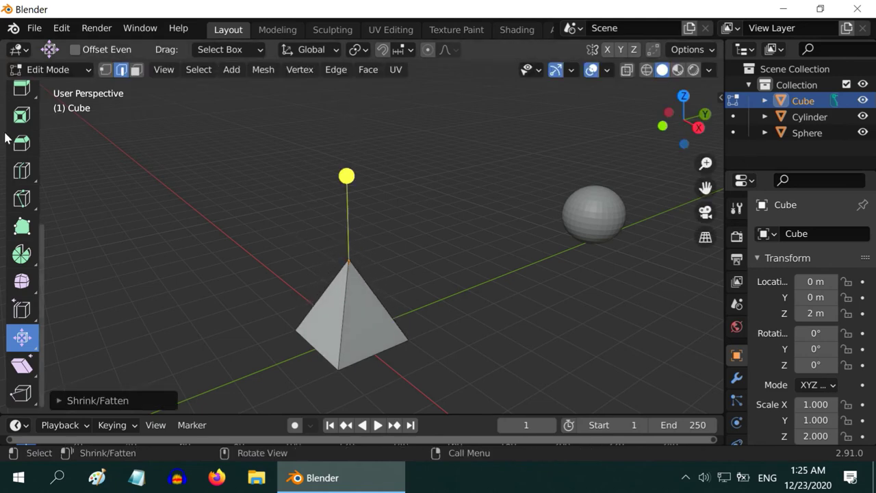
- Return to the Select Box tool and switch the pyramid back to Object Mode
scroll(8, 109, up, 6)
click(21, 102)
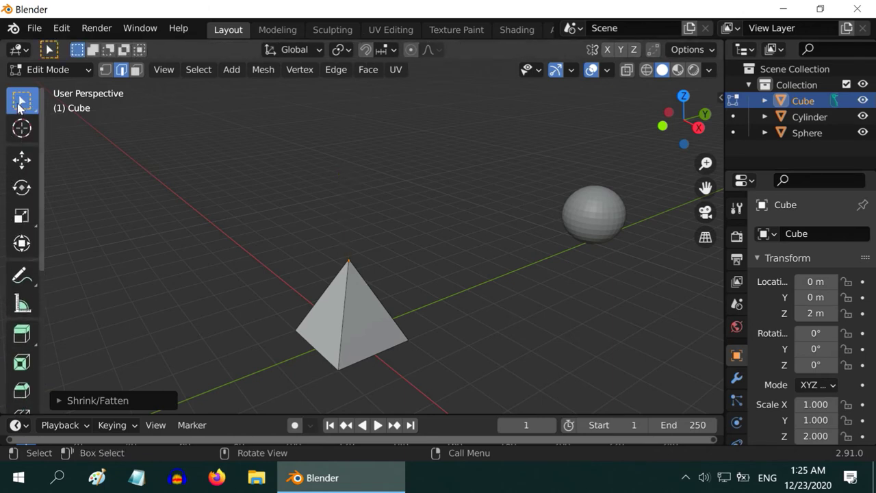
middle_drag(235, 336, 418, 296)
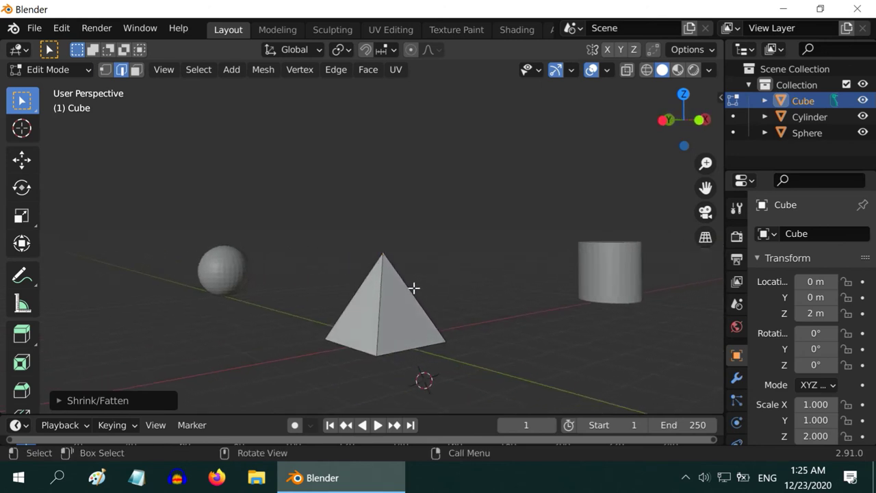
click(69, 70)
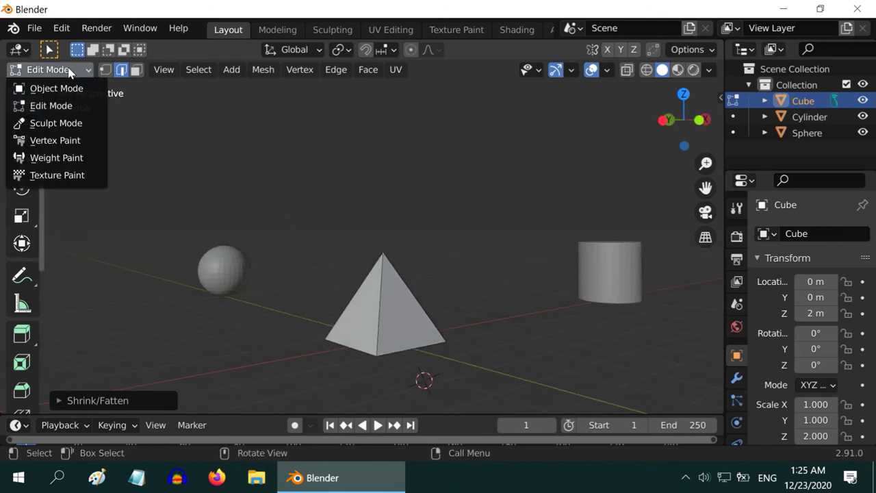
click(65, 87)
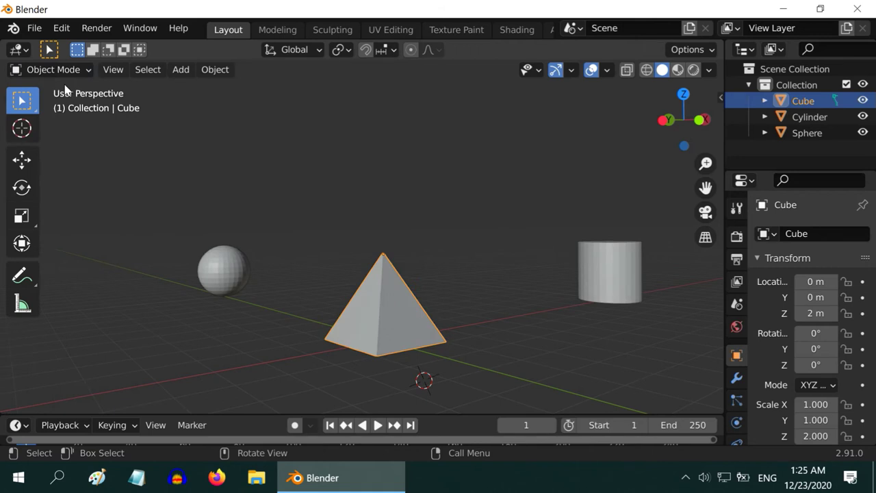
- Select the sphere, enter Edit Mode on it and deselect all of its geometry
click(226, 275)
key(KP_Decimal)
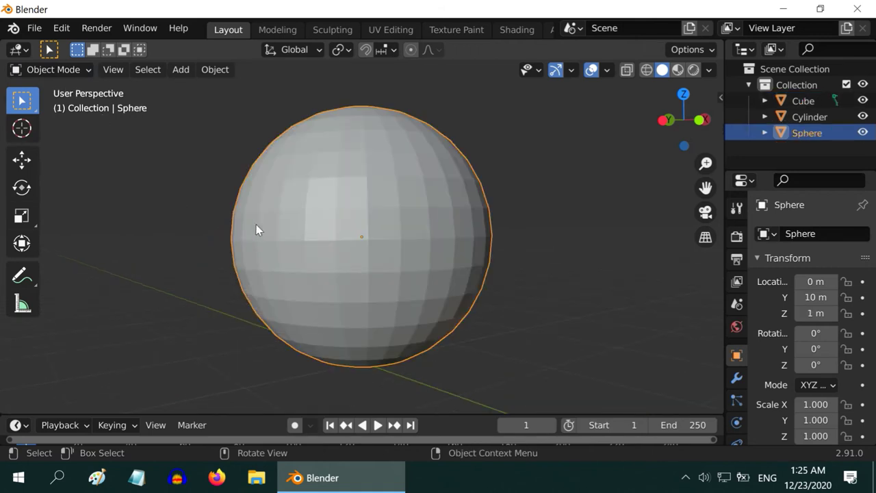
scroll(237, 223, down, 3)
middle_drag(214, 233, 226, 274)
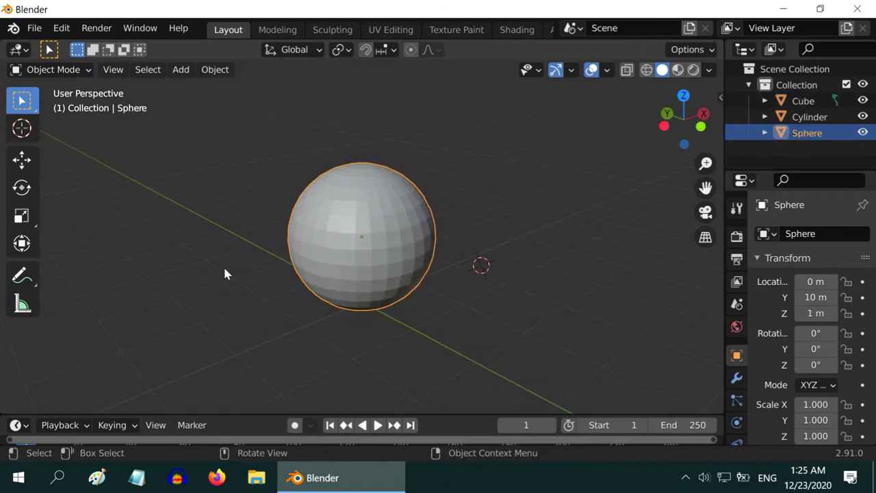
scroll(226, 274, up, 2)
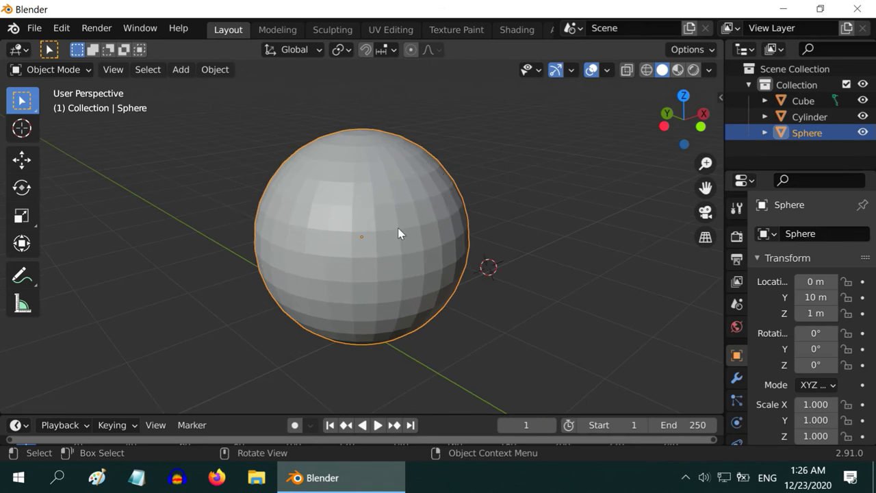
click(62, 69)
click(61, 105)
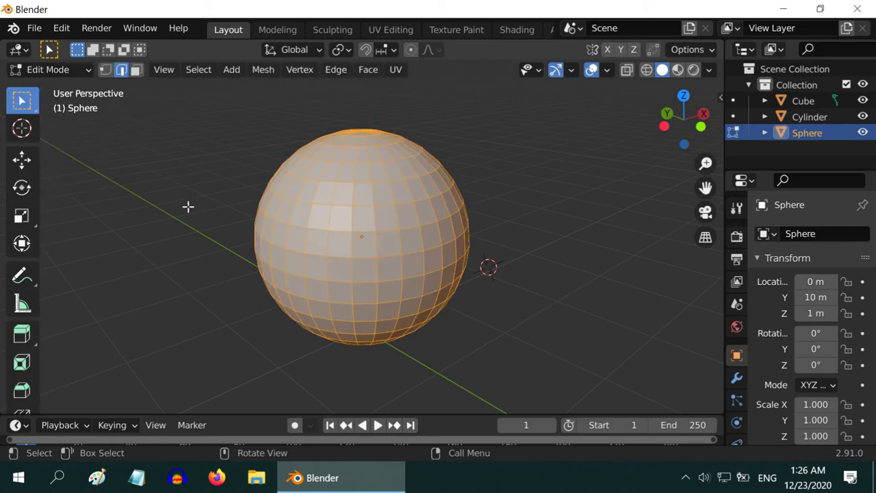
key(alt+a)
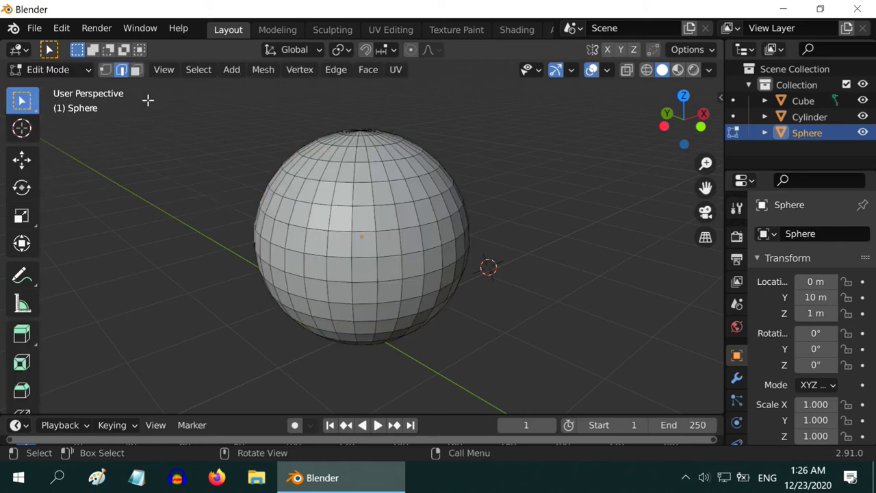
- In face select mode, box-select all visible faces of the sphere from the top orthographic view
click(136, 70)
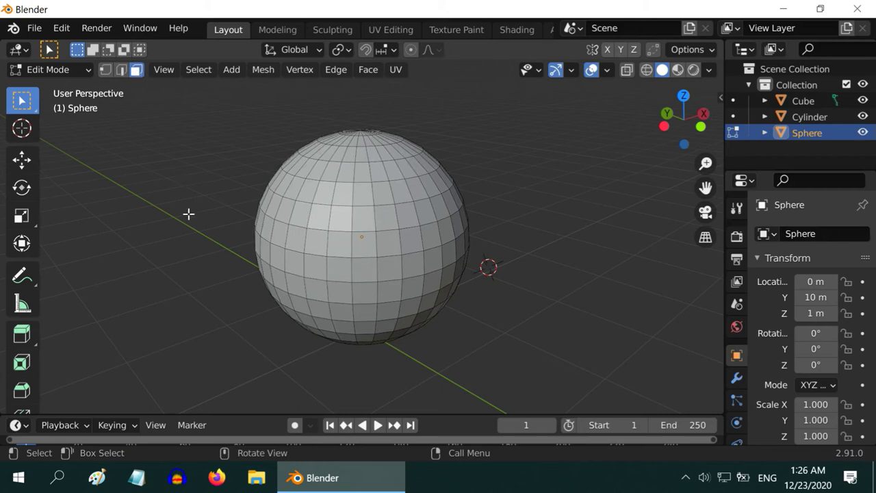
key(KP_7)
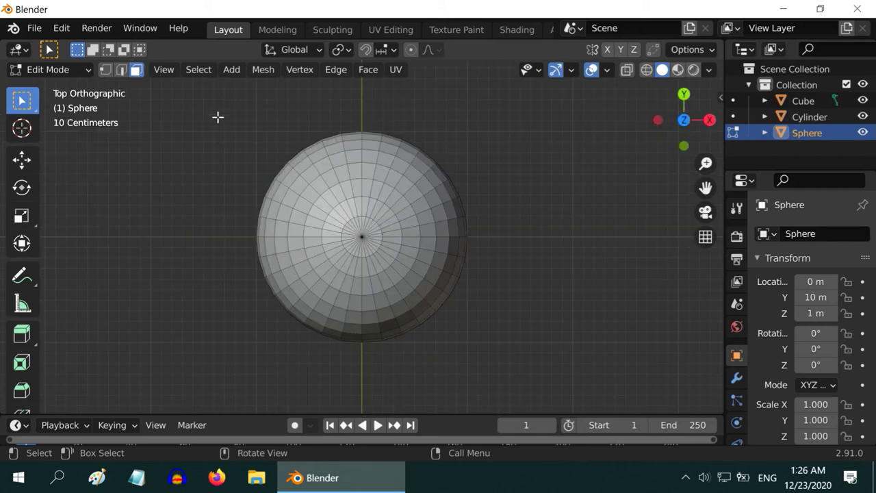
drag(215, 115, 513, 366)
middle_drag(343, 377, 381, 225)
middle_drag(186, 239, 578, 246)
scroll(579, 248, down, 2)
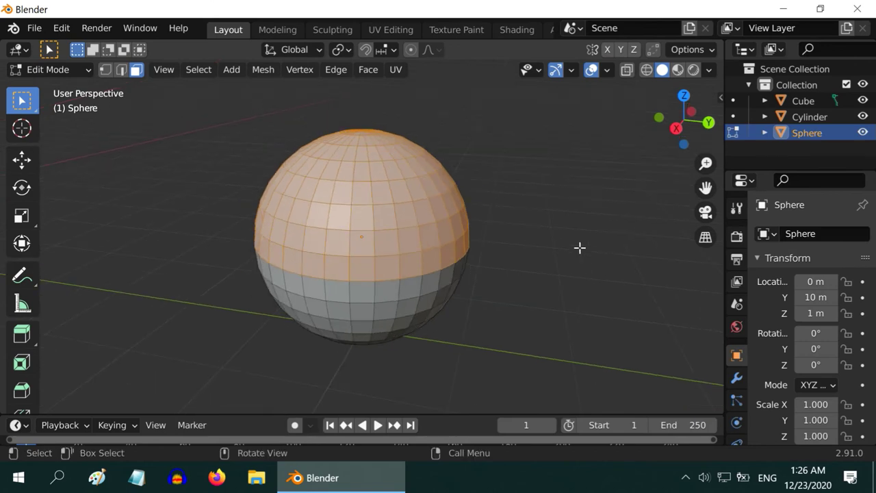
- Delete the selected upper faces of the sphere, leaving an open bowl, and return to Object Mode
click(268, 72)
mouse_move(288, 440)
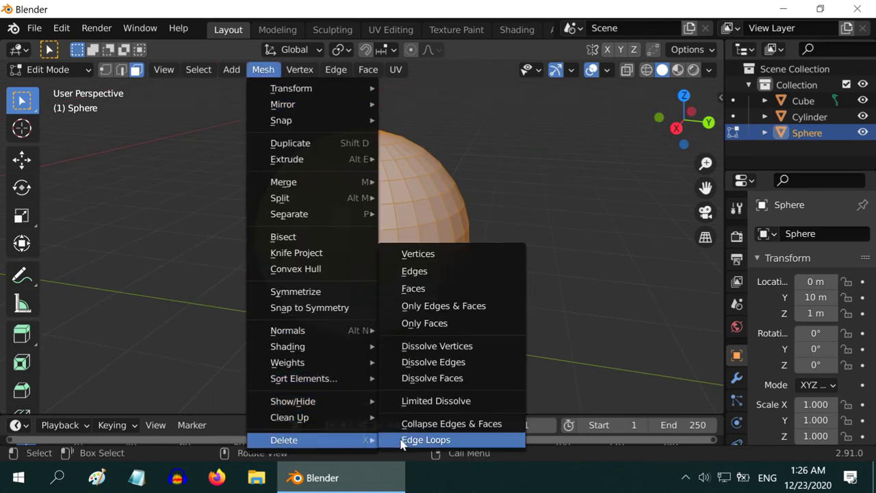
click(429, 289)
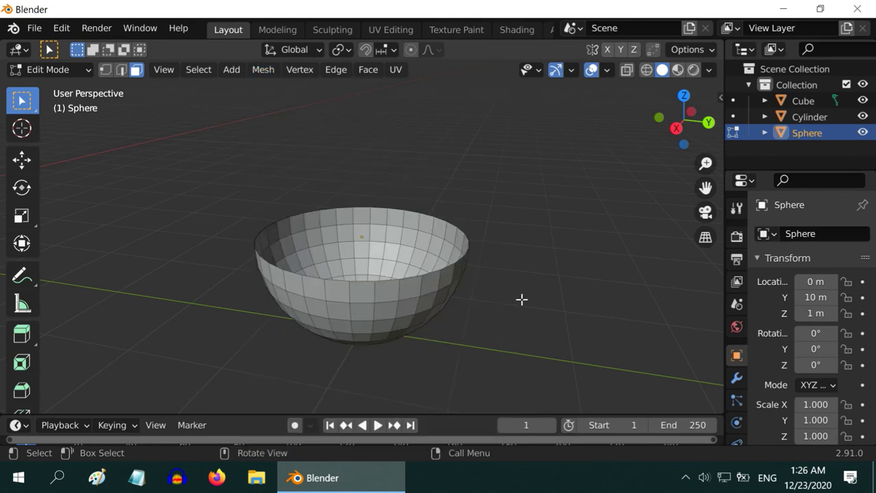
middle_drag(502, 293, 312, 284)
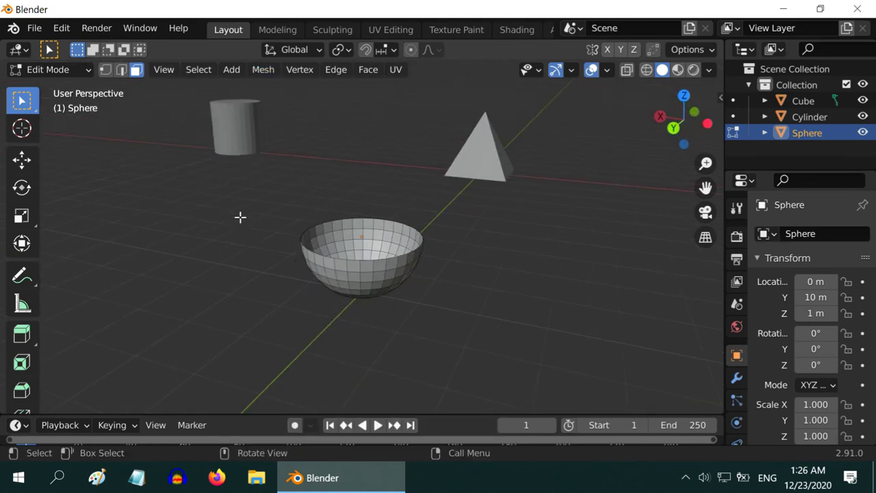
scroll(240, 217, down, 1)
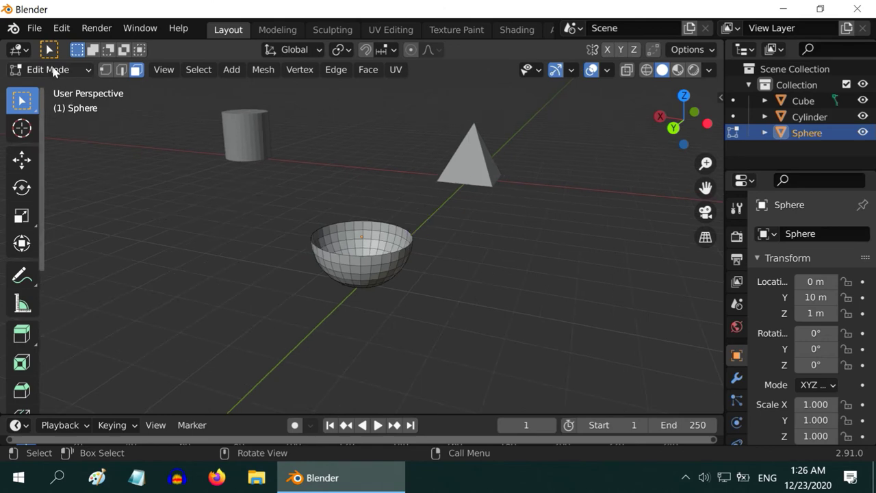
click(53, 69)
click(55, 88)
- Select the cylinder, frame it in the view, enter Edit Mode on it and deselect all of its geometry
click(244, 145)
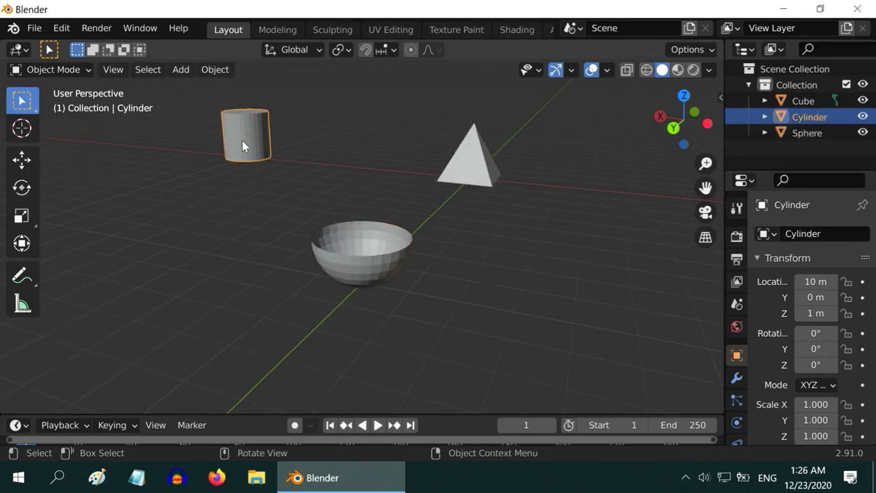
key(KP_Decimal)
scroll(205, 182, down, 4)
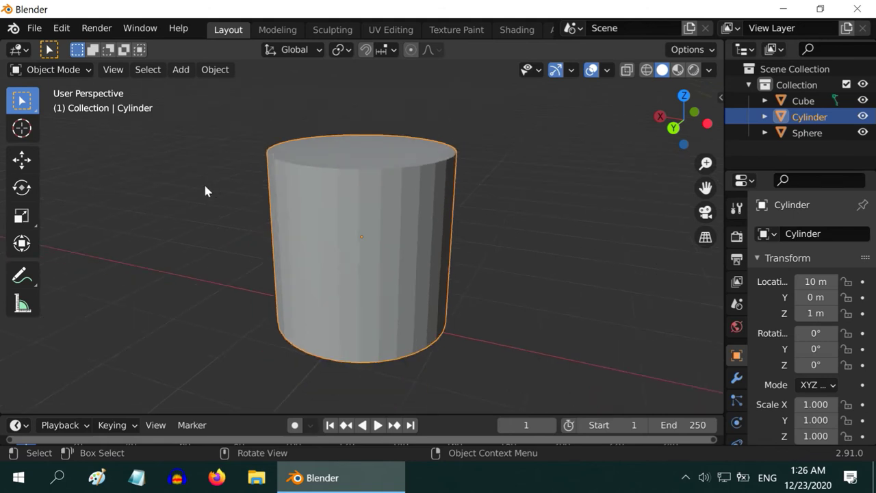
middle_drag(201, 200, 228, 214)
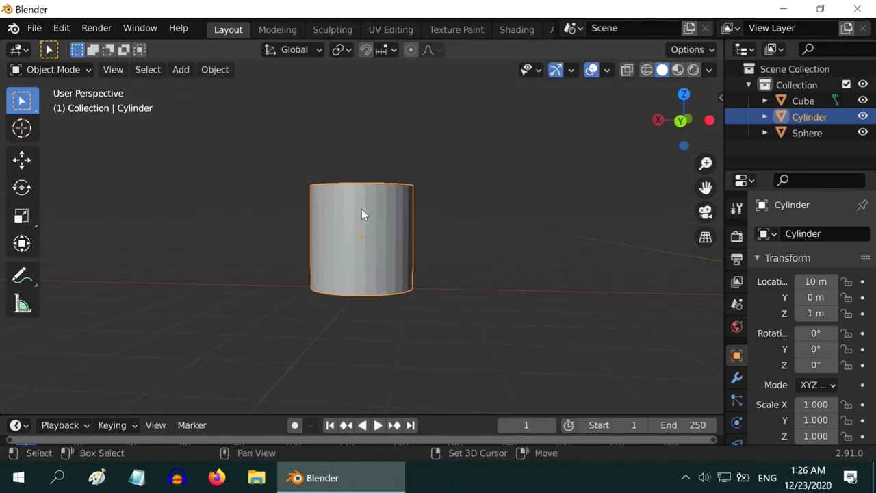
shift+middle_drag(362, 208, 358, 255)
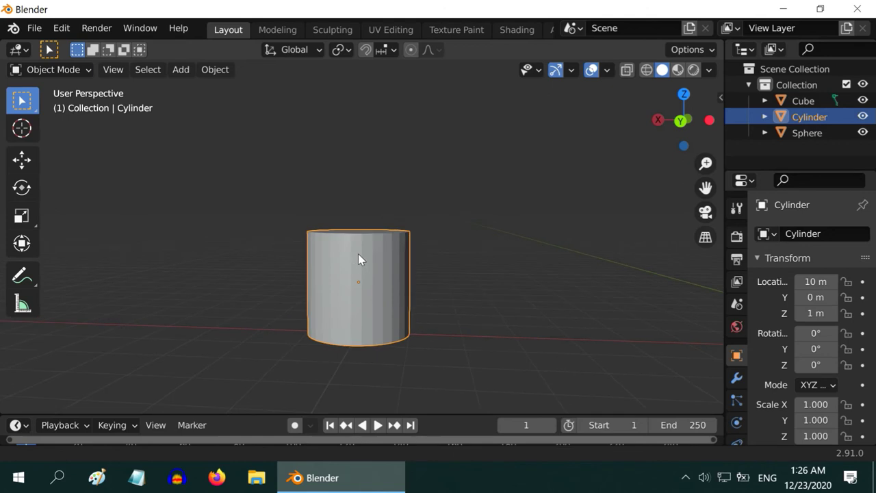
click(62, 70)
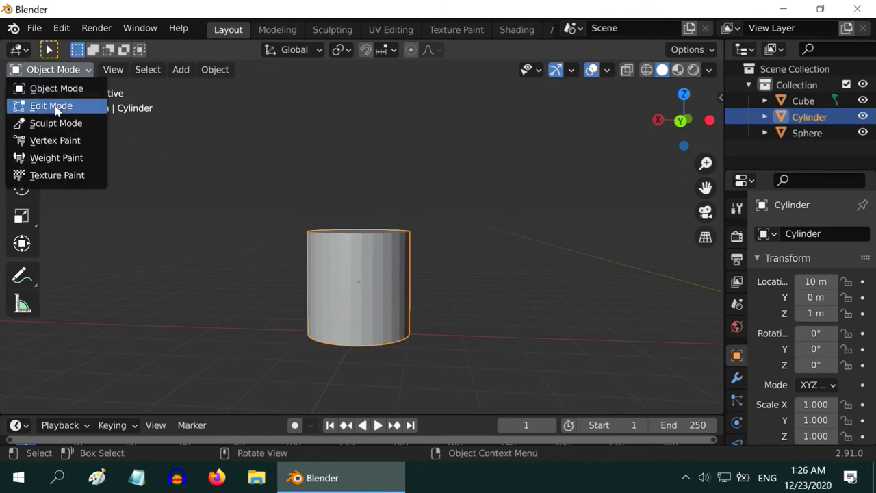
click(56, 105)
key(alt+a)
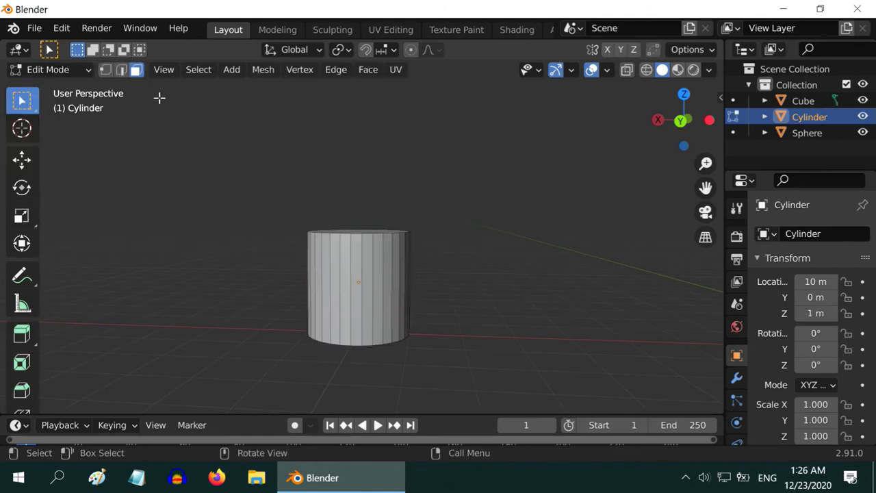
- Select the cylinder's top face and extrude it upward by roughly three quarters of the cylinder's height
middle_drag(348, 213, 353, 234)
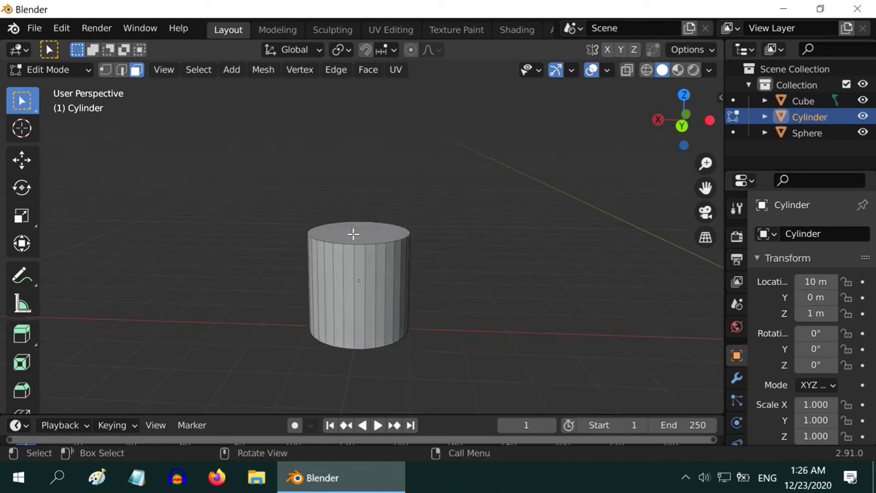
click(356, 239)
middle_drag(272, 277, 275, 251)
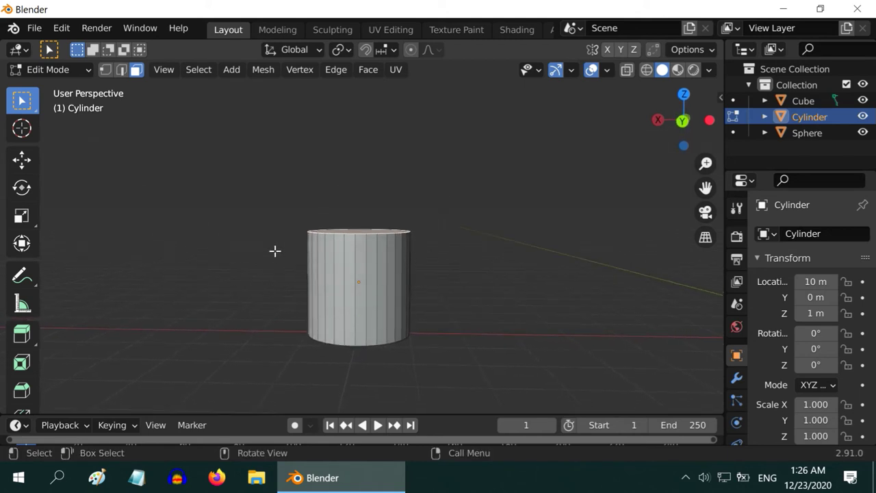
click(369, 69)
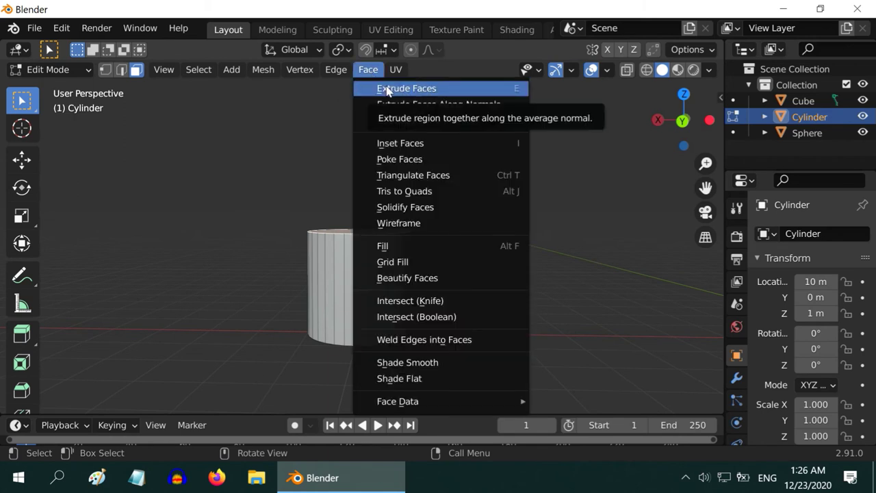
click(387, 89)
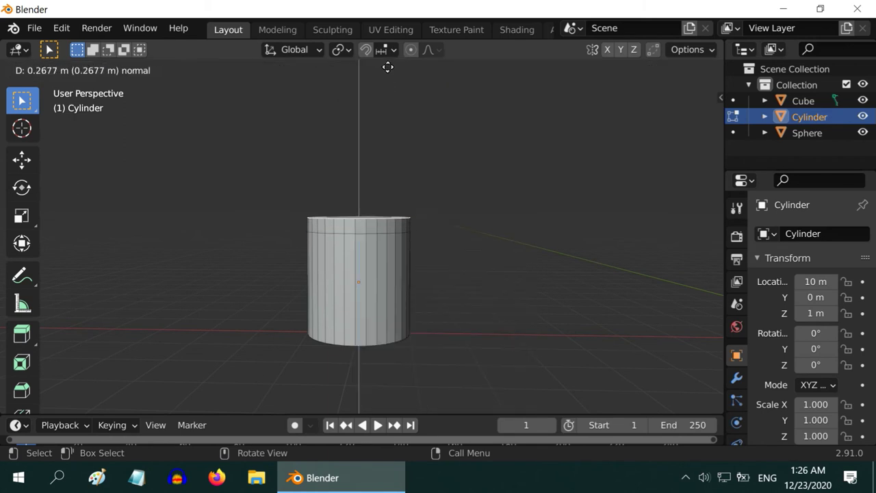
click(385, 360)
scroll(447, 332, down, 2)
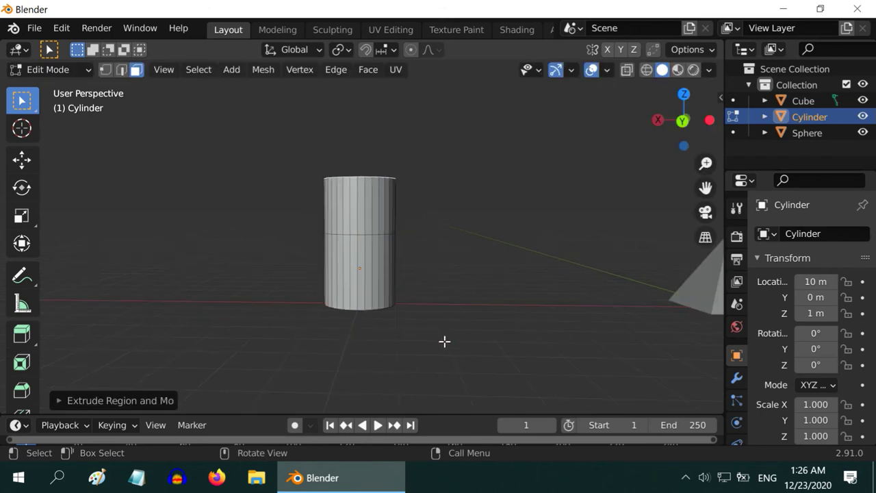
- Extrude the top face upward once more to add a third section about as tall as the lowest one
scroll(443, 343, down, 1)
key(e)
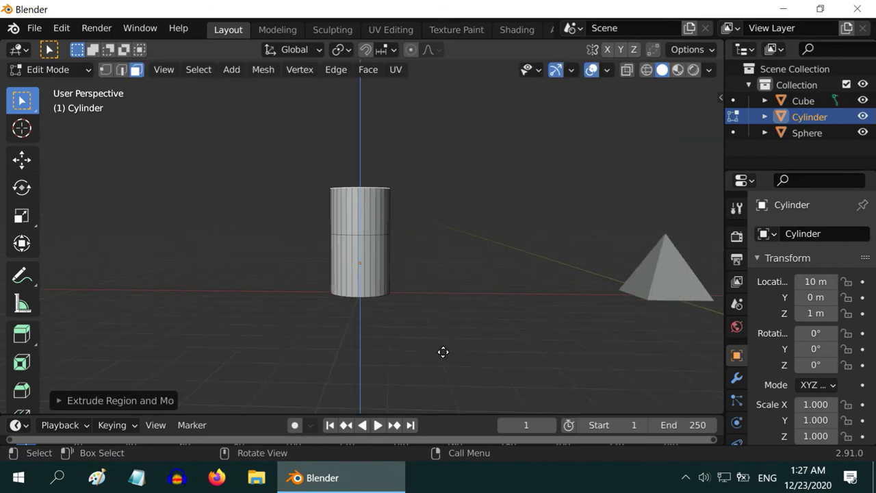
click(446, 293)
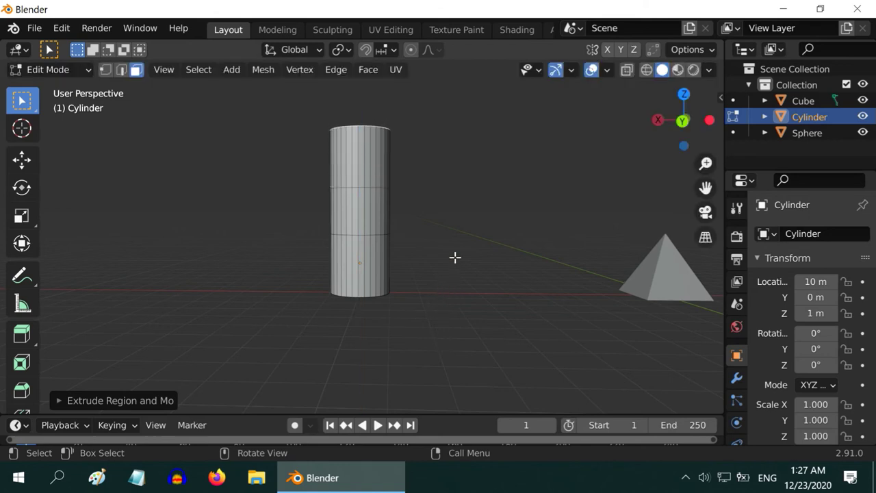
- Box-select the faces of the cylinder's middle section from several sides until the whole band is selected
drag(318, 198, 420, 223)
middle_drag(431, 225, 260, 233)
drag(314, 204, 414, 221)
middle_drag(451, 221, 243, 220)
shift+drag(375, 204, 415, 221)
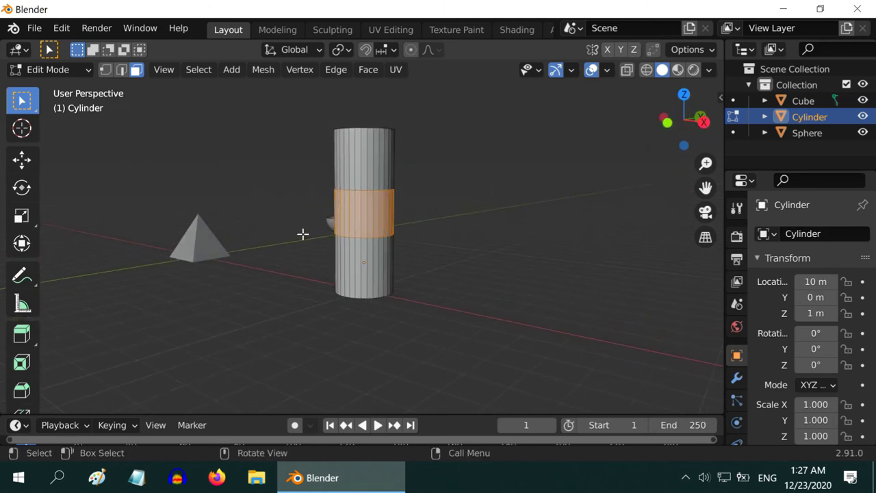
middle_drag(303, 233, 390, 174)
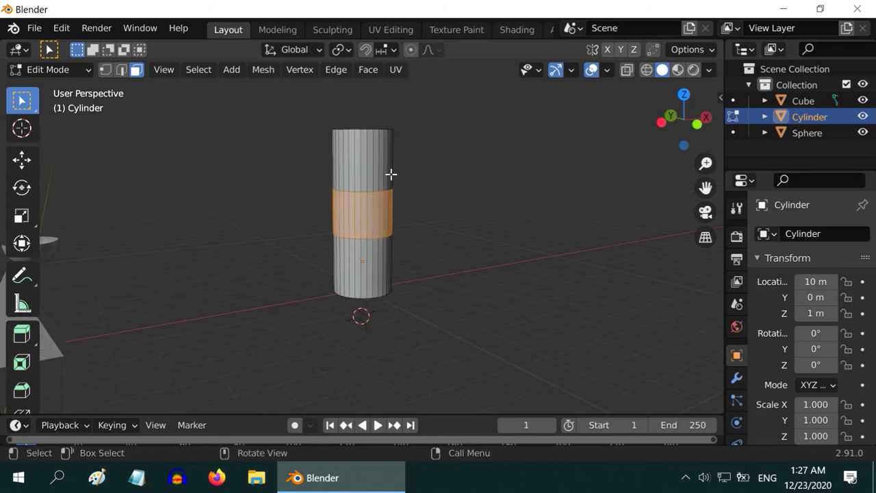
scroll(443, 186, up, 2)
- Extrude the middle band outward along its normals to about one and a half times the cylinder's radius, and return to Object Mode
click(368, 70)
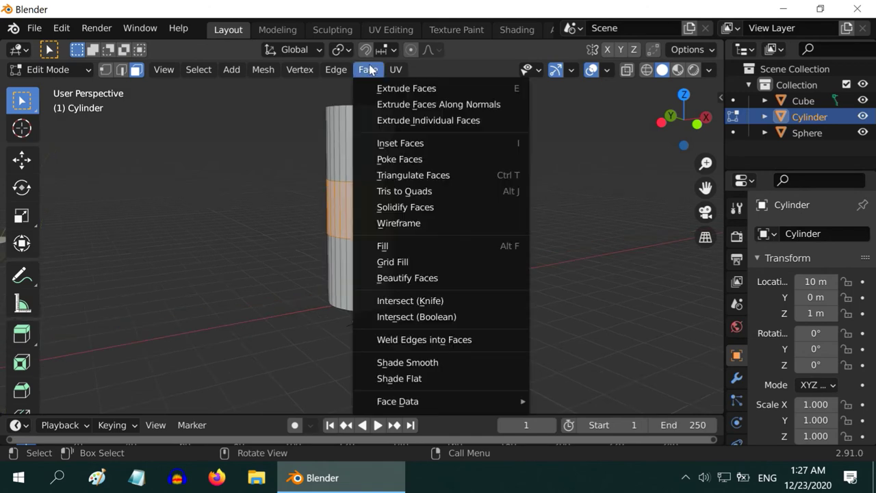
click(415, 105)
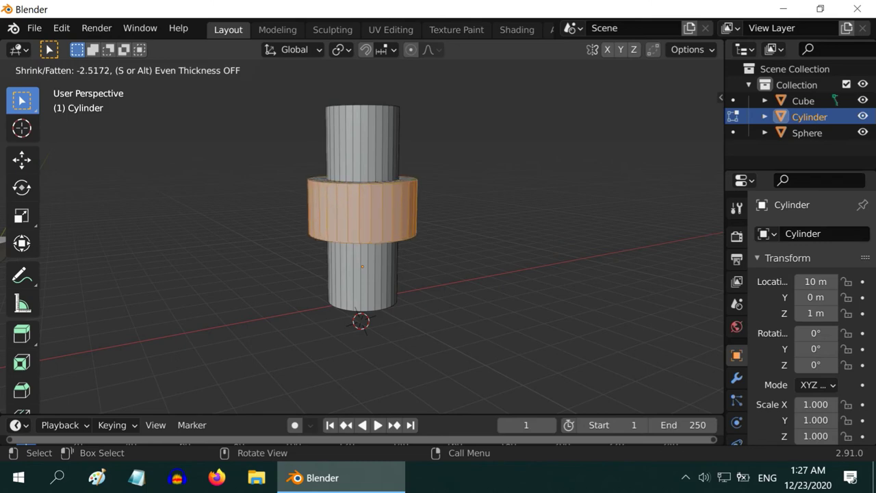
click(525, 153)
click(501, 168)
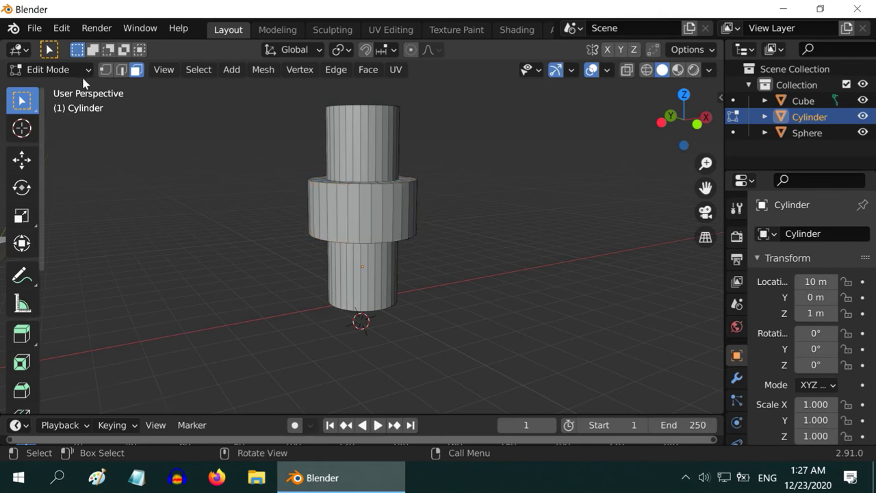
click(49, 69)
click(63, 89)
scroll(459, 219, down, 2)
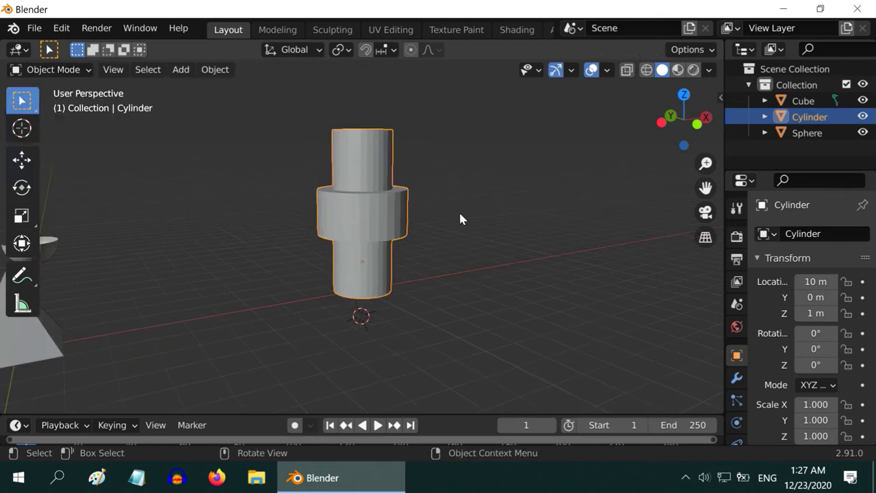
middle_drag(447, 208, 408, 275)
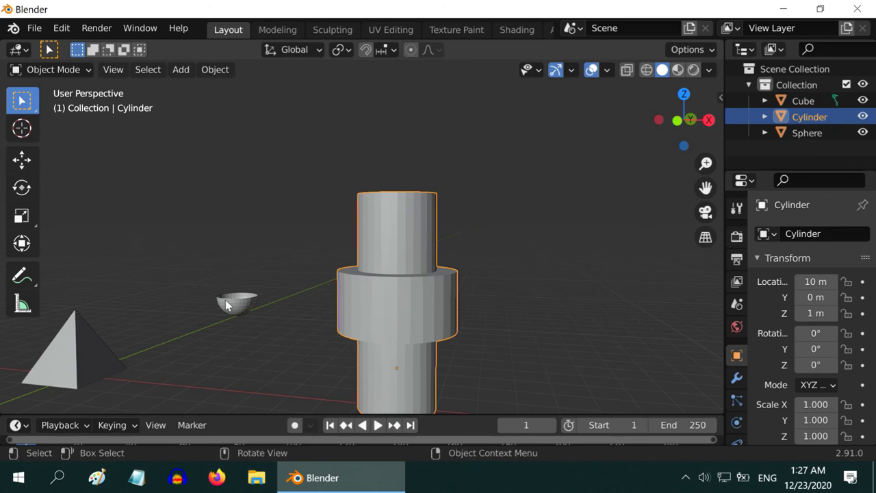
- Select the bowl and set its location to X 10 m and Y 0 m, in line with the cylinder
click(233, 305)
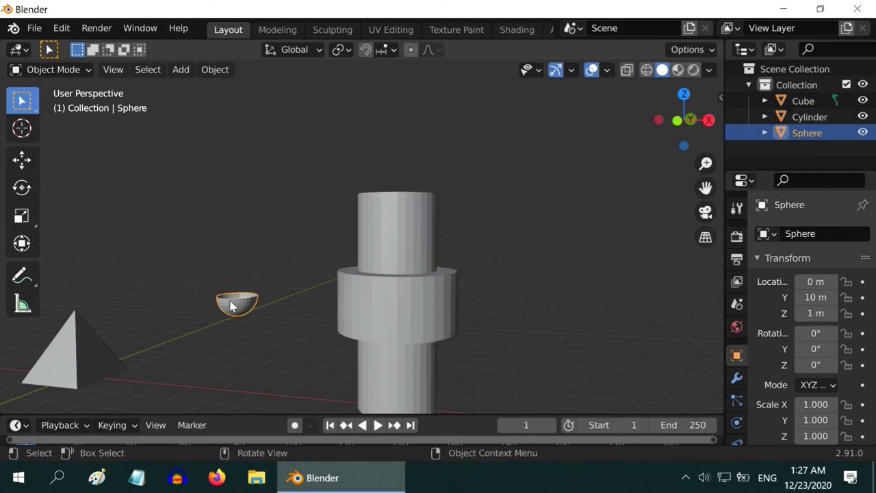
click(408, 236)
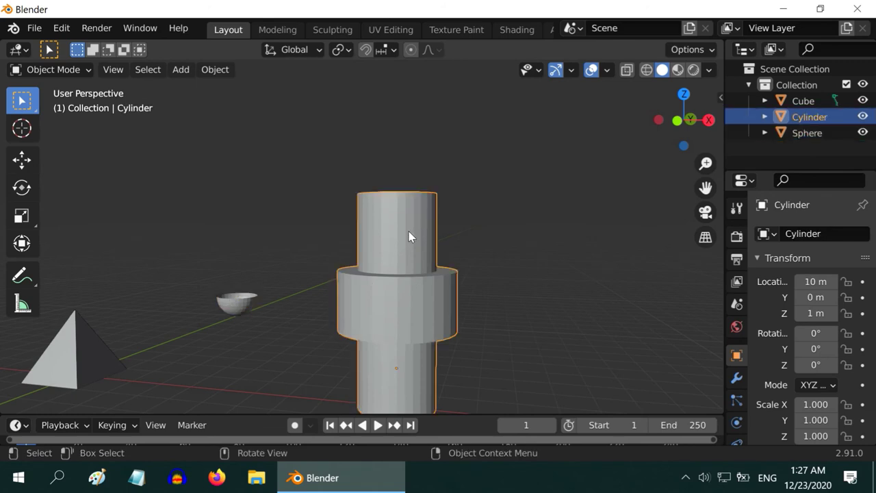
click(247, 304)
scroll(249, 340, down, 2)
middle_drag(249, 342, 315, 369)
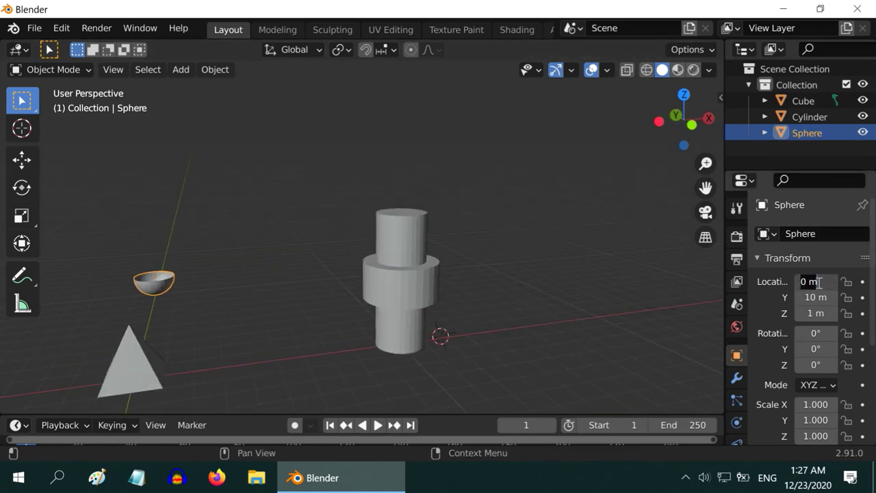
key(Return)
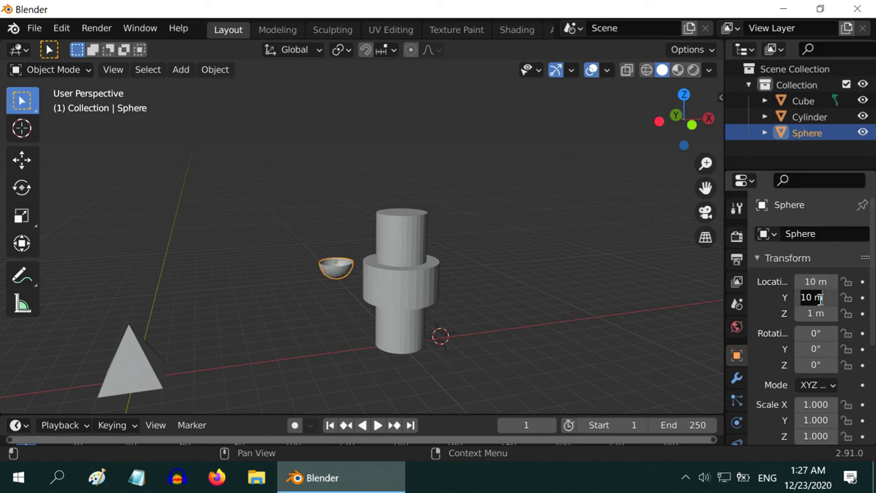
text(0)
key(Return)
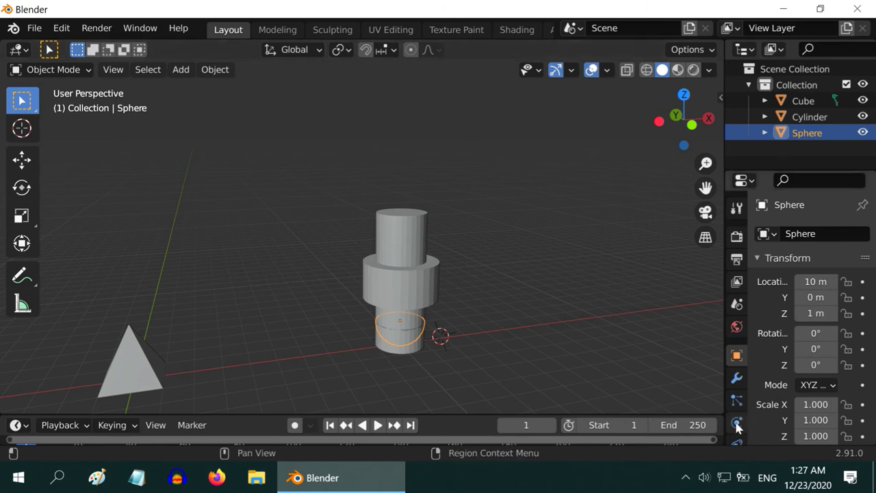
- Scale the bowl uniformly by a factor of 2
key(s)
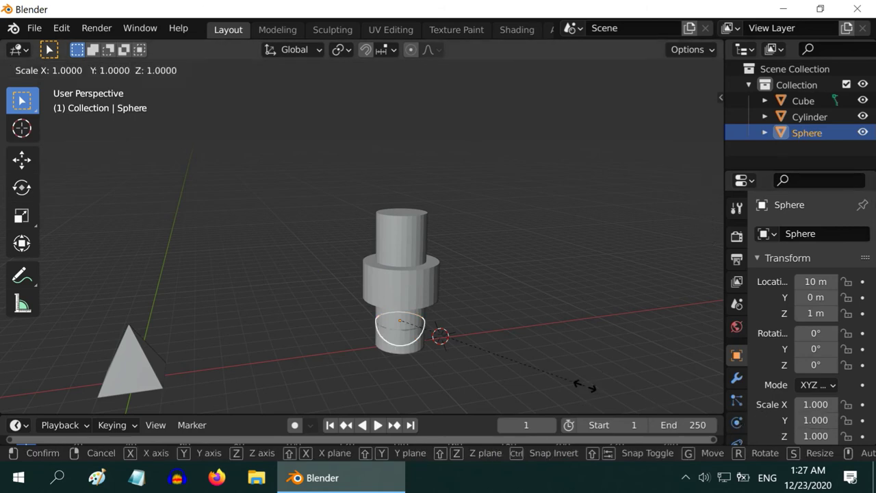
key(2)
key(Return)
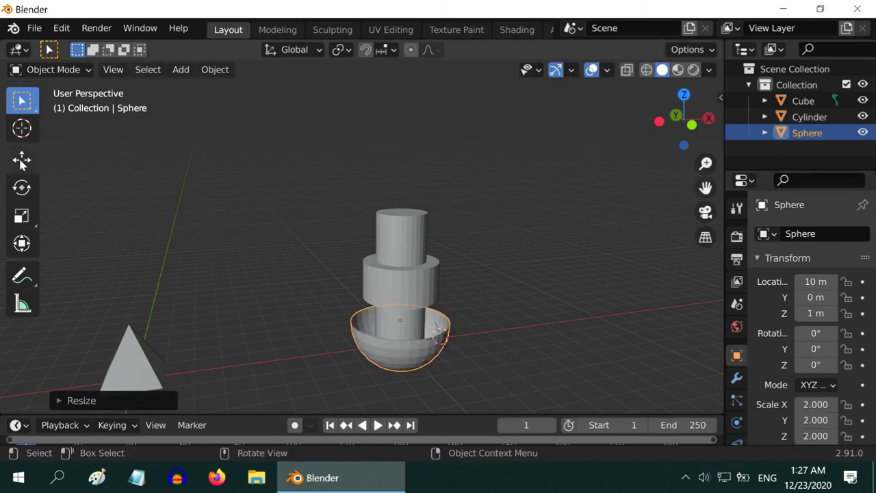
- Move the bowl up along Z to about 7.05 m so it sits on top of the column, and return to the Select Box tool
click(20, 160)
drag(400, 259, 412, 99)
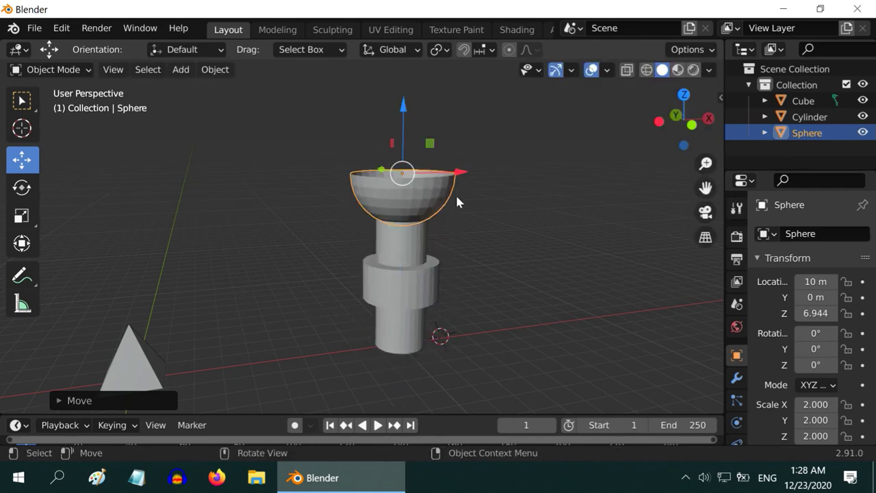
middle_drag(412, 100, 409, 130)
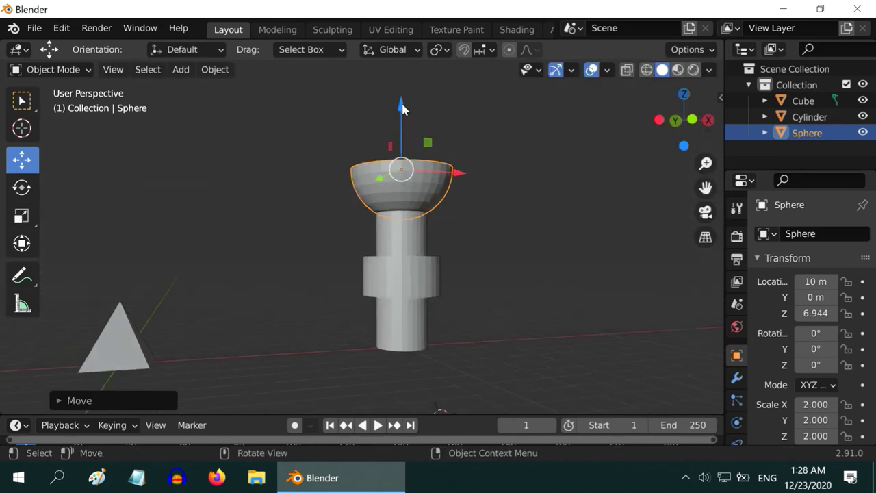
mouse_move(402, 109)
mouse_down()
mouse_move(401, 88)
mouse_move(400, 103)
mouse_up()
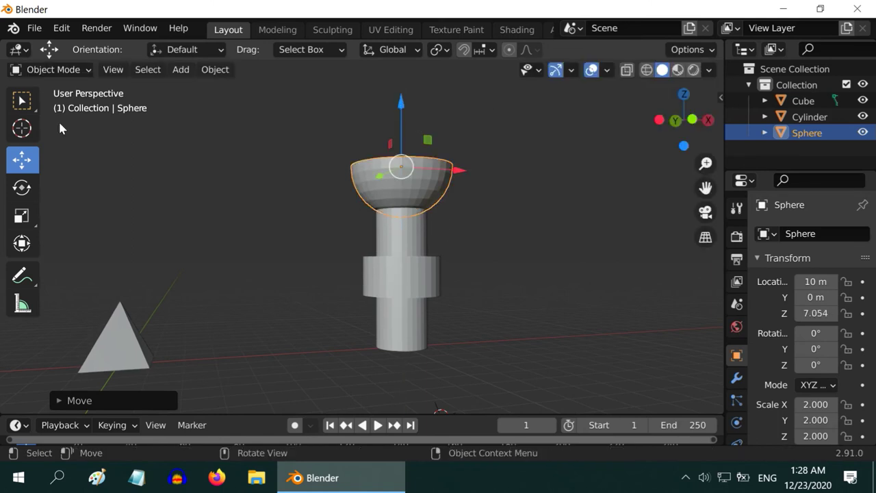
click(21, 101)
middle_drag(465, 230, 470, 241)
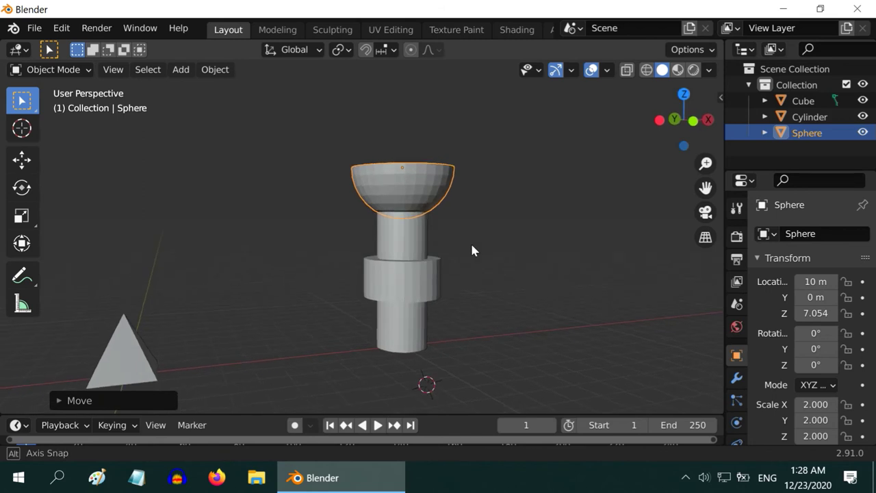
- Join the bowl and the stepped column into one object, with the cylinder as the active object, and deselect it
shift+click(389, 247)
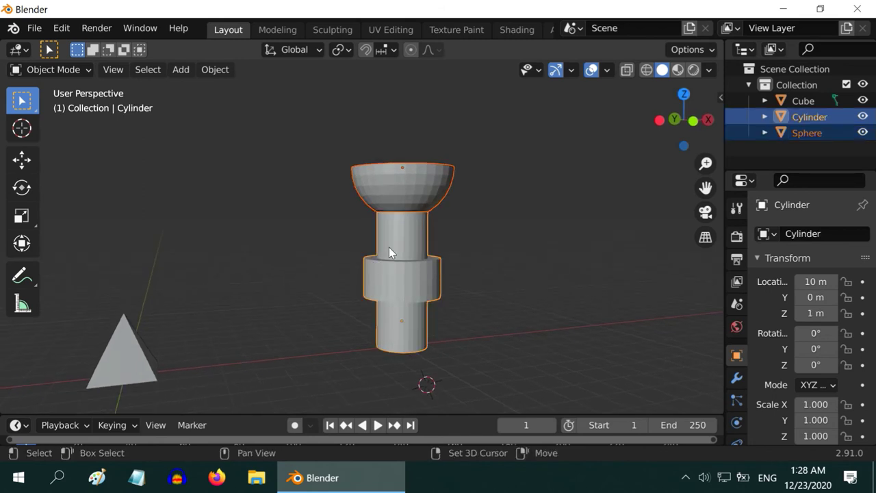
click(215, 69)
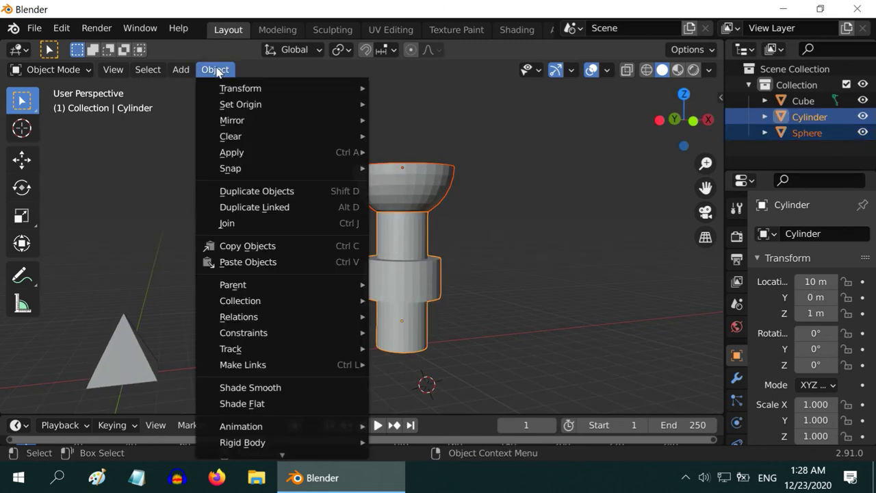
click(256, 223)
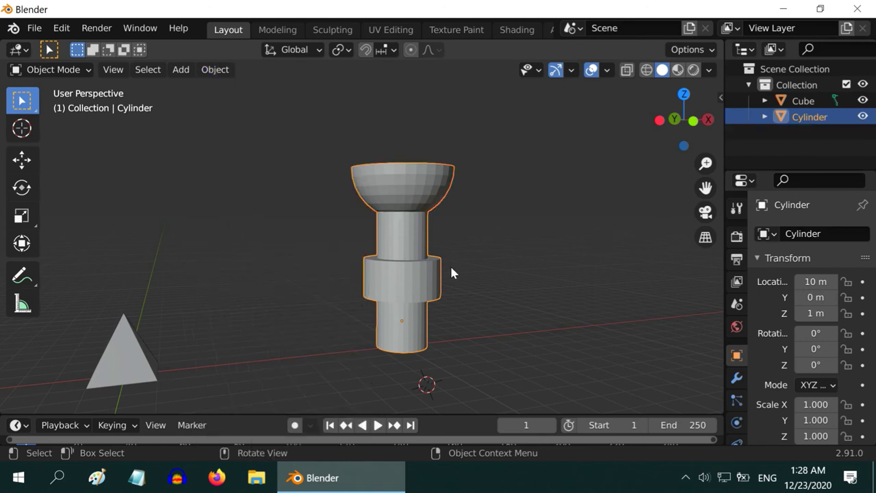
click(505, 285)
- Move the joined column along the X axis to about 10.85 m, deselect it and return to the Select Box tool
middle_drag(501, 254, 435, 282)
click(402, 254)
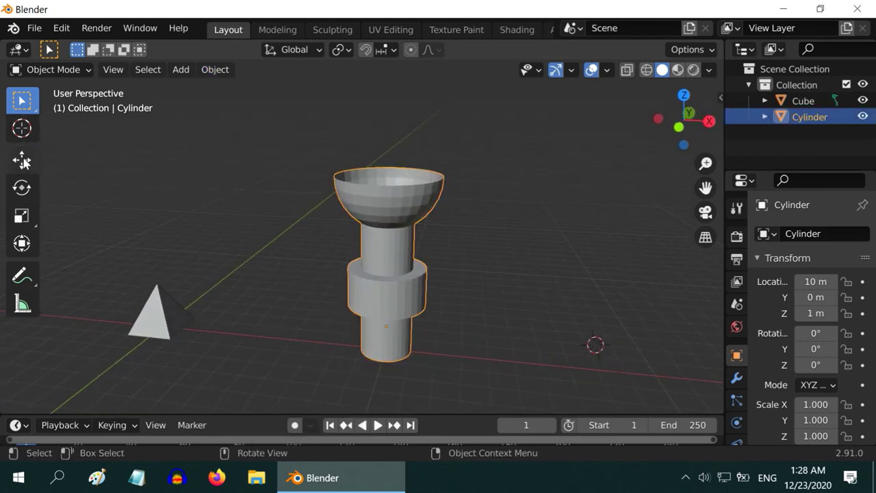
click(21, 160)
drag(454, 335, 505, 318)
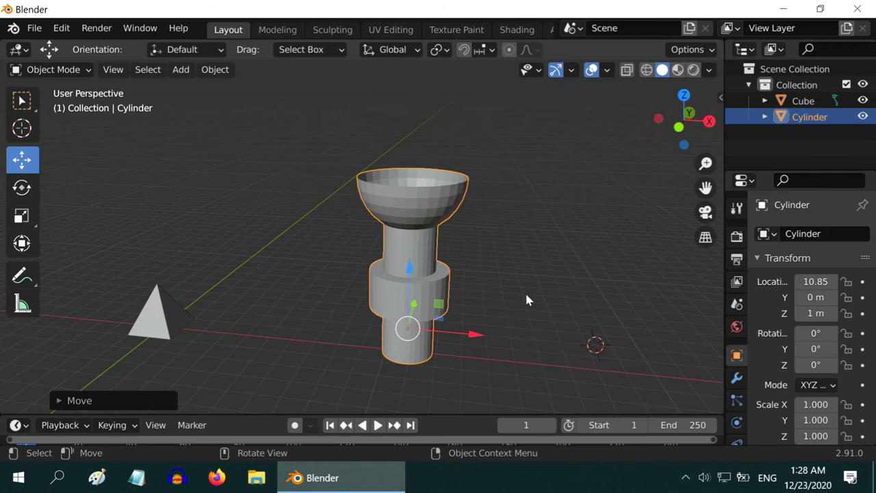
click(527, 299)
click(21, 100)
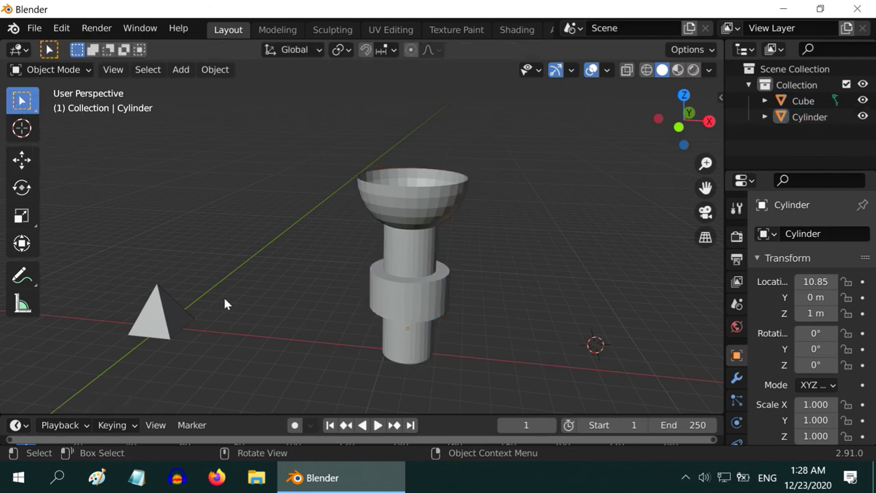
middle_drag(224, 303, 249, 303)
middle_drag(229, 355, 254, 335)
scroll(314, 325, down, 2)
scroll(313, 331, up, 3)
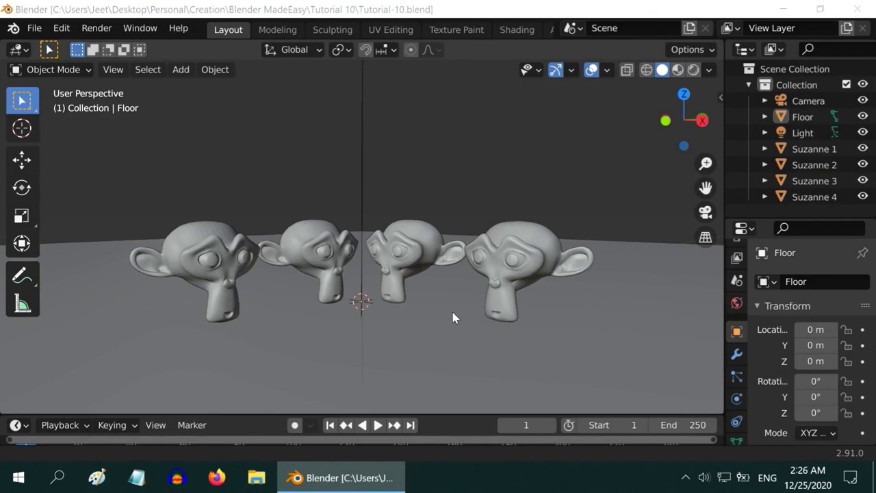
- Show the four-head scene with Rendered viewport shading and look through the scene camera
mouse_move(452, 317)
ctrl+middle_down()
mouse_move(454, 301)
mouse_move(458, 321)
ctrl+middle_up()
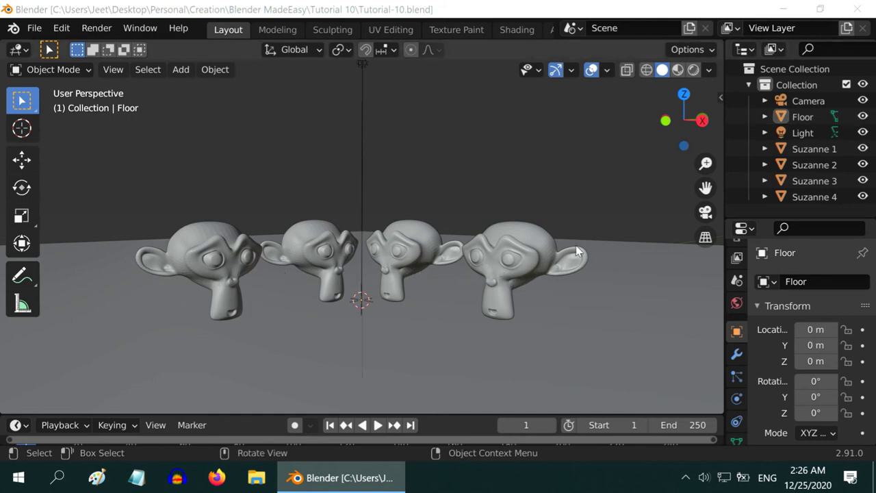
click(692, 69)
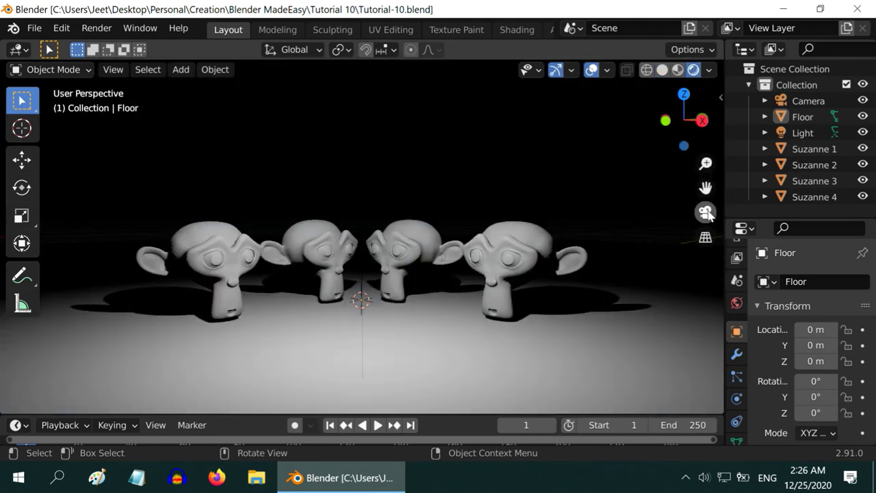
click(707, 212)
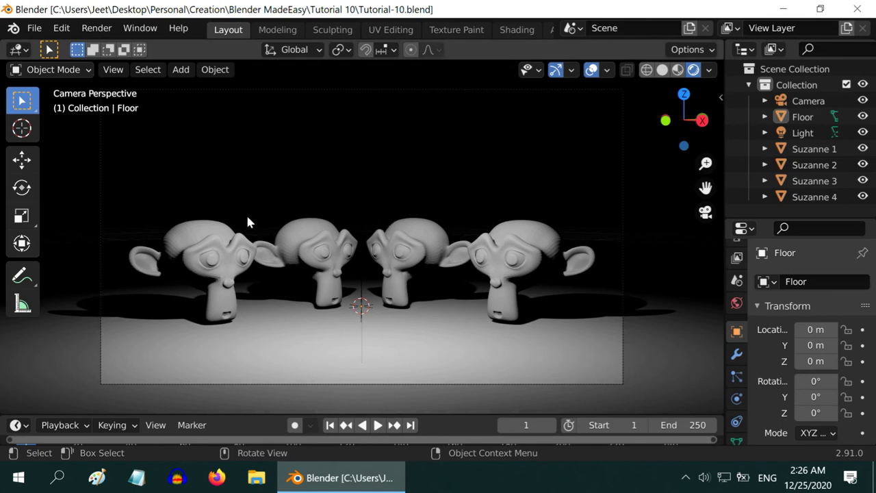
- Select the four Suzanne heads one after another to identify which is which
click(201, 243)
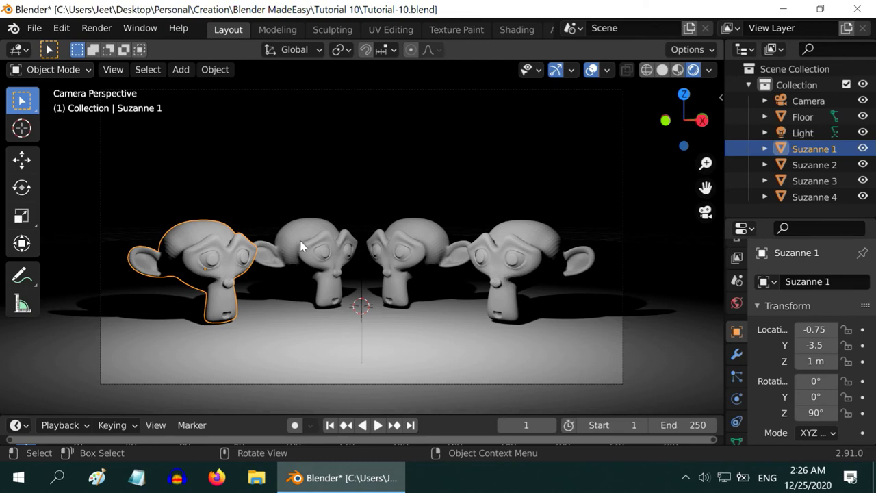
click(305, 241)
click(220, 250)
click(314, 250)
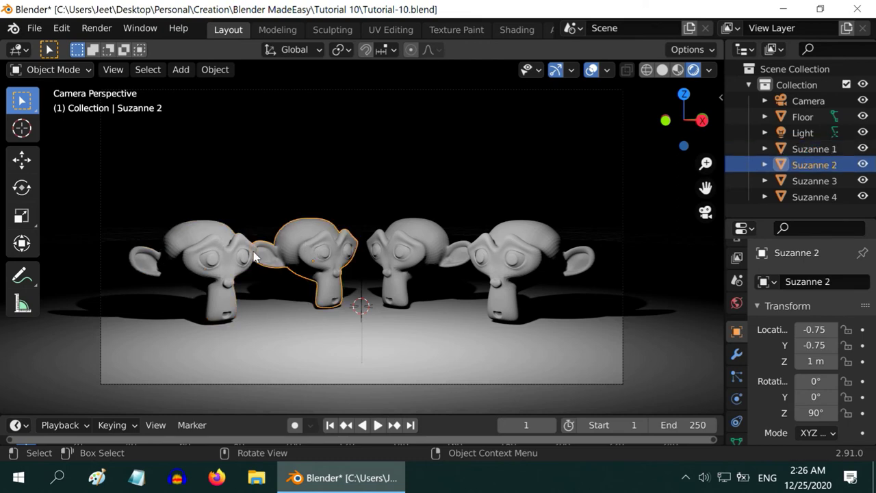
click(418, 230)
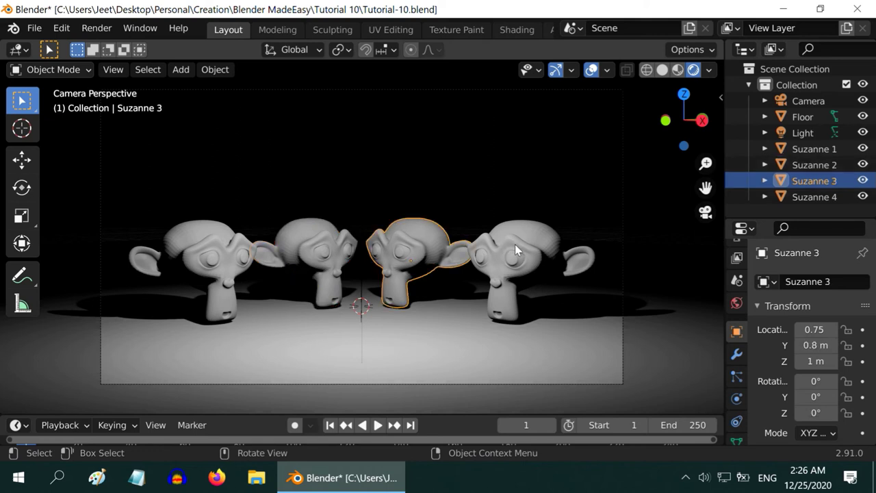
click(515, 243)
click(456, 245)
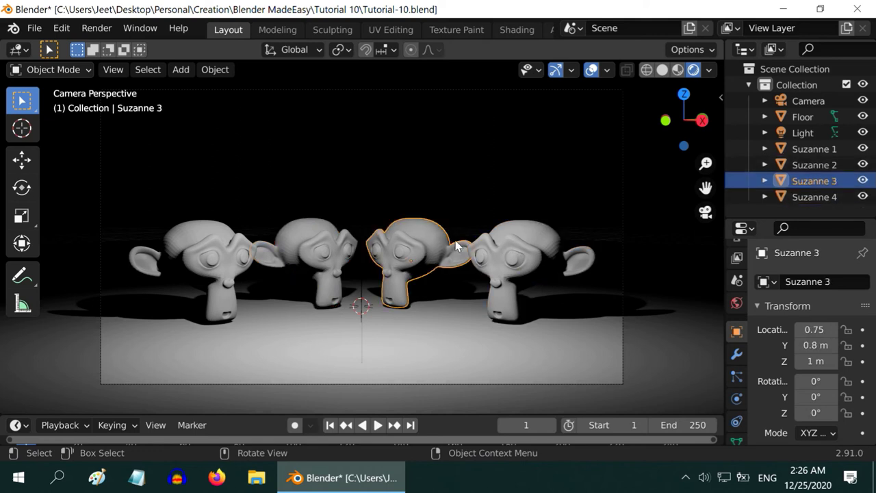
click(505, 240)
click(219, 241)
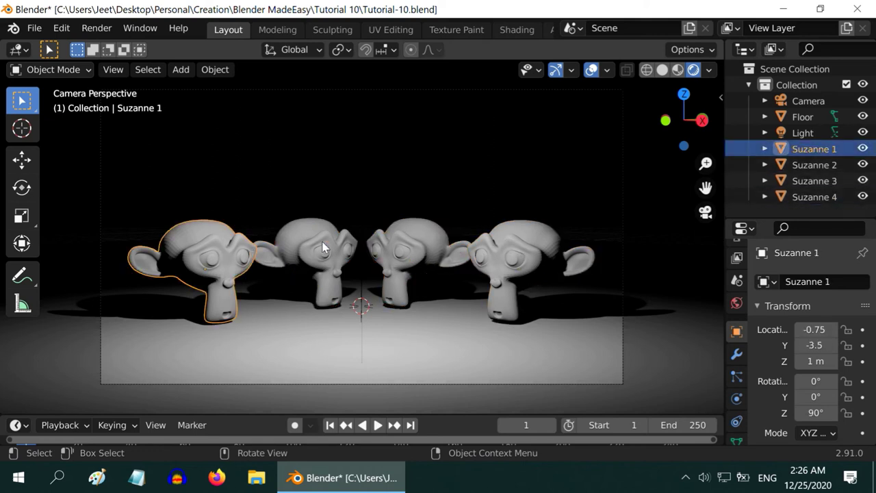
- Duplicate the scene's light by copying and pasting it in the scene collection
click(807, 133)
right_click(807, 135)
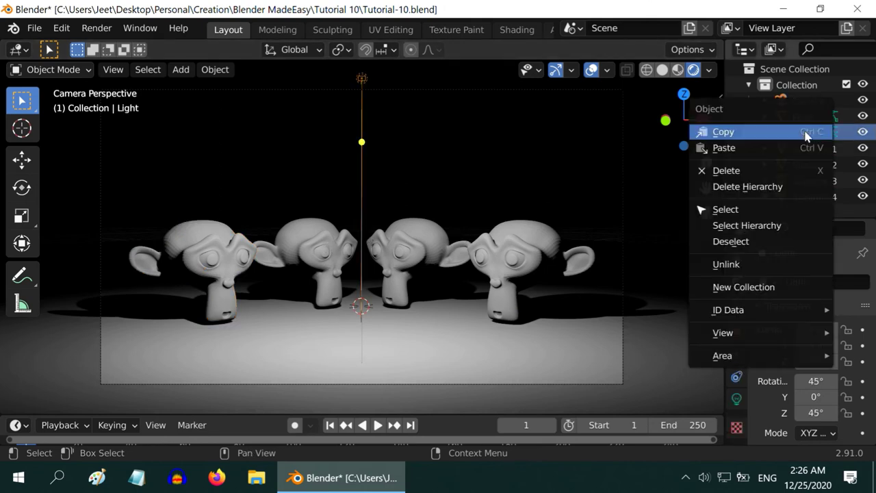
click(762, 137)
right_click(763, 141)
click(723, 151)
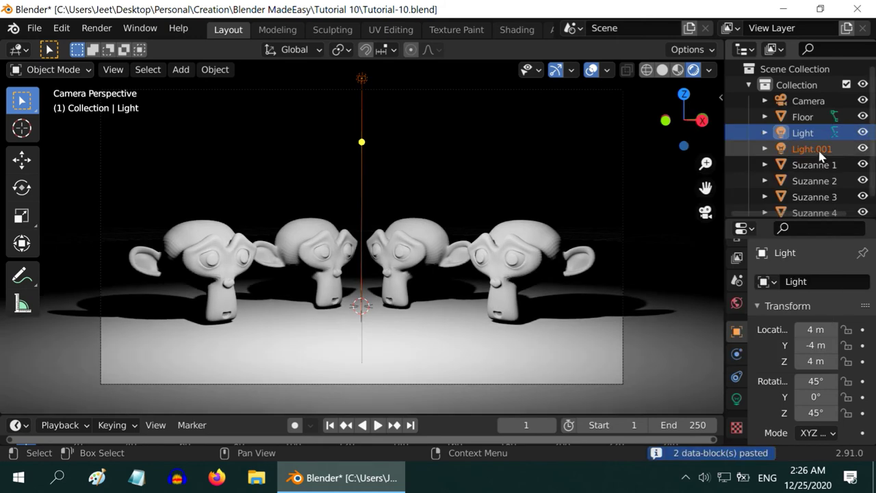
- Rename the pasted light copy as Light 2 and the original light as Light 1
double_click(811, 146)
key(BackSpace)
key(BackSpace)
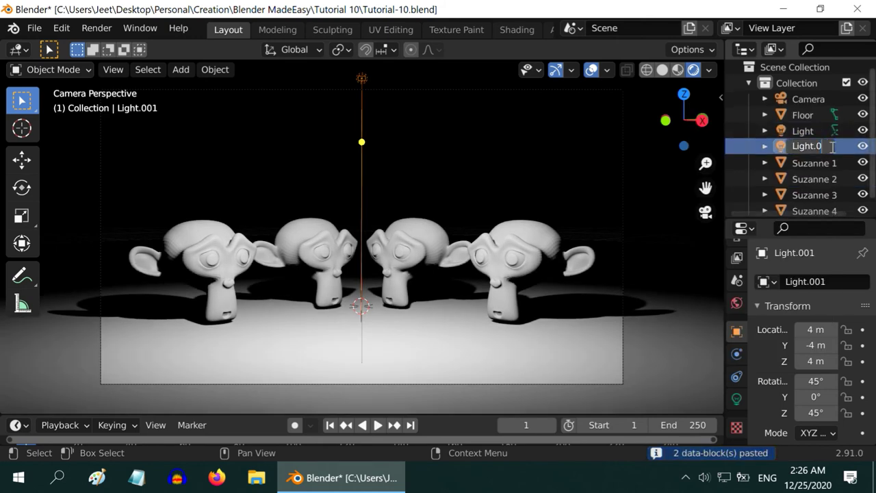
text(2)
key(Return)
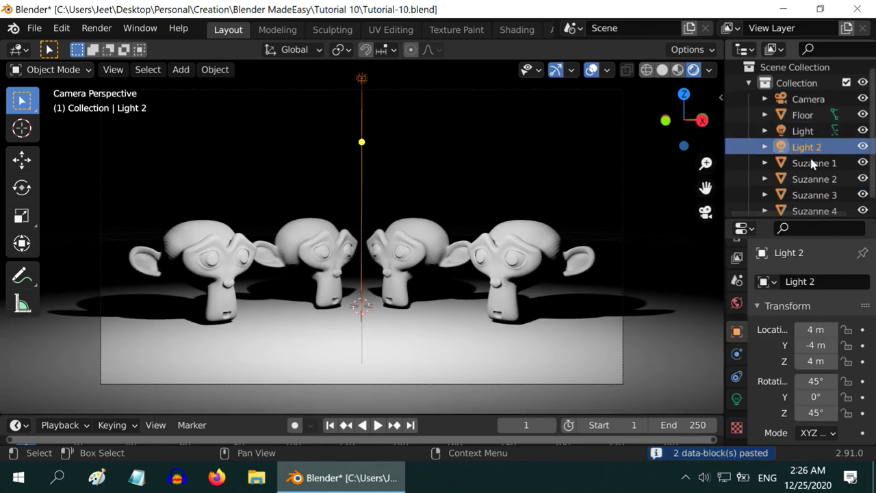
click(808, 132)
double_click(812, 131)
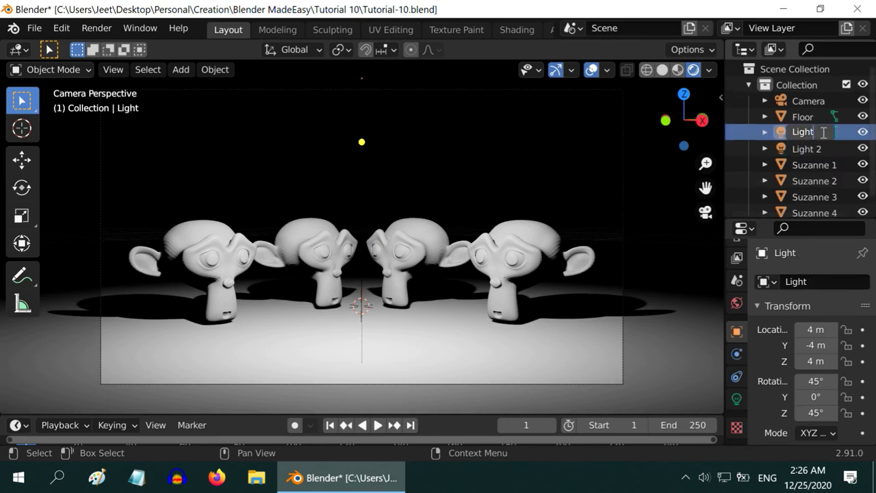
text(1)
key(Return)
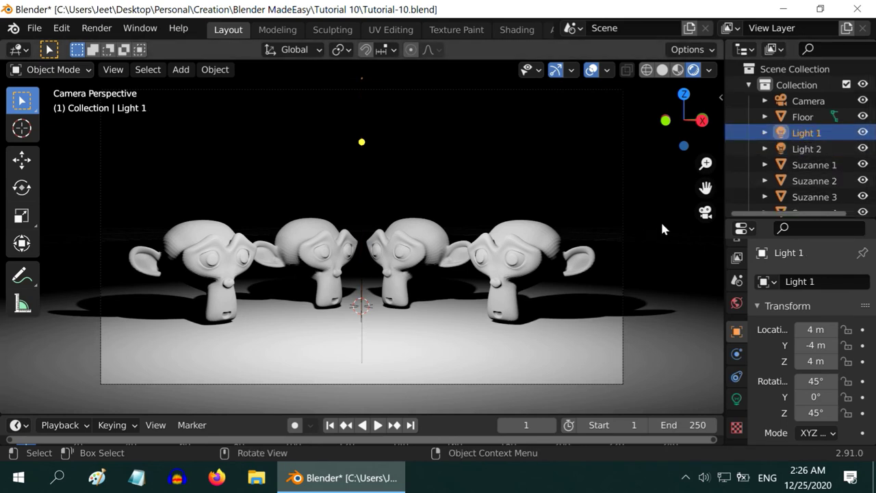
- In top view, set the location of Light 1 to X 2 m, Y -2 m and Z 2 m
key(KP_7)
scroll(544, 232, down, 3)
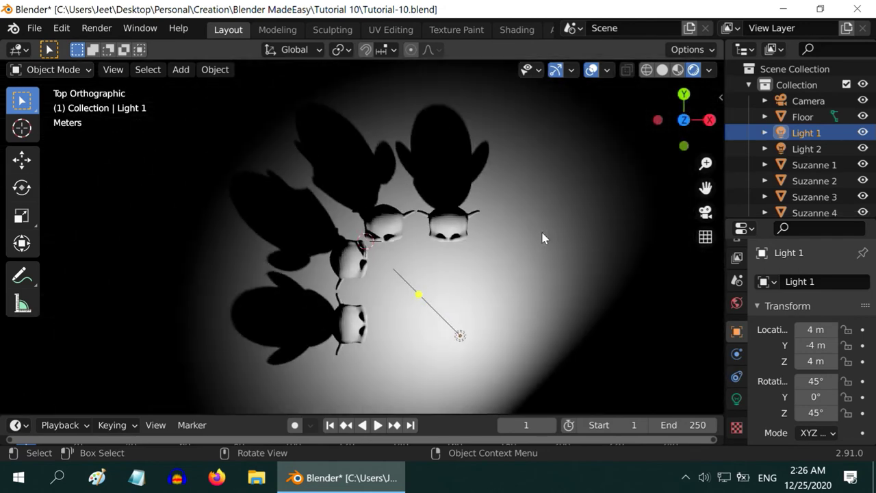
scroll(543, 231, down, 1)
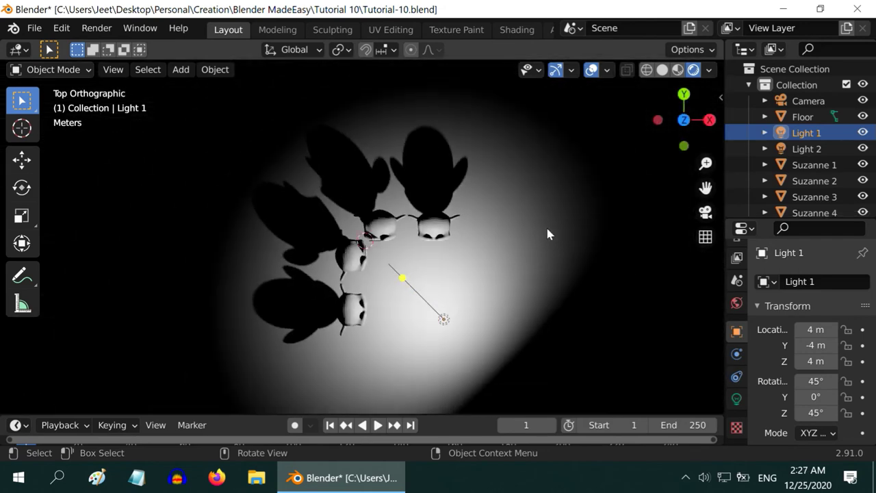
click(811, 330)
text(2)
key(Tab)
text(-2)
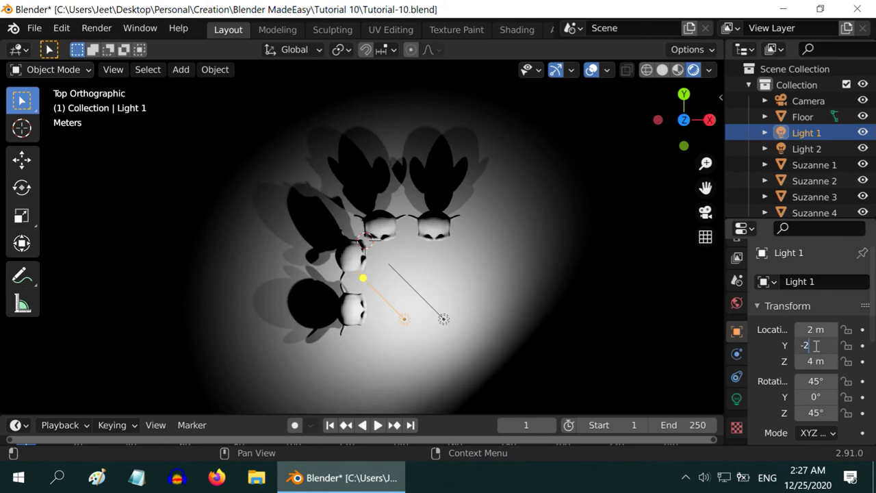
key(Tab)
text(2)
- Set the rotation of Light 1 to X 0° and Y 90°, aiming it along the negative X axis
key(Tab)
text(0)
key(Tab)
text(9)
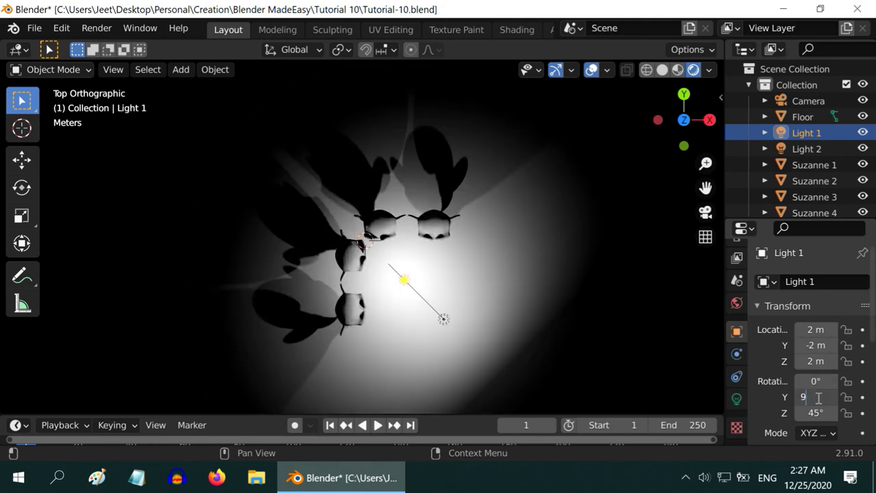
text(0)
key(Return)
- Select Light 2 and set its location to X 2 m, Y -2 m and Z 2 m
click(806, 149)
click(822, 330)
text(2)
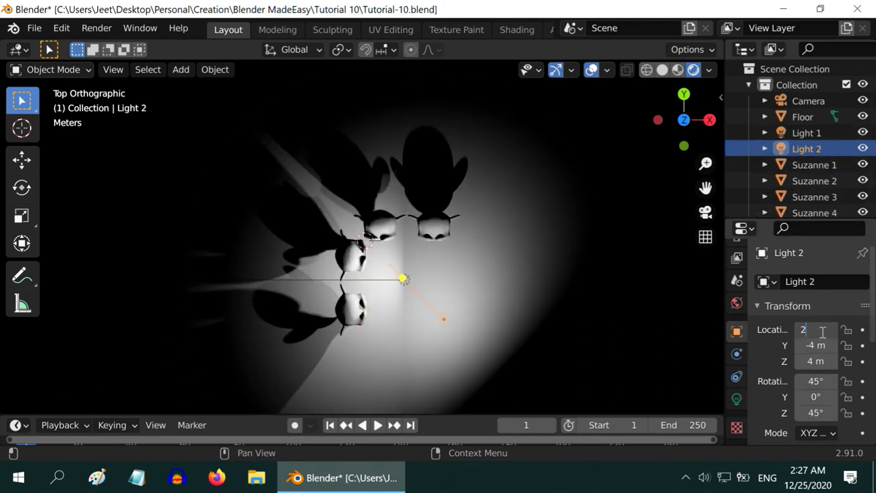
key(Tab)
text(-2)
key(Tab)
text(2)
- Set the rotation of Light 2 to X 90° and Z 0°, and return to the camera view
key(Tab)
text(9)
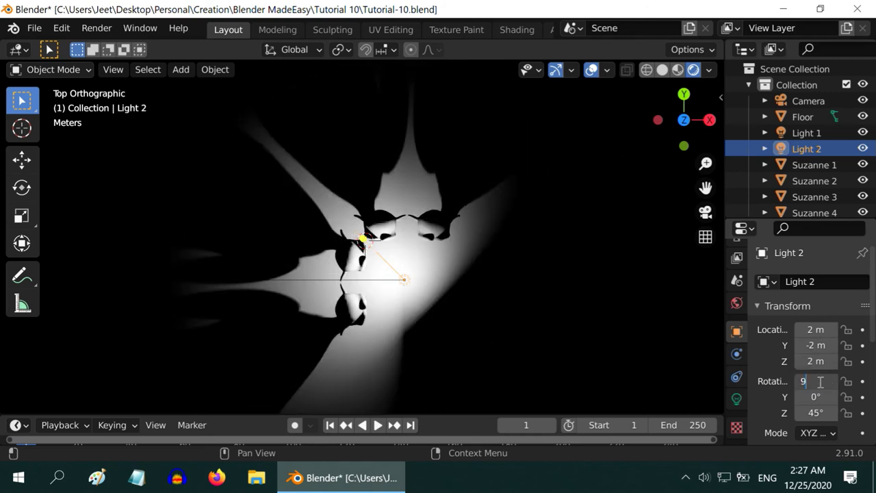
text(0)
key(Tab)
key(Tab)
text(0)
key(Return)
key(KP_0)
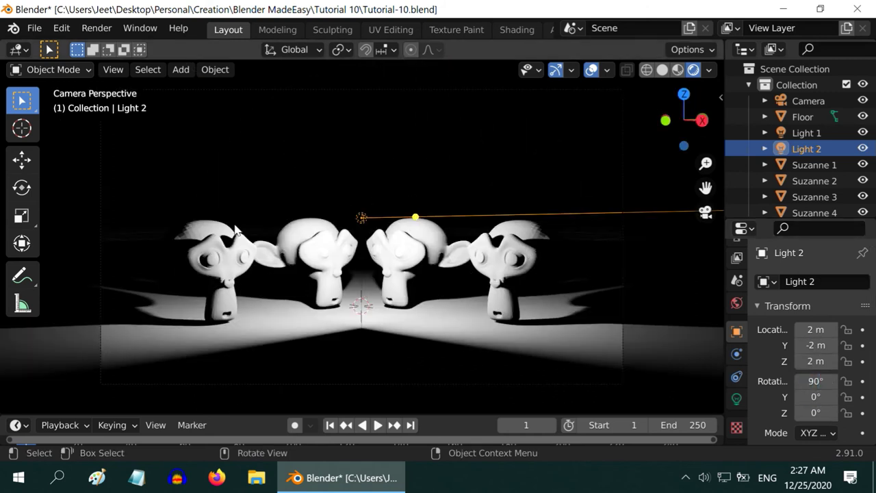
- Change the color of Light 1 to pure red in its light settings
click(798, 133)
click(737, 399)
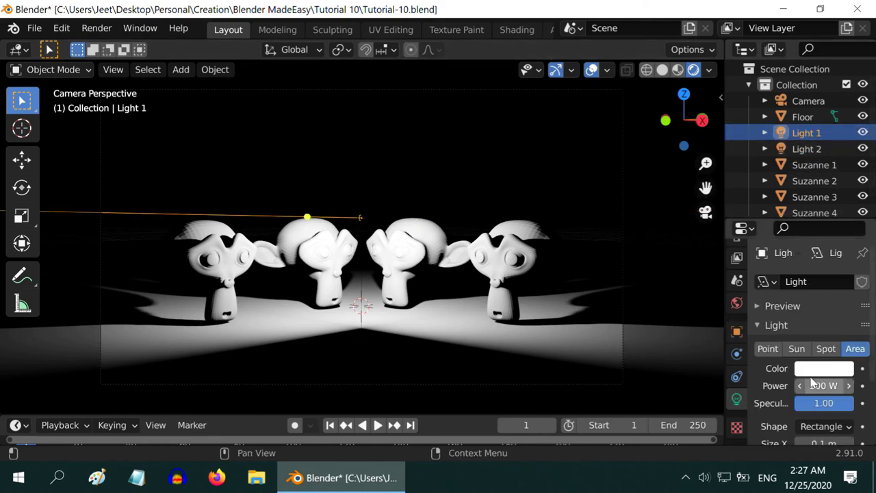
click(820, 371)
click(771, 274)
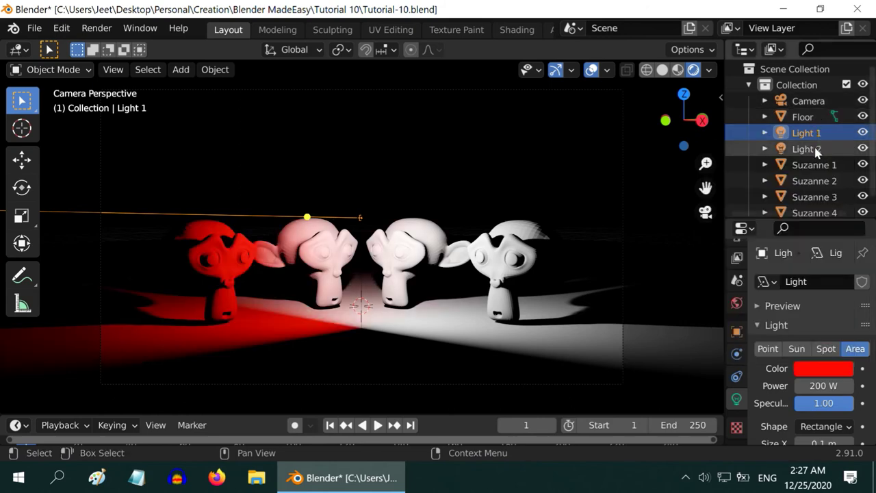
- Change the color of Light 2 to a bright bluish green
click(814, 149)
click(824, 368)
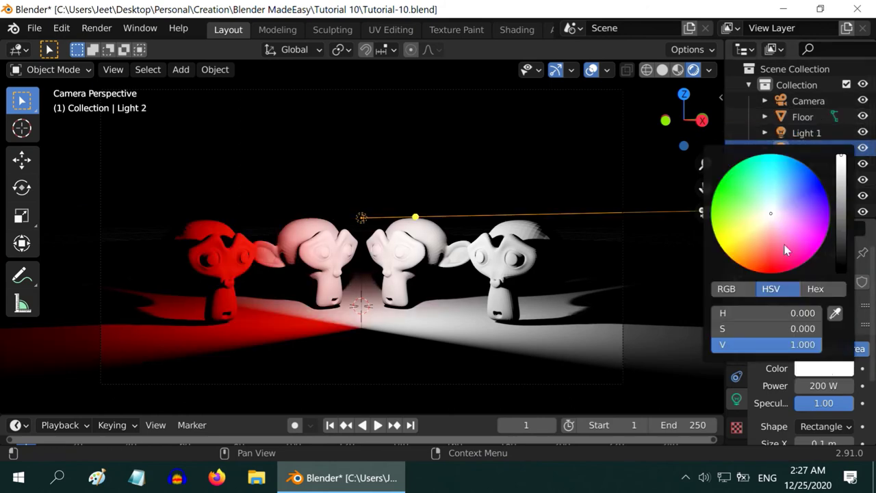
click(746, 167)
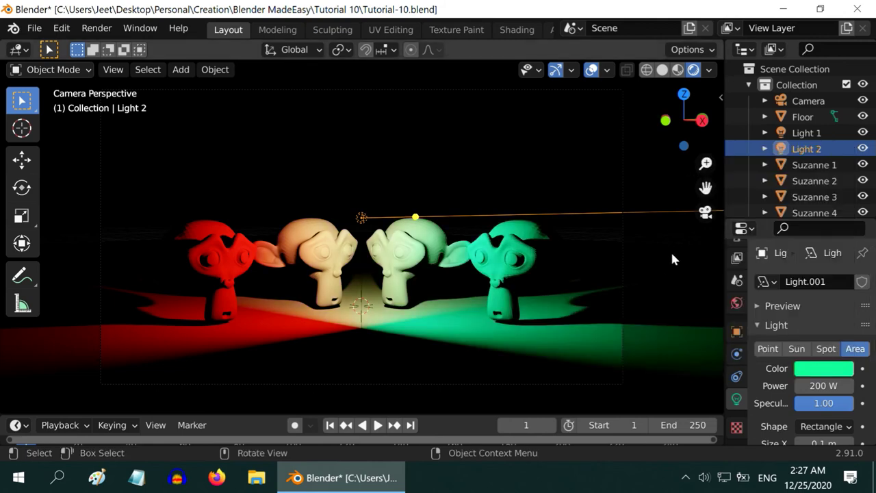
- Hide Light 2 and Light 1 in turn, showing each again, to examine which heads each light illuminates
click(863, 150)
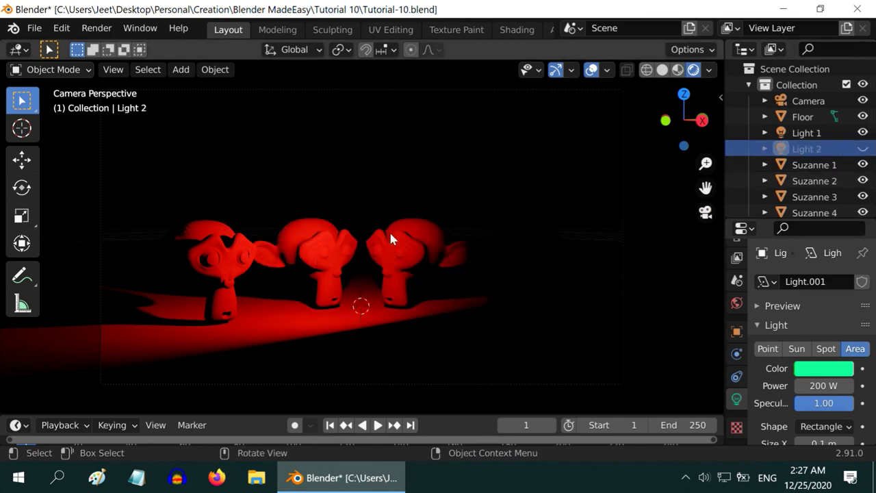
click(862, 150)
click(862, 132)
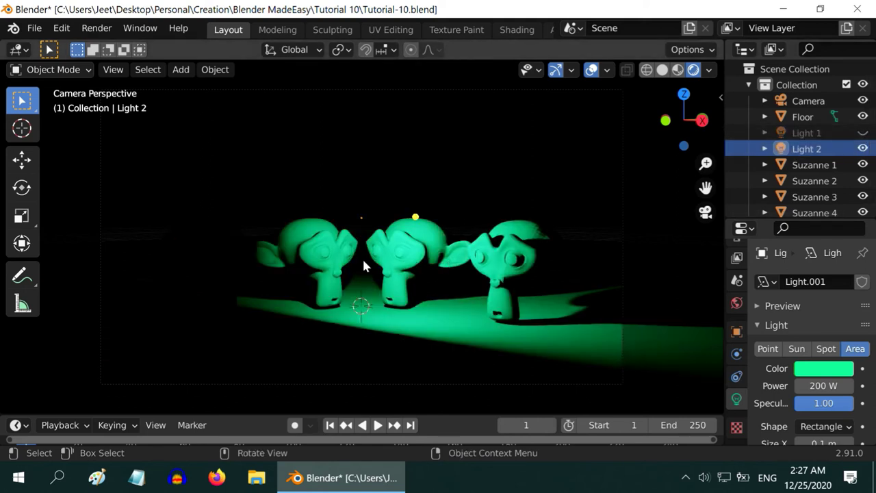
click(862, 133)
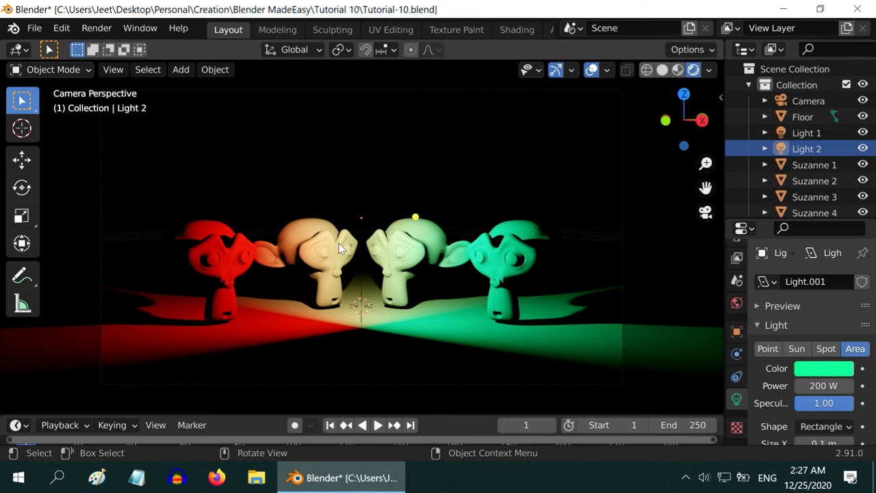
scroll(359, 260, up, 2)
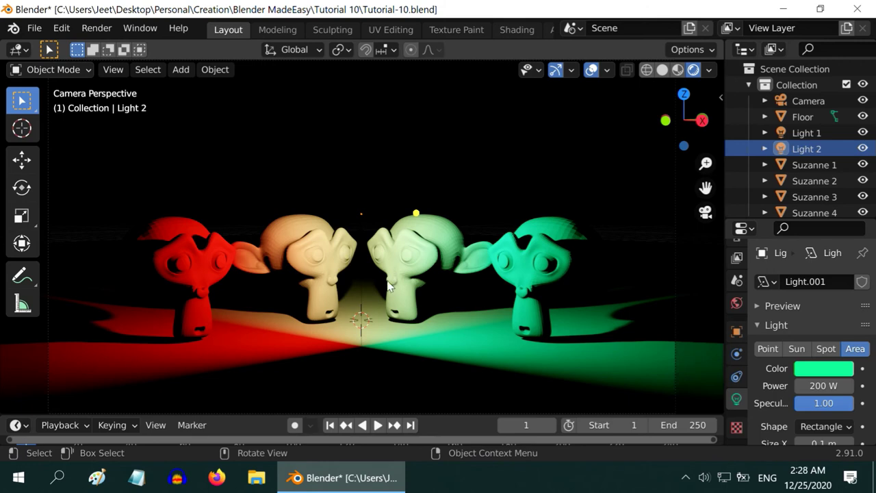
scroll(397, 275, down, 2)
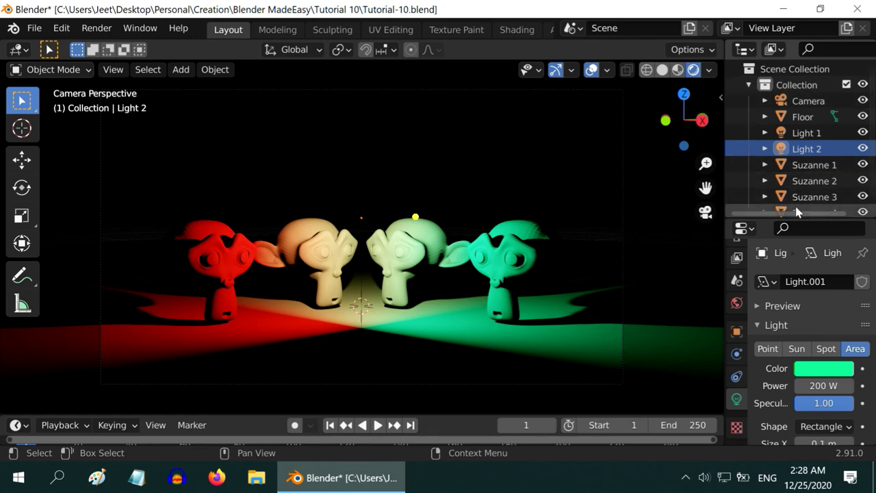
- Enlarge the Outliner, add a new collection to the scene, and move Light 2, Suzanne 3 and Suzanne 4 into it
drag(799, 217, 794, 284)
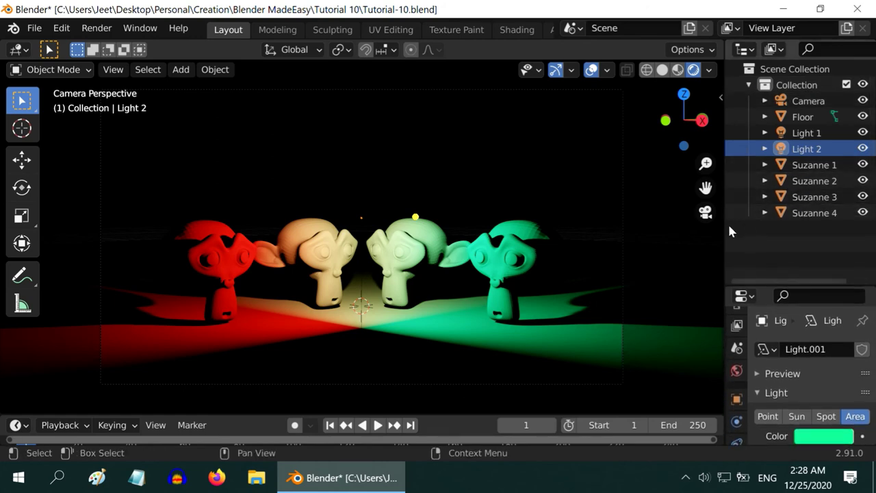
drag(725, 226, 637, 237)
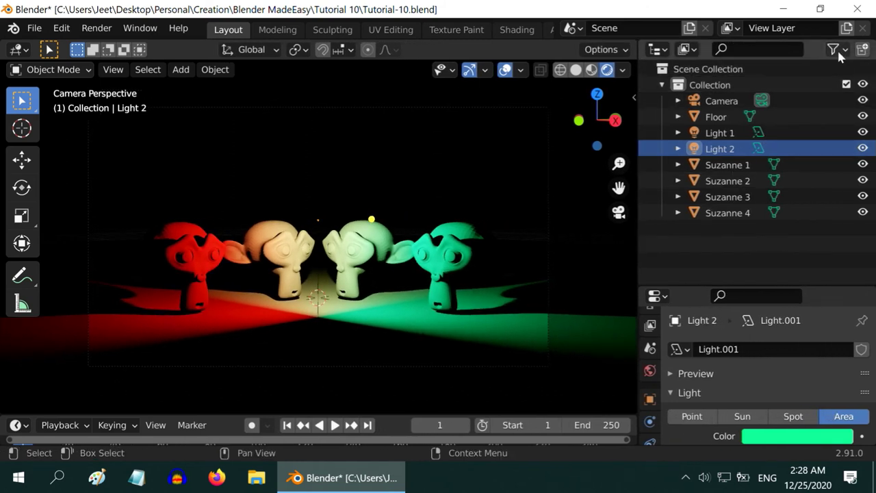
click(864, 52)
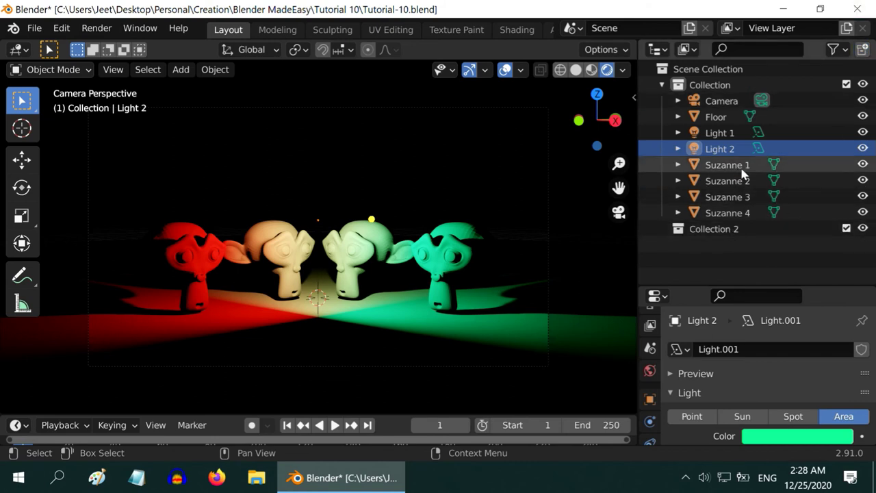
drag(730, 154, 715, 233)
drag(738, 182, 731, 227)
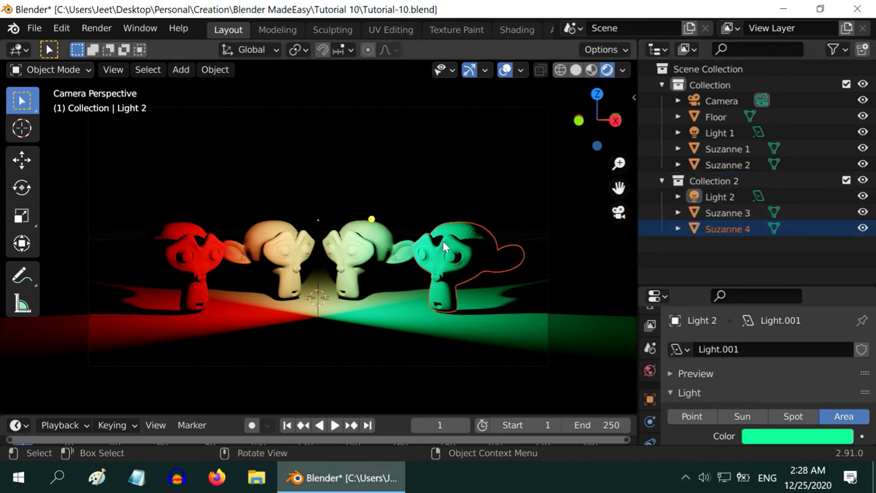
- Rename the original collection as Collection 1
double_click(718, 85)
click(739, 83)
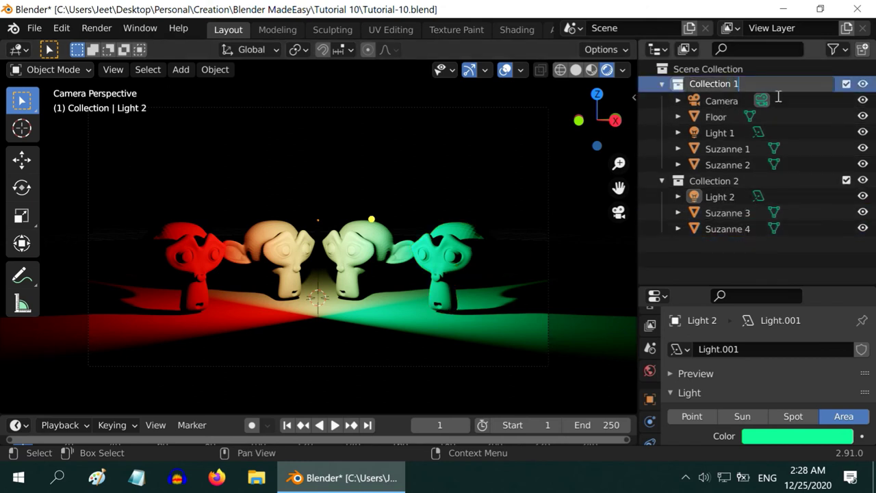
key(Return)
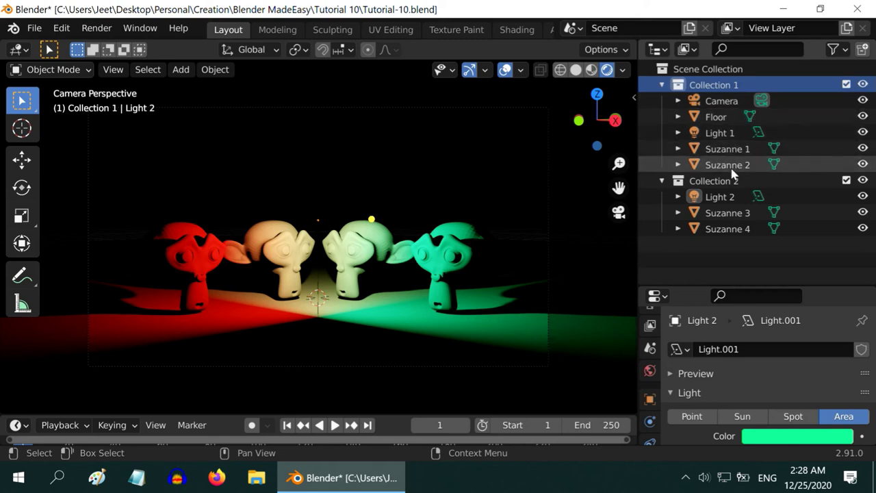
- Move the Camera and the Floor out of Collection 1, directly into the Scene Collection
click(726, 101)
drag(727, 101, 707, 263)
click(716, 101)
drag(717, 103, 695, 264)
click(693, 261)
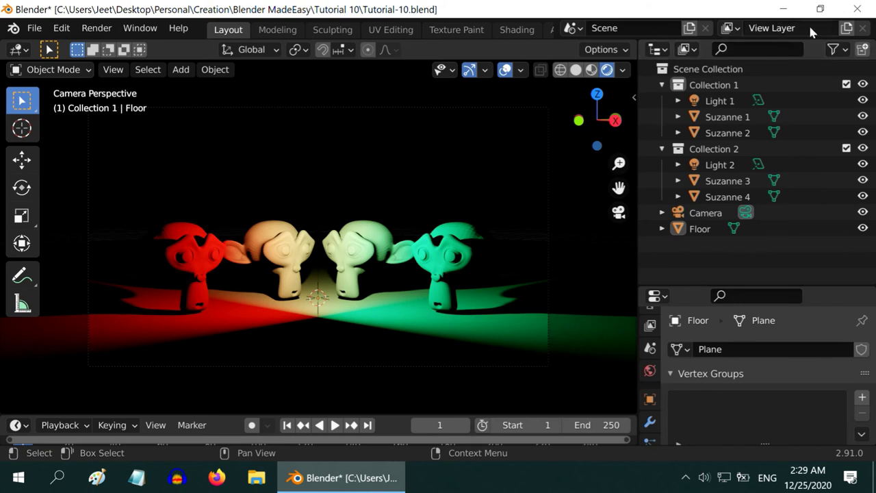
- Add a new view layer named View Layer 2, and rename the original view layer as View Layer 1
click(847, 29)
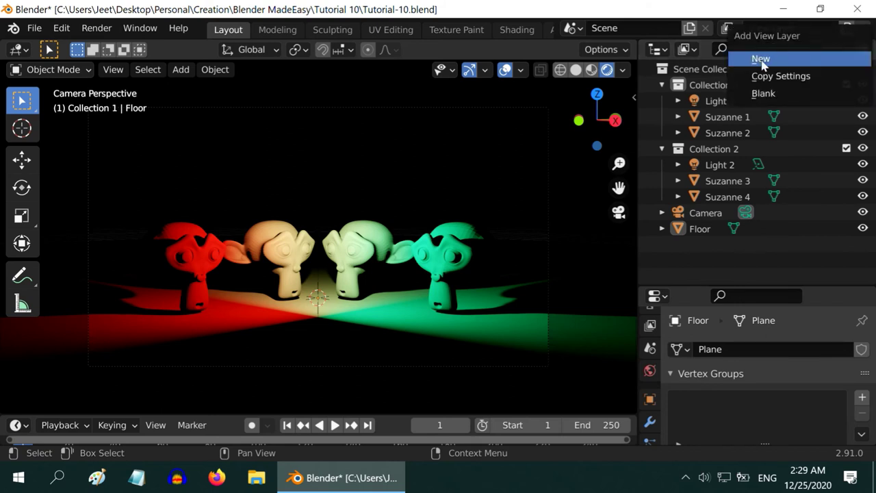
click(761, 59)
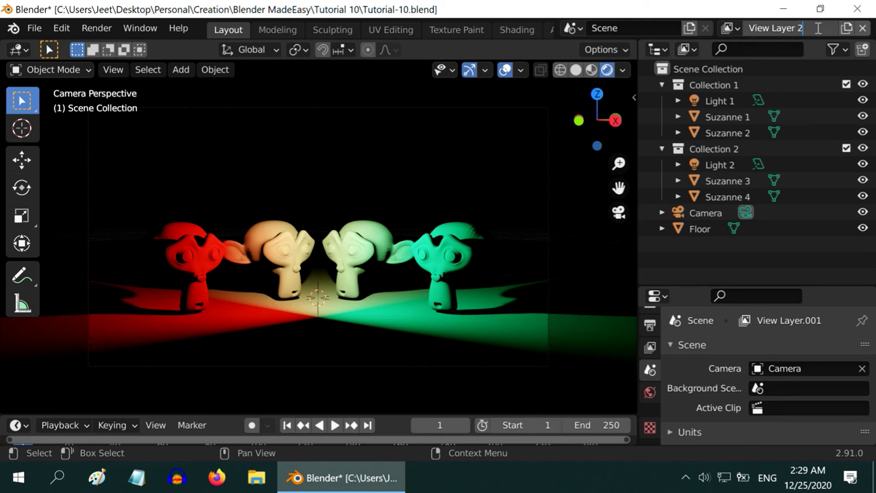
key(Return)
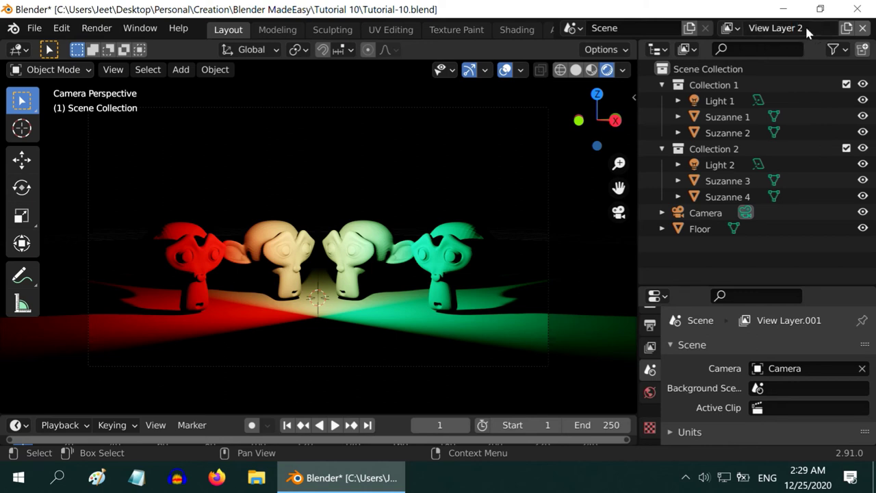
click(731, 28)
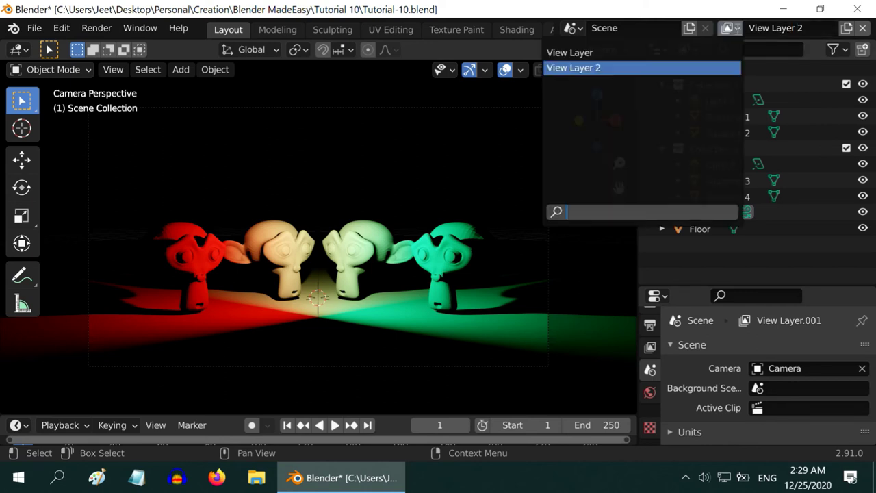
click(675, 53)
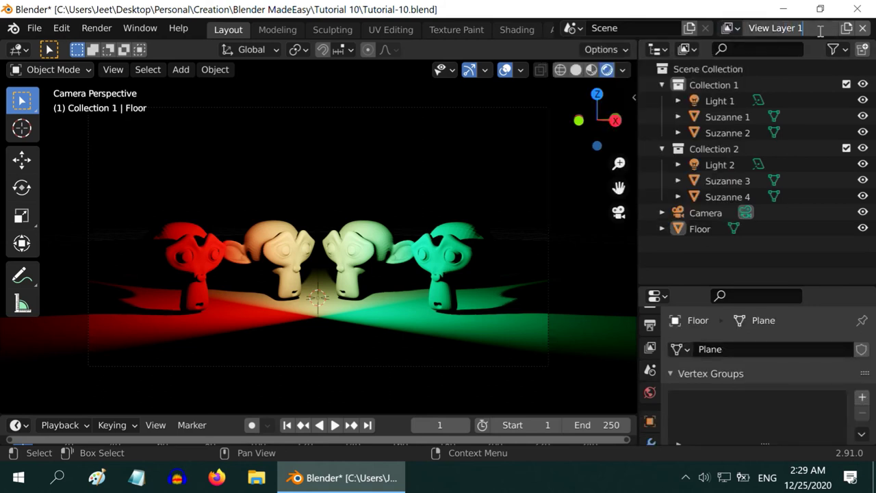
key(Return)
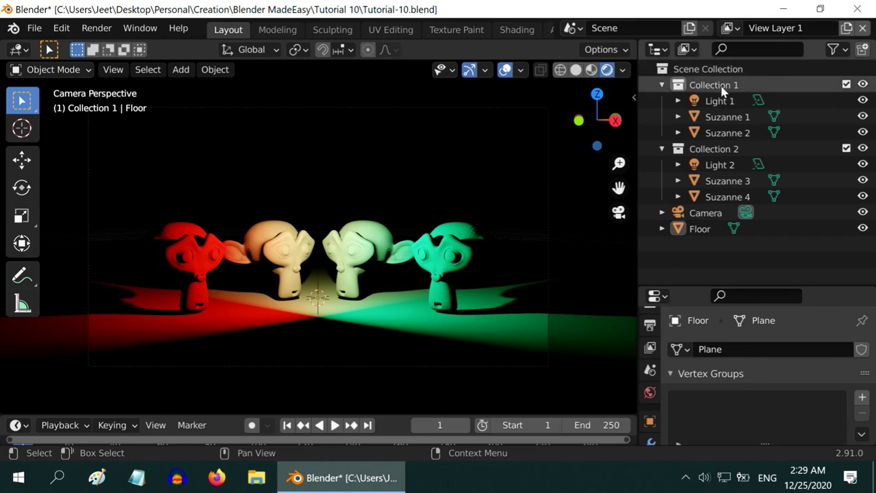
- Exclude Collection 2 from View Layer 1, and exclude Collection 1 from View Layer 2
click(845, 149)
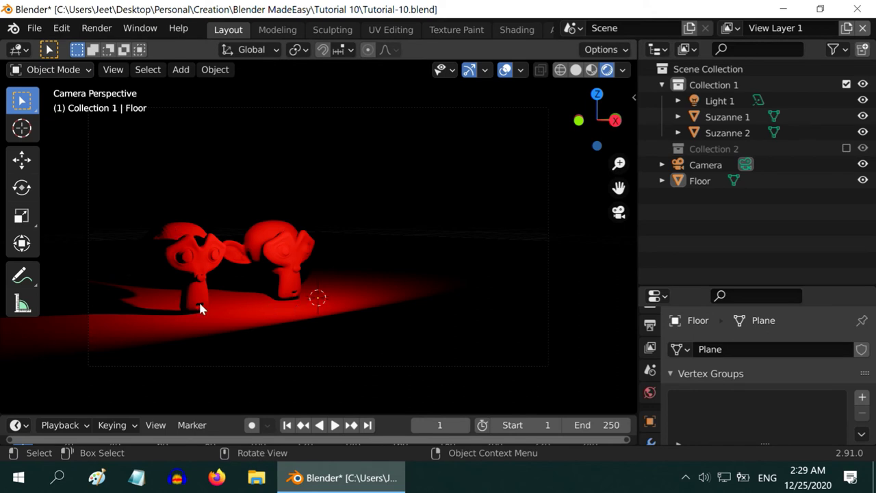
click(728, 27)
click(673, 67)
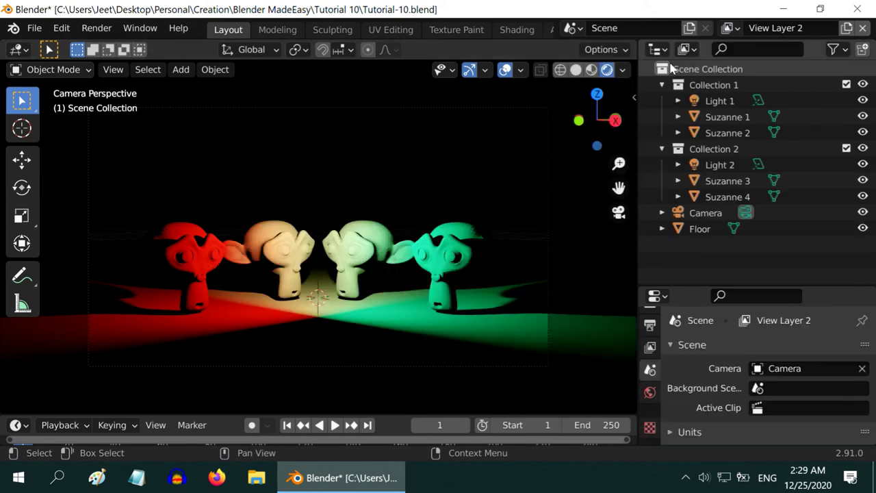
click(846, 84)
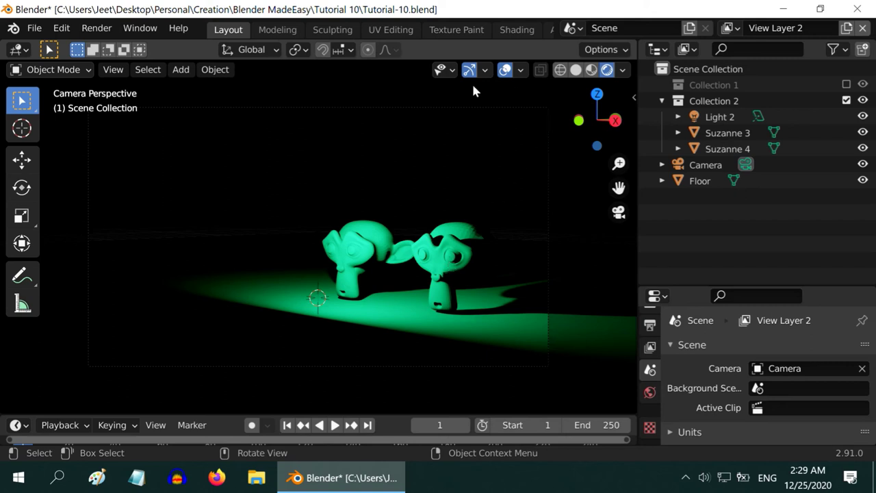
- Render the scene as an image, then close the render window
click(100, 30)
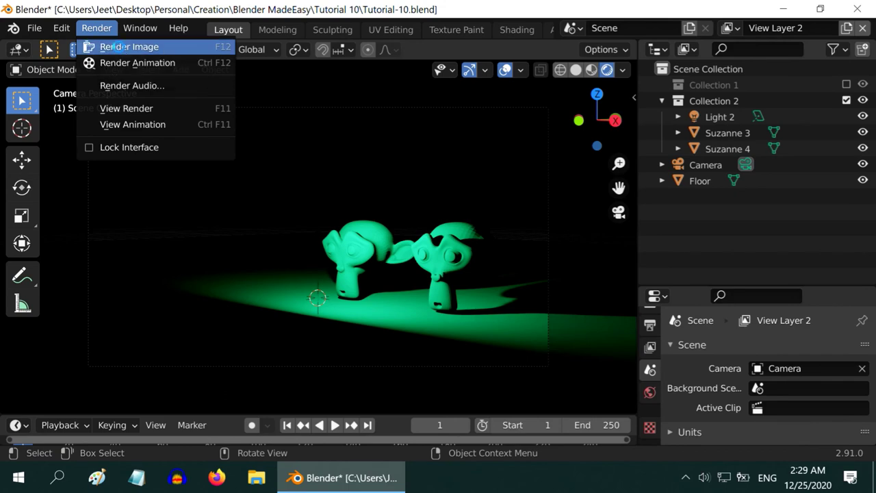
click(127, 46)
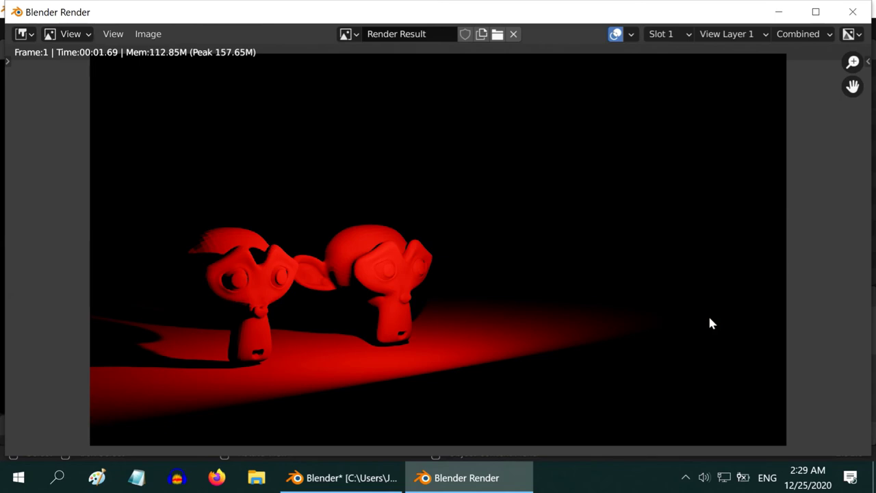
click(853, 12)
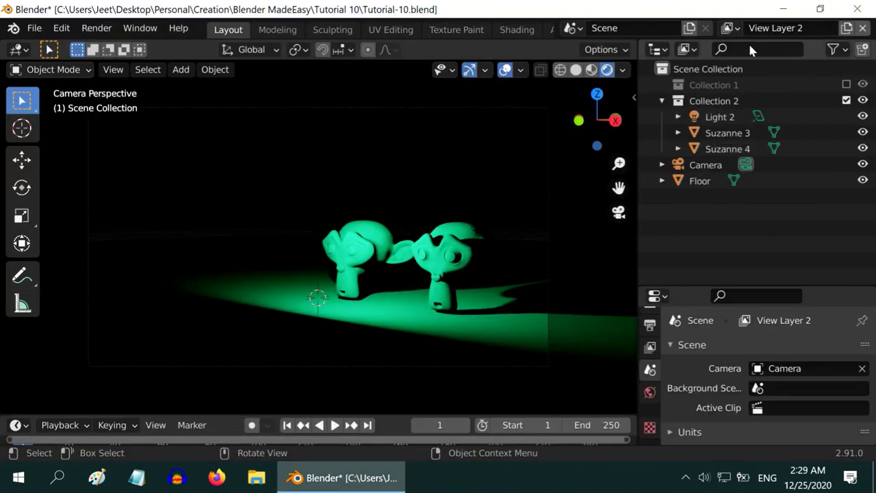
- Switch to View Layer 1 and back to View Layer 2 to compare which heads and lights each contains
click(729, 28)
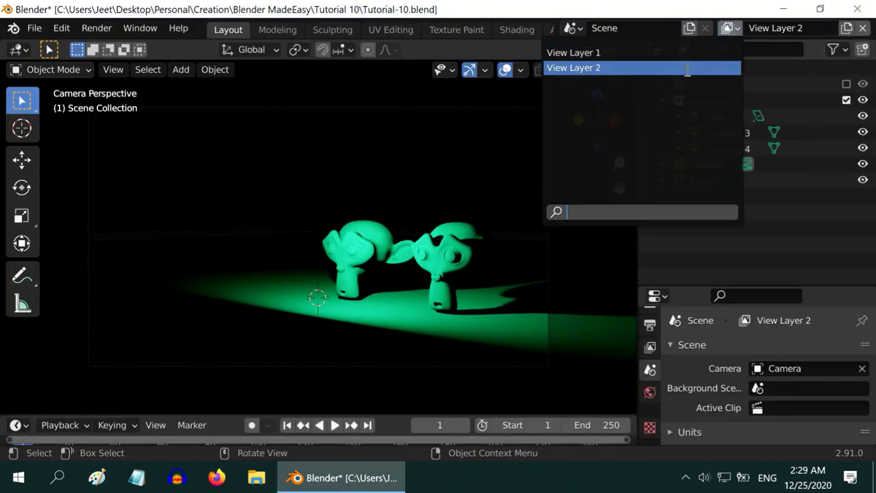
click(687, 55)
click(729, 28)
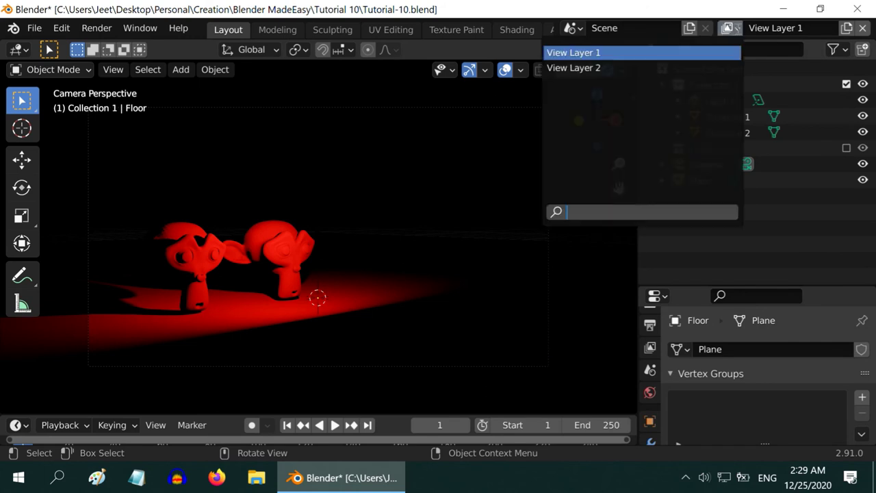
click(670, 68)
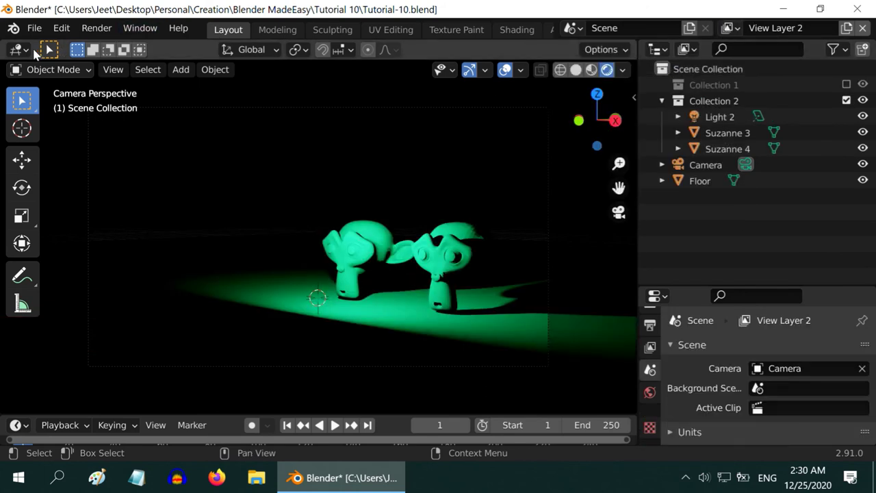
- Change the 3D viewport to the Compositor, collapse its sidebar and enable the use of nodes
click(26, 50)
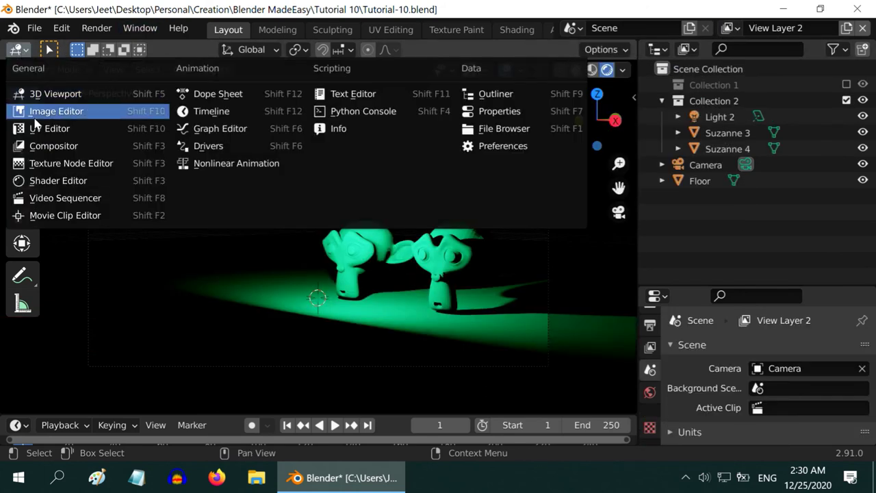
click(43, 146)
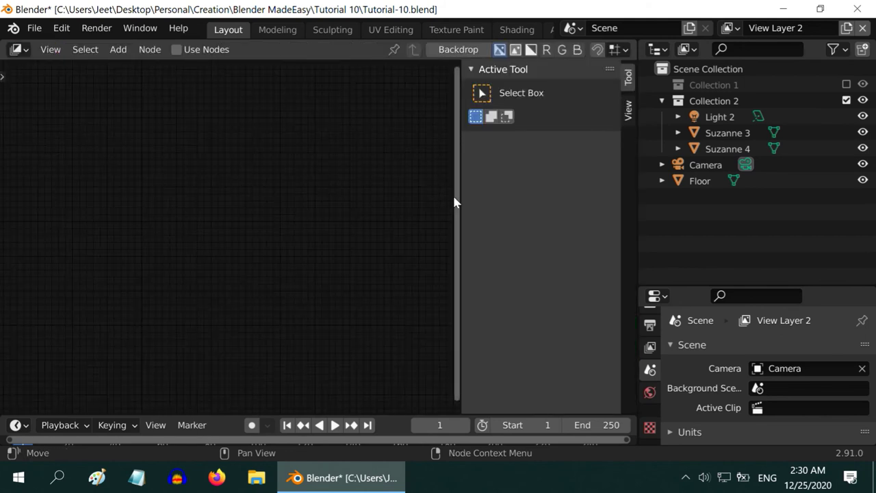
drag(455, 202, 666, 197)
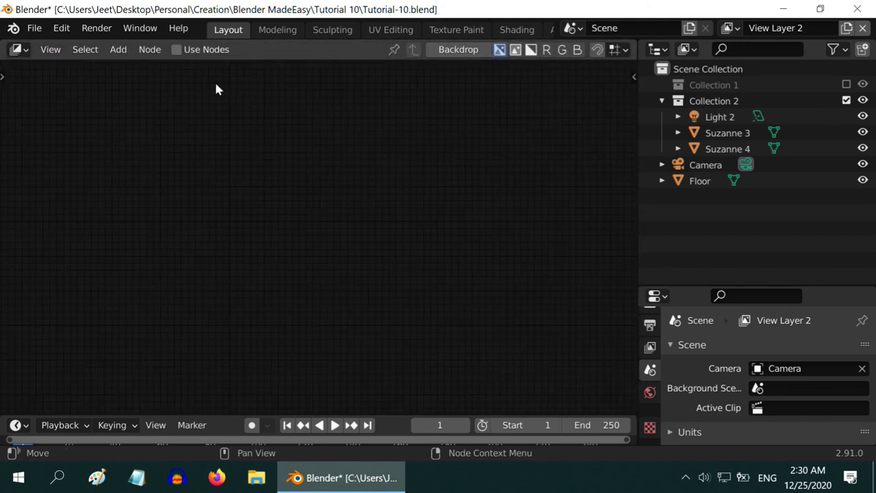
click(177, 49)
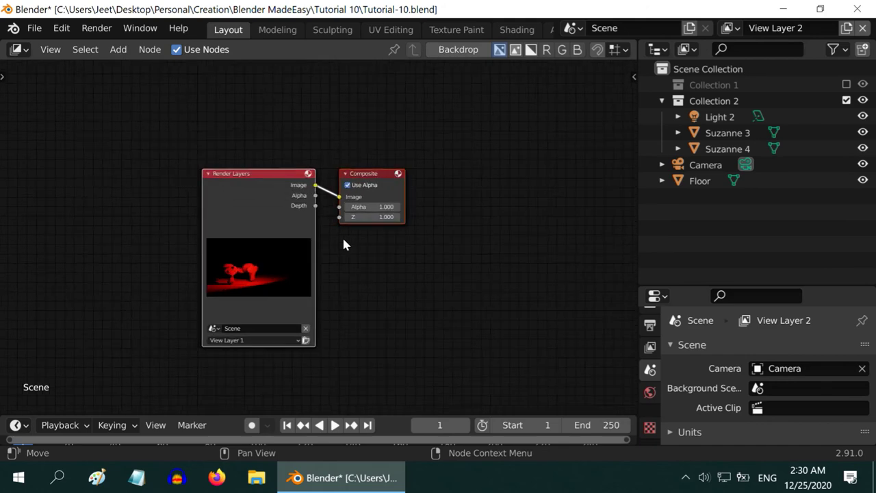
- Spread the Render Layers and Composite nodes far apart to make room between them
scroll(344, 244, up, 1)
drag(254, 176, 136, 114)
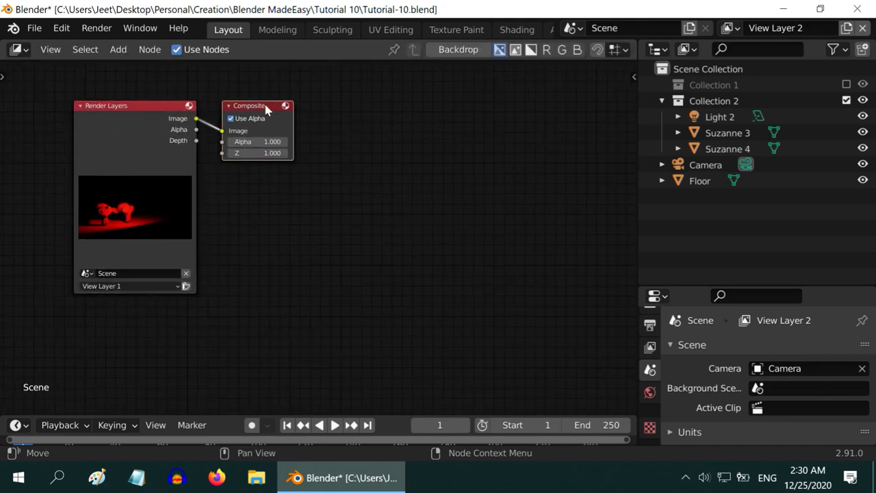
drag(264, 106, 561, 125)
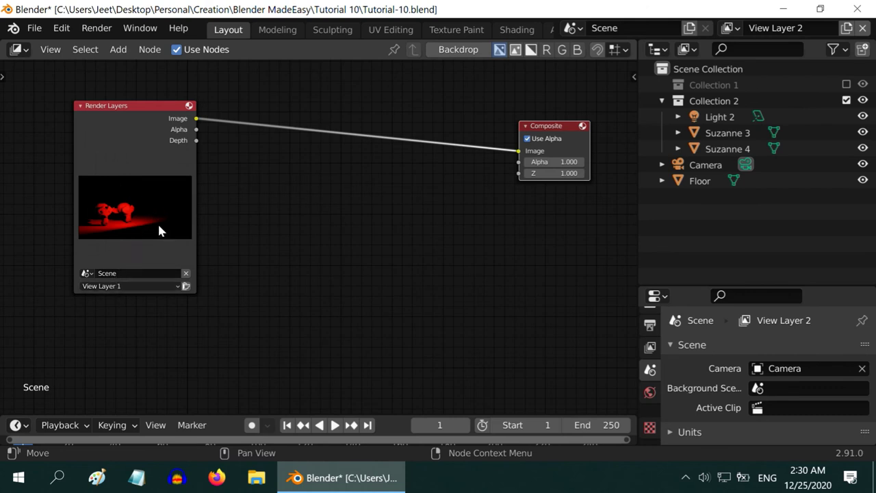
- Add a second Render Layers node beside the first one and set it to View Layer 2
click(118, 52)
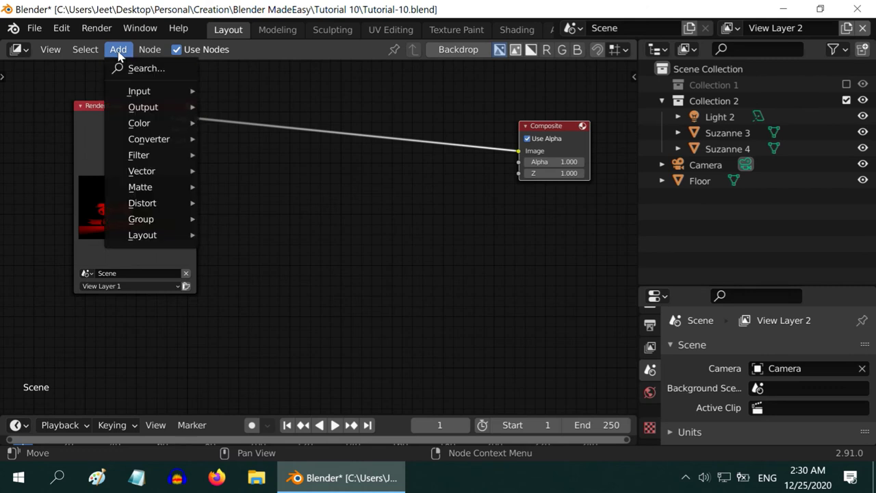
mouse_move(139, 91)
click(252, 160)
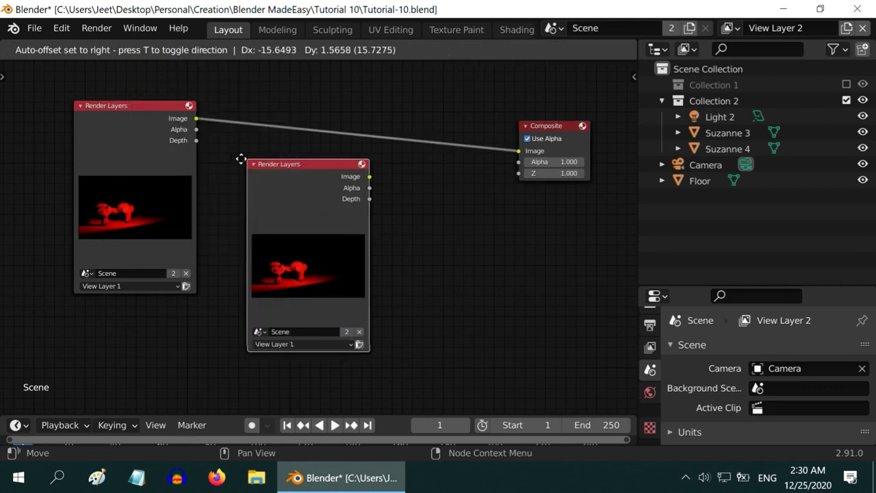
click(255, 364)
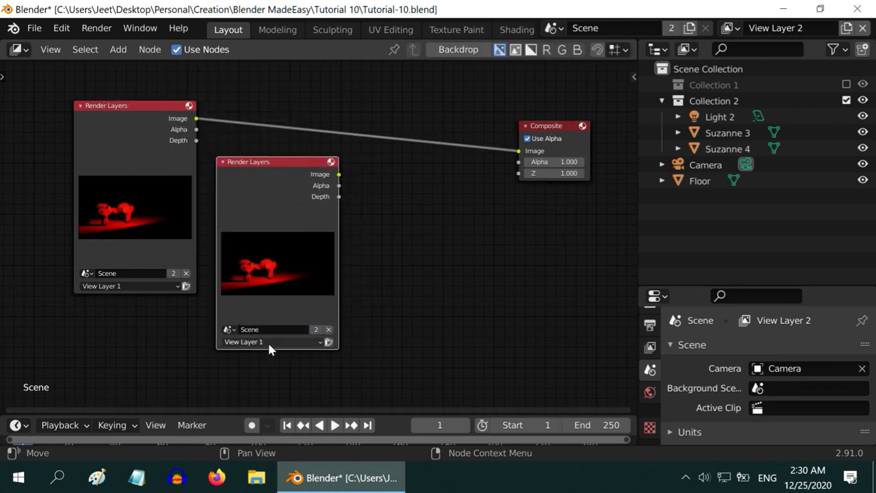
click(267, 342)
click(262, 364)
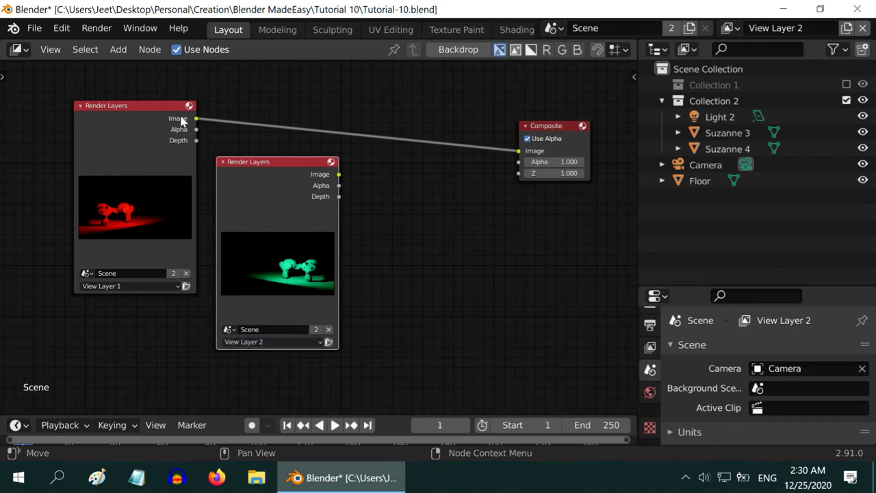
- Add a Mix node between the Render Layers and Composite nodes and route both Render Layers images through it into Composite
click(118, 50)
mouse_move(146, 123)
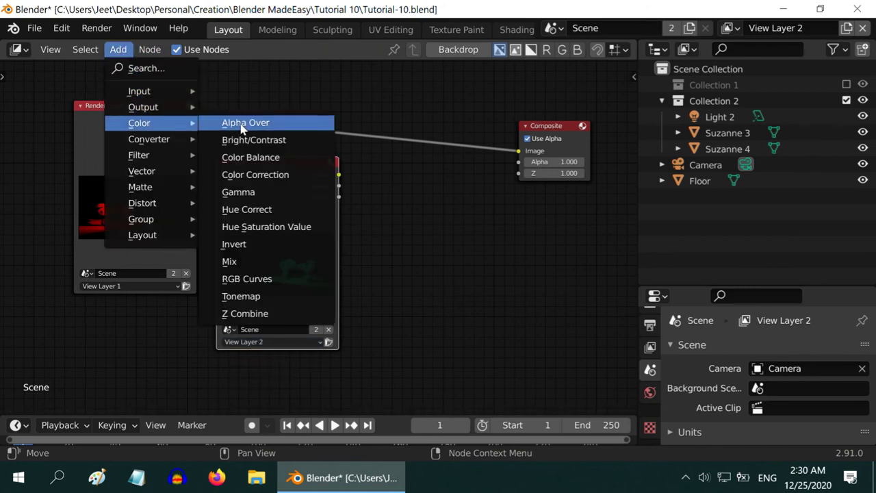
click(273, 265)
click(372, 164)
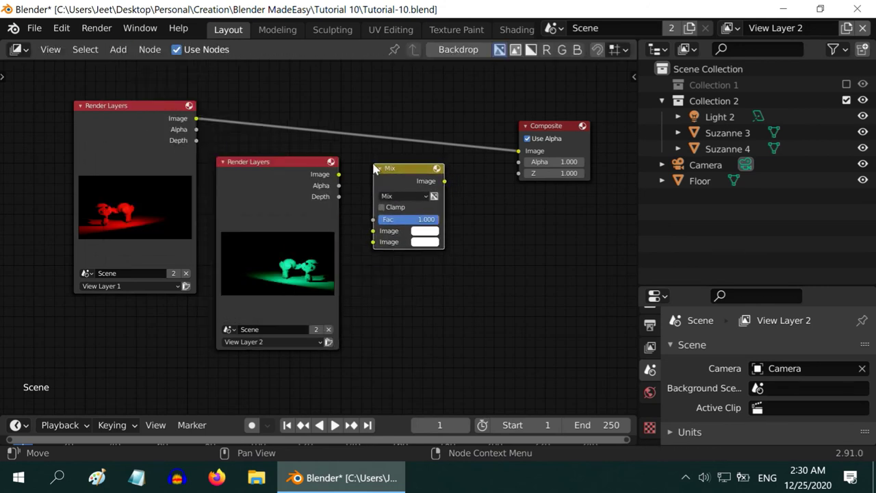
drag(445, 182, 520, 151)
drag(412, 168, 410, 93)
drag(196, 120, 370, 167)
click(339, 175)
- Set the Mix node's factor to 0.5 and render the combined image
double_click(407, 144)
text(.5)
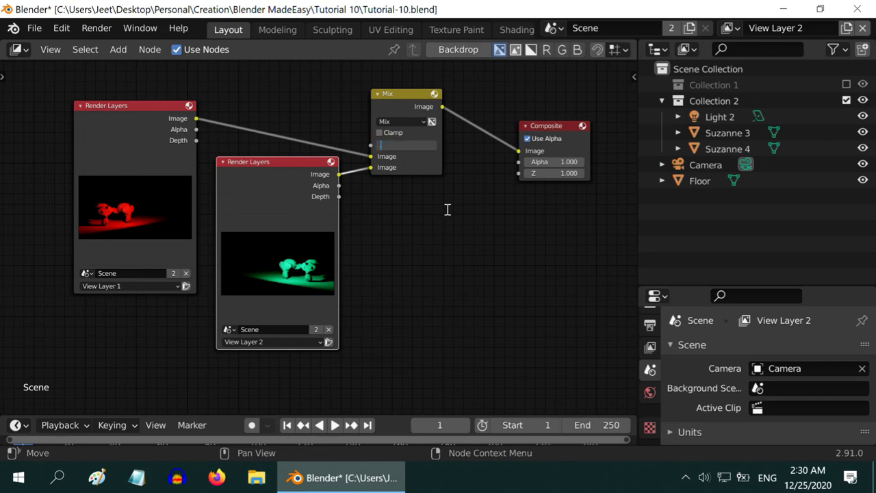
key(Return)
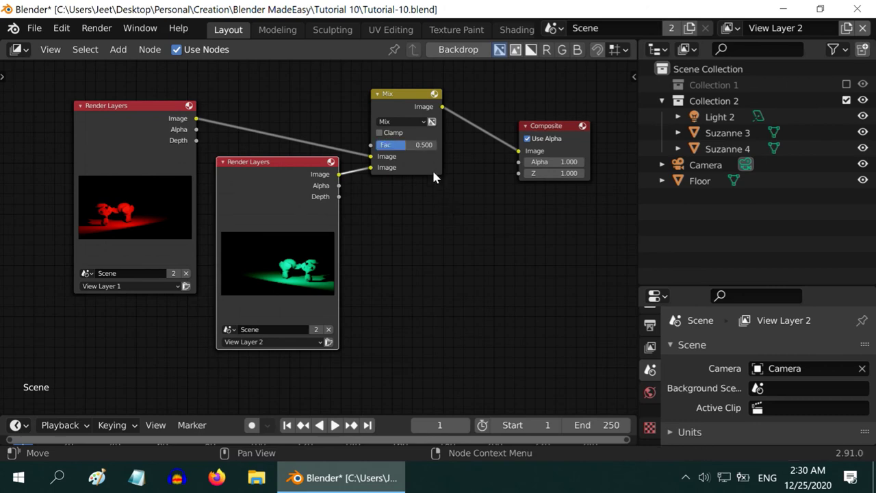
key(F12)
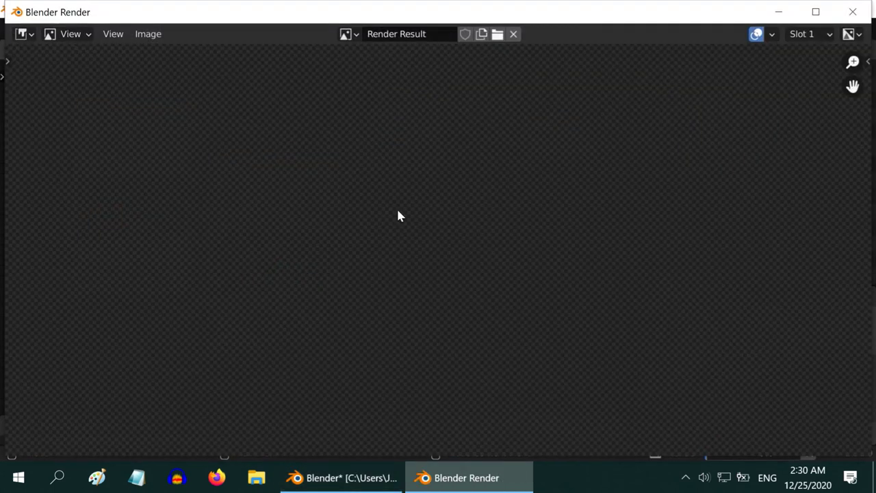
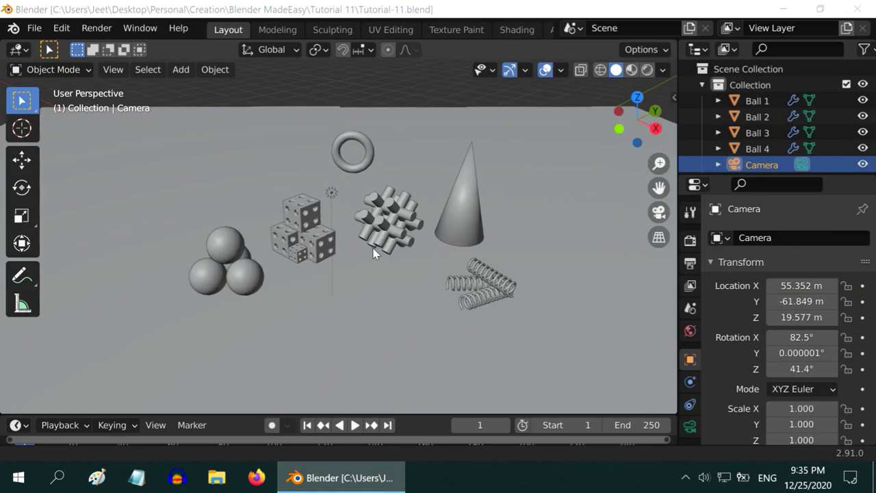
scroll(373, 253, up, 3)
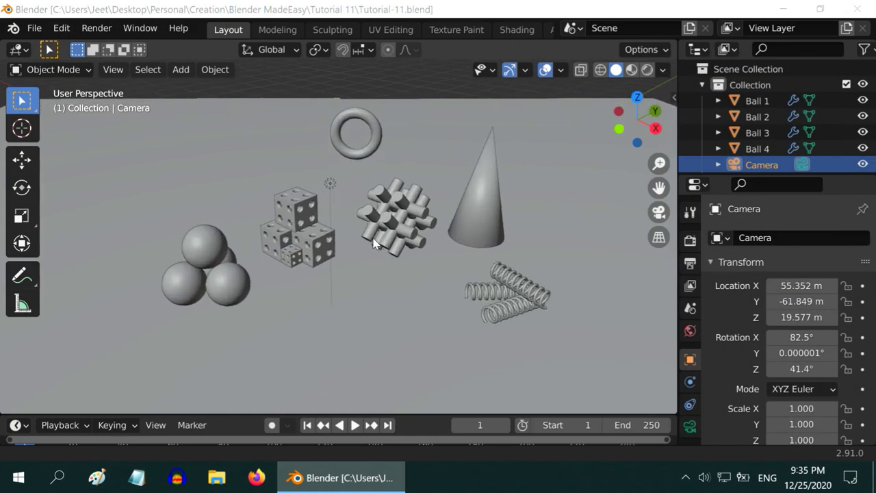
scroll(373, 238, down, 3)
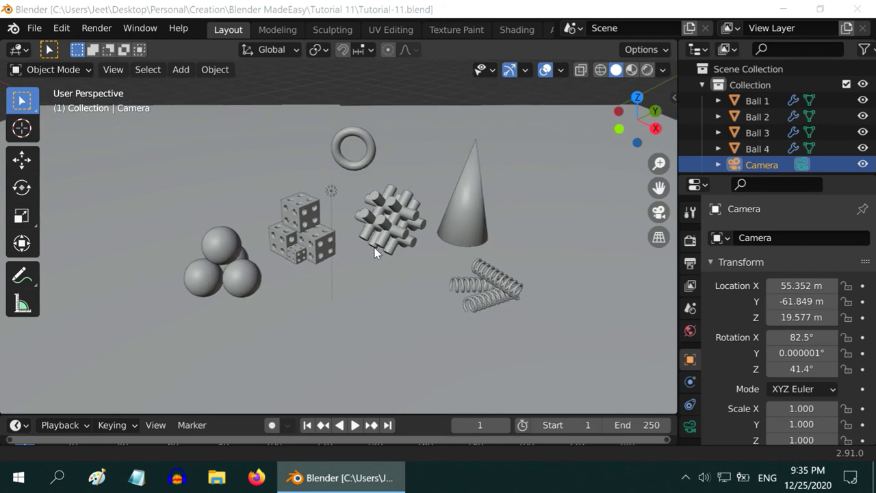
scroll(375, 243, up, 1)
scroll(375, 243, up, 1)
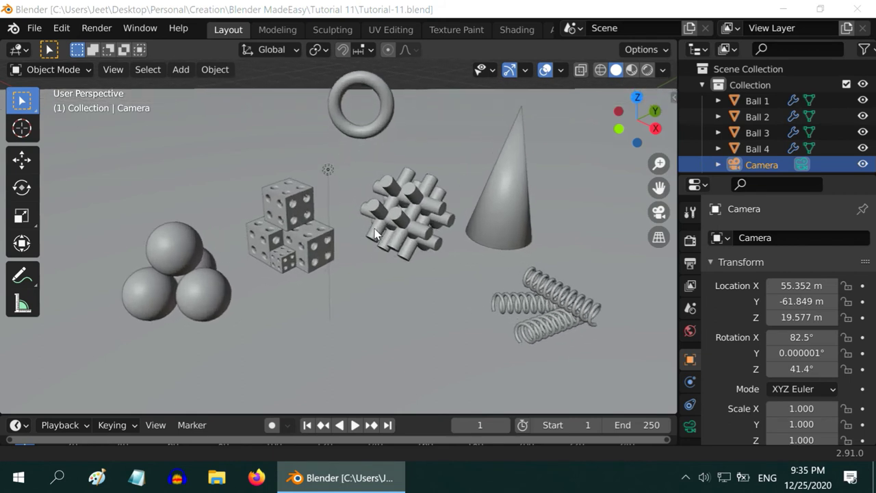
scroll(375, 242, down, 1)
middle_drag(375, 243, 447, 220)
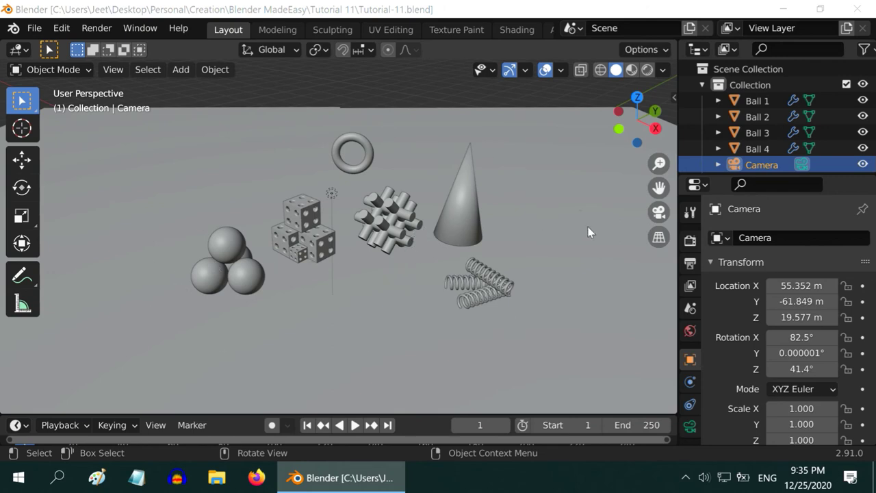
- Show the scene through the camera in Rendered shading and display the render settings in a widened properties area
click(658, 212)
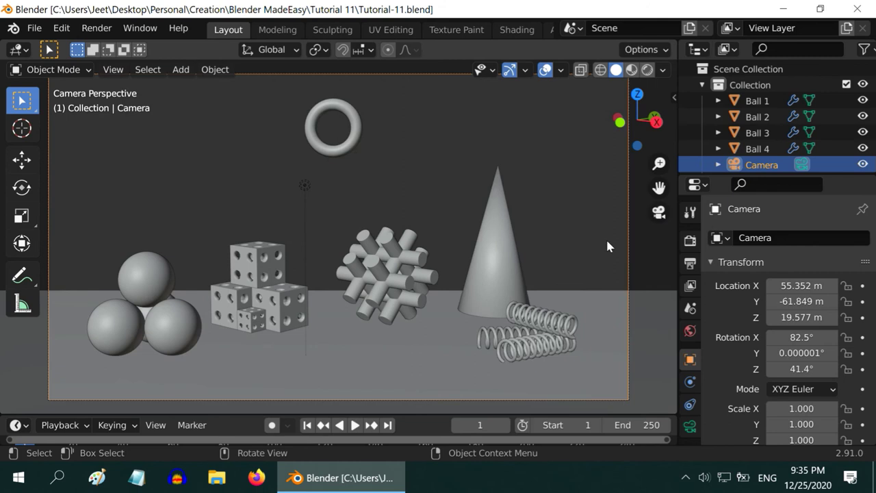
click(647, 70)
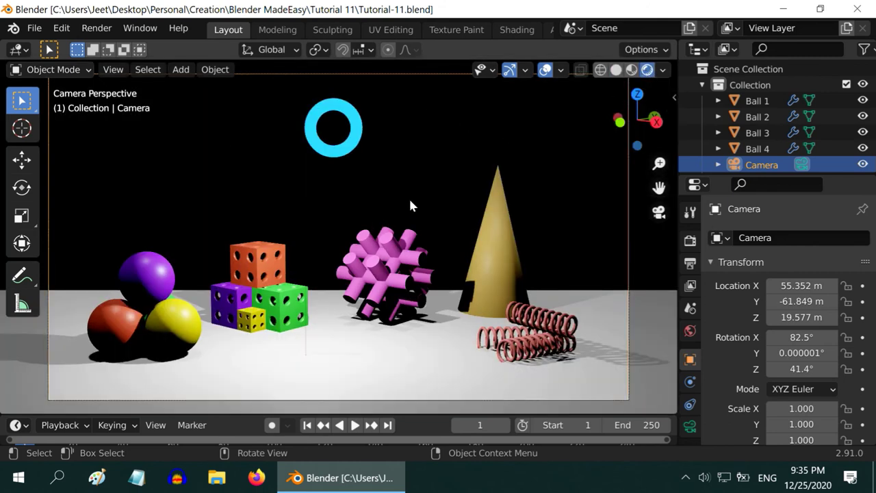
click(690, 240)
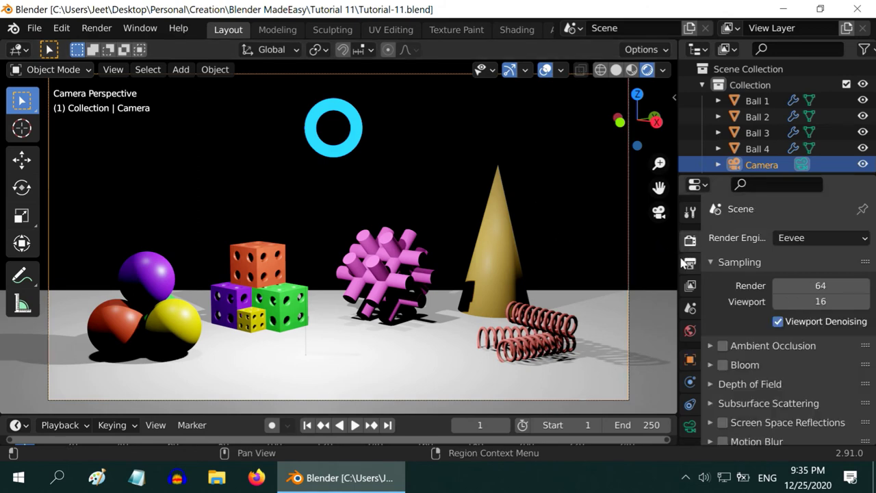
drag(679, 263, 644, 263)
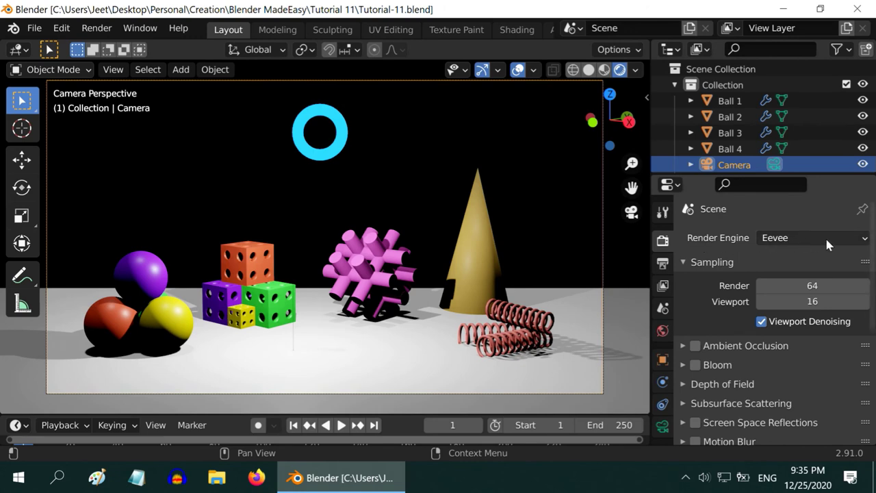
- Examine the available render engines, keeping Eevee as the active one
click(805, 241)
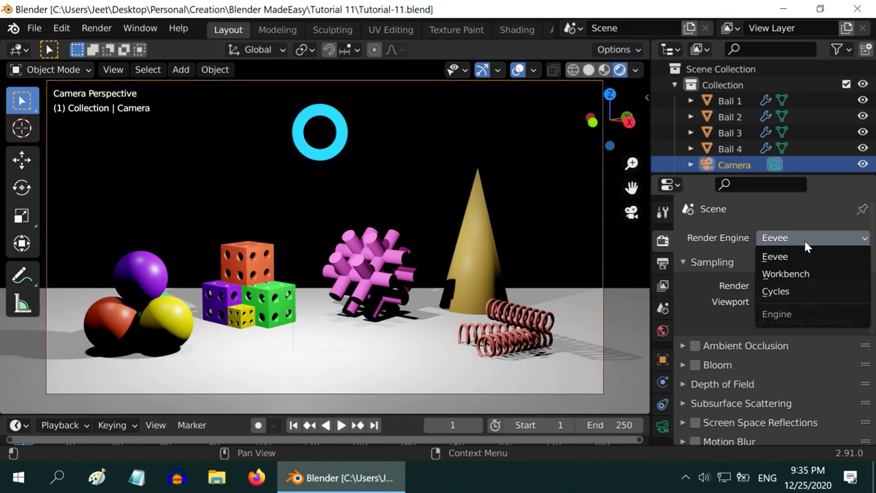
click(805, 240)
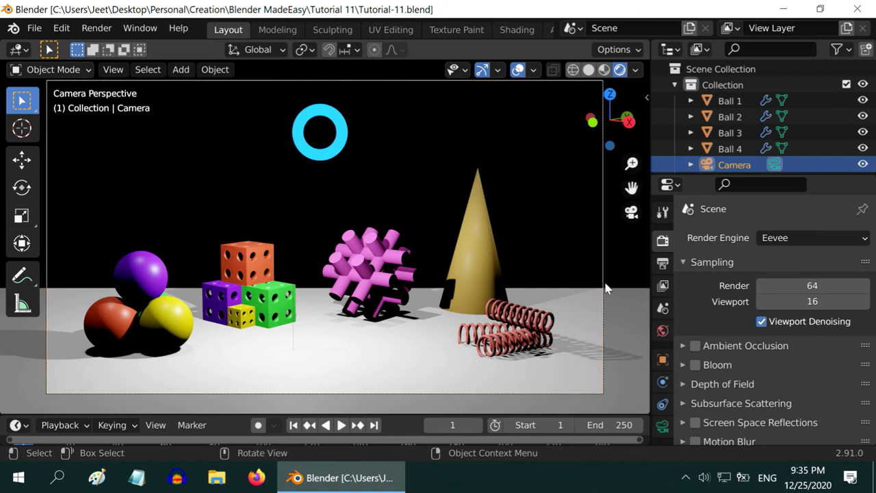
click(791, 236)
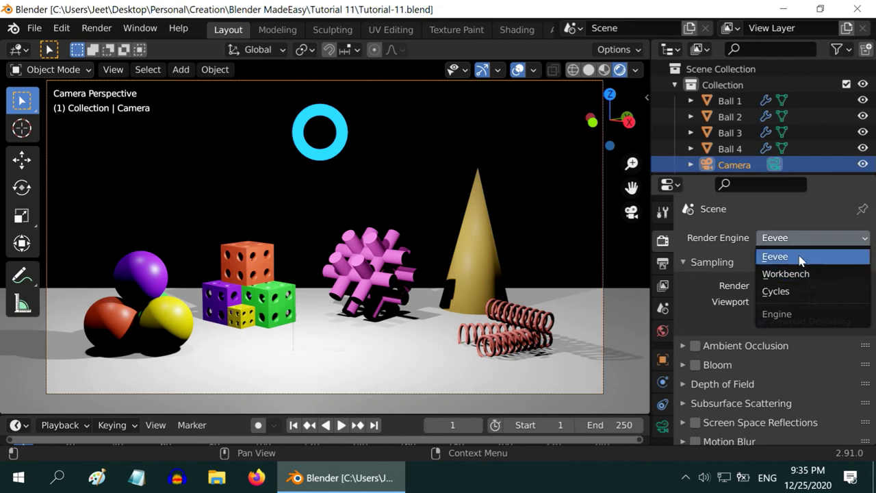
click(798, 237)
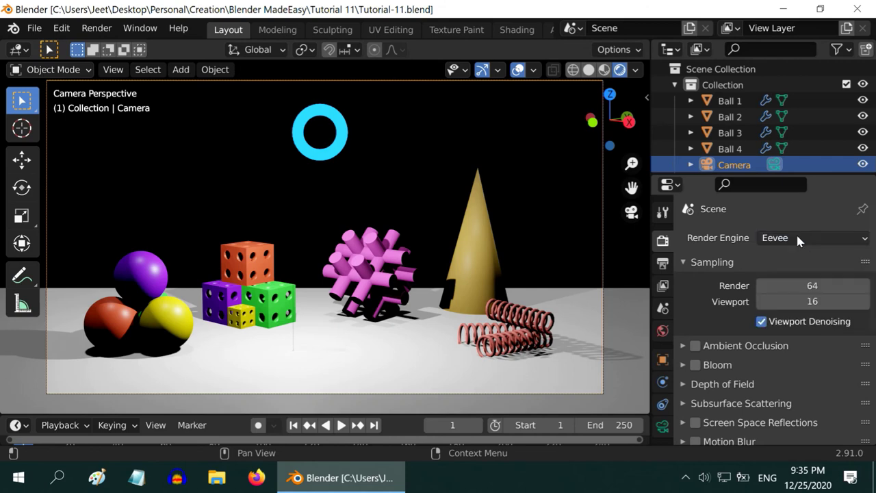
click(812, 286)
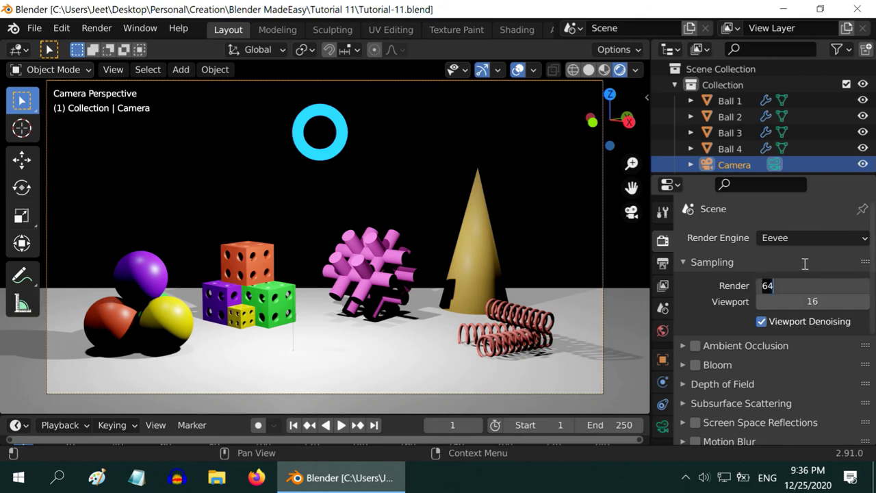
text(32)
key(BackSpace)
key(BackSpace)
text(20)
key(Escape)
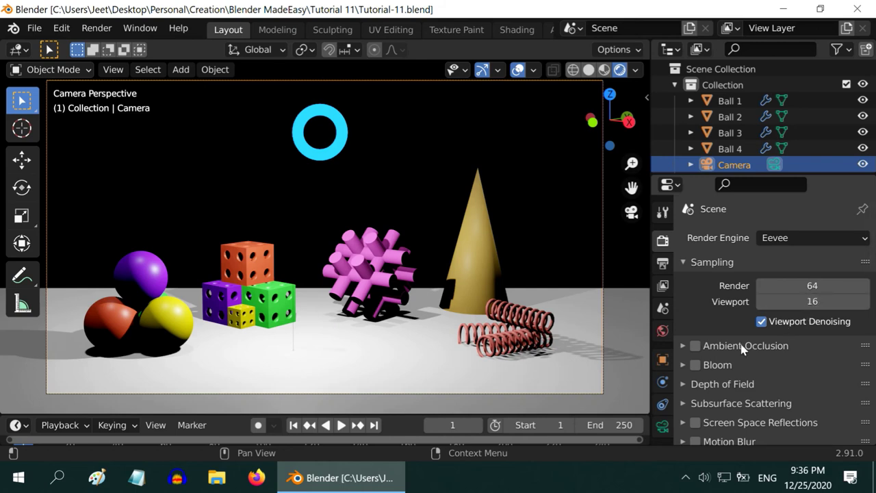
- Turn on Ambient Occlusion to examine its settings, and switch it off again
scroll(726, 334, down, 2)
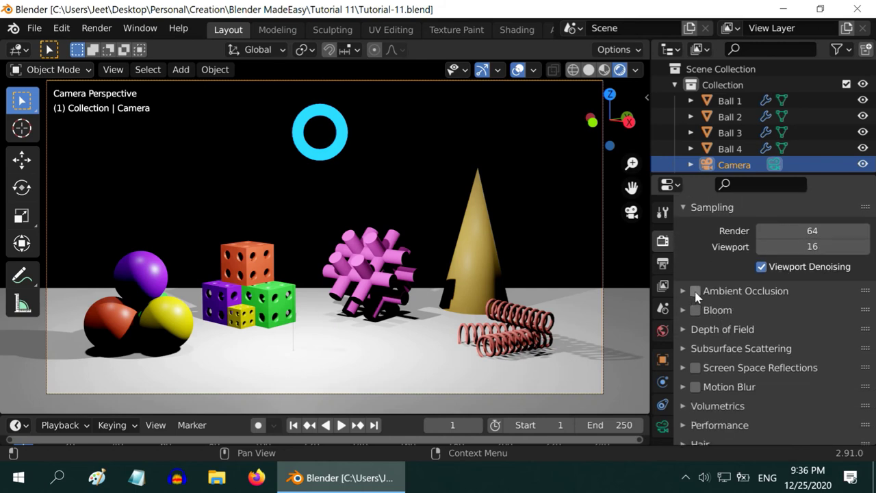
click(695, 292)
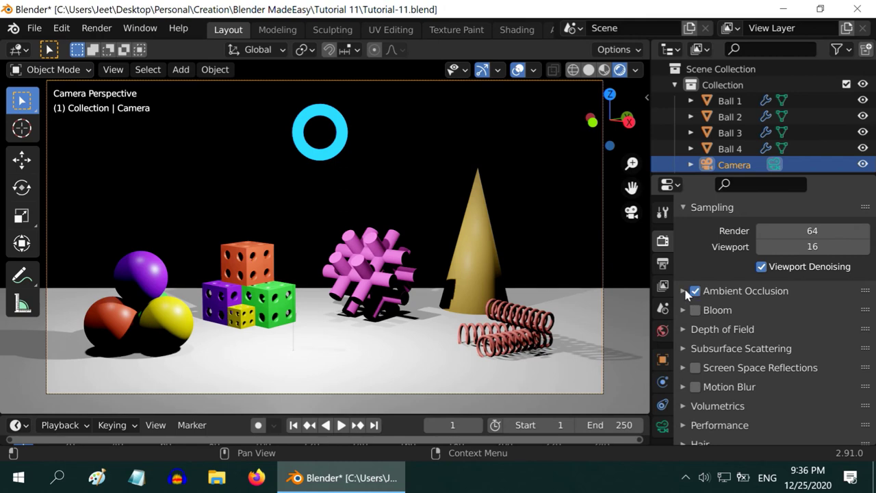
click(683, 291)
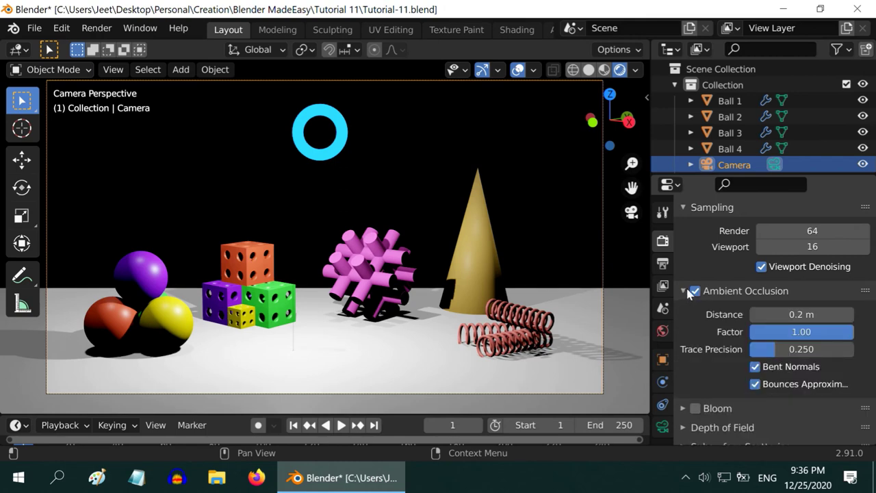
click(684, 292)
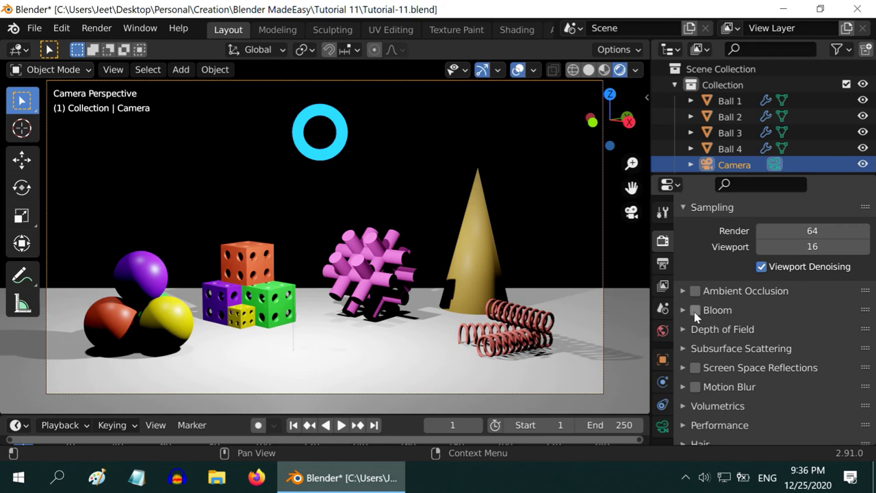
- Compare the glowing ring with Bloom on and off, and leave Bloom enabled
click(695, 311)
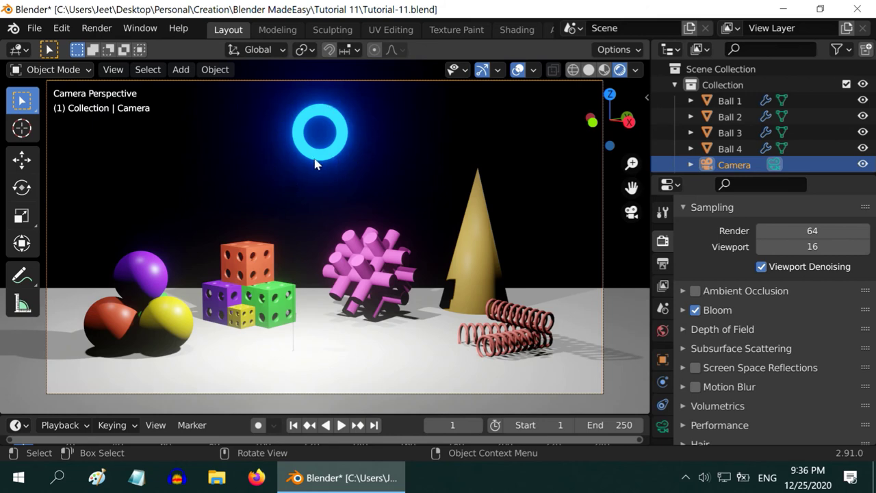
click(696, 311)
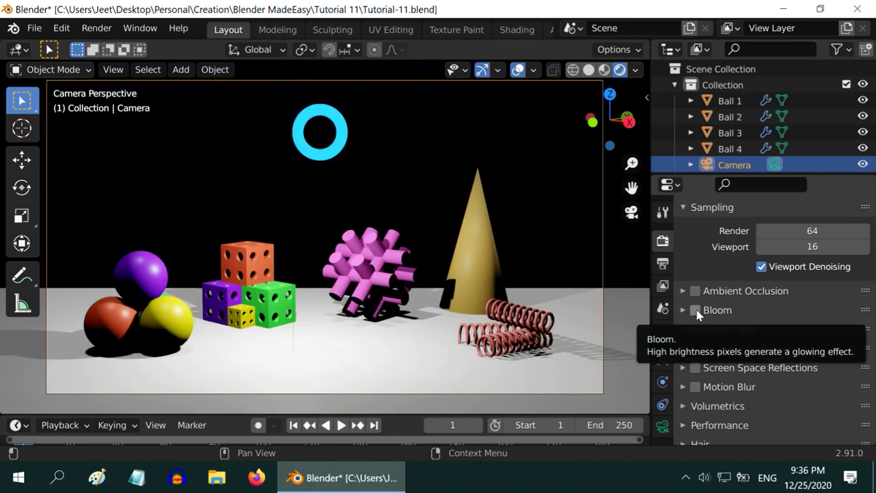
click(696, 311)
- Turn on Motion Blur to examine its settings, and switch it off and collapse it again
scroll(696, 312, down, 2)
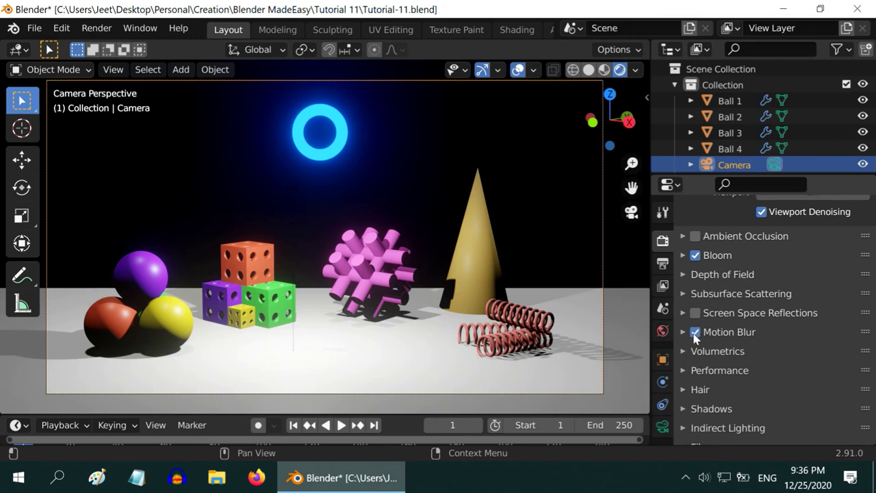
click(683, 331)
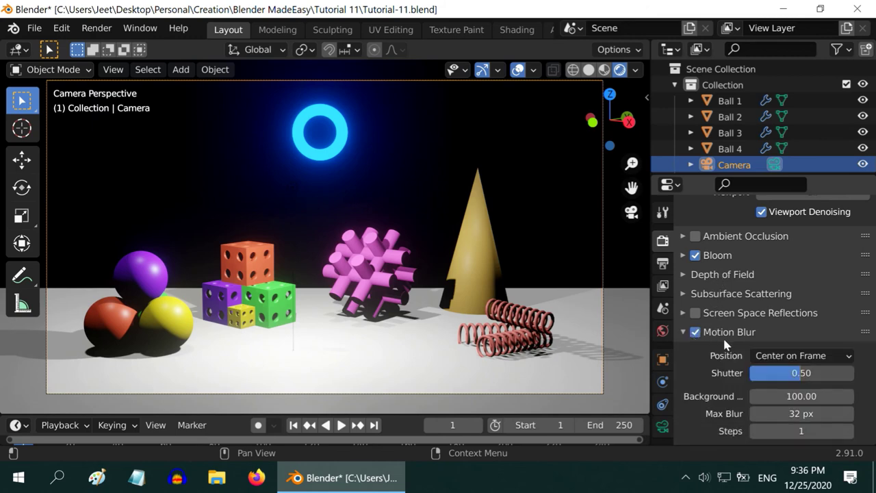
scroll(727, 345, down, 2)
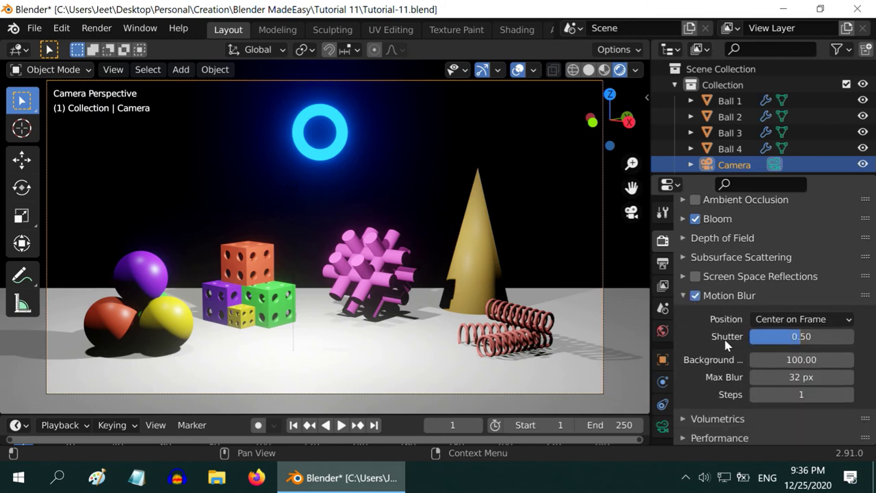
click(696, 296)
click(683, 295)
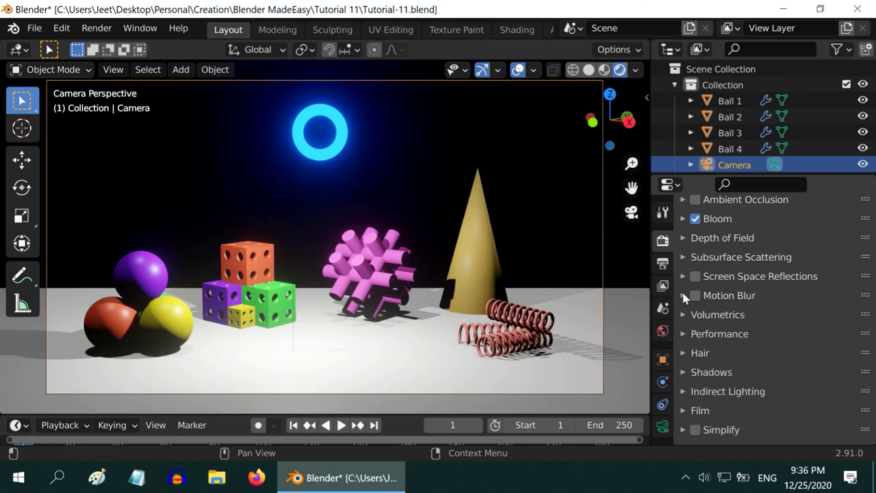
- Examine the Volumetrics settings, including the Start and End distances, and collapse the section again
click(682, 315)
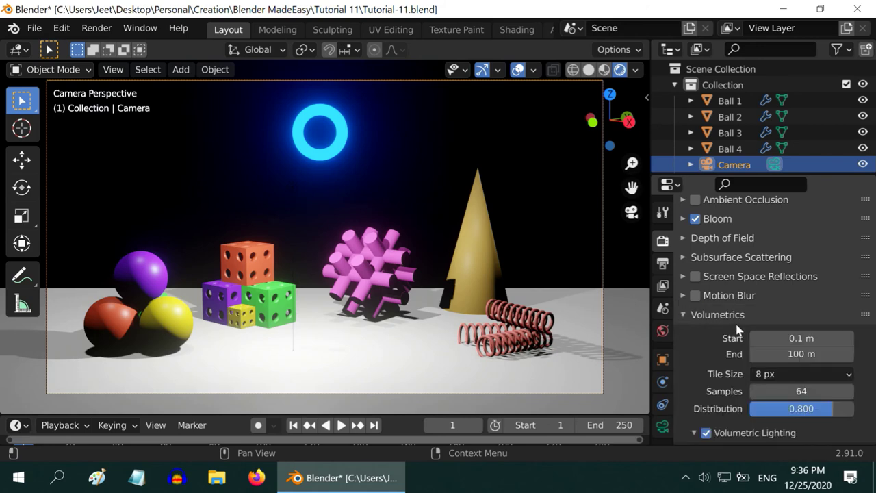
scroll(738, 327, down, 2)
scroll(737, 325, down, 1)
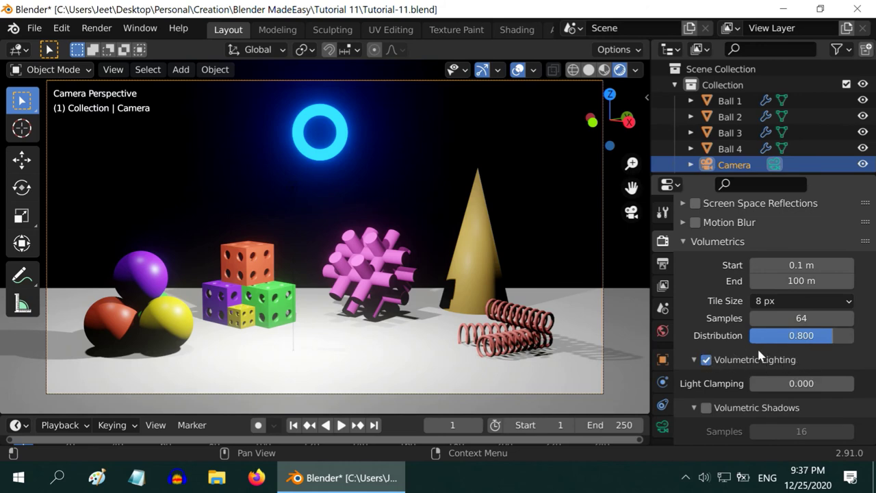
scroll(773, 361, up, 2)
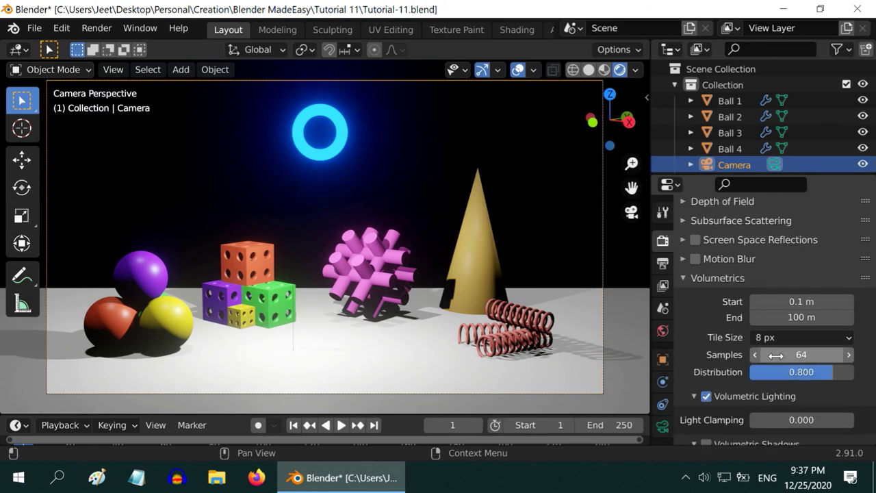
click(809, 313)
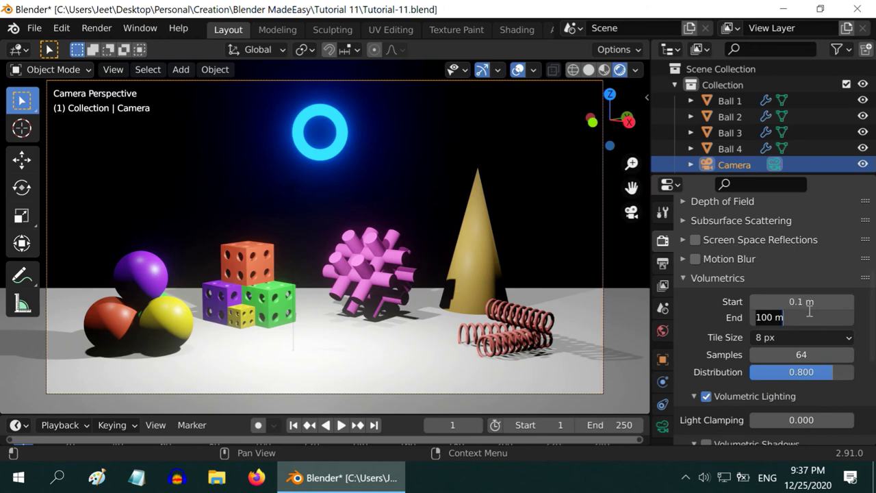
click(809, 305)
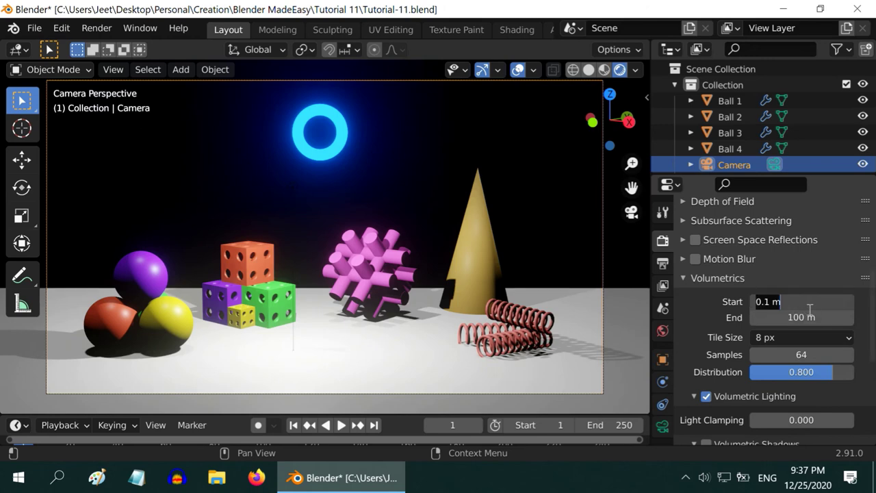
key(Return)
click(808, 317)
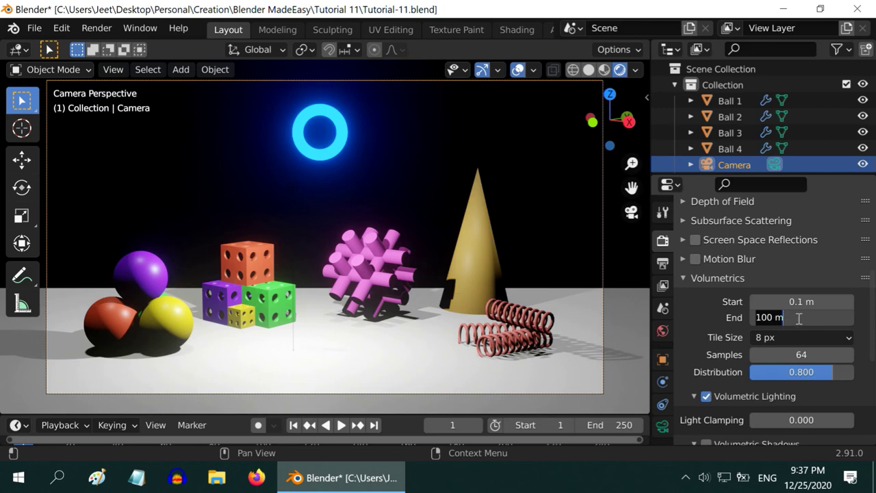
key(Return)
click(683, 278)
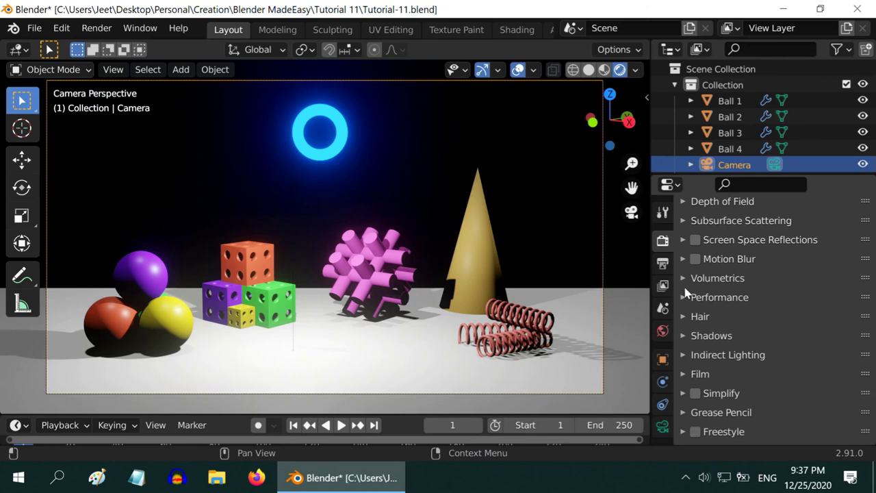
- Examine the Shadows settings and the available Cube Size resolutions, keeping 512 px, and collapse the section again
click(698, 335)
scroll(744, 325, down, 2)
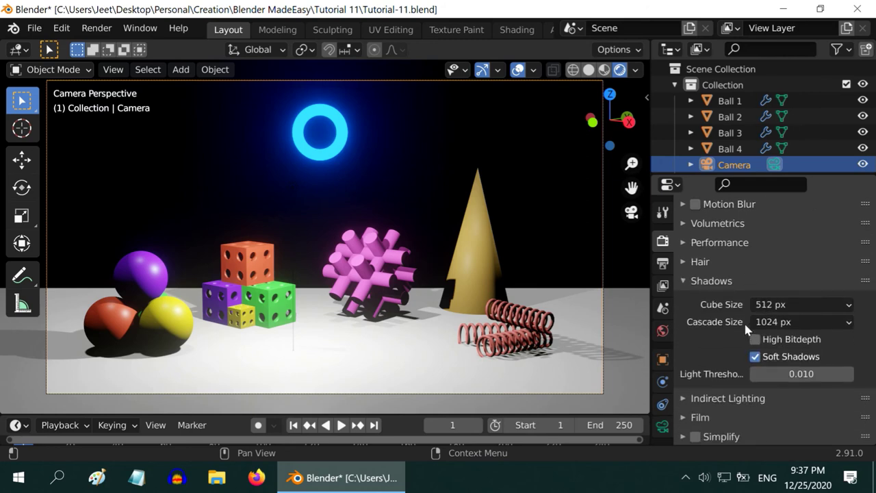
click(799, 305)
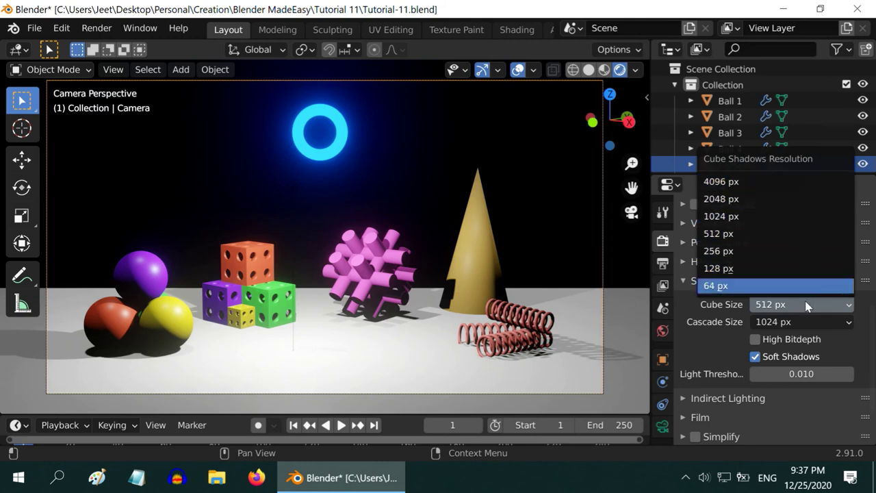
click(755, 340)
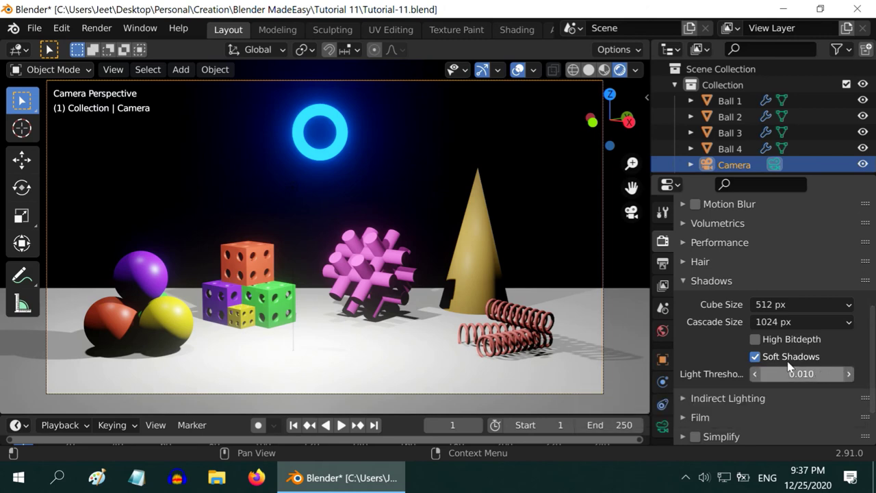
click(683, 281)
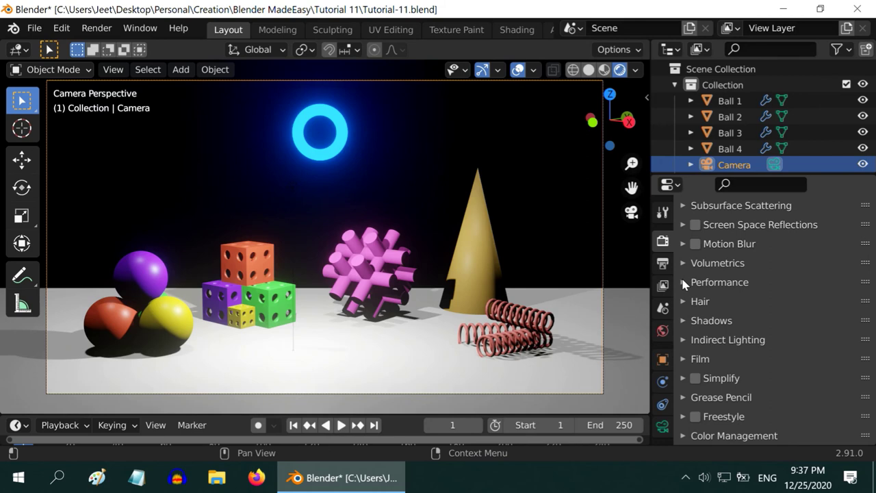
- Compare the Standard and Filmic view transforms in Color Management, leave Filmic active, and collapse the section
click(695, 379)
click(682, 438)
scroll(754, 411, down, 5)
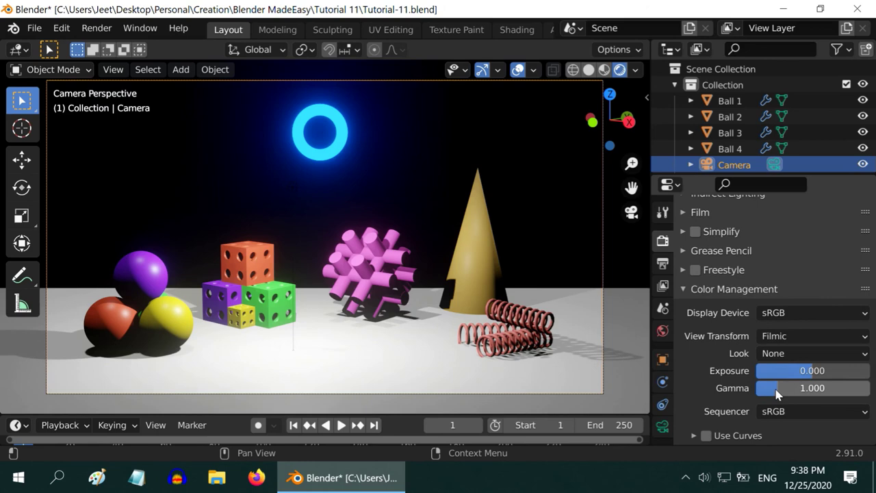
click(807, 335)
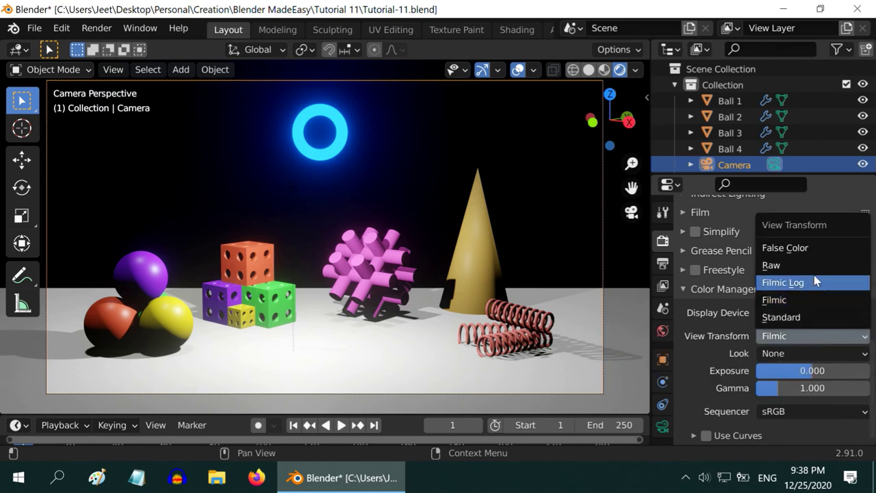
click(806, 317)
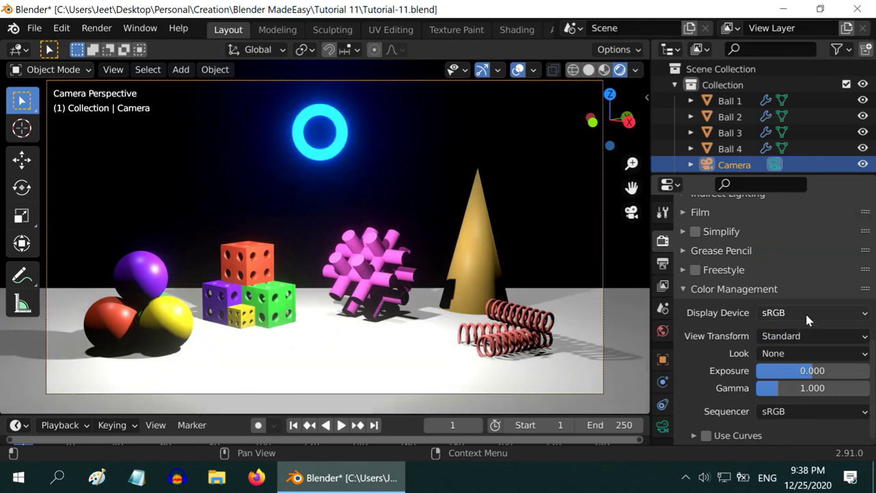
click(813, 334)
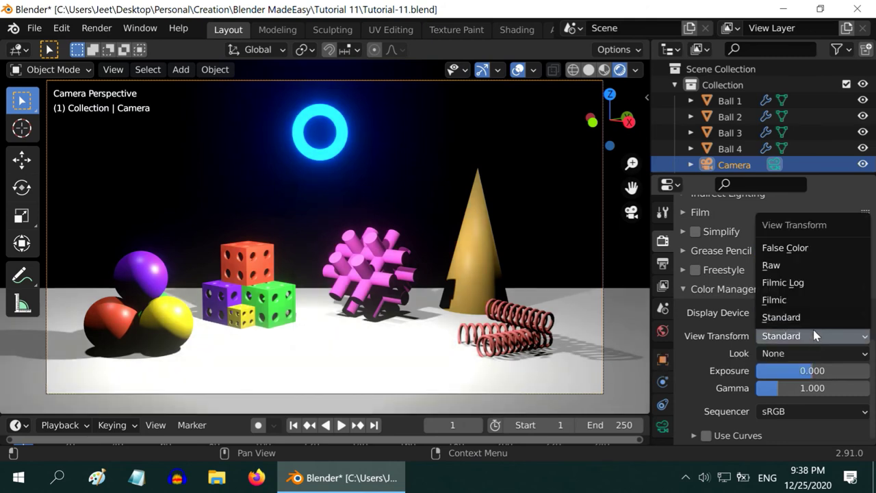
click(816, 301)
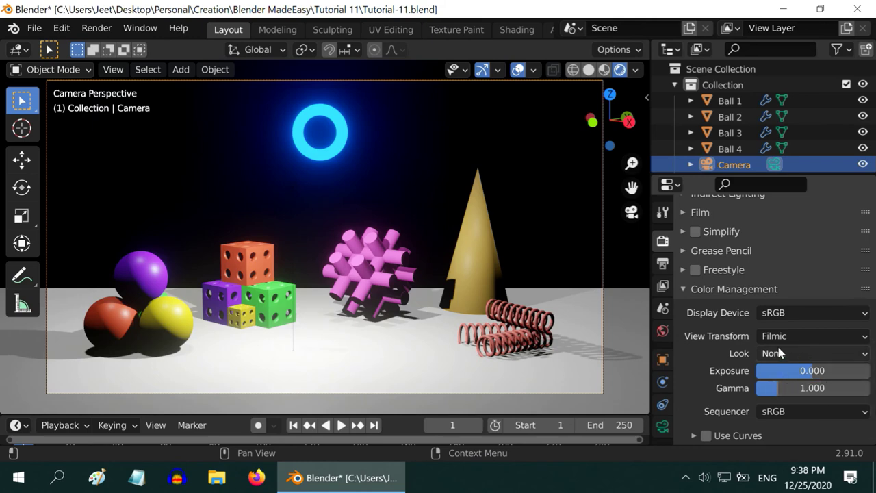
click(685, 290)
- Preview the scene with the Workbench render engine, and switch the engine to Cycles
scroll(765, 310, up, 10)
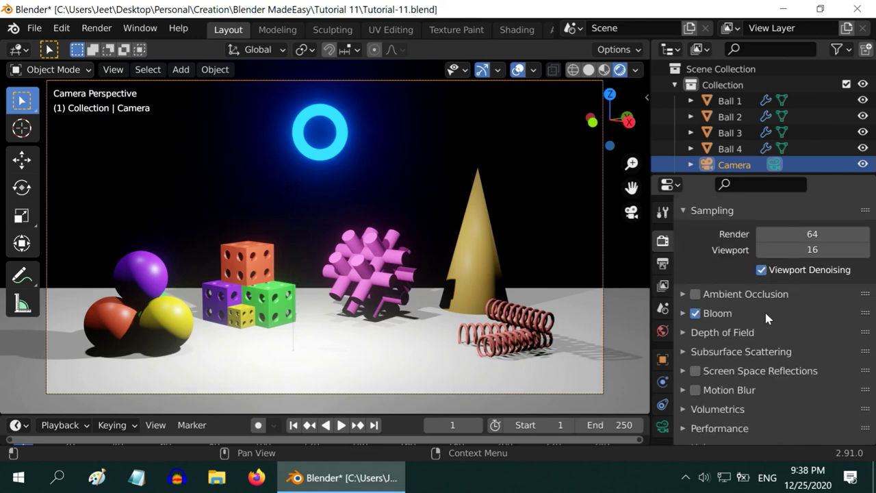
click(780, 238)
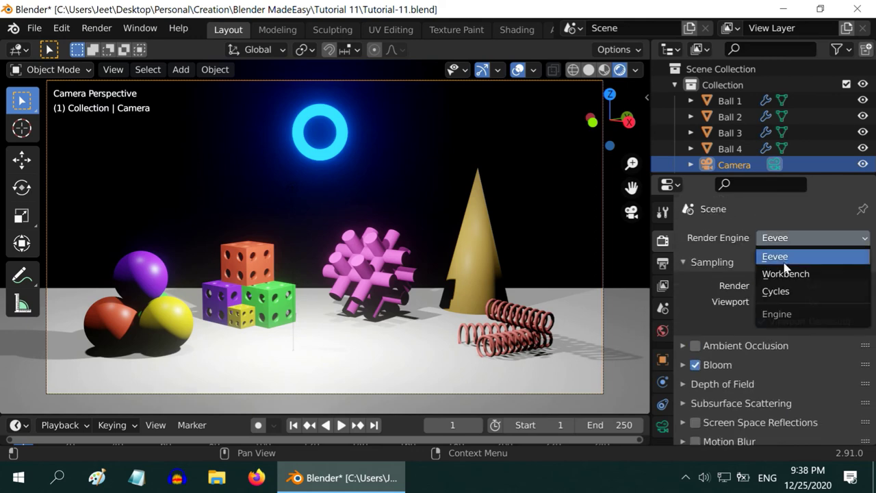
click(785, 271)
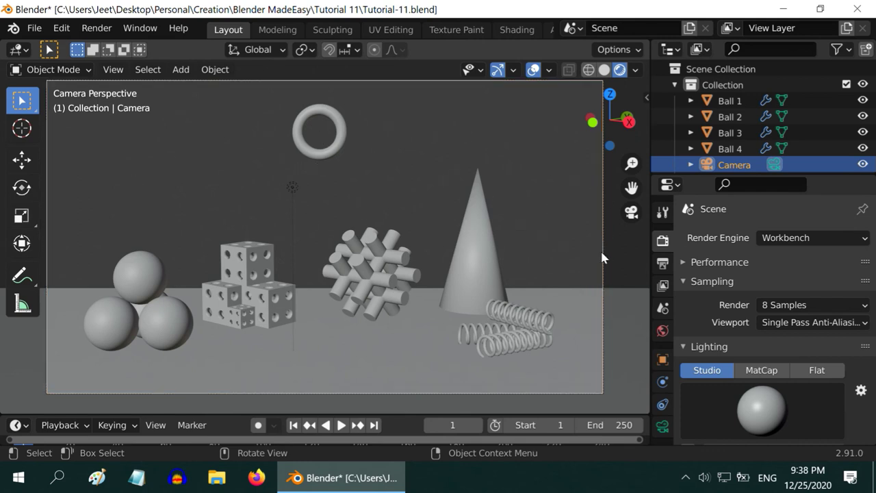
click(797, 238)
click(793, 292)
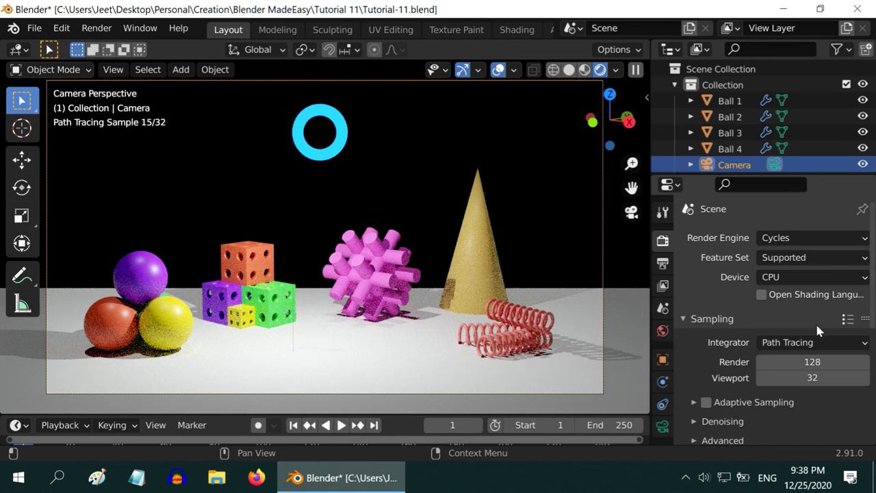
- Look through the Cycles render settings and the available Device options, keeping CPU
scroll(817, 329, down, 6)
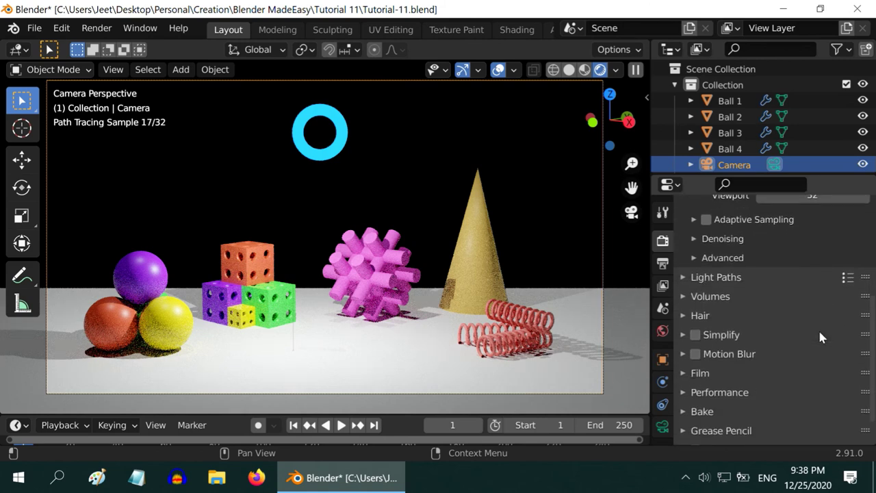
scroll(821, 337, down, 1)
scroll(787, 282, up, 7)
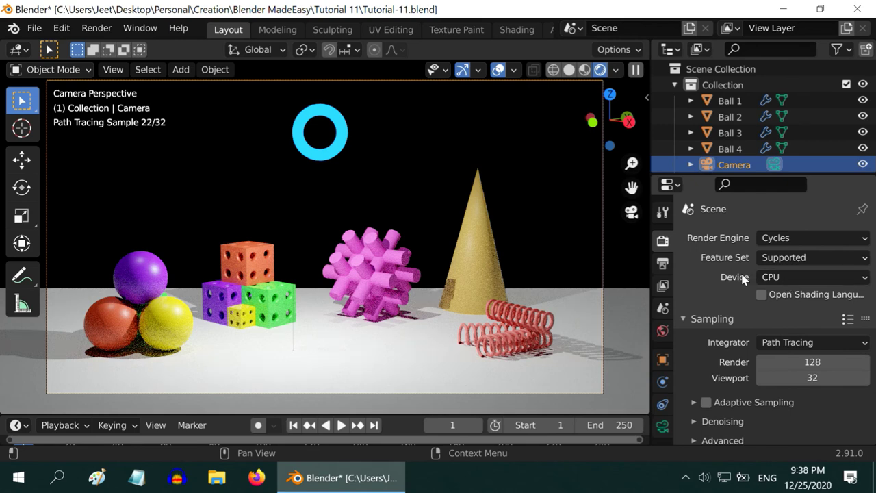
click(785, 279)
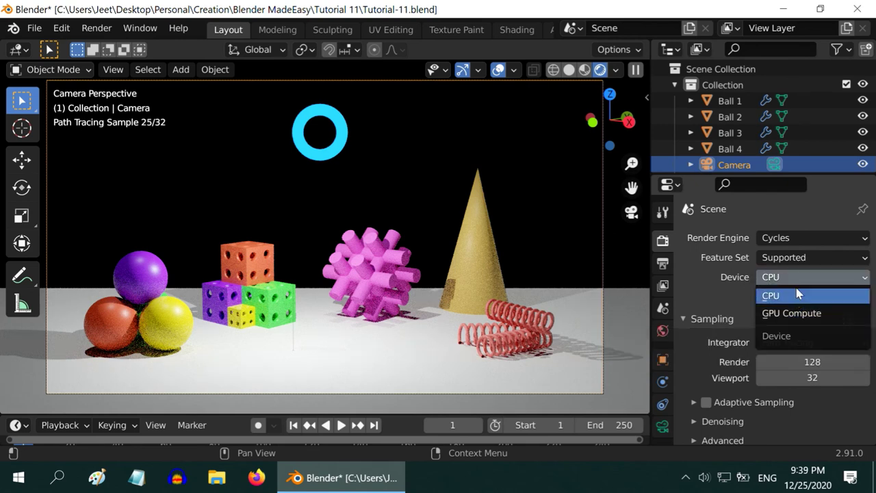
click(806, 274)
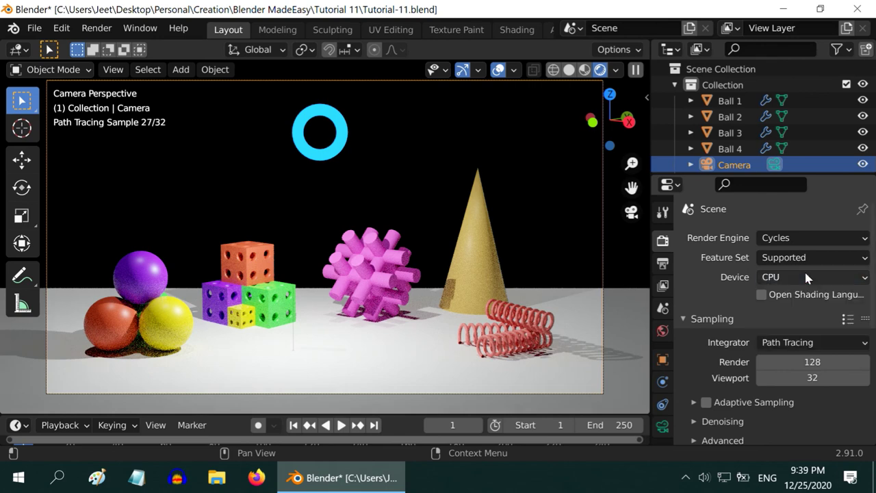
- Examine the Max Bounces and Clamping settings under Light Paths, and switch the render engine back to Eevee
scroll(805, 273, down, 4)
scroll(803, 271, down, 4)
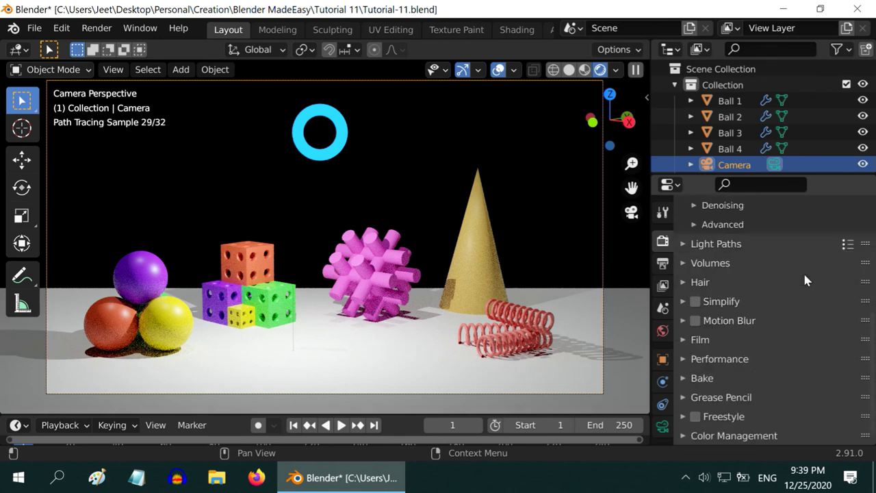
click(685, 245)
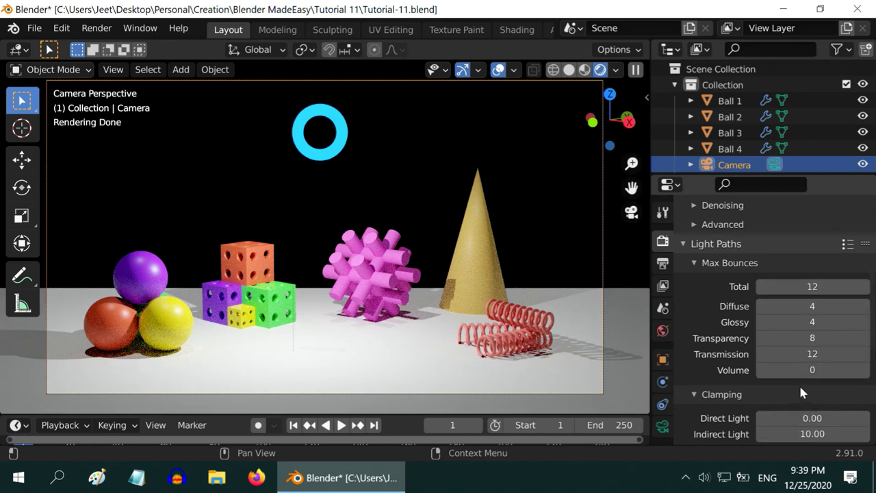
click(684, 245)
scroll(782, 287, up, 7)
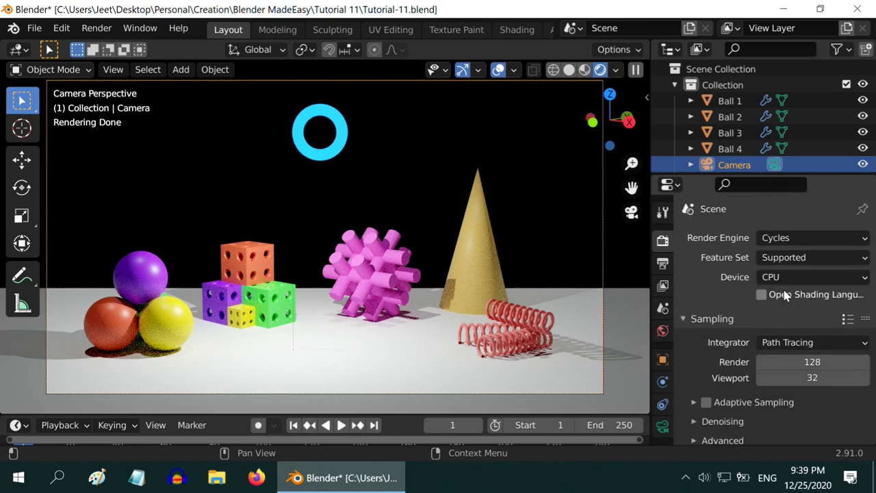
click(792, 236)
click(787, 254)
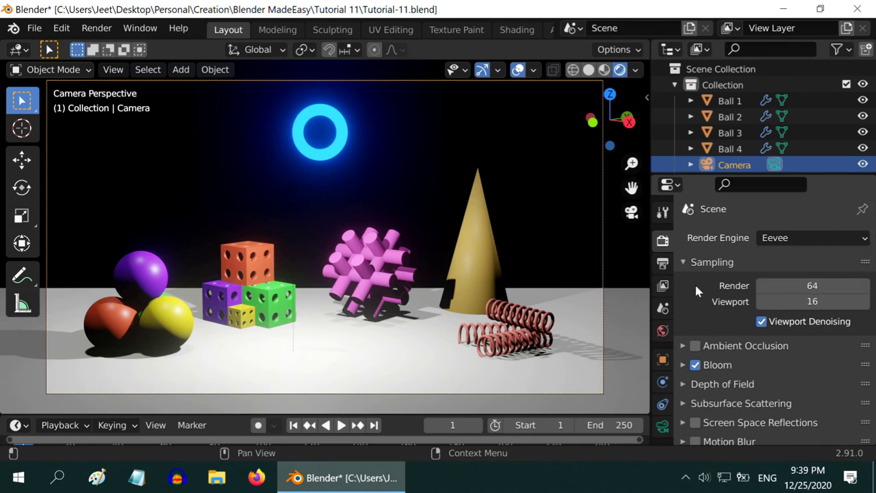
- Set the render resolution percentage to 50% in the output dimensions
click(664, 265)
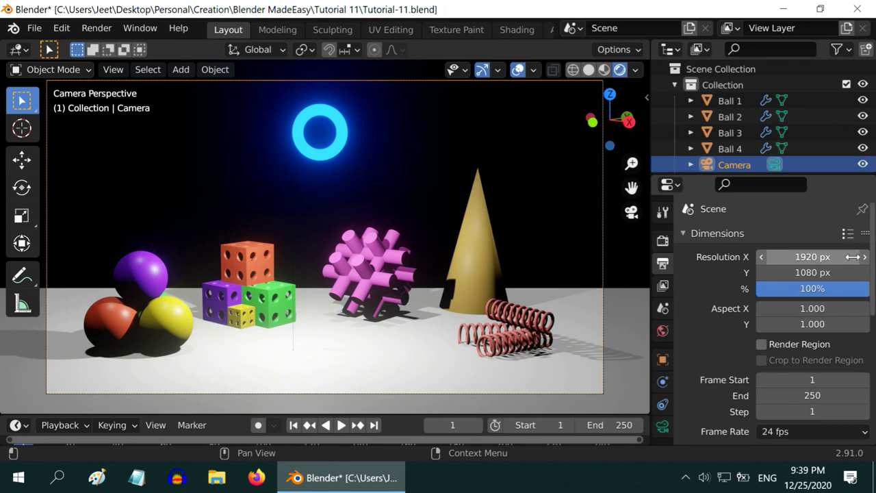
click(825, 290)
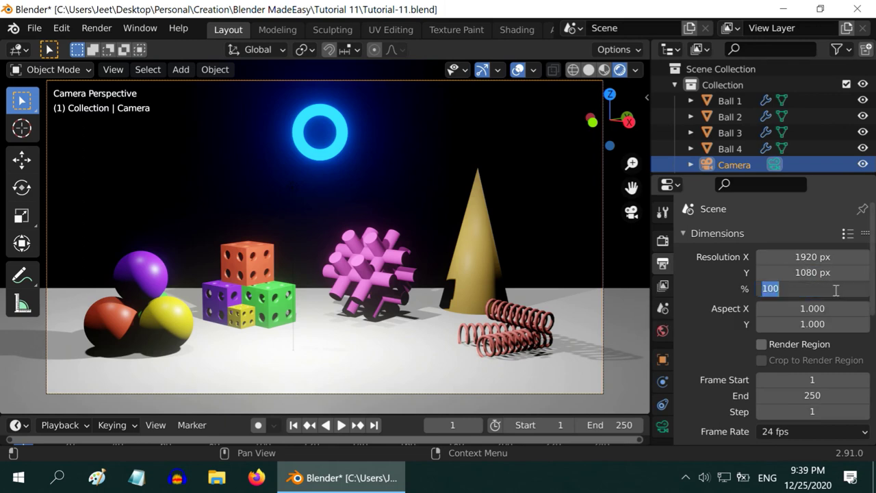
text(50)
key(Return)
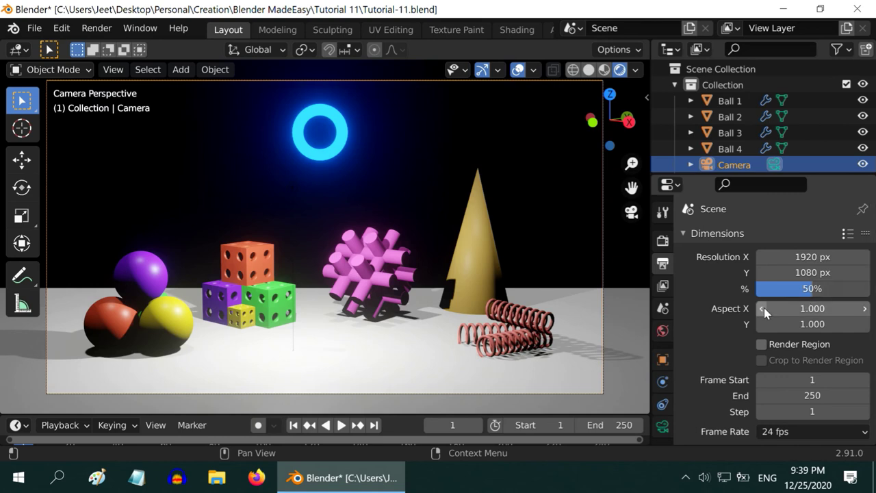
- Examine the available frame rates, keeping 24 fps, and look through the file output settings
scroll(760, 309, down, 3)
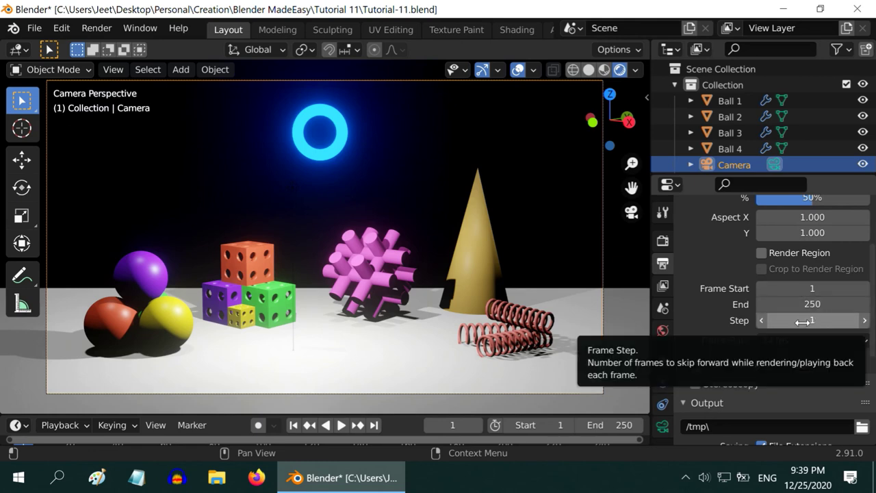
click(825, 340)
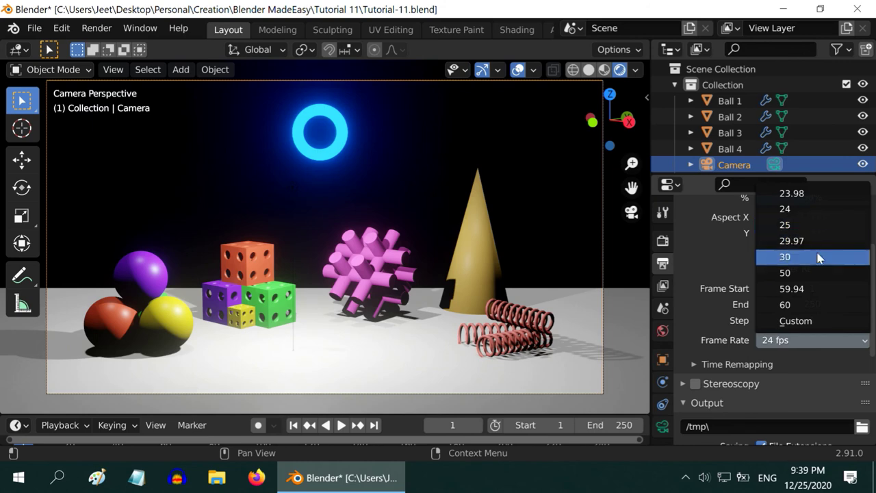
click(812, 335)
scroll(811, 335, down, 4)
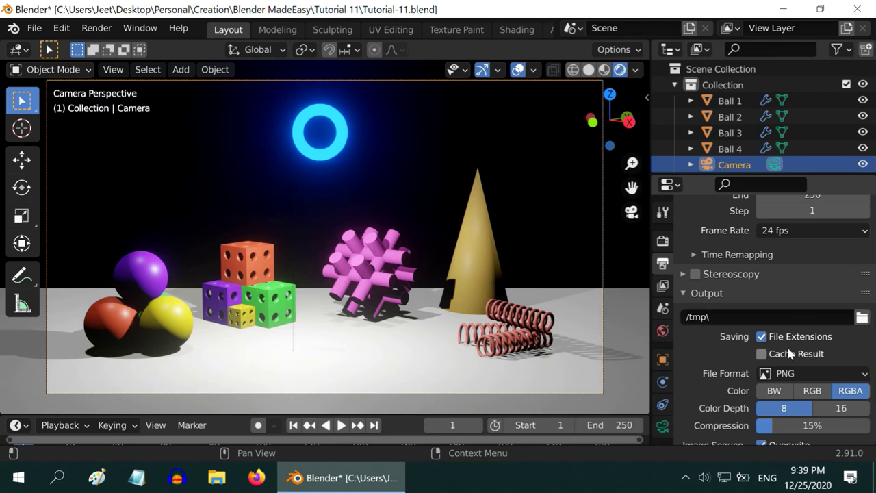
scroll(802, 354, down, 2)
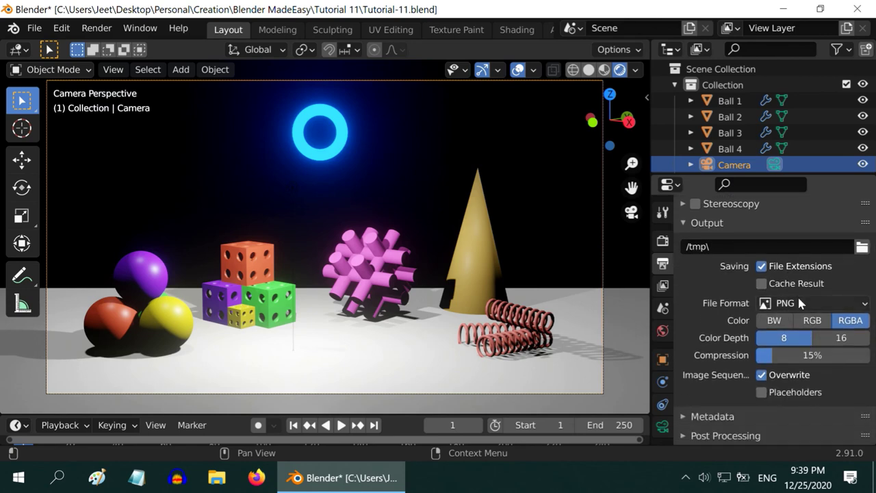
- Set the output file format to TIFF and look over its output options
click(805, 309)
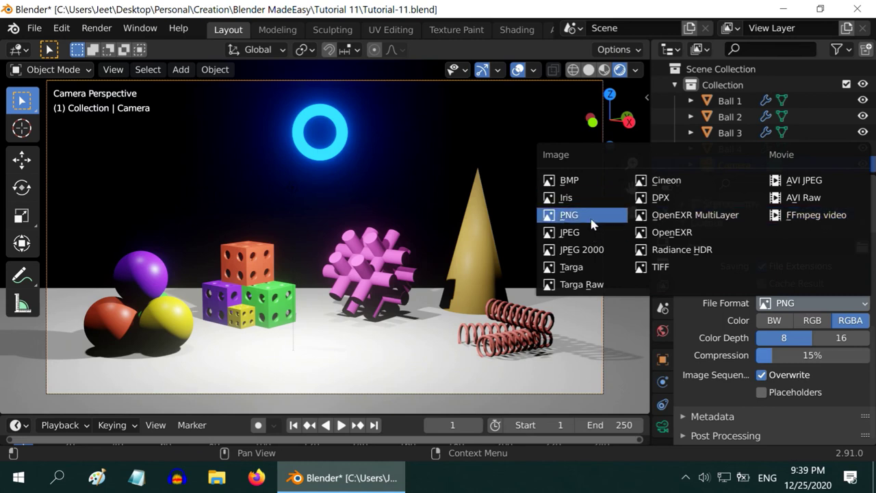
click(659, 269)
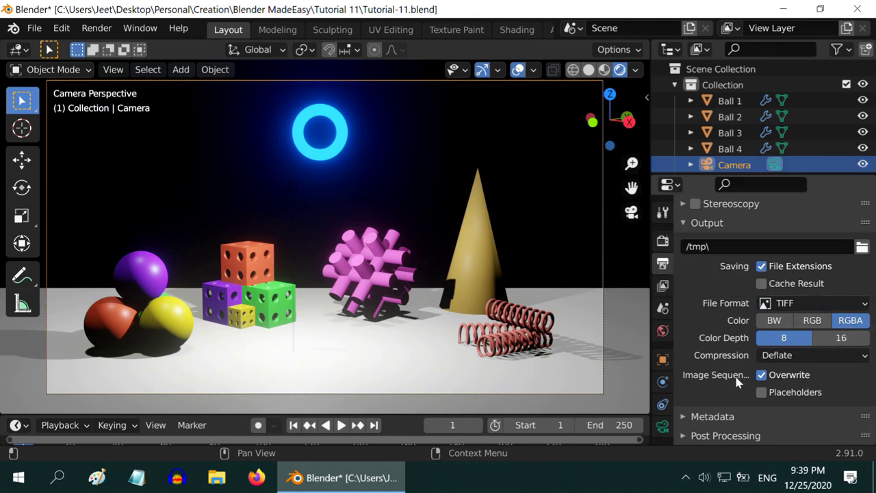
scroll(756, 357, up, 7)
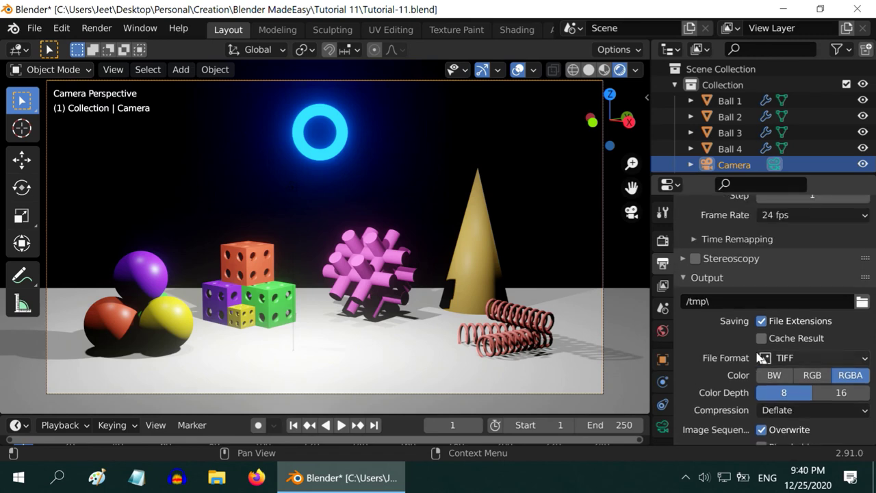
scroll(761, 356, down, 3)
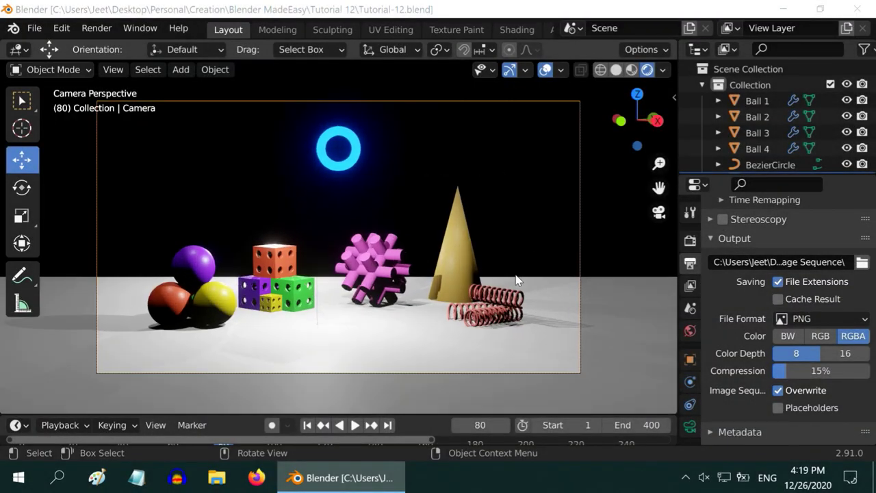
- Check the available output file formats, keeping PNG, and render the animation, closing the render window when done
scroll(515, 279, up, 1)
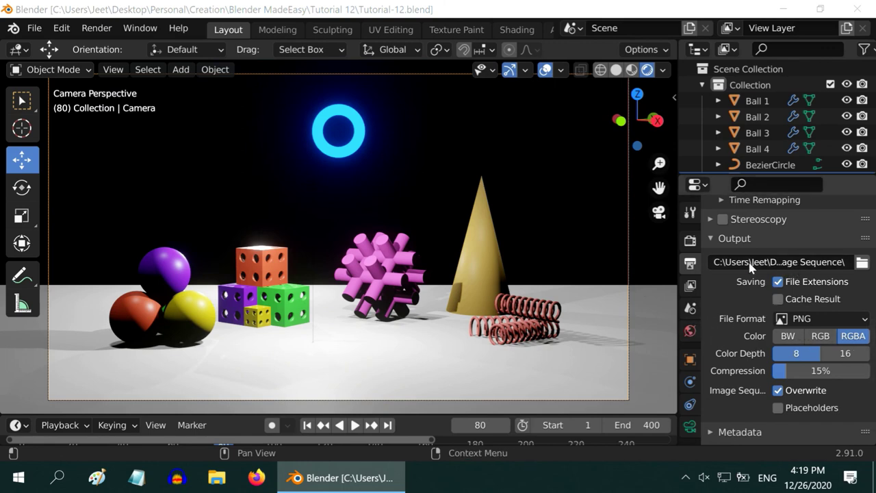
click(809, 319)
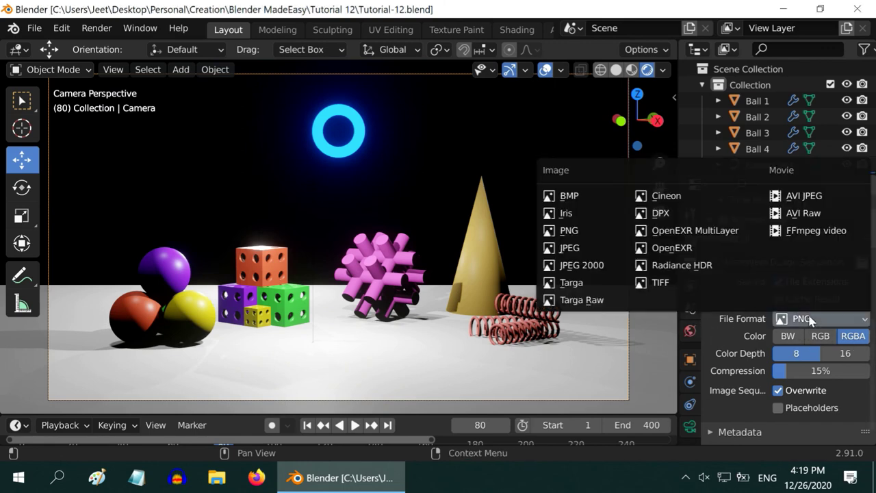
click(809, 319)
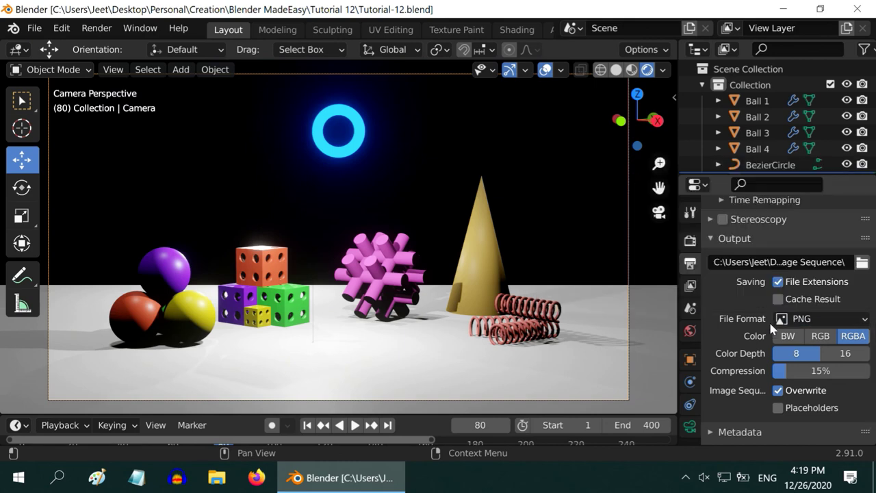
click(95, 31)
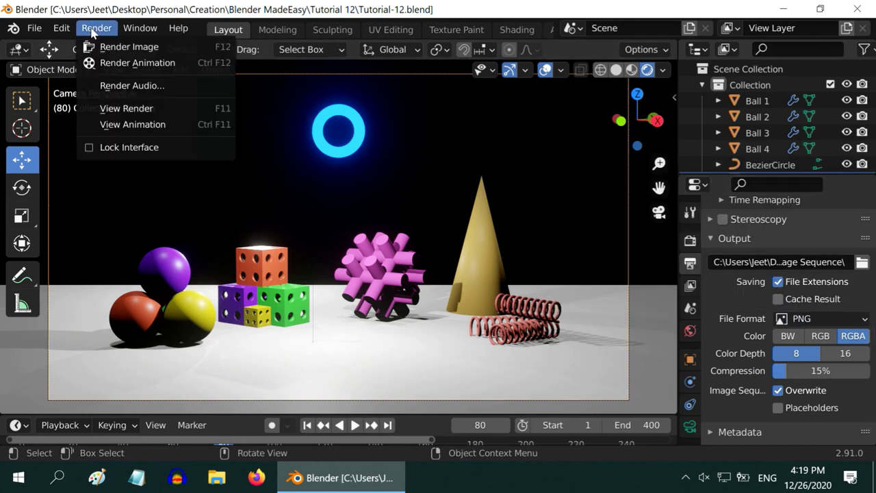
click(161, 64)
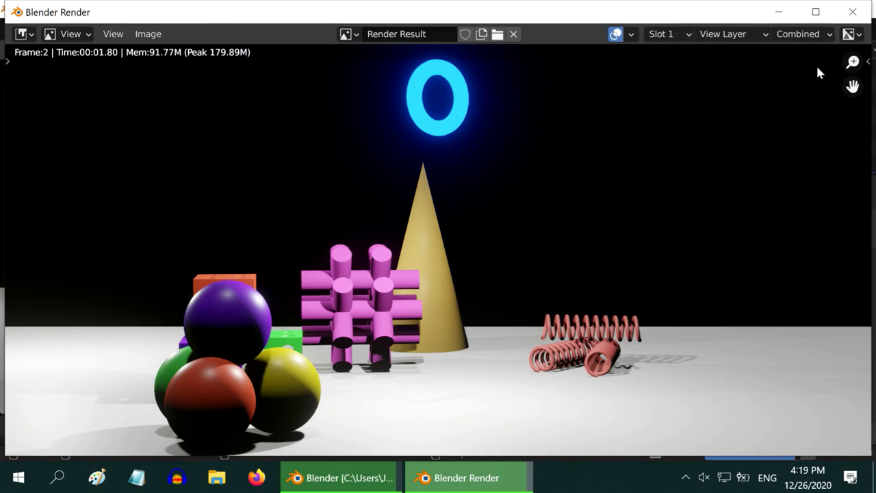
click(850, 14)
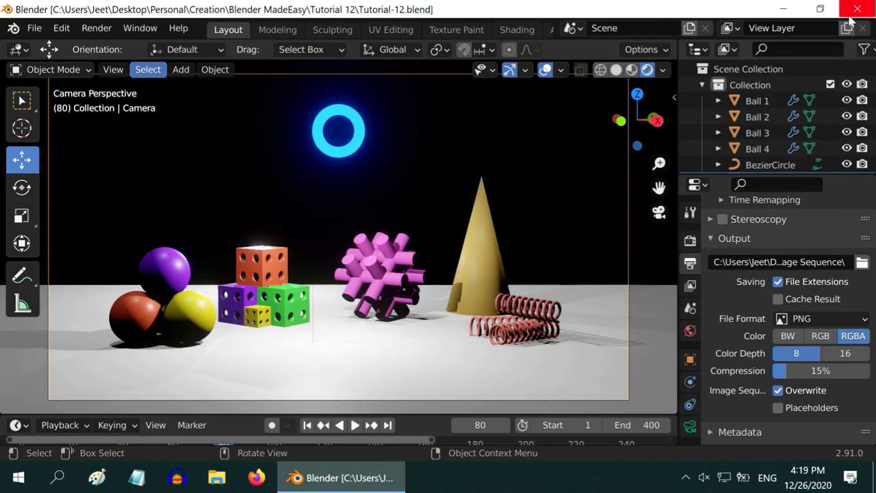
- Look through the rendered frames in the desktop's Image Sequence folder
click(784, 16)
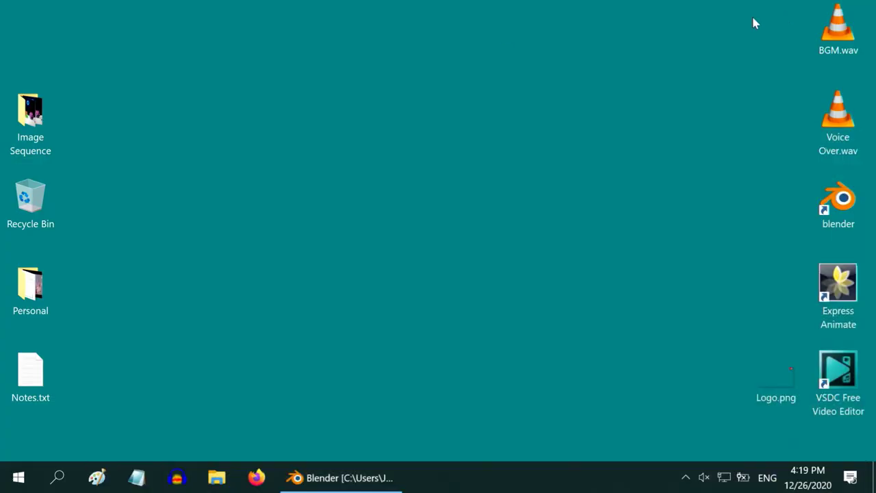
double_click(38, 115)
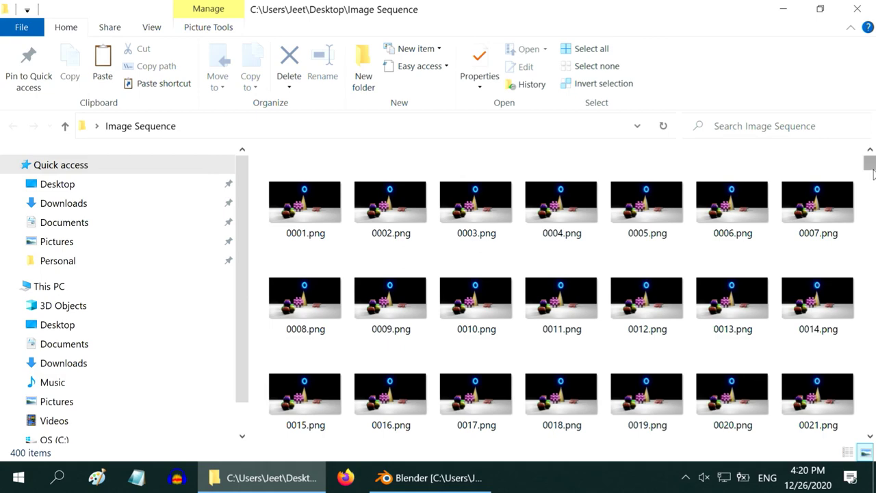
mouse_move(871, 169)
mouse_down()
mouse_move(873, 205)
mouse_move(873, 168)
mouse_up()
click(857, 9)
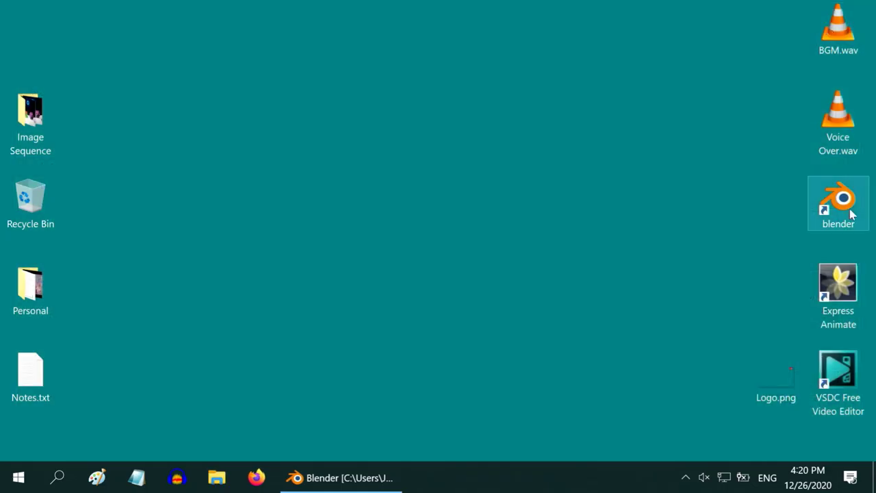
- Start a second Blender session with a Video Editing file and add all images from the desktop's Image Sequence folder as one strip
double_click(852, 219)
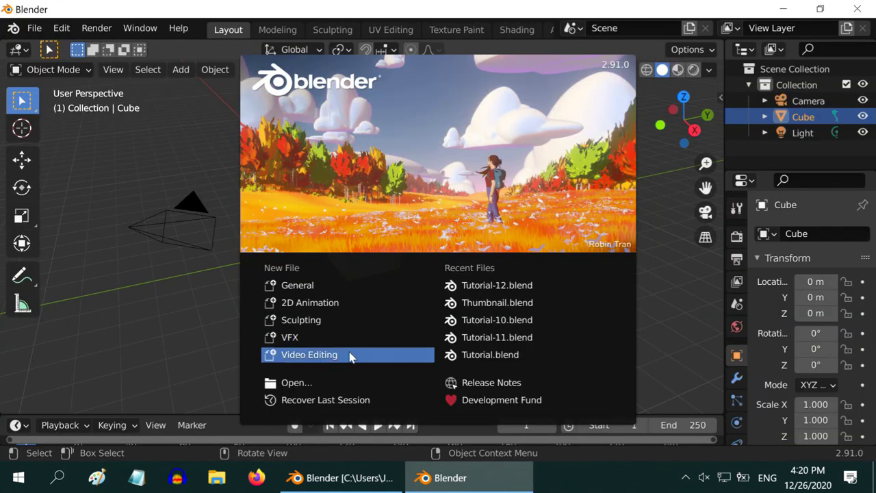
click(346, 357)
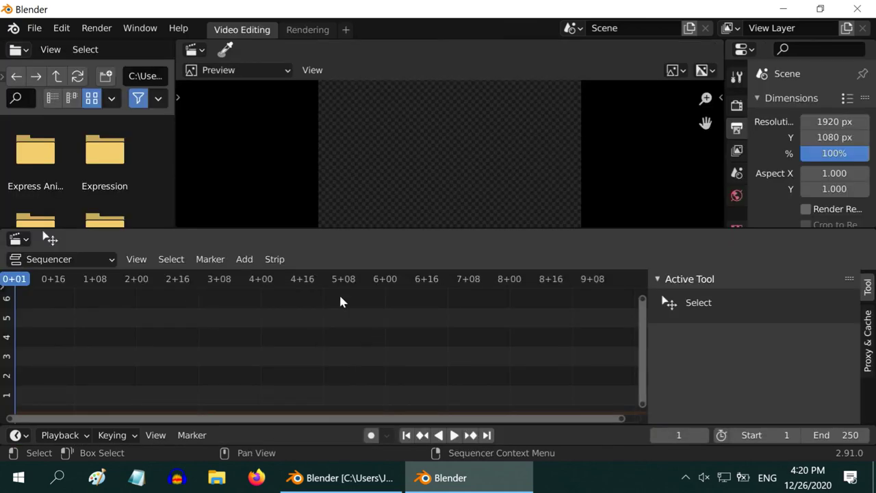
click(245, 259)
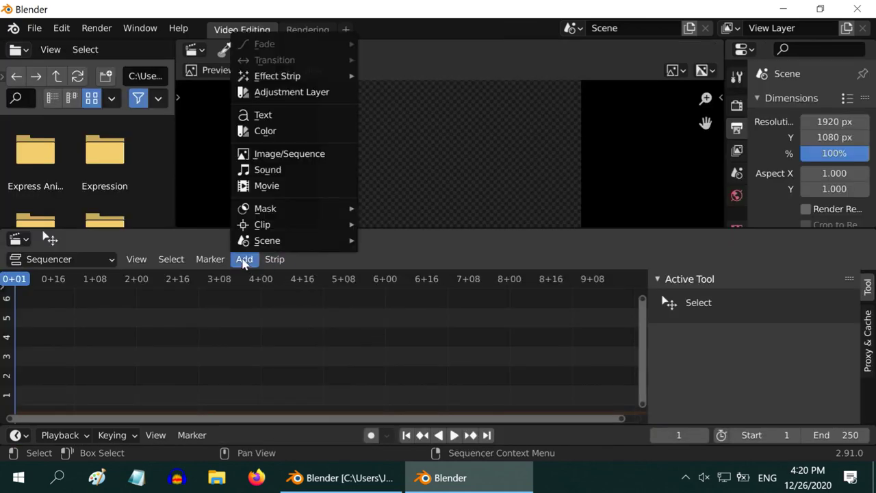
click(293, 154)
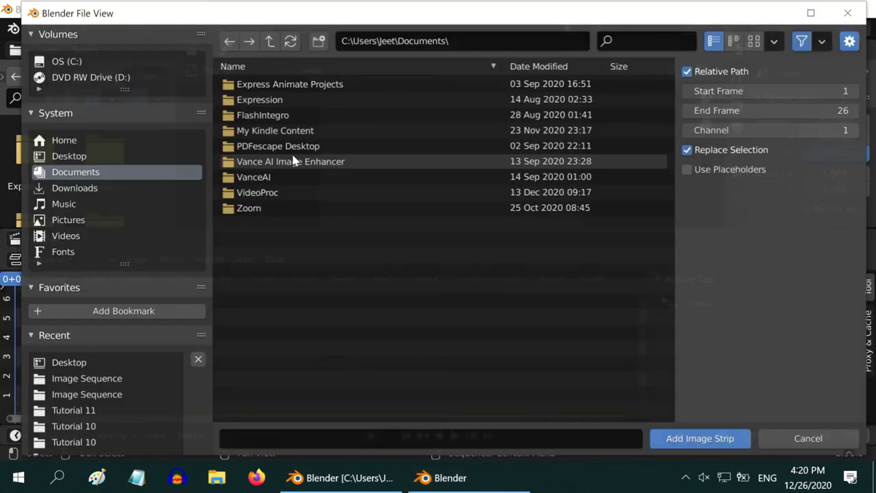
click(66, 363)
double_click(258, 83)
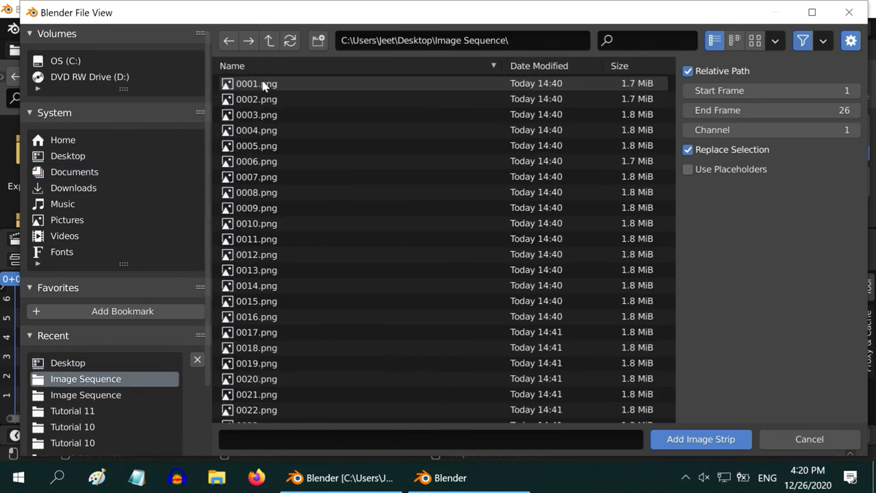
click(263, 88)
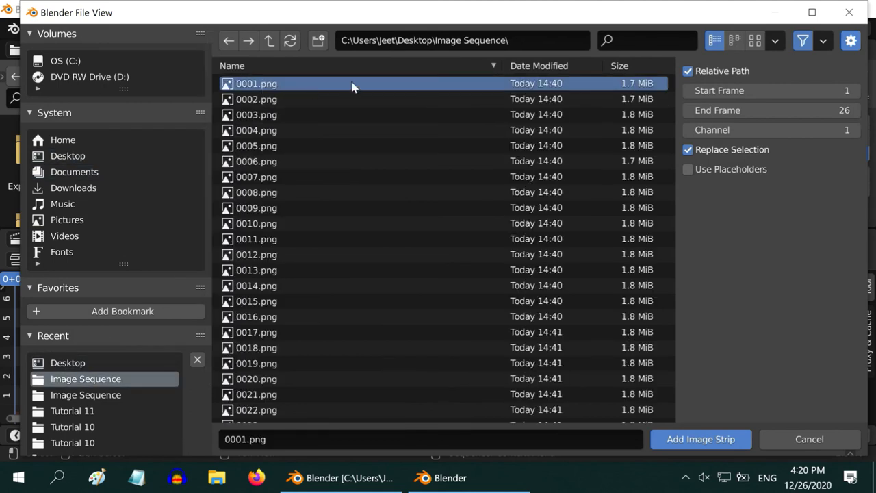
key(a)
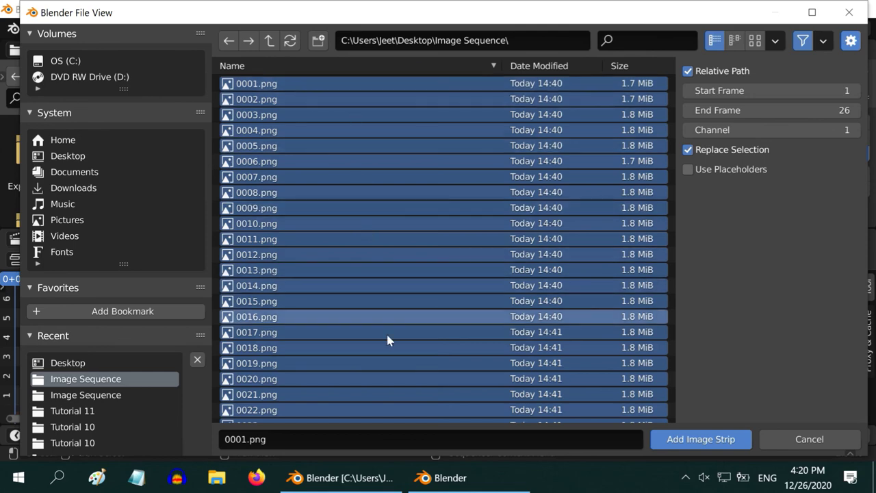
click(683, 441)
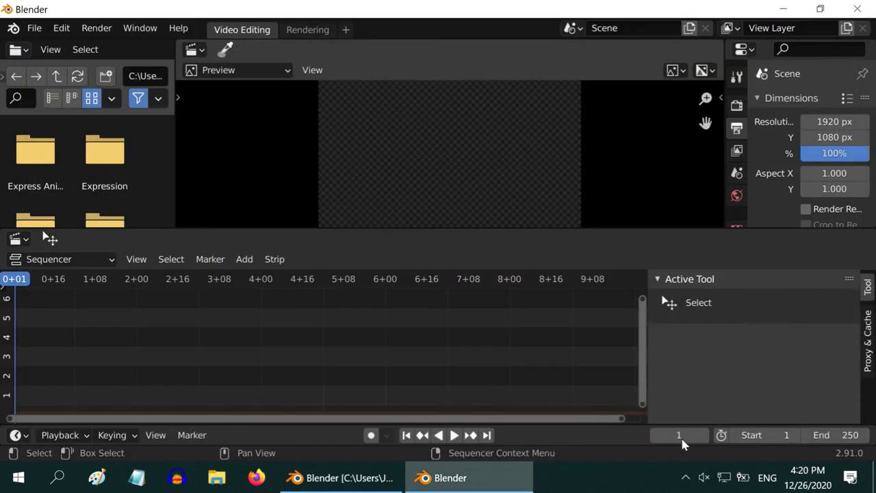
scroll(494, 280, down, 4)
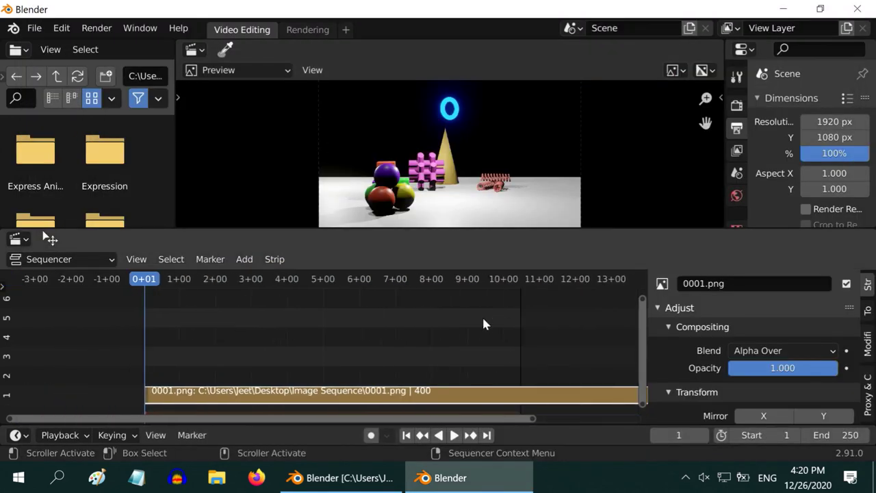
drag(452, 419, 554, 419)
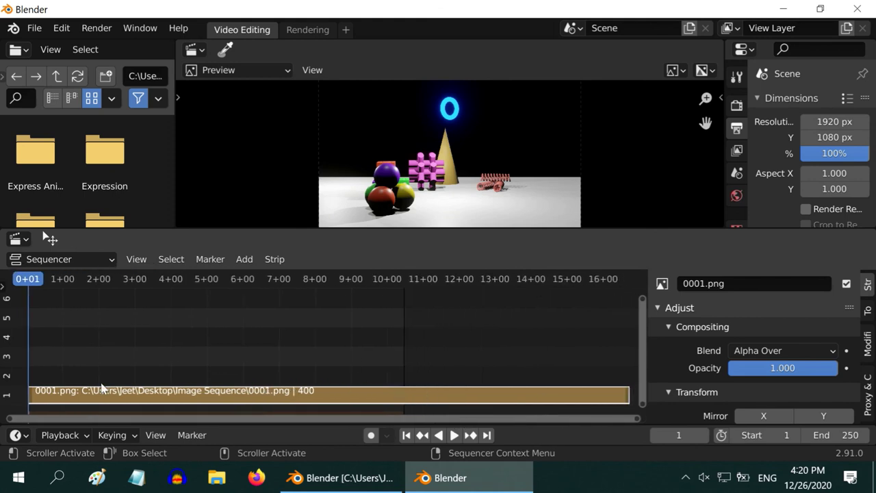
- Add BGM.wav from the desktop to the sequencer as a sound strip
click(244, 259)
click(268, 171)
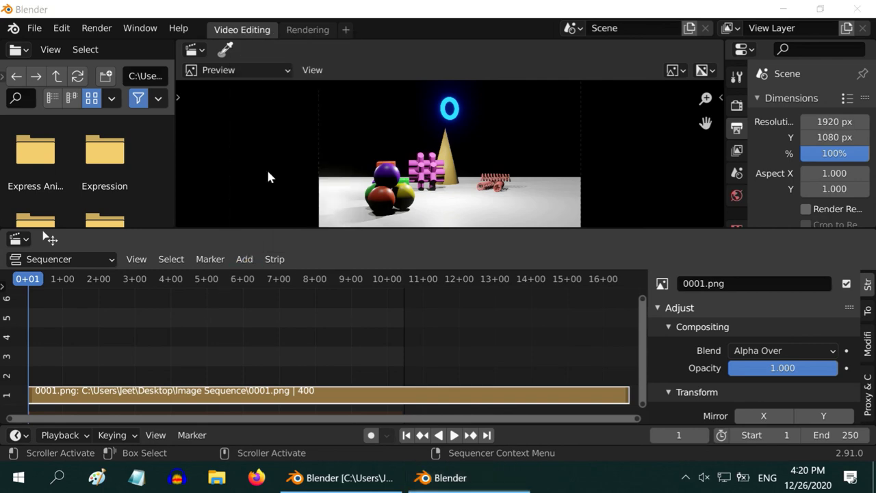
click(56, 380)
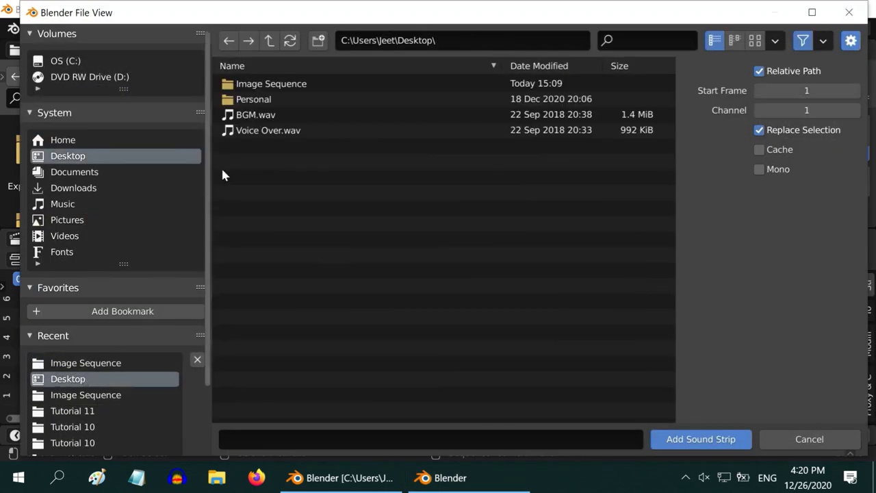
click(258, 115)
click(699, 439)
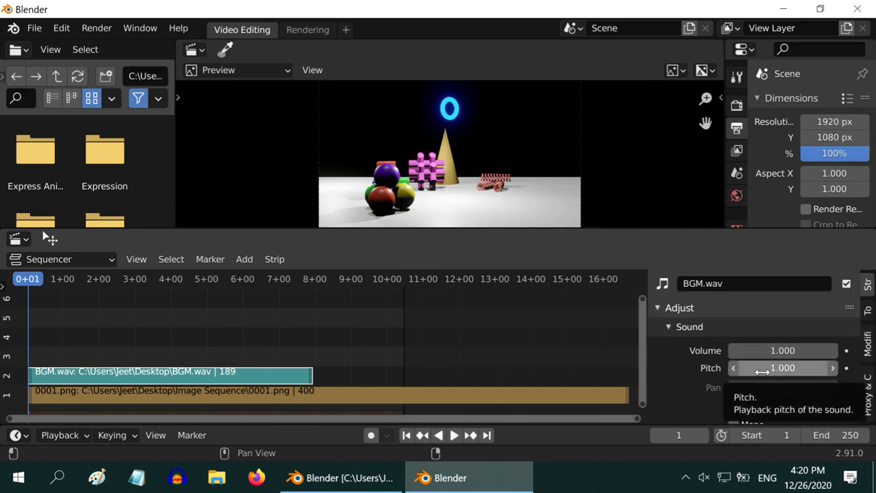
- Add Voice Over.wav as a sound strip and move it to channel 2, directly after the BGM.wav strip
click(244, 259)
click(274, 171)
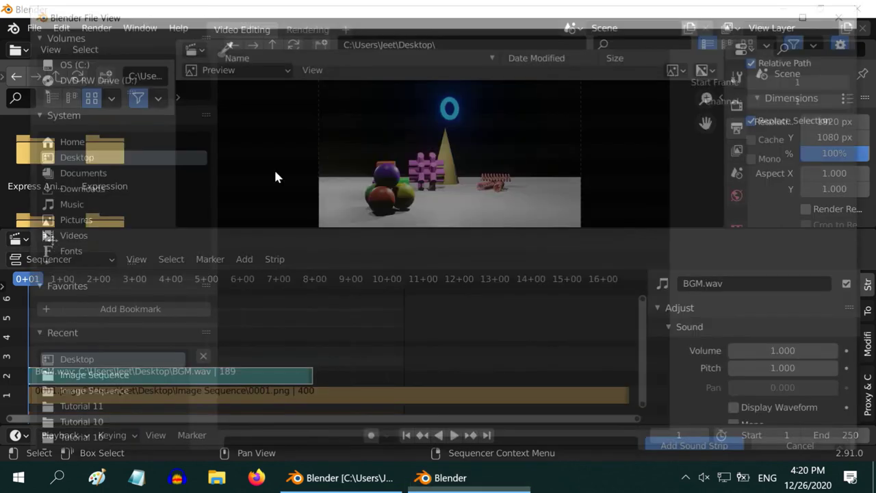
click(252, 132)
click(693, 439)
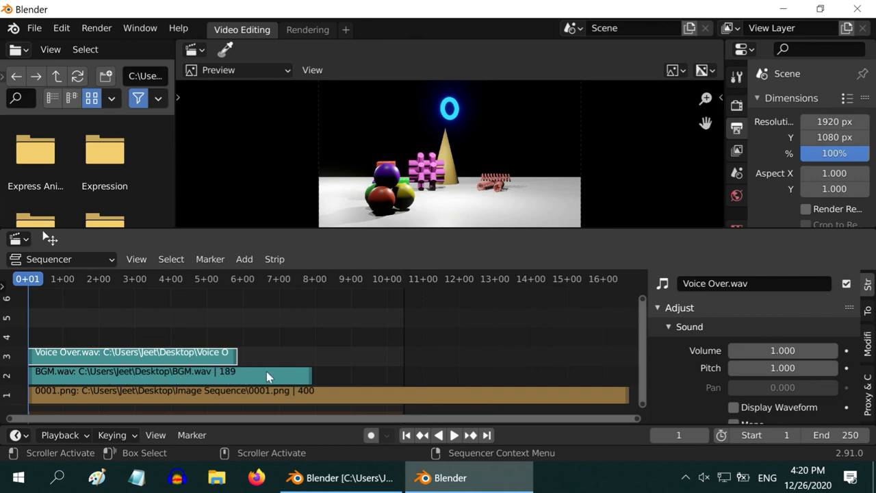
drag(87, 357, 346, 373)
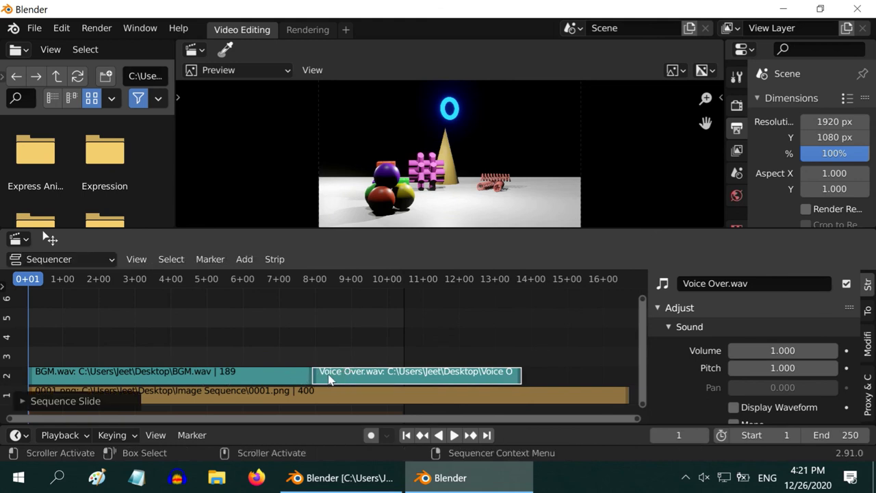
- Look through the image sequence strip's settings and add a Color Balance modifier to the strip
click(247, 395)
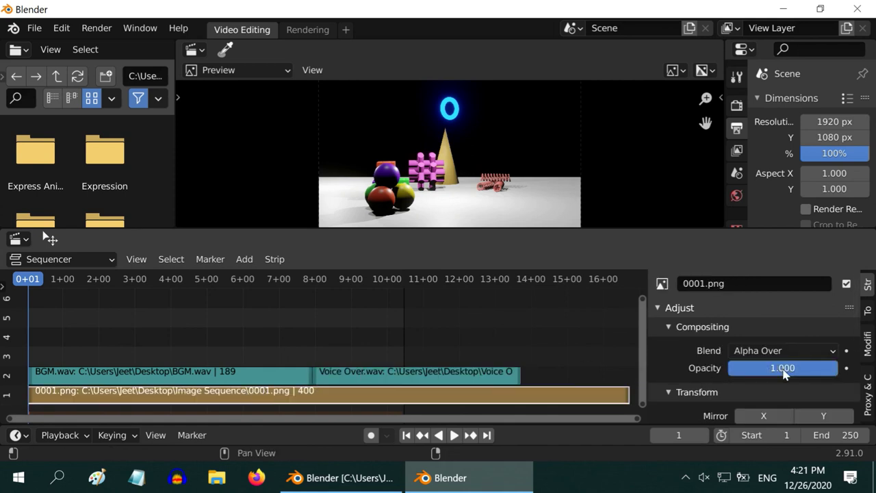
scroll(785, 375, down, 2)
scroll(785, 373, down, 3)
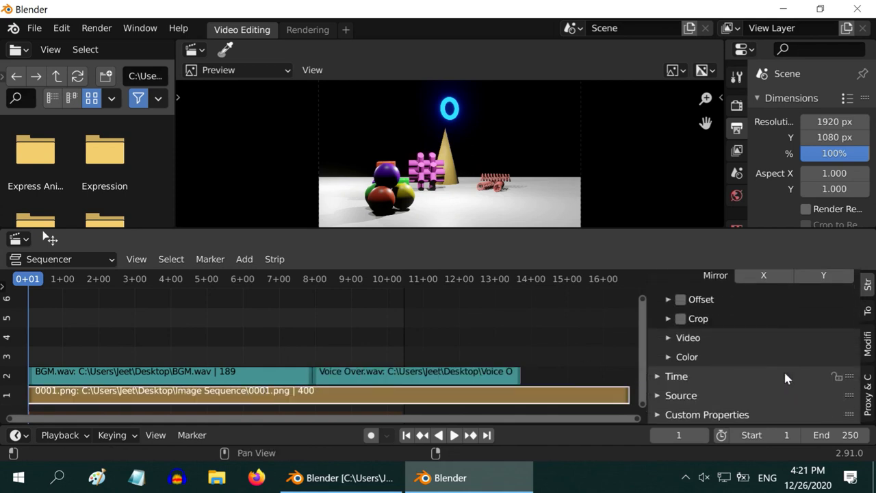
scroll(783, 375, up, 5)
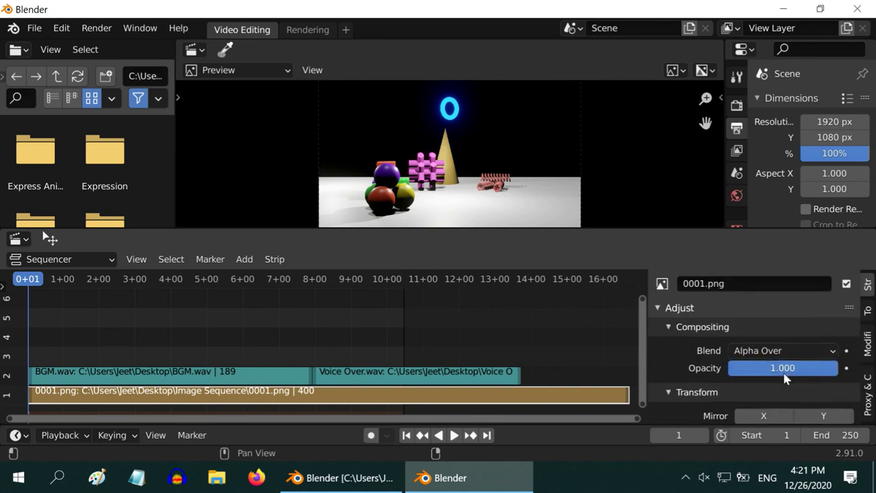
click(870, 345)
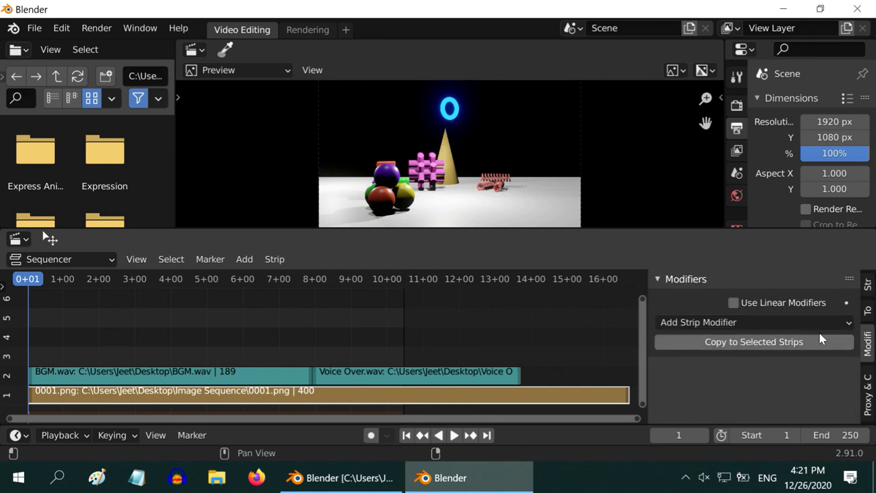
click(744, 323)
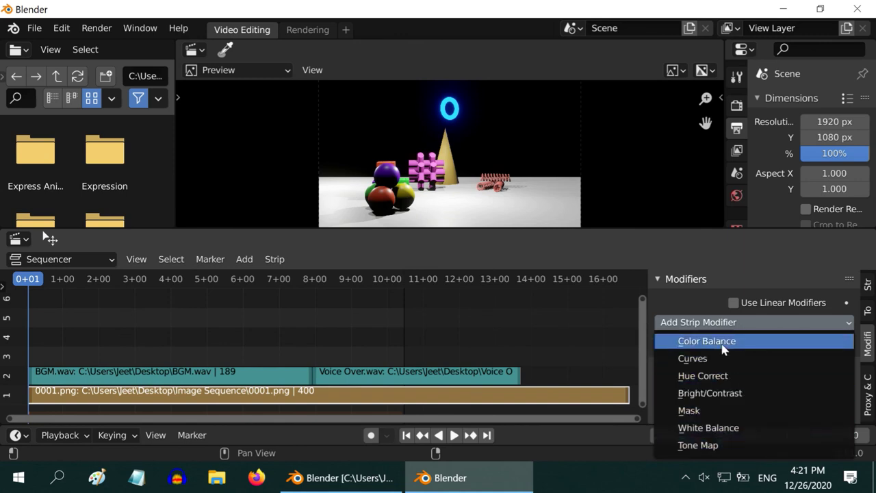
click(750, 340)
scroll(773, 376, down, 7)
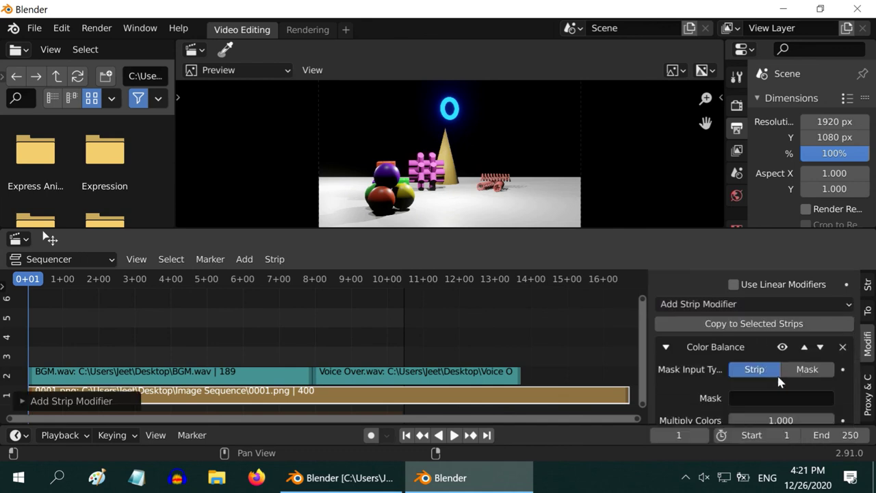
- Remove the Color Balance modifier from the image sequence strip and return to the strip's general settings
scroll(770, 355, up, 7)
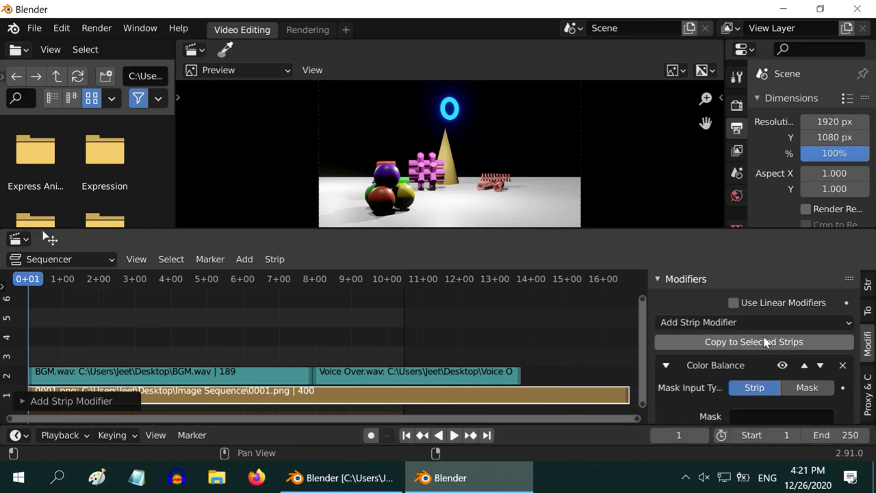
click(842, 364)
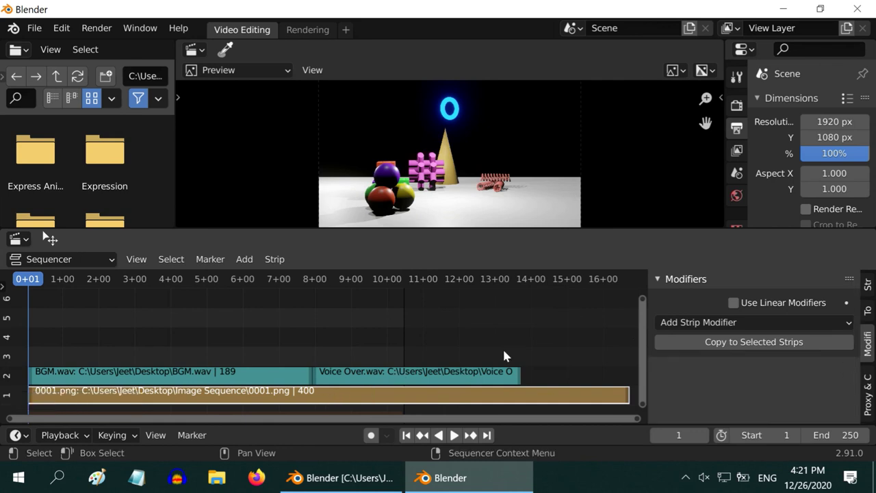
click(867, 284)
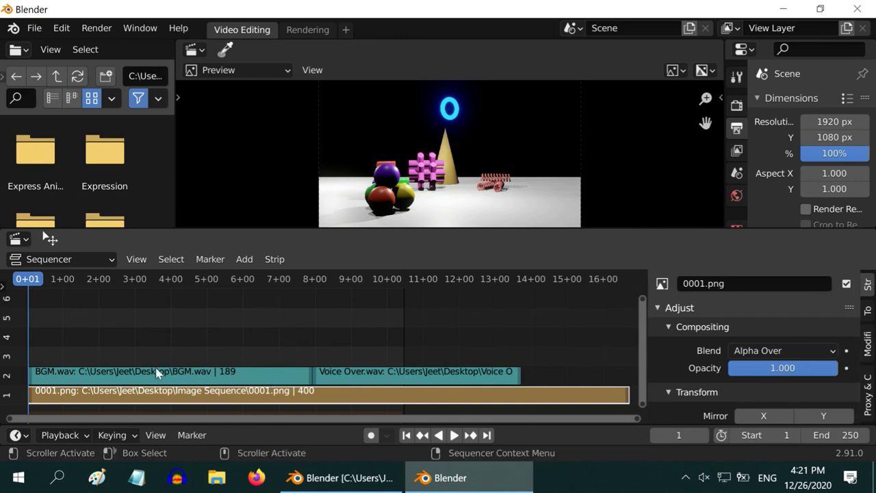
- Add Logo.png from the desktop to the sequencer as an image strip and set its opacity to 0.4
click(245, 260)
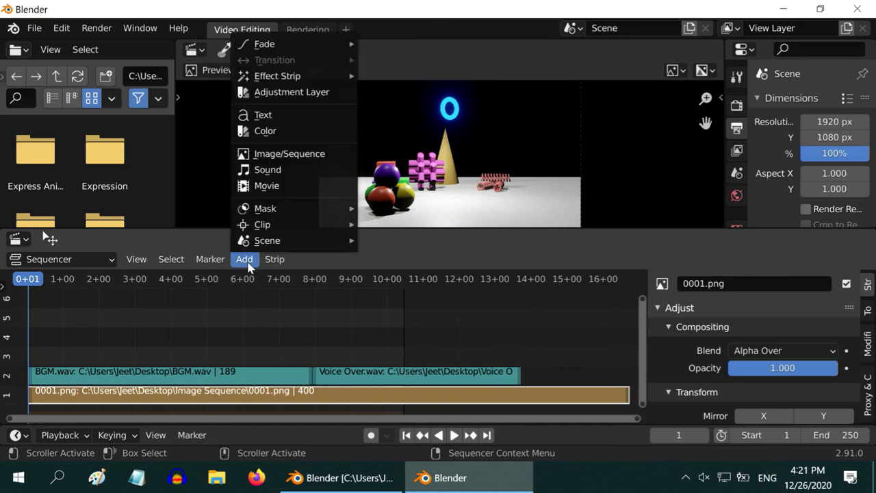
click(278, 160)
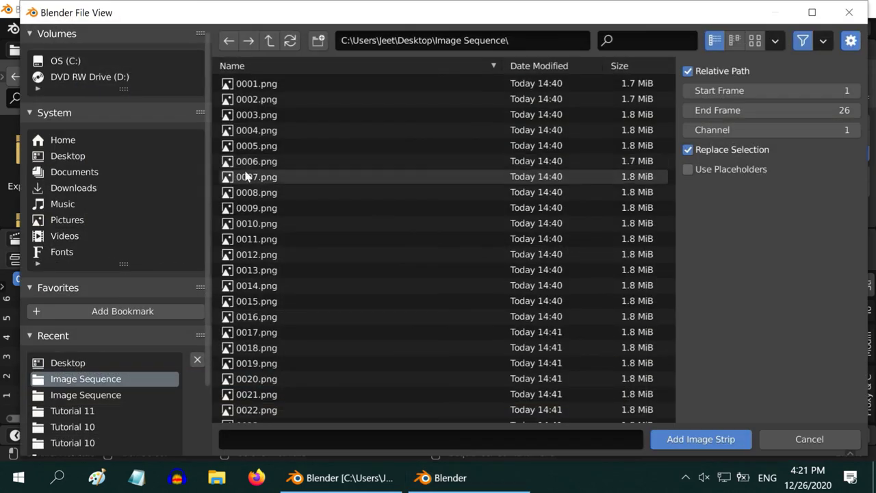
click(84, 366)
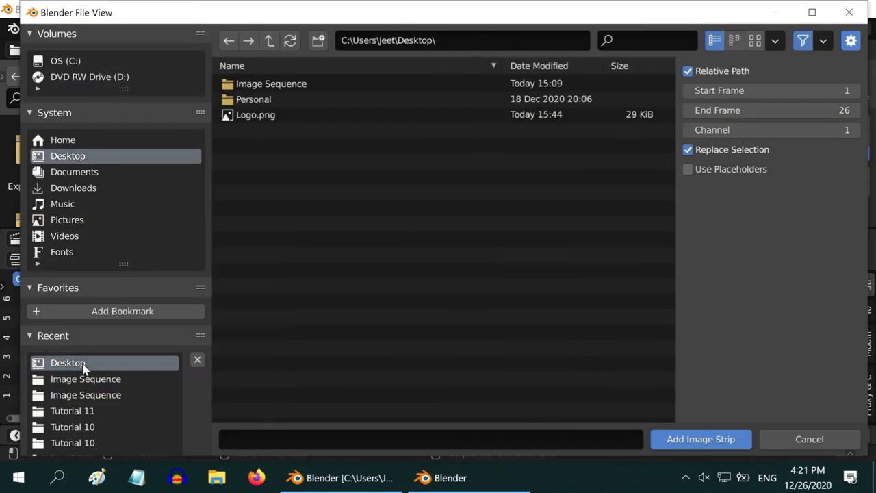
click(252, 116)
click(707, 438)
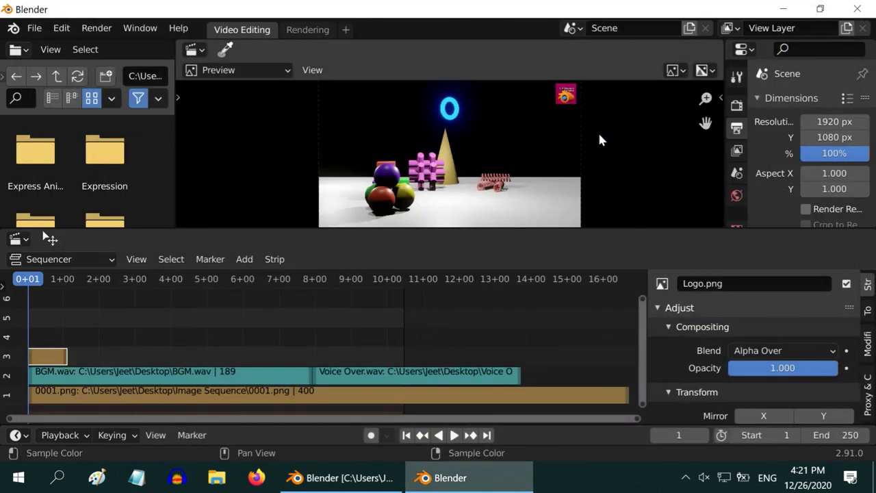
click(783, 370)
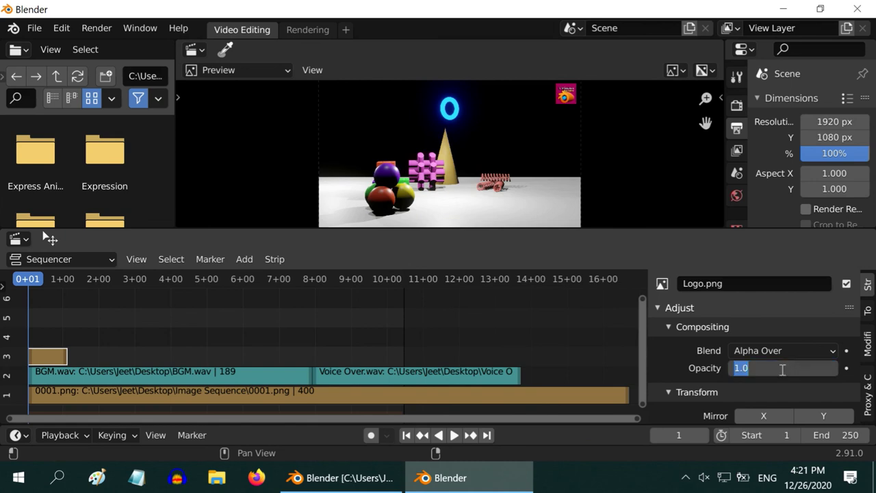
text(0.4)
key(Return)
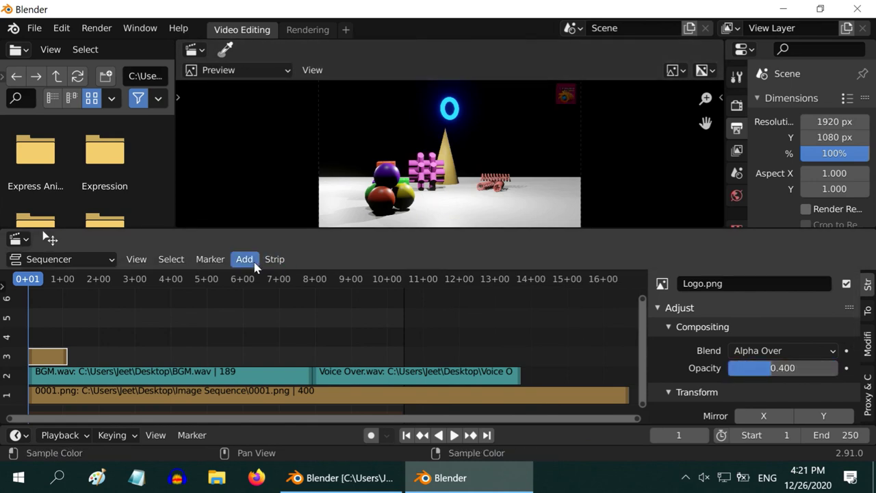
- Add a text strip to the sequencer and set its location to X 0.15 and Y 0.9
click(252, 264)
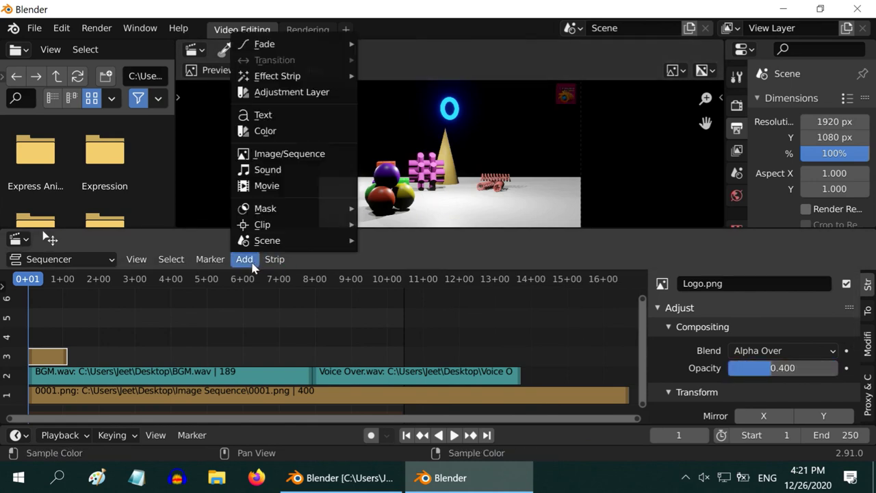
click(267, 115)
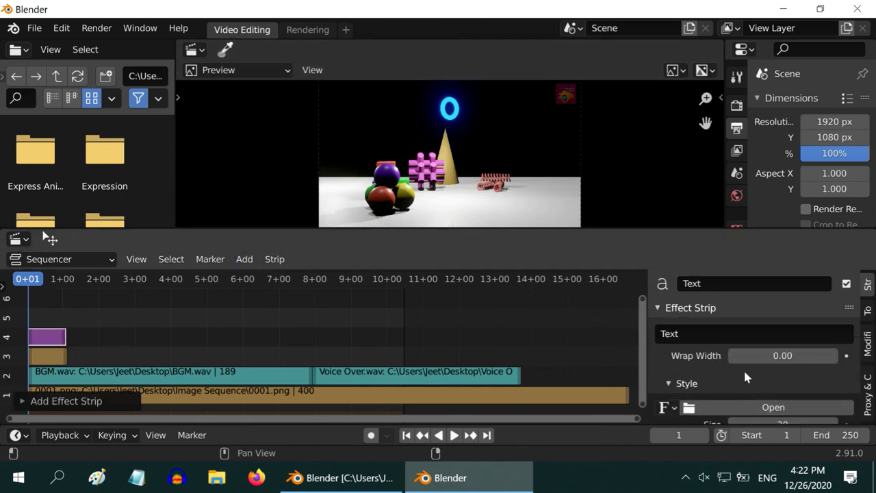
scroll(743, 368, down, 5)
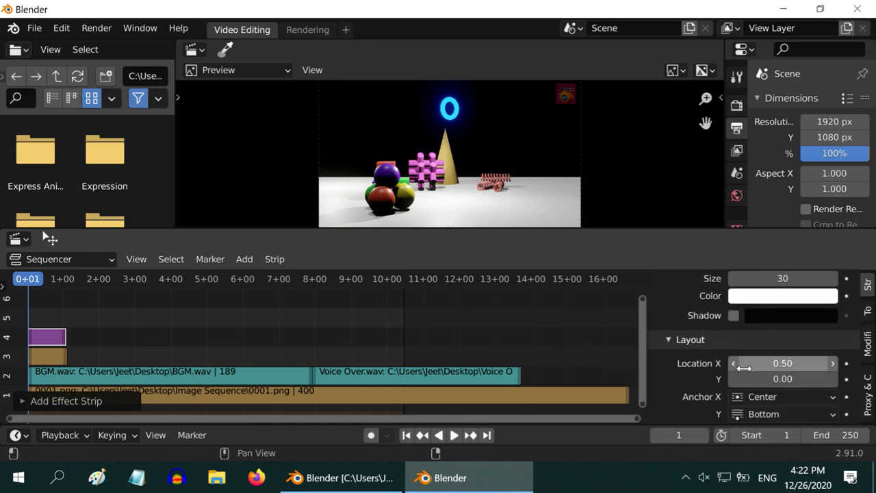
scroll(743, 368, down, 2)
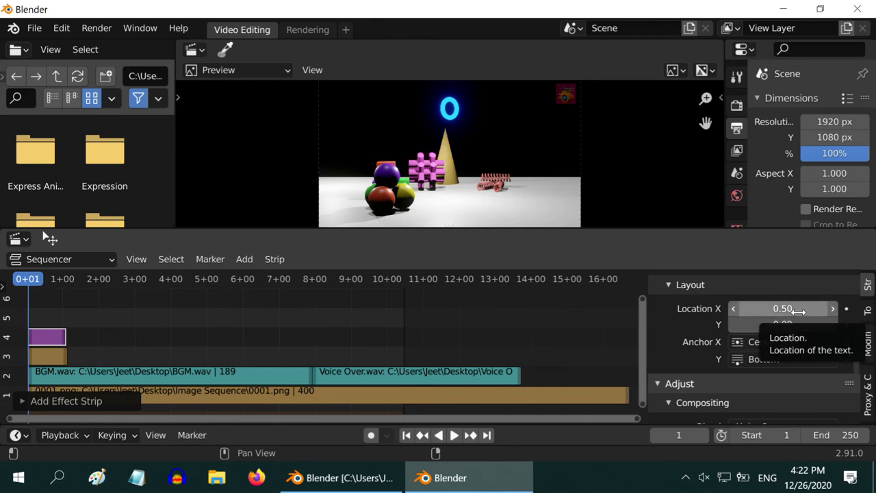
click(794, 308)
key(BackSpace)
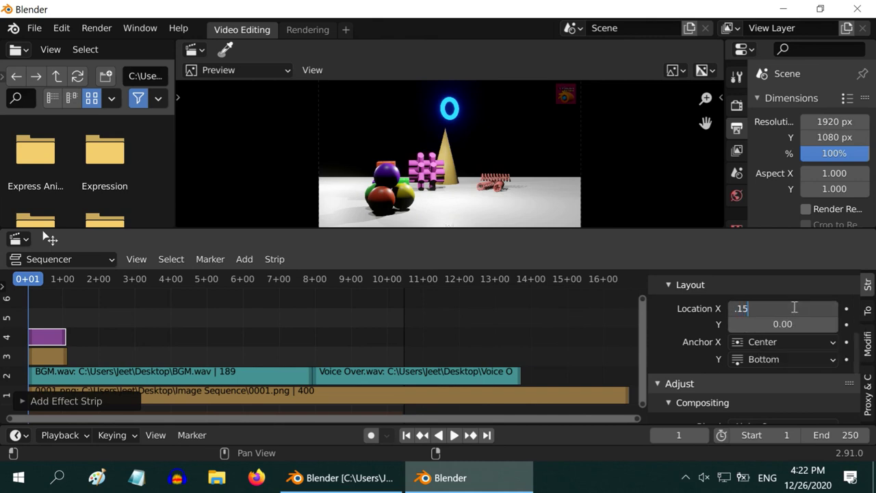
text(.15)
key(Return)
click(794, 324)
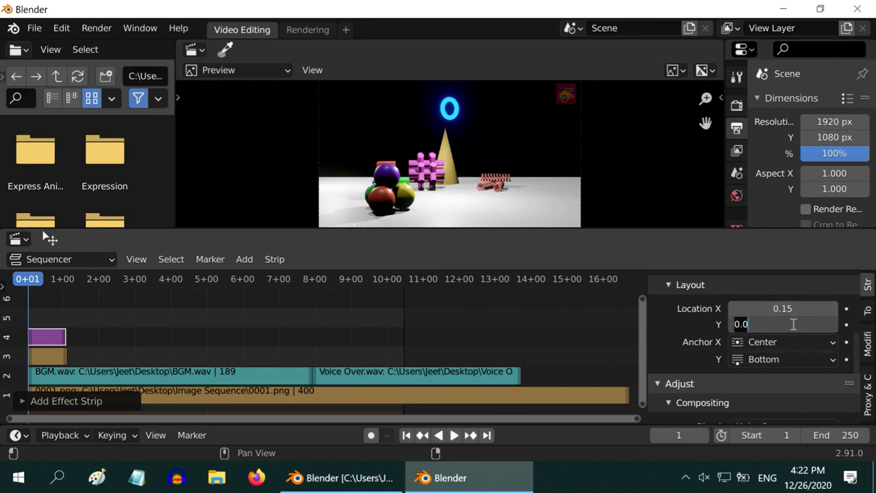
text(.9)
key(Return)
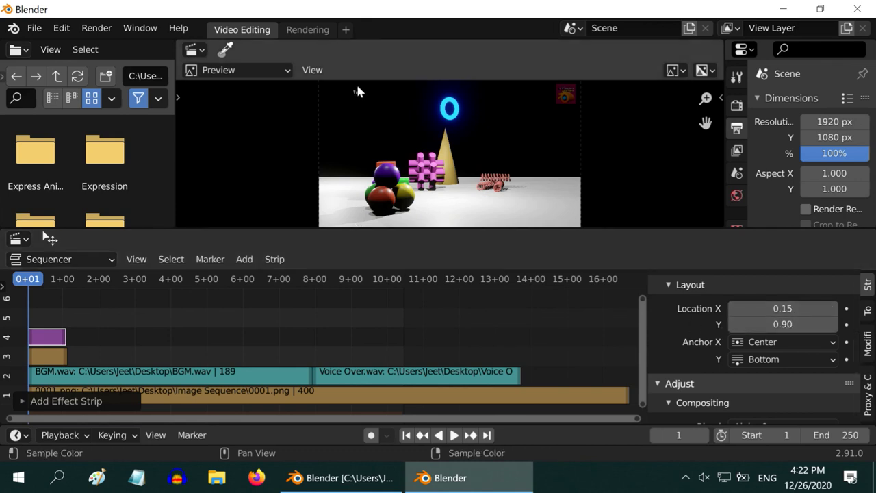
- Change the text strip's content to "5 Minutes Blender"
scroll(728, 335, up, 8)
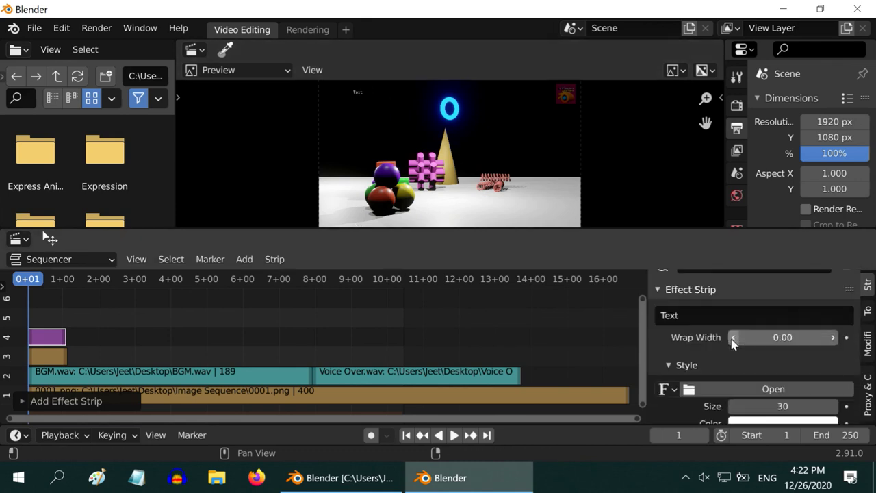
click(688, 334)
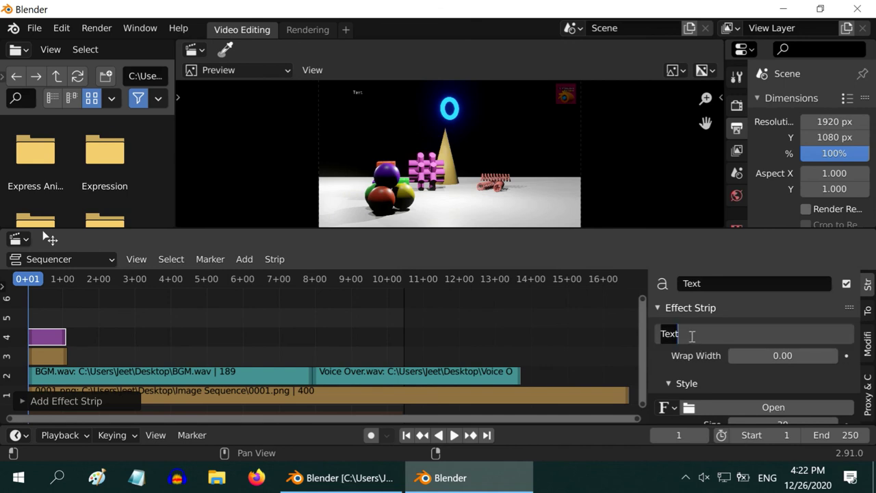
text(5 Min)
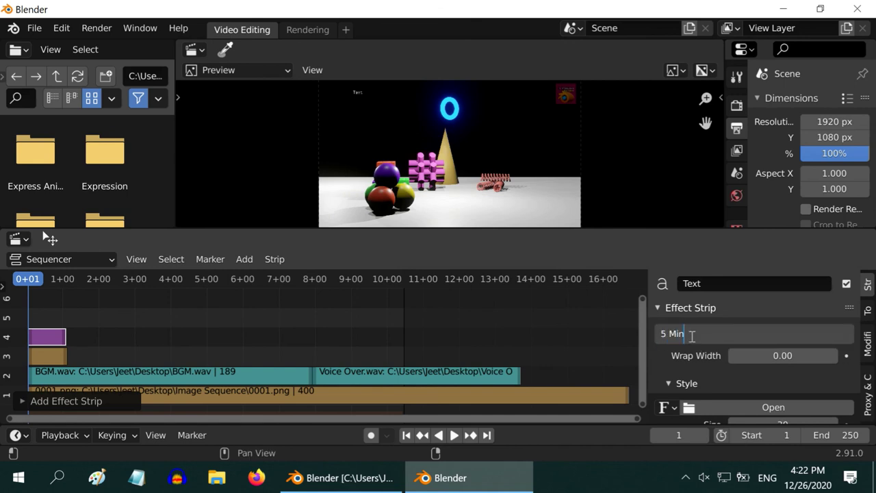
text(utes Blender)
key(Return)
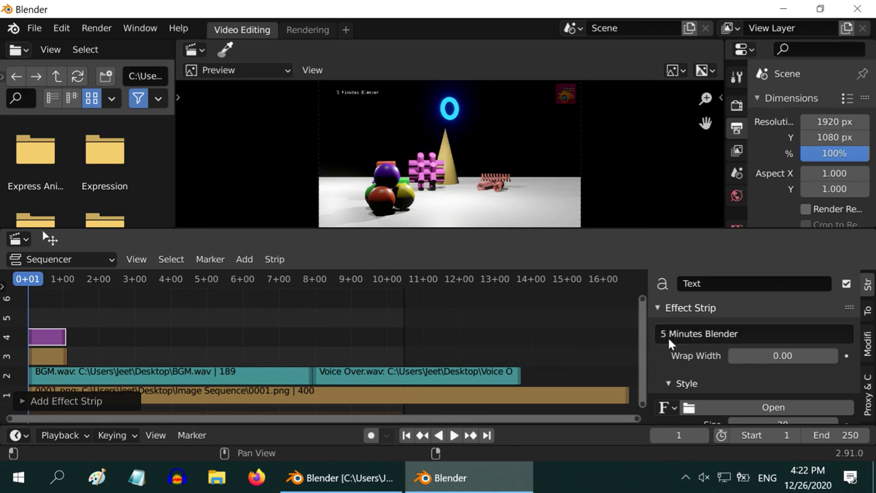
- Set the text strip's opacity to 0.5
scroll(753, 362, down, 3)
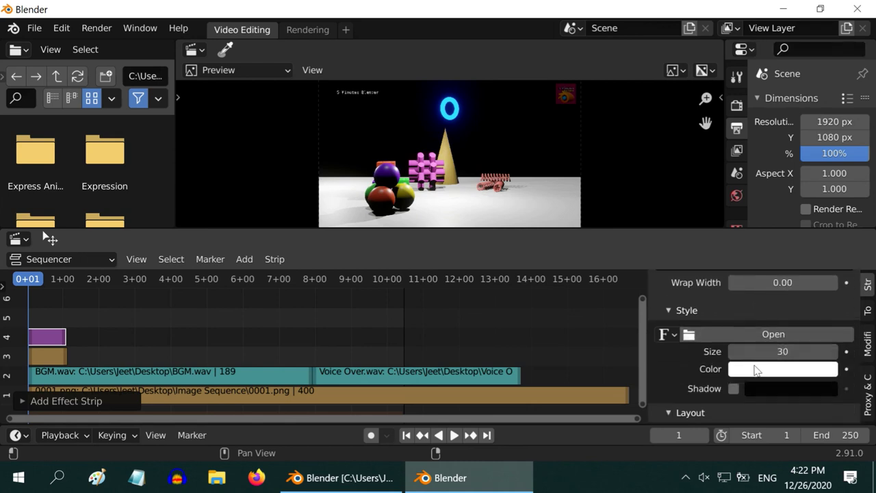
scroll(755, 370, down, 9)
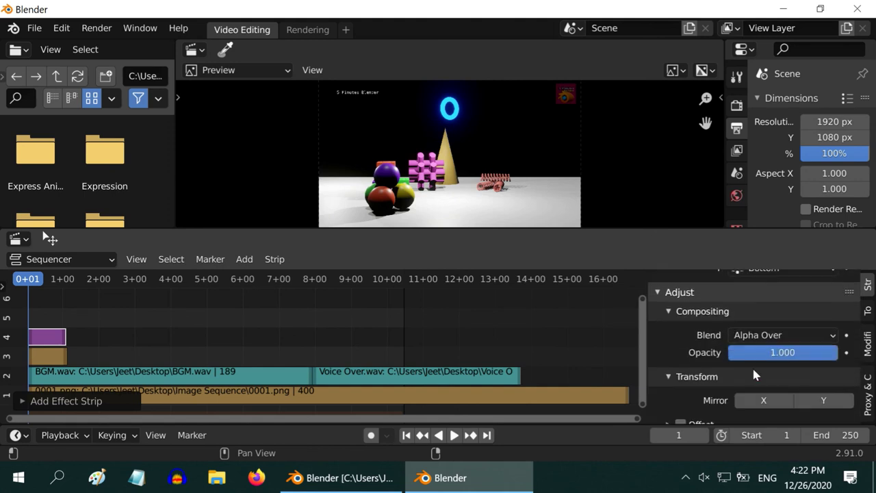
double_click(769, 352)
text(0.5)
key(Return)
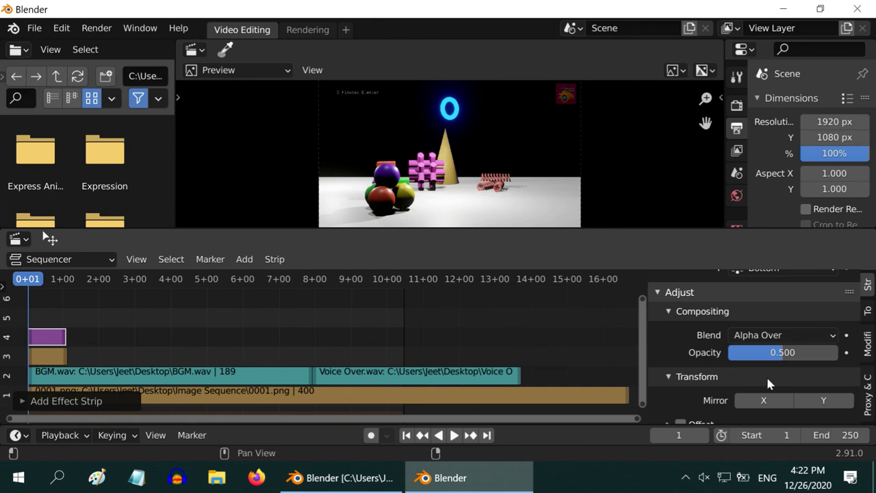
- Set the text strip's duration to 400 frames in its time settings
scroll(759, 374, down, 3)
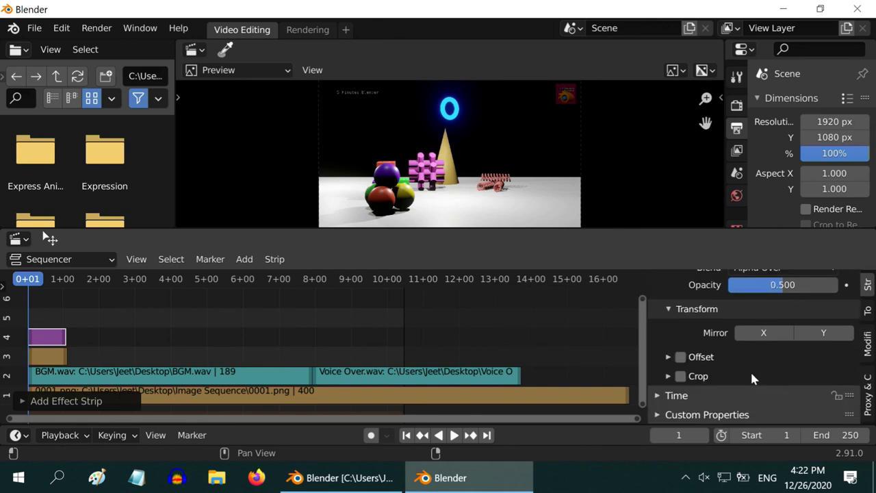
click(657, 397)
scroll(744, 368, down, 4)
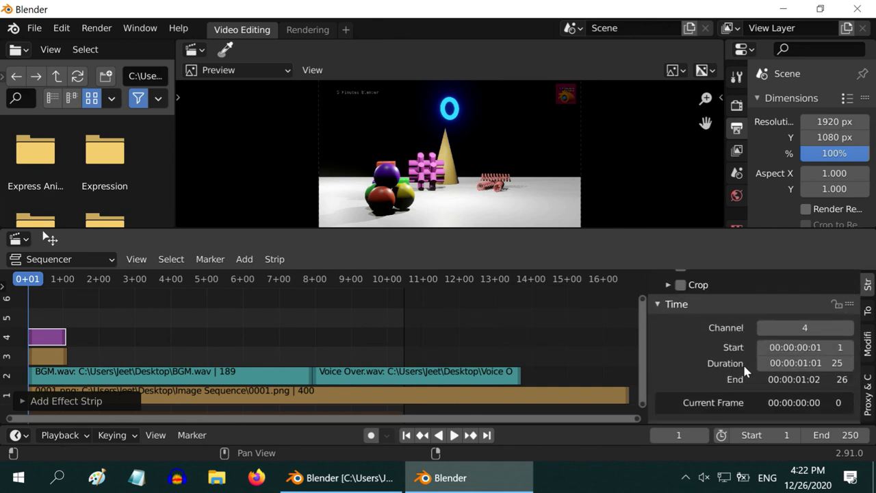
click(840, 364)
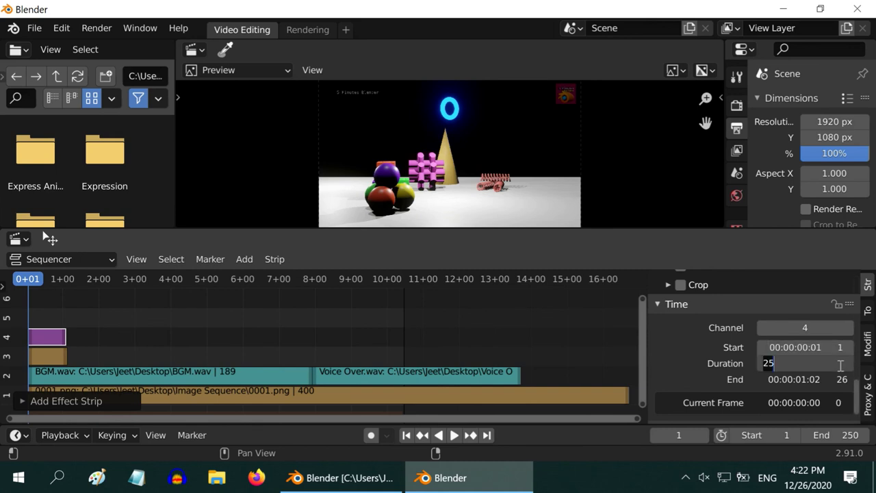
text(400)
key(Return)
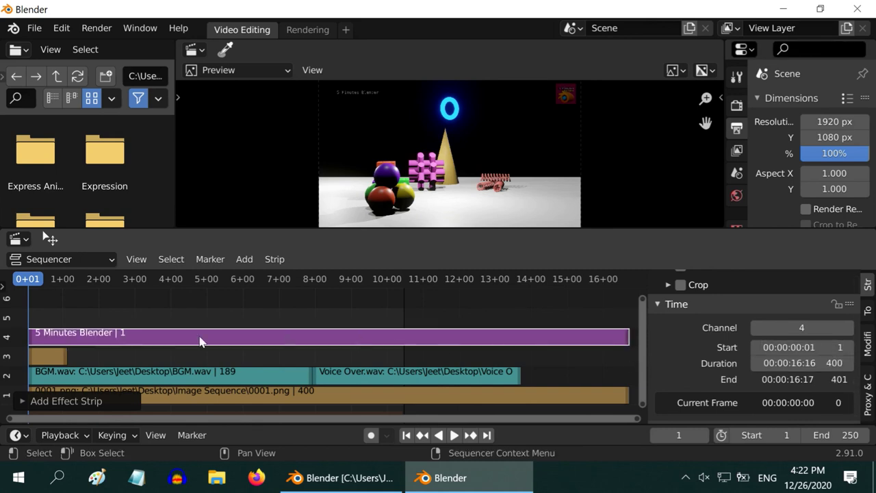
- Select the Logo.png strip in channel 3 and set its duration to 400 frames
click(43, 356)
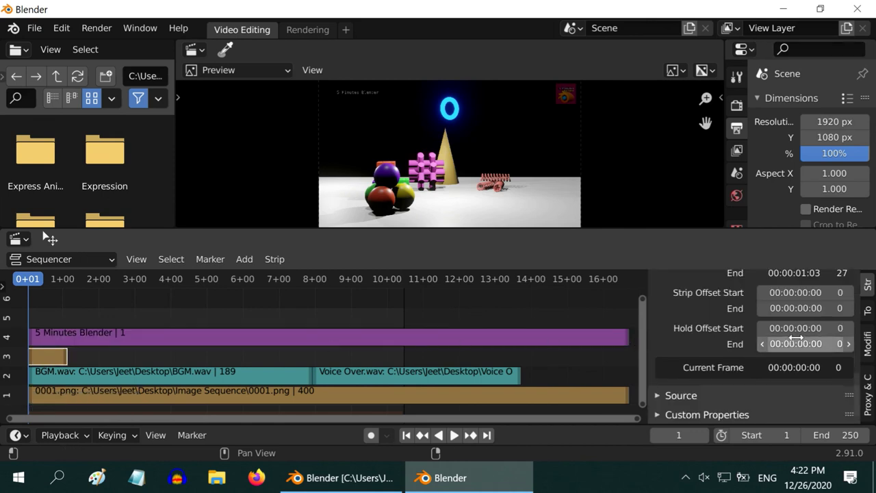
scroll(816, 330, up, 2)
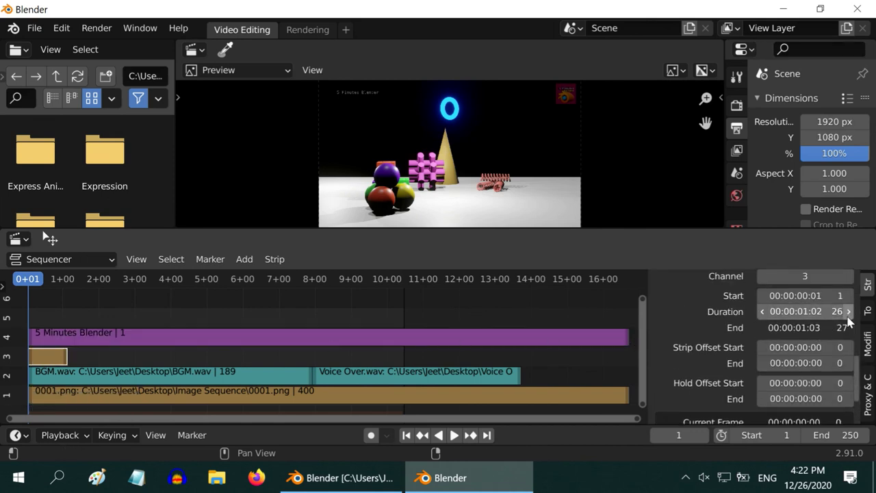
drag(847, 316, 847, 317)
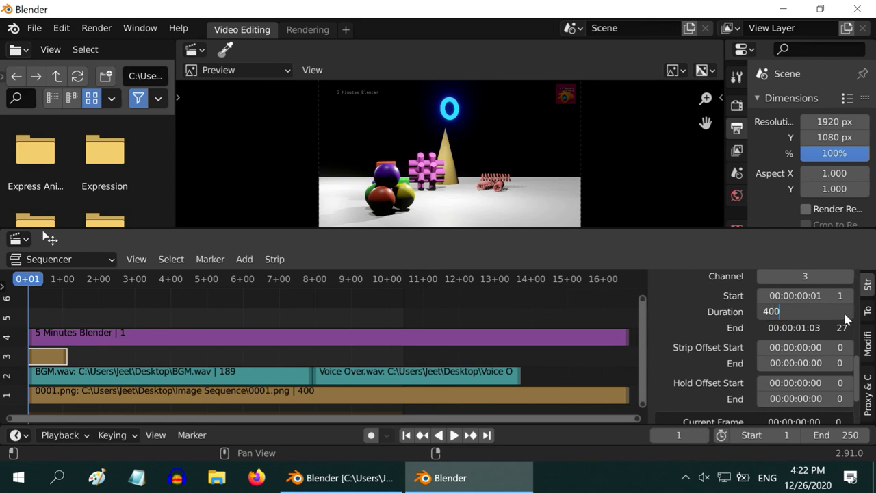
text(400)
key(Return)
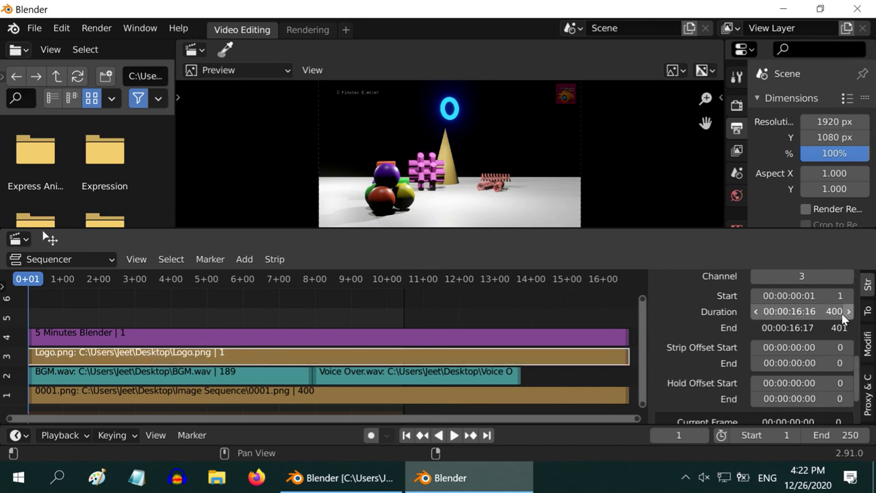
- Apply a Fade In and Out to the image sequence strip in channel 1
click(212, 397)
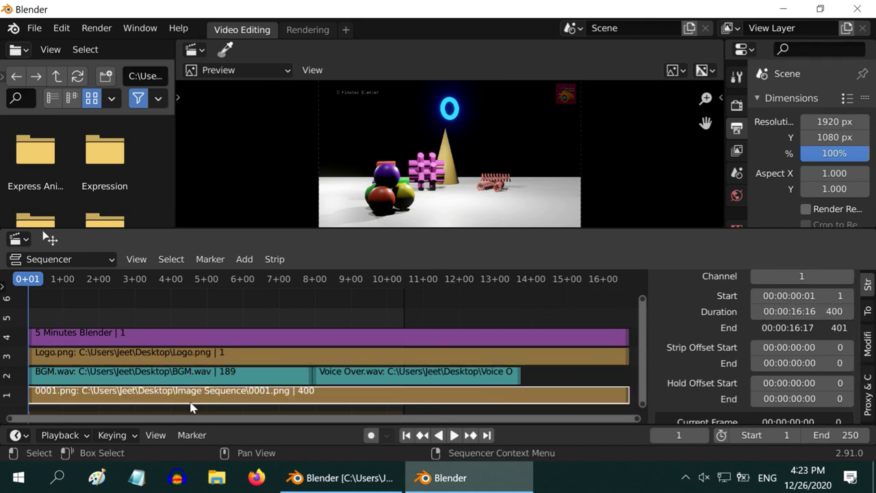
click(243, 260)
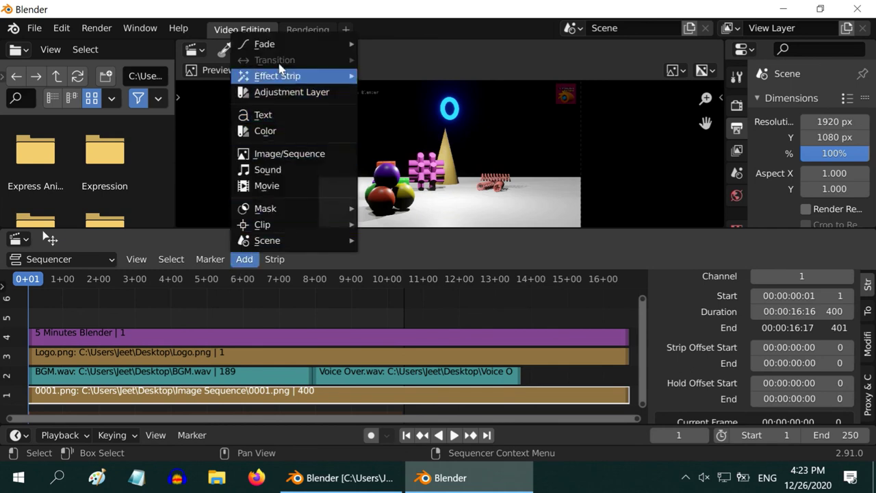
mouse_move(288, 46)
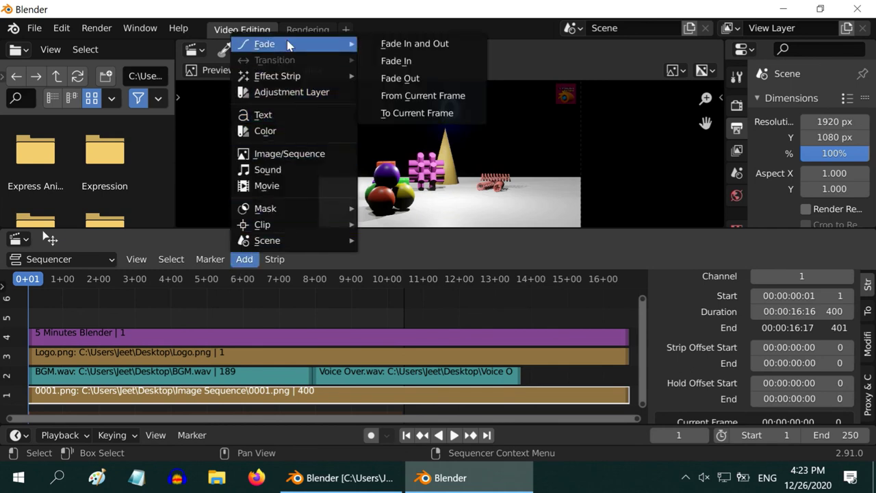
click(399, 45)
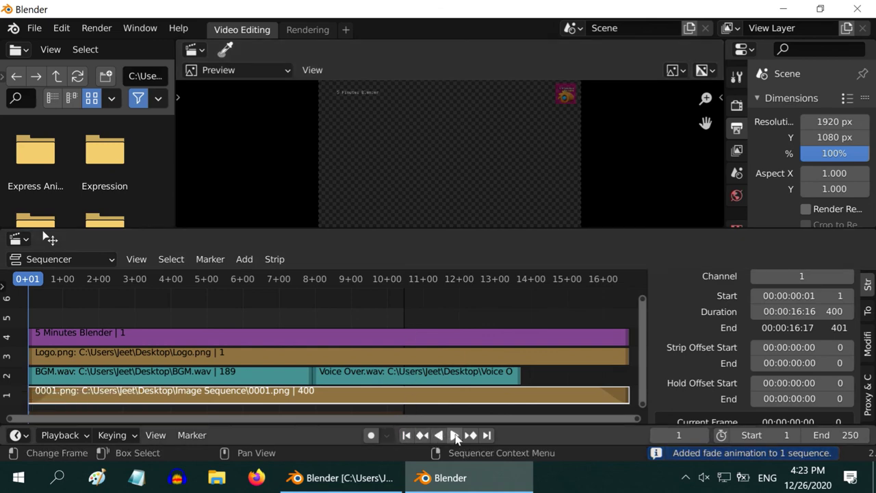
- Play the sequence in the preview to check the fade-in, then pause it
click(455, 436)
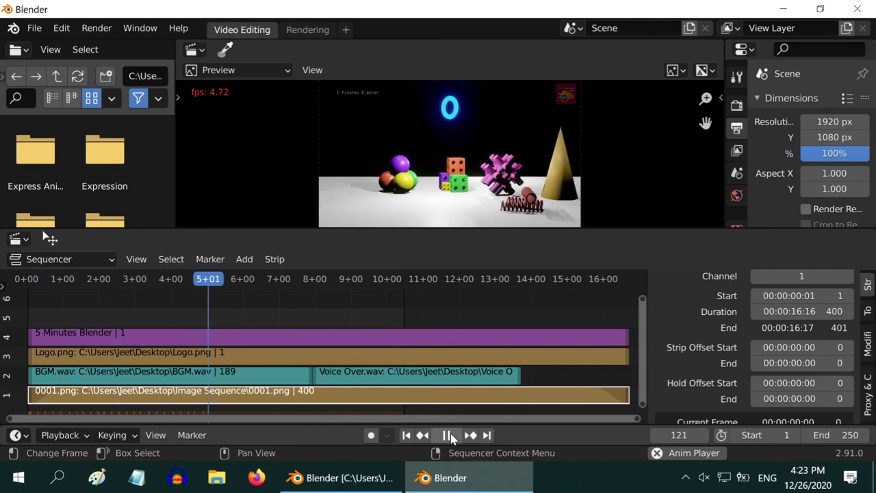
click(449, 435)
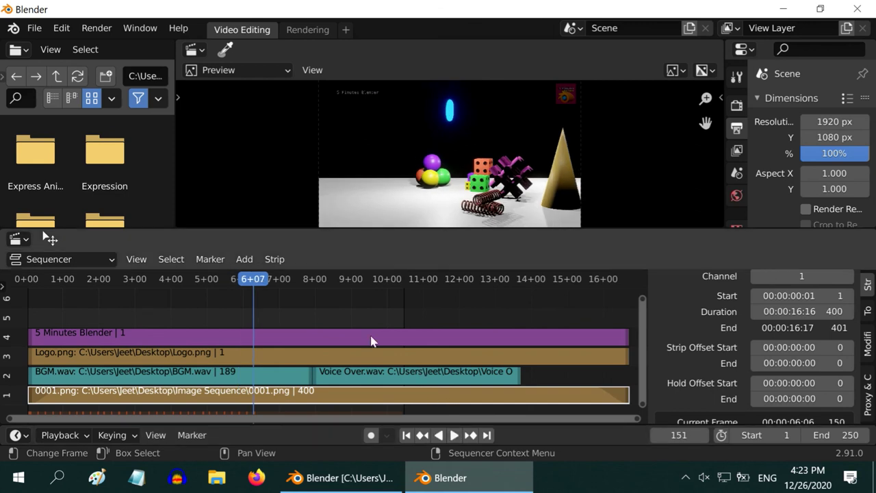
- Apply a Fade In and Out to the text strip in channel 4 and to the Logo.png strip in channel 3
click(363, 340)
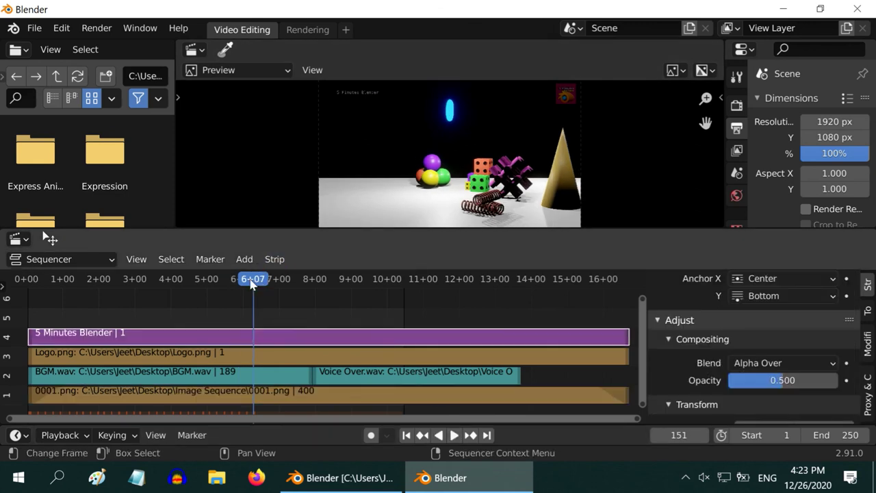
click(245, 259)
mouse_move(294, 42)
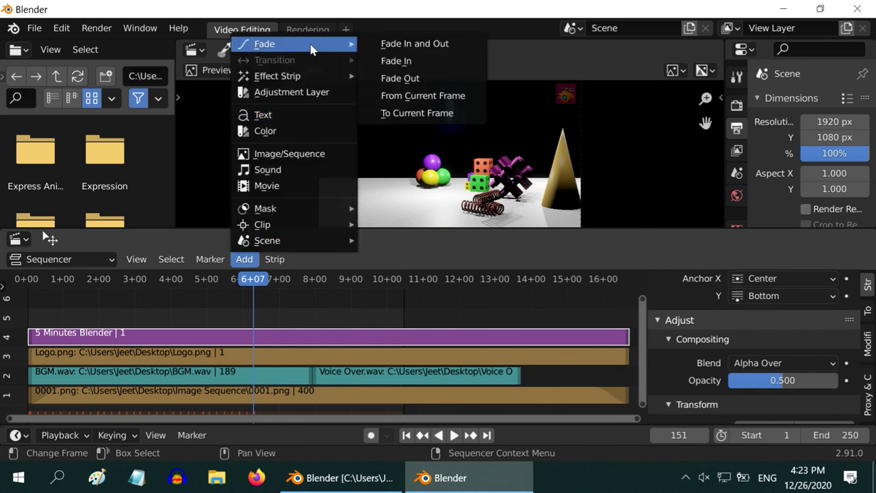
click(411, 41)
click(375, 352)
click(244, 260)
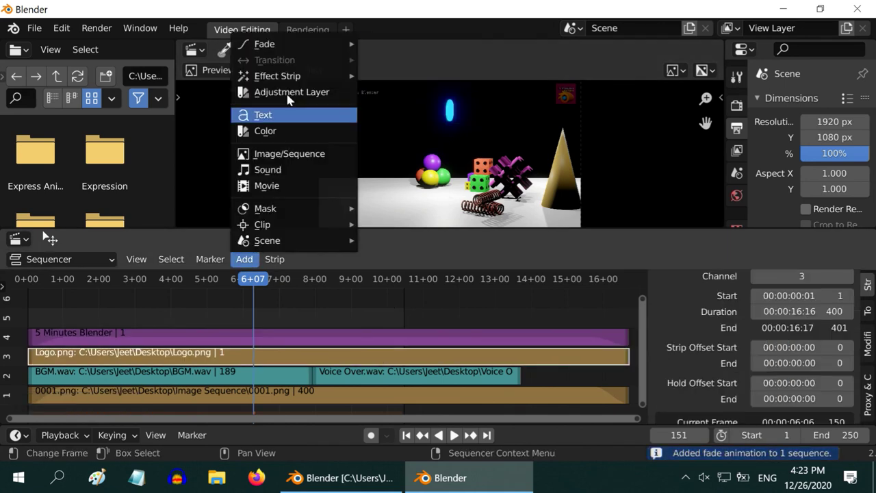
mouse_move(253, 42)
click(408, 44)
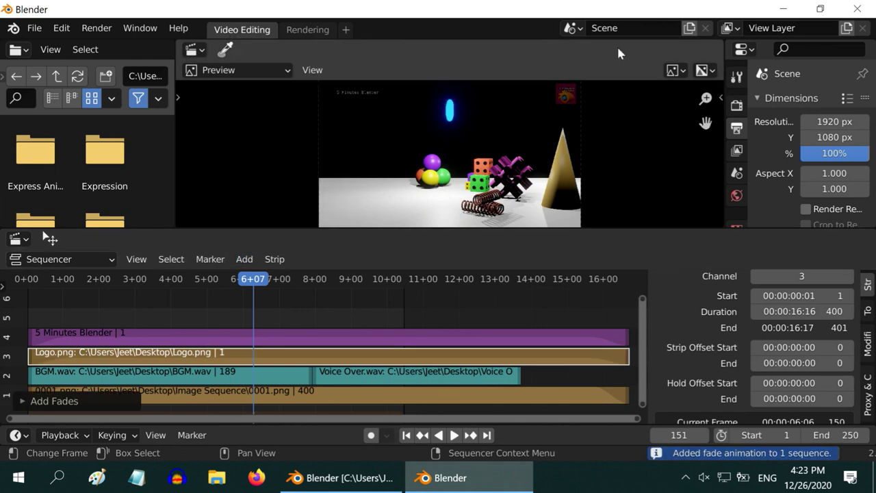
- Set the scene's end frame to 400 and its frame rate to 30 fps in the output dimensions
drag(723, 169, 692, 170)
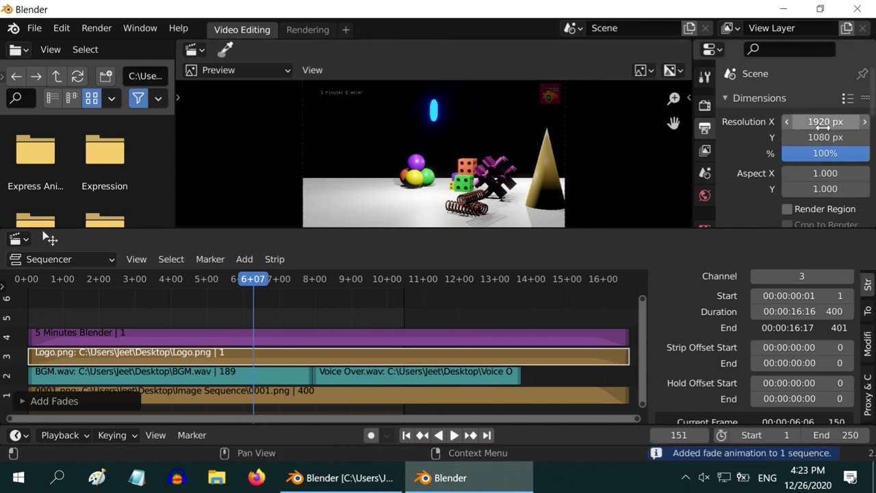
scroll(821, 165, down, 1)
scroll(821, 170, down, 5)
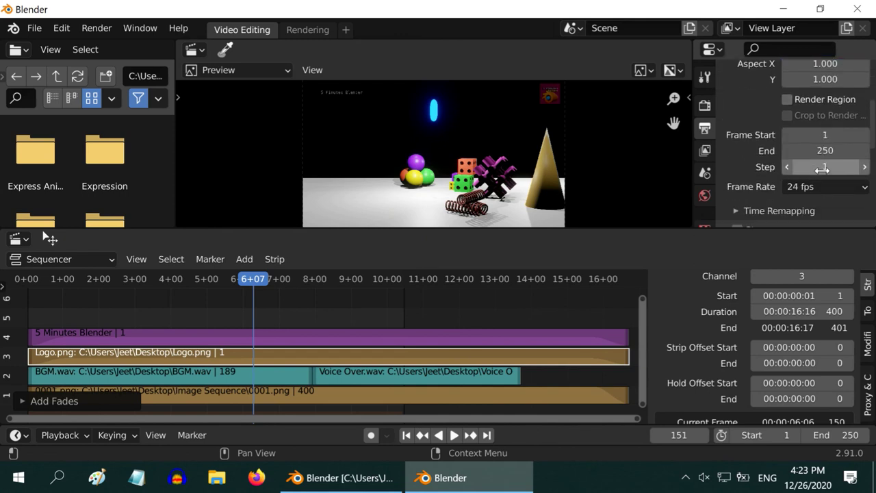
click(839, 152)
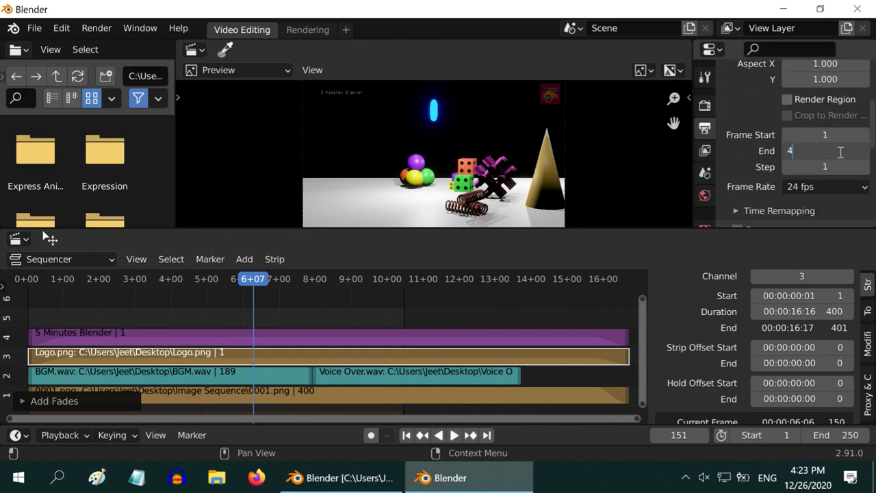
click(831, 182)
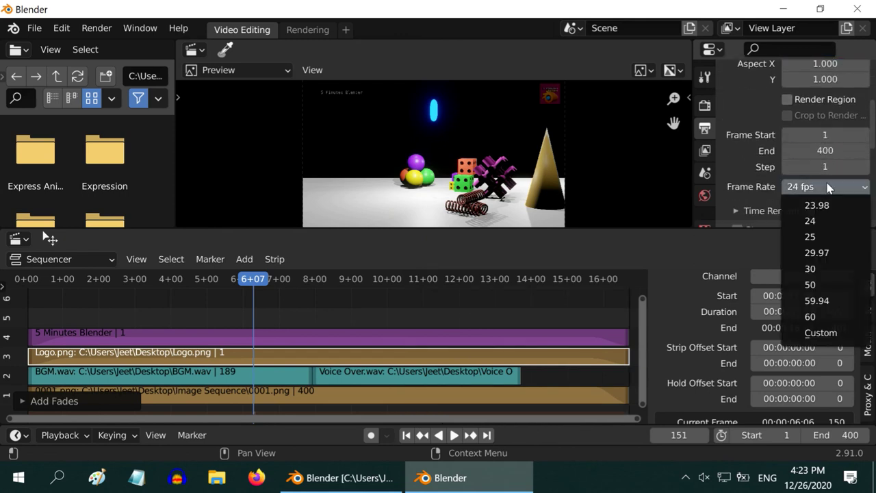
click(833, 268)
- Set the output folder to the Desktop and the output file format to FFmpeg video
scroll(823, 168, down, 6)
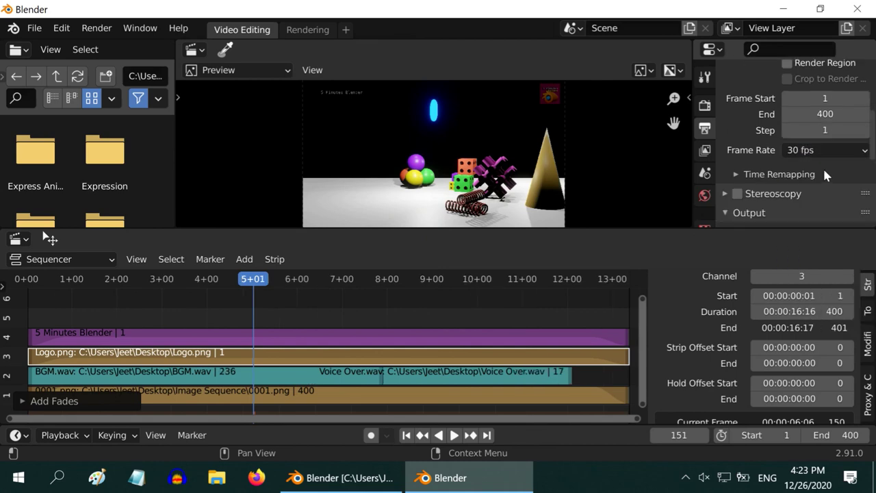
click(861, 146)
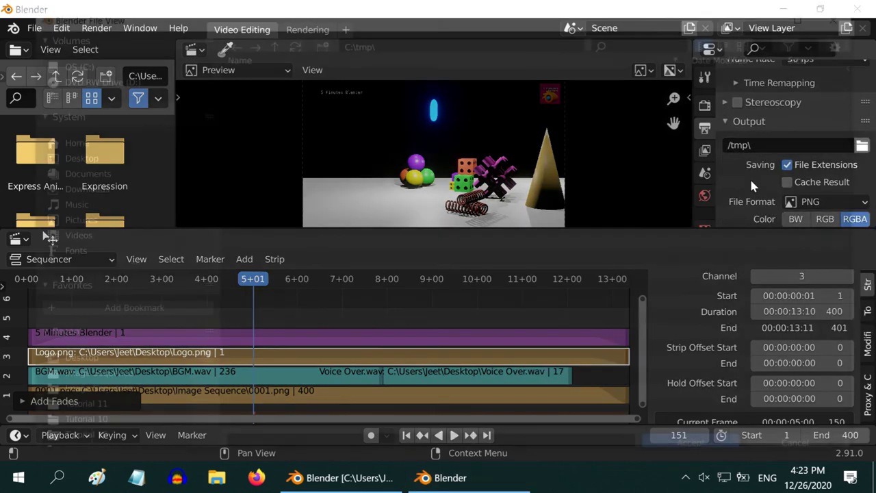
click(72, 363)
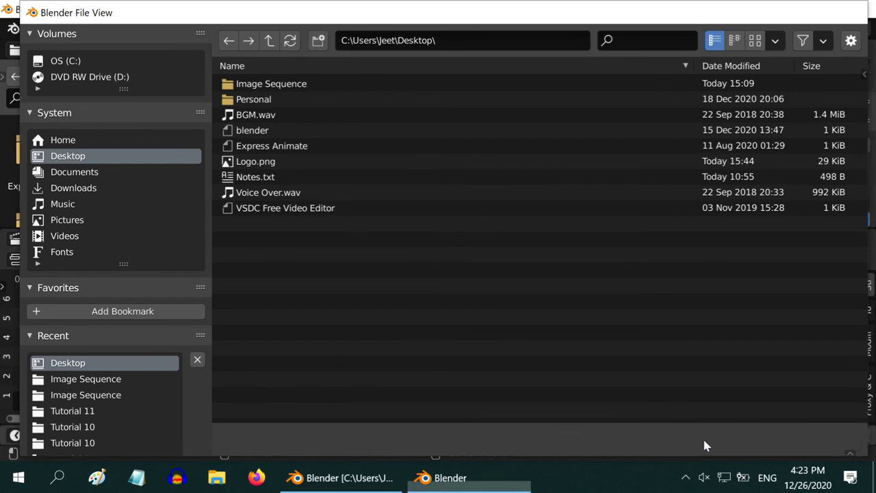
click(701, 439)
scroll(750, 191, down, 1)
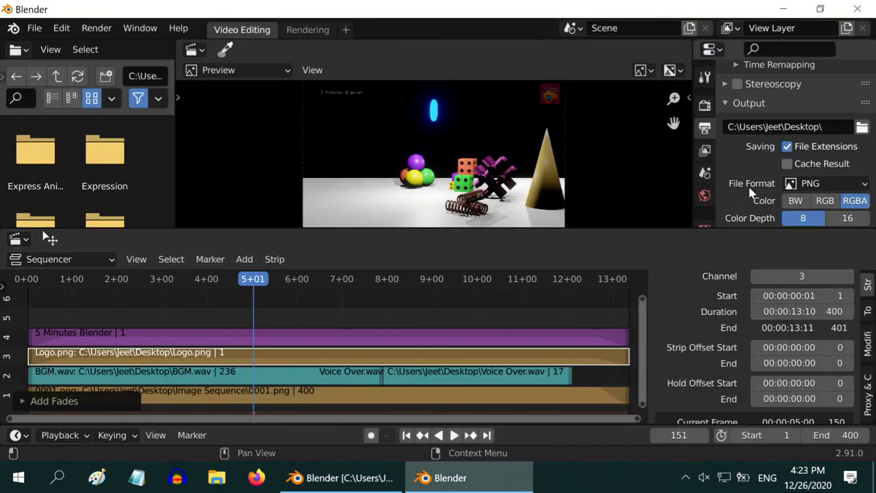
click(835, 185)
click(814, 262)
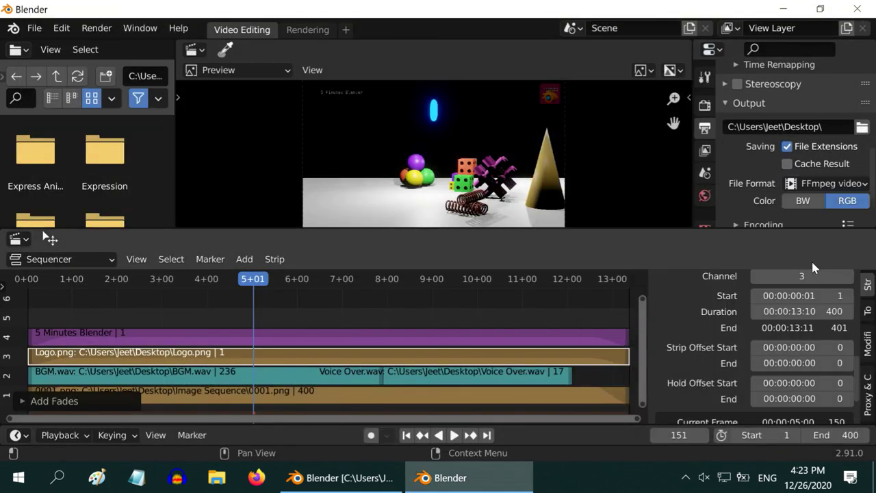
- Expand the encoding settings, look through the video codecs and set the output quality to Perceptually lossless
scroll(823, 181, down, 1)
scroll(819, 173, down, 1)
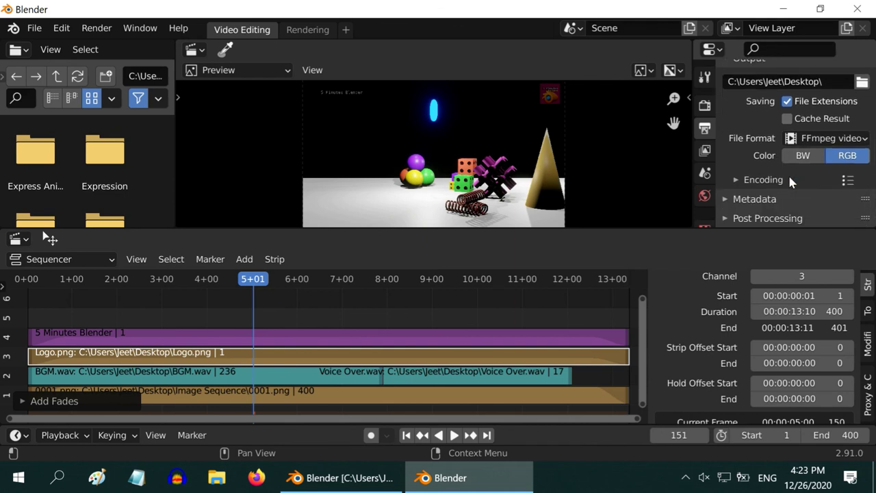
click(737, 180)
scroll(792, 178, down, 6)
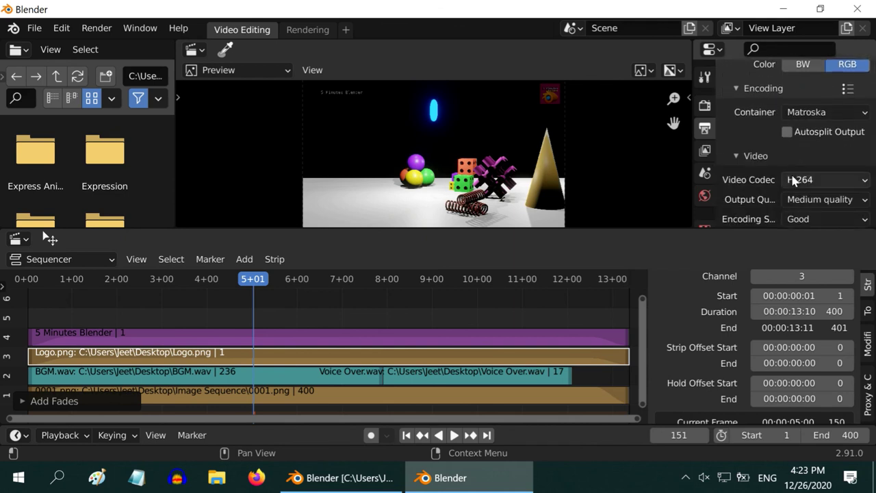
click(814, 110)
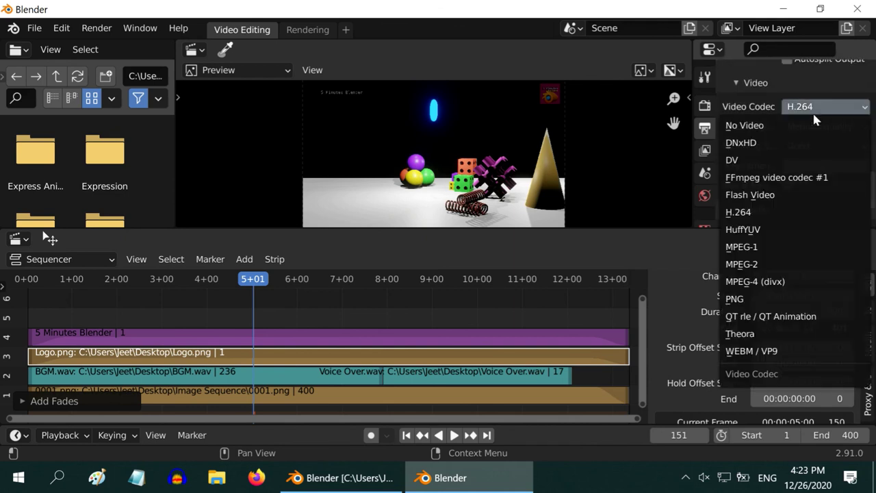
click(813, 103)
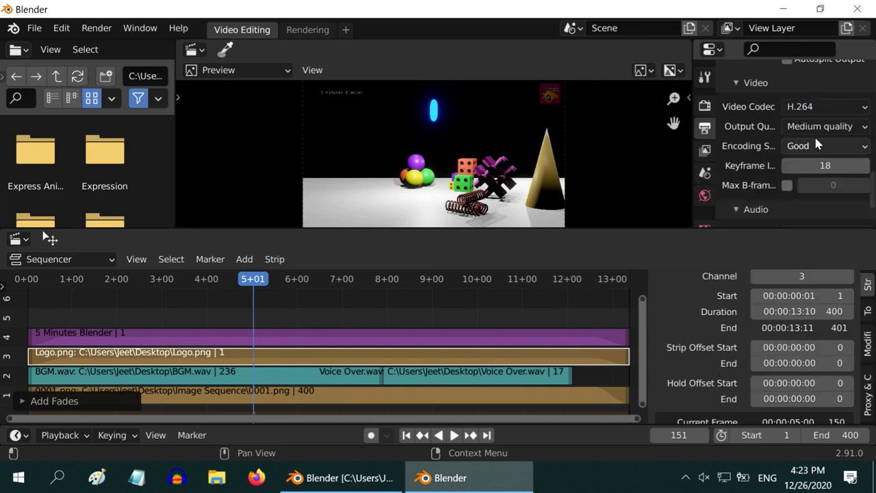
click(815, 127)
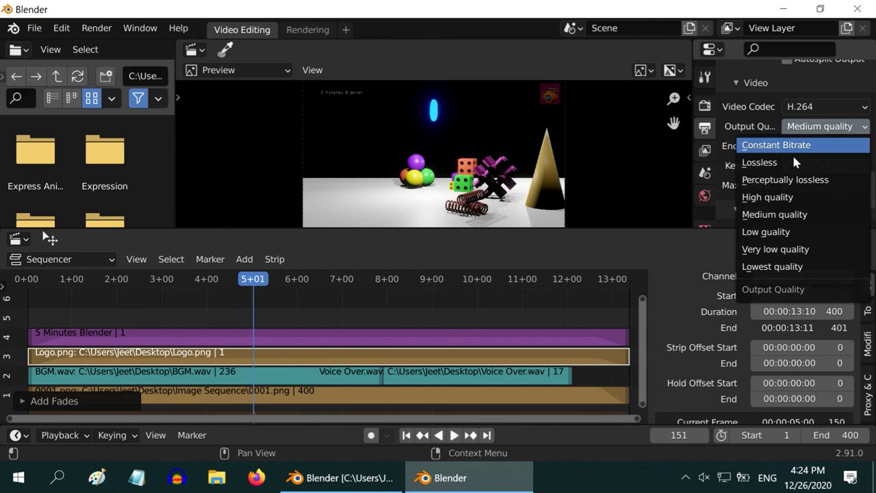
click(822, 181)
- Render the edited sequence as an animation
scroll(823, 165, up, 10)
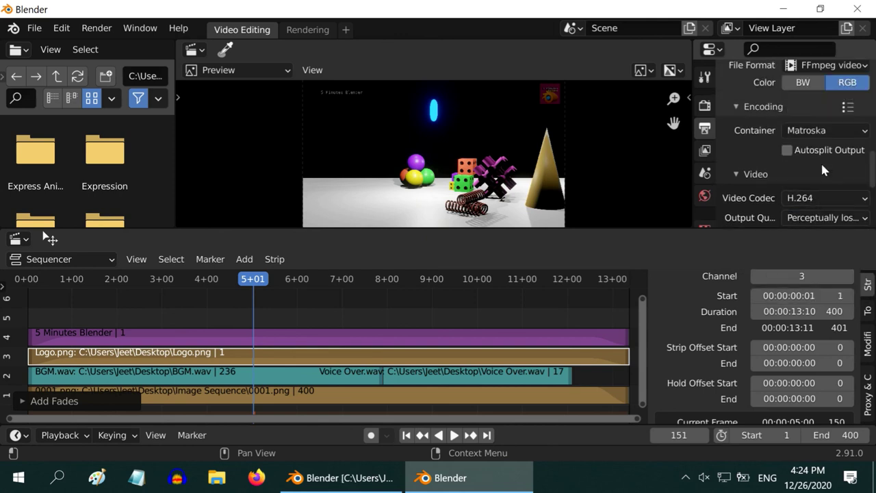
click(97, 28)
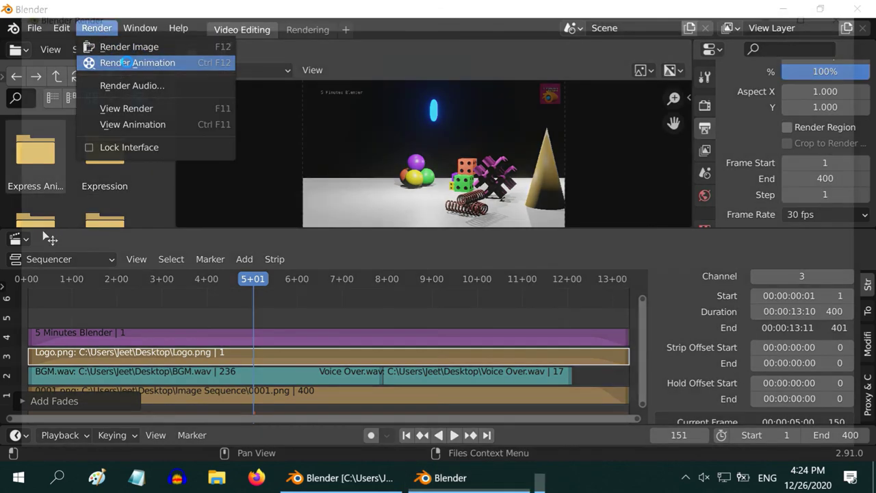
click(133, 63)
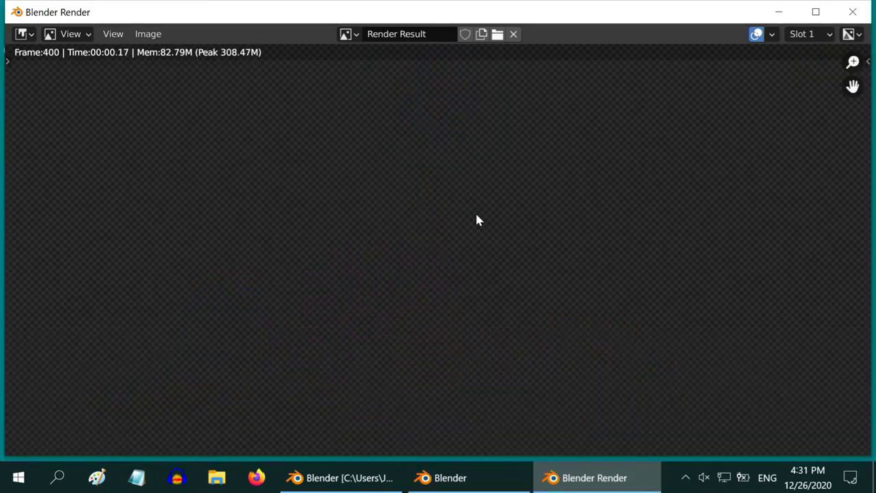
- Go to the desktop and play the rendered video 0001-0400.mkv in the media player
key(super+d)
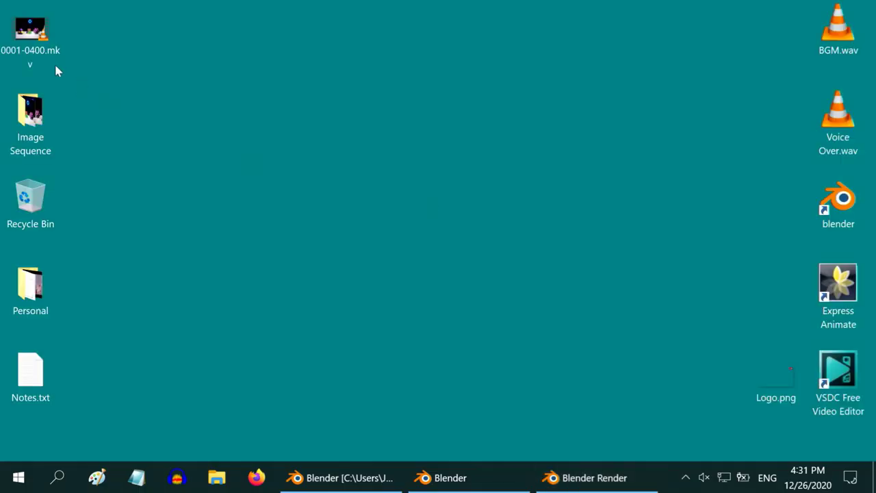
double_click(34, 31)
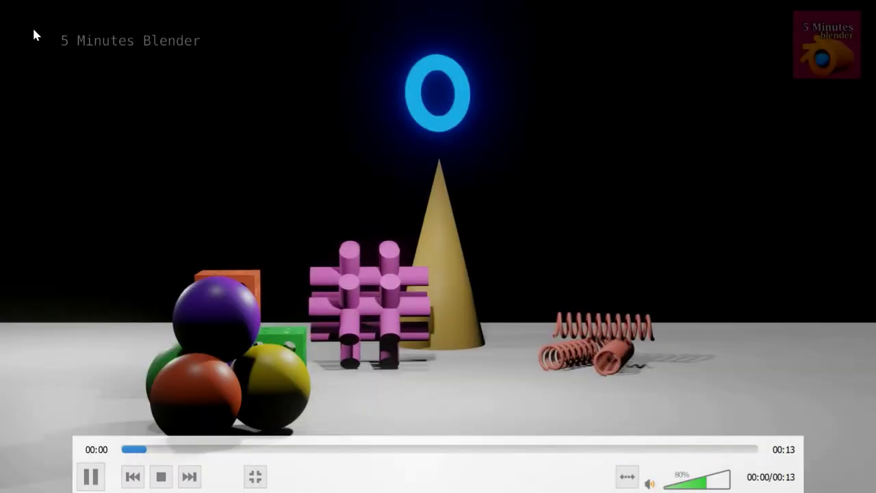